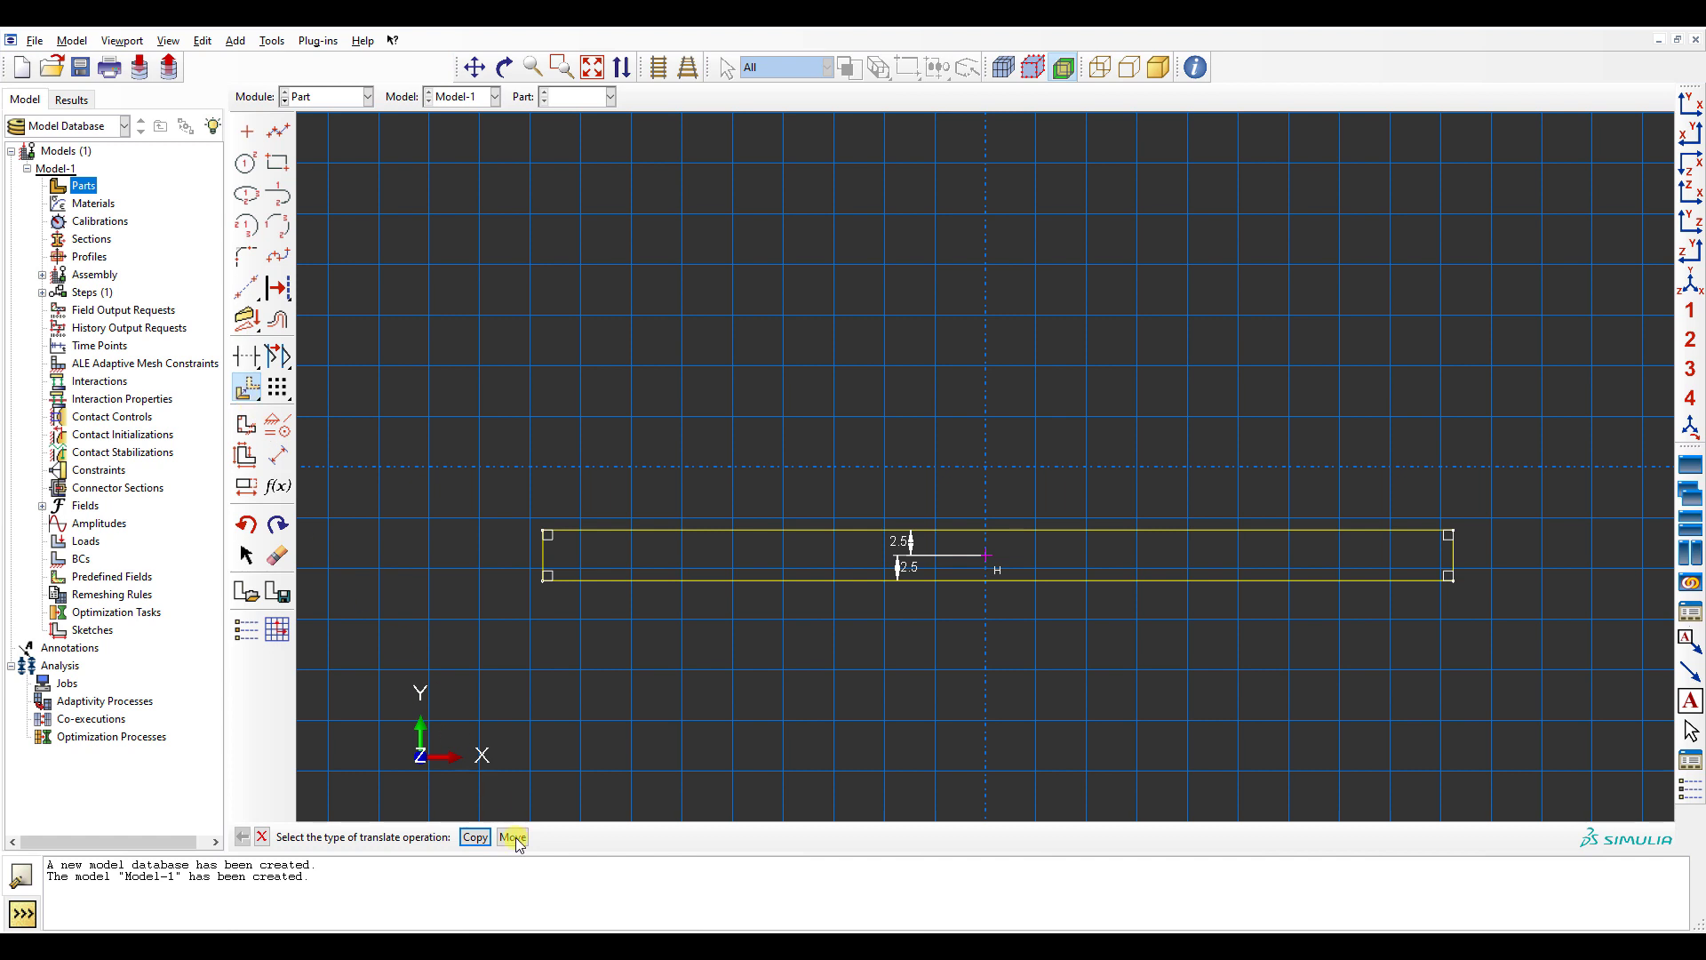
- Move the whole rectangle sketch so that its centre point lies at the origin 0,0
{"action": "left_click", "coordinate": [513, 836]}
{"action": "mouse_move", "coordinate": [465, 457]}
{"action": "left_mouse_down"}
{"action": "mouse_move", "coordinate": [1347, 633]}
{"action": "mouse_move", "coordinate": [1440, 726]}
{"action": "left_mouse_up"}
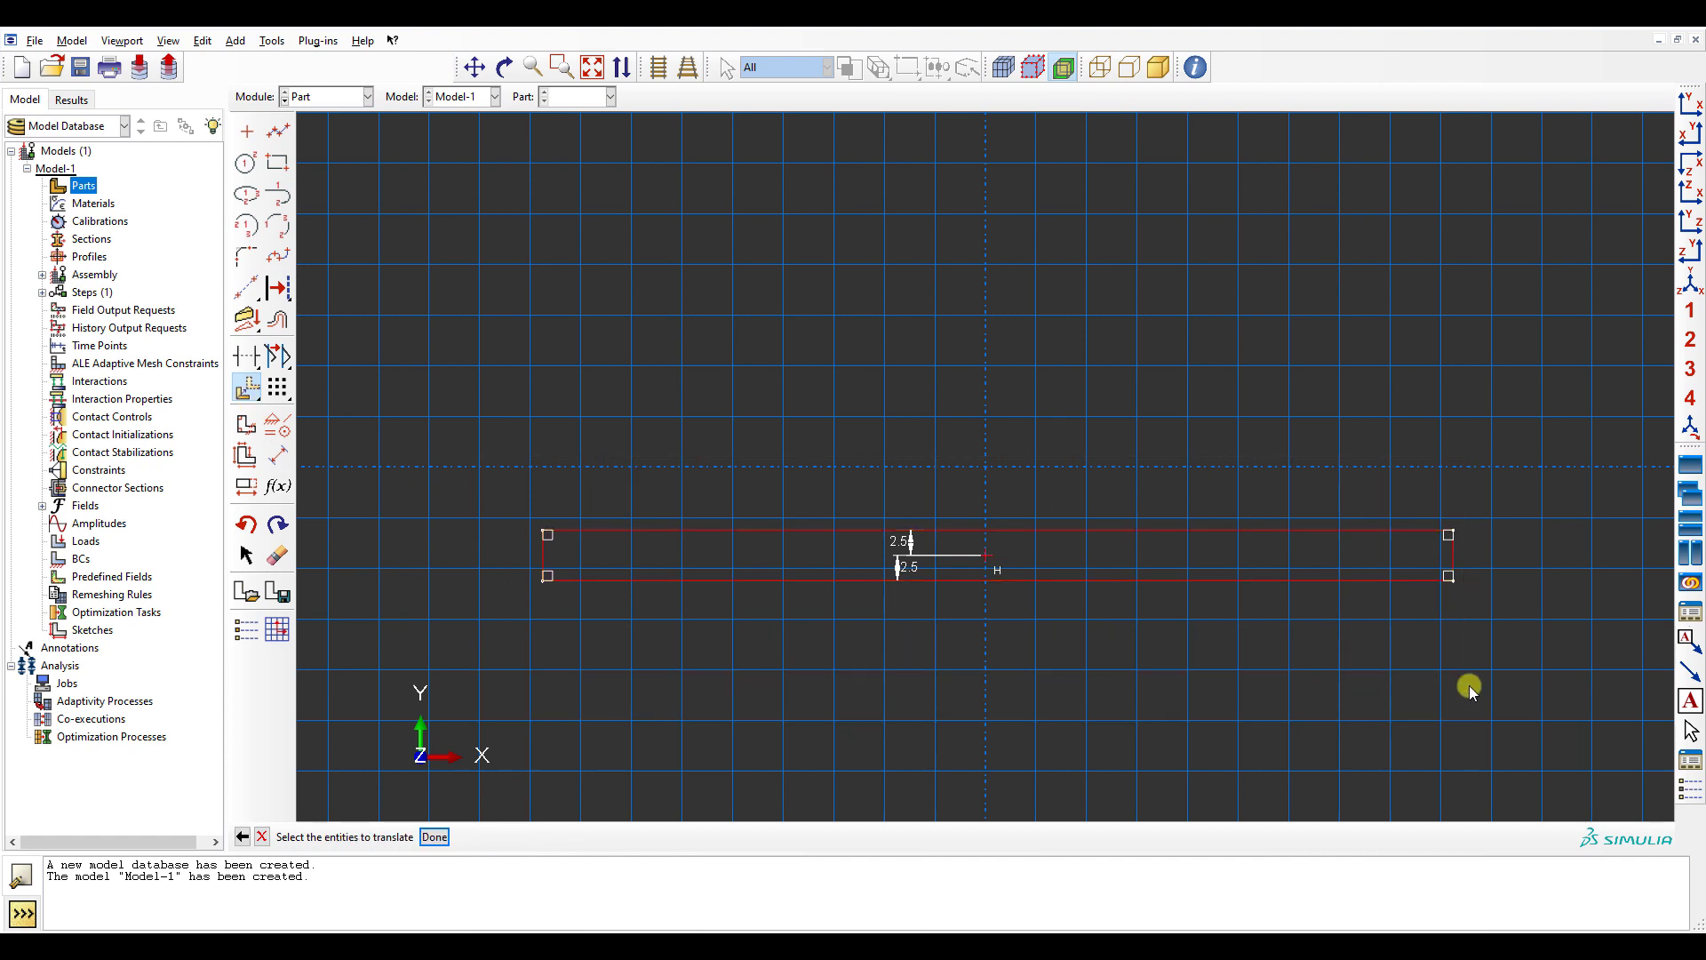
{"action": "middle_click", "coordinate": [1470, 692]}
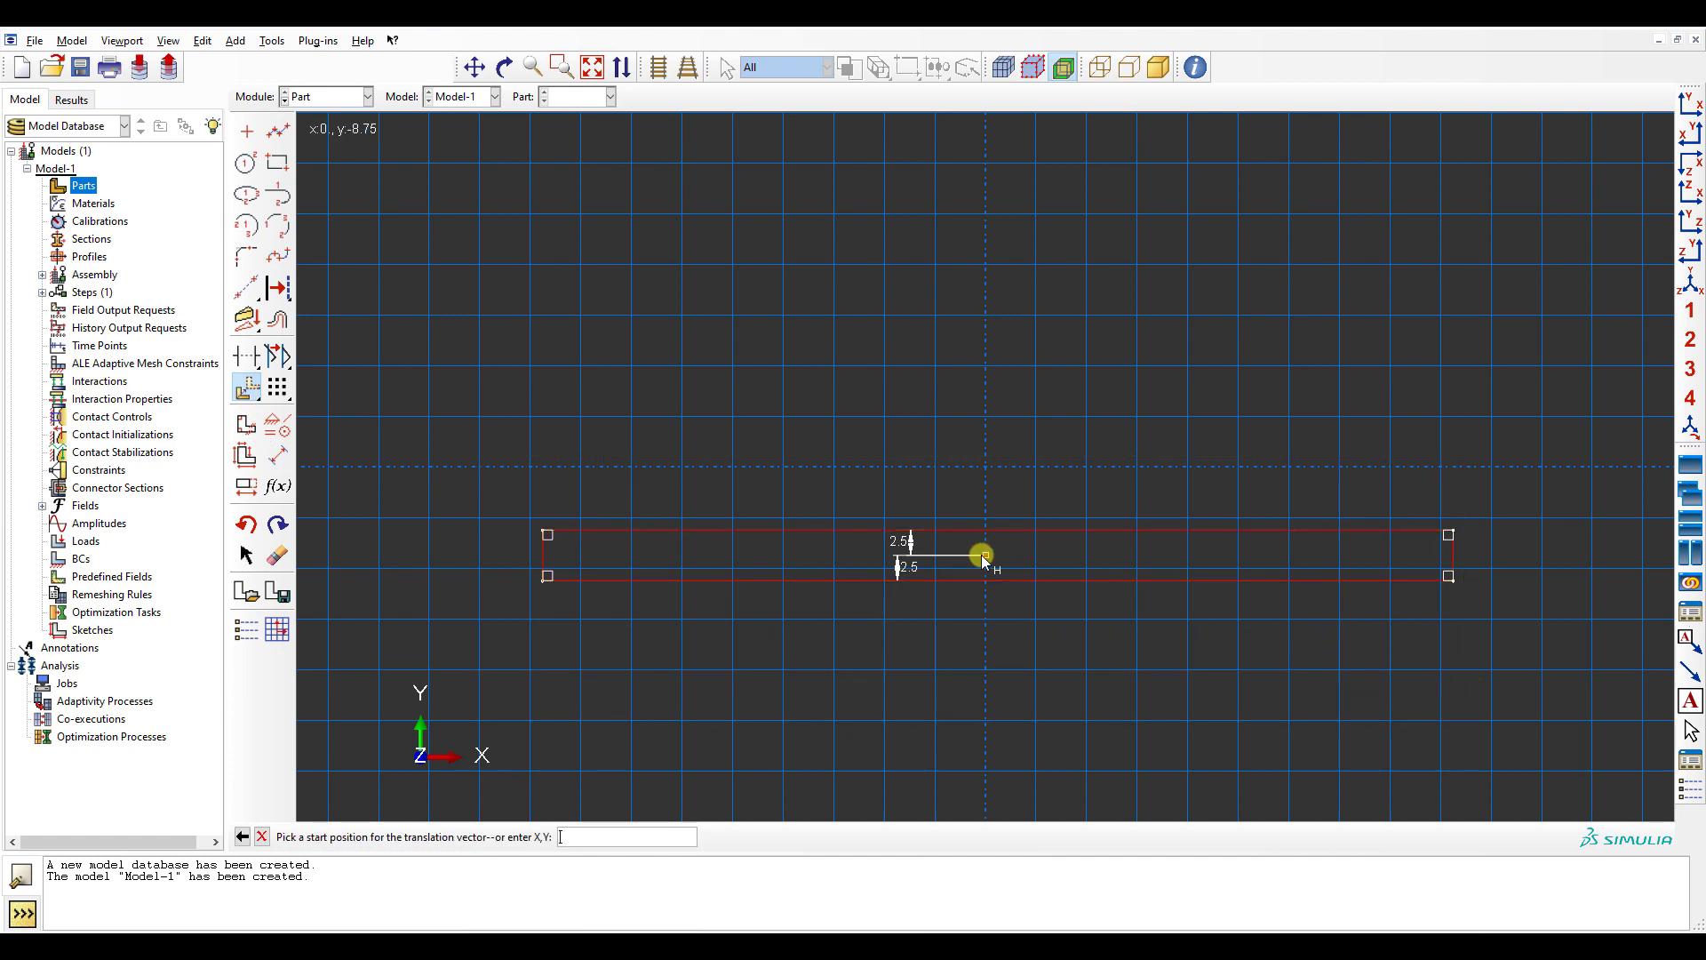
{"action": "left_click", "coordinate": [981, 554]}
{"action": "type", "text": "0,0"}
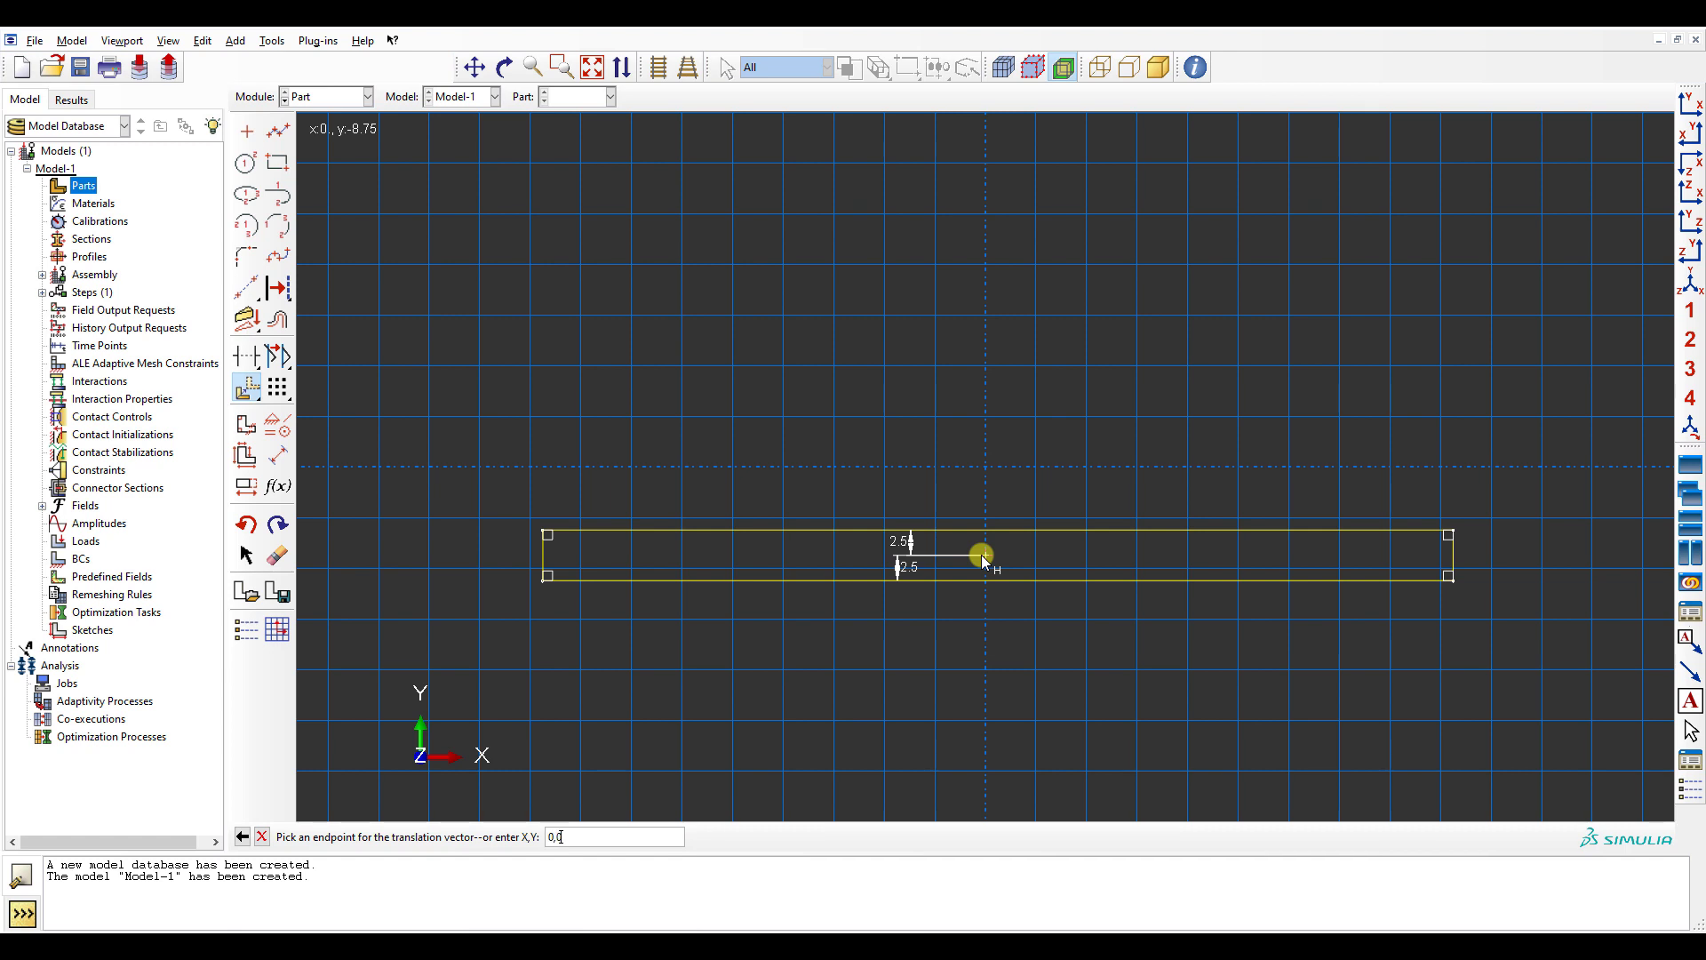
{"action": "key", "text": "Return"}
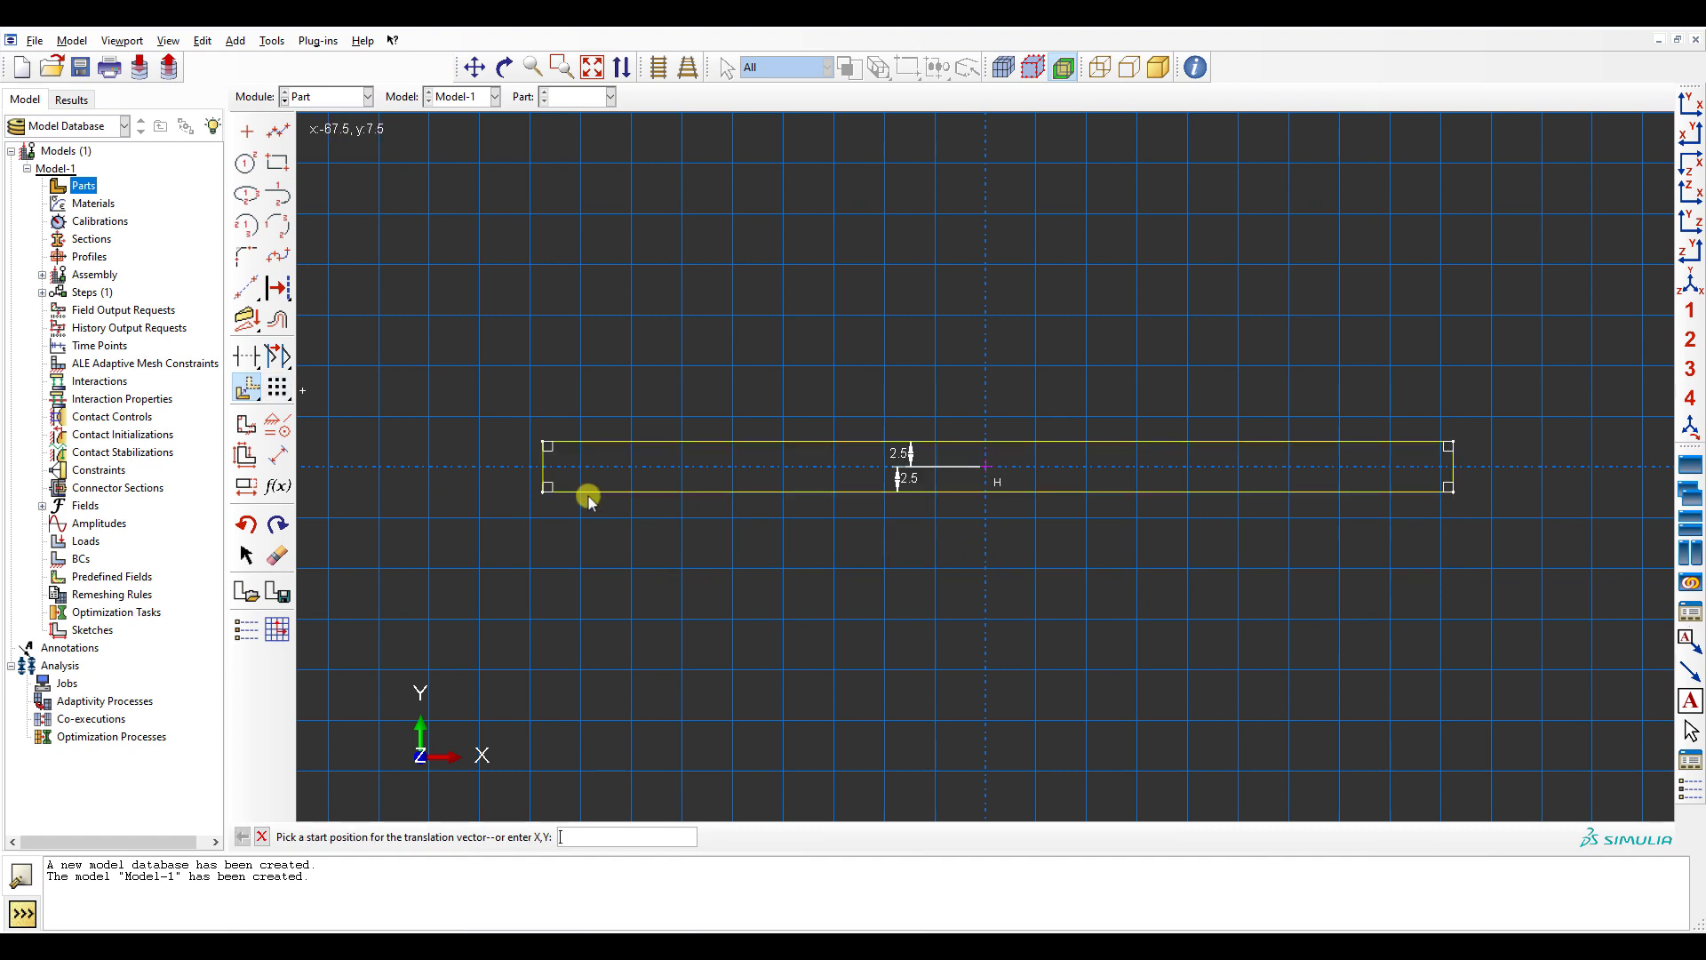
- Dimension the rectangle's upper horizontal edge with a length of 95
{"action": "left_click", "coordinate": [279, 455]}
{"action": "left_click", "coordinate": [601, 439]}
{"action": "left_click", "coordinate": [617, 414]}
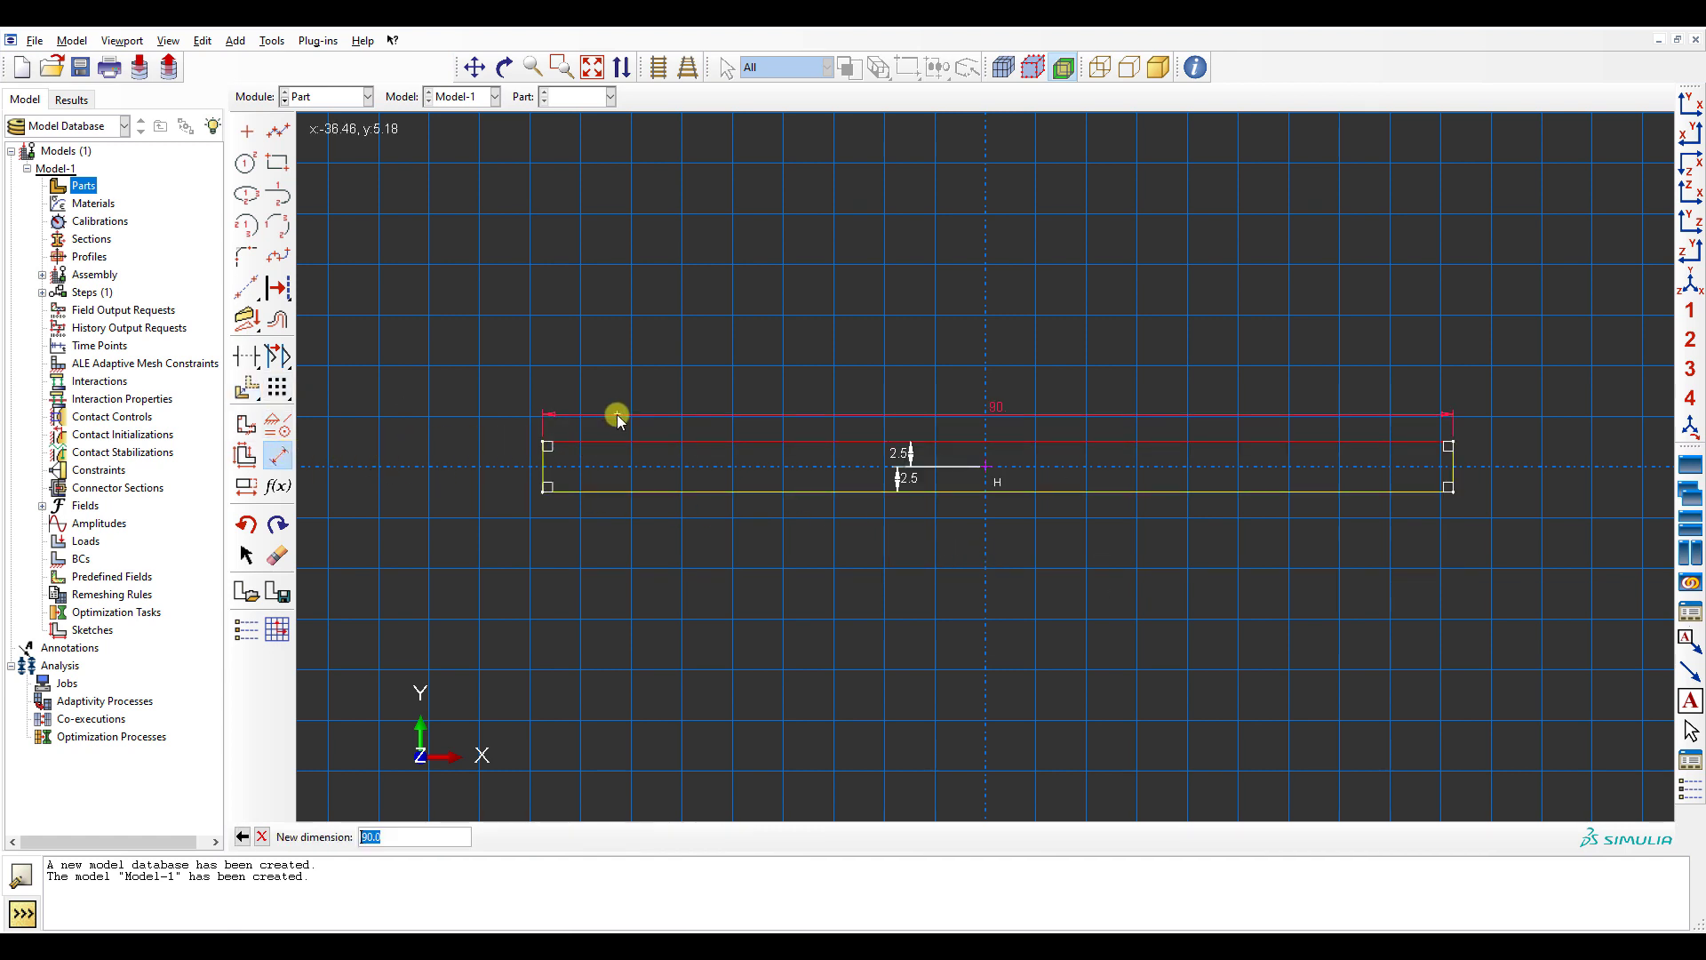
{"action": "type", "text": "95"}
{"action": "key", "text": "Return"}
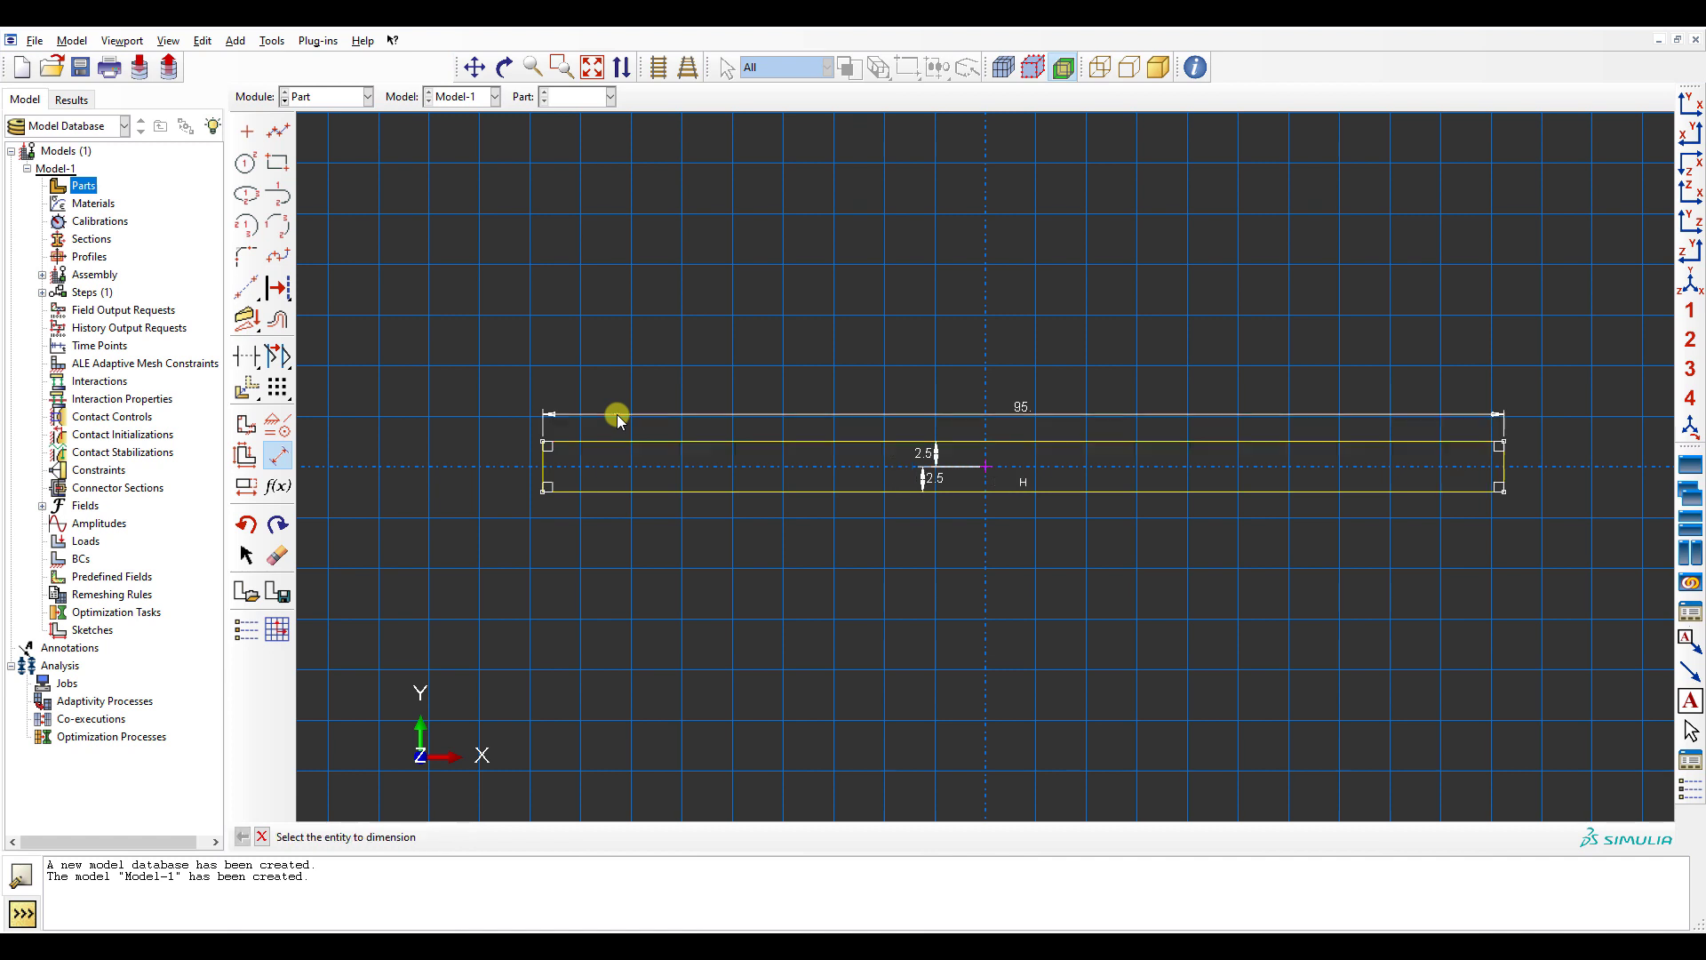
- Dimension the horizontal distance from the rectangle's left edge to the centre point, entering 95/2
{"action": "left_click", "coordinate": [539, 463]}
{"action": "left_click", "coordinate": [986, 466]}
{"action": "left_click", "coordinate": [767, 531]}
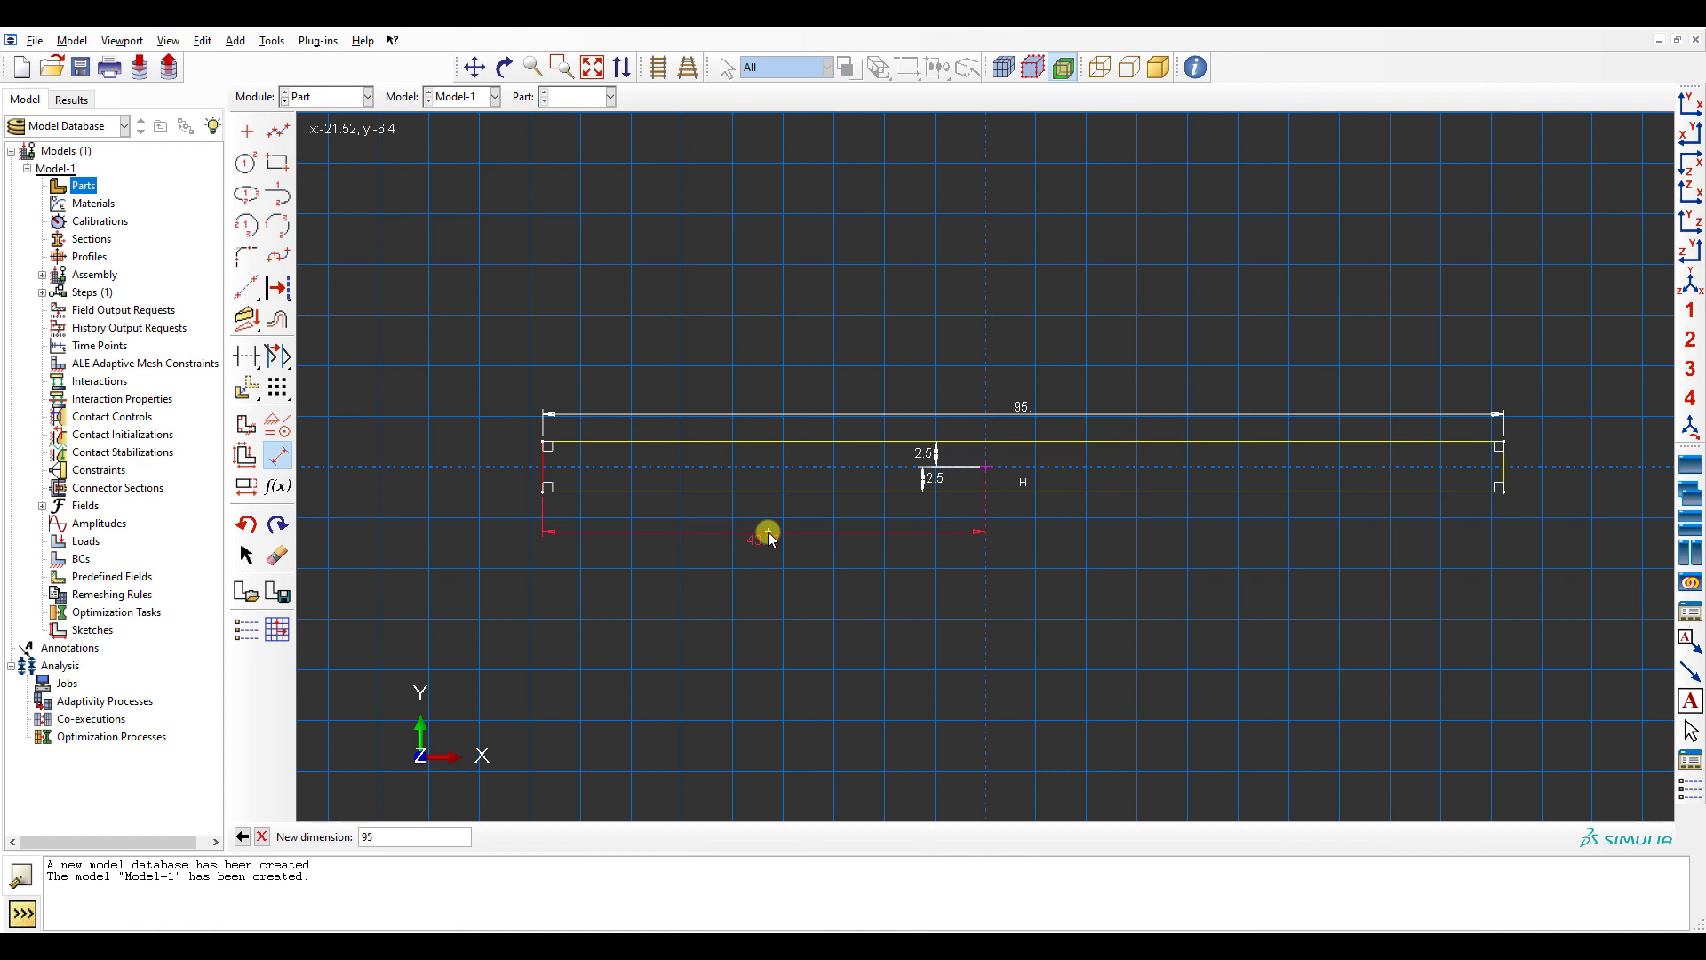
{"action": "type", "text": "95/2"}
{"action": "key", "text": "Return"}
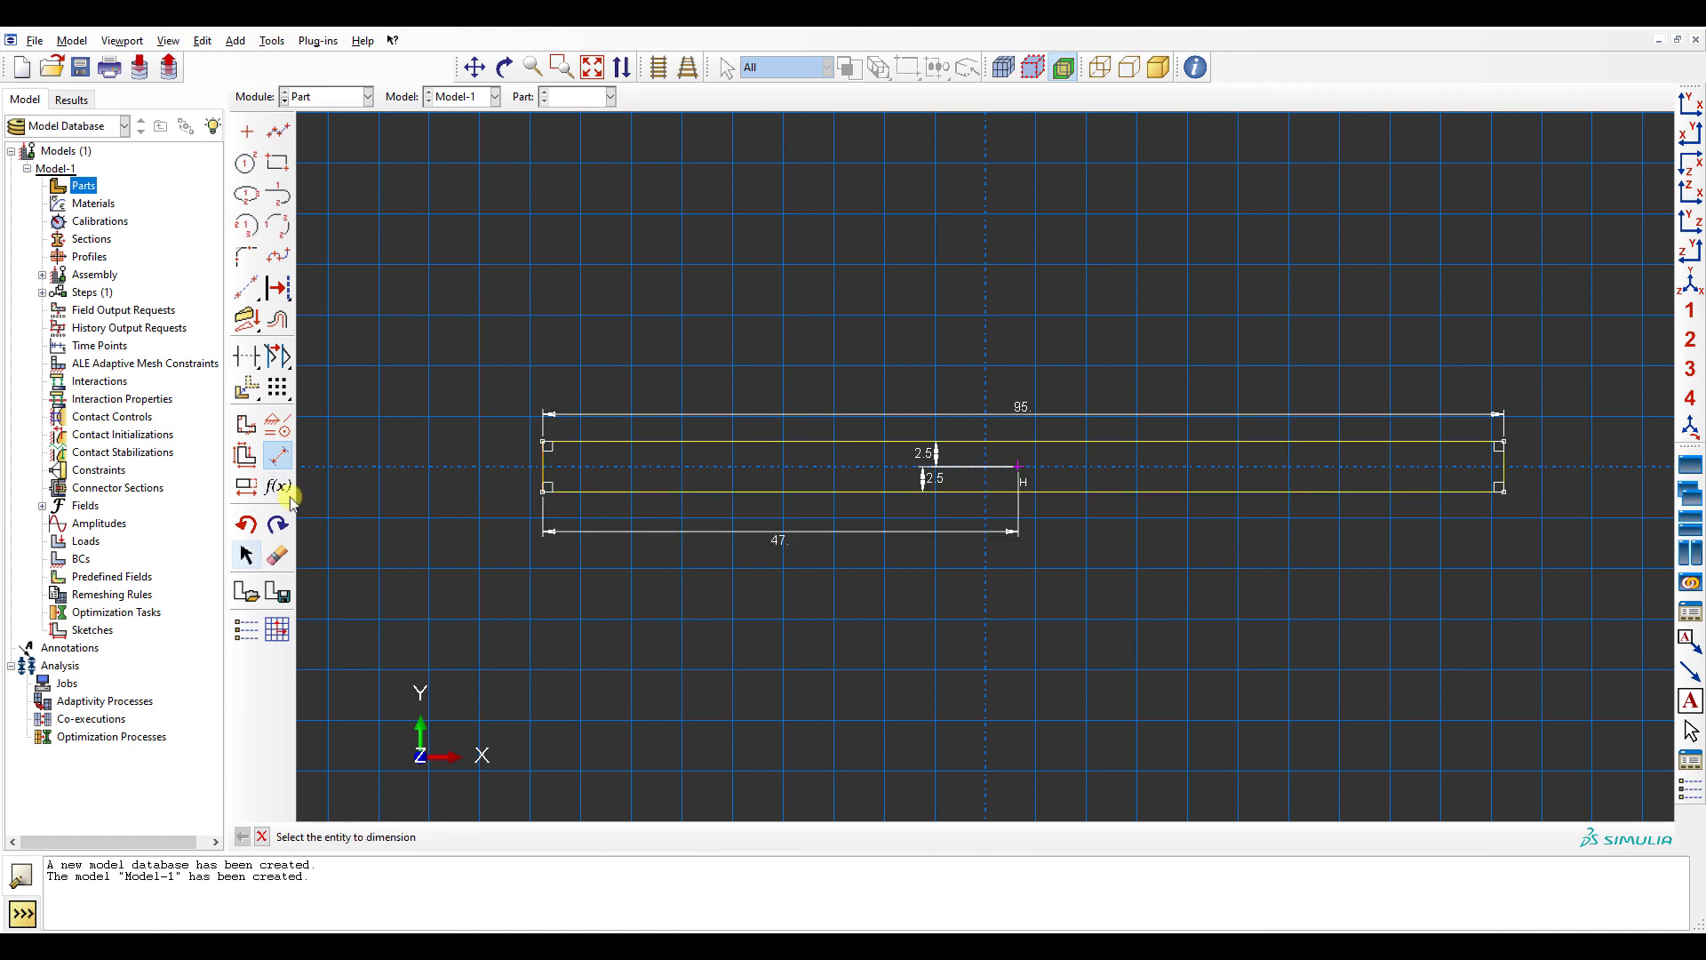
- Set the dimension between the rectangle's left edge and the centre point to 47.5
{"action": "left_click", "coordinate": [246, 486]}
{"action": "left_click", "coordinate": [776, 545]}
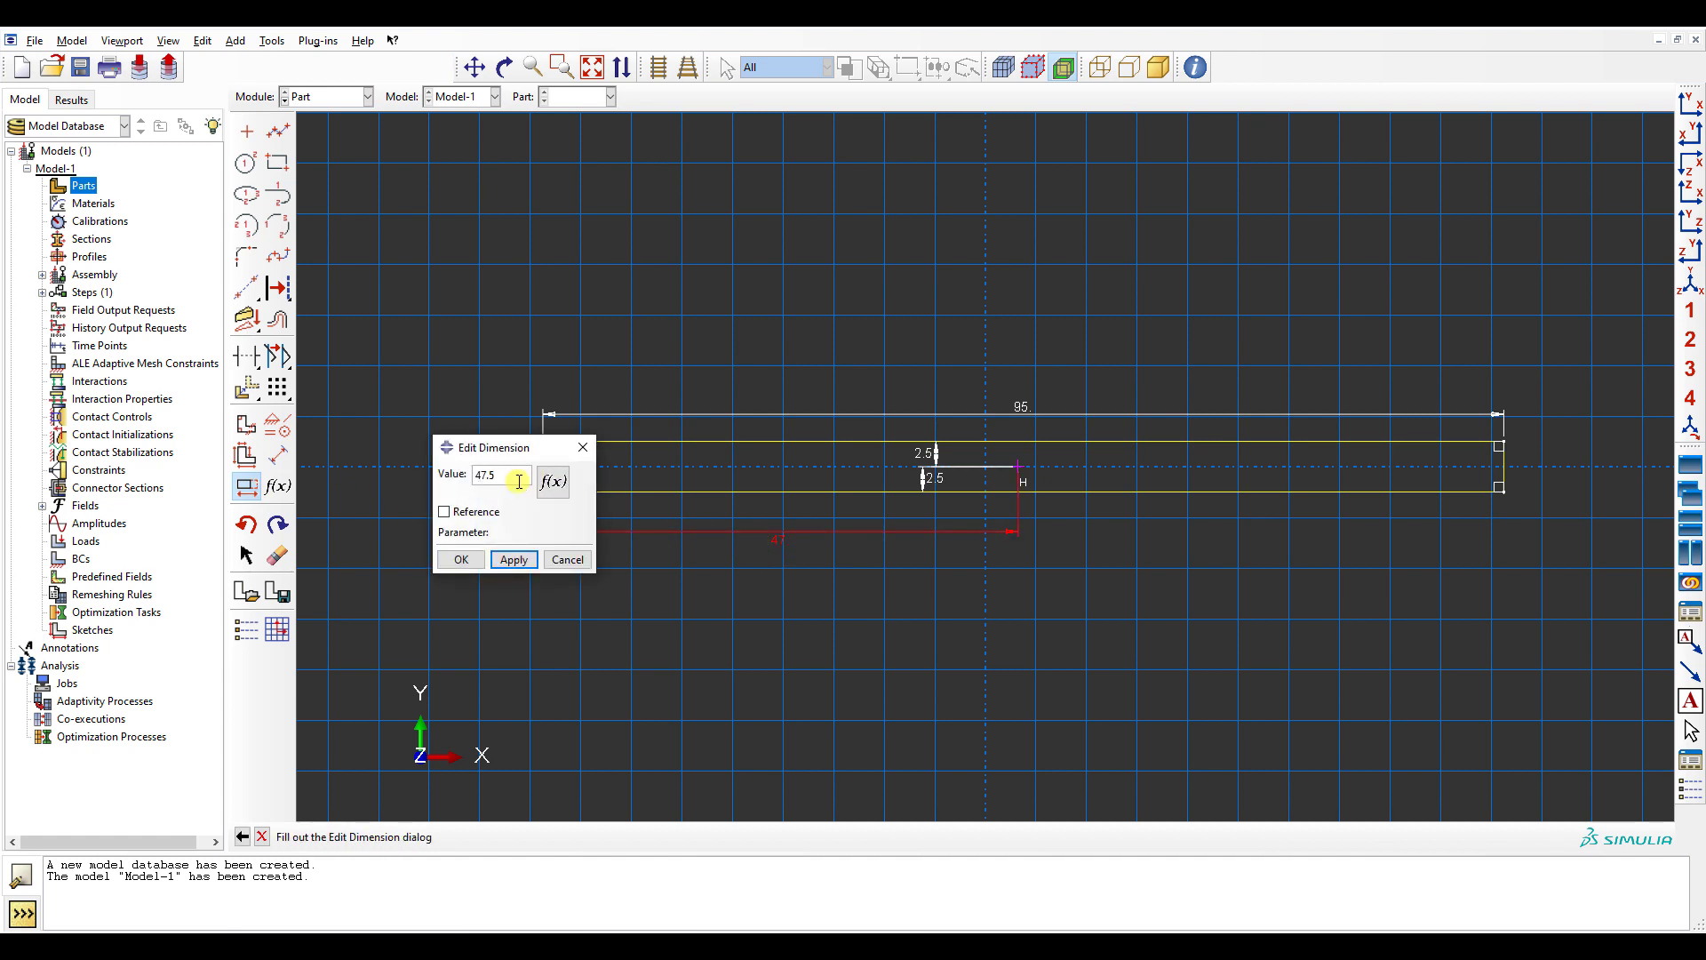
{"action": "left_click", "coordinate": [451, 560]}
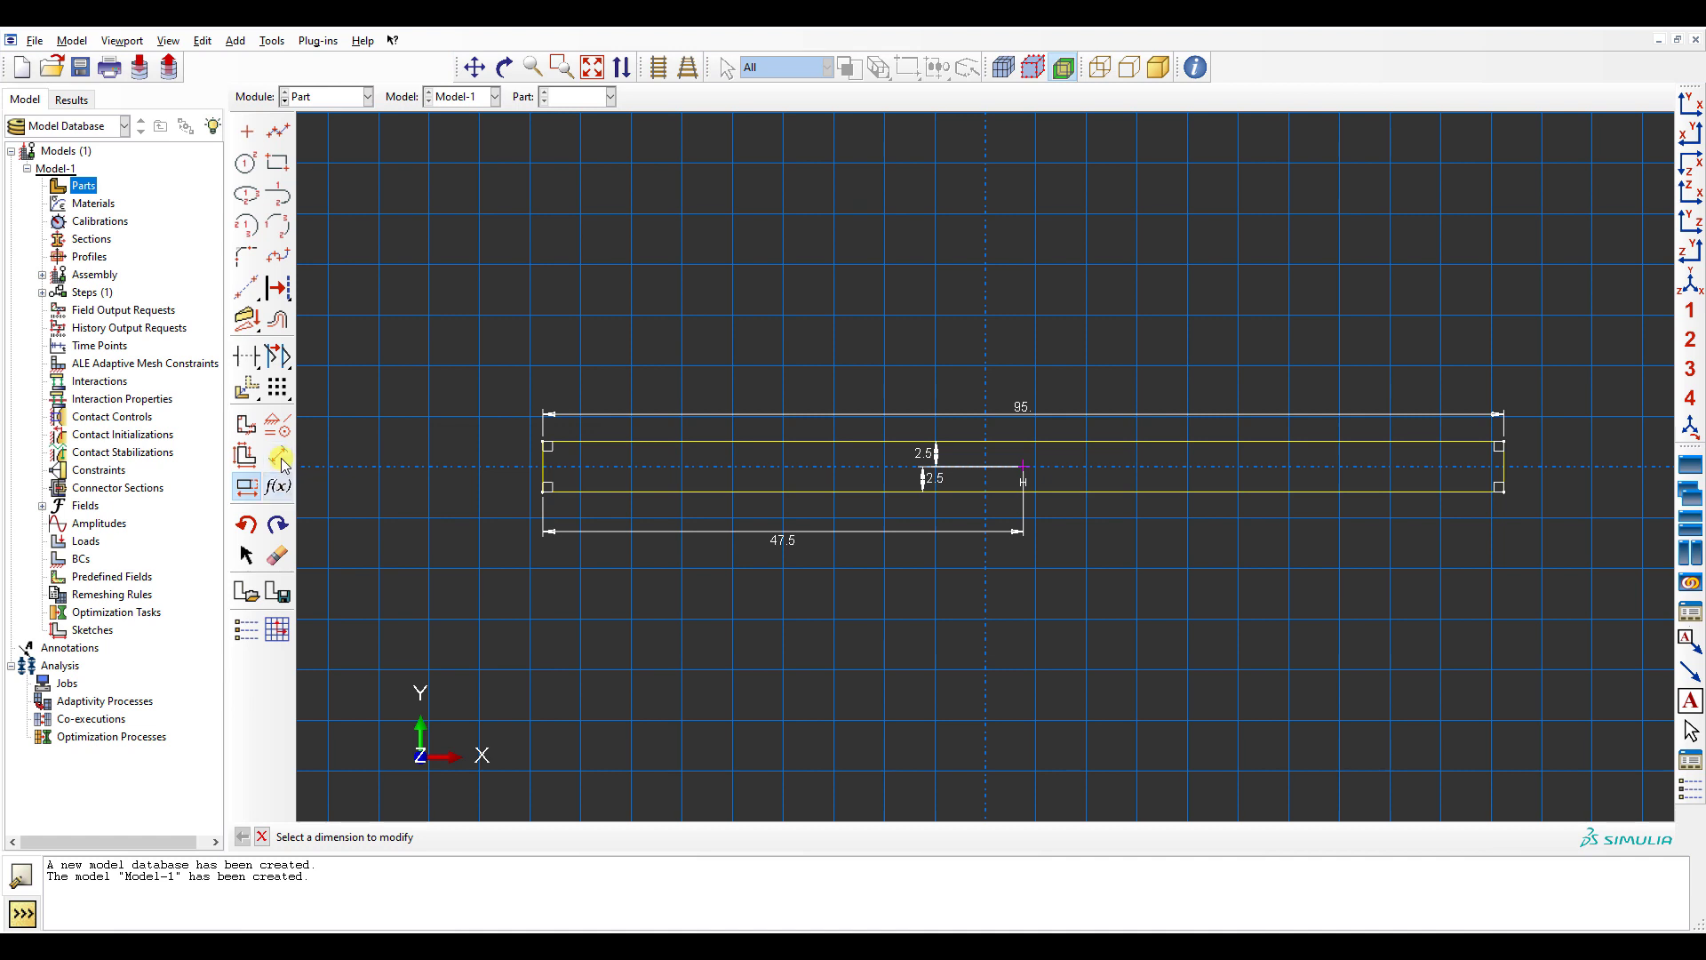
- Translate the dimensioned rectangle with its centre point back to the origin 0,0, using the move option
{"action": "left_click", "coordinate": [247, 387]}
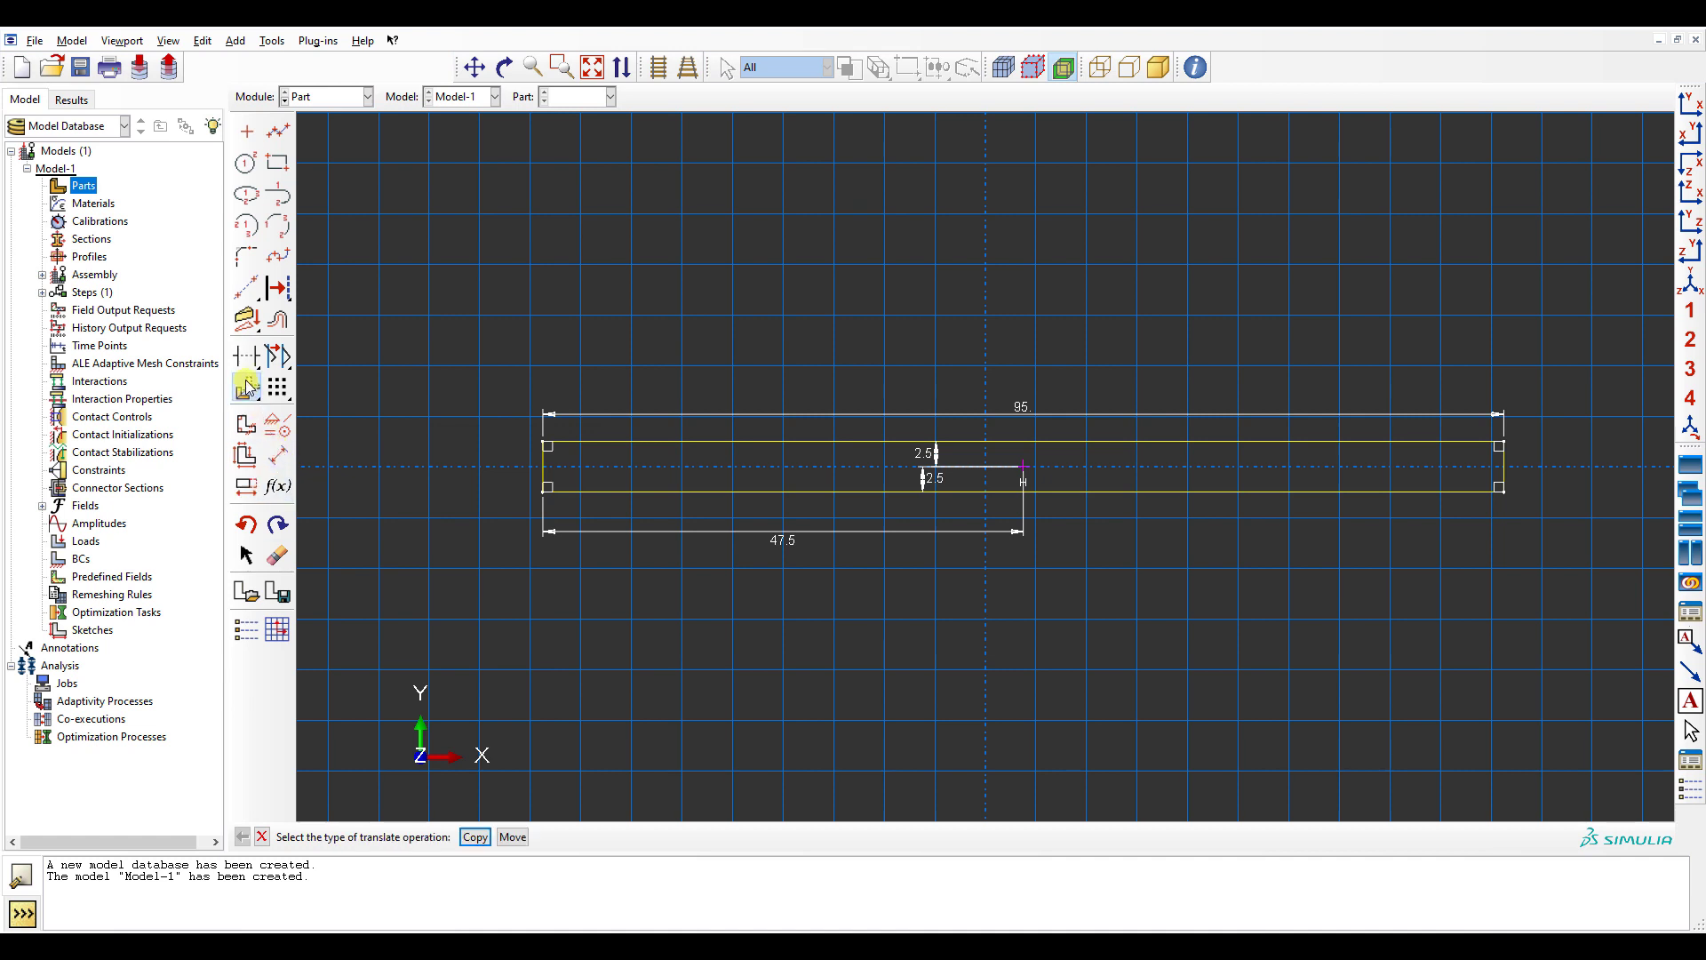
{"action": "left_click", "coordinate": [512, 838]}
{"action": "left_click_drag", "start_coordinate": [461, 221], "coordinate": [1578, 638]}
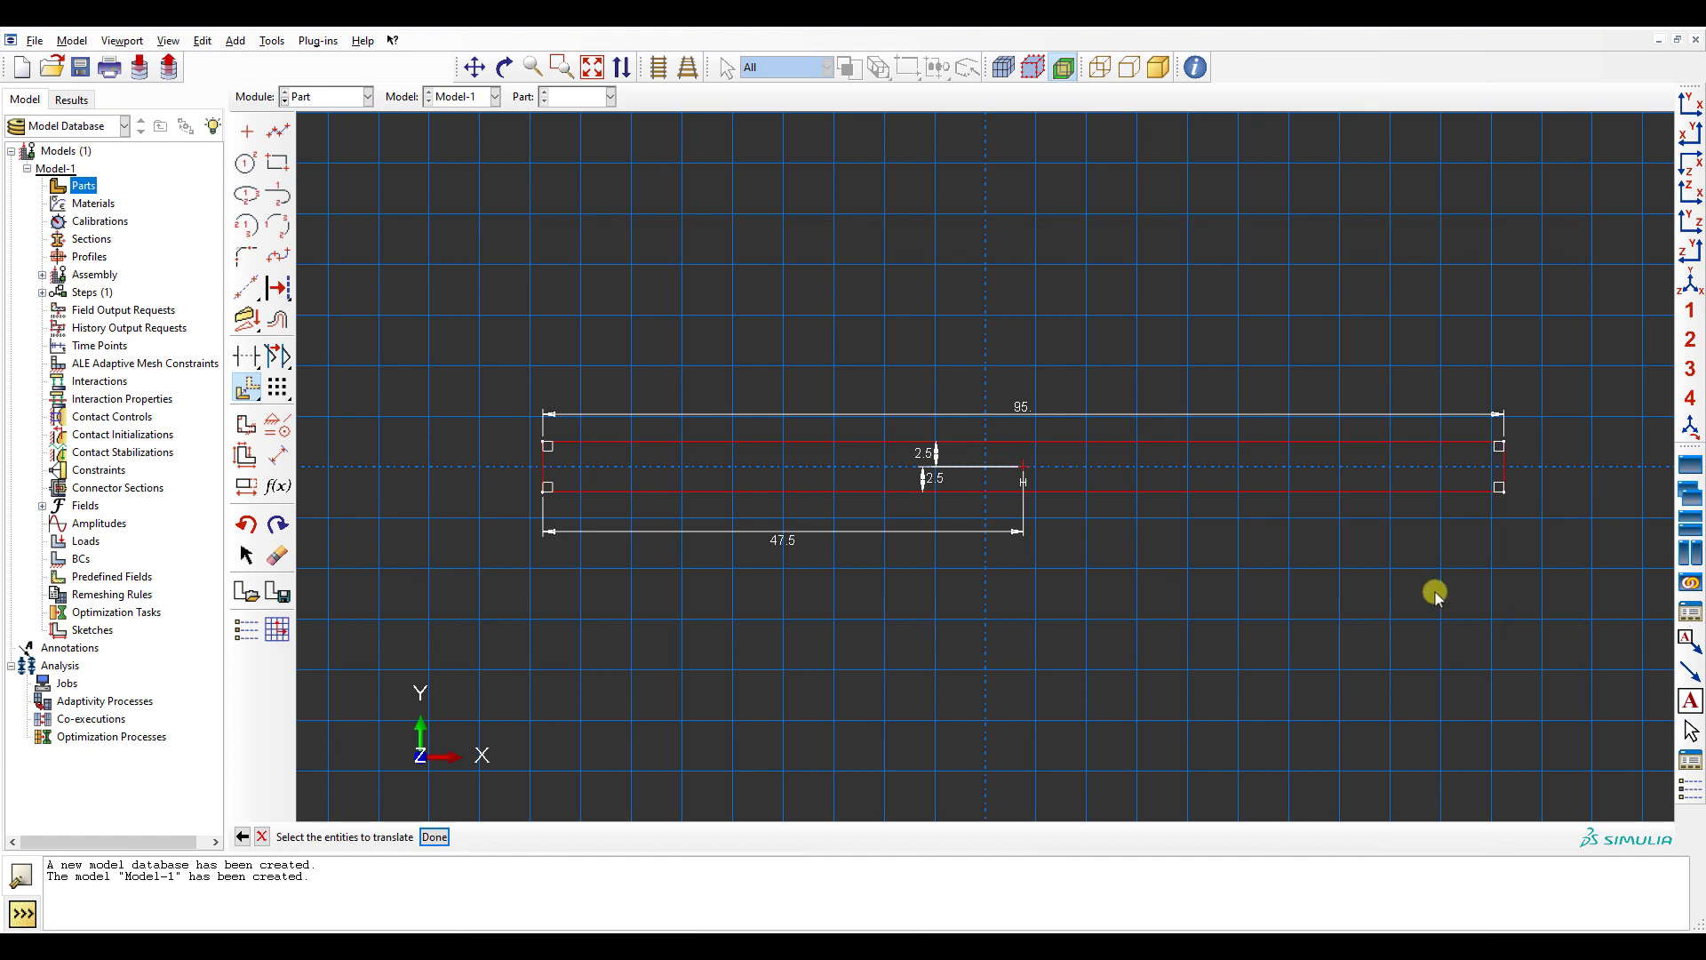
{"action": "middle_click", "coordinate": [1437, 595]}
{"action": "left_click", "coordinate": [1036, 465]}
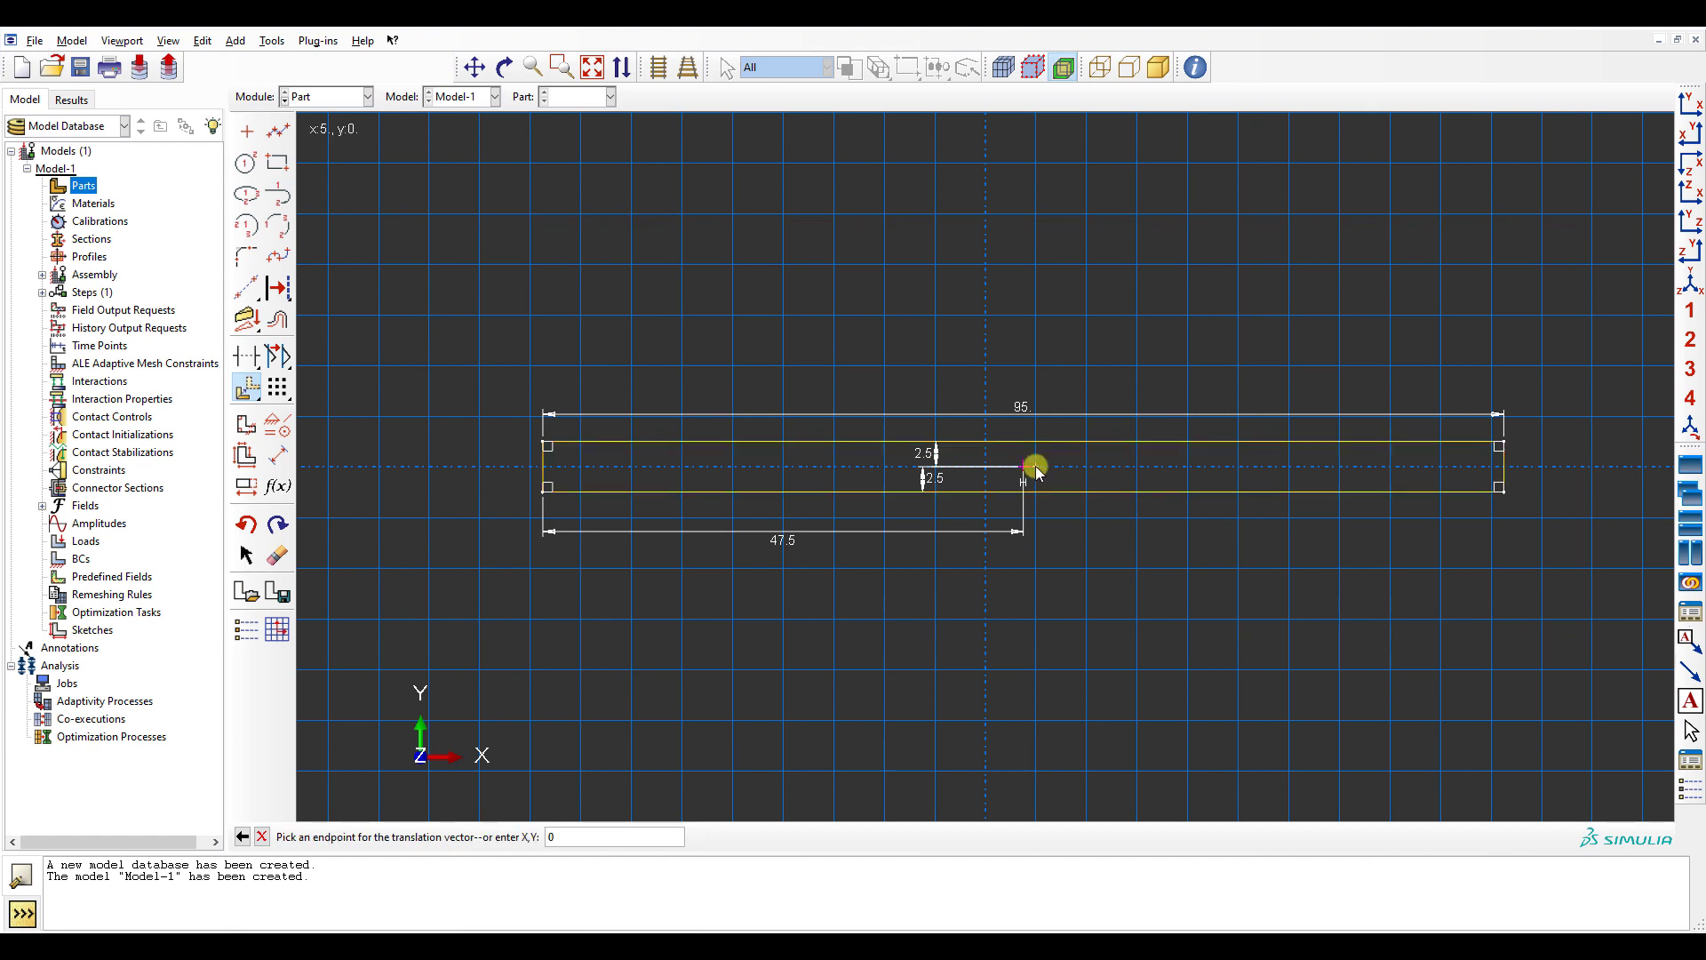
{"action": "type", "text": "0,0"}
{"action": "key", "text": "Return"}
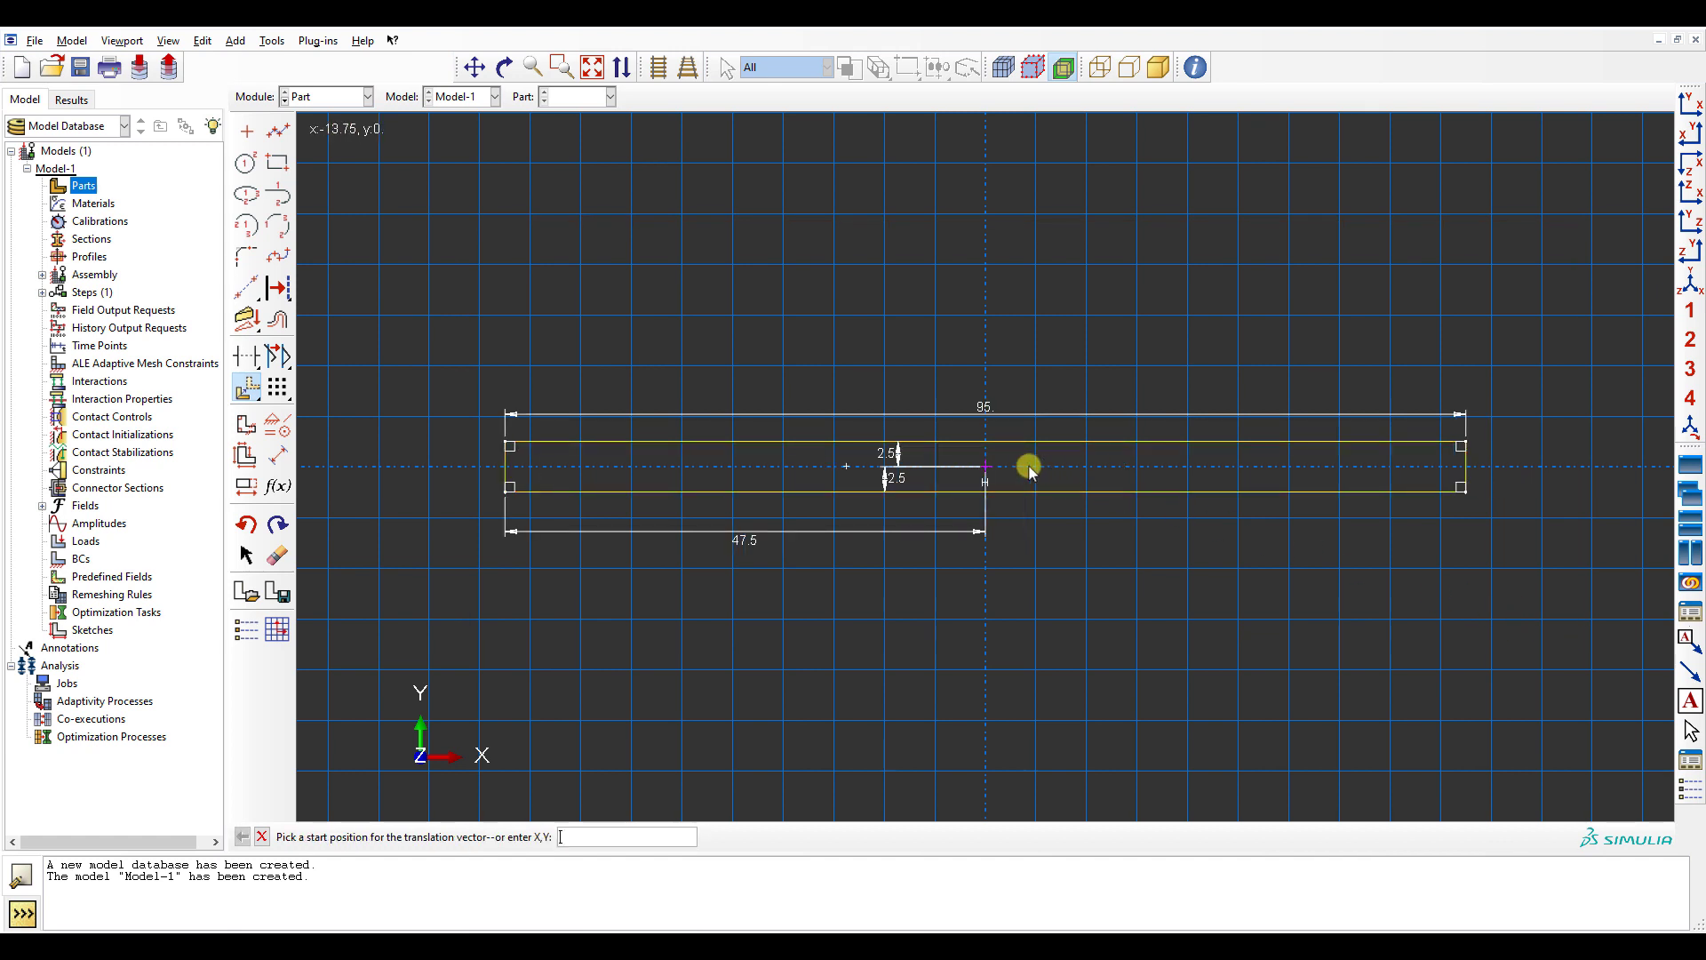
- Add a Fixed constraint to the rectangle's centre point at the origin
{"action": "left_click", "coordinate": [273, 428]}
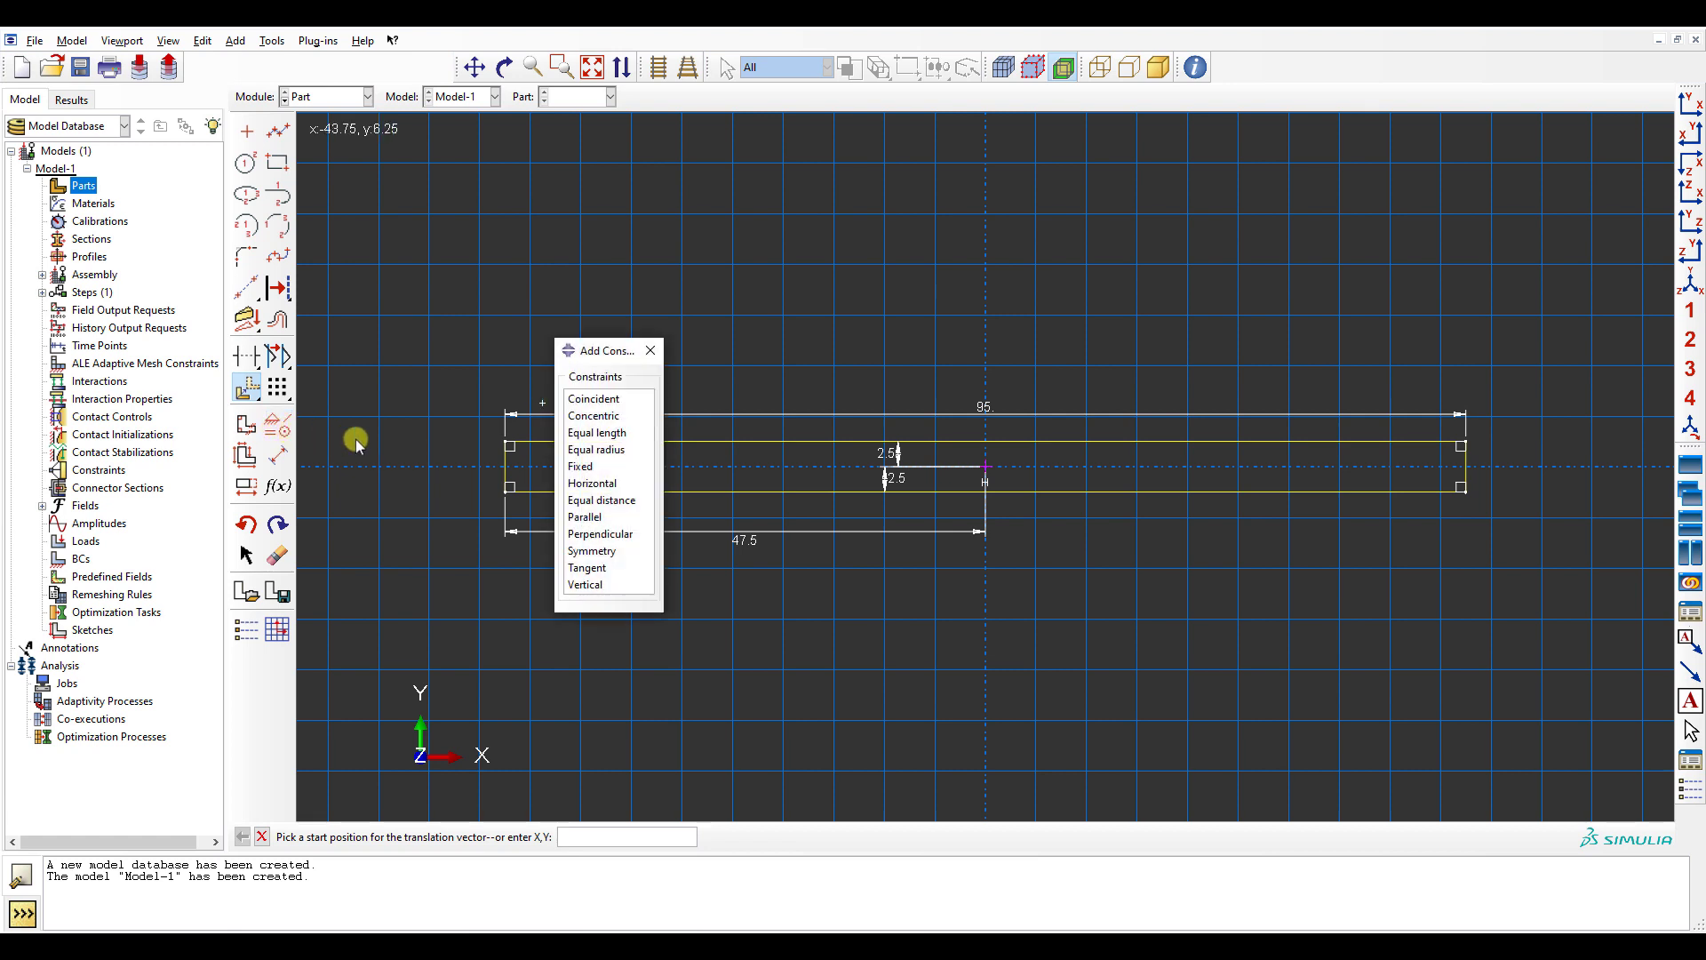
{"action": "left_click", "coordinate": [580, 466]}
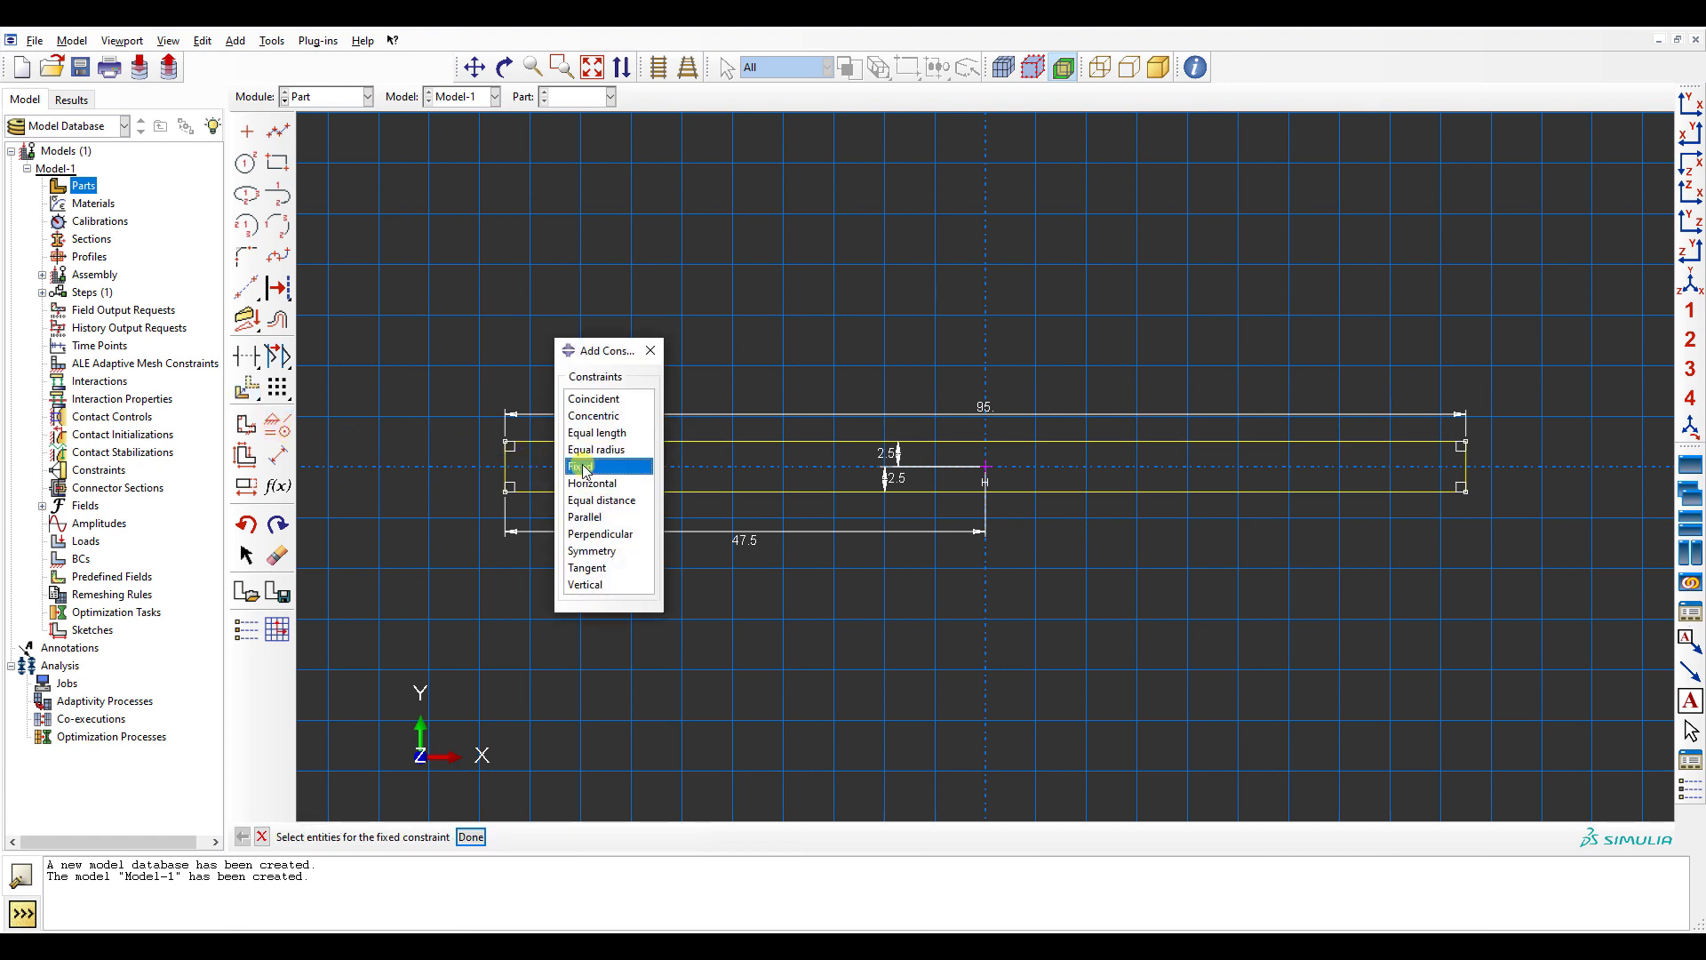
{"action": "left_click", "coordinate": [983, 467]}
{"action": "left_click", "coordinate": [647, 352]}
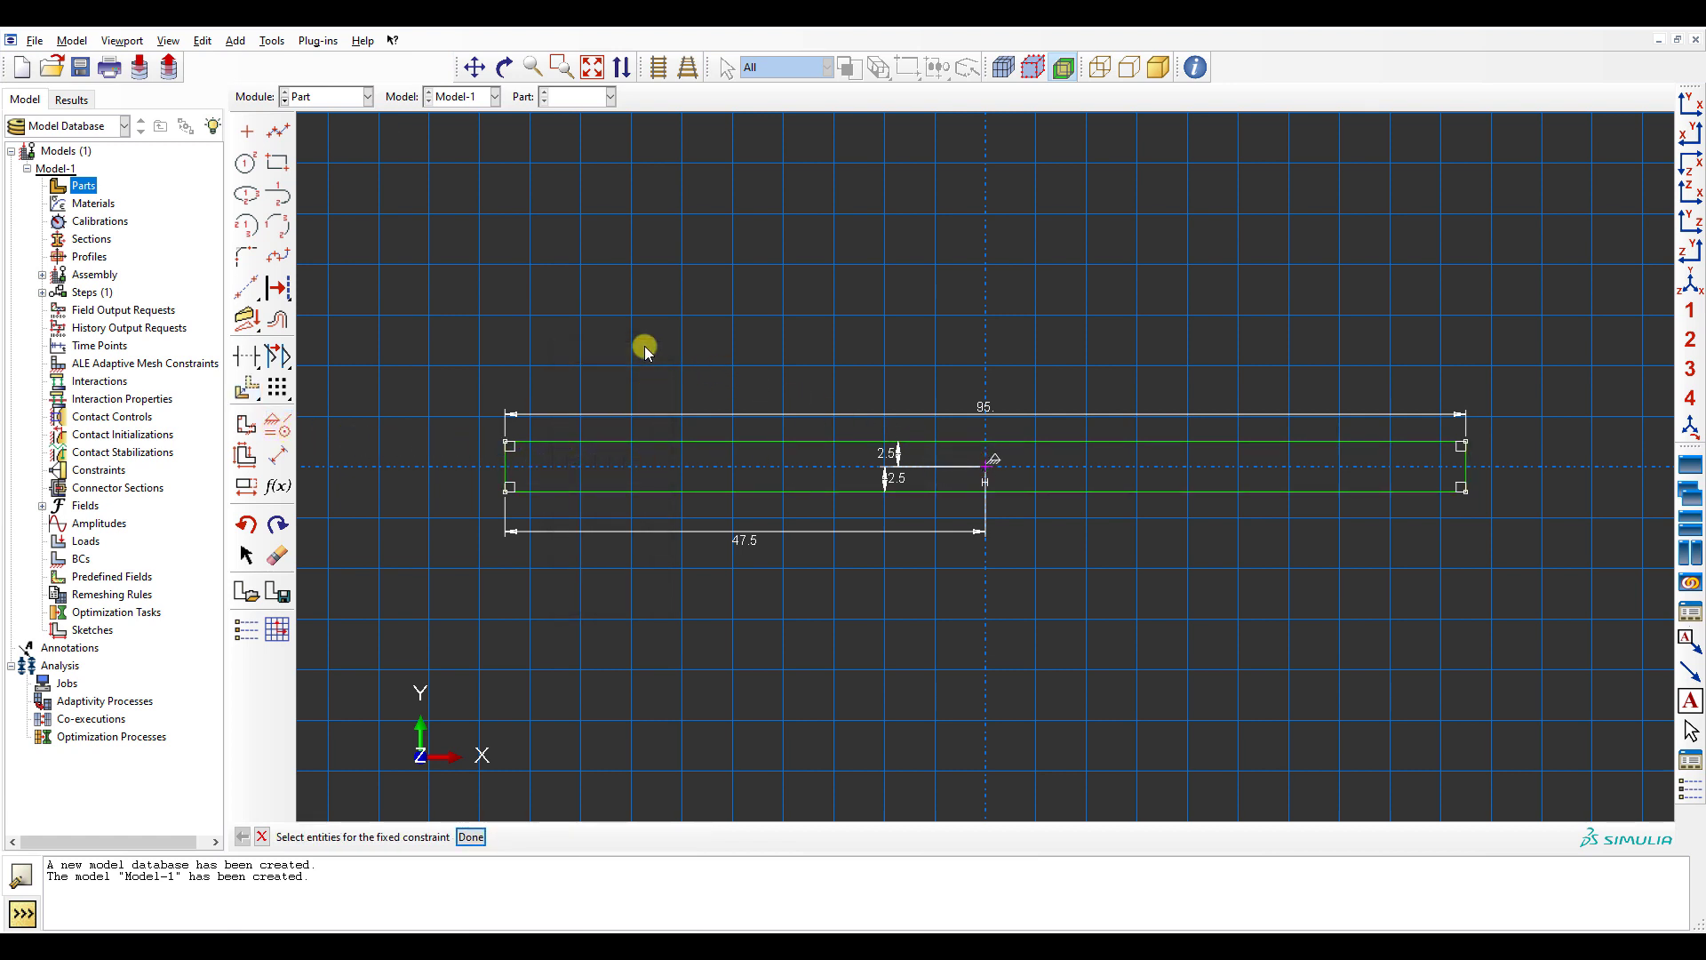
- Set both vertical dimensions, from the centre point to the upper and lower edges, to 9.5/2
{"action": "left_click", "coordinate": [247, 487]}
{"action": "left_click", "coordinate": [886, 452]}
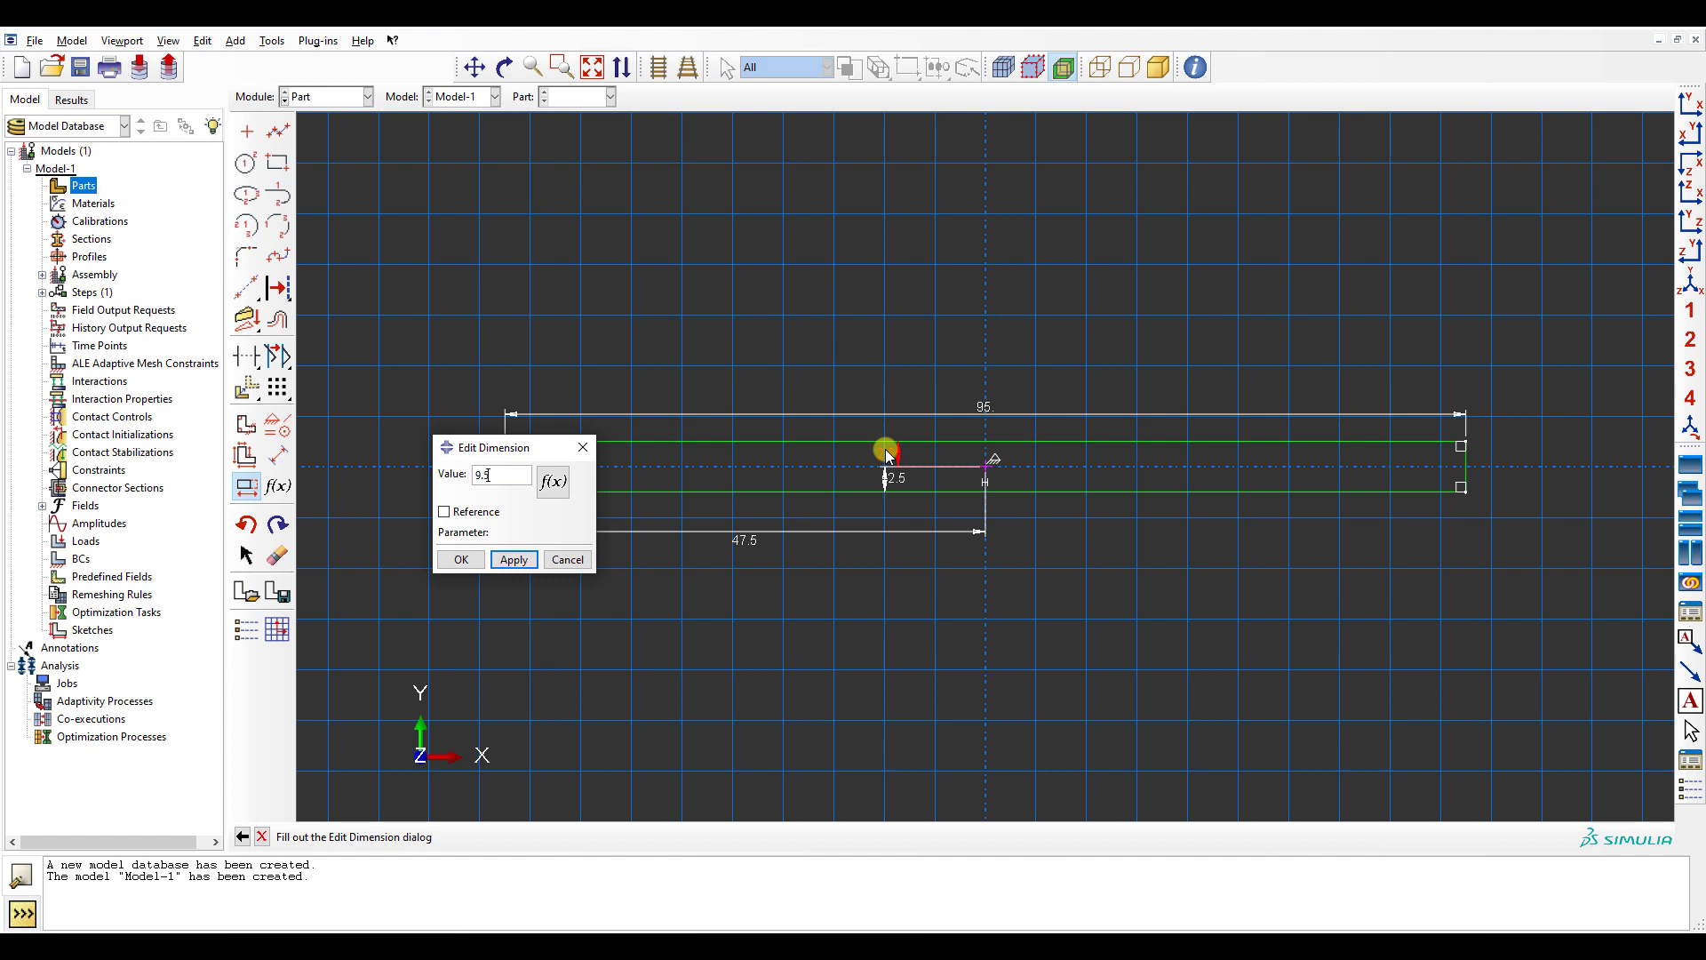
{"action": "type", "text": "9.5/2"}
{"action": "left_click", "coordinate": [516, 559]}
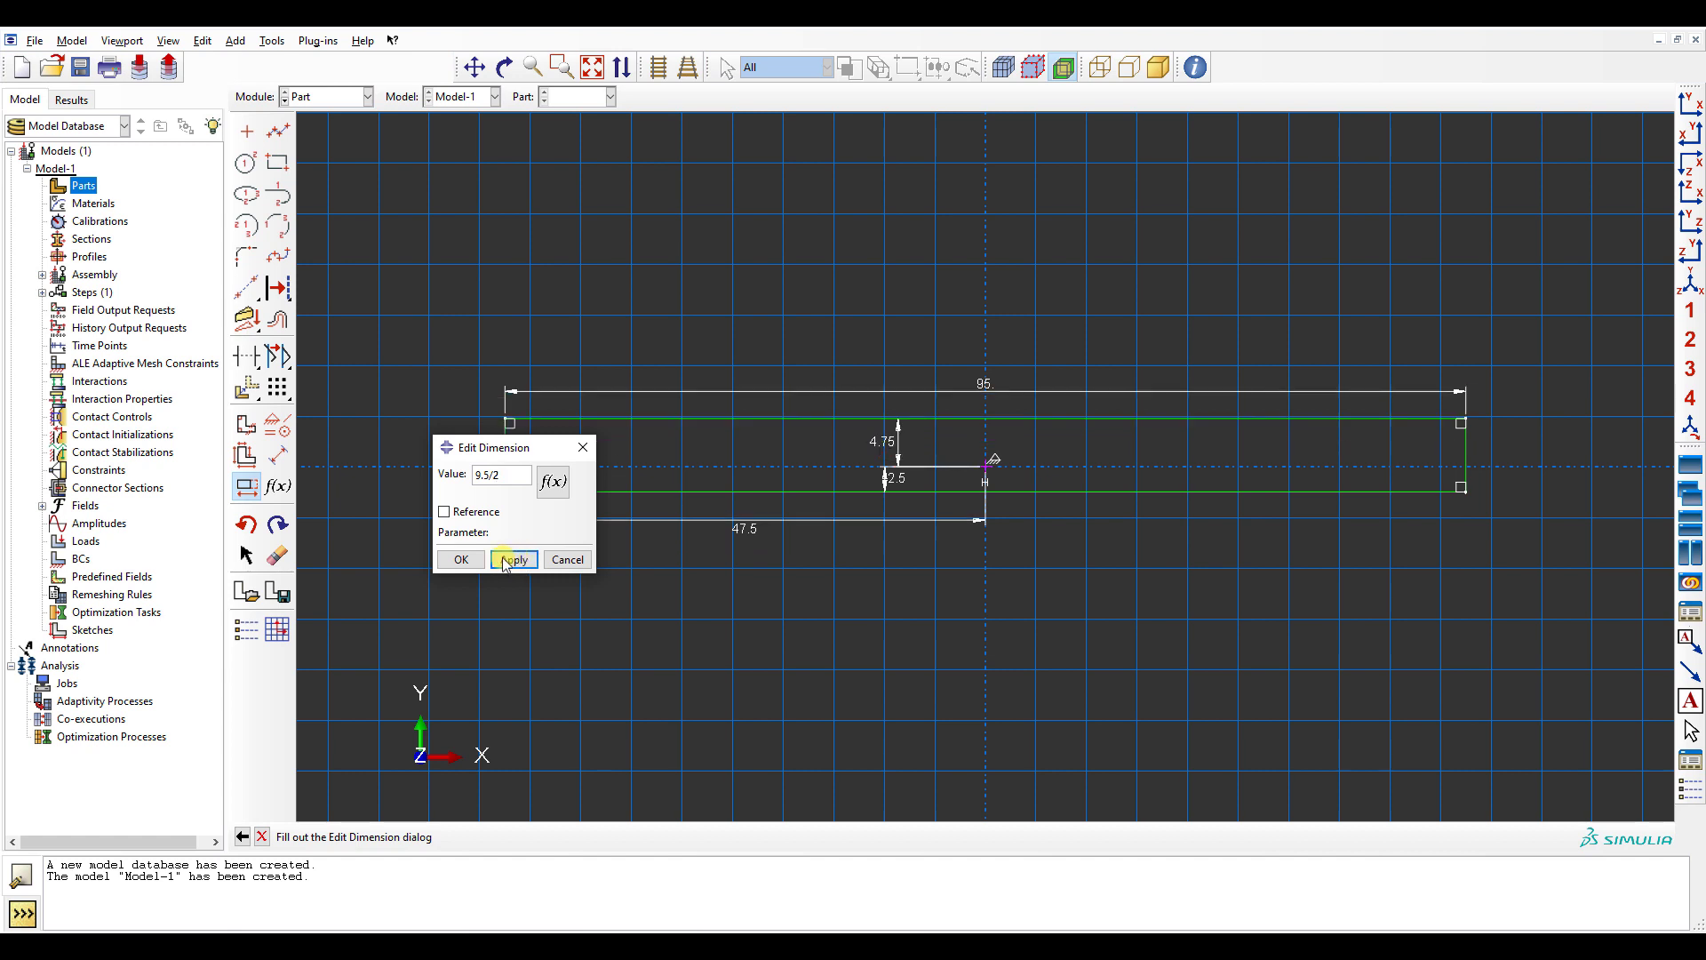
{"action": "left_click", "coordinate": [461, 560]}
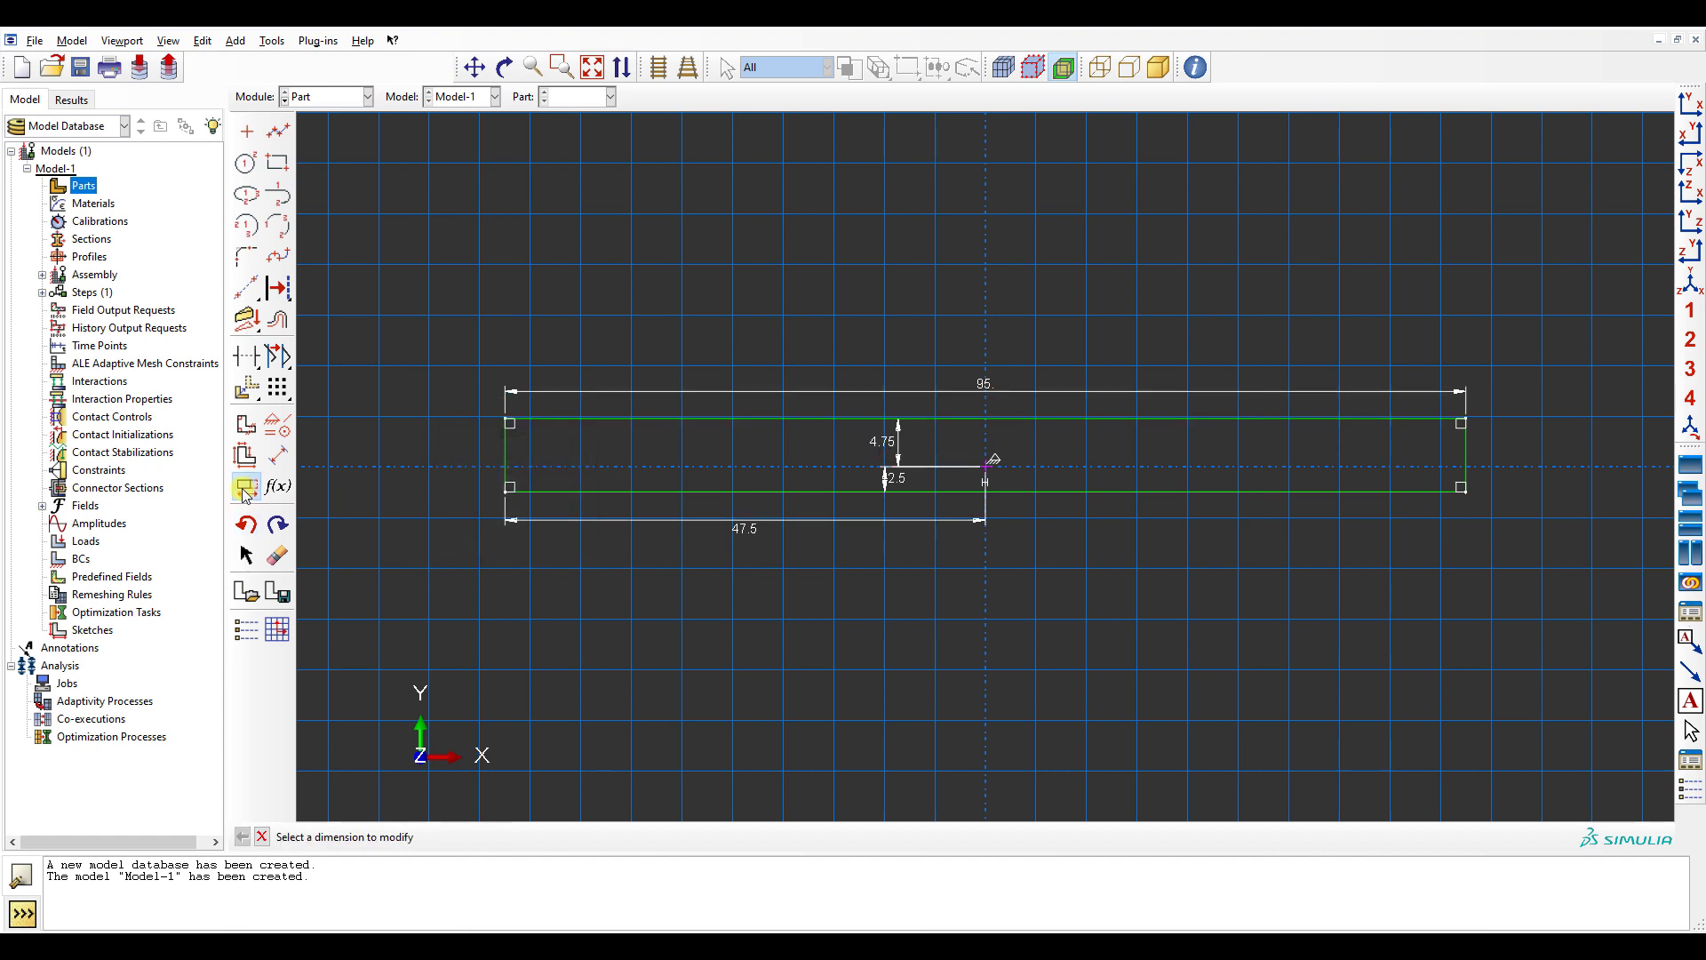
{"action": "left_click", "coordinate": [886, 478]}
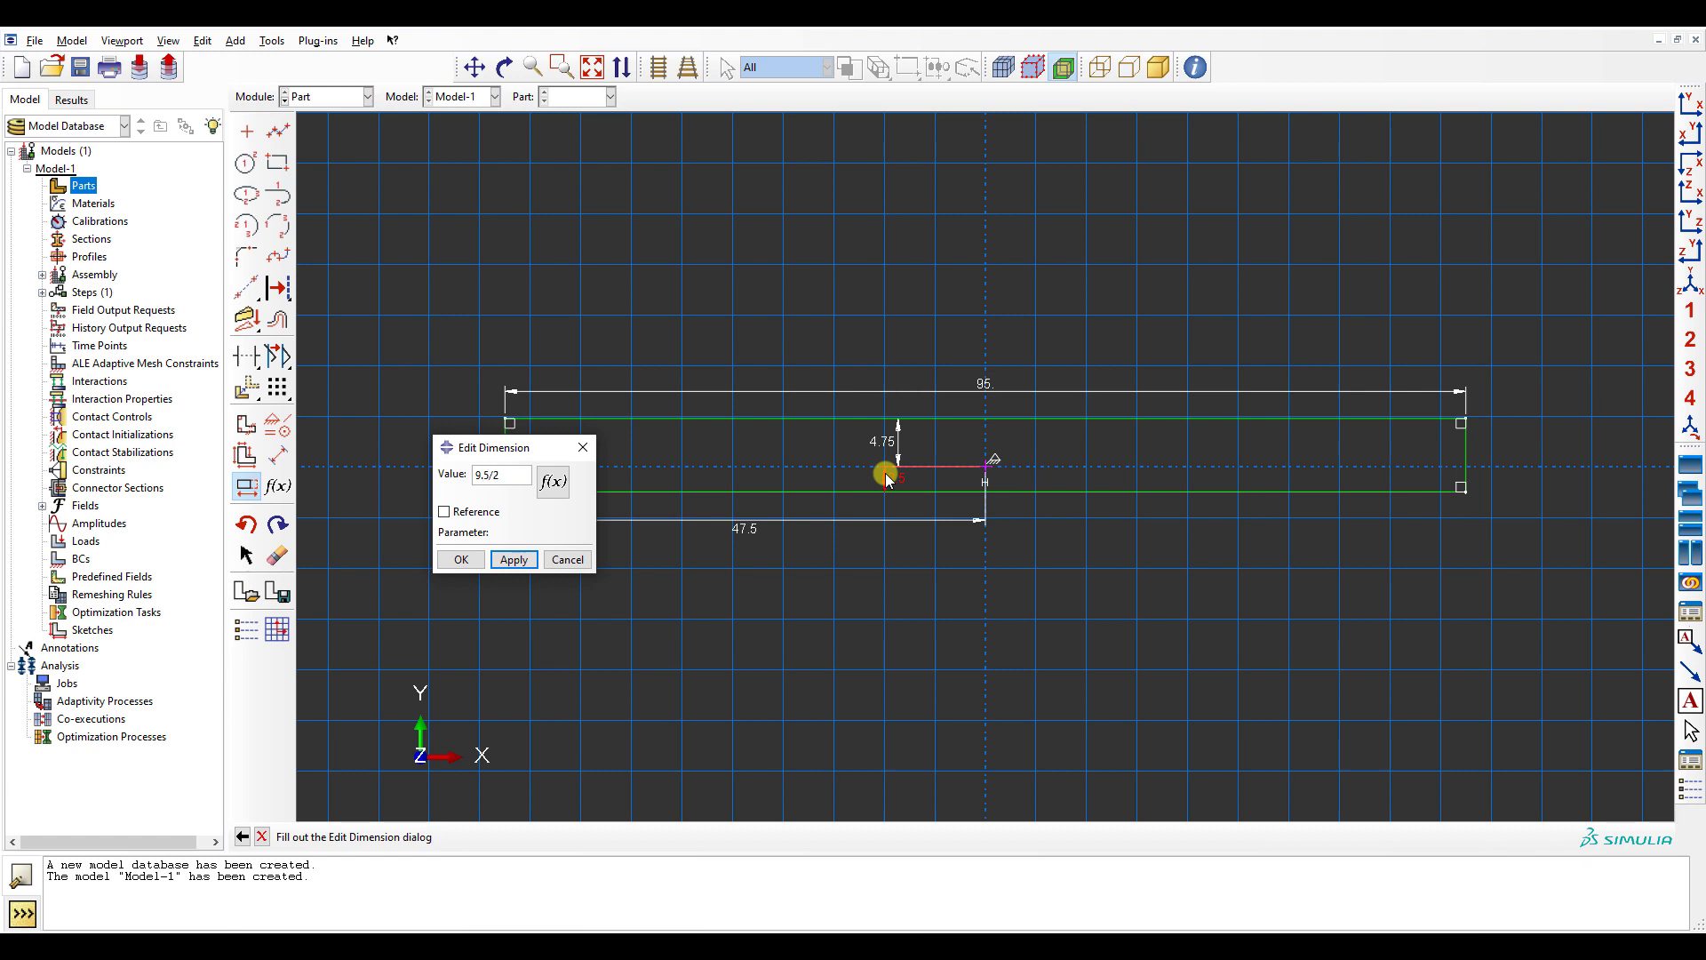
{"action": "left_click", "coordinate": [514, 560]}
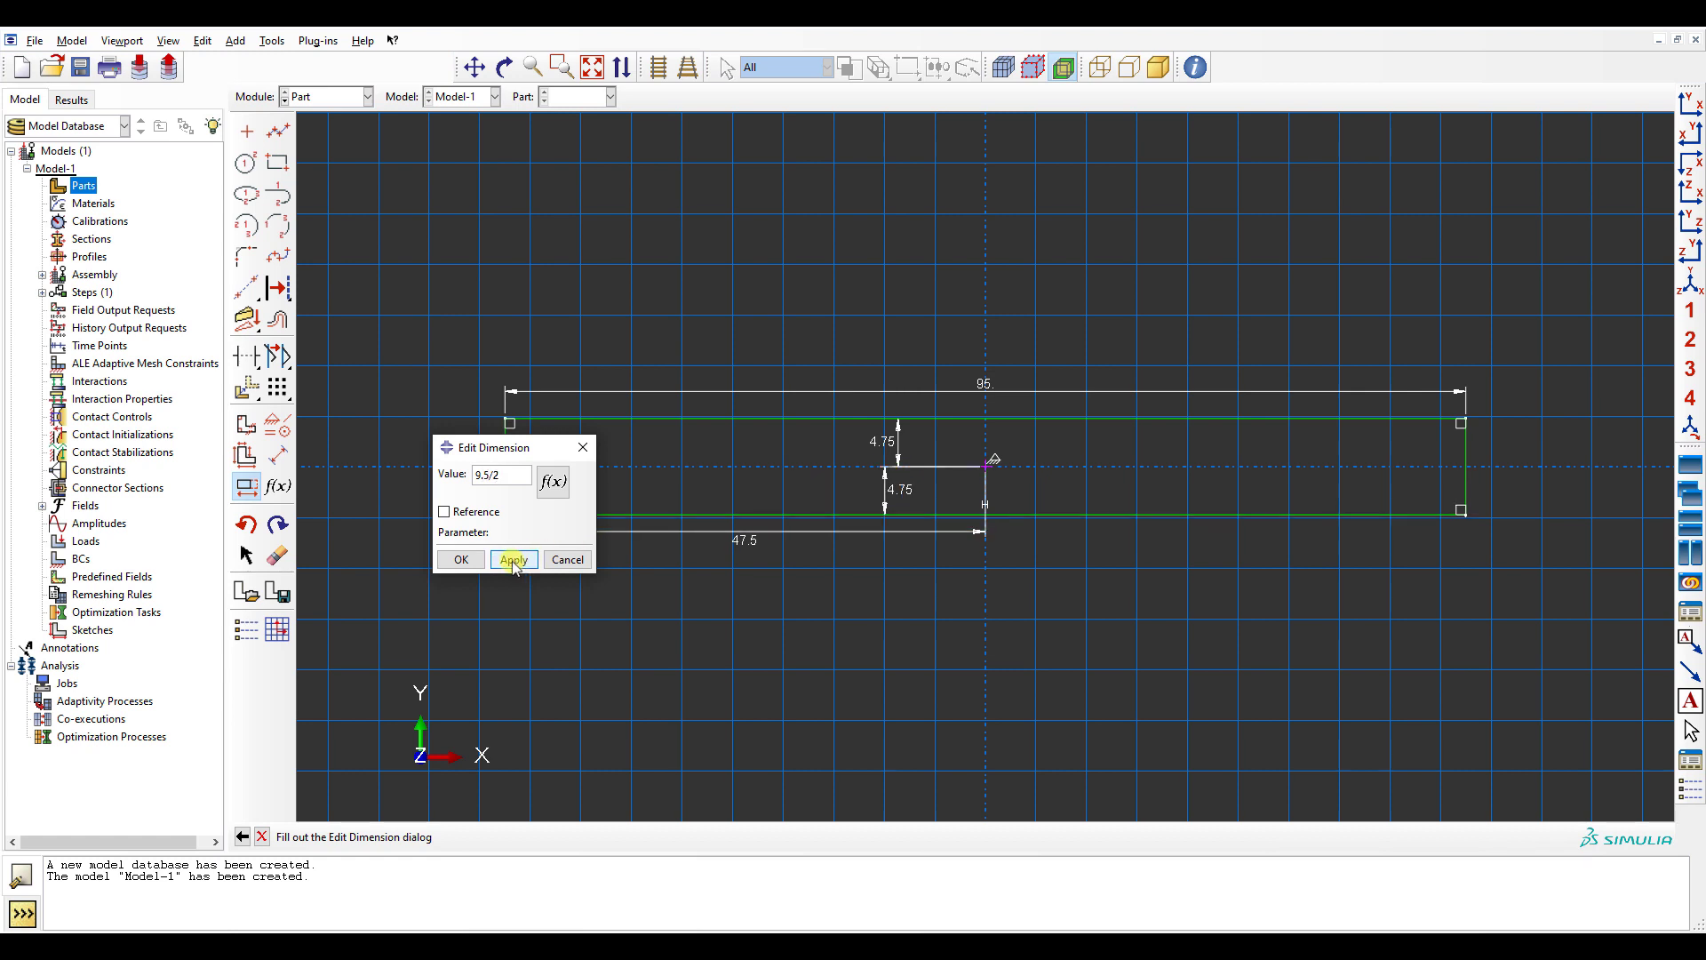
{"action": "left_click", "coordinate": [460, 560]}
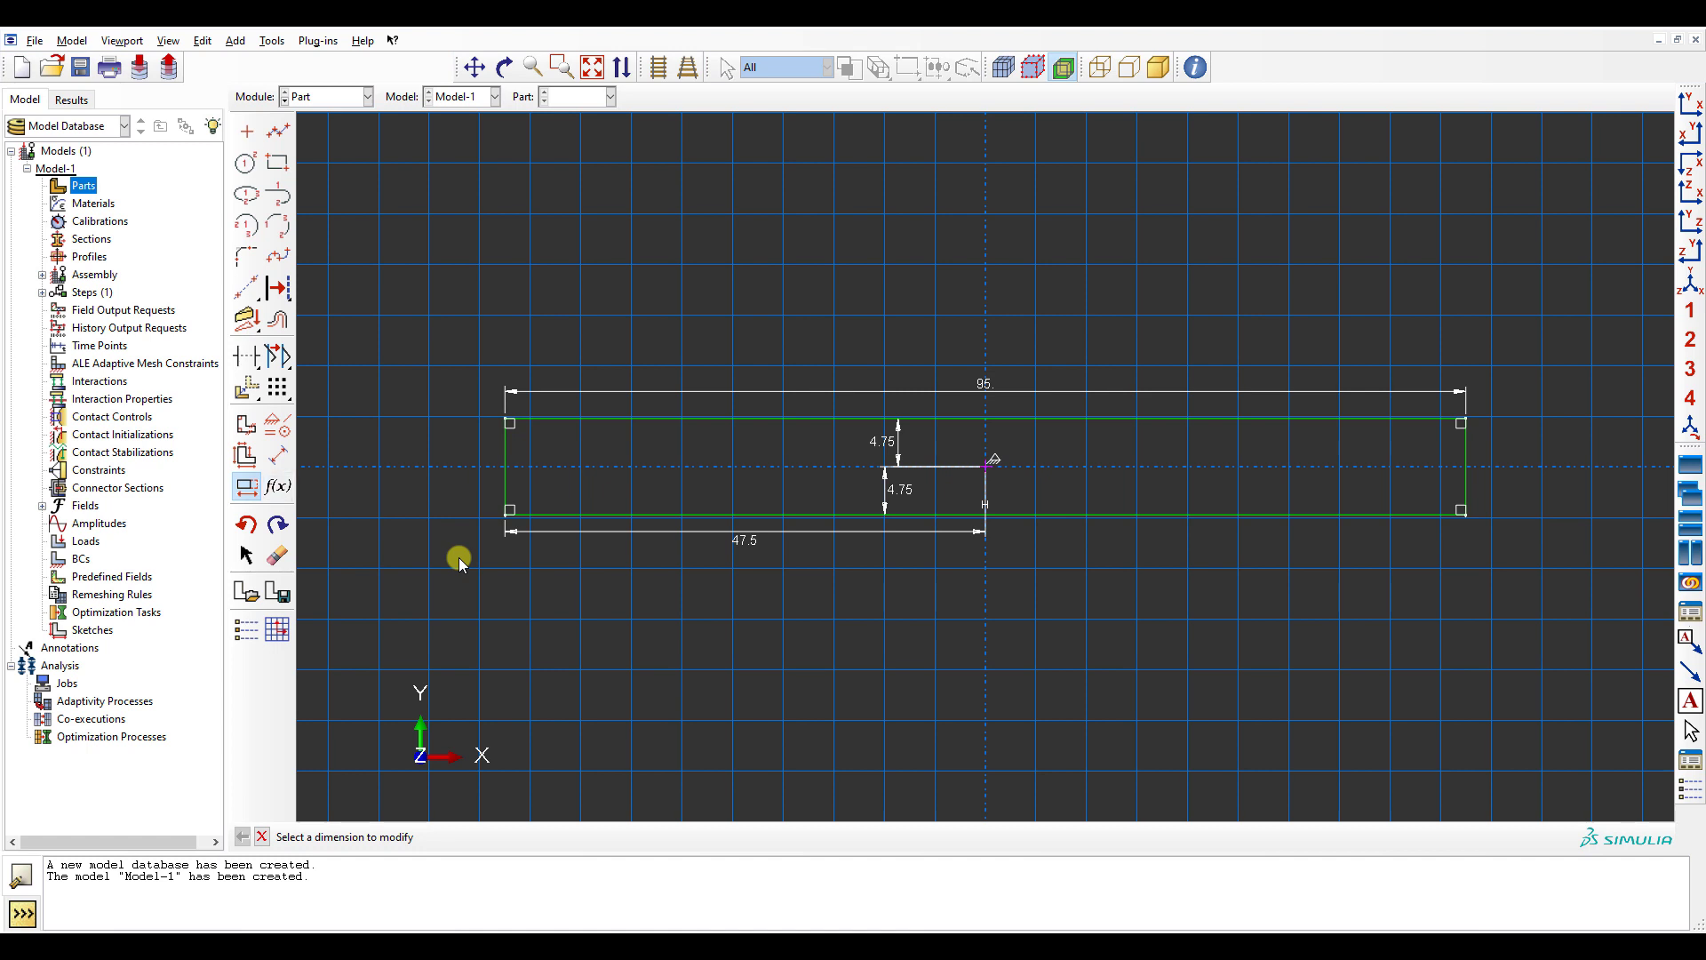
- Set the distance from the left edge to the centre point to 45 and the rectangle's overall length to 90
{"action": "left_click", "coordinate": [759, 540]}
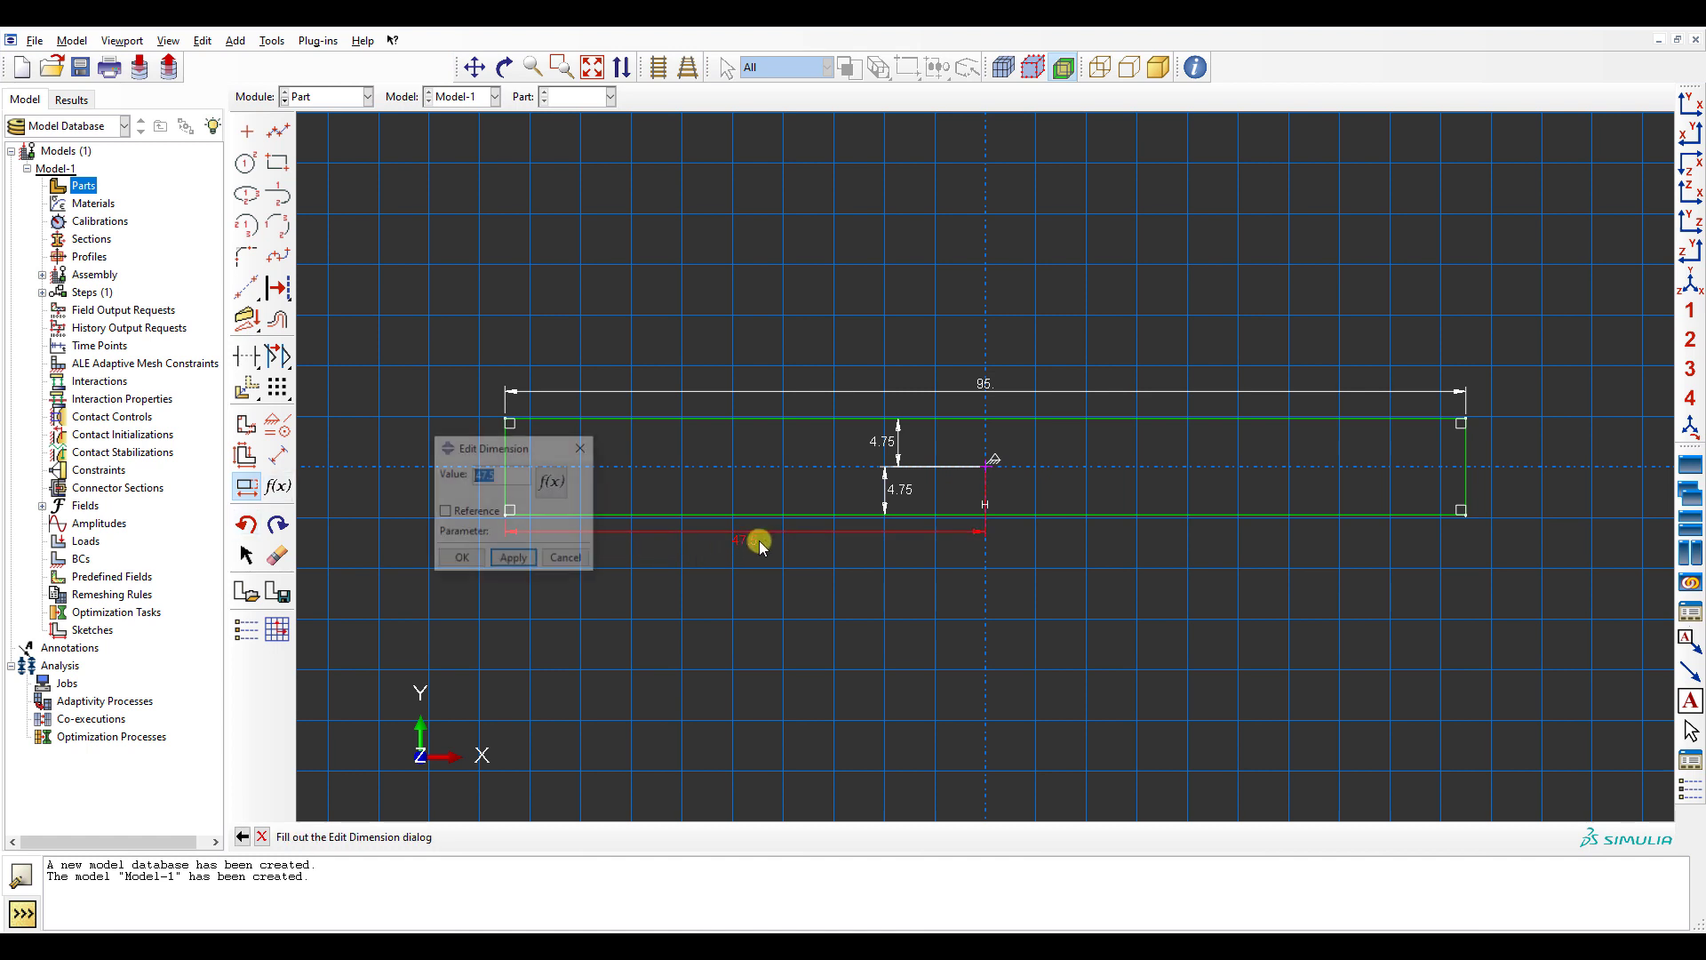
{"action": "type", "text": "45"}
{"action": "key", "text": "Return"}
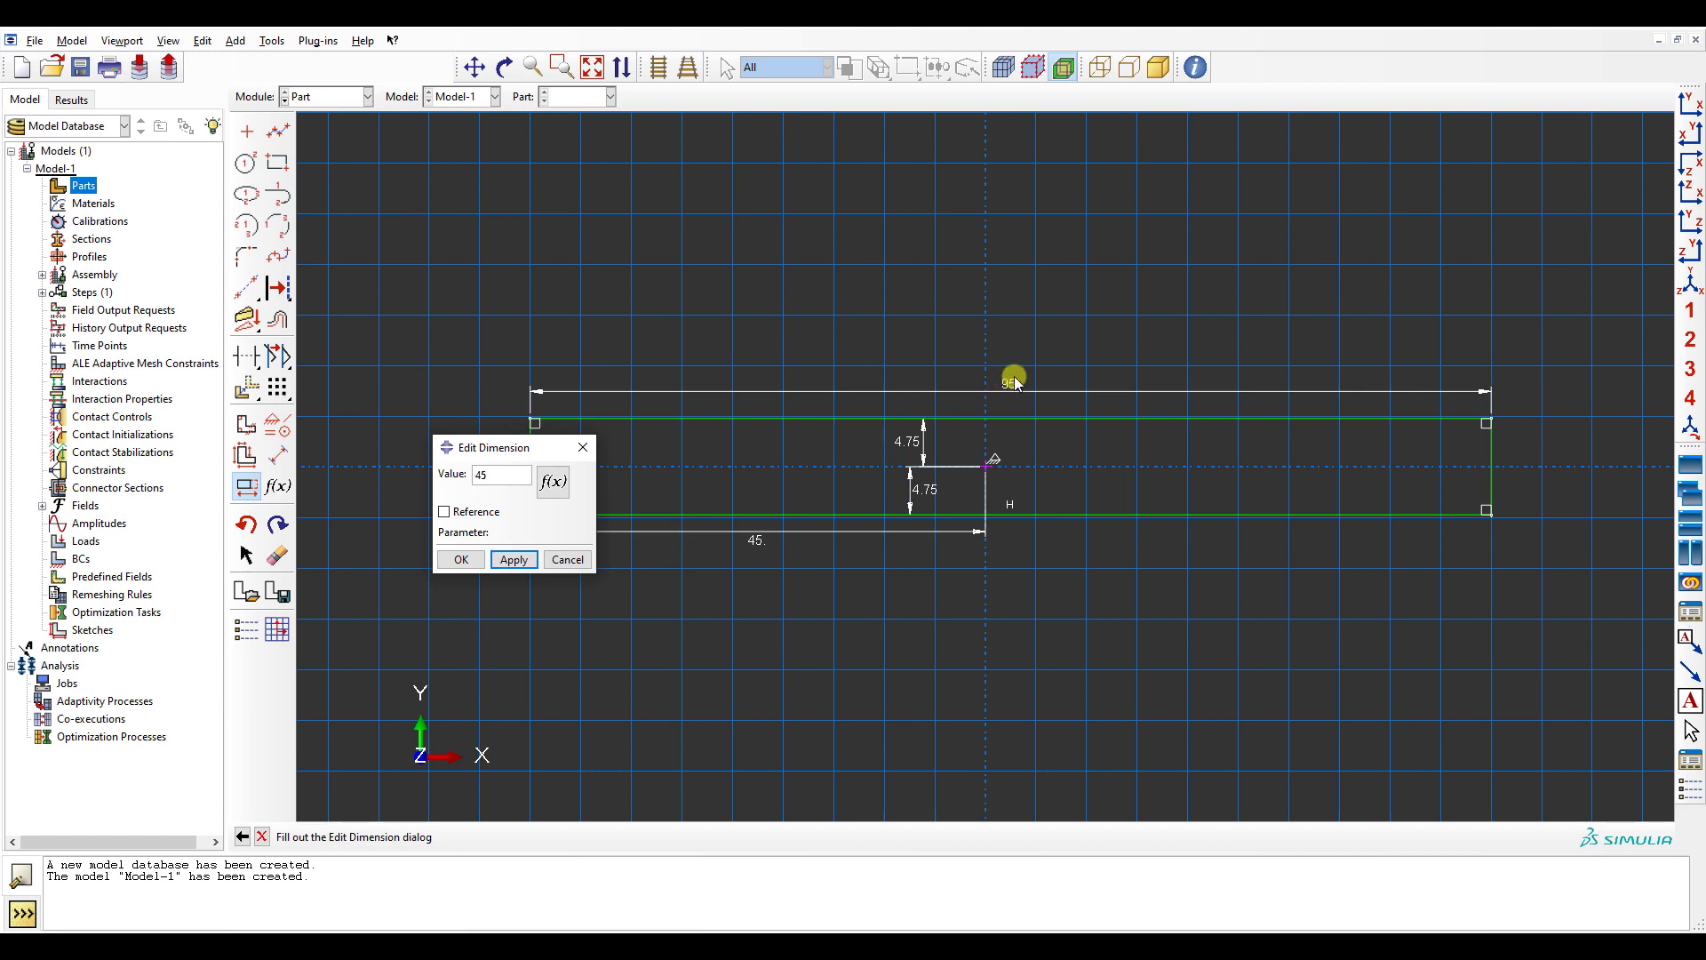
{"action": "left_click", "coordinate": [463, 561]}
{"action": "left_click", "coordinate": [1003, 384]}
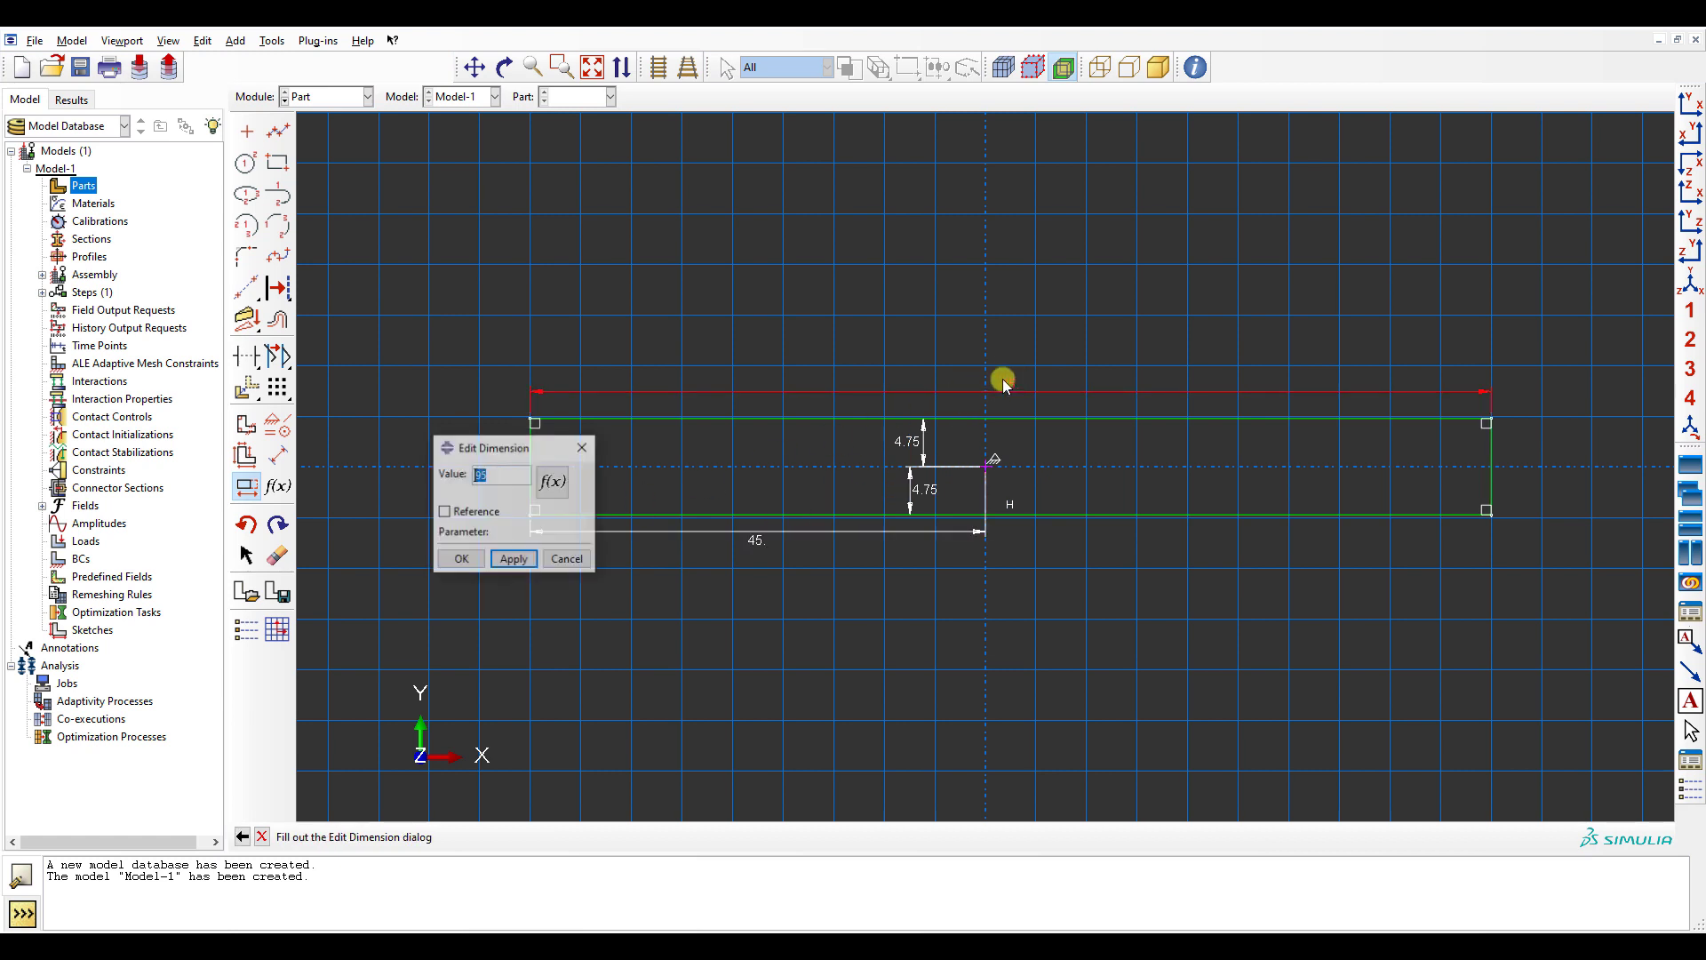
{"action": "type", "text": "90"}
{"action": "left_click", "coordinate": [444, 560]}
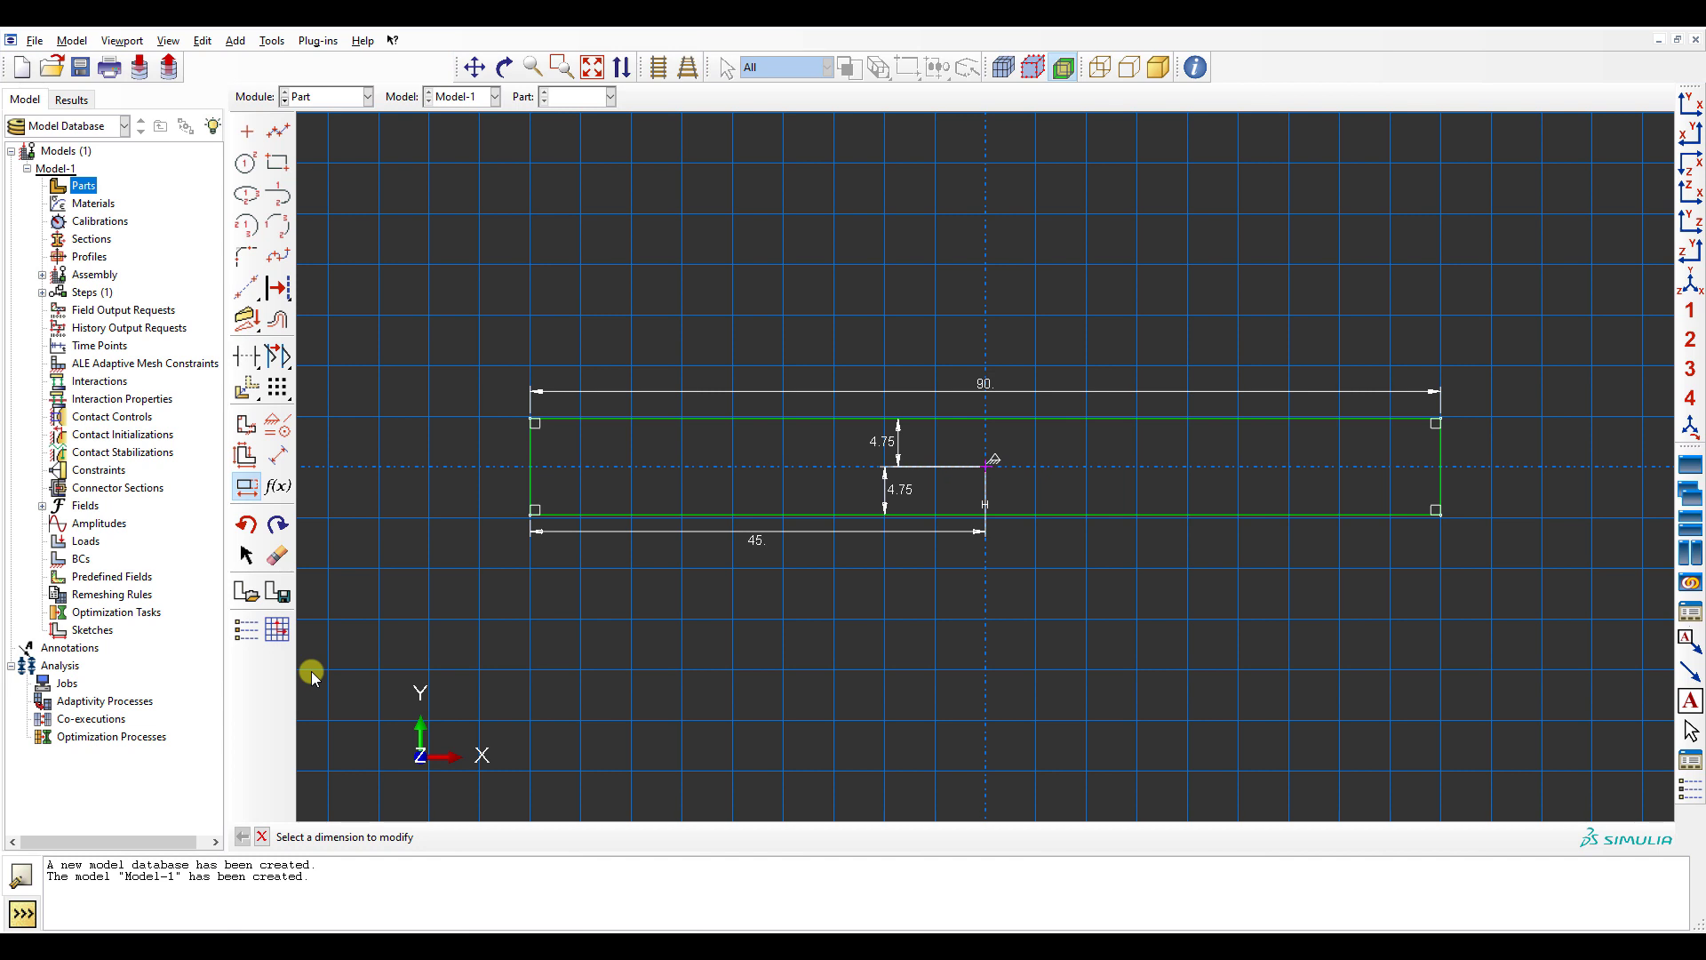
{"action": "left_click", "coordinate": [246, 490]}
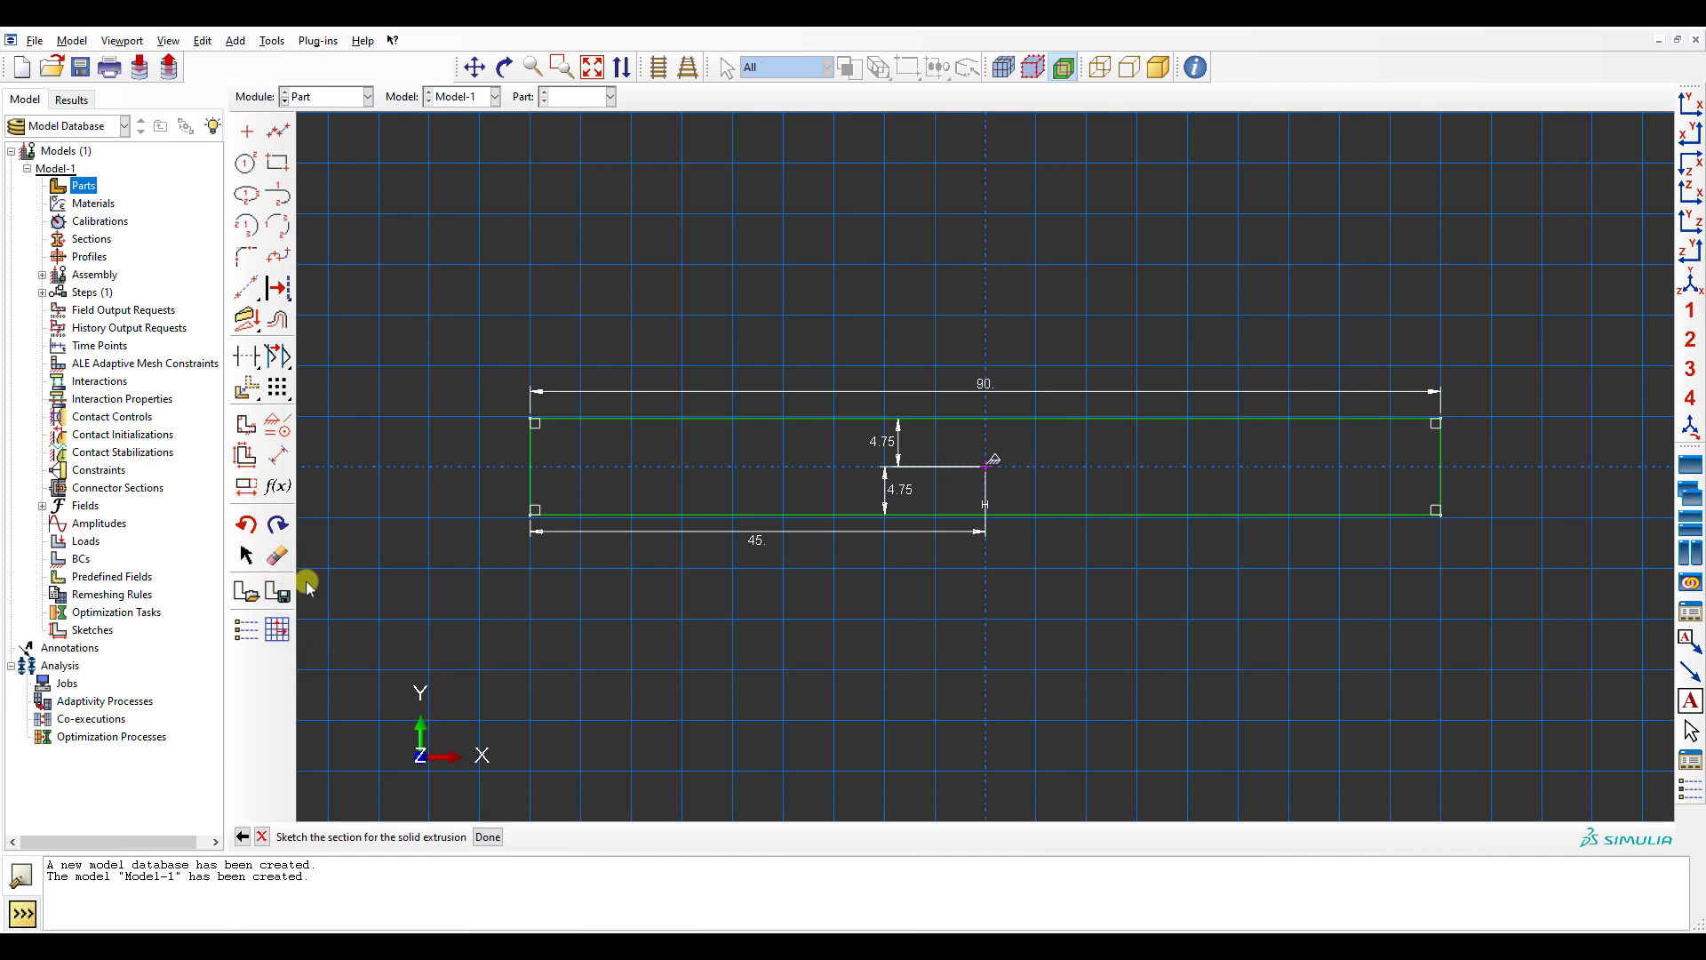
- Finish the section sketch and extrude it as a solid with a depth of 5
{"action": "left_click", "coordinate": [488, 836]}
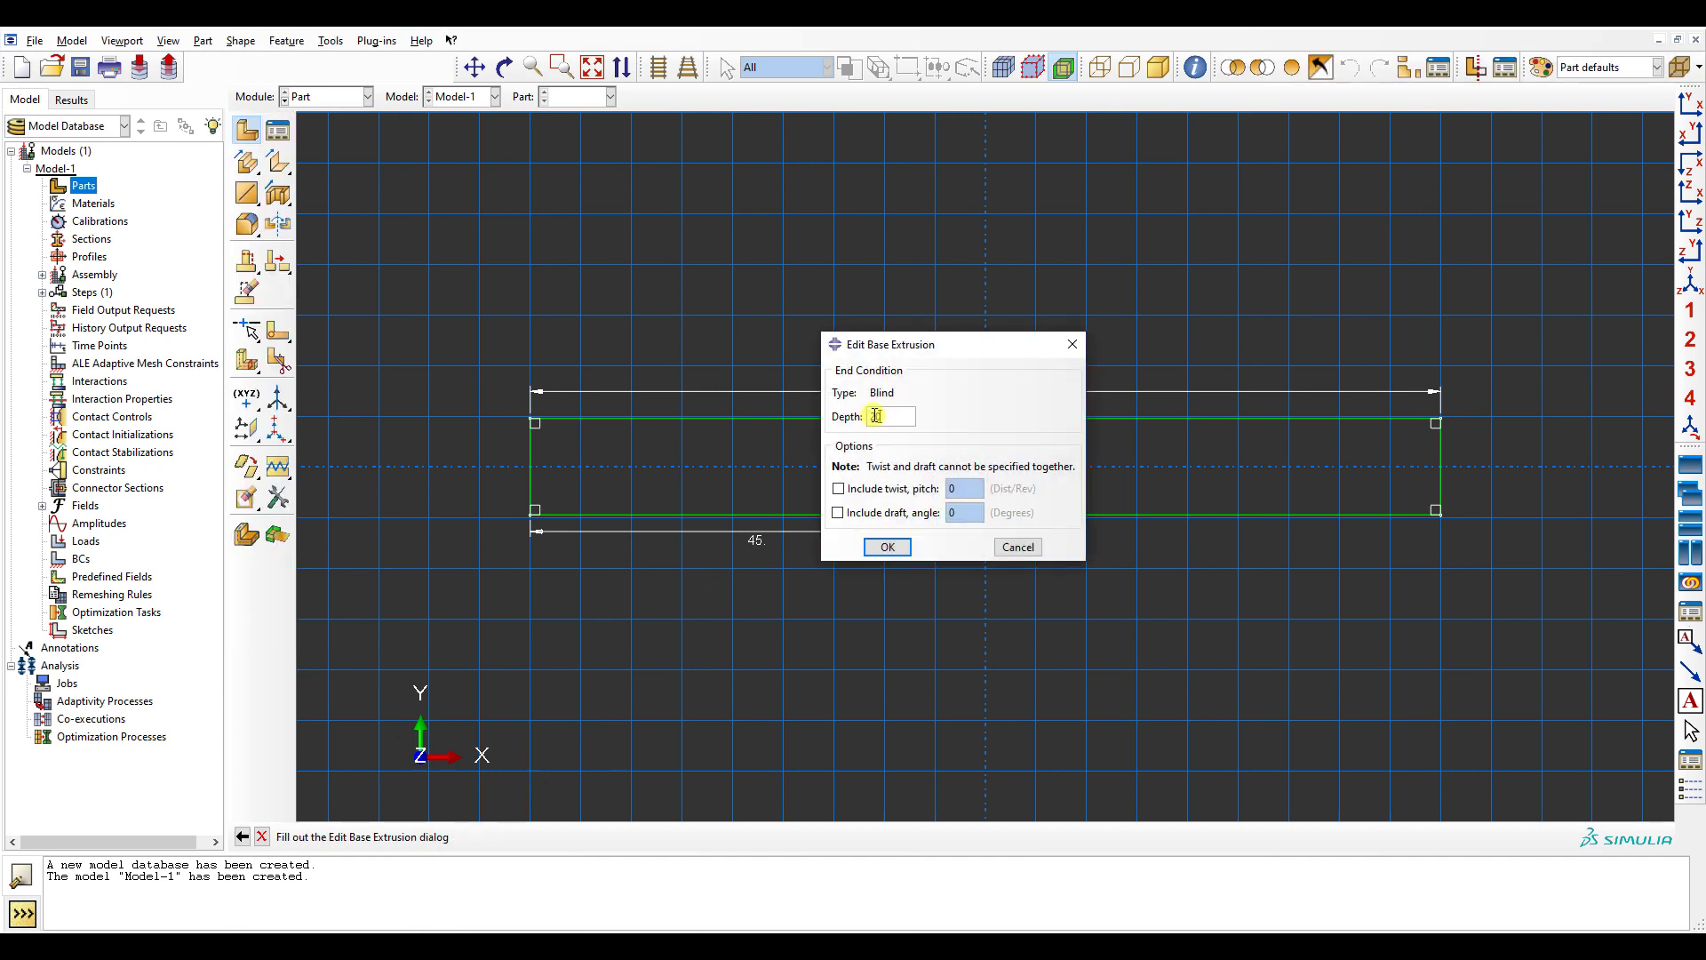
{"action": "type", "text": "5"}
{"action": "left_click", "coordinate": [886, 546]}
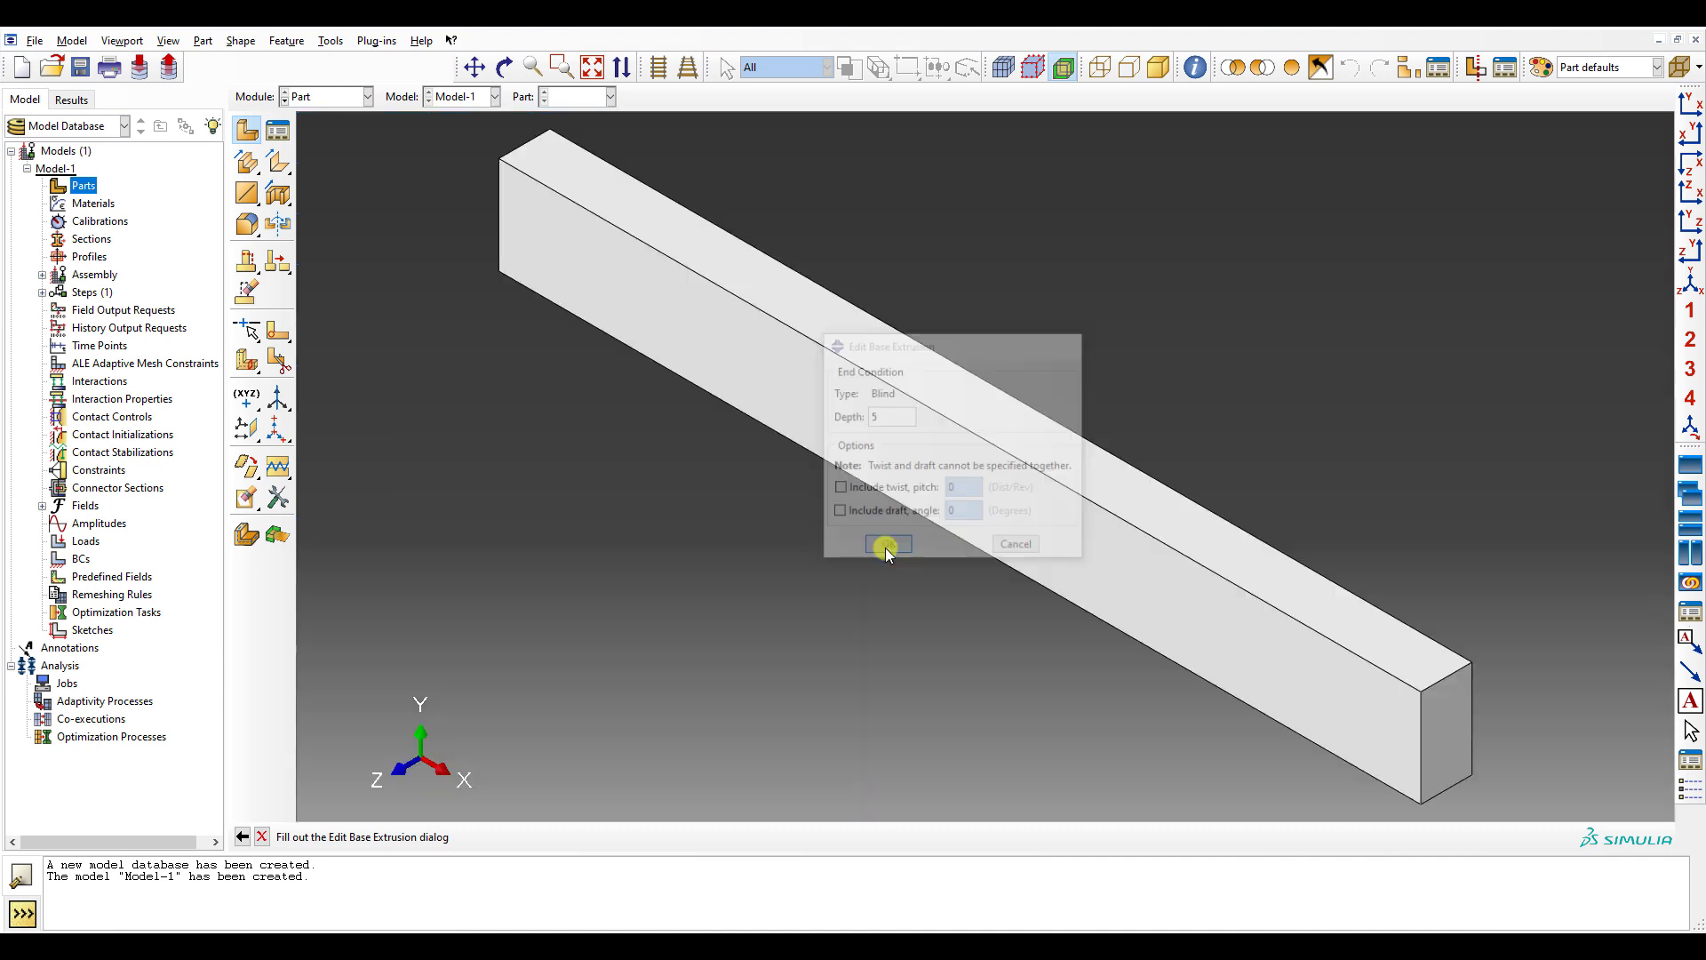
- Open a partition sketch on the bar's large front face, oriented with the short edge at the +X end vertical and on the right
{"action": "left_click", "coordinate": [293, 331]}
{"action": "left_click", "coordinate": [898, 424]}
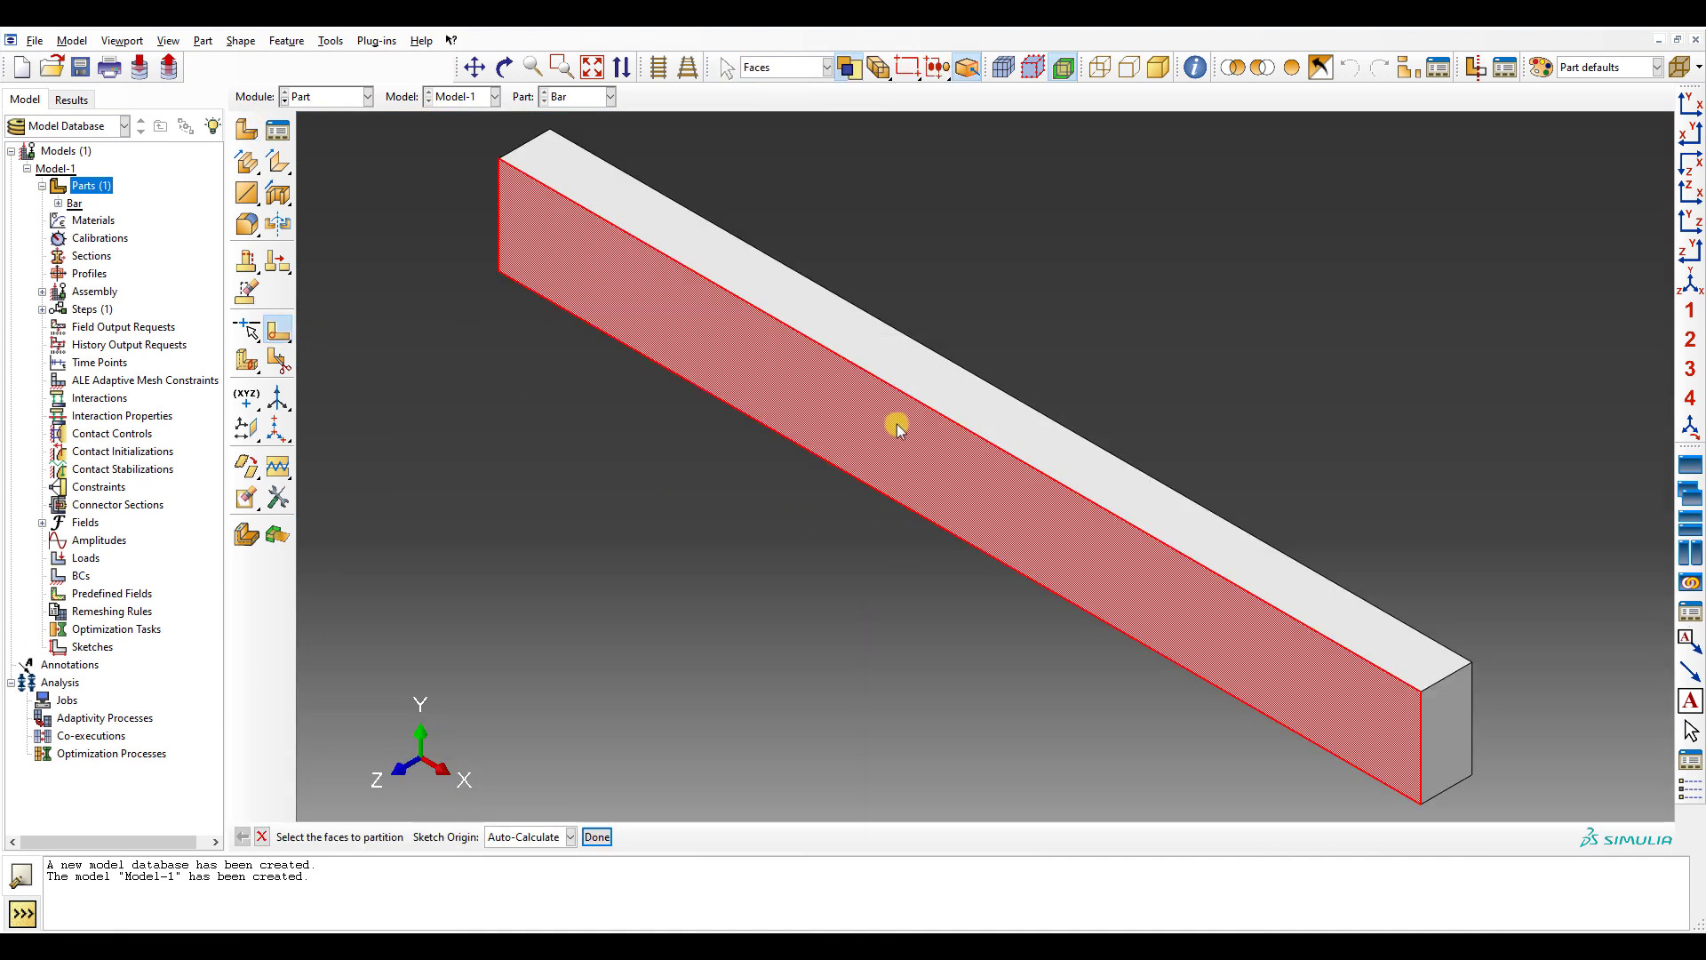
{"action": "left_click", "coordinate": [597, 836]}
{"action": "left_click", "coordinate": [1418, 751]}
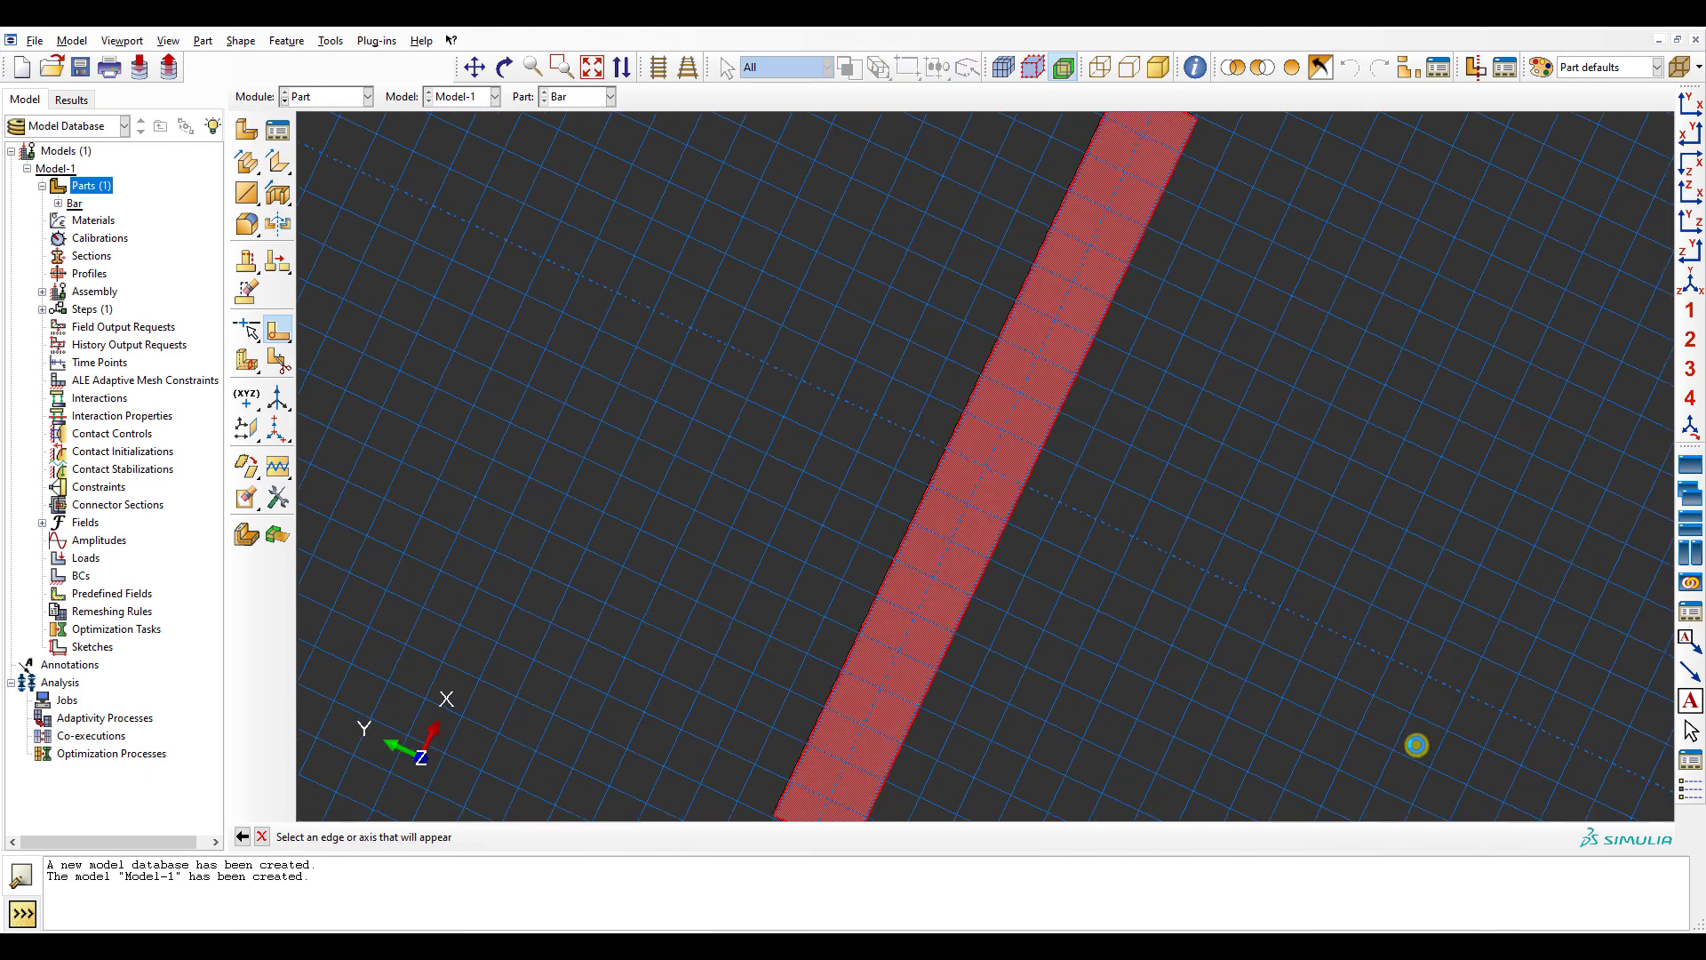
{"action": "left_click", "coordinate": [241, 836]}
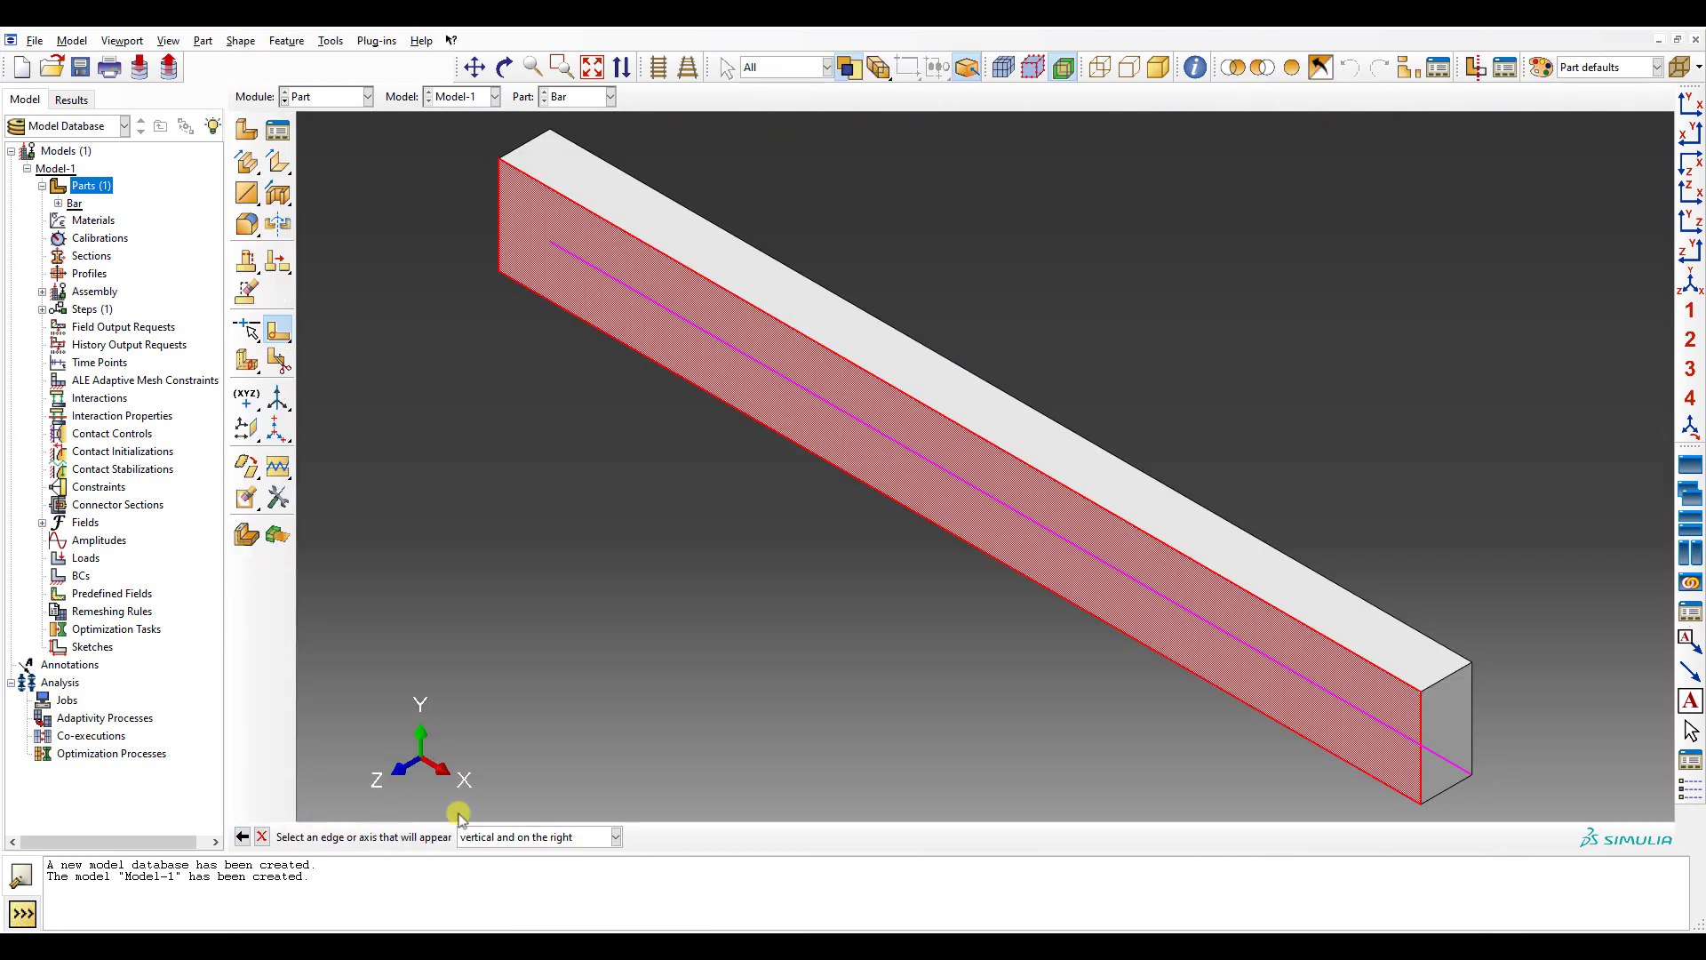
{"action": "left_click", "coordinate": [1420, 722]}
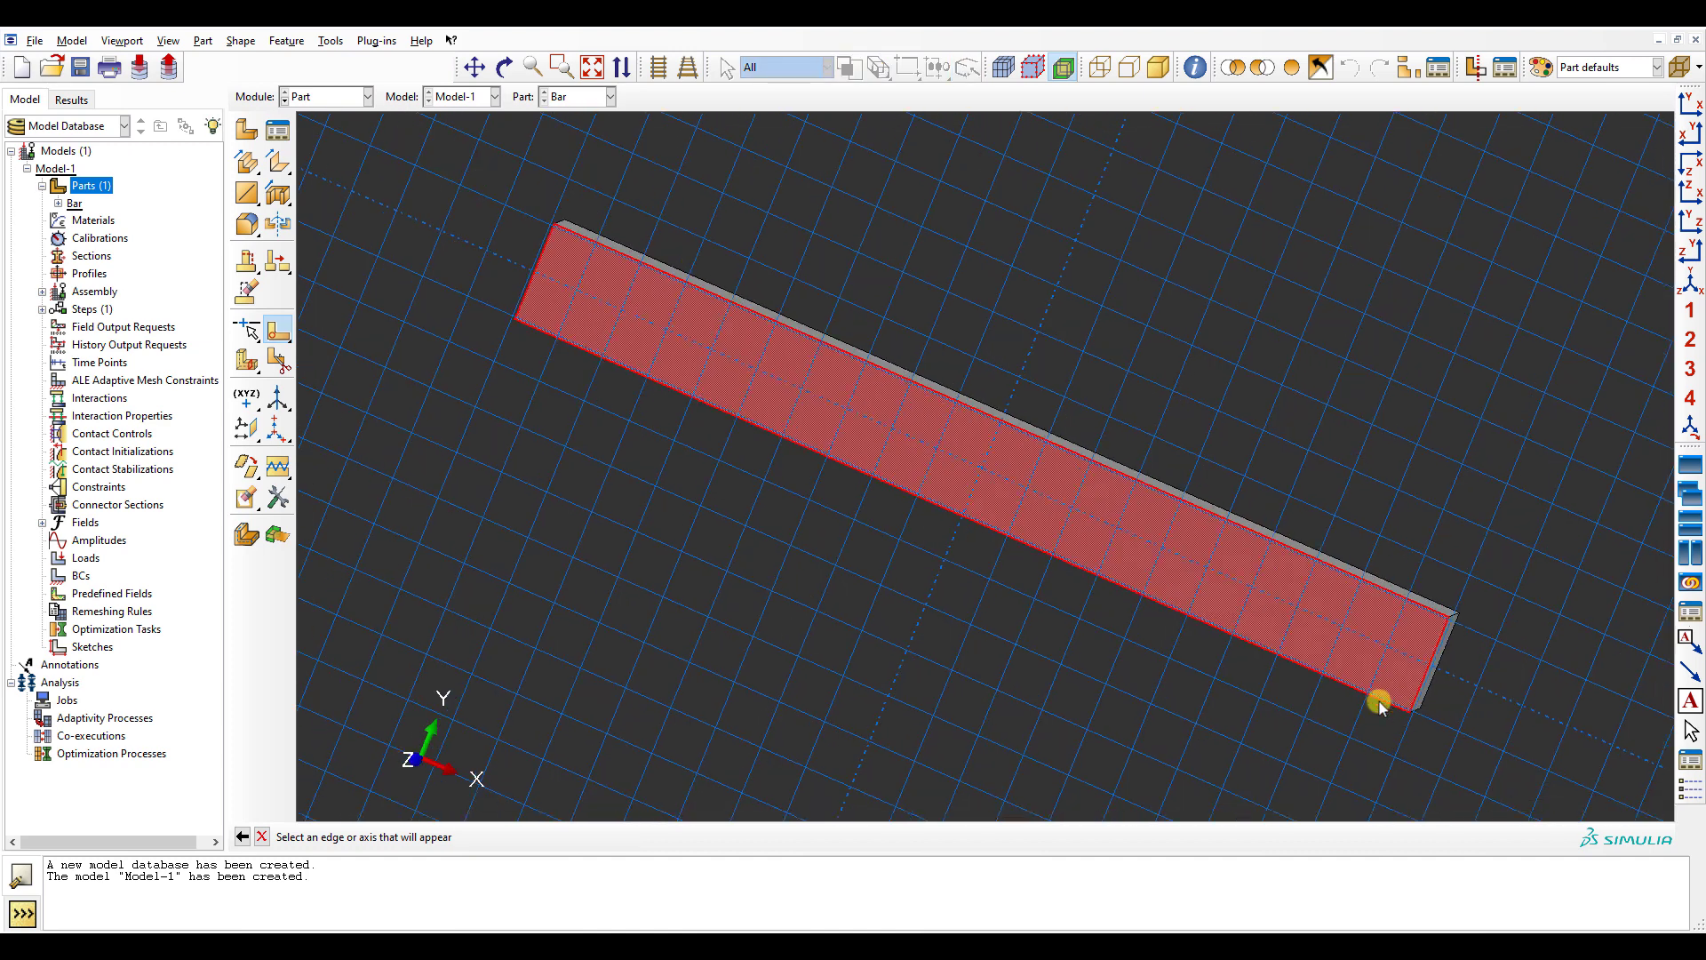
- Draw a vertical line from the midpoint of the face's lower edge up to the centre of the bar
{"action": "left_click", "coordinate": [279, 133]}
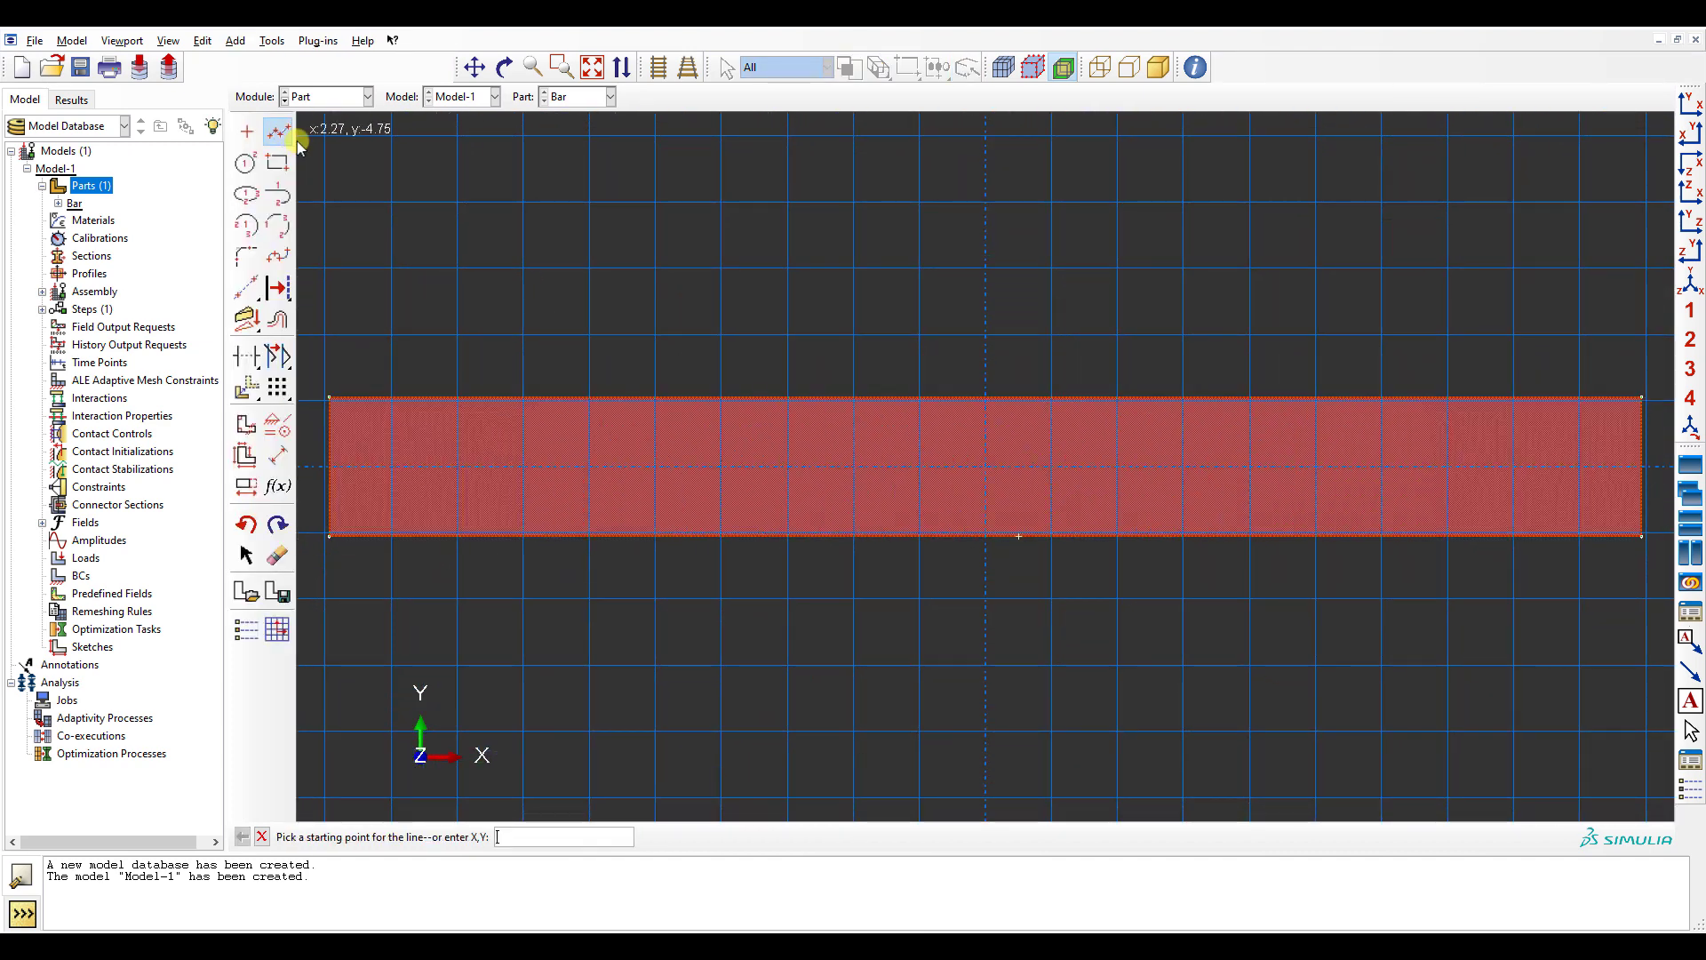
{"action": "left_click", "coordinate": [987, 534]}
{"action": "left_click", "coordinate": [988, 468]}
- Draw two concentric circles centred on the line's upper end, an outer one of radius about 1.56 and a smaller one inside
{"action": "left_click", "coordinate": [246, 163]}
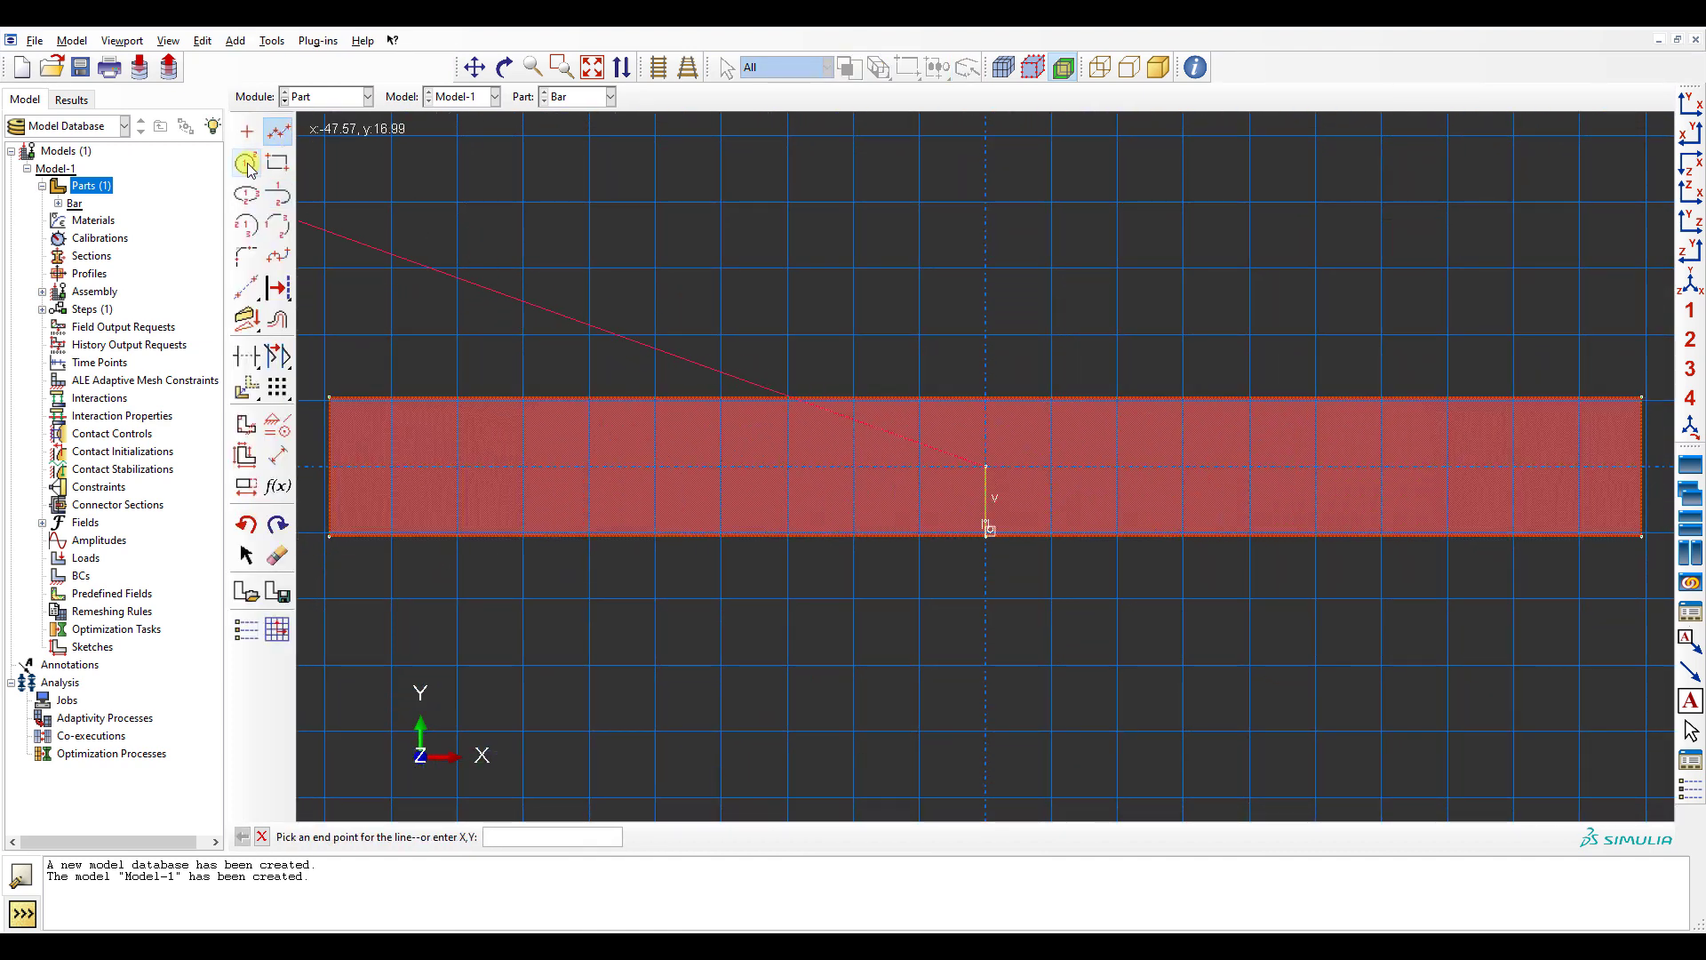
{"action": "left_click", "coordinate": [963, 439]}
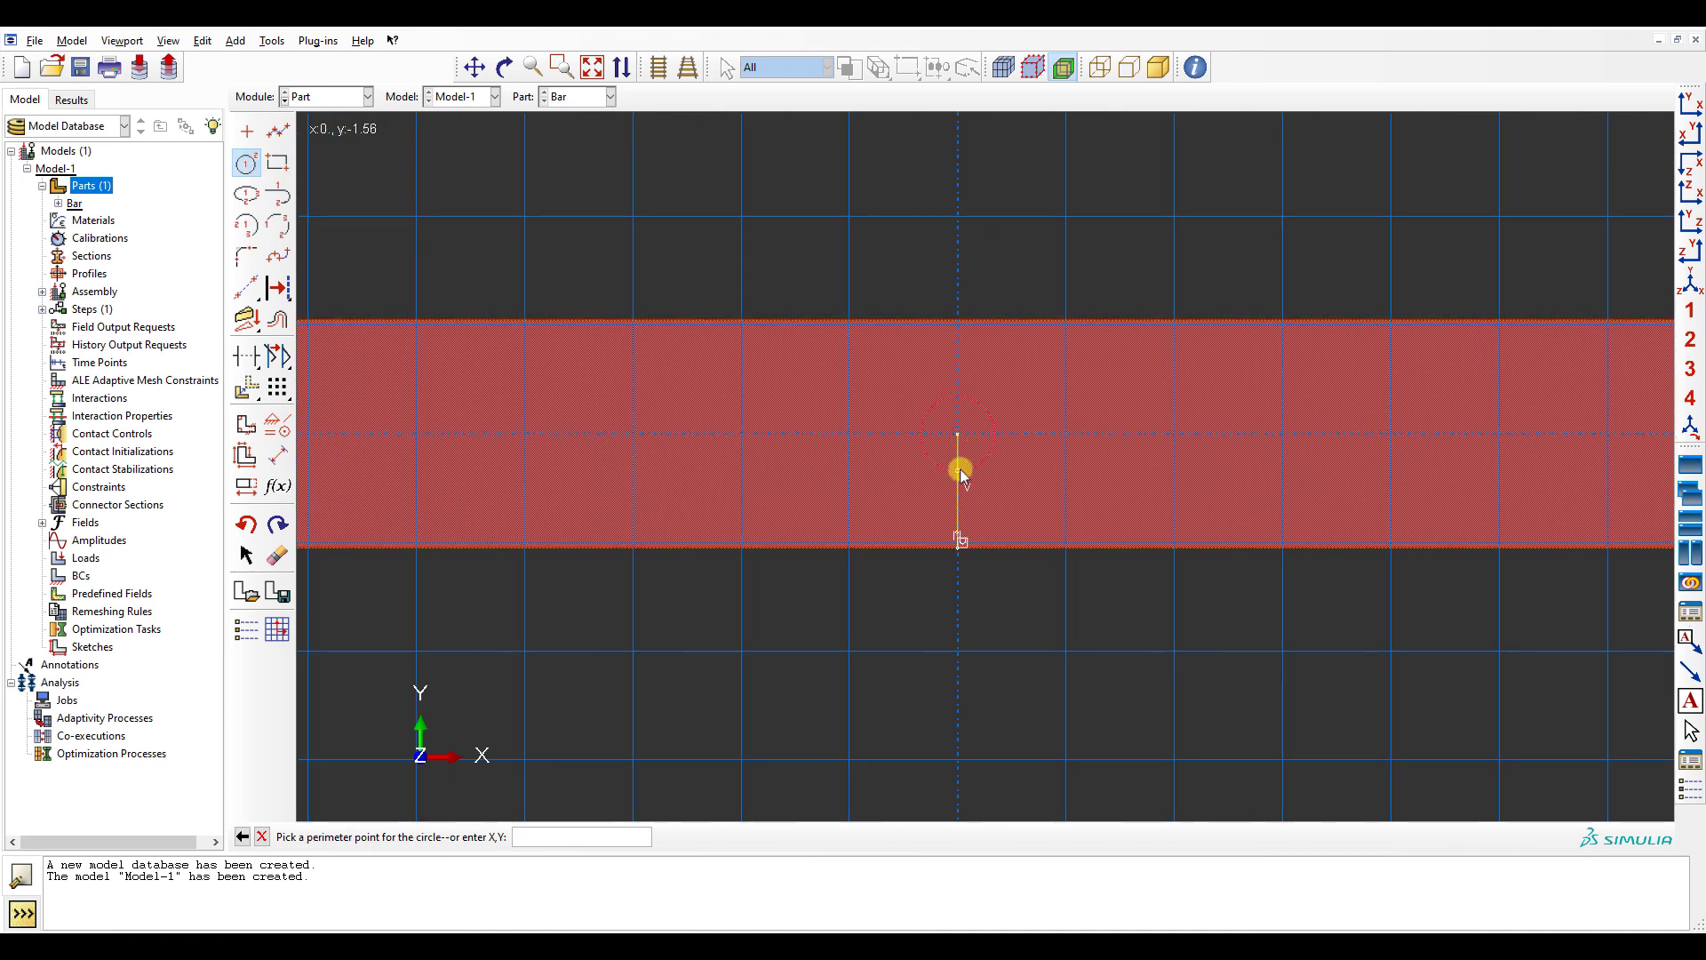
{"action": "scroll", "coordinate": [959, 434], "scroll_direction": "up", "scroll_amount": 2}
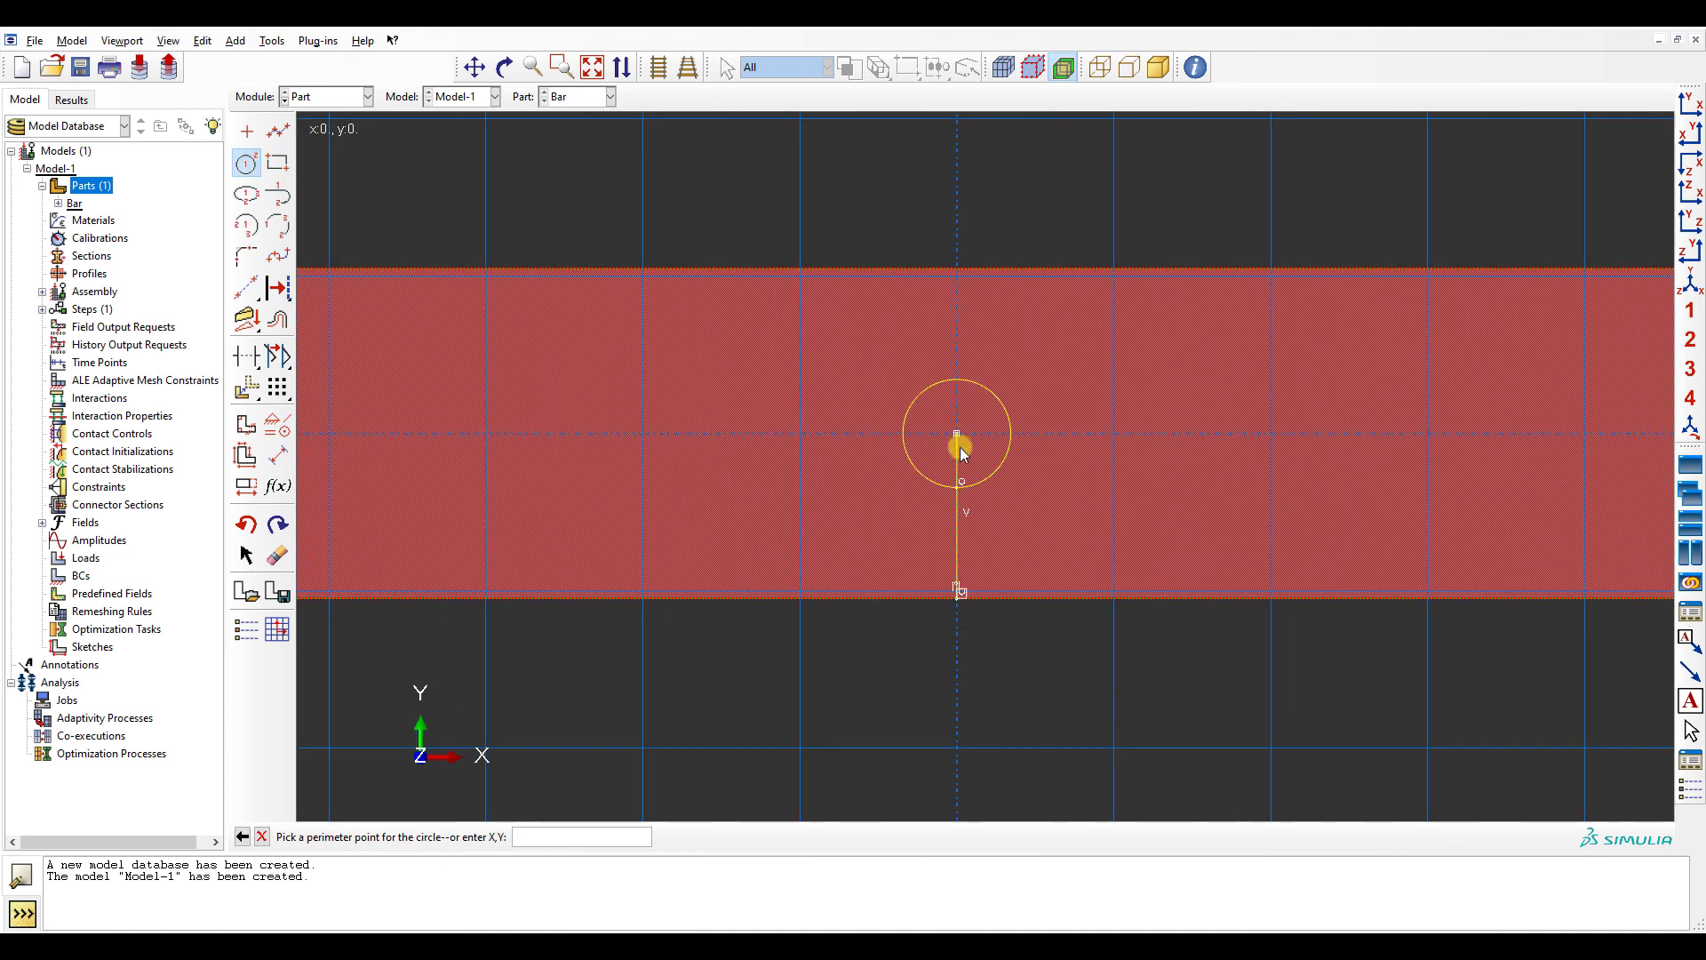
{"action": "left_click", "coordinate": [960, 450]}
- Set the outer circle's radius to 2
{"action": "left_click", "coordinate": [277, 458]}
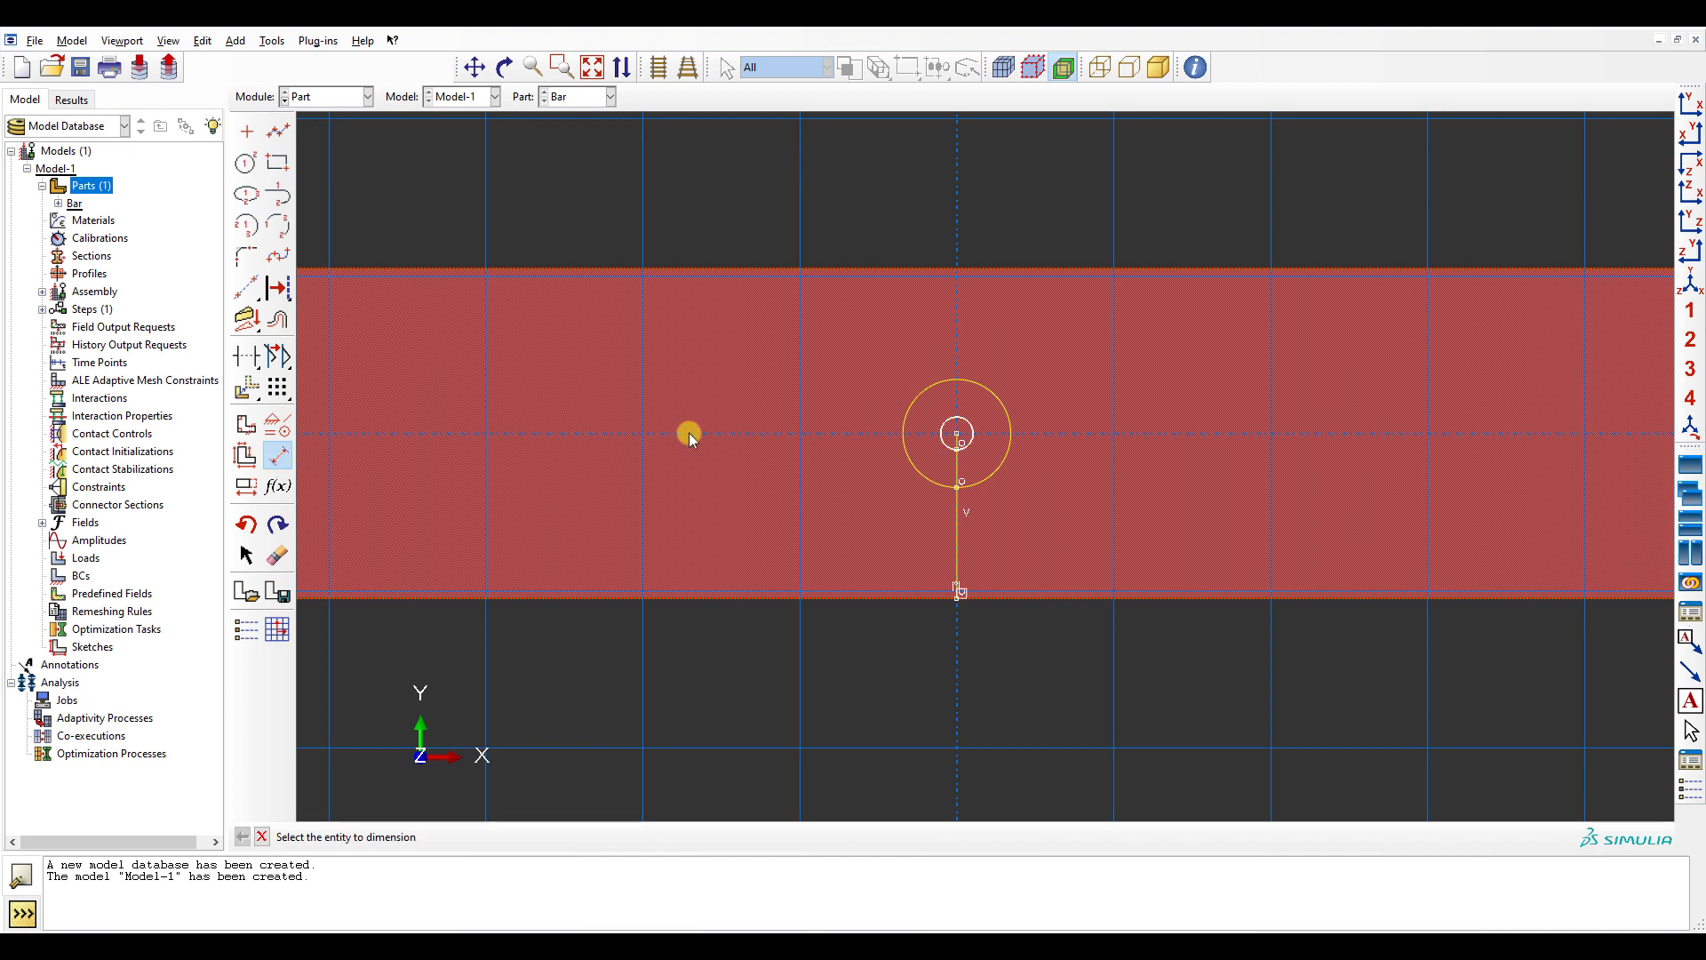
{"action": "left_click", "coordinate": [1004, 405]}
{"action": "left_click", "coordinate": [1050, 384]}
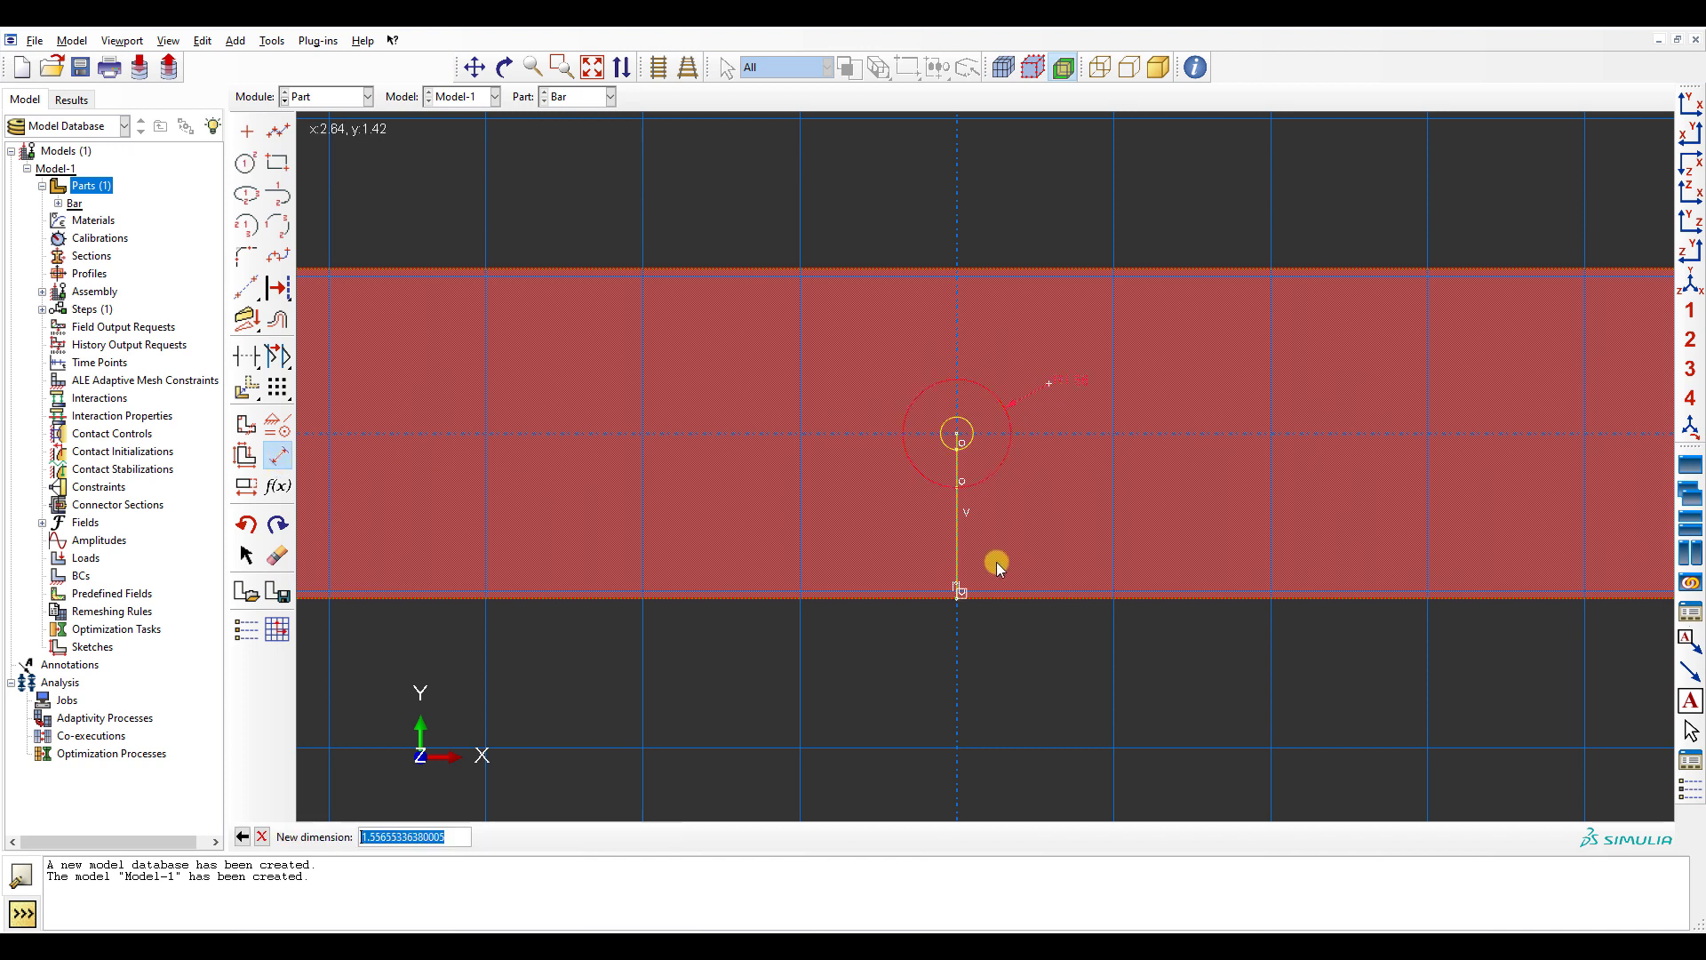
{"action": "type", "text": "2"}
{"action": "key", "text": "Return"}
- Set the small inner circle's radius to 0.1
{"action": "left_click", "coordinate": [983, 425]}
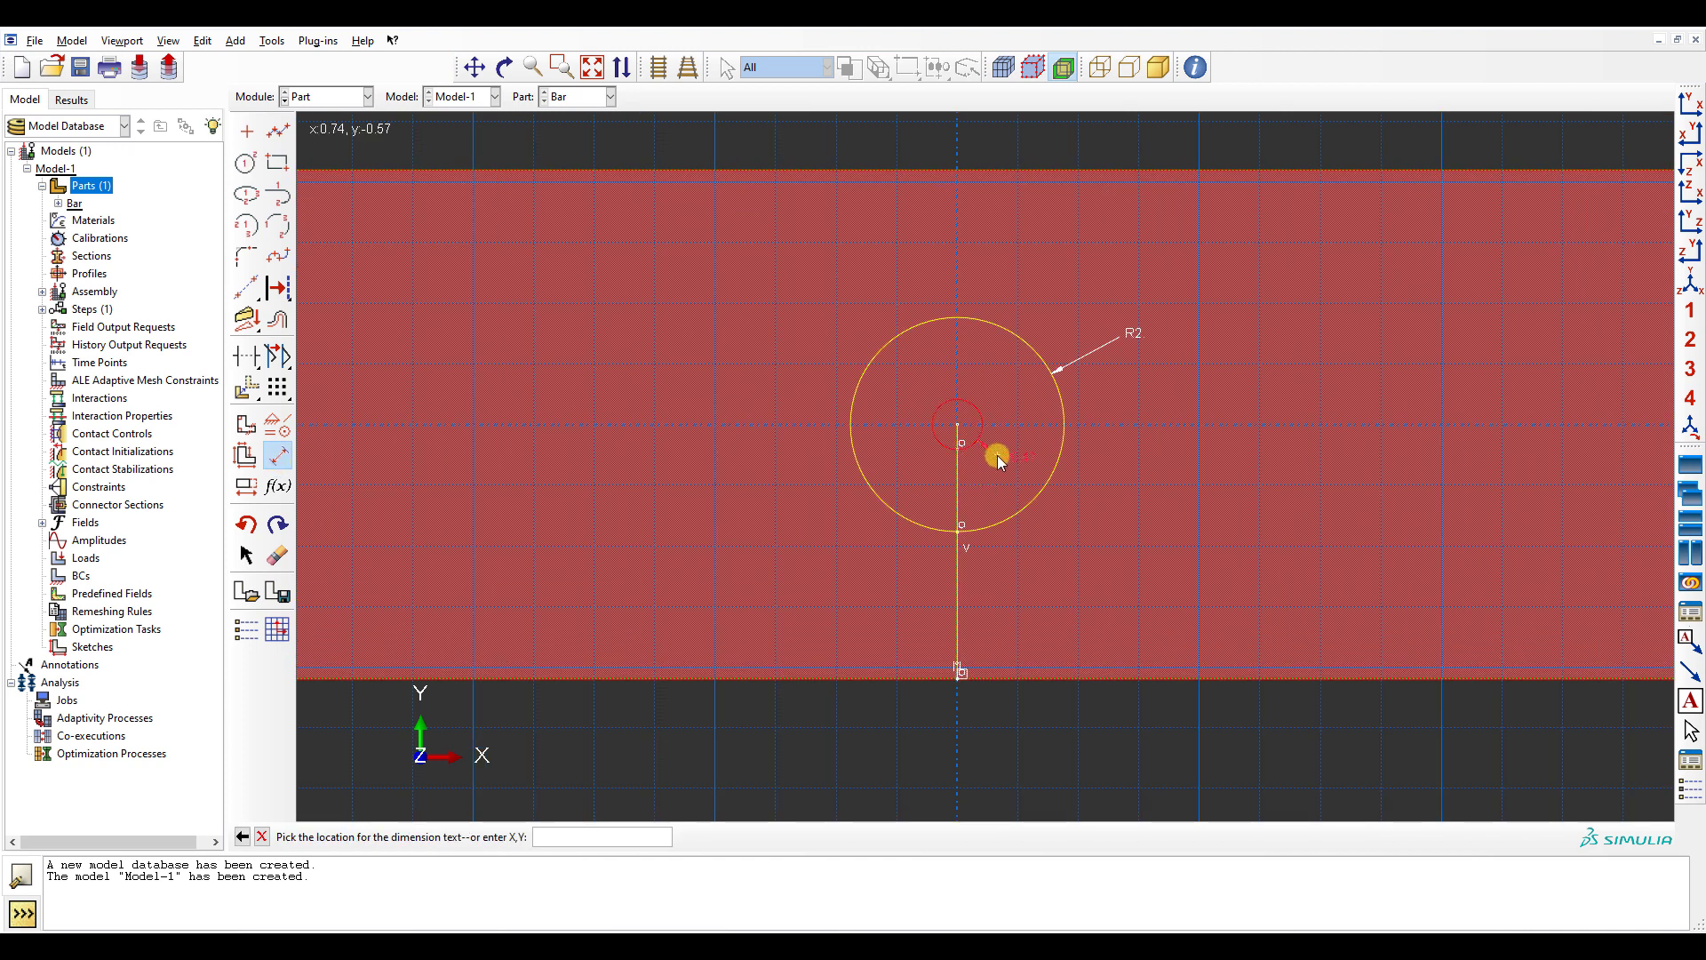
{"action": "left_click", "coordinate": [997, 455]}
{"action": "type", "text": "0.1"}
{"action": "key", "text": "Return"}
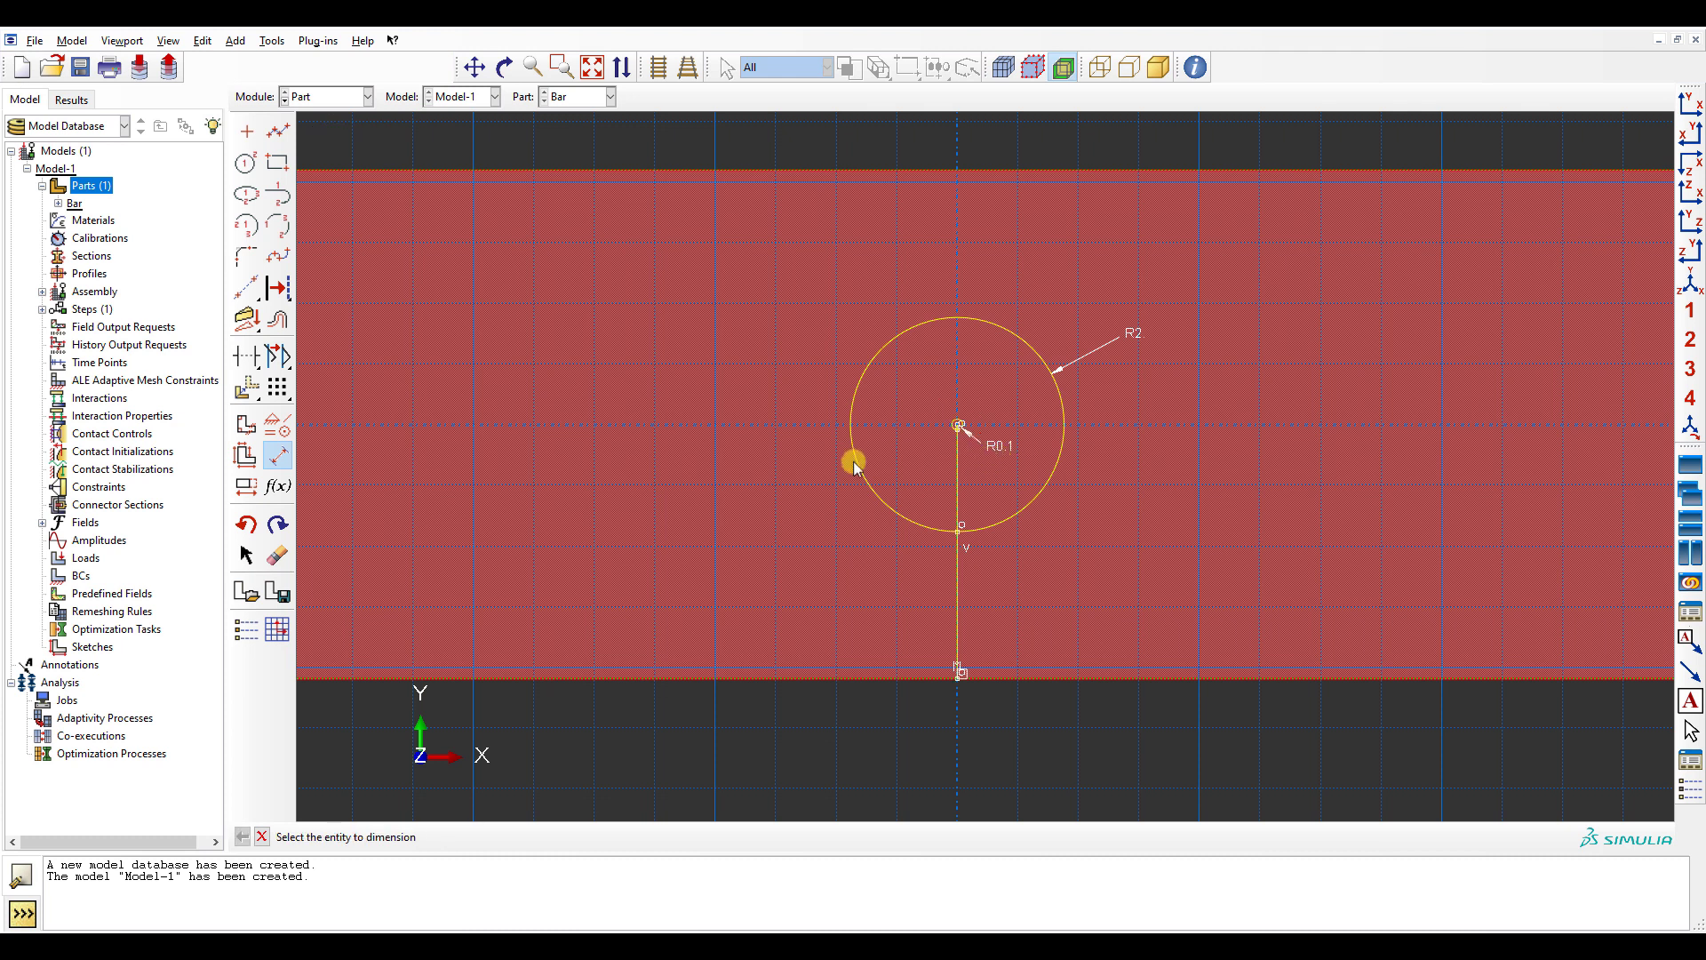
{"action": "left_click", "coordinate": [247, 486]}
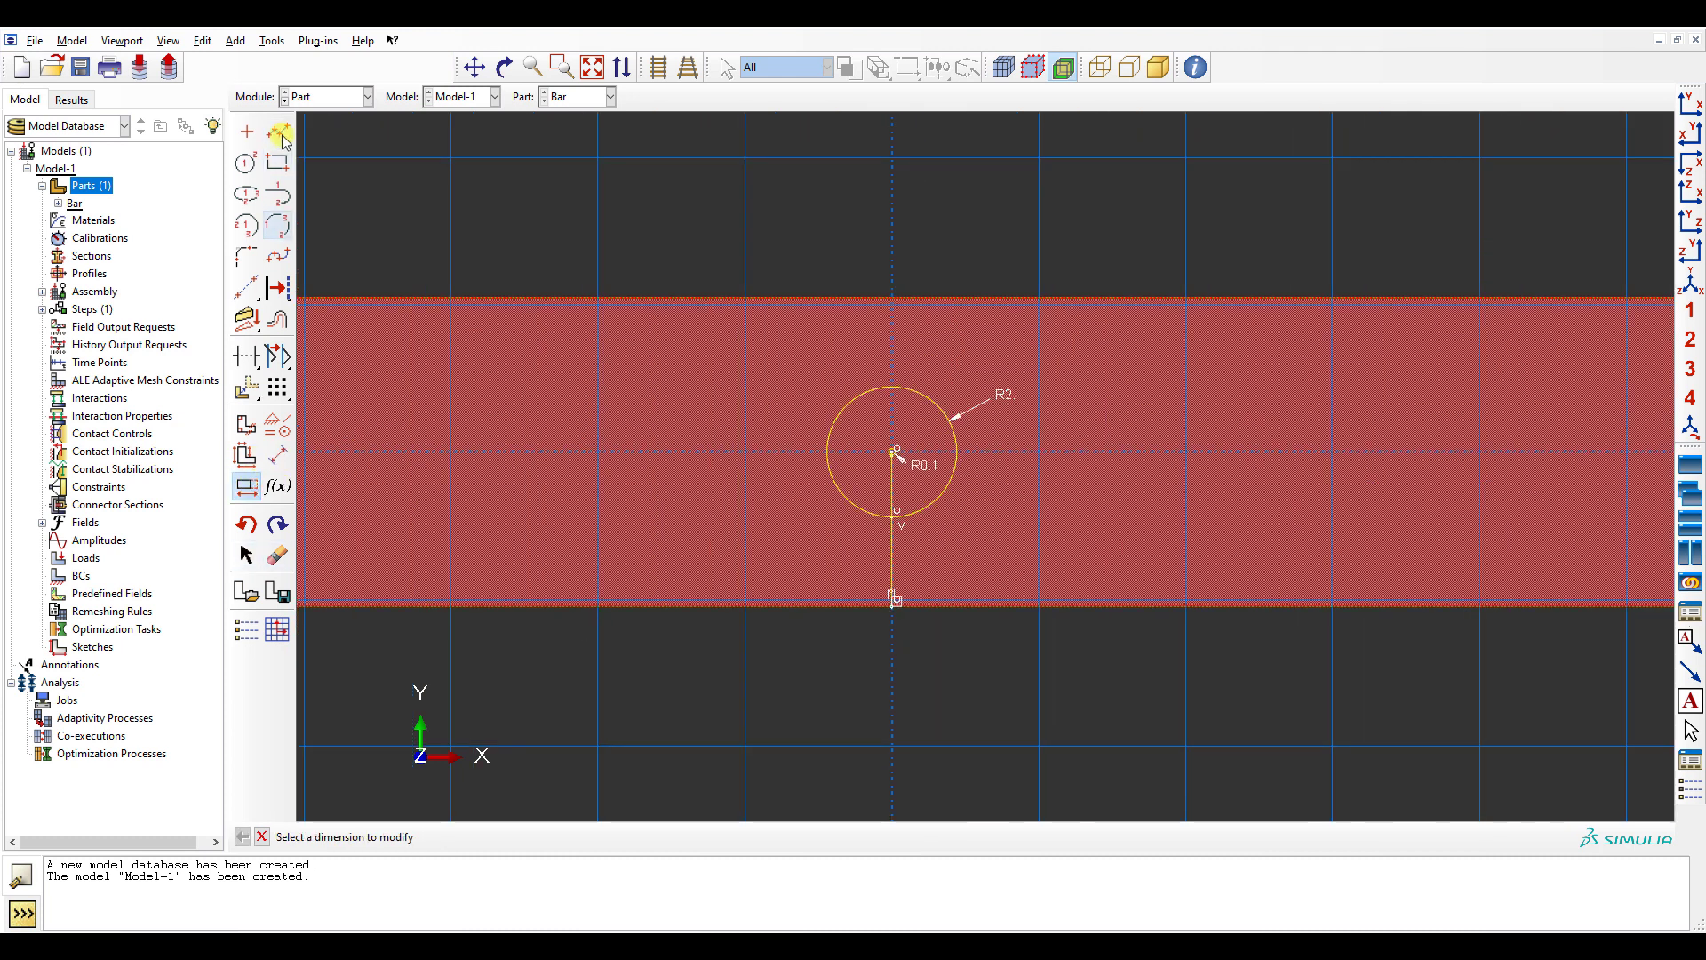
- Add an angular construction line at 45 degrees through the centre of the circles
{"action": "left_click", "coordinate": [252, 289]}
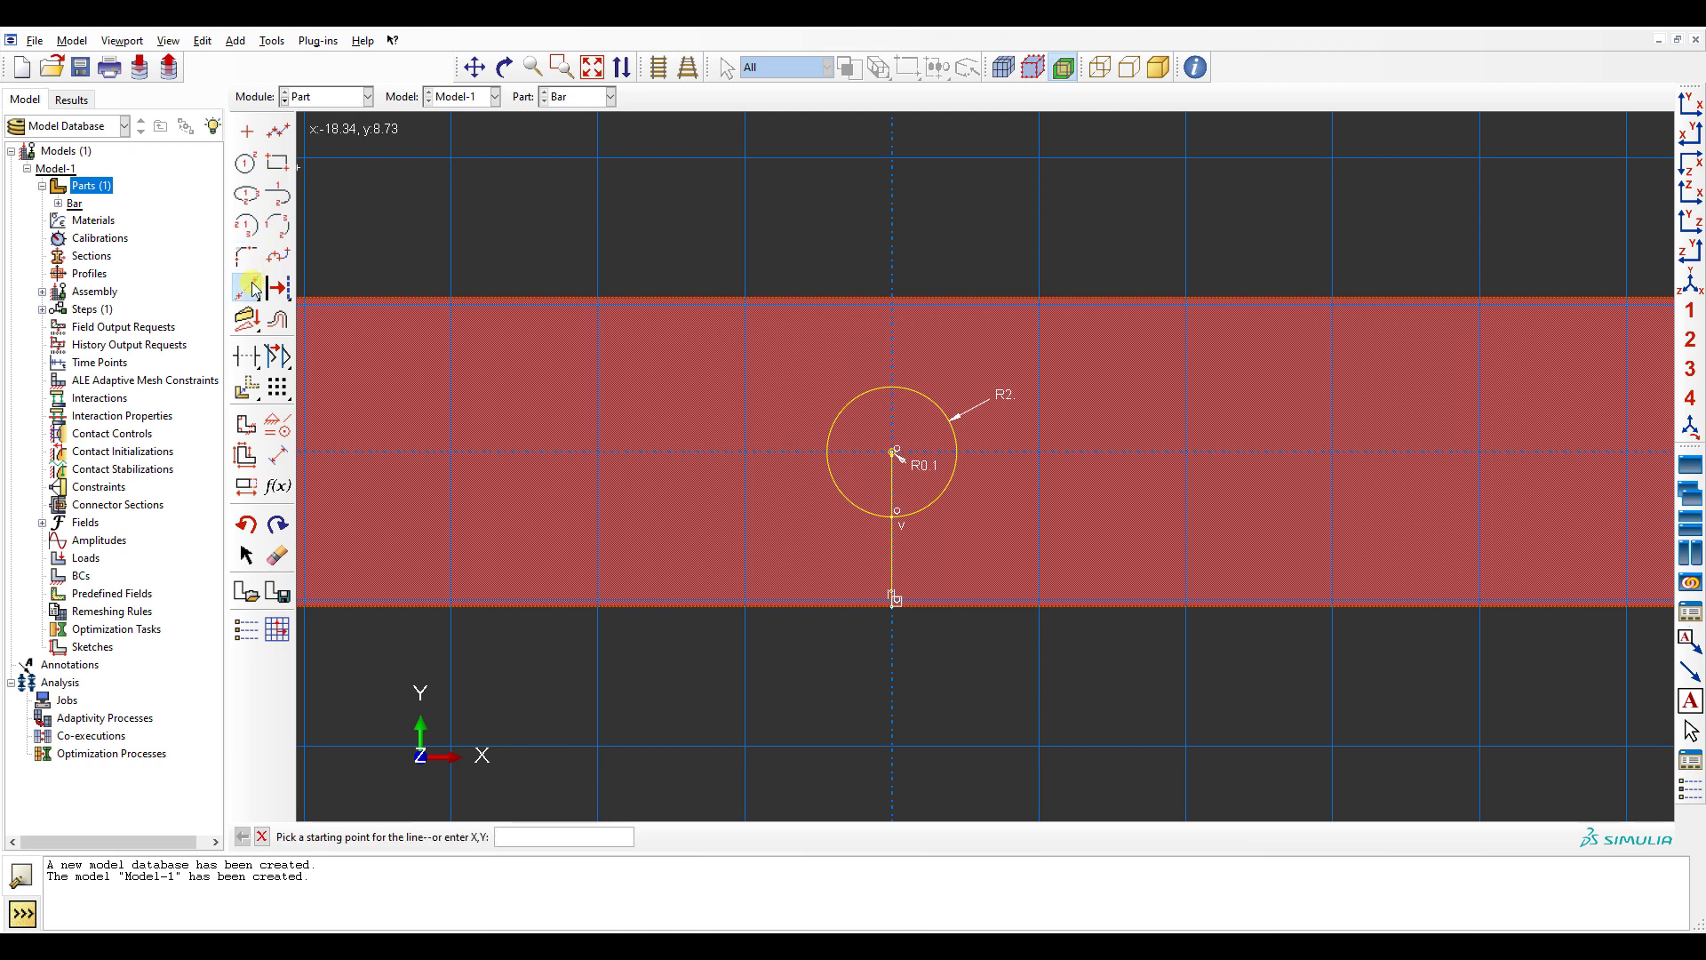
{"action": "left_click_drag", "start_coordinate": [252, 289], "coordinate": [373, 291]}
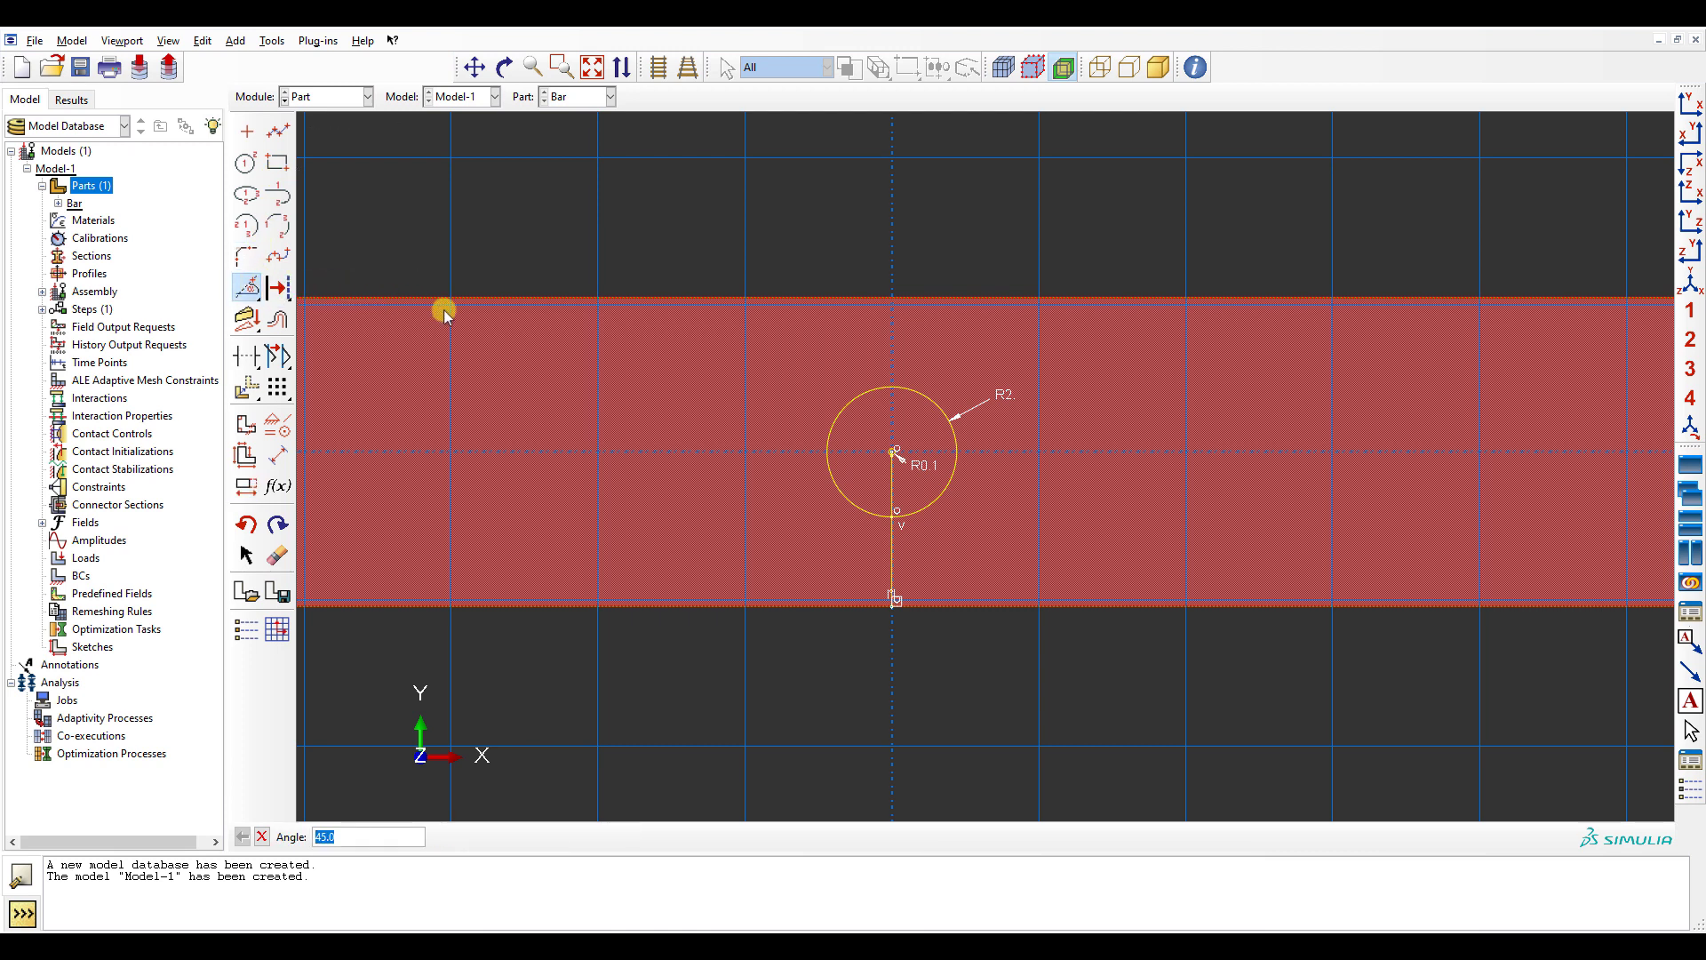
{"action": "key", "text": "Return"}
{"action": "scroll", "coordinate": [895, 431], "scroll_direction": "up", "scroll_amount": 5}
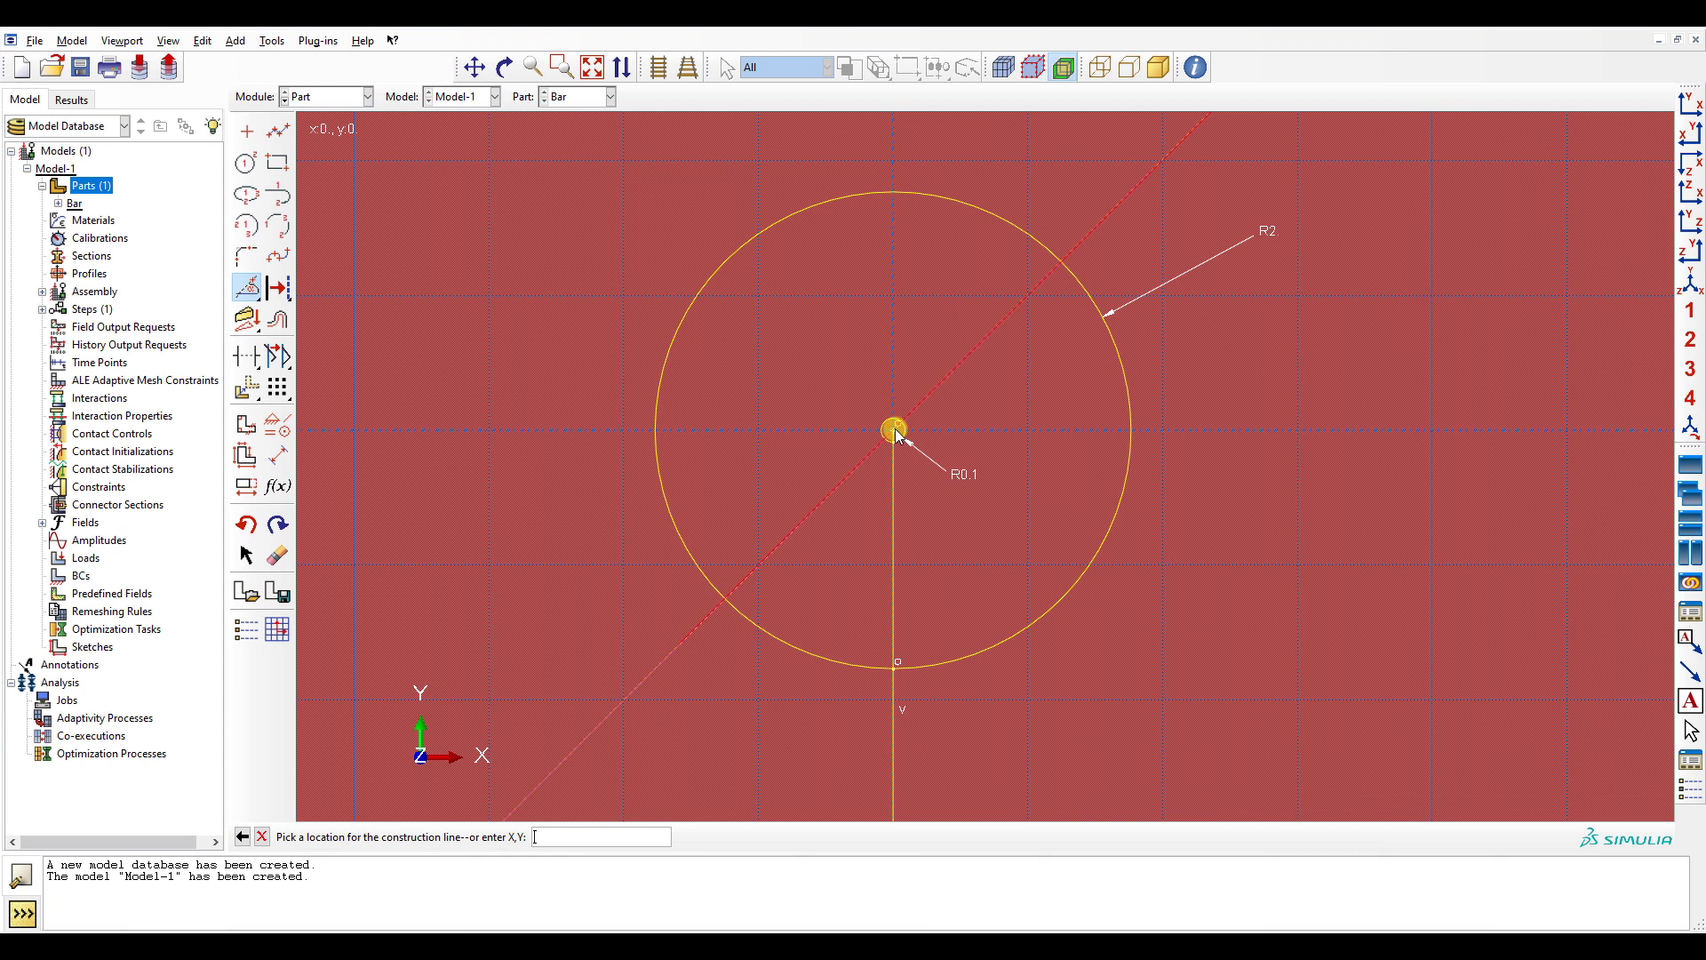
{"action": "left_click", "coordinate": [896, 431]}
- Add a second construction line at -45 degrees through the centre of the circles
{"action": "left_click", "coordinate": [254, 289]}
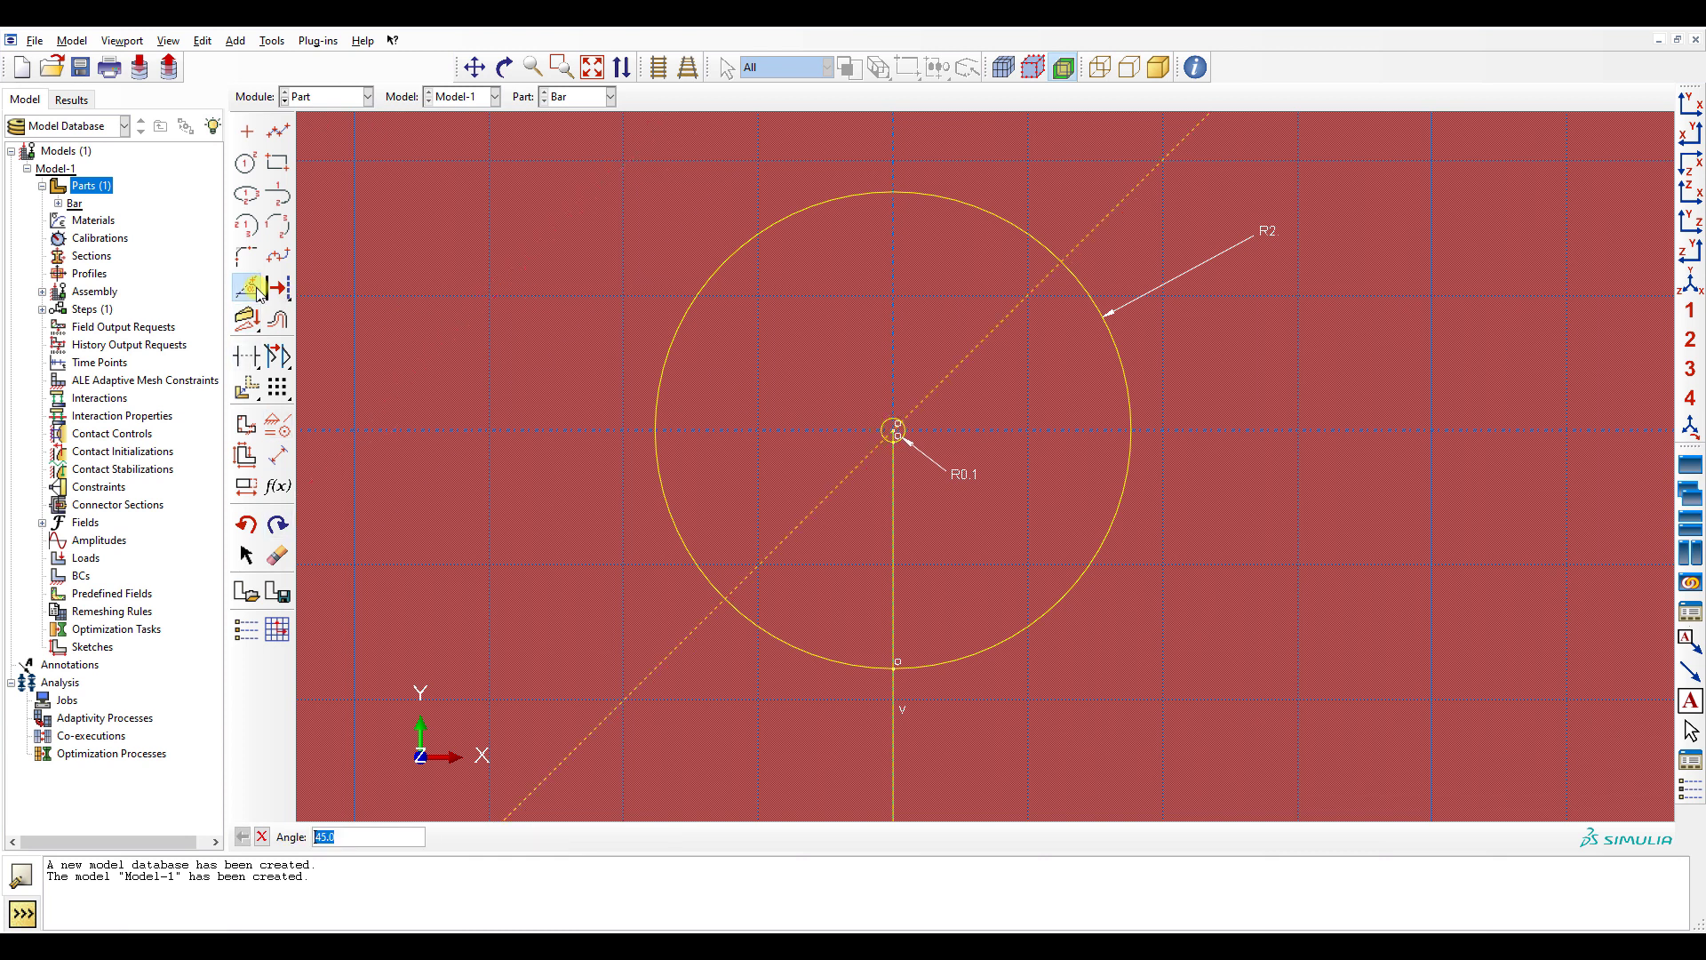
{"action": "type", "text": "-45"}
{"action": "key", "text": "Return"}
{"action": "scroll", "coordinate": [258, 293], "scroll_direction": "up", "scroll_amount": 3}
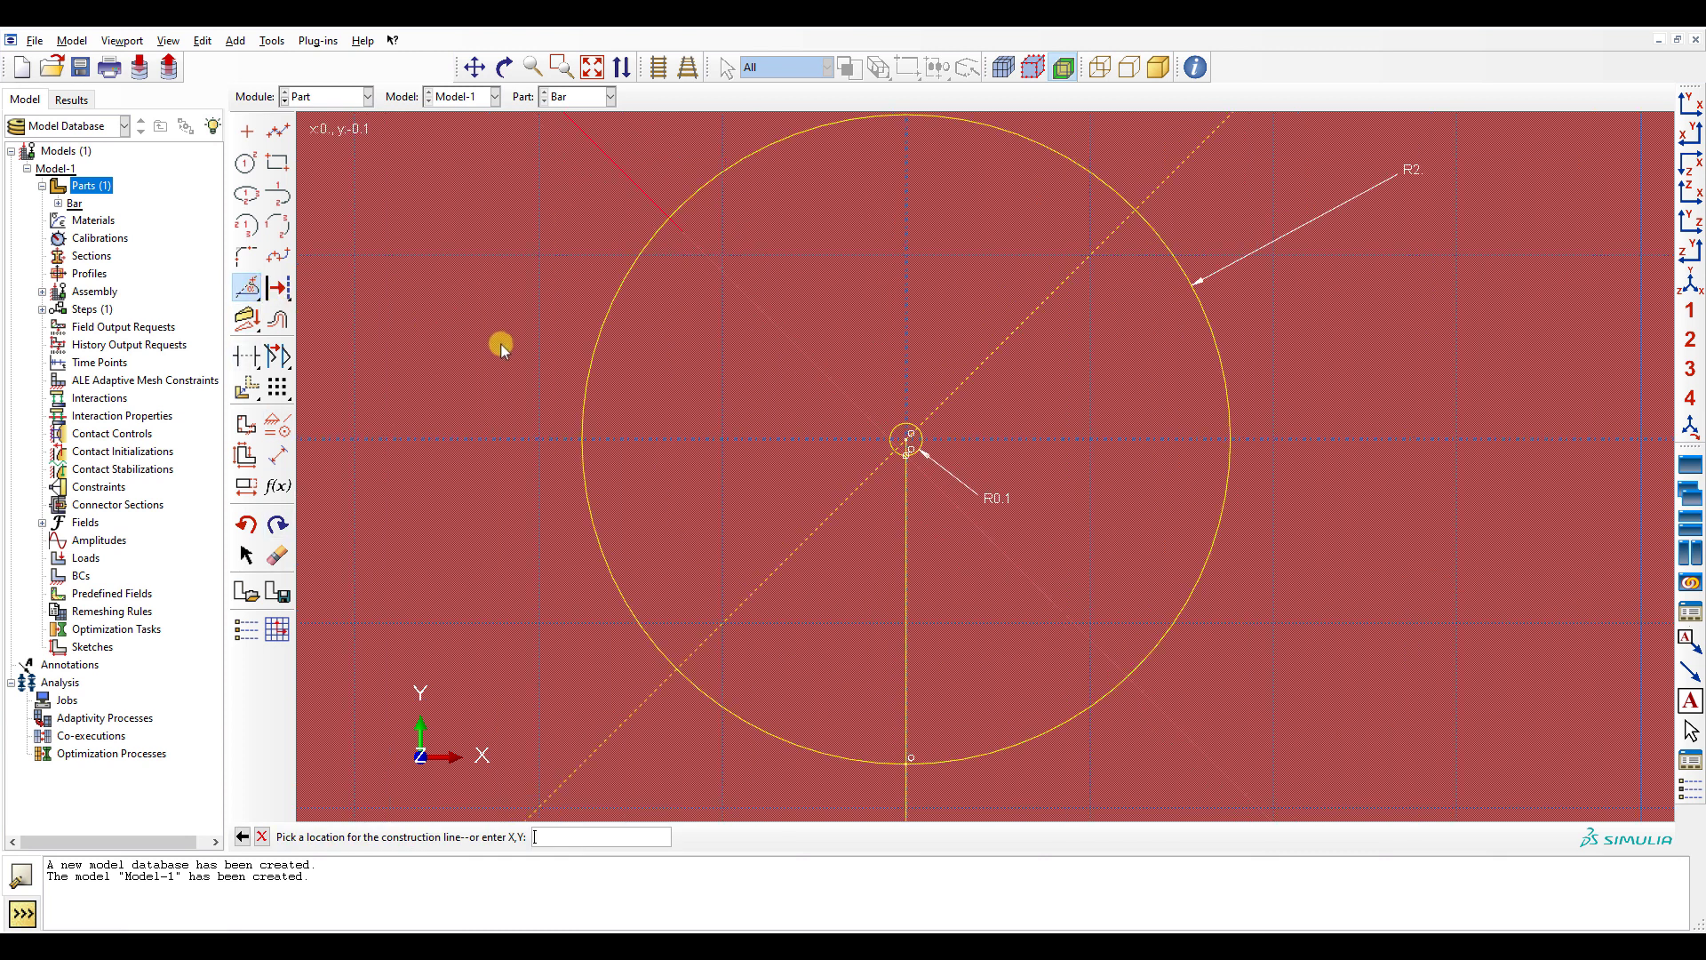
{"action": "left_click", "coordinate": [904, 440]}
{"action": "scroll", "coordinate": [930, 482], "scroll_direction": "down", "scroll_amount": 3}
{"action": "scroll", "coordinate": [929, 482], "scroll_direction": "down", "scroll_amount": 3}
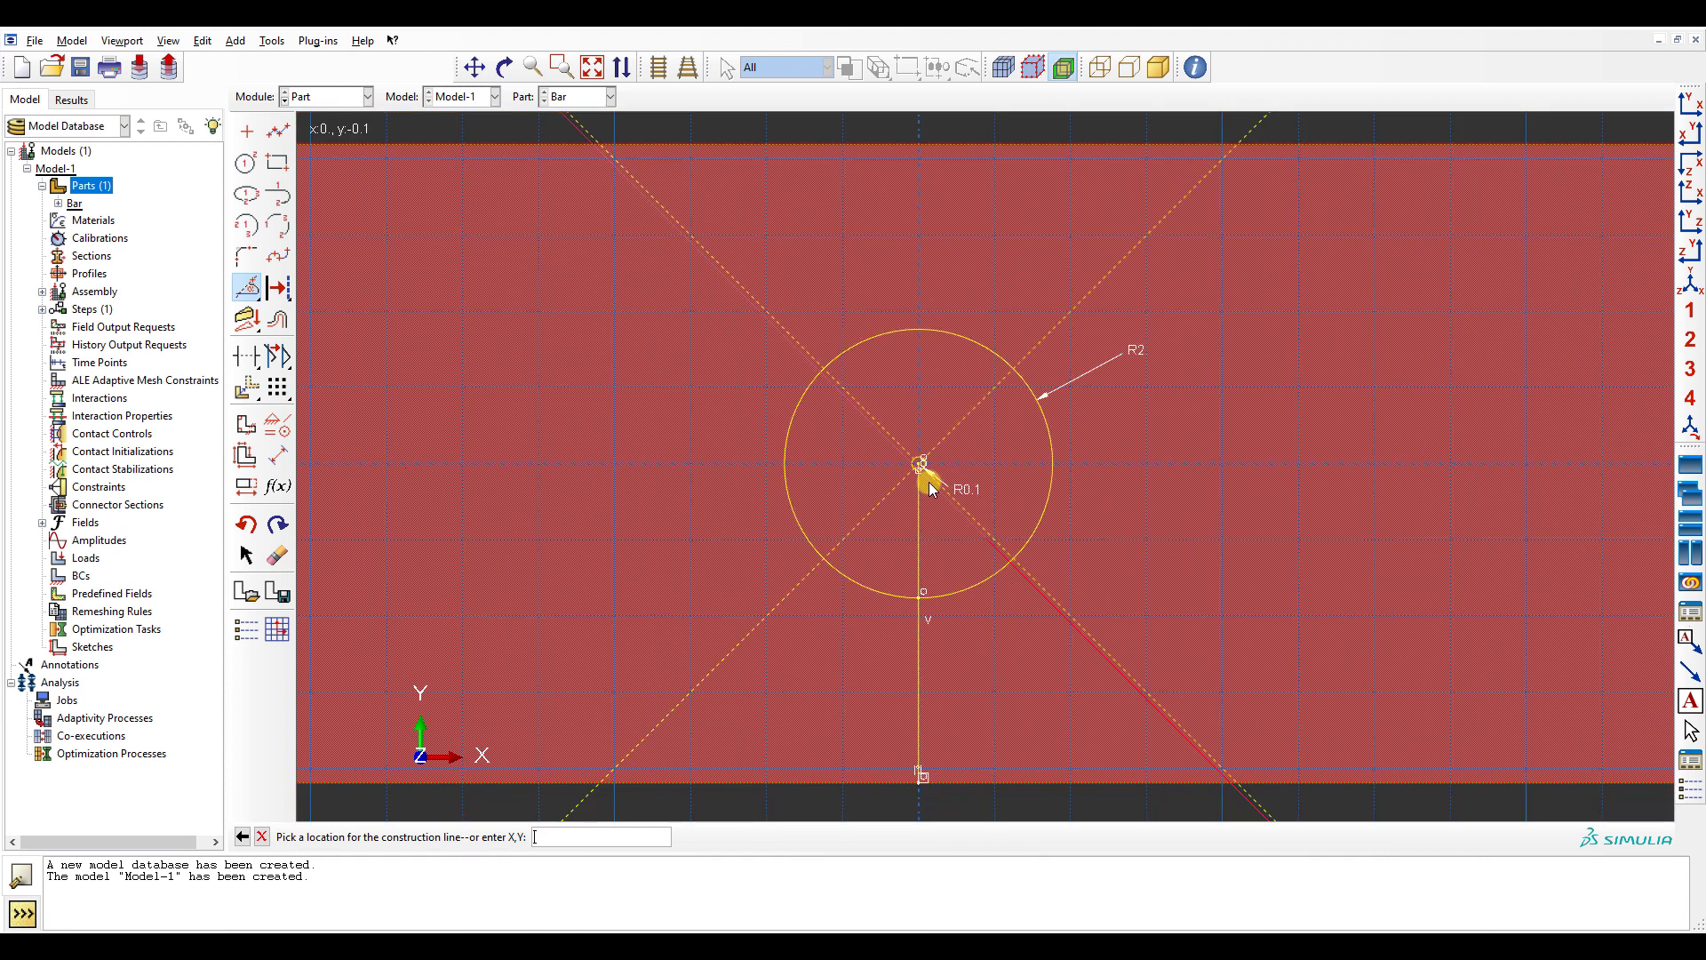
- Draw two vertical lines across the bar's height, joining the points where the diagonal construction lines meet the upper and lower edges
{"action": "left_click", "coordinate": [278, 132]}
{"action": "left_click", "coordinate": [669, 219]}
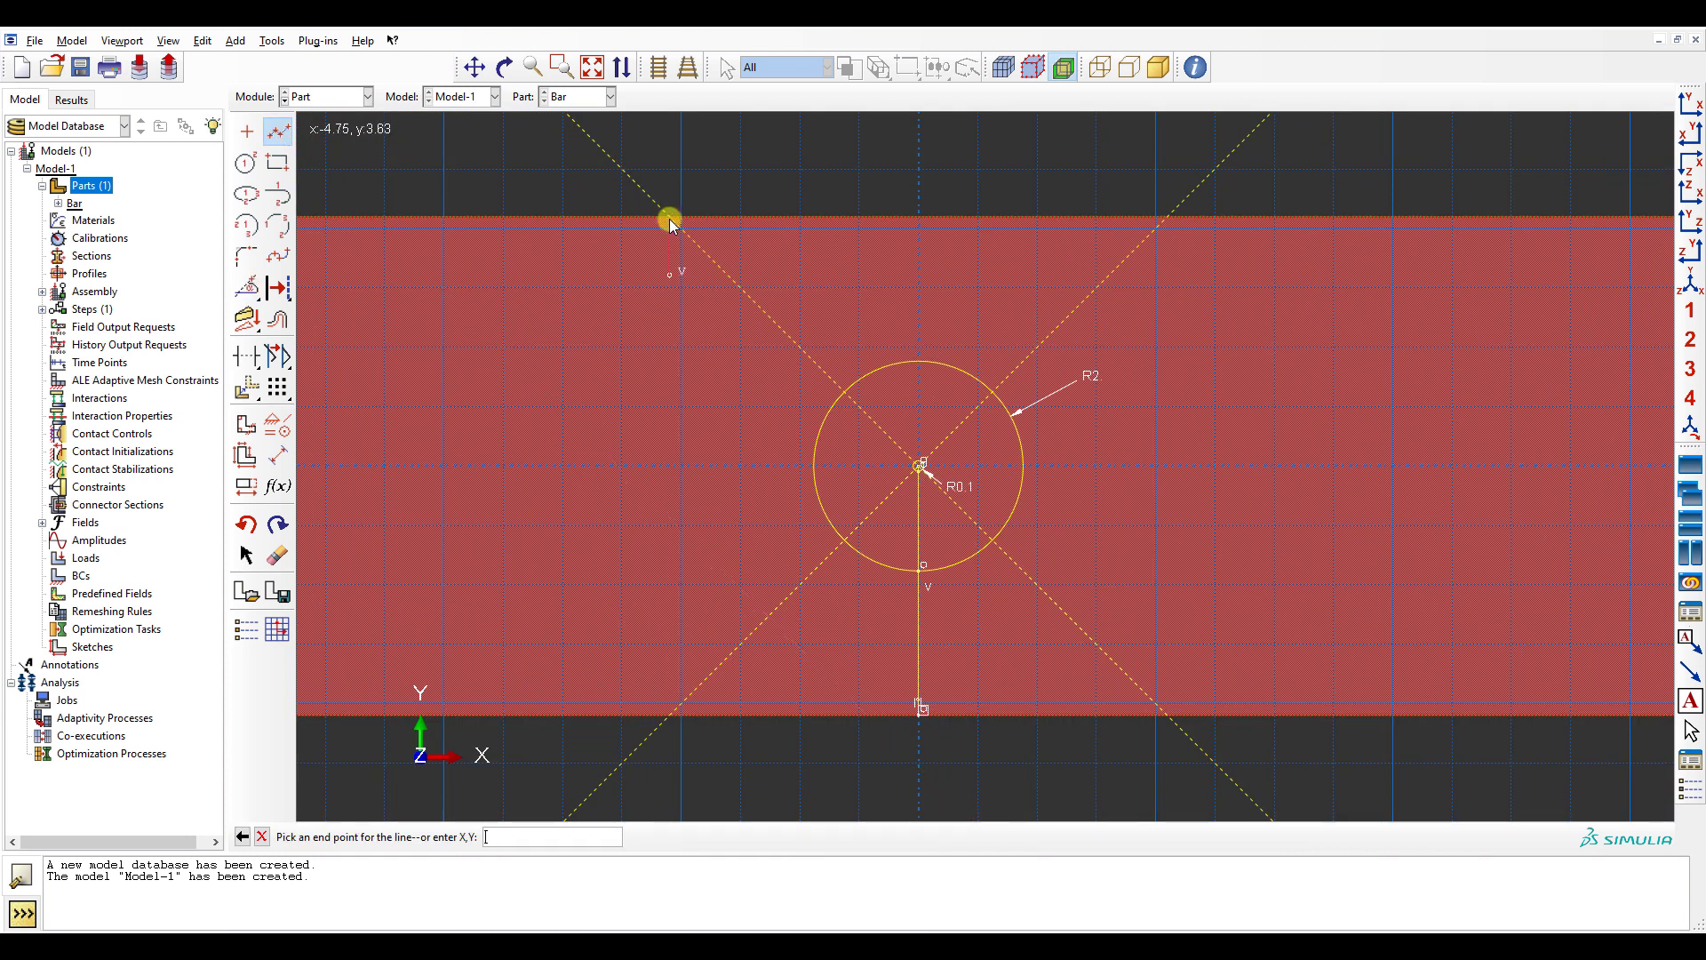
{"action": "left_click", "coordinate": [675, 711]}
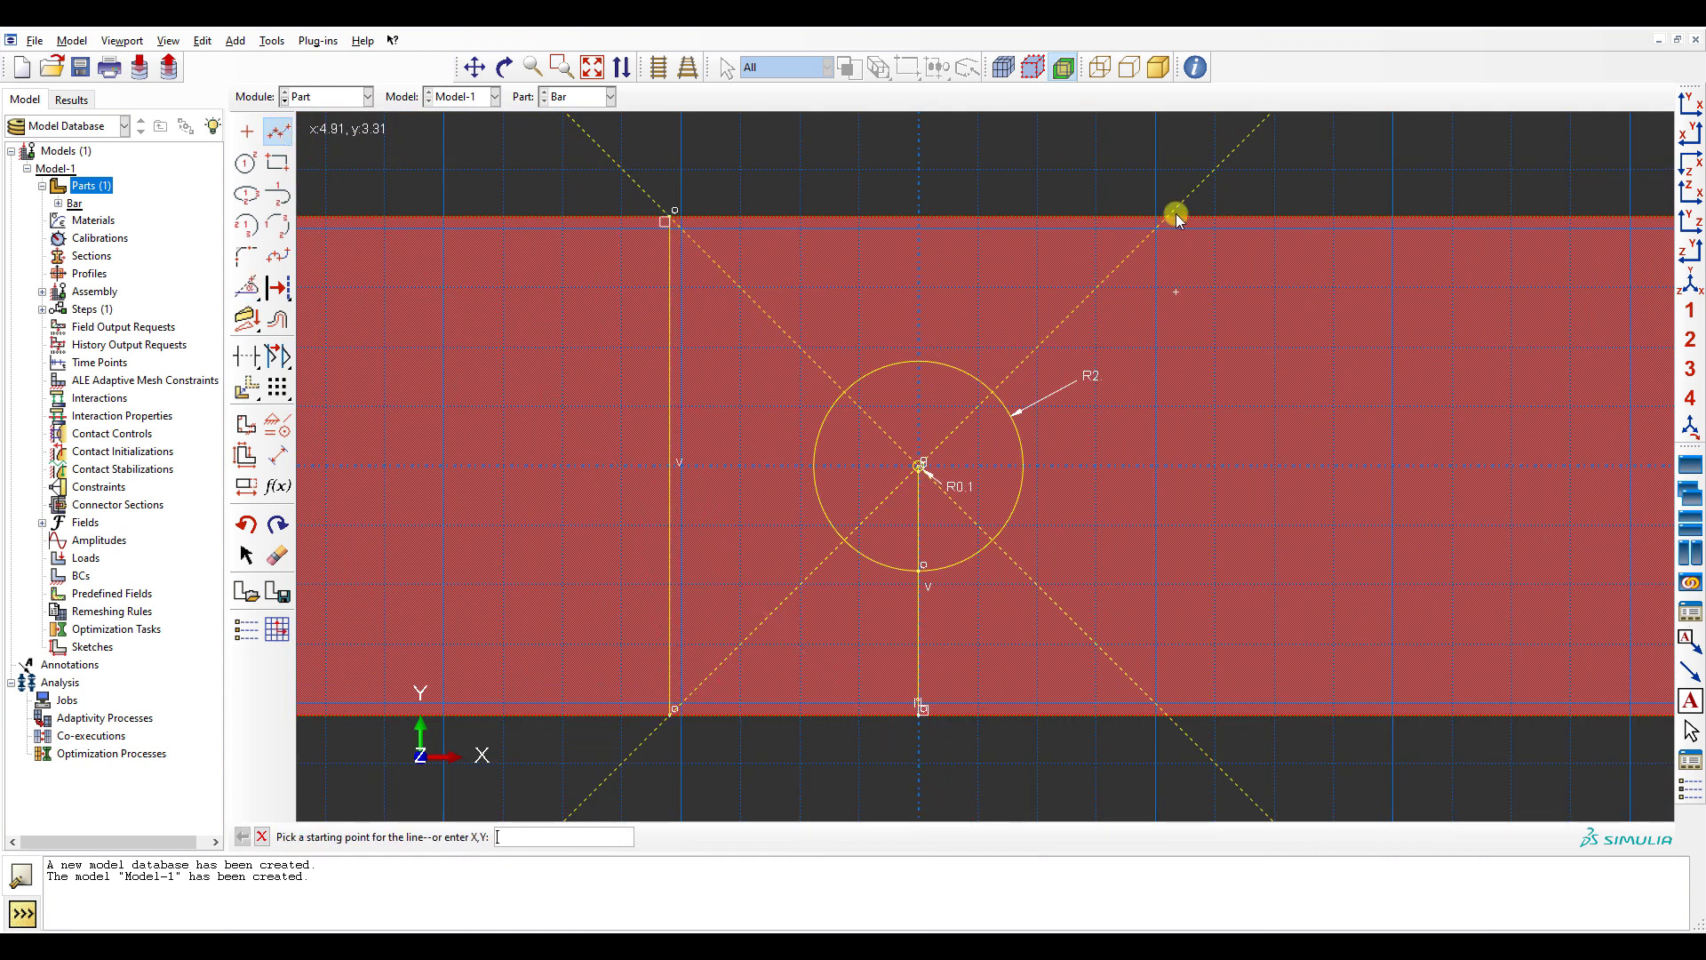
{"action": "left_click", "coordinate": [1171, 216]}
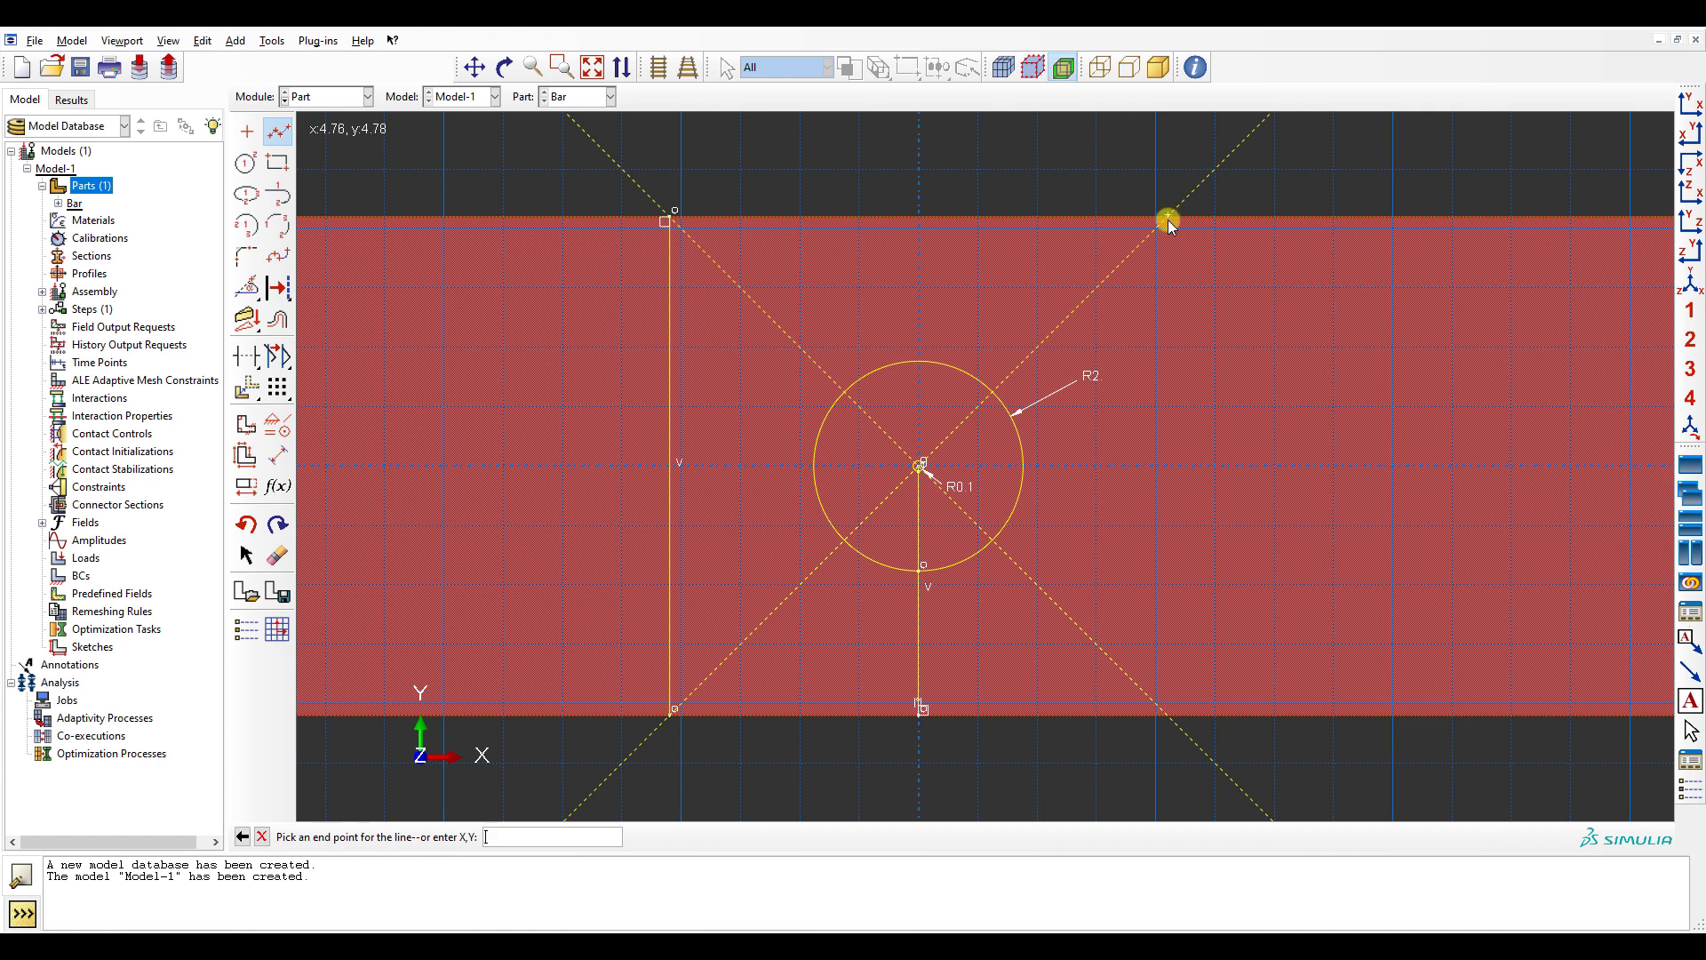
{"action": "left_click", "coordinate": [1169, 710]}
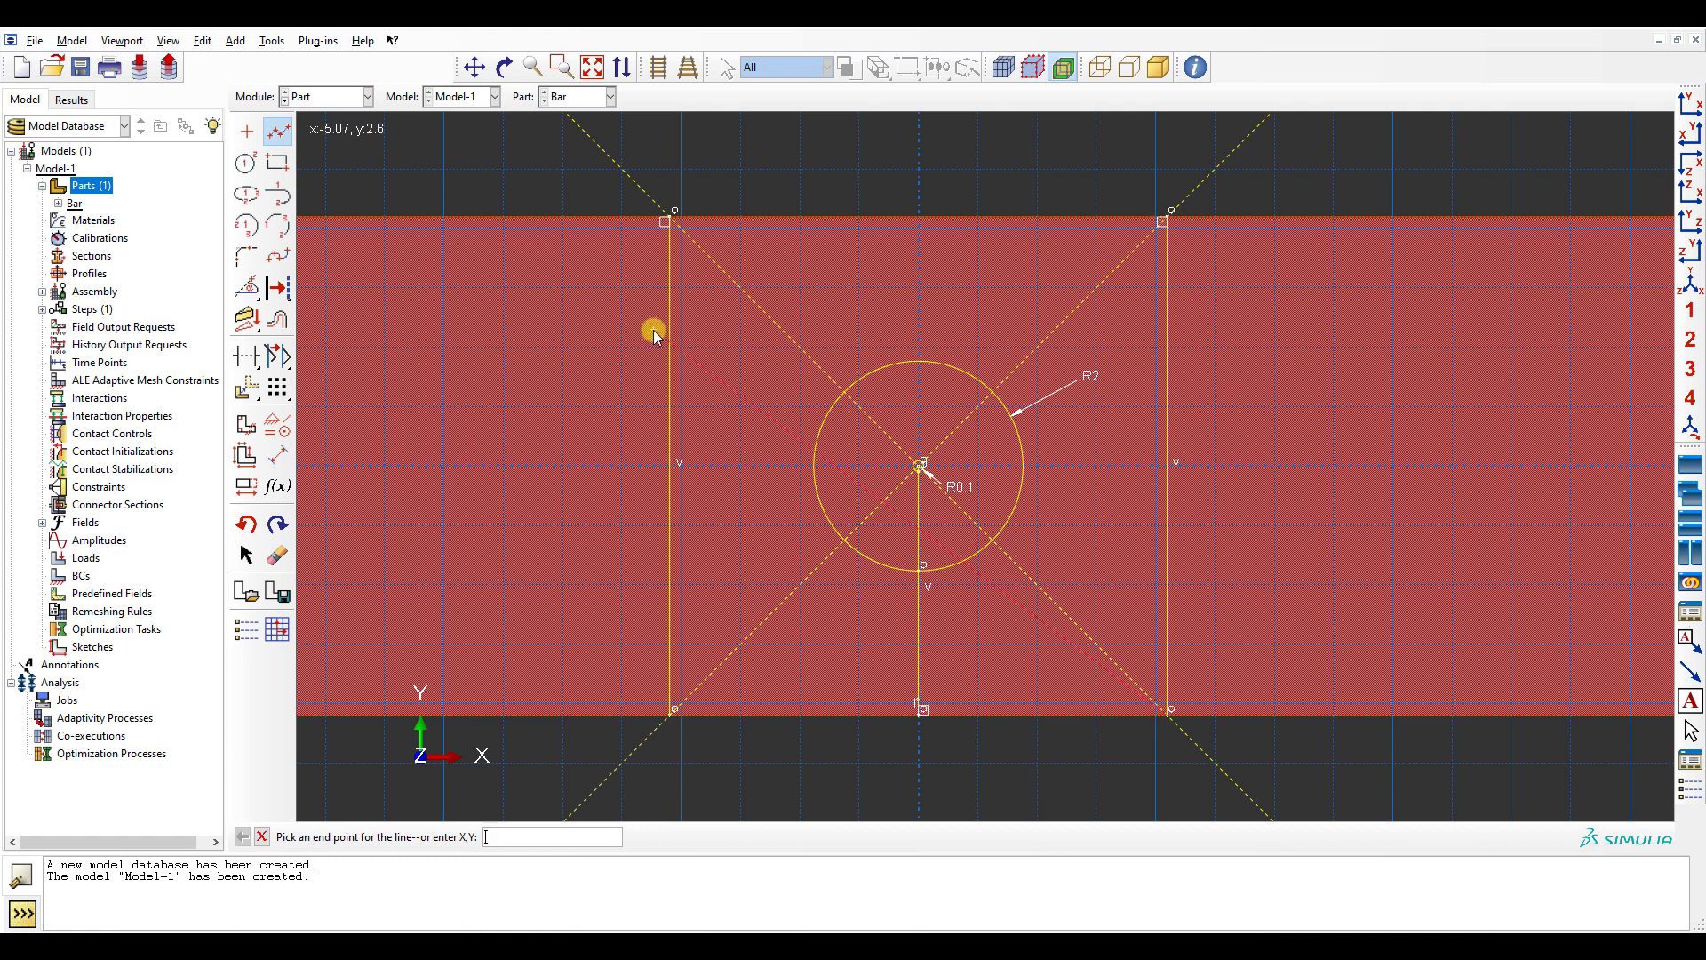
{"action": "key", "text": "Escape"}
- Check the loading and support spans on the 4-point bending test configuration slide in PowerPoint, and return to the Abaqus sketch
{"action": "scroll", "coordinate": [940, 446], "scroll_direction": "down", "scroll_amount": 8}
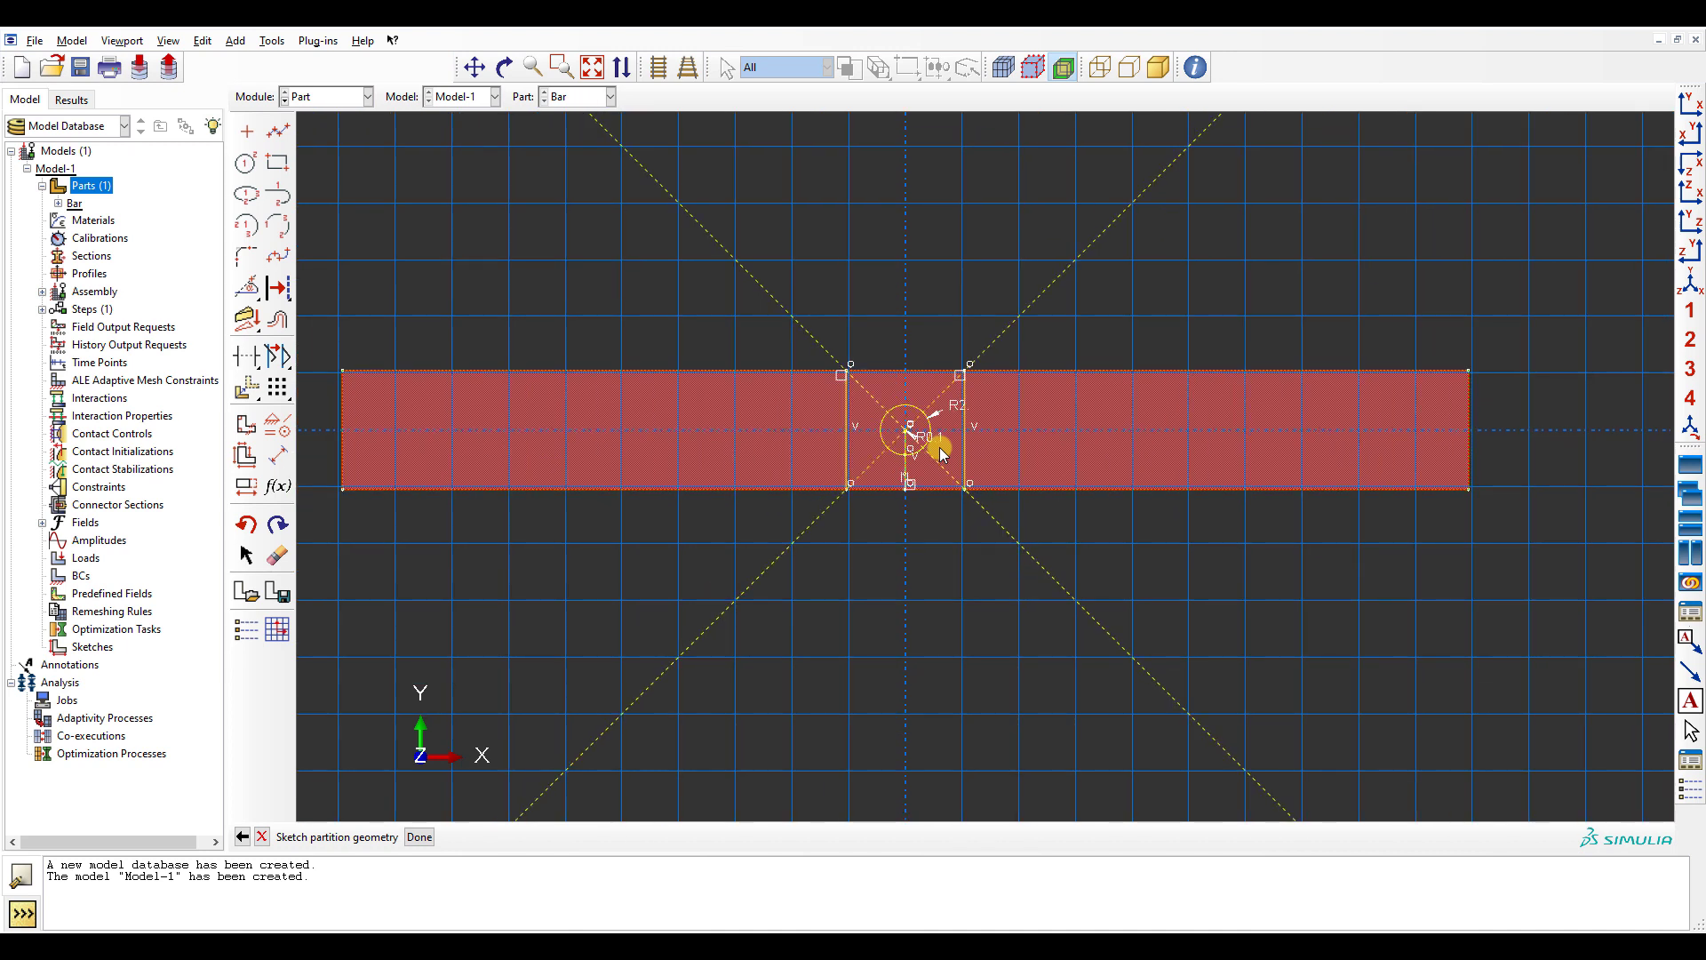
{"action": "scroll", "coordinate": [1100, 510], "scroll_direction": "down", "scroll_amount": 2}
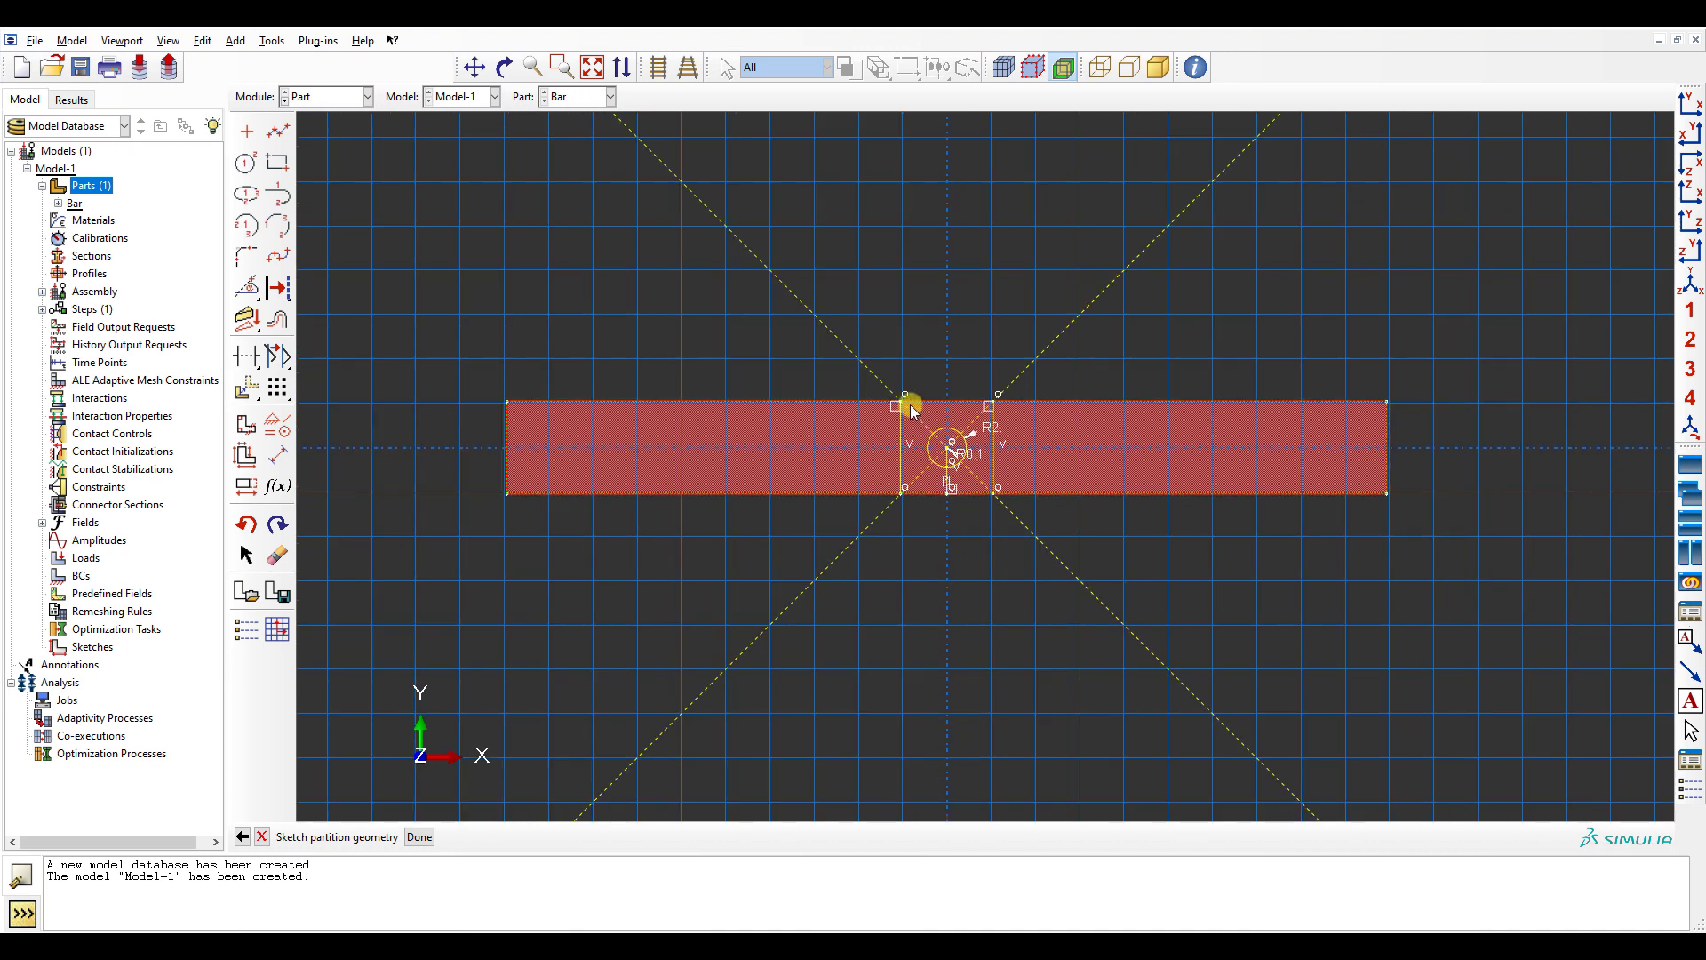
{"action": "left_click", "coordinate": [329, 944]}
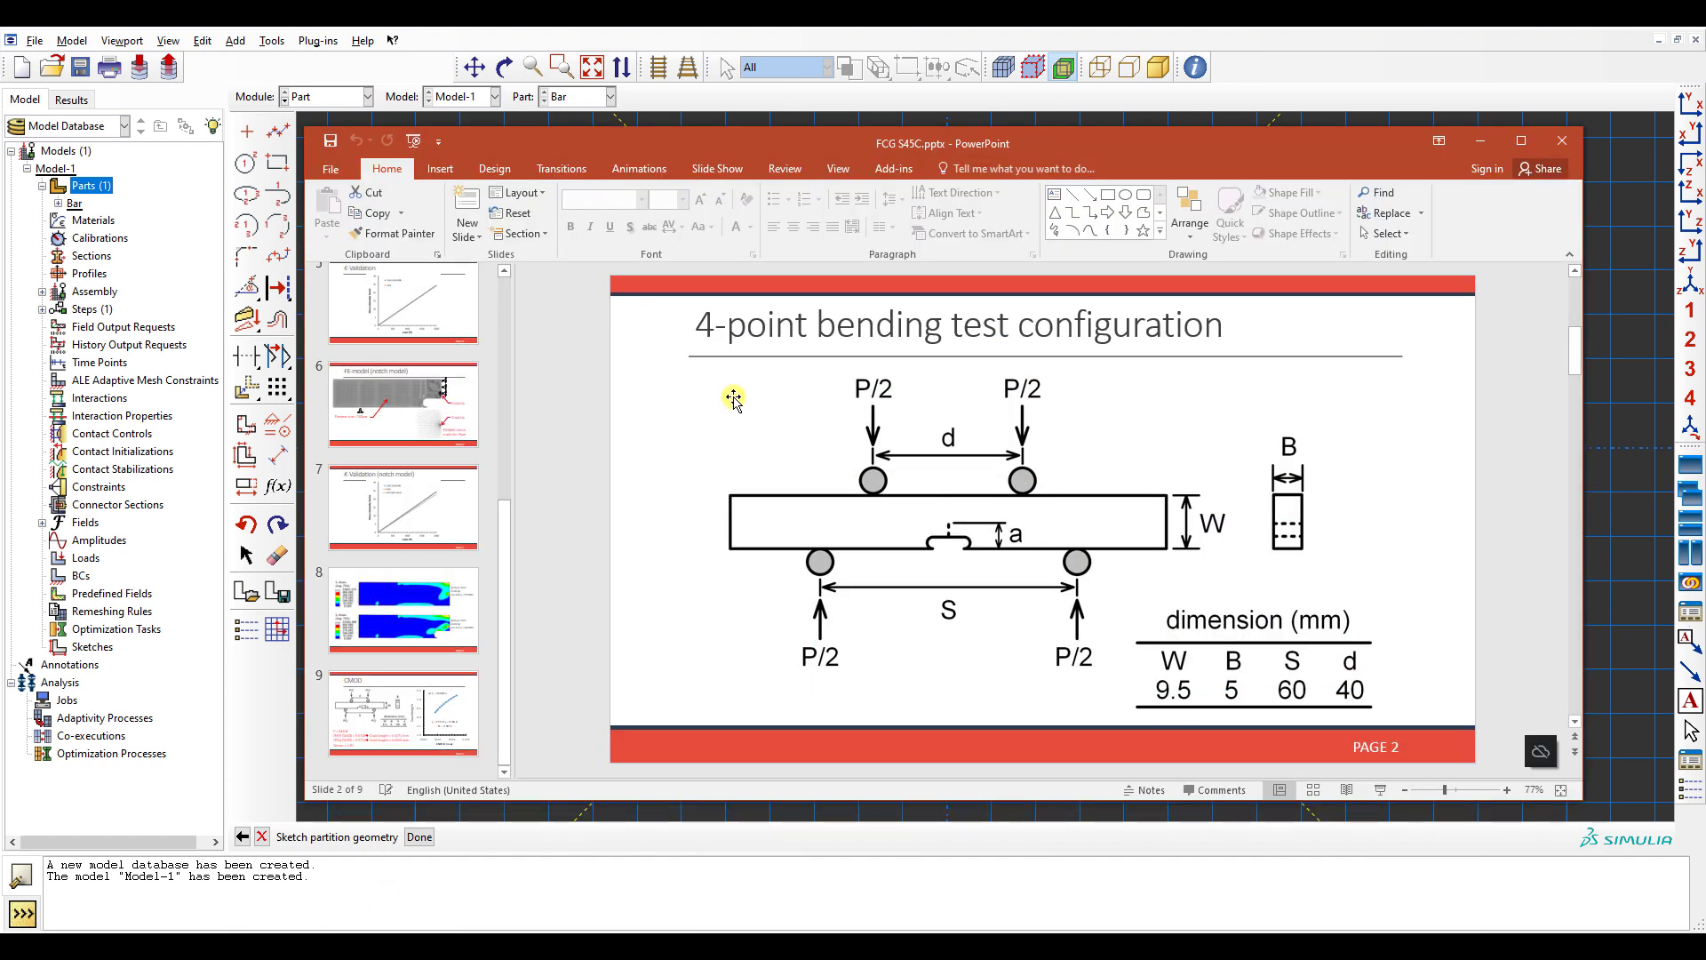
{"action": "left_click", "coordinate": [1486, 140]}
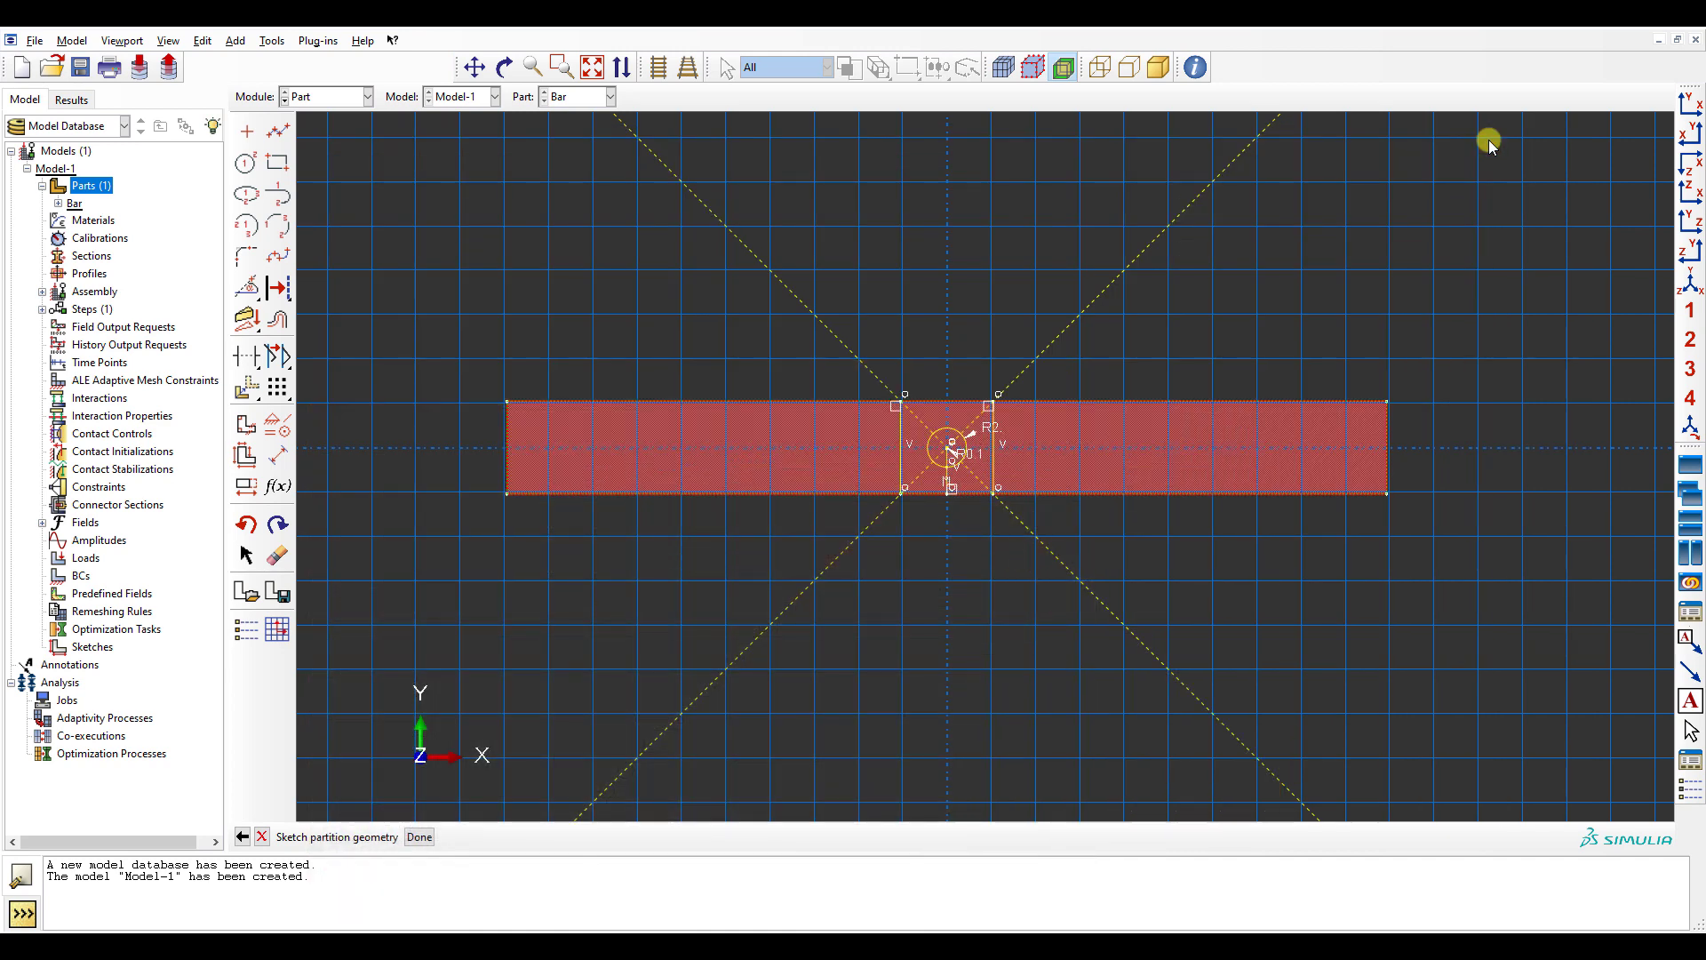
- Draw two vertical lines spanning the bar's height on the -X side of the central square region
{"action": "left_click", "coordinate": [279, 131]}
{"action": "scroll", "coordinate": [503, 243], "scroll_direction": "up", "scroll_amount": 1}
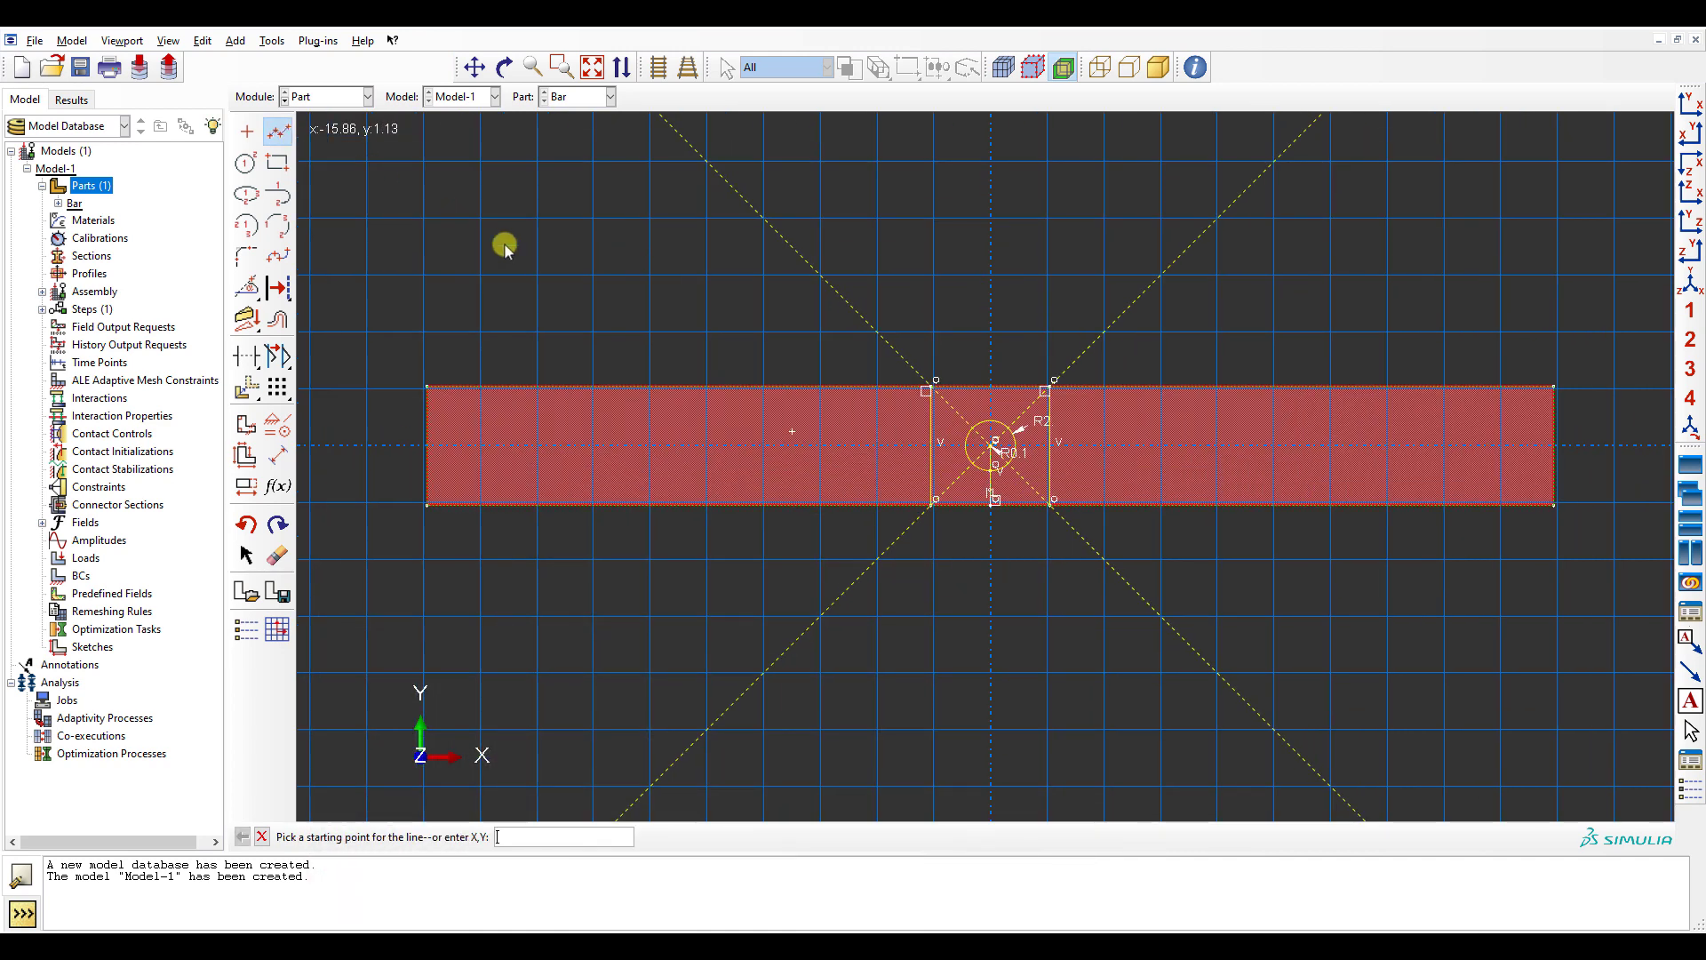
{"action": "left_click", "coordinate": [782, 392]}
{"action": "left_click", "coordinate": [780, 509]}
{"action": "middle_click", "coordinate": [780, 508]}
{"action": "left_click", "coordinate": [659, 396]}
{"action": "left_click", "coordinate": [665, 508]}
{"action": "middle_click", "coordinate": [665, 508]}
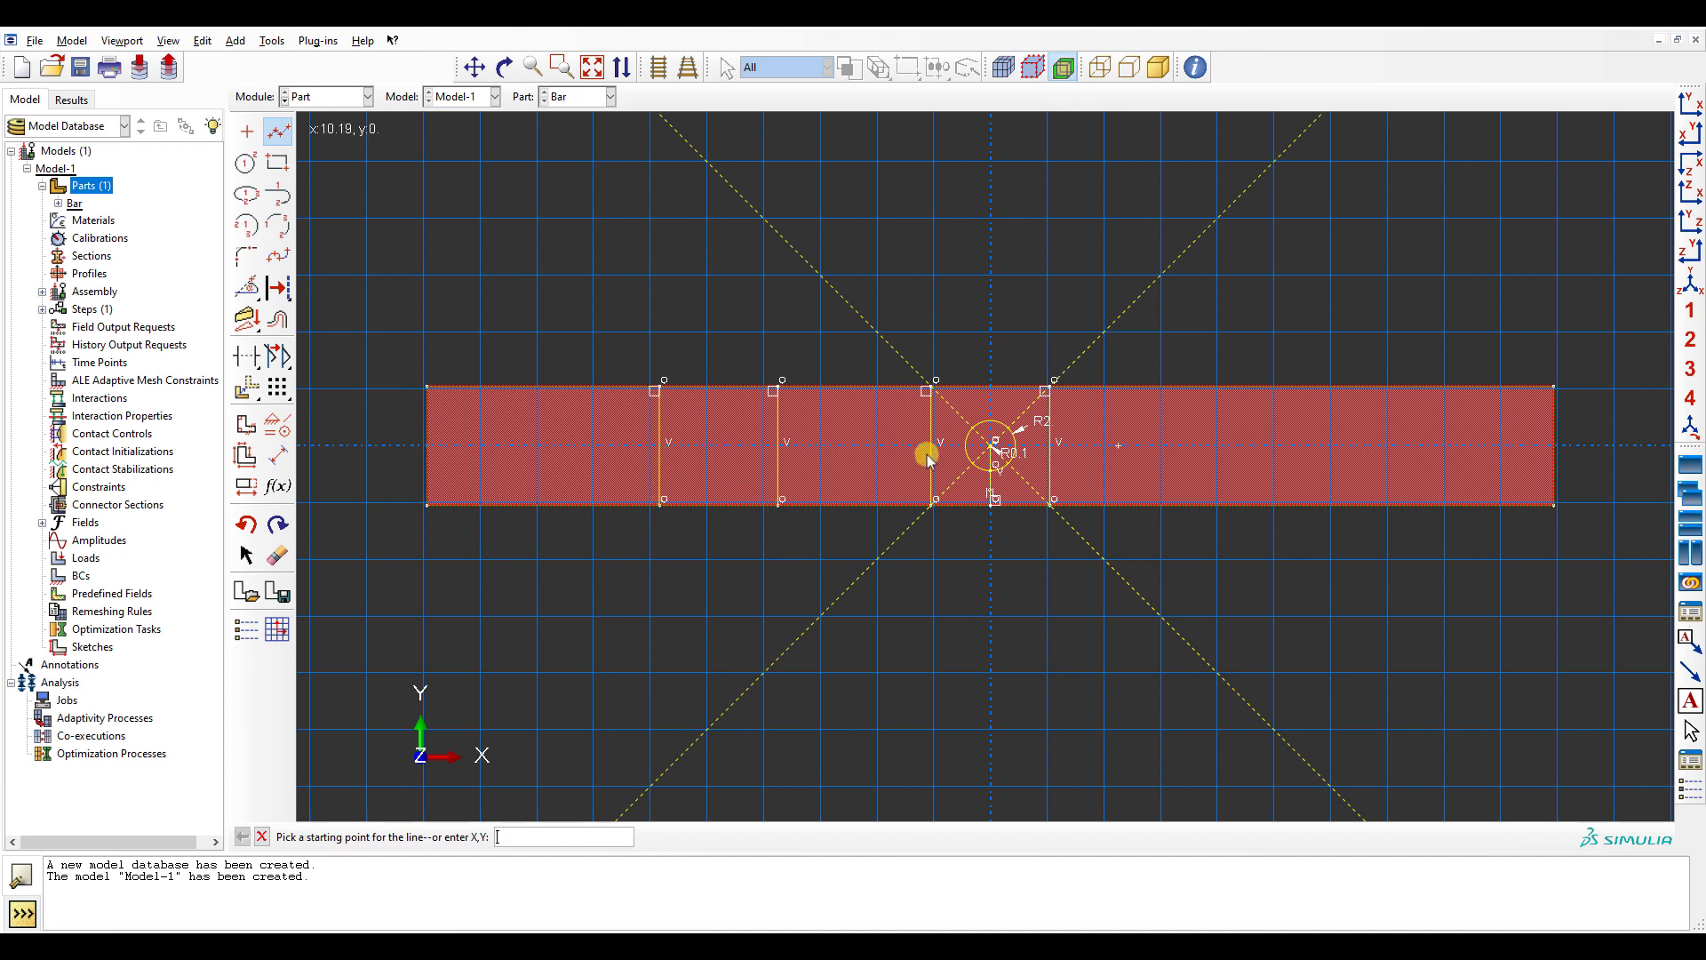
- Draw two vertical lines spanning the bar's height on the +X side of the central square region
{"action": "left_click", "coordinate": [1189, 391]}
{"action": "left_click", "coordinate": [1189, 502]}
{"action": "middle_click", "coordinate": [1189, 502]}
{"action": "left_click", "coordinate": [1302, 391]}
{"action": "left_click", "coordinate": [1304, 505]}
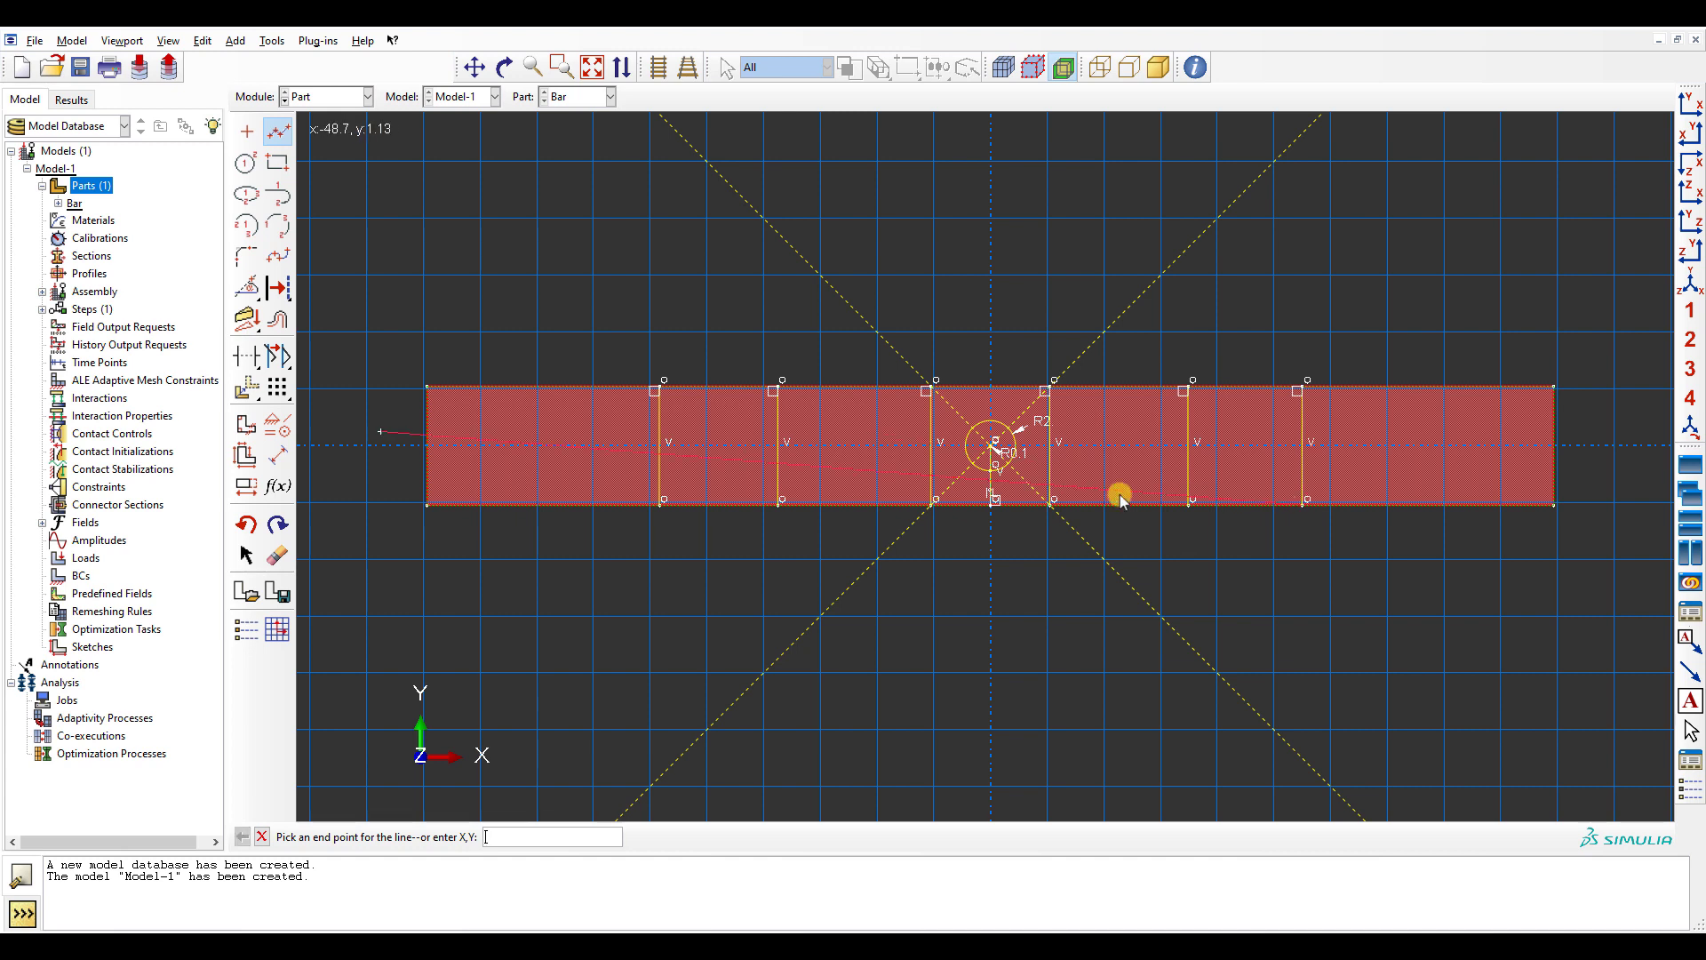
- Set the distance from the inner vertical line on the -X side to the central vertical line to 20
{"action": "left_click", "coordinate": [278, 455]}
{"action": "left_click", "coordinate": [777, 425]}
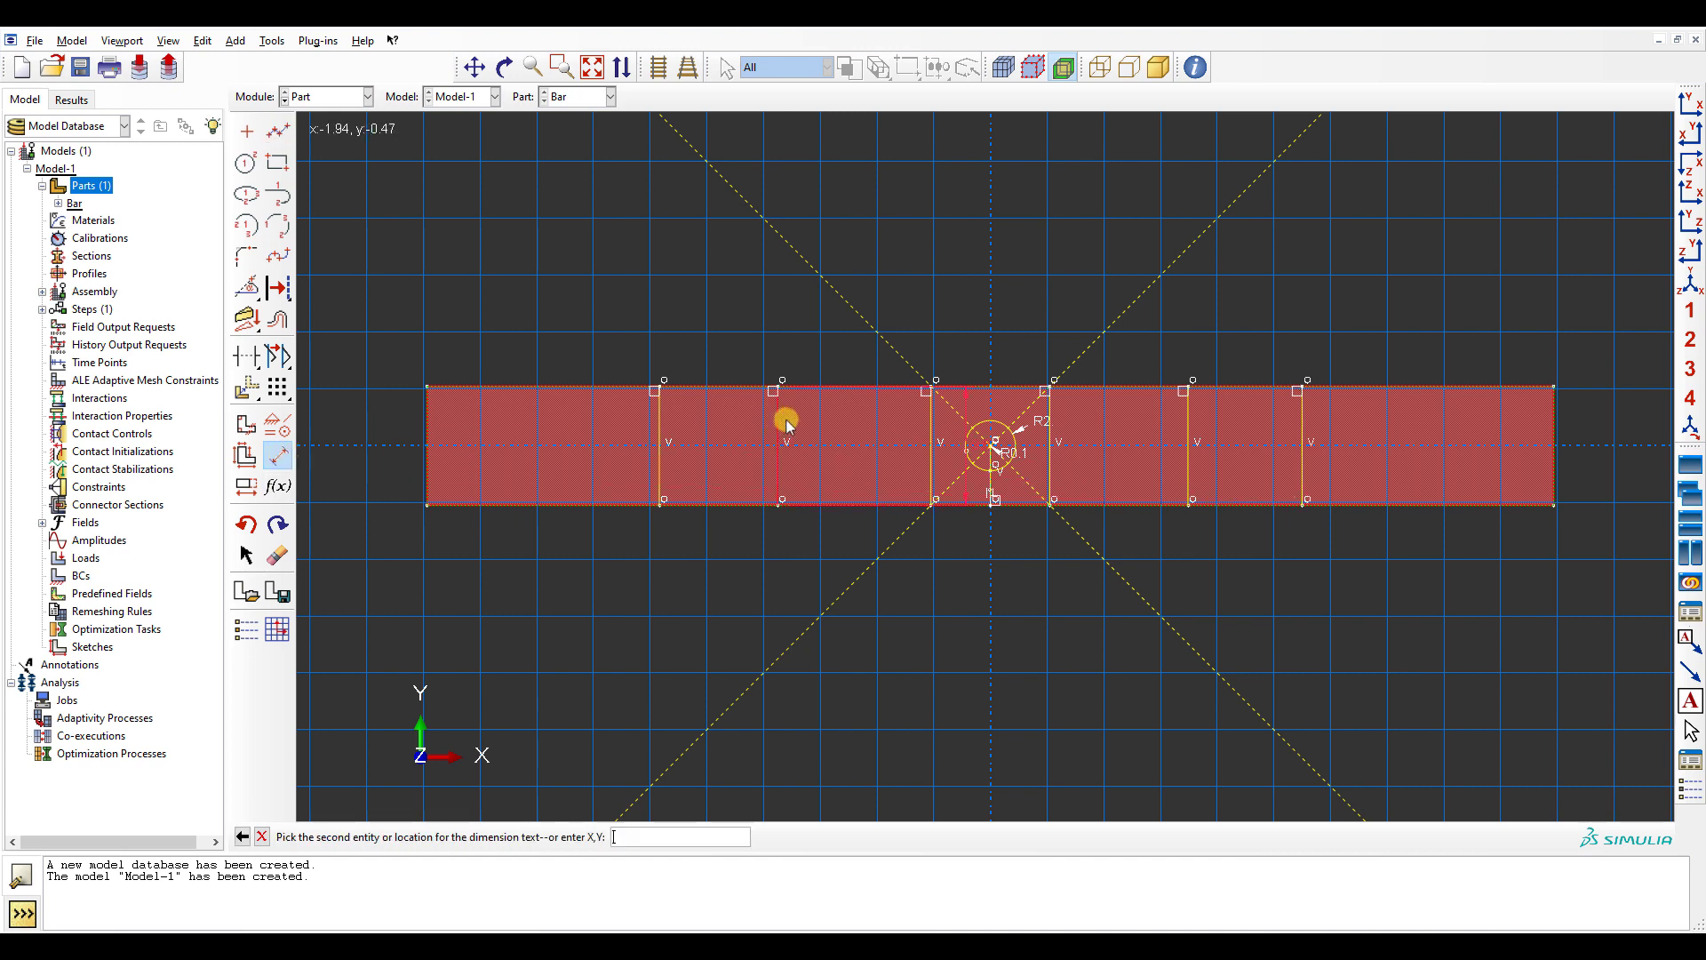
{"action": "scroll", "coordinate": [1028, 438], "scroll_direction": "up", "scroll_amount": 3}
{"action": "scroll", "coordinate": [1031, 438], "scroll_direction": "up", "scroll_amount": 3}
{"action": "scroll", "coordinate": [1031, 438], "scroll_direction": "up", "scroll_amount": 5}
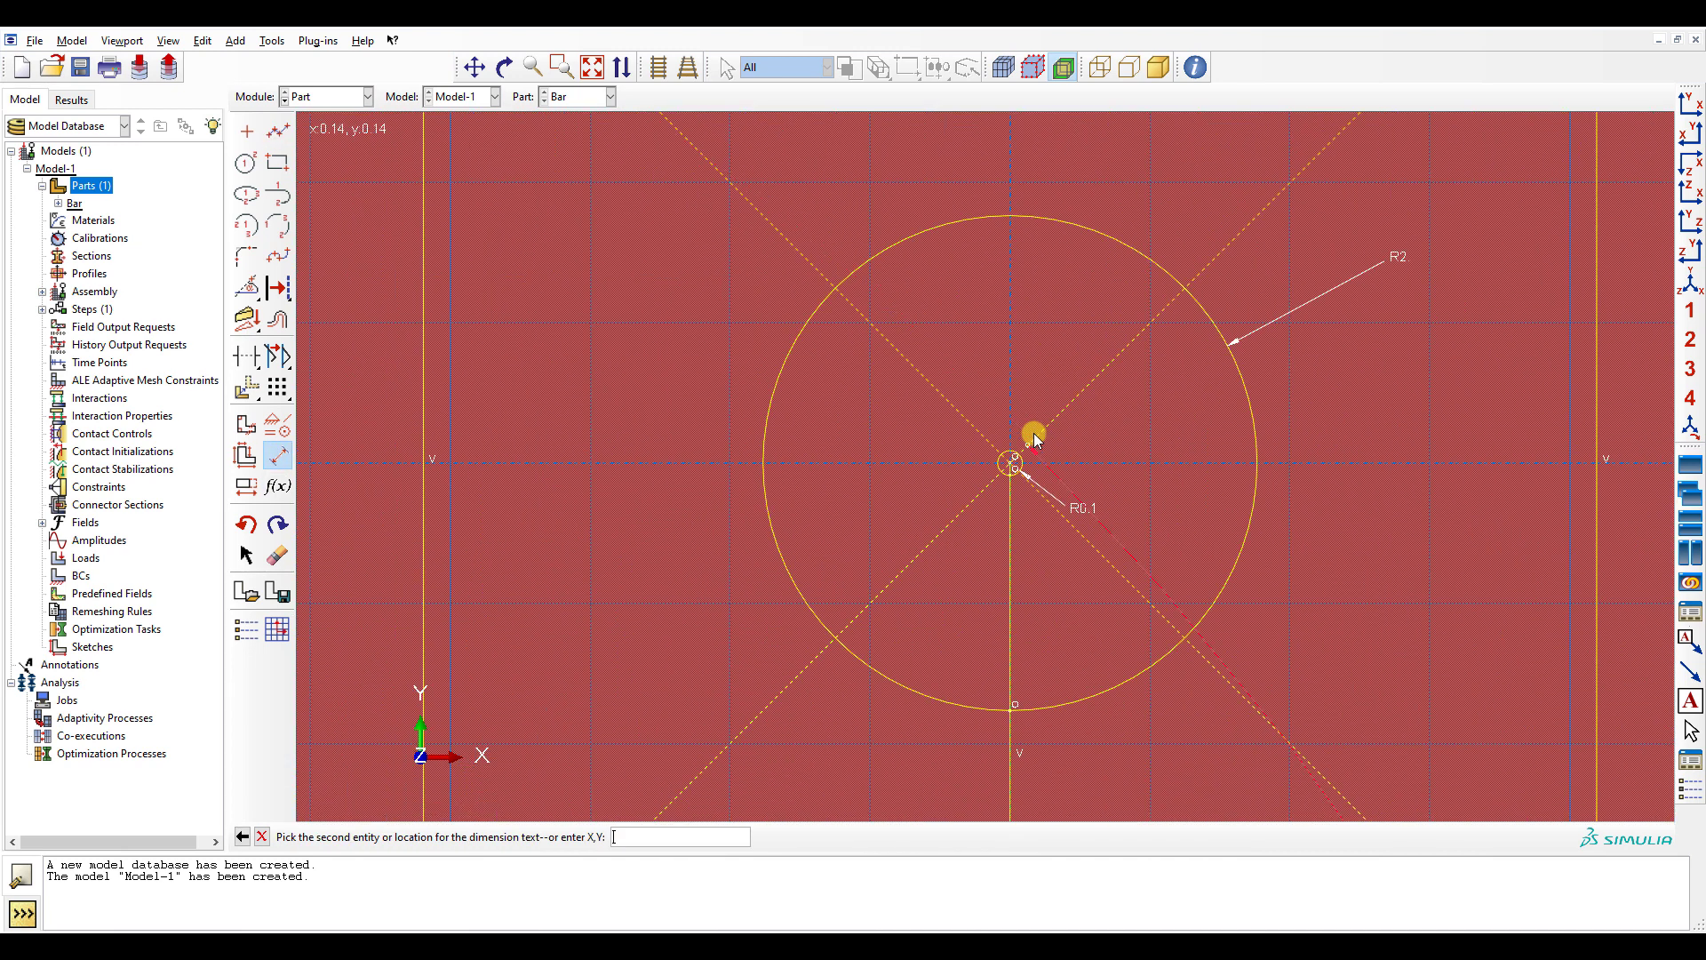
{"action": "left_click", "coordinate": [1010, 559]}
{"action": "scroll", "coordinate": [972, 488], "scroll_direction": "down", "scroll_amount": 4}
{"action": "scroll", "coordinate": [844, 231], "scroll_direction": "down", "scroll_amount": 3}
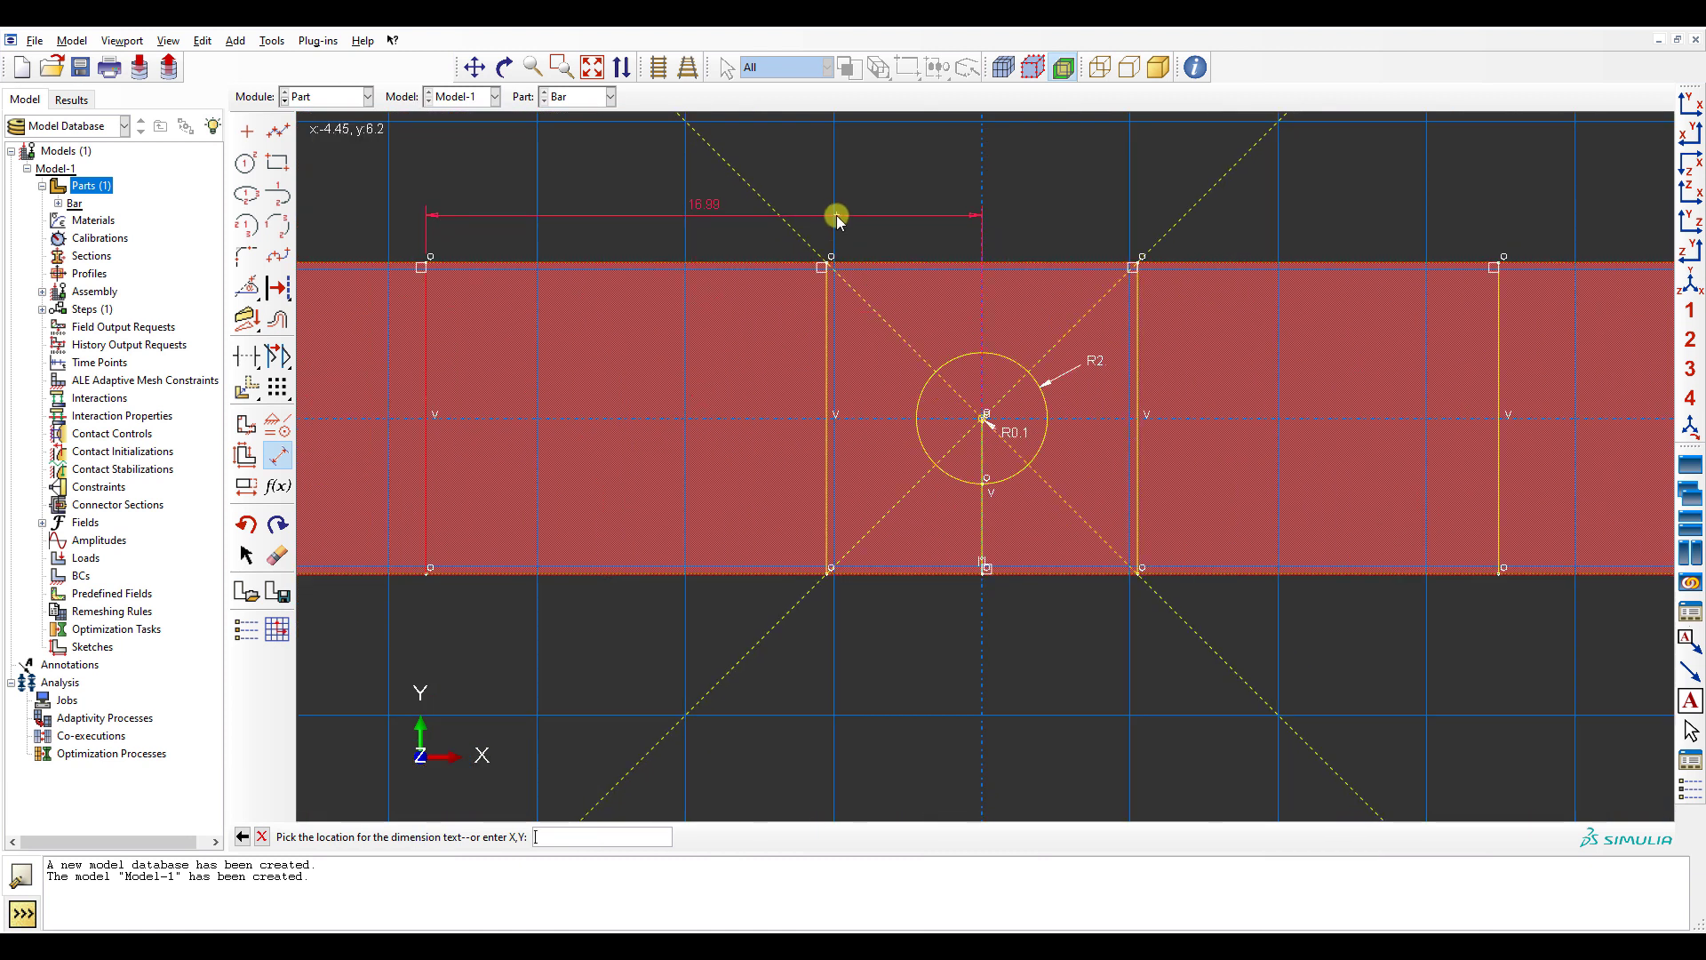
{"action": "left_click", "coordinate": [836, 215]}
{"action": "type", "text": "20"}
{"action": "key", "text": "Return"}
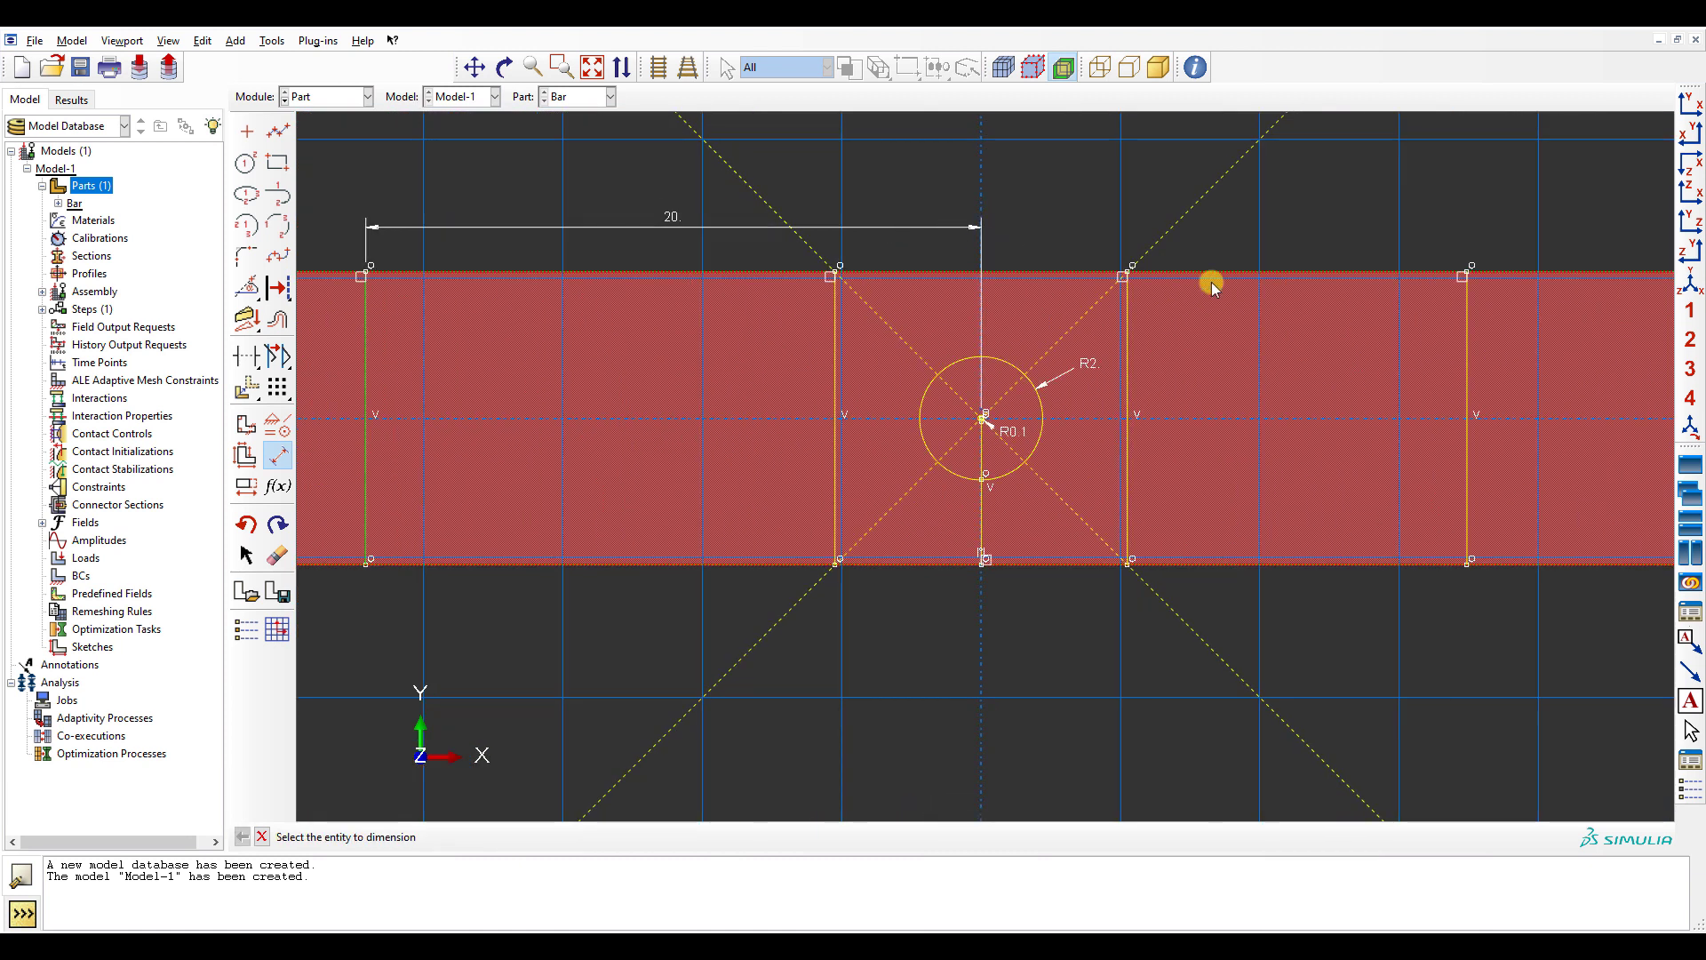
- Set the distance from the inner vertical line on the +X side to the central vertical line to 20
{"action": "left_click", "coordinate": [1466, 325]}
{"action": "left_click", "coordinate": [983, 526]}
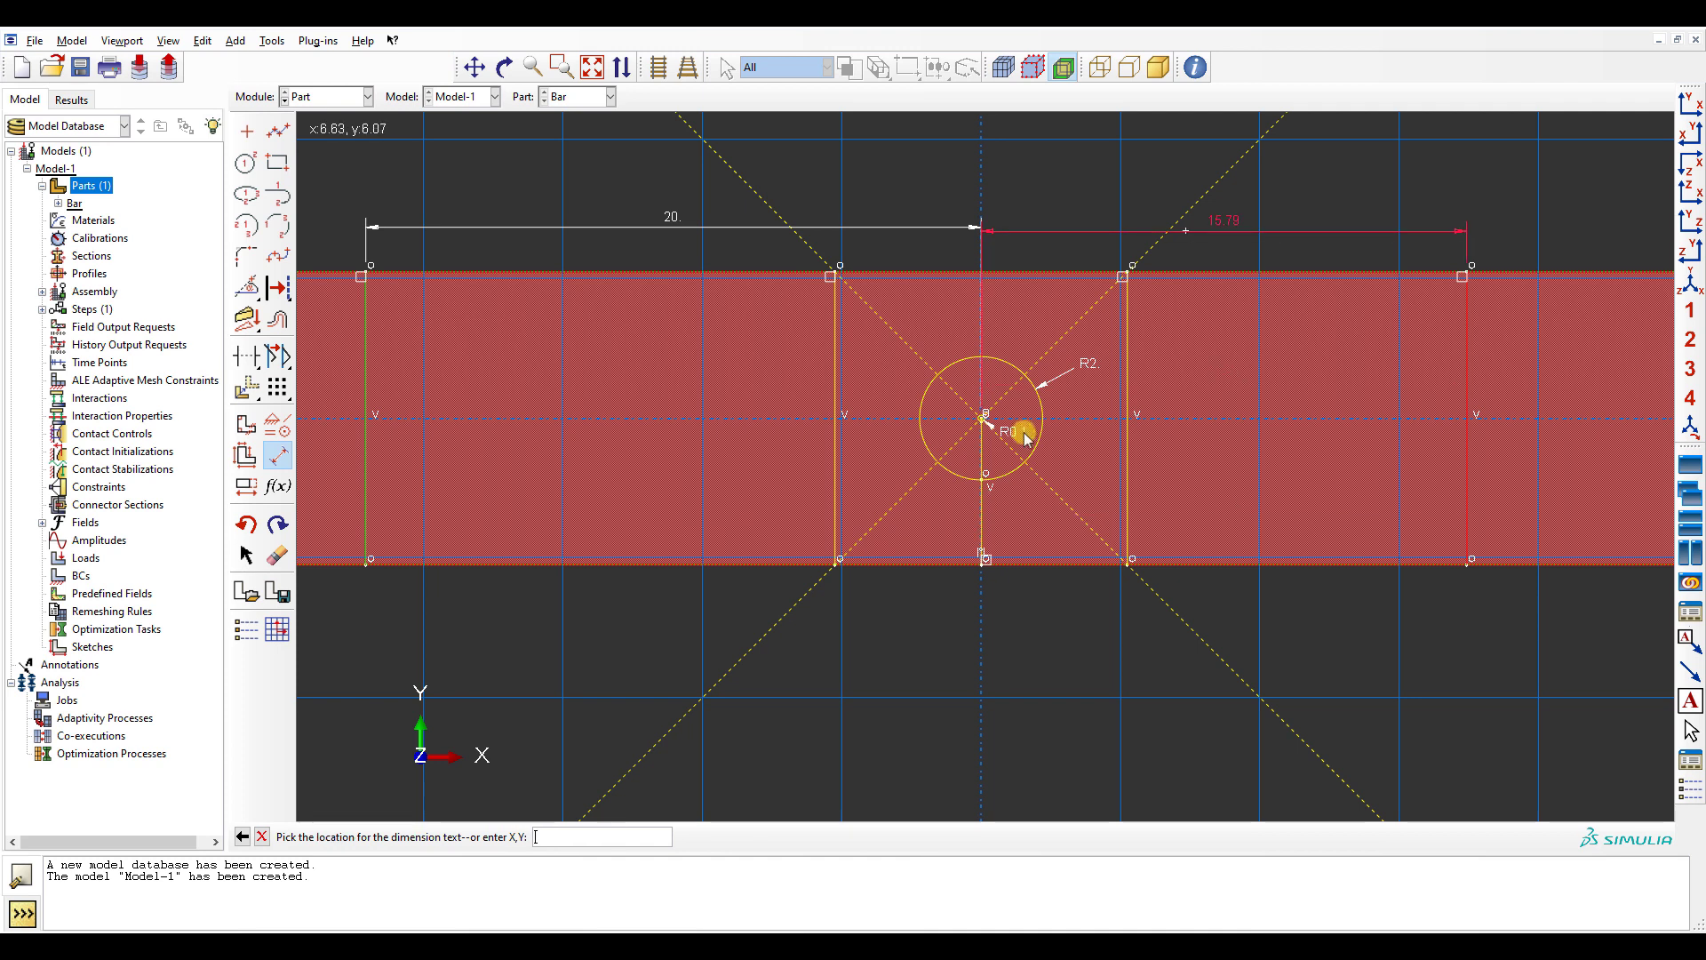
{"action": "left_click", "coordinate": [1126, 192]}
{"action": "type", "text": "20"}
{"action": "key", "text": "Return"}
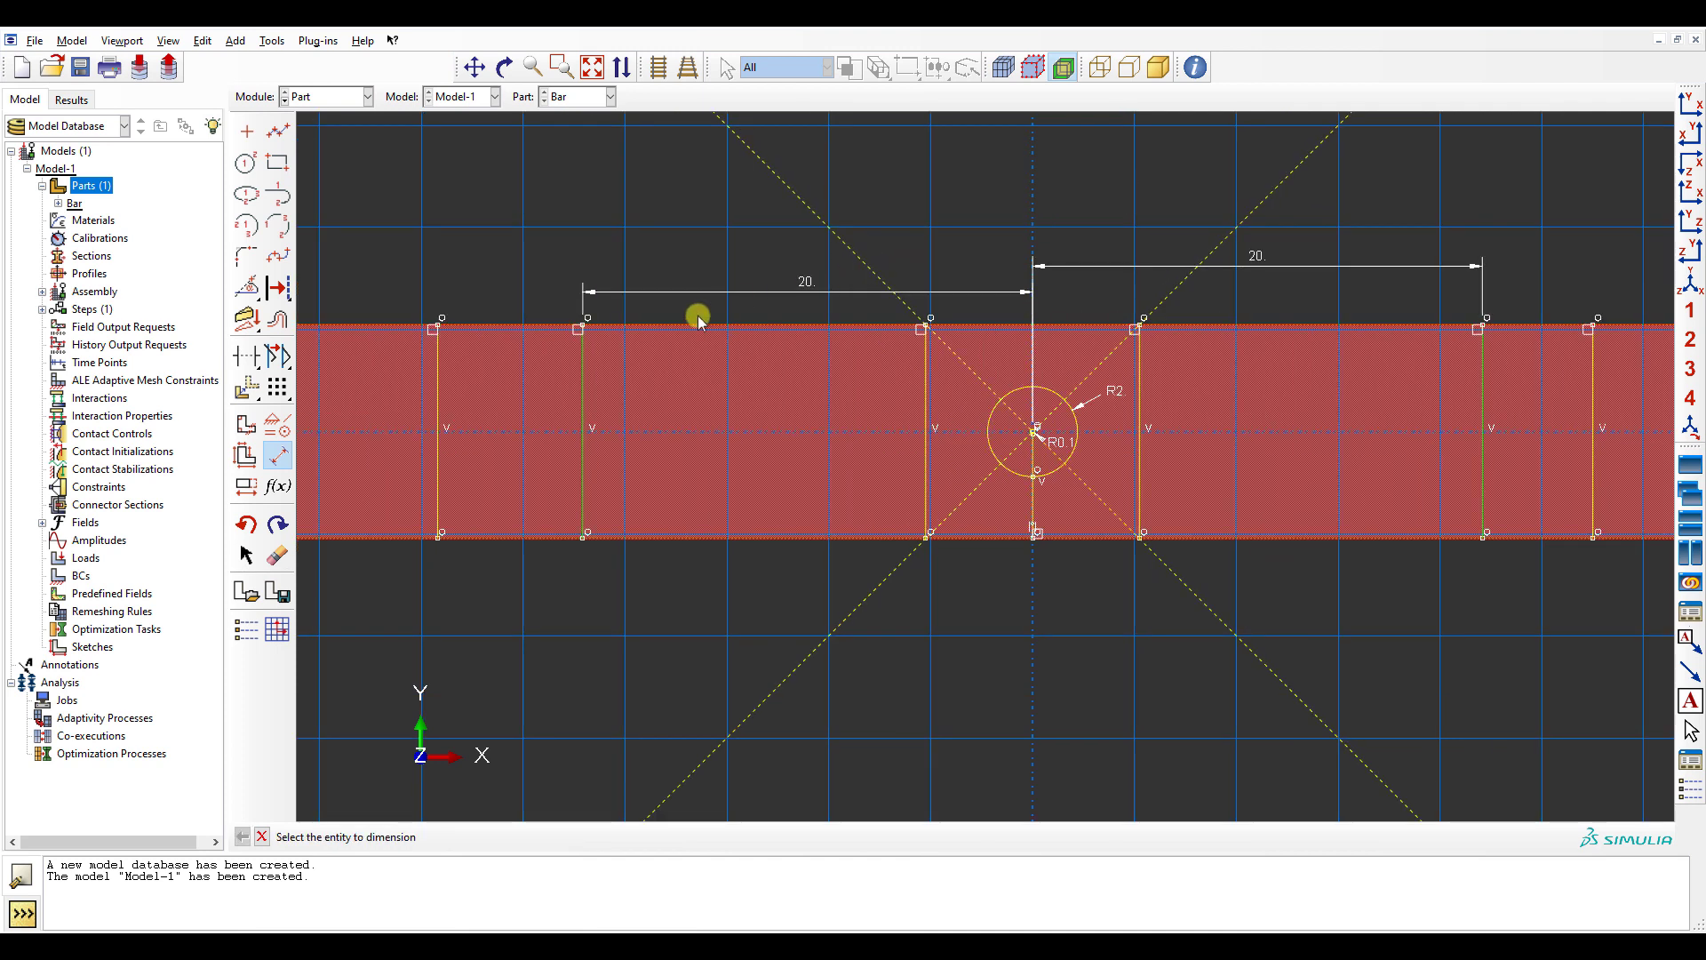
- Set the spacing between the outer and inner vertical lines to 10 on both sides of the bar
{"action": "left_click", "coordinate": [437, 392]}
{"action": "left_click", "coordinate": [579, 391]}
{"action": "left_click", "coordinate": [522, 260]}
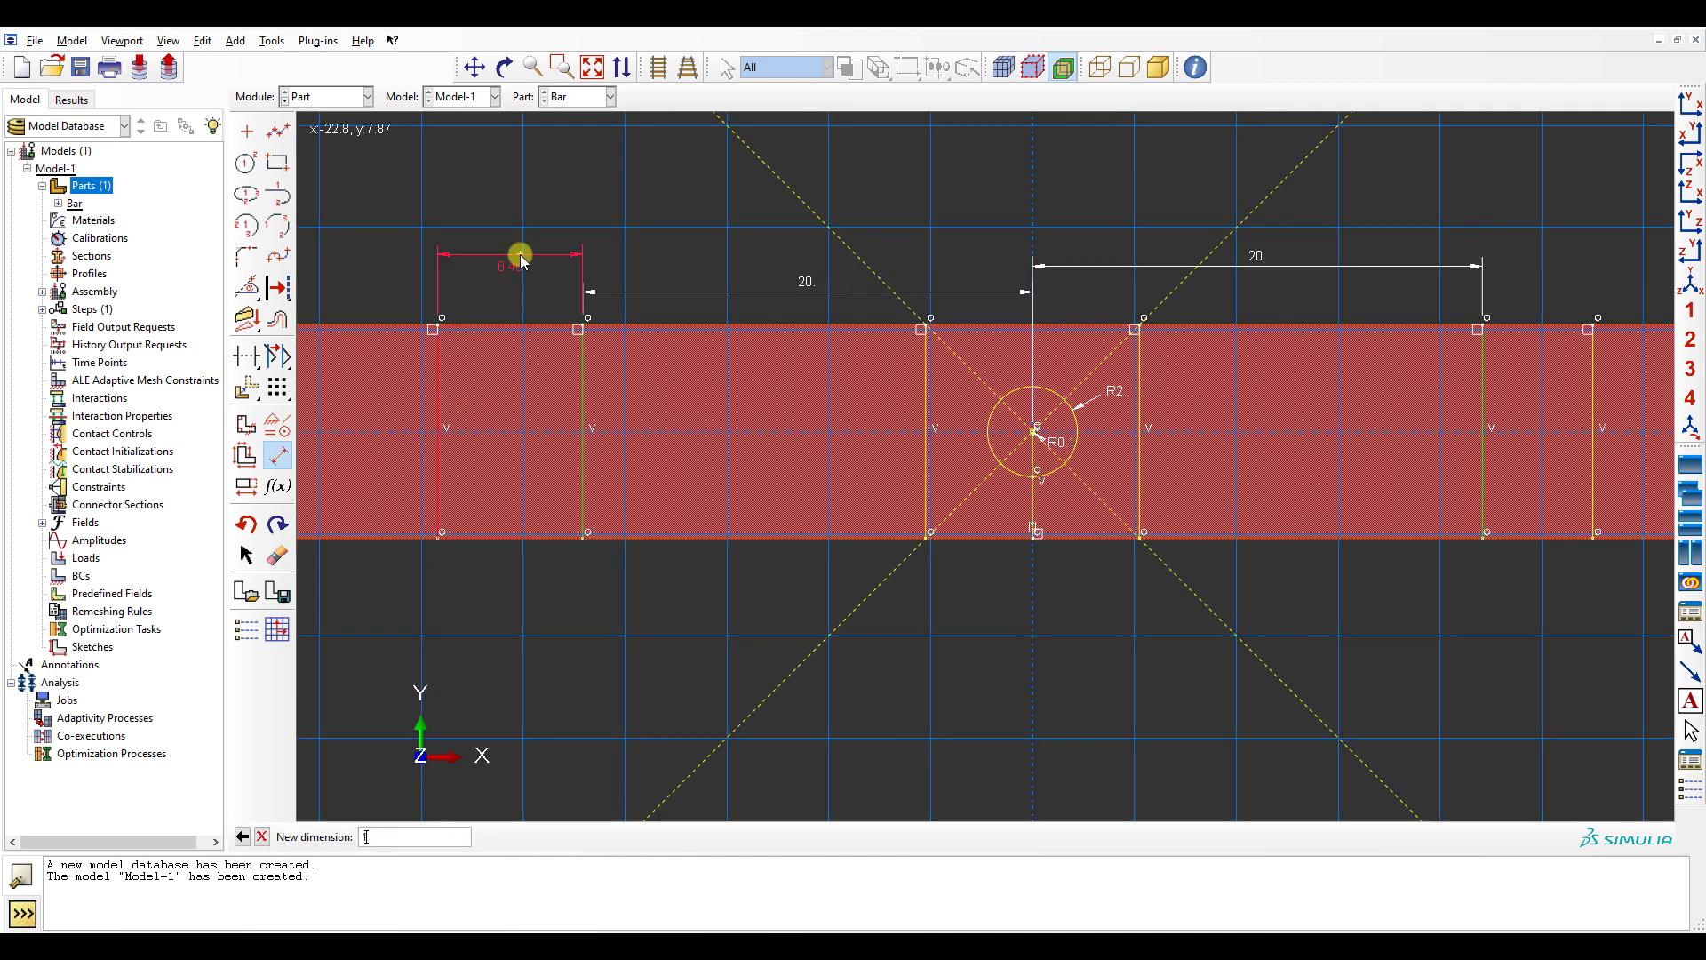
{"action": "key", "text": "Return"}
{"action": "left_click", "coordinate": [1399, 401]}
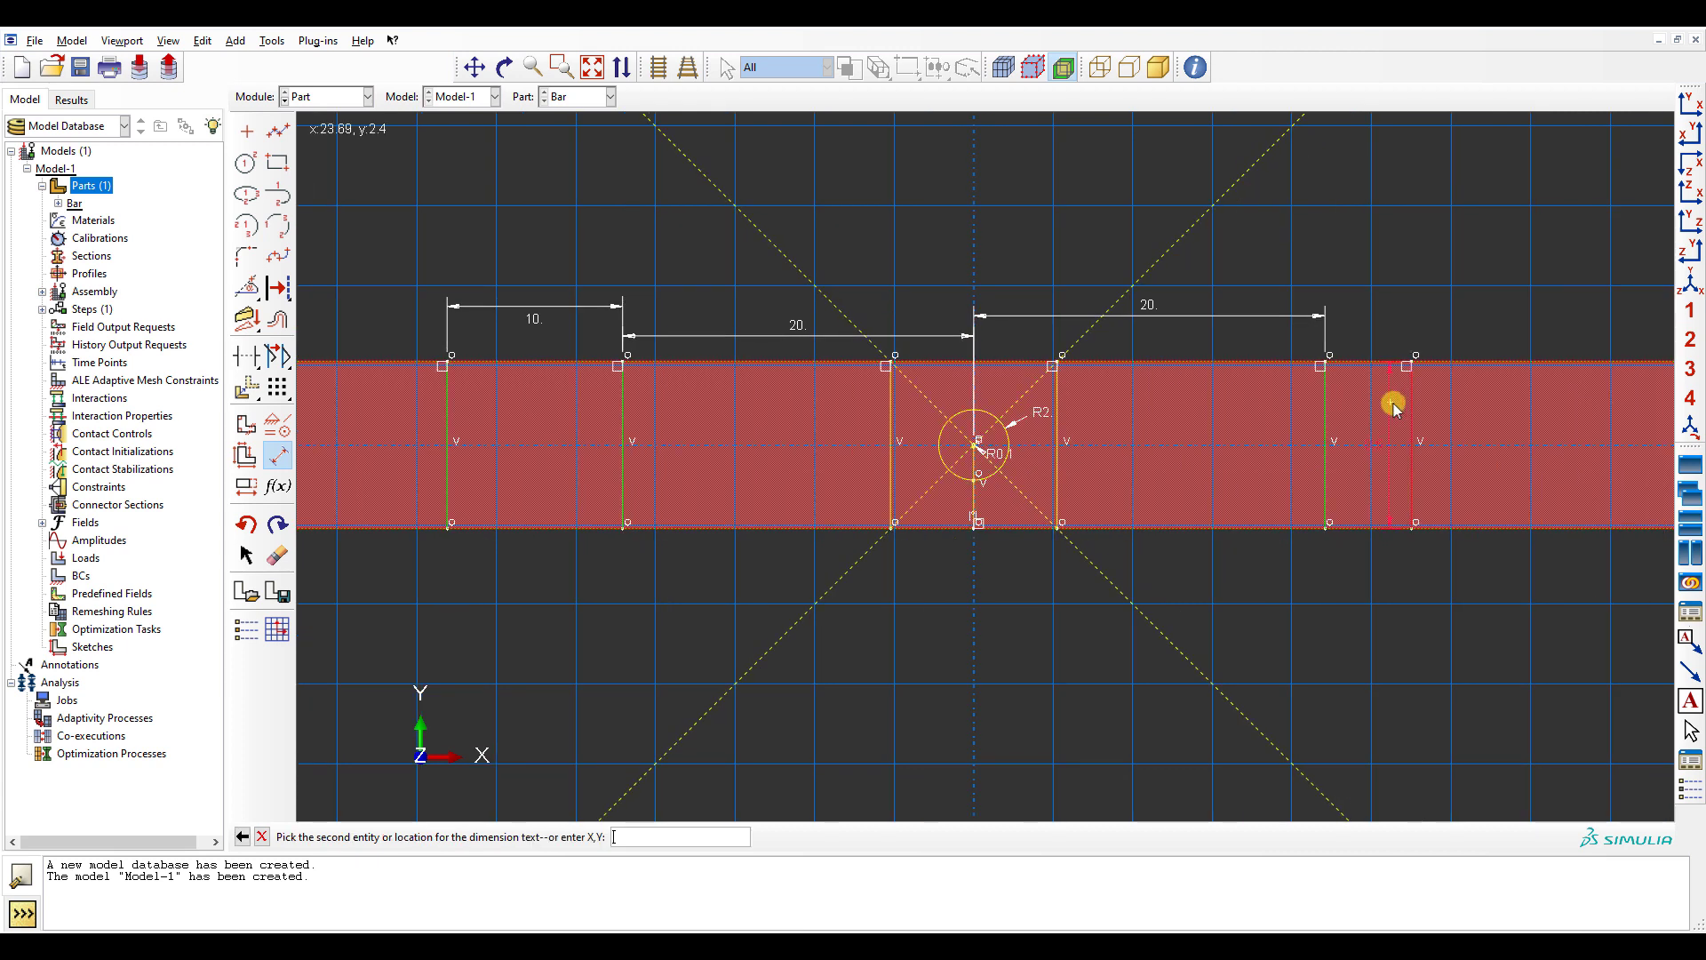
{"action": "left_click", "coordinate": [1342, 400]}
{"action": "left_click", "coordinate": [1348, 333]}
{"action": "type", "text": "10"}
{"action": "key", "text": "Return"}
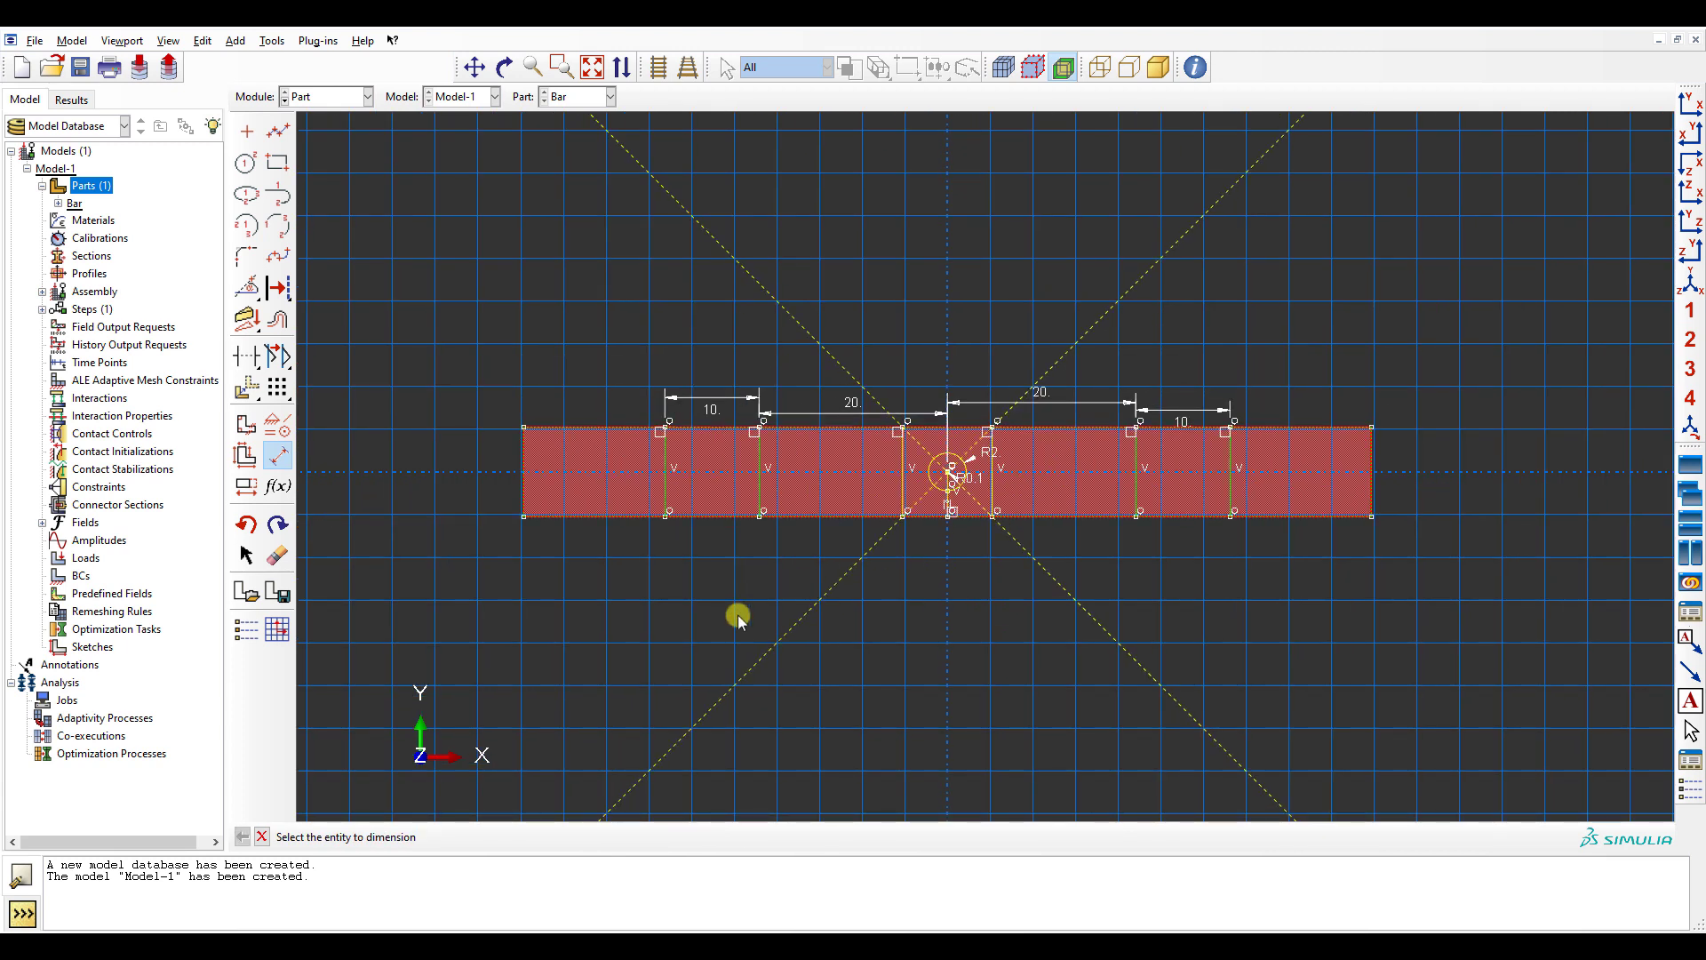
- Finish the partition sketch and apply it to the bar's front face
{"action": "left_click", "coordinate": [261, 837]}
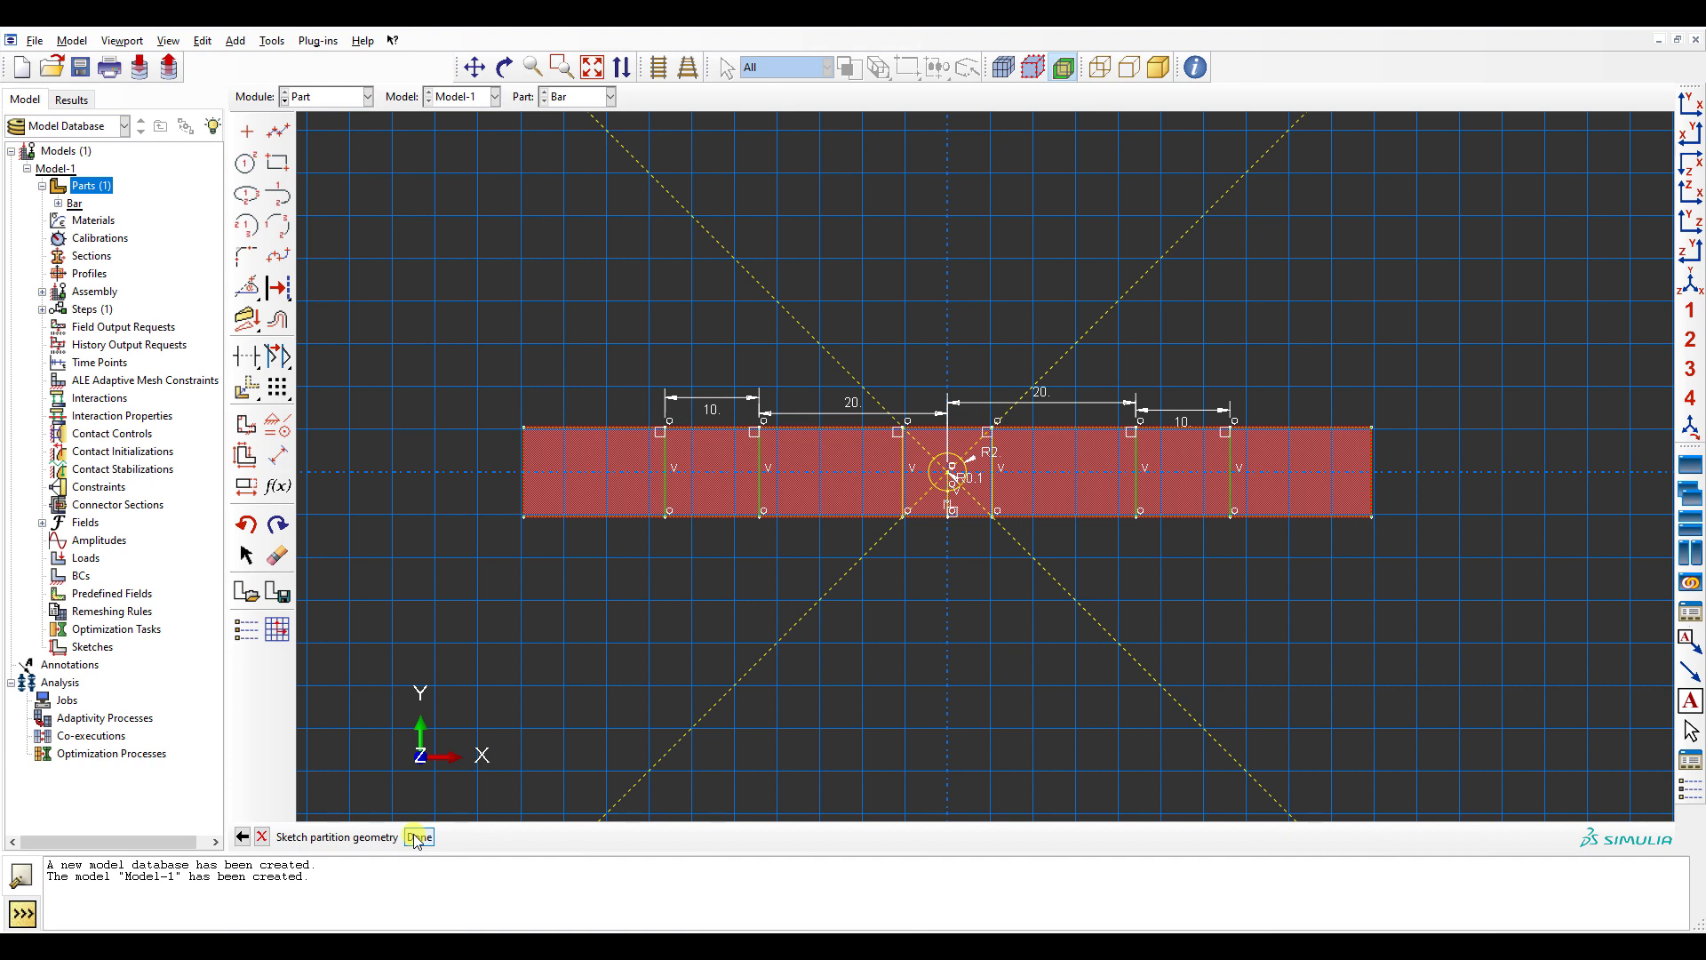
{"action": "left_click", "coordinate": [418, 837]}
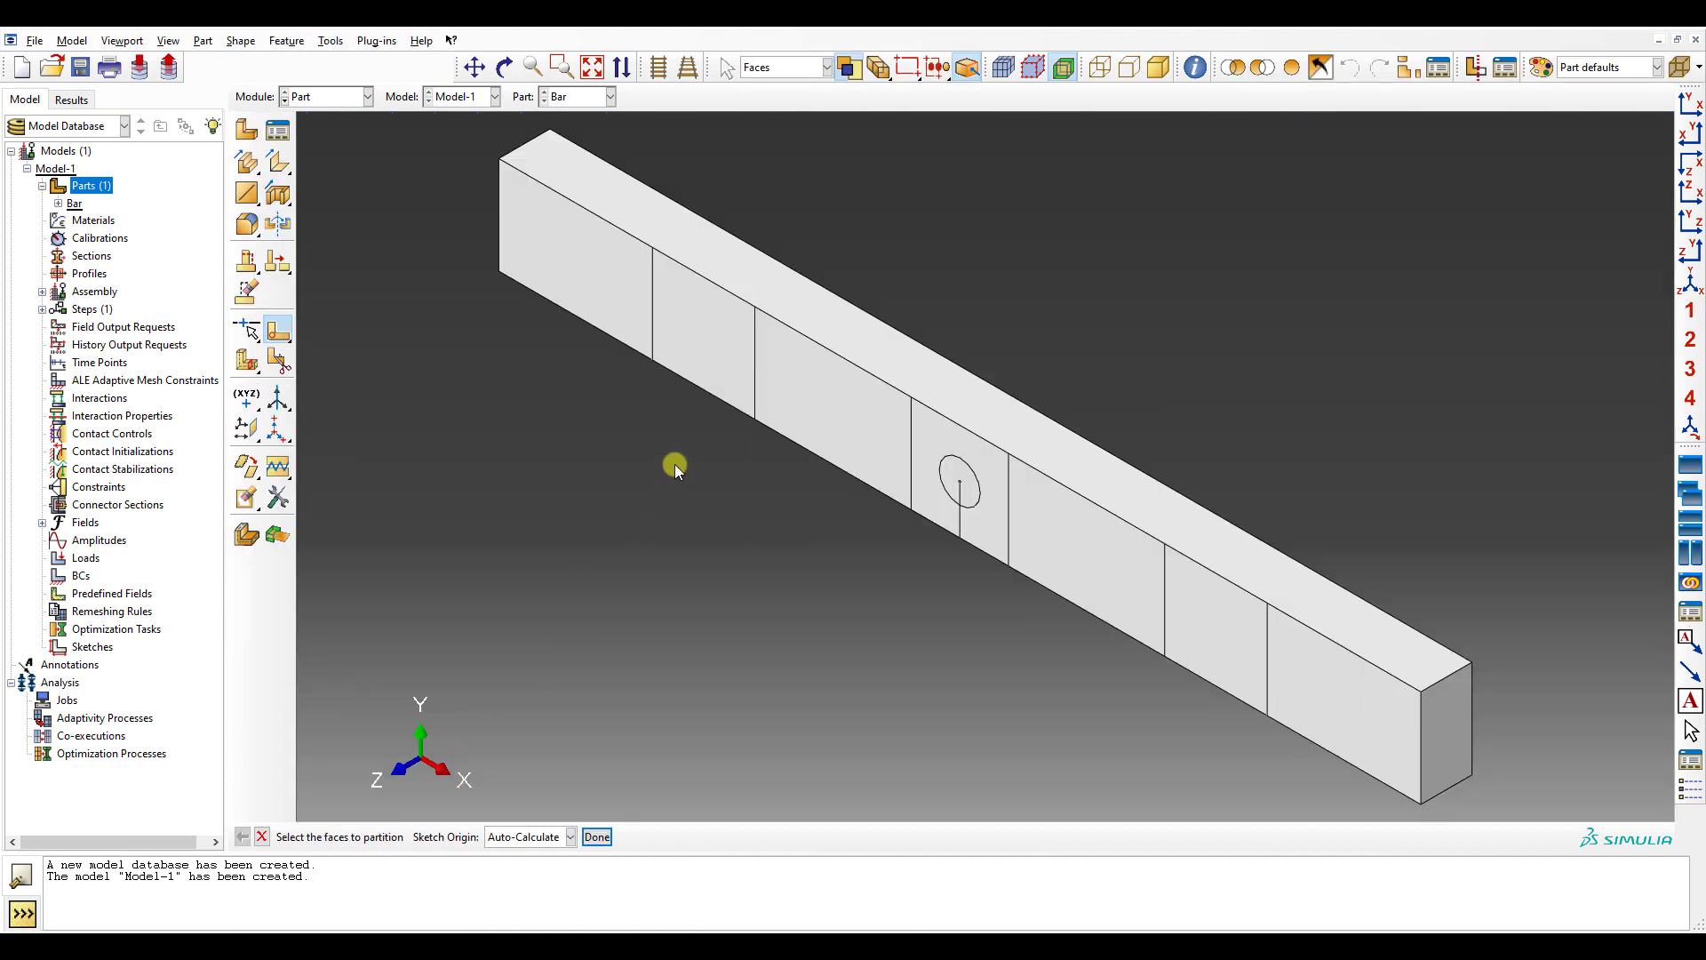
- Partition the bar's cell by extruding the small R0.1 crack-tip circle along the thickness edge
{"action": "left_click_drag", "start_coordinate": [257, 364], "coordinate": [376, 367]}
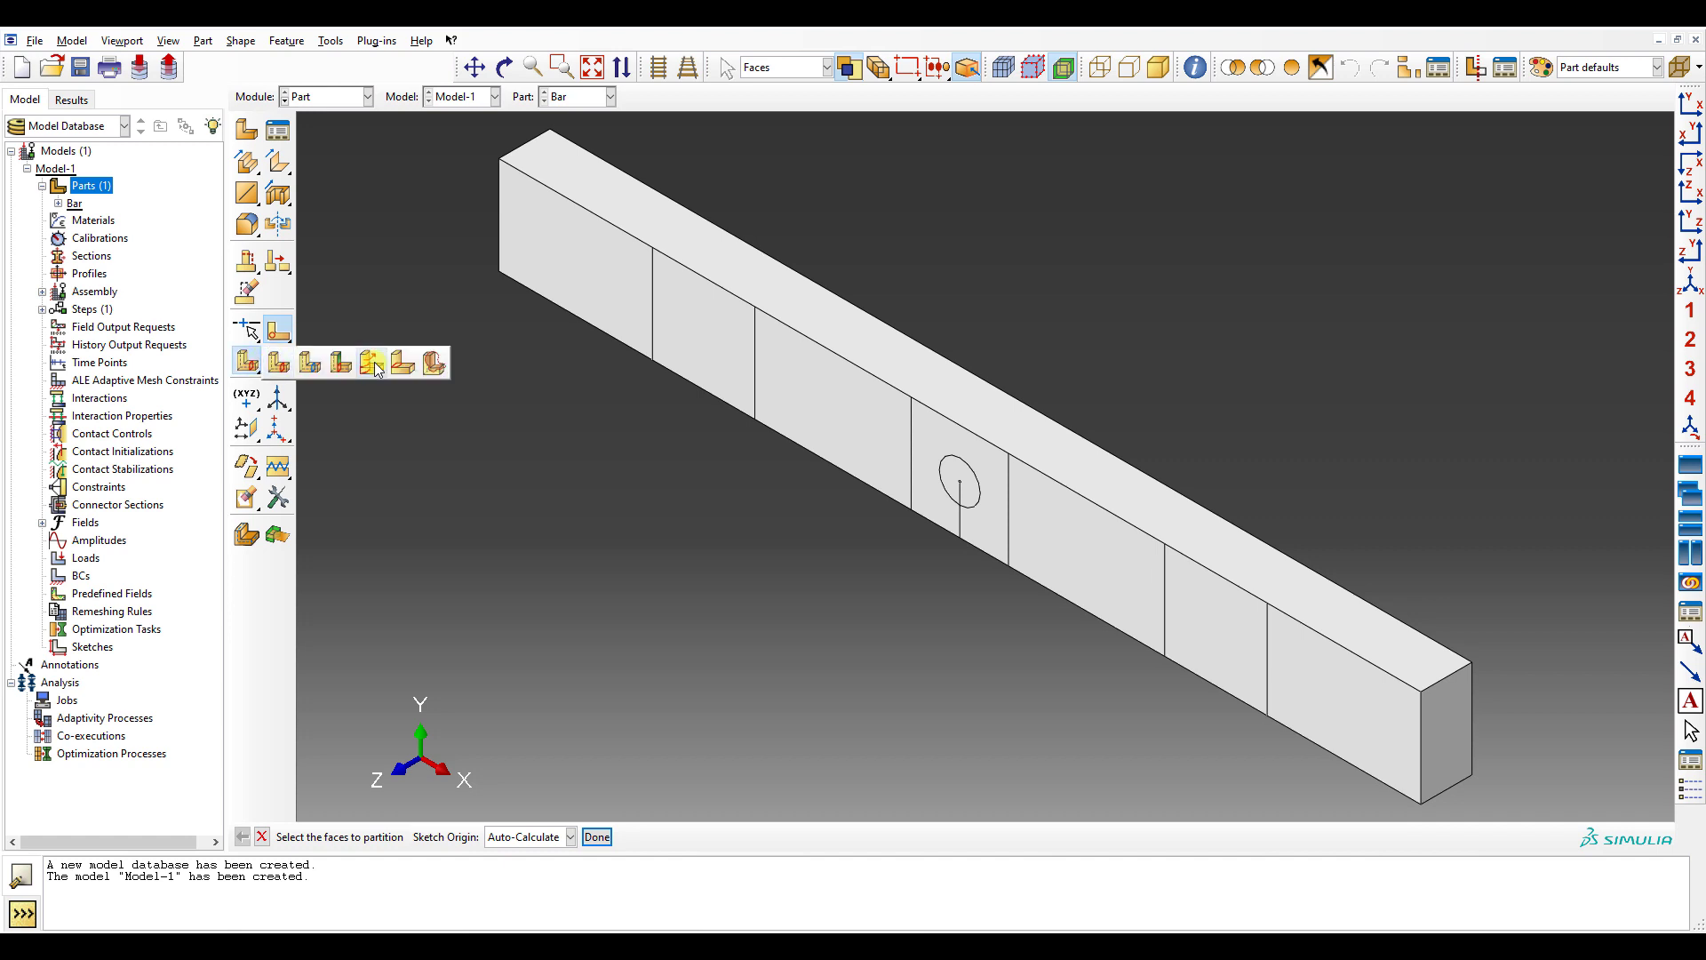
{"action": "left_click", "coordinate": [373, 363]}
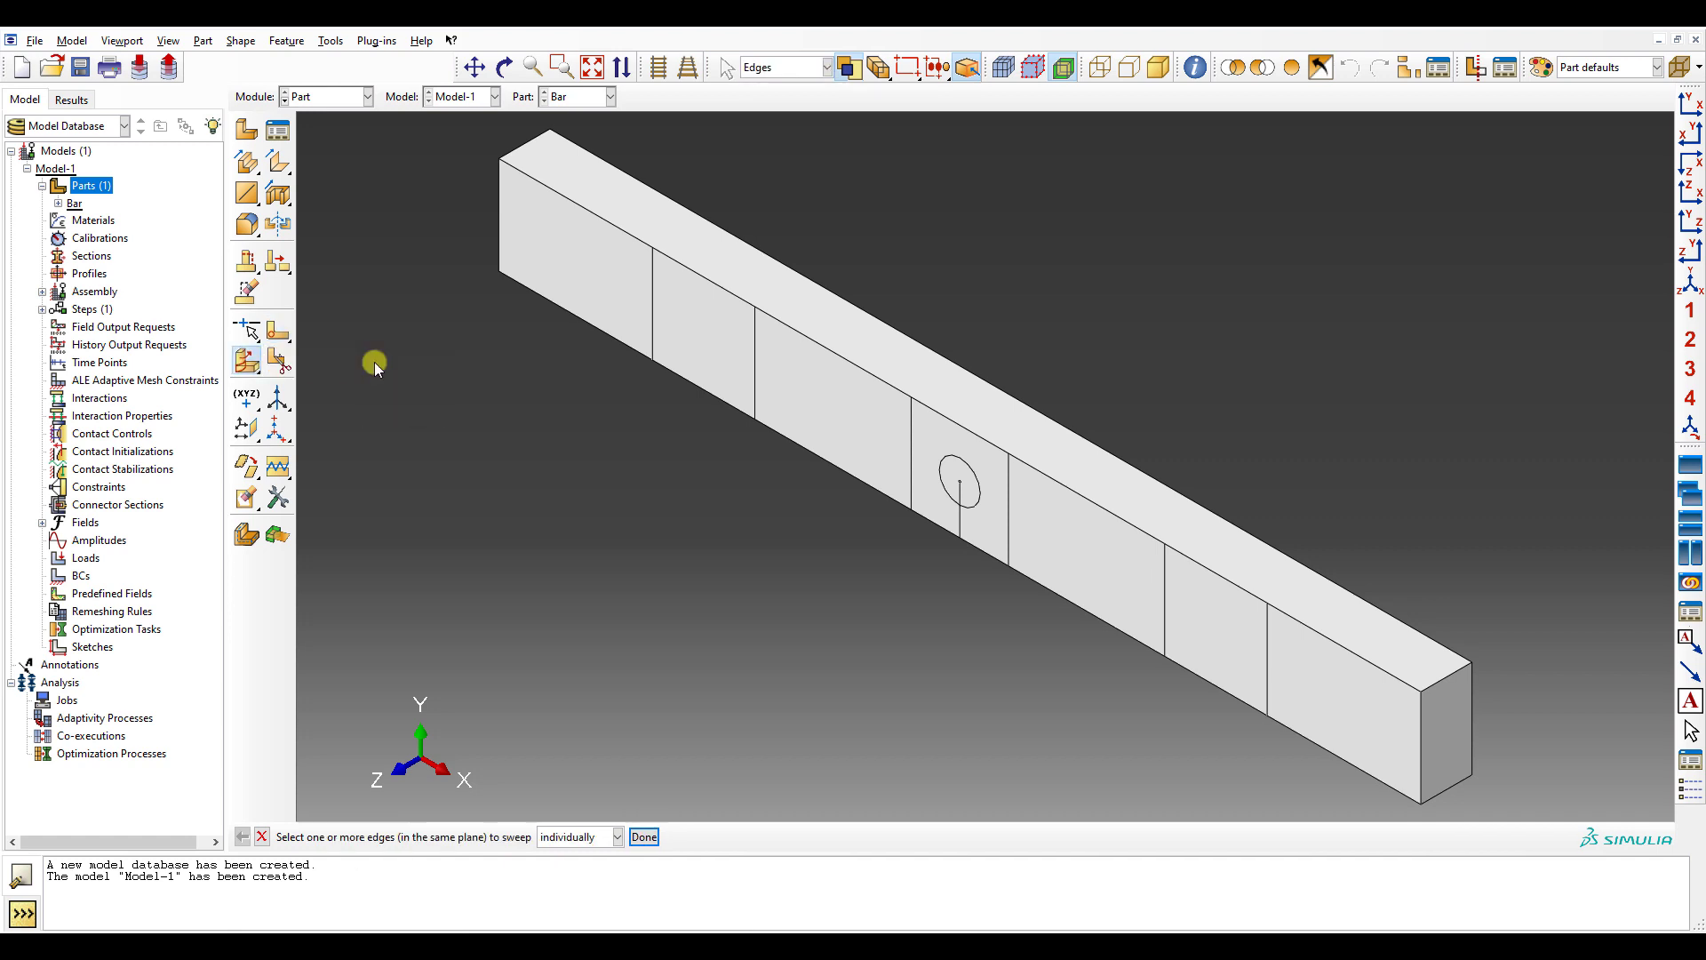
{"action": "scroll", "coordinate": [933, 468], "scroll_direction": "up", "scroll_amount": 10}
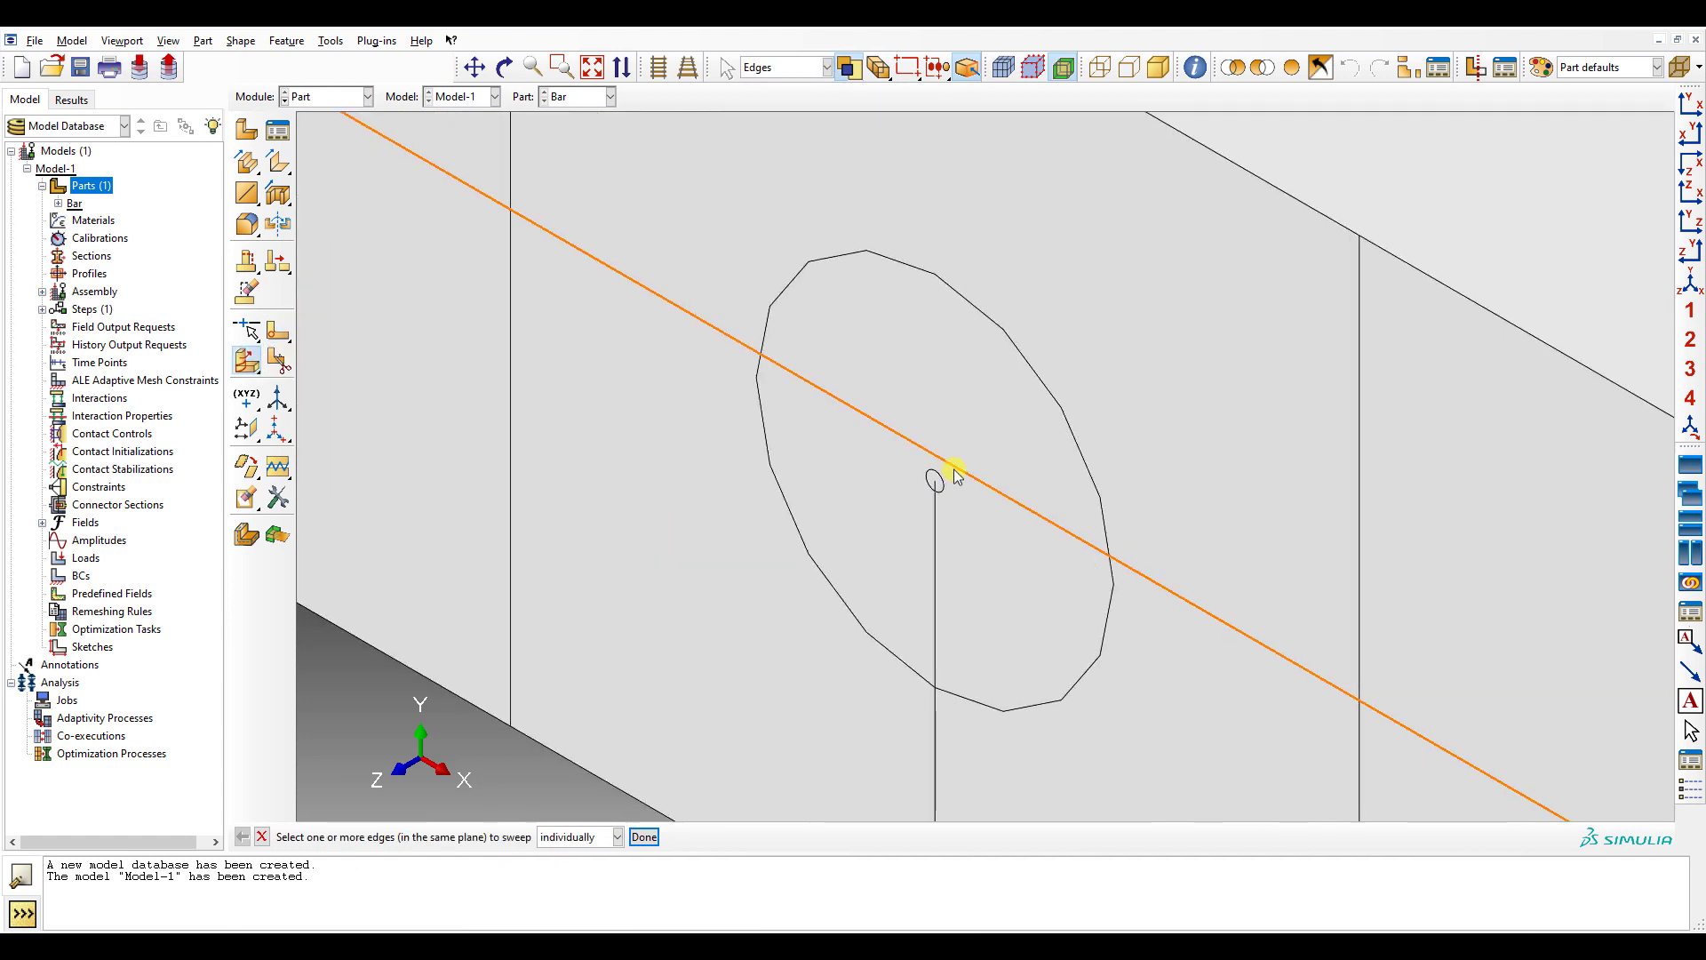
{"action": "left_click", "coordinate": [644, 836]}
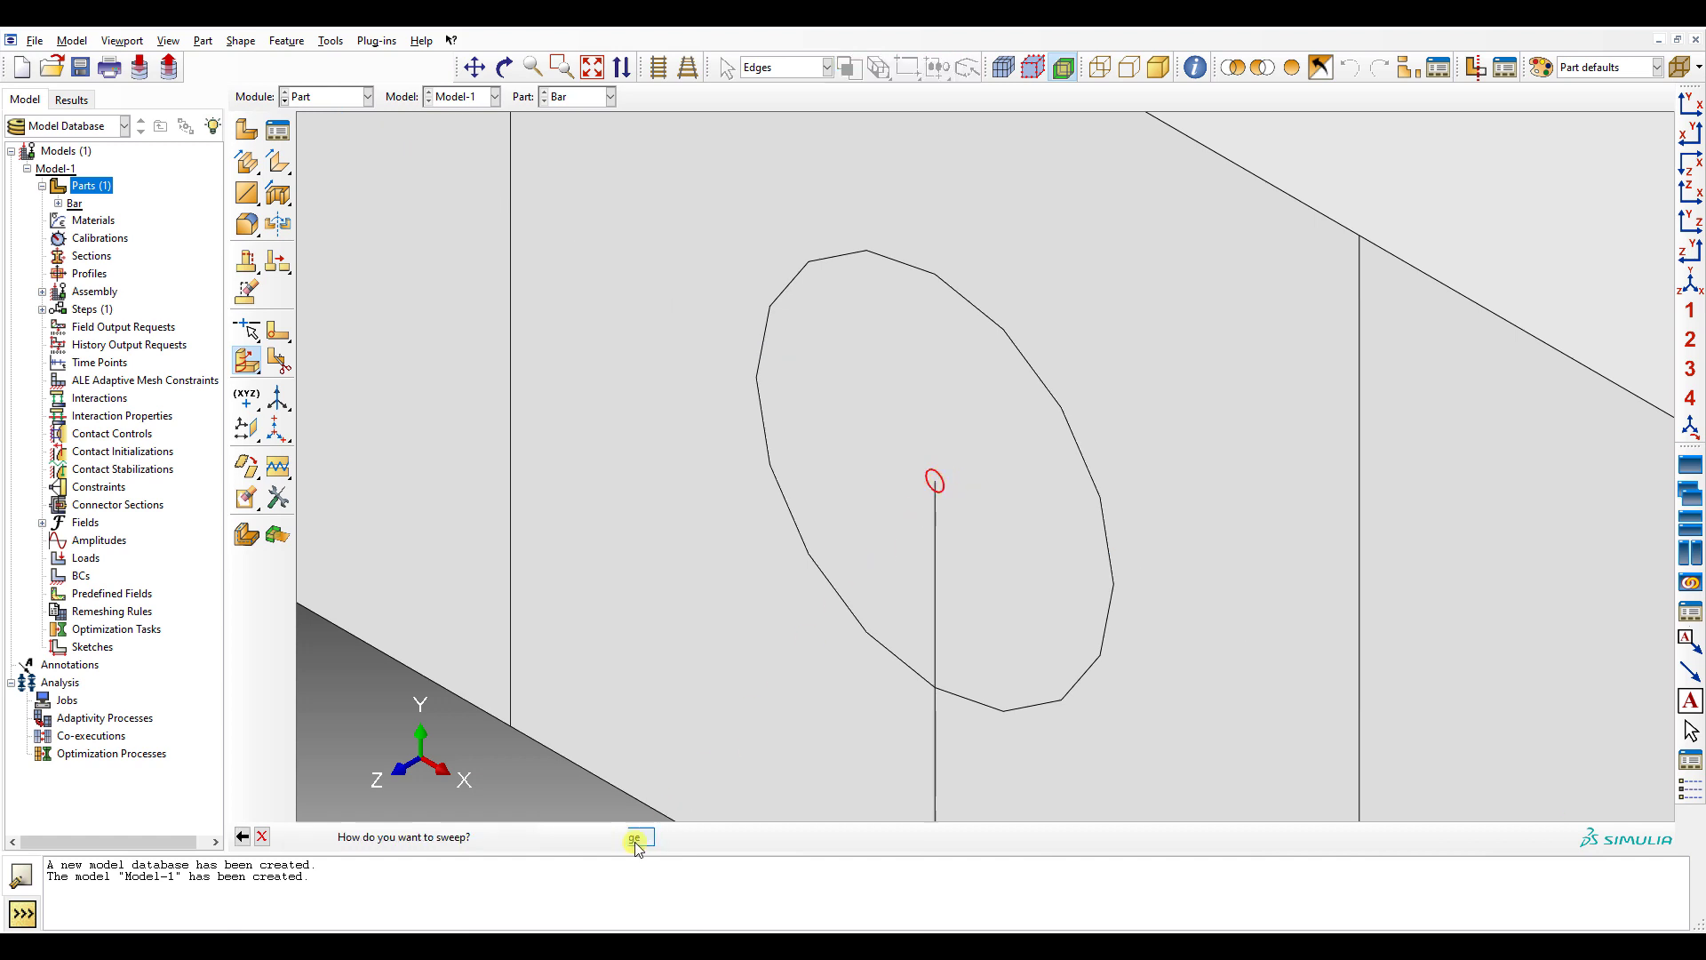
{"action": "left_click", "coordinate": [475, 837]}
{"action": "scroll", "coordinate": [646, 816], "scroll_direction": "down", "scroll_amount": 5}
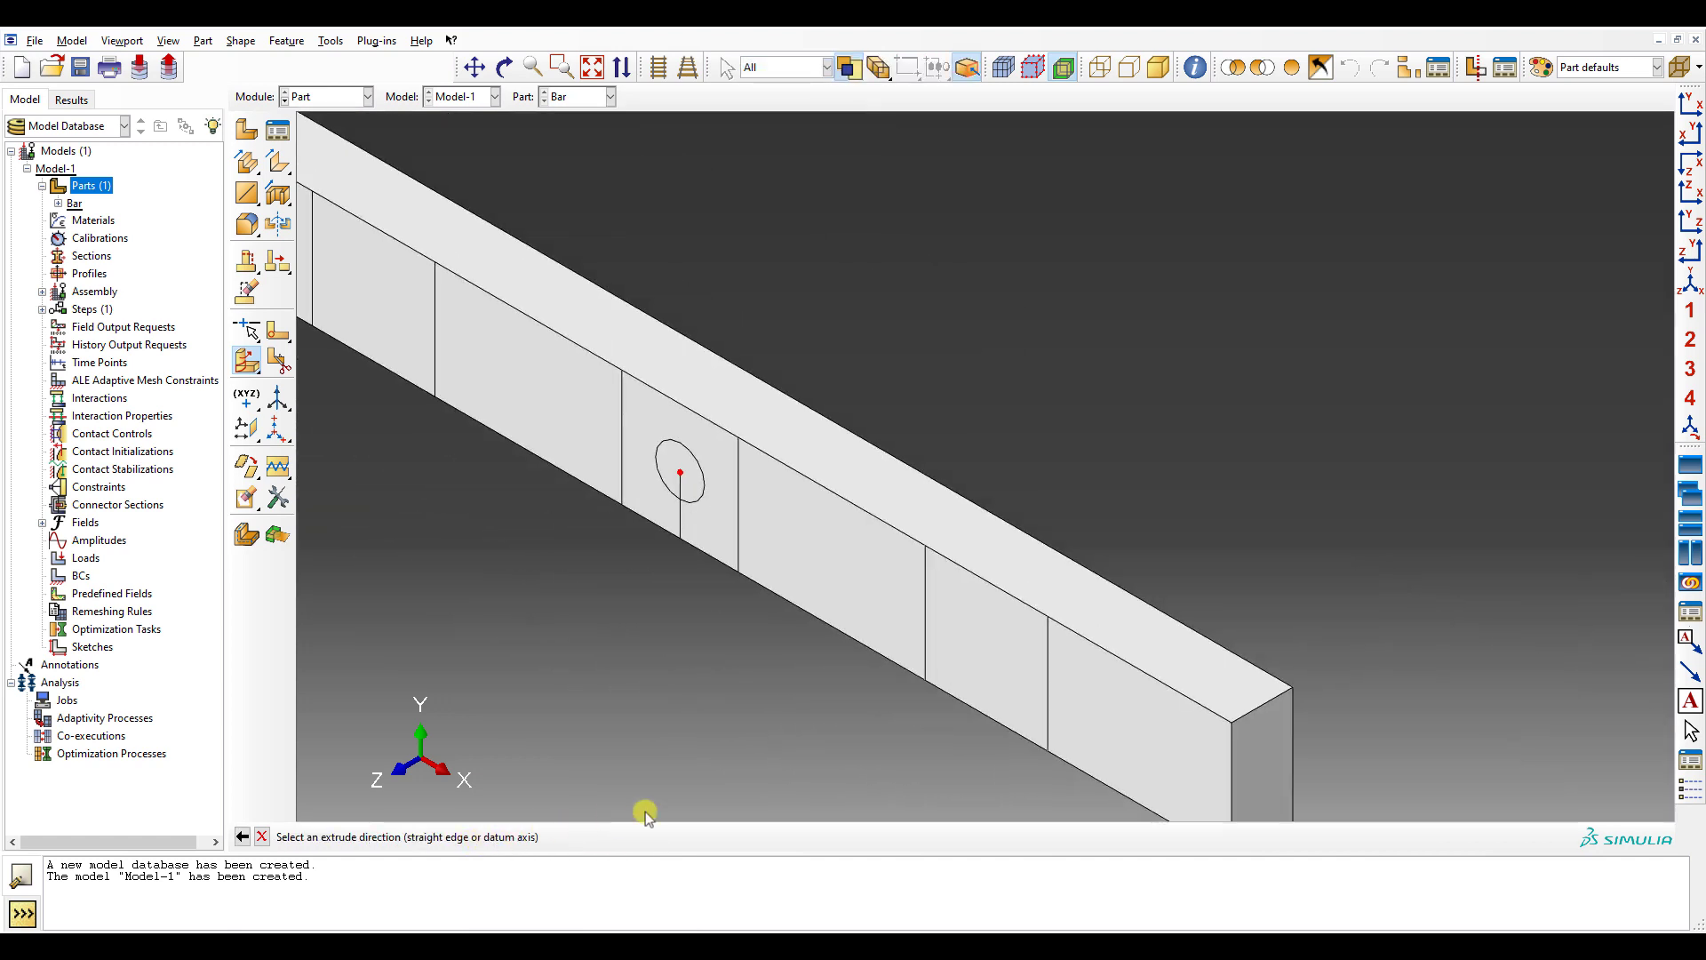
{"action": "left_click", "coordinate": [1260, 704]}
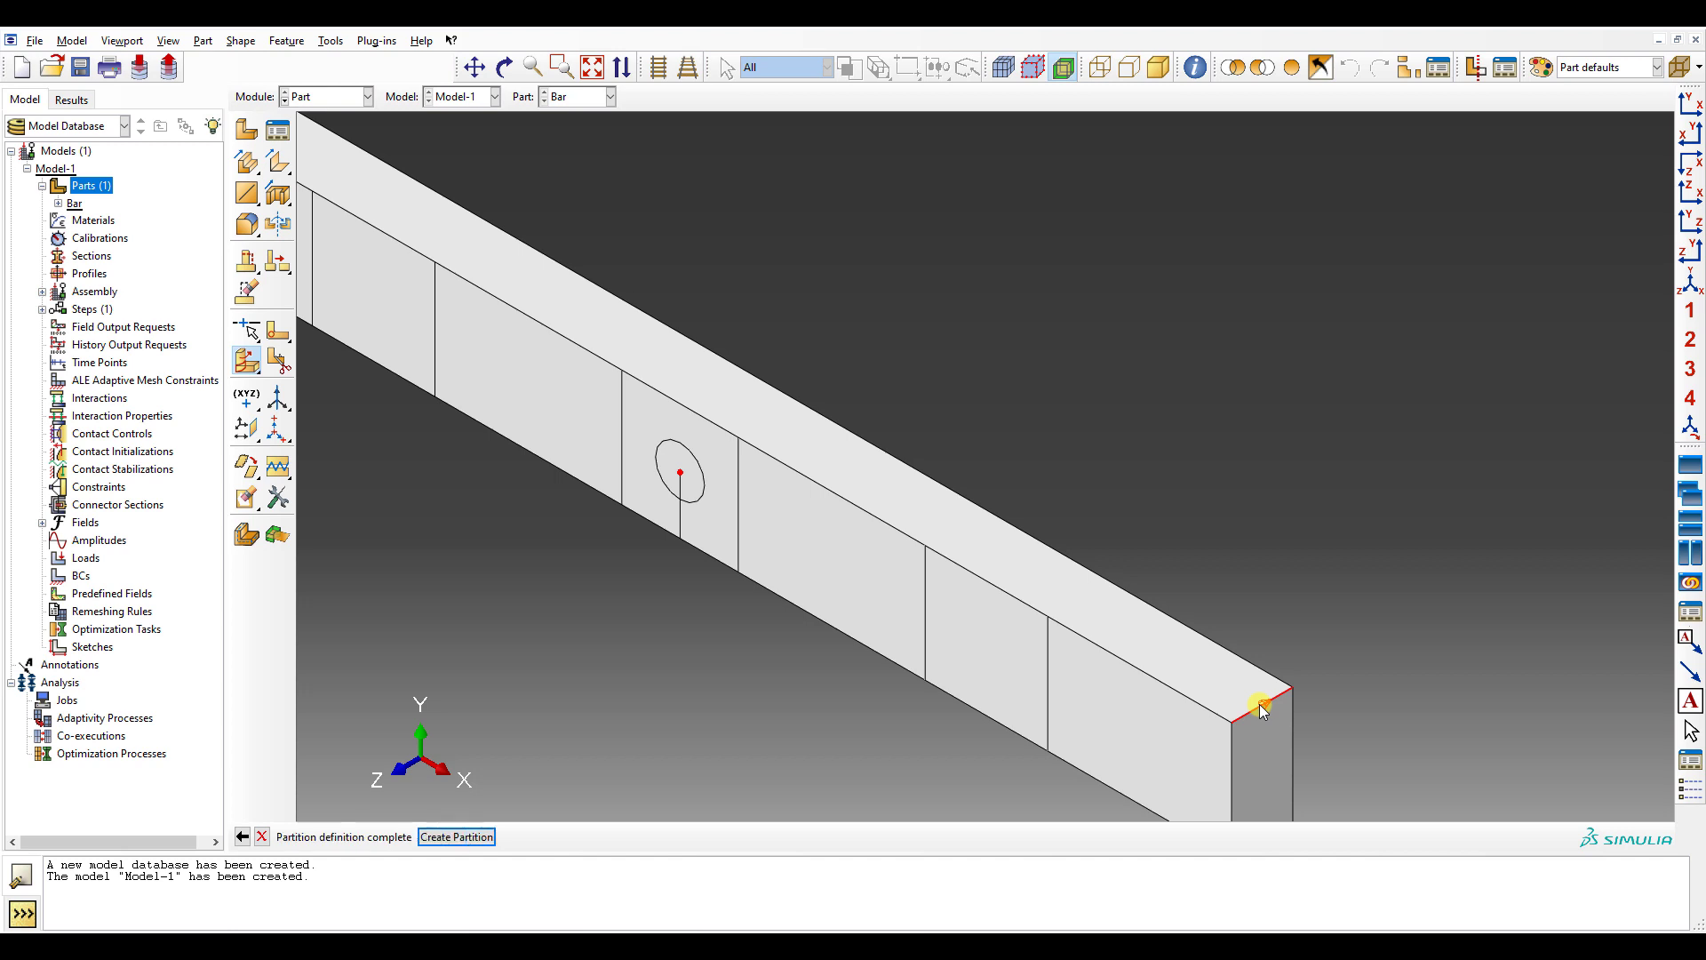
{"action": "middle_click", "coordinate": [1260, 704]}
- Partition the bar's cells by extruding the larger R2 circle around the crack tip along the thickness direction
{"action": "scroll", "coordinate": [1260, 704], "scroll_direction": "up", "scroll_amount": 2}
{"action": "scroll", "coordinate": [1245, 697], "scroll_direction": "down", "scroll_amount": 2}
{"action": "left_click", "coordinate": [971, 526]}
{"action": "scroll", "coordinate": [971, 525], "scroll_direction": "up", "scroll_amount": 6}
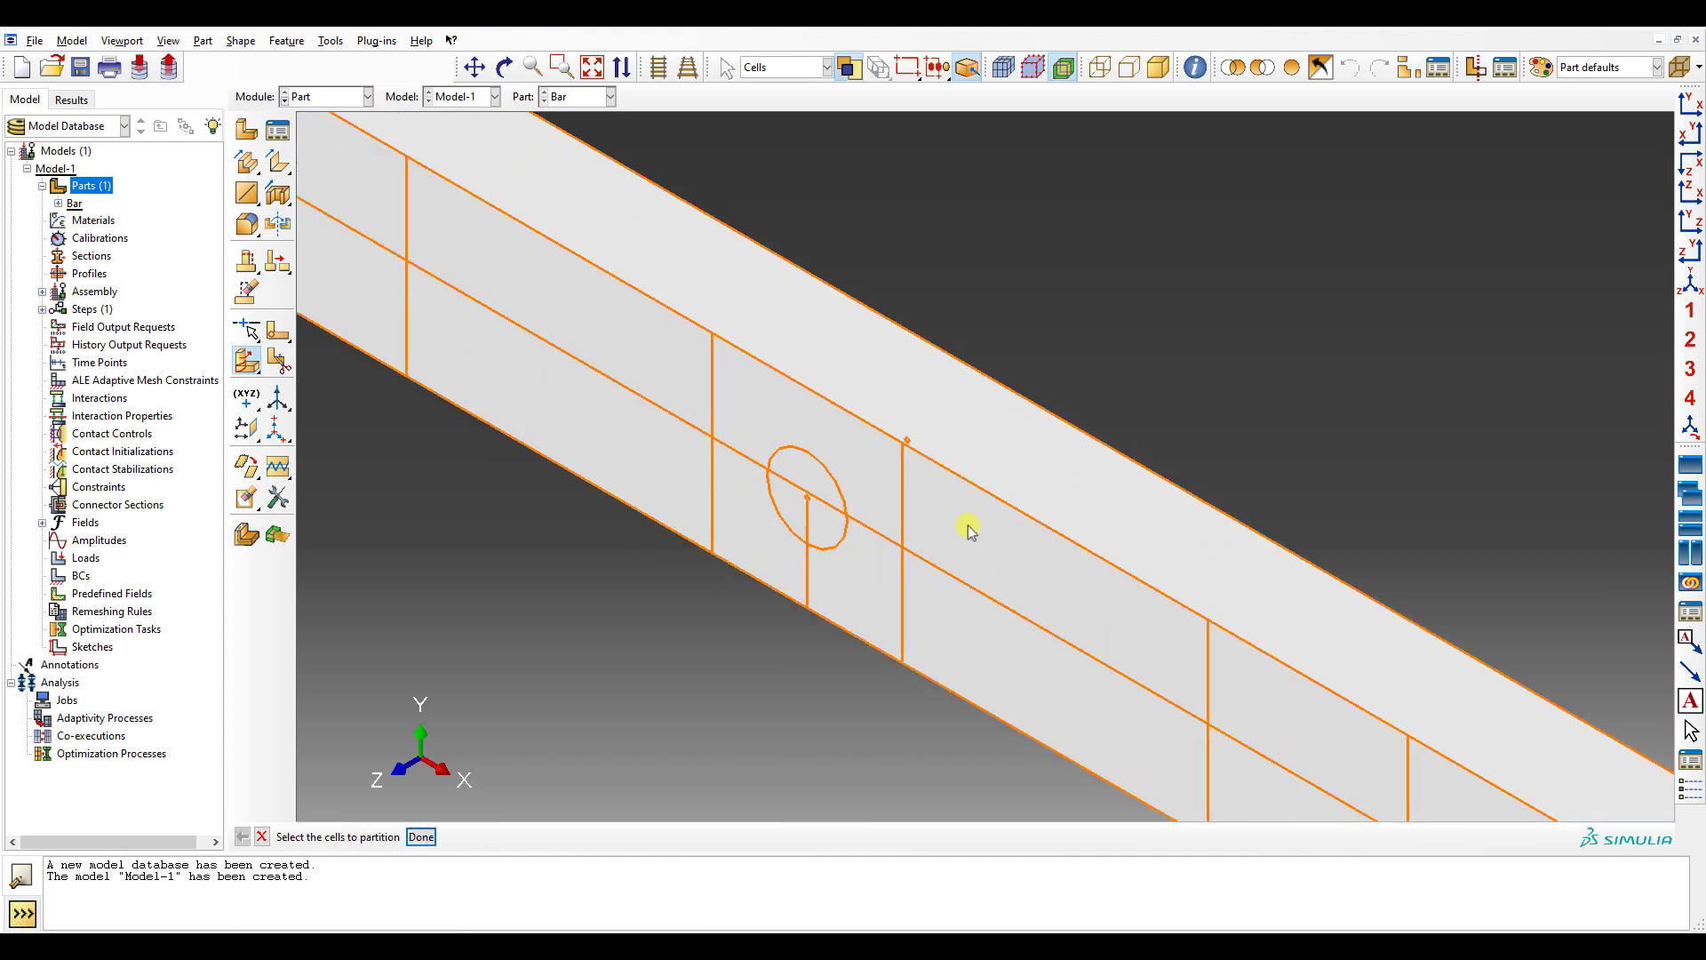
{"action": "scroll", "coordinate": [860, 460], "scroll_direction": "down", "scroll_amount": 6}
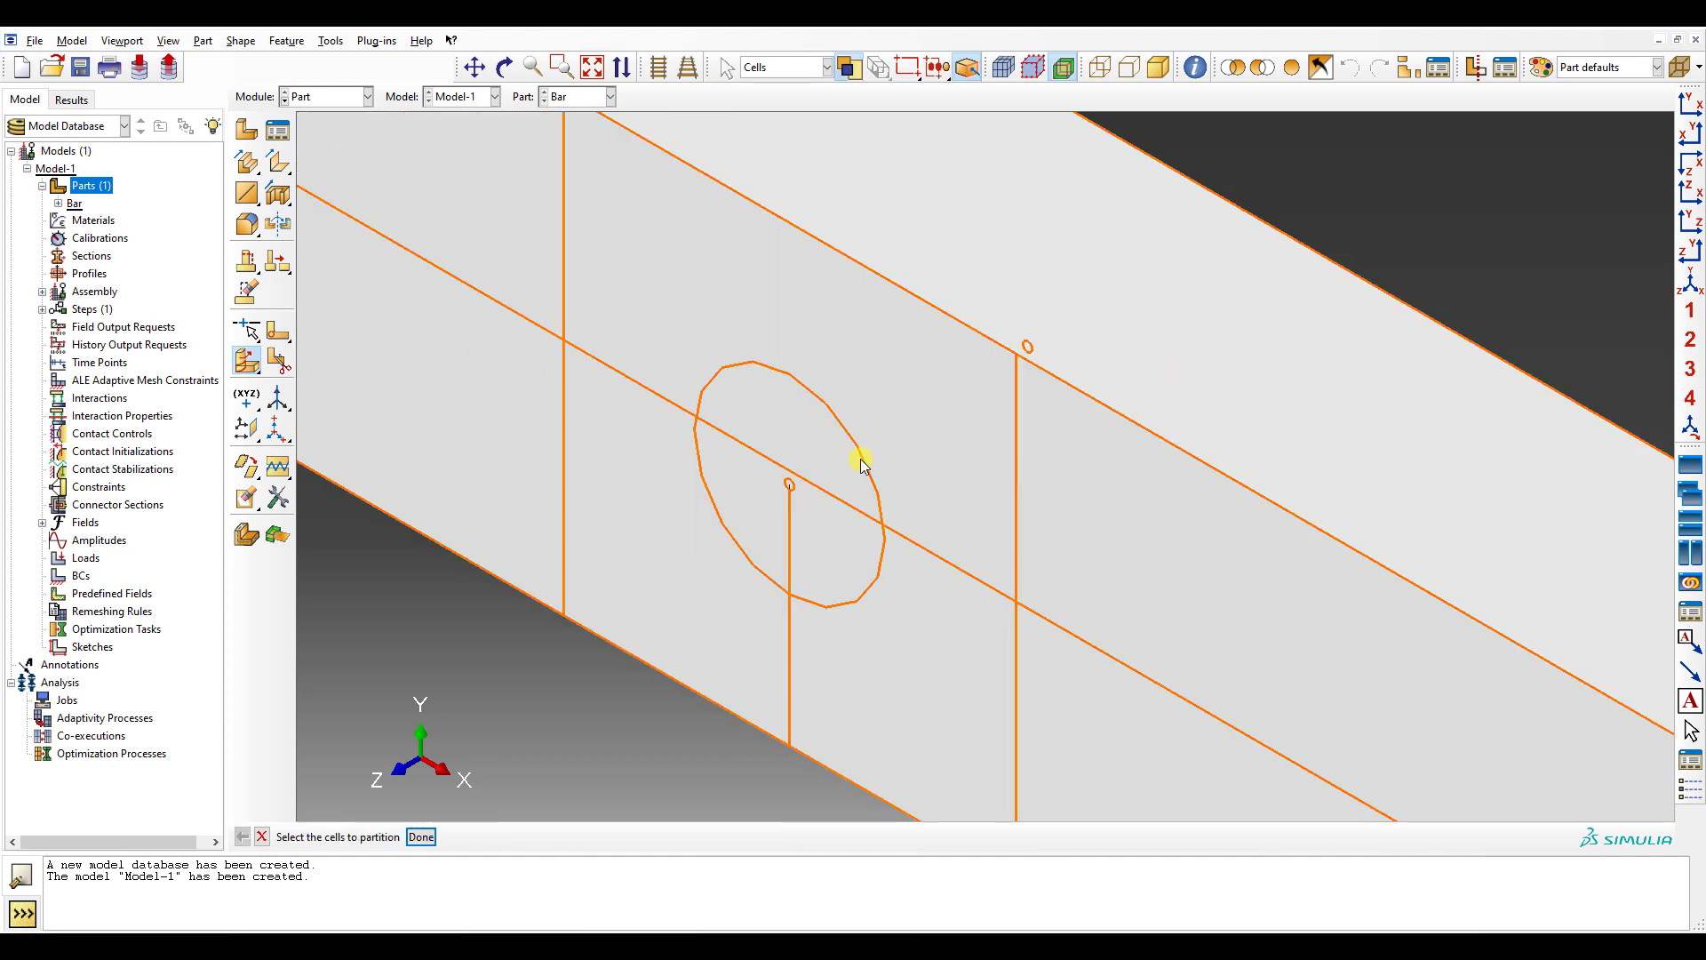
{"action": "left_click_drag", "start_coordinate": [725, 270], "coordinate": [969, 637]}
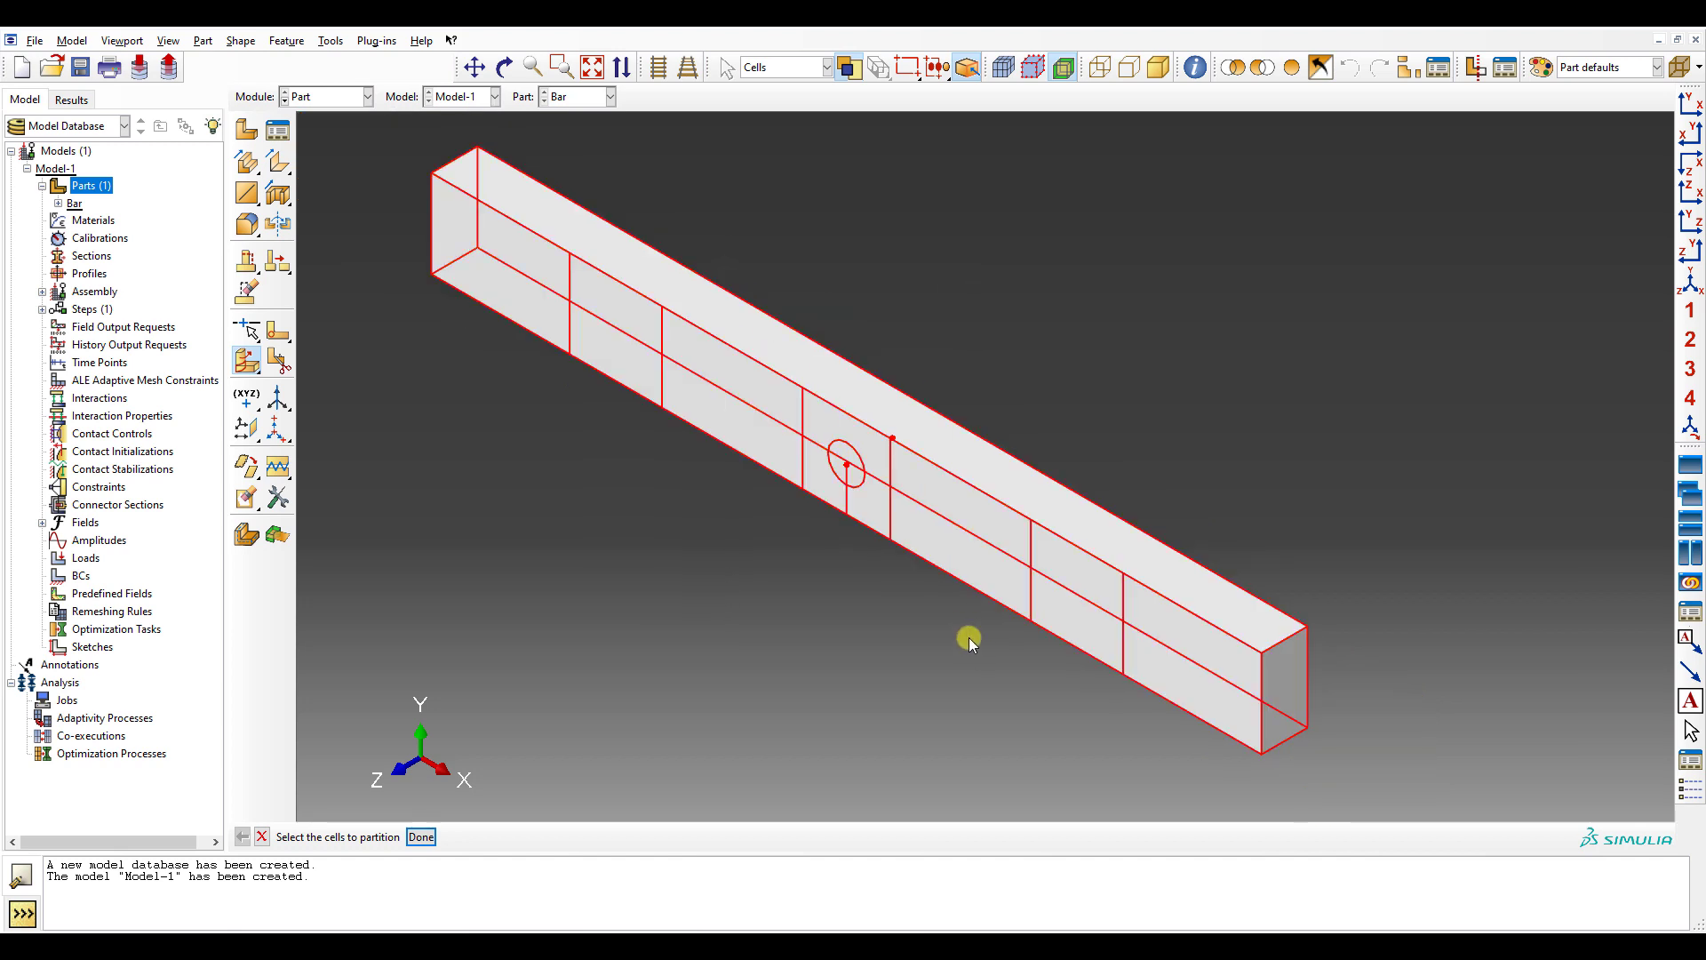
{"action": "middle_click", "coordinate": [968, 637]}
{"action": "left_click", "coordinate": [644, 836]}
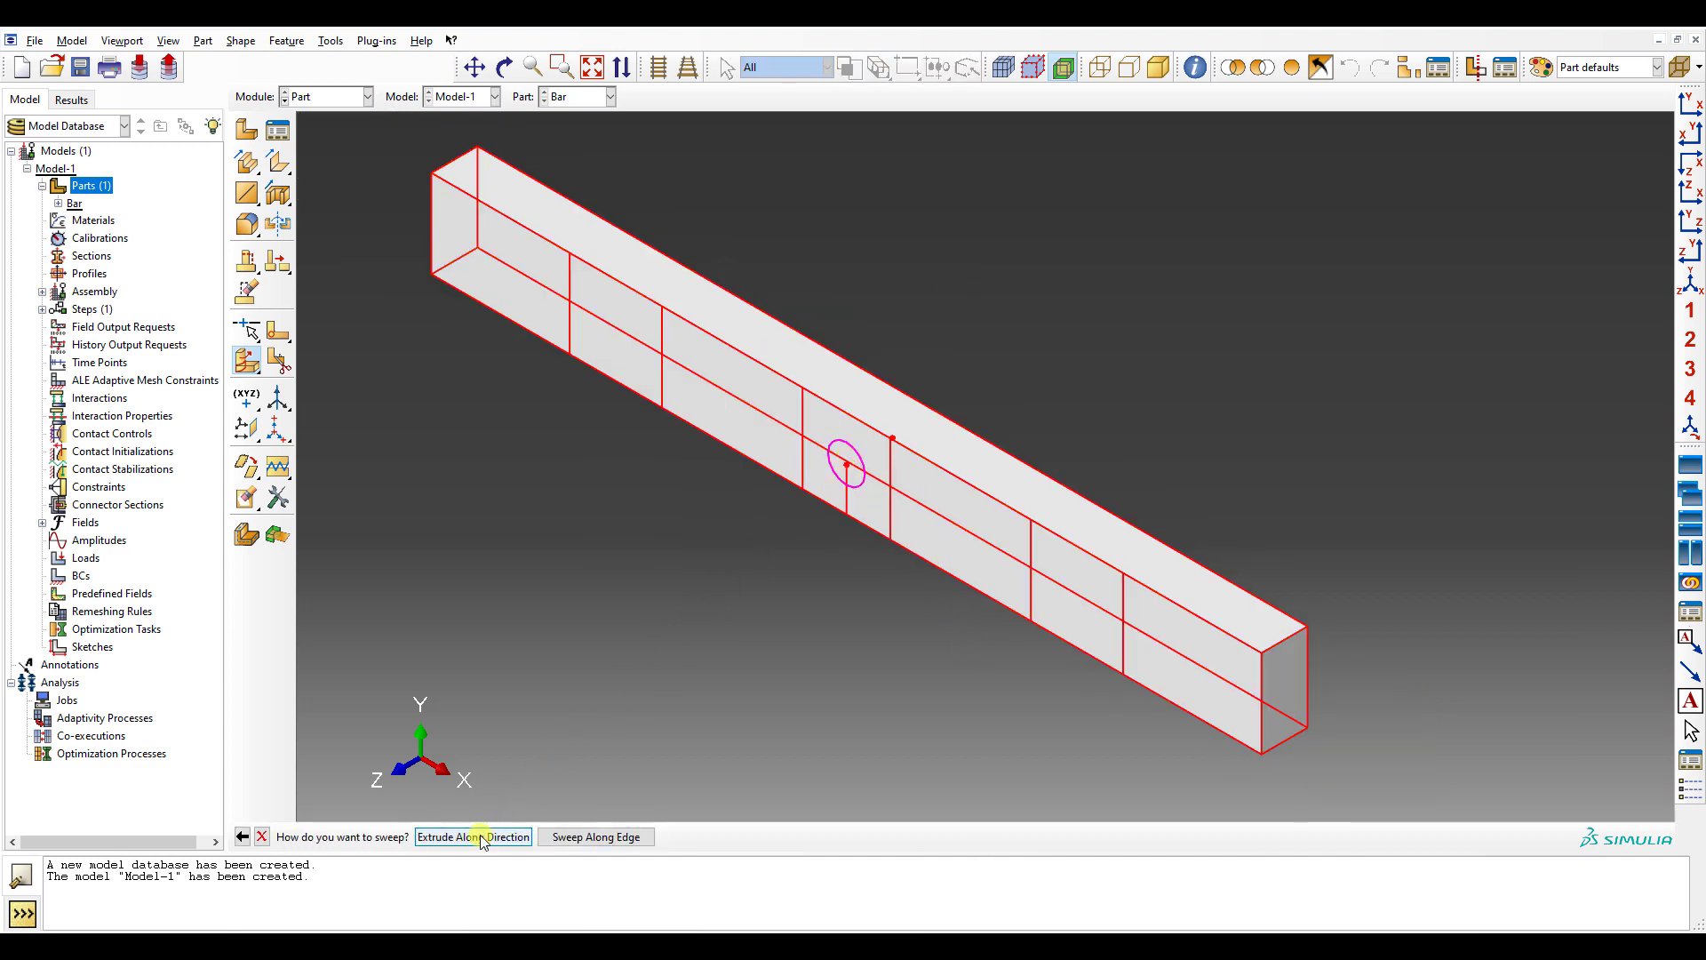
{"action": "left_click", "coordinate": [487, 834]}
{"action": "left_click", "coordinate": [1272, 652]}
{"action": "middle_click", "coordinate": [1276, 640]}
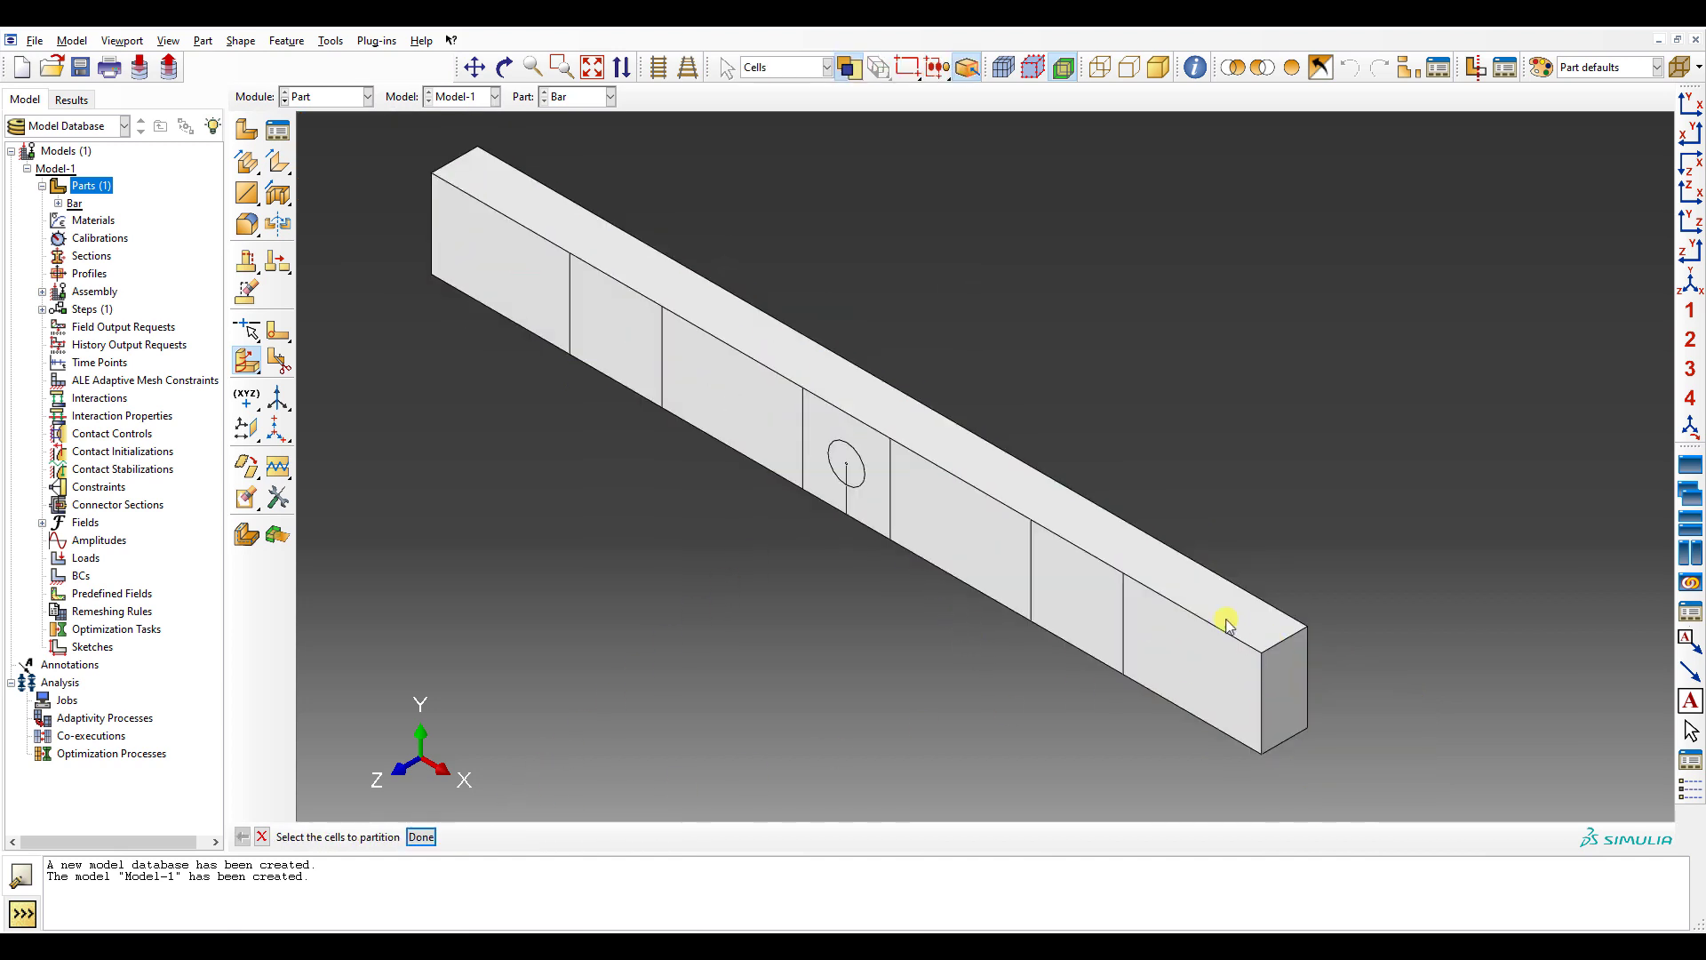
{"action": "scroll", "coordinate": [1015, 619], "scroll_direction": "down", "scroll_amount": 2}
{"action": "left_click", "coordinate": [636, 337]}
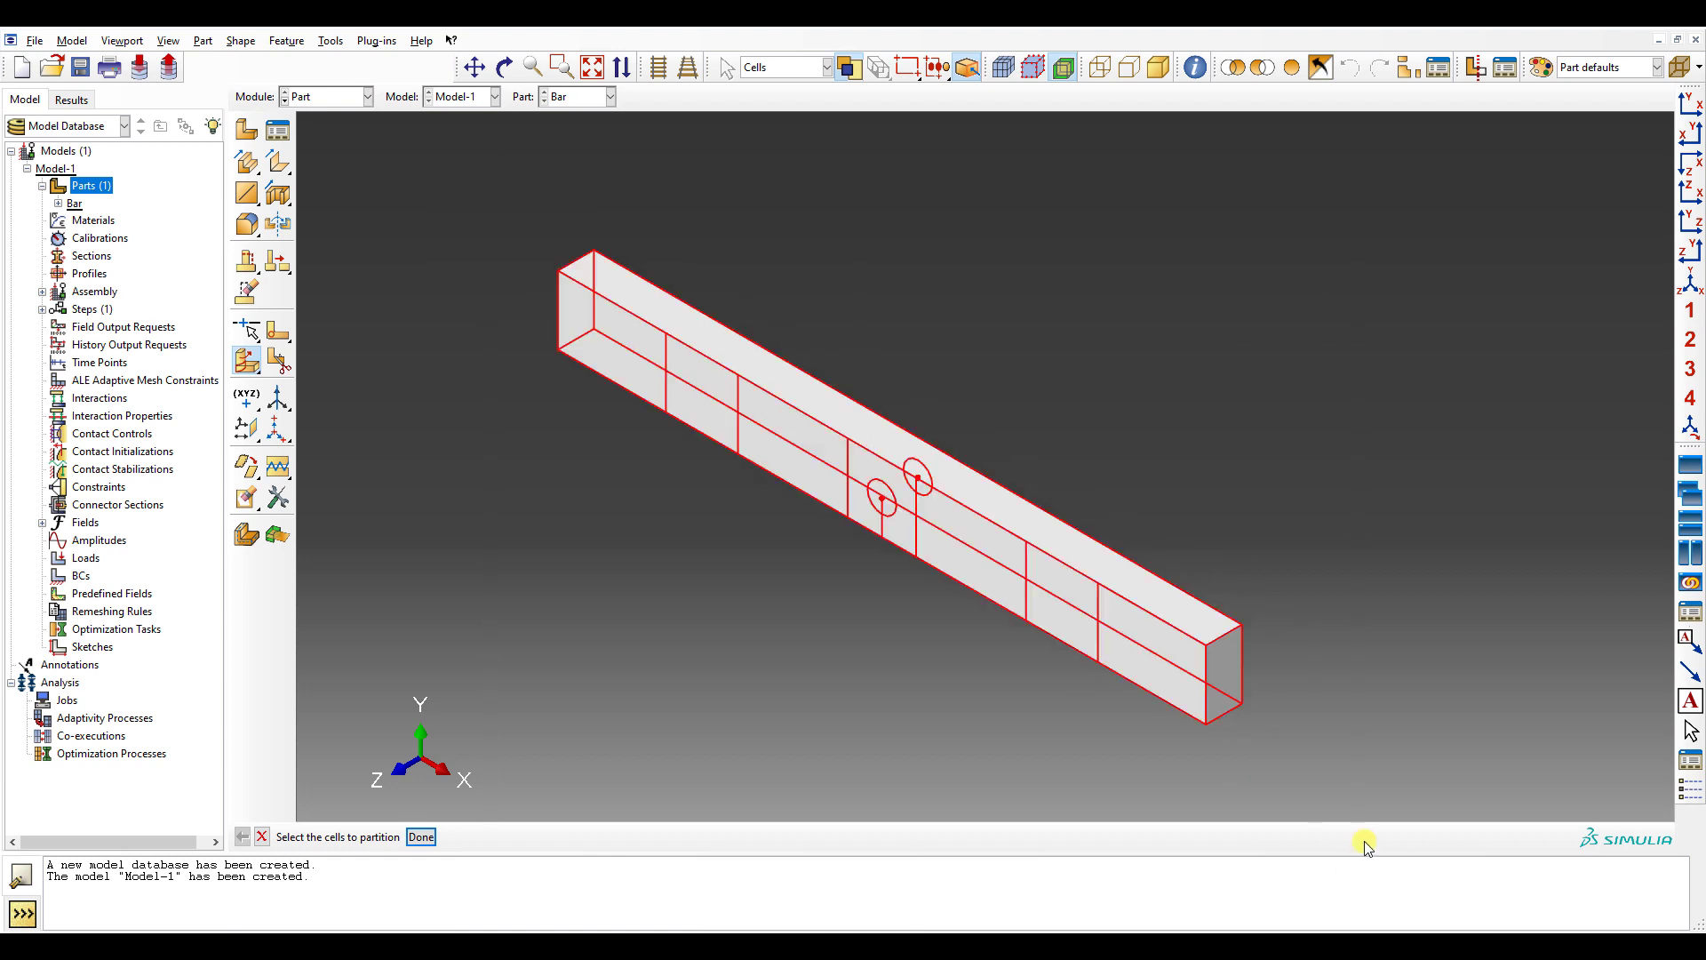
{"action": "scroll", "coordinate": [936, 504], "scroll_direction": "up", "scroll_amount": 2}
{"action": "middle_click", "coordinate": [936, 504]}
{"action": "scroll", "coordinate": [936, 504], "scroll_direction": "up", "scroll_amount": 2}
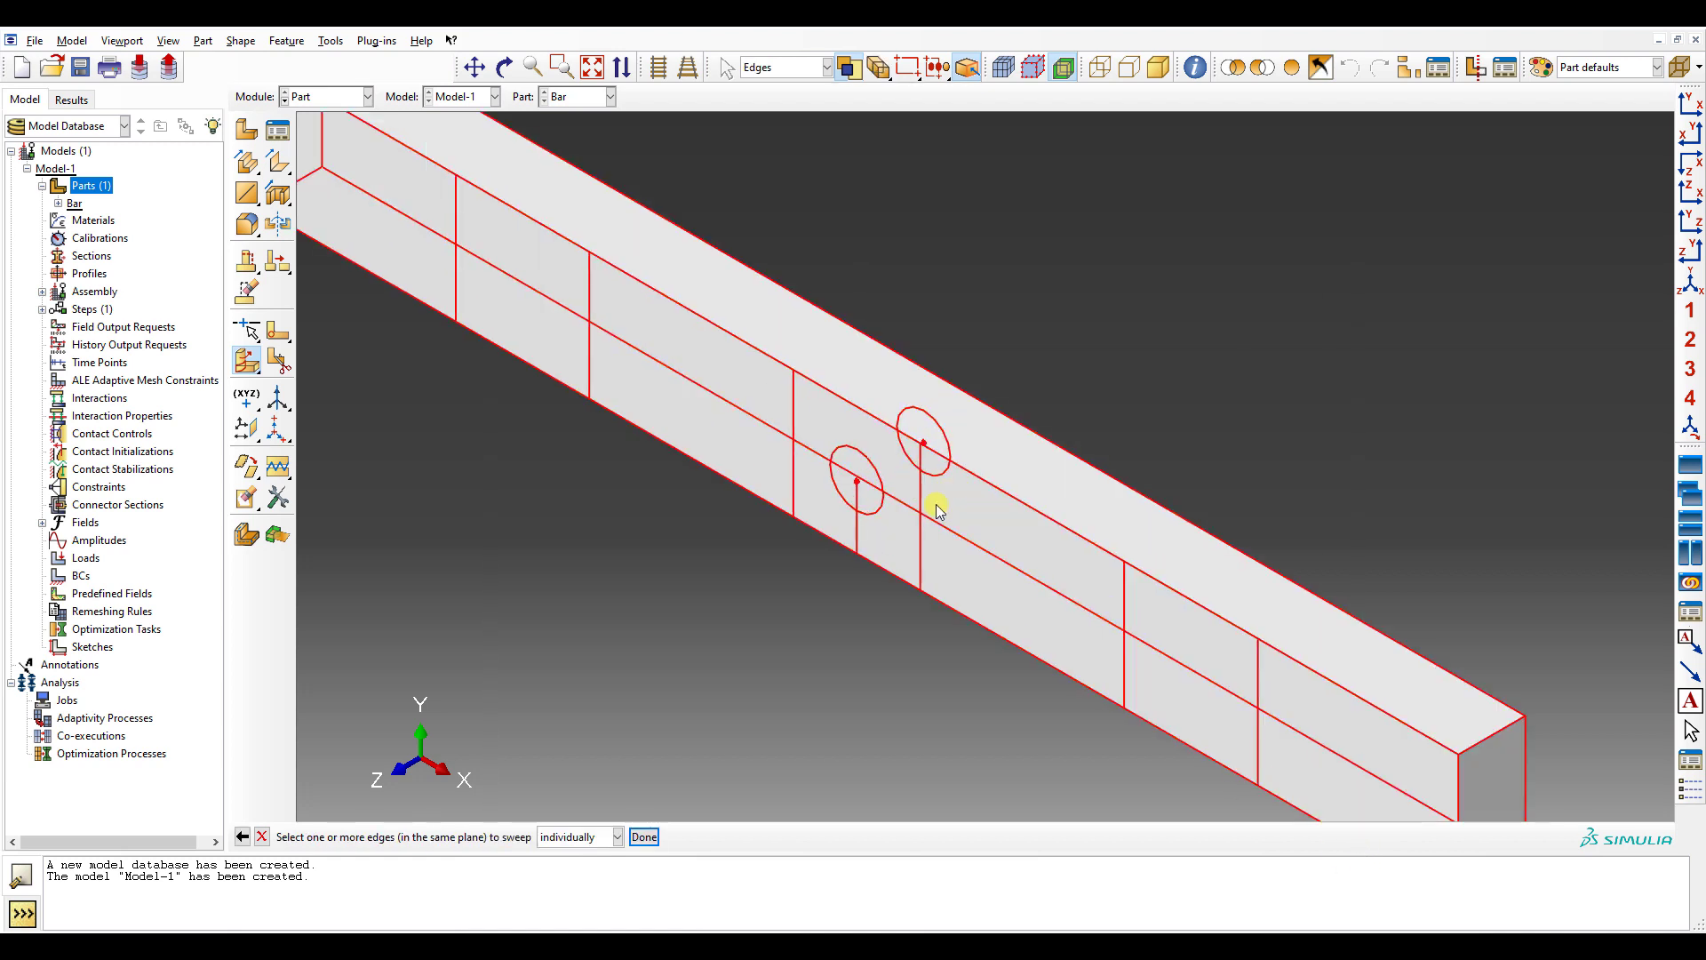
{"action": "scroll", "coordinate": [938, 509], "scroll_direction": "down", "scroll_amount": 2}
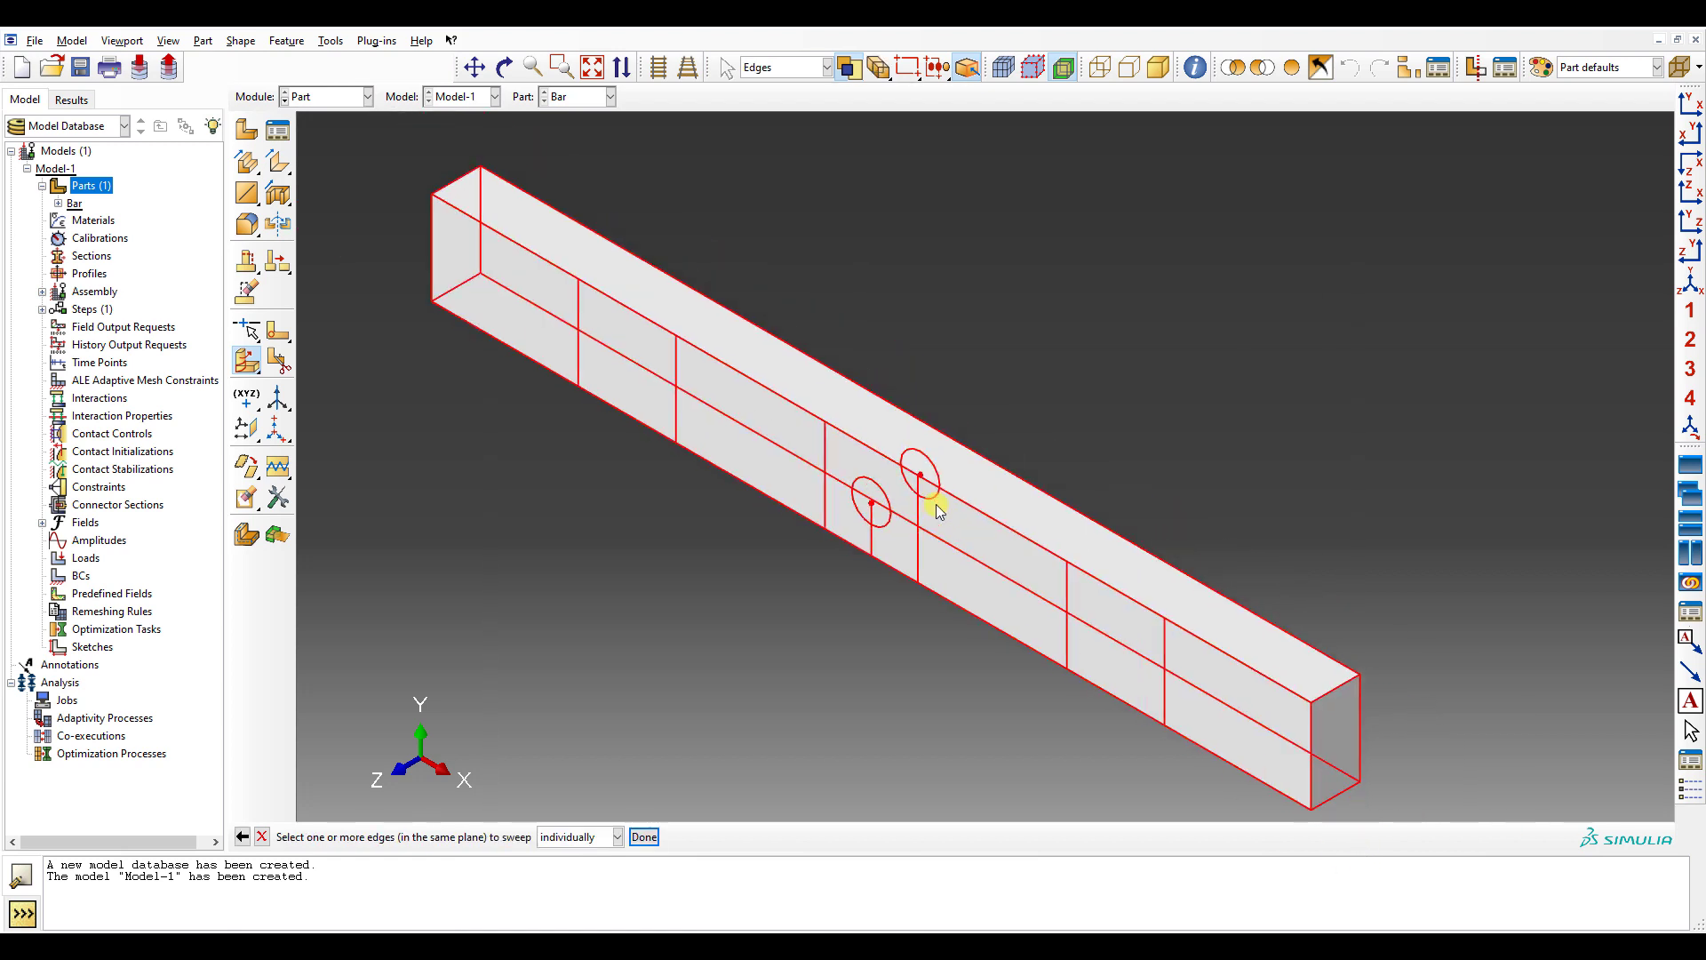
{"action": "left_click", "coordinate": [242, 836]}
{"action": "left_click_drag", "start_coordinate": [252, 364], "coordinate": [243, 371]}
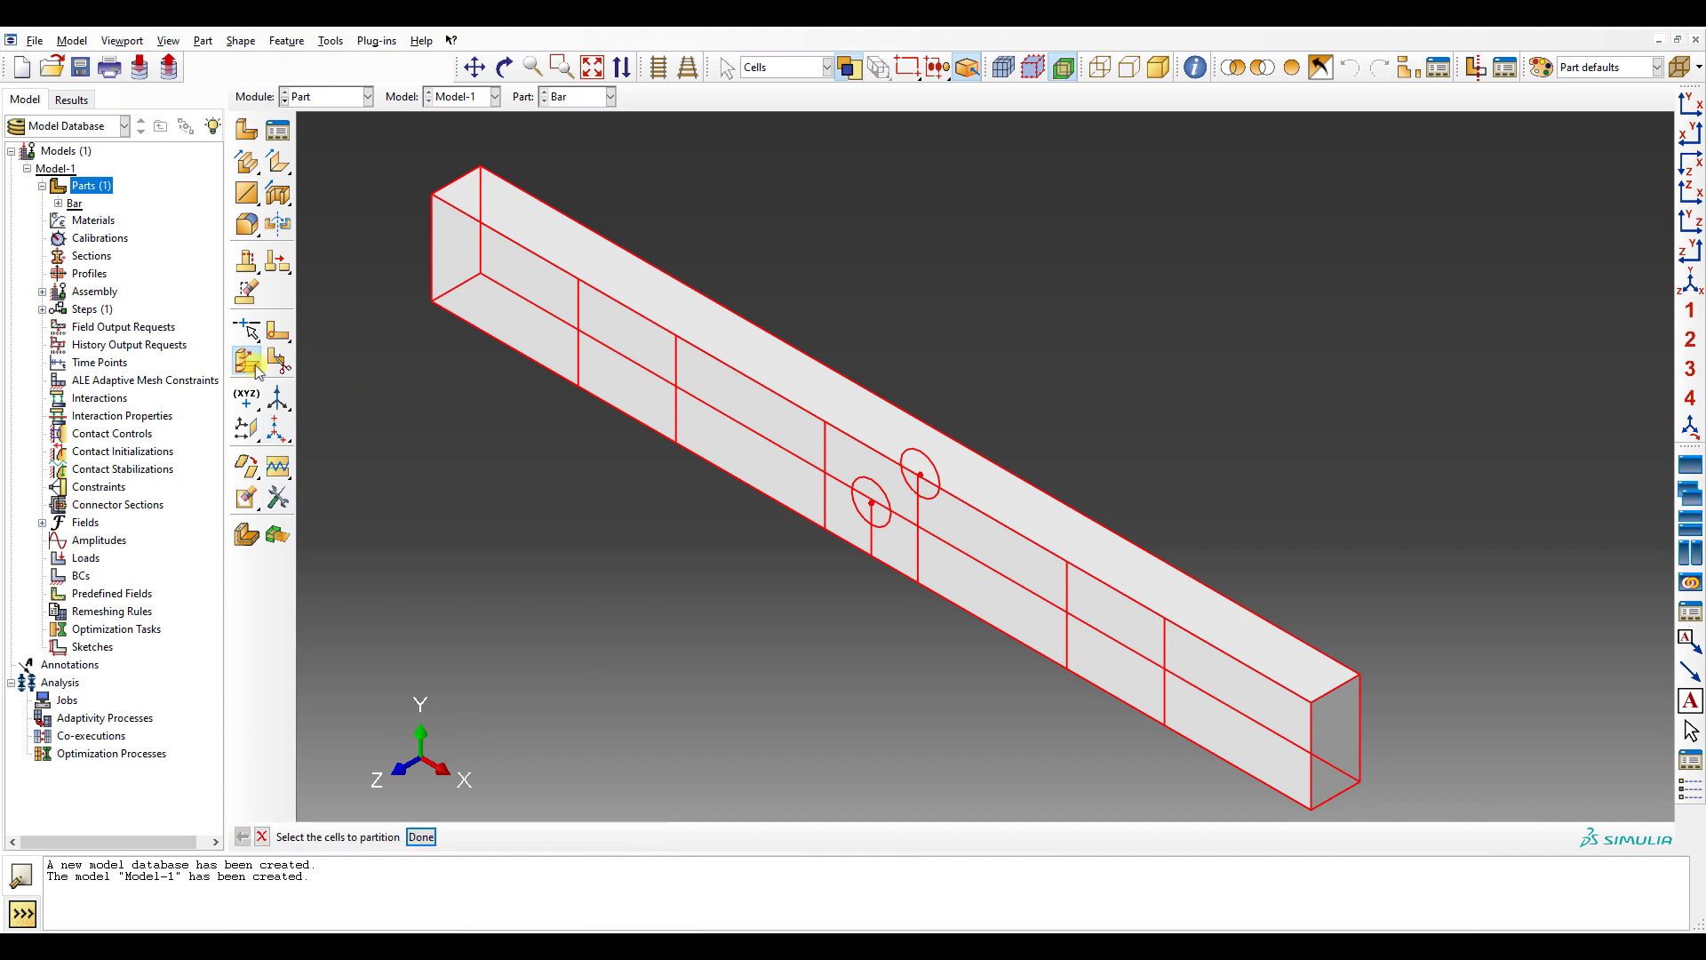
- Partition the bar by extruding the outermost vertical line on the -X side through the thickness
{"action": "left_click", "coordinate": [545, 343]}
{"action": "middle_click", "coordinate": [654, 343]}
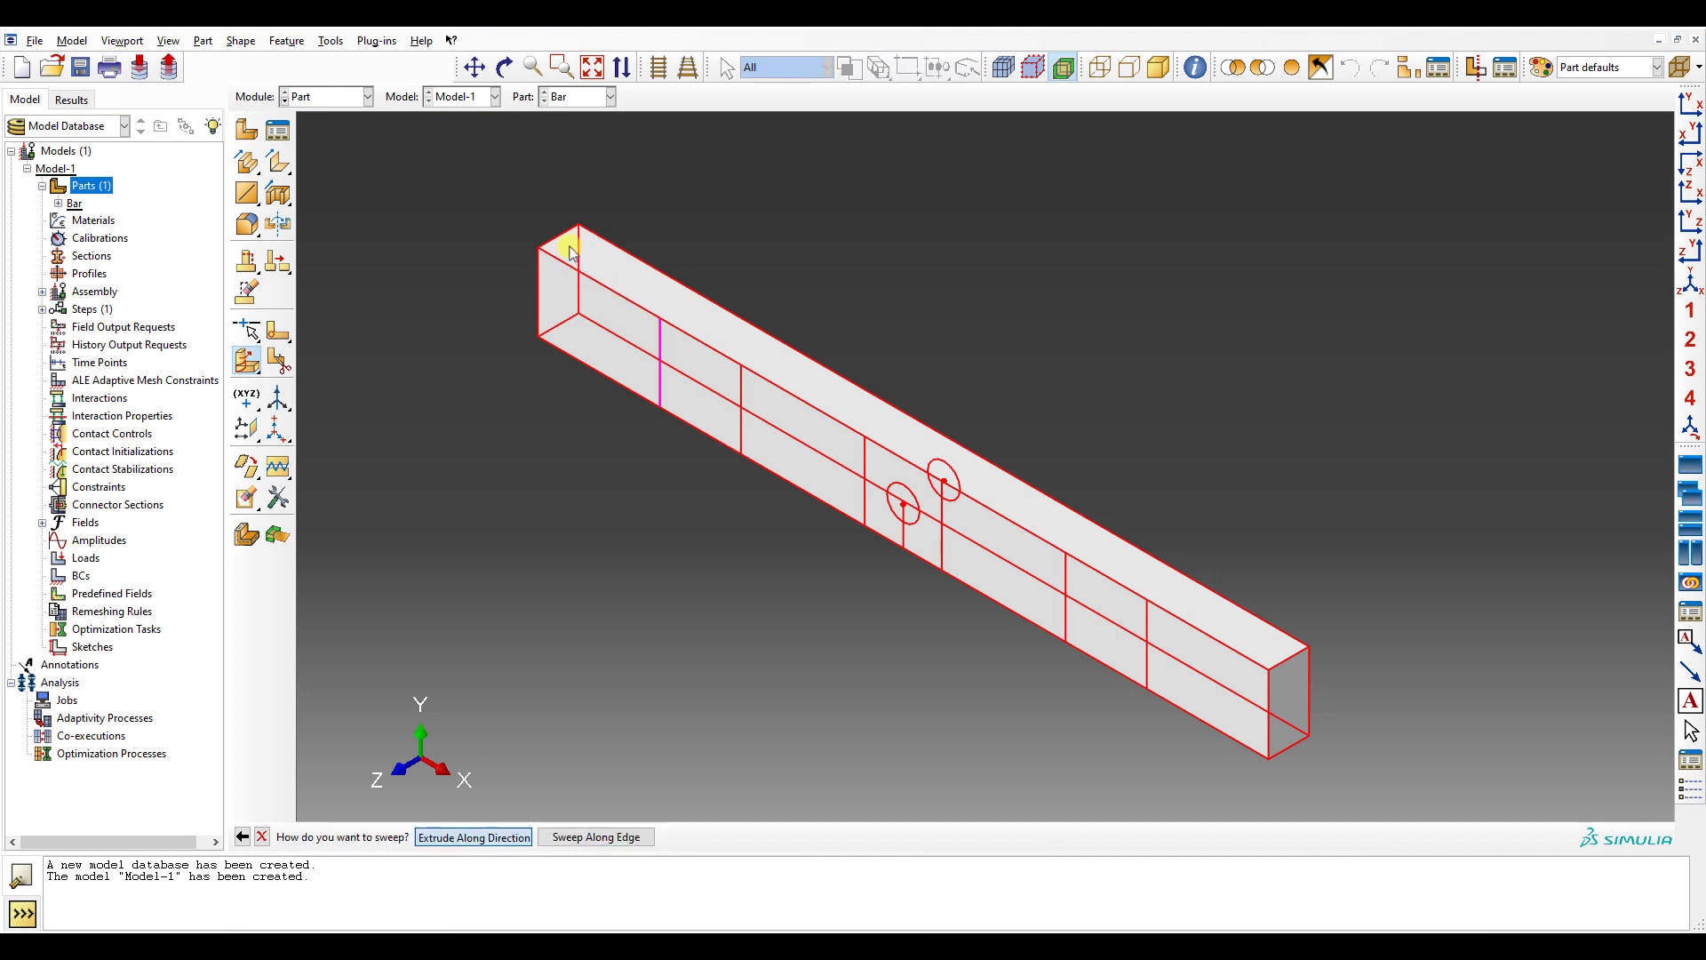
{"action": "middle_click", "coordinate": [564, 240]}
{"action": "left_click", "coordinate": [564, 240]}
{"action": "middle_click", "coordinate": [697, 335]}
- Partition the remaining cell by extruding the inner vertical load line on the -X side through the thickness
{"action": "left_click", "coordinate": [762, 399]}
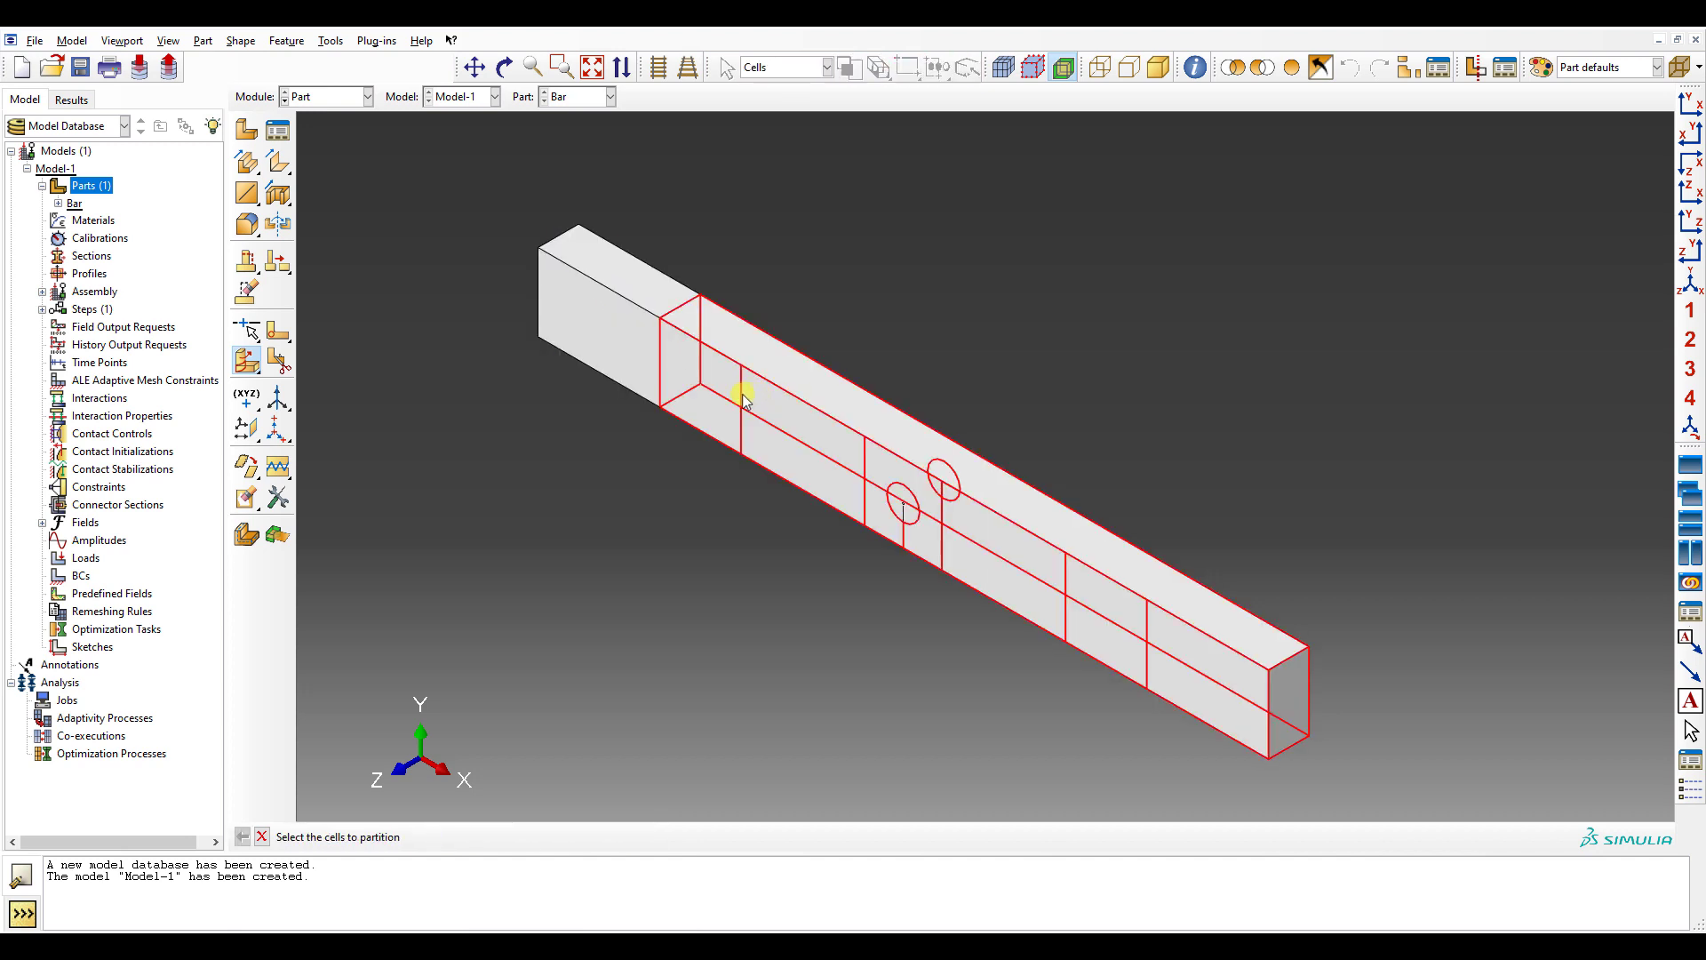
{"action": "middle_click", "coordinate": [743, 385]}
{"action": "left_click", "coordinate": [742, 388]}
{"action": "middle_click", "coordinate": [711, 347]}
{"action": "left_click", "coordinate": [681, 305]}
{"action": "middle_click", "coordinate": [939, 512]}
- Extrude the -X side of the central square region through the thickness to partition the remaining cell
{"action": "left_click", "coordinate": [1010, 564]}
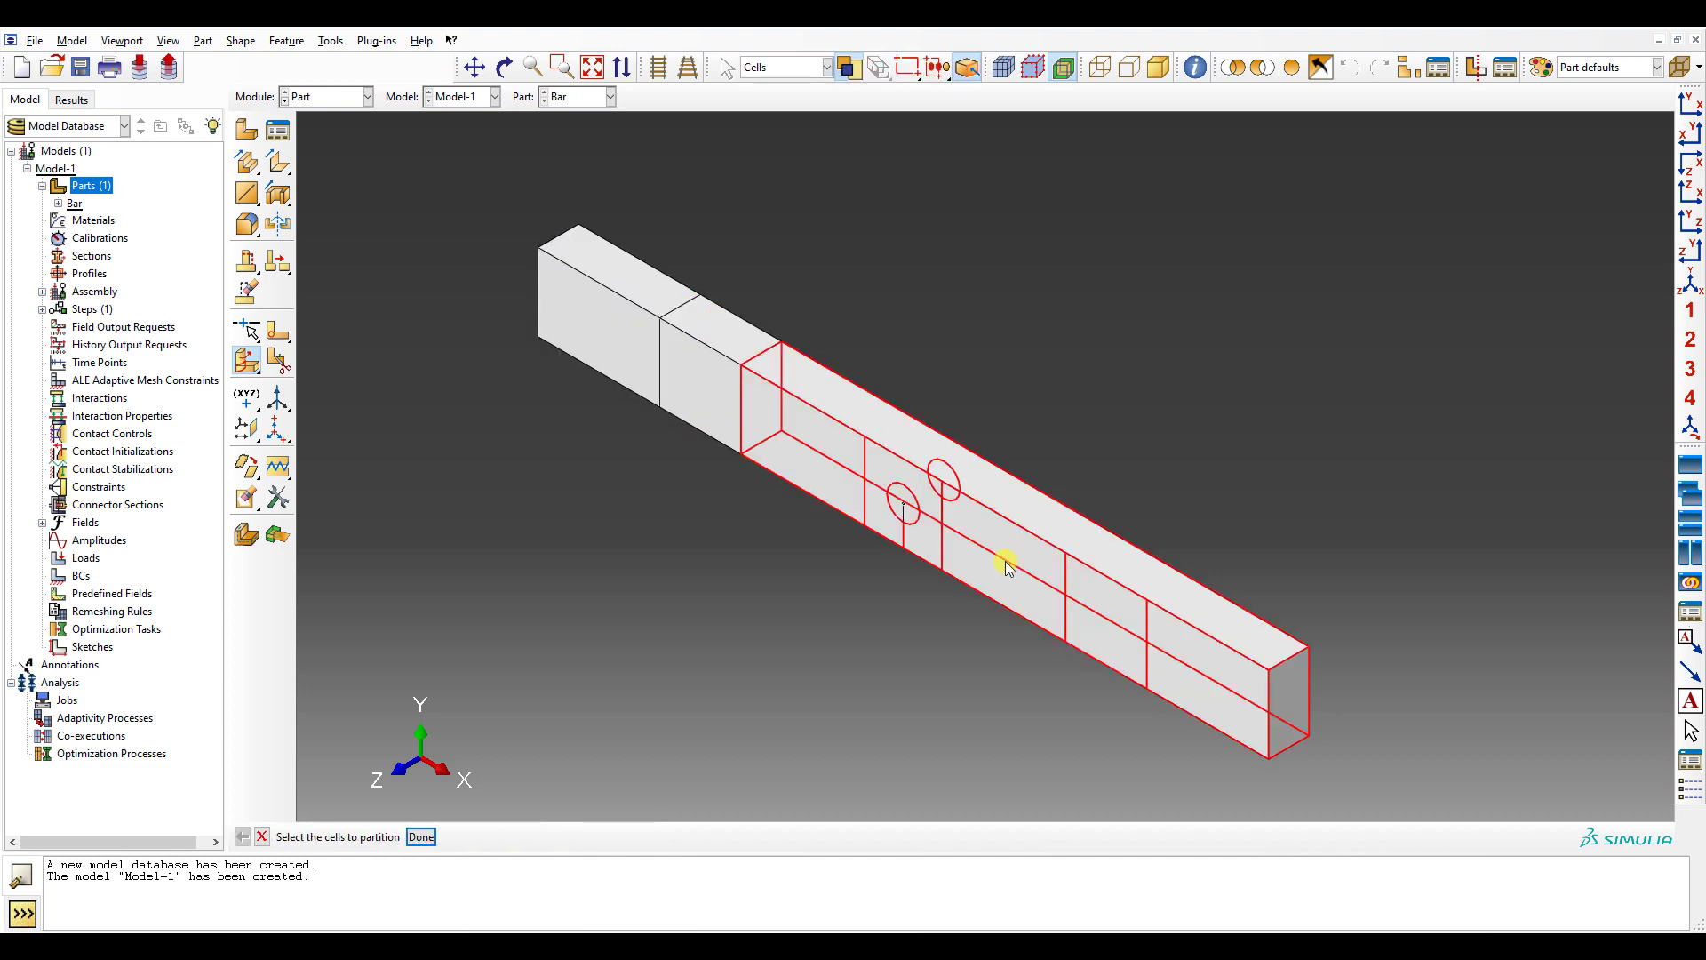
{"action": "middle_click", "coordinate": [994, 553]}
{"action": "left_click", "coordinate": [864, 459]}
{"action": "middle_click", "coordinate": [808, 404]}
{"action": "left_click", "coordinate": [758, 355]}
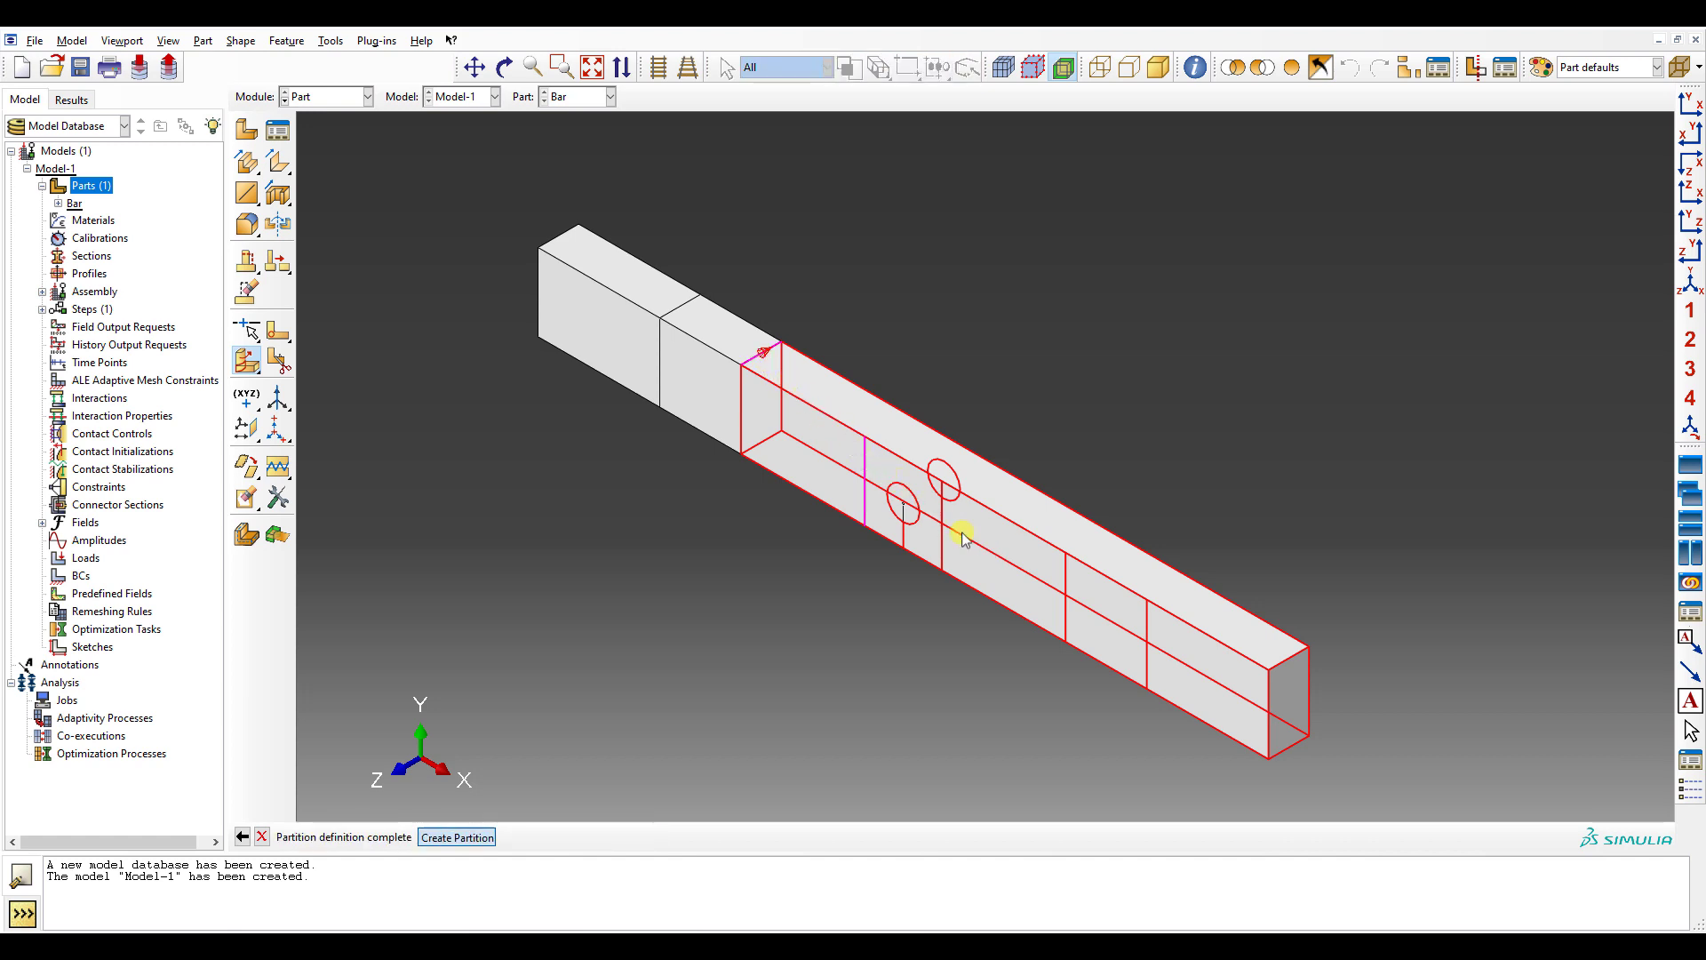
{"action": "middle_click", "coordinate": [964, 538]}
- Extrude the +X side of the central square region through the thickness to partition the adjoining cell
{"action": "left_click", "coordinate": [1003, 571]}
{"action": "middle_click", "coordinate": [945, 513]}
{"action": "middle_click", "coordinate": [890, 433]}
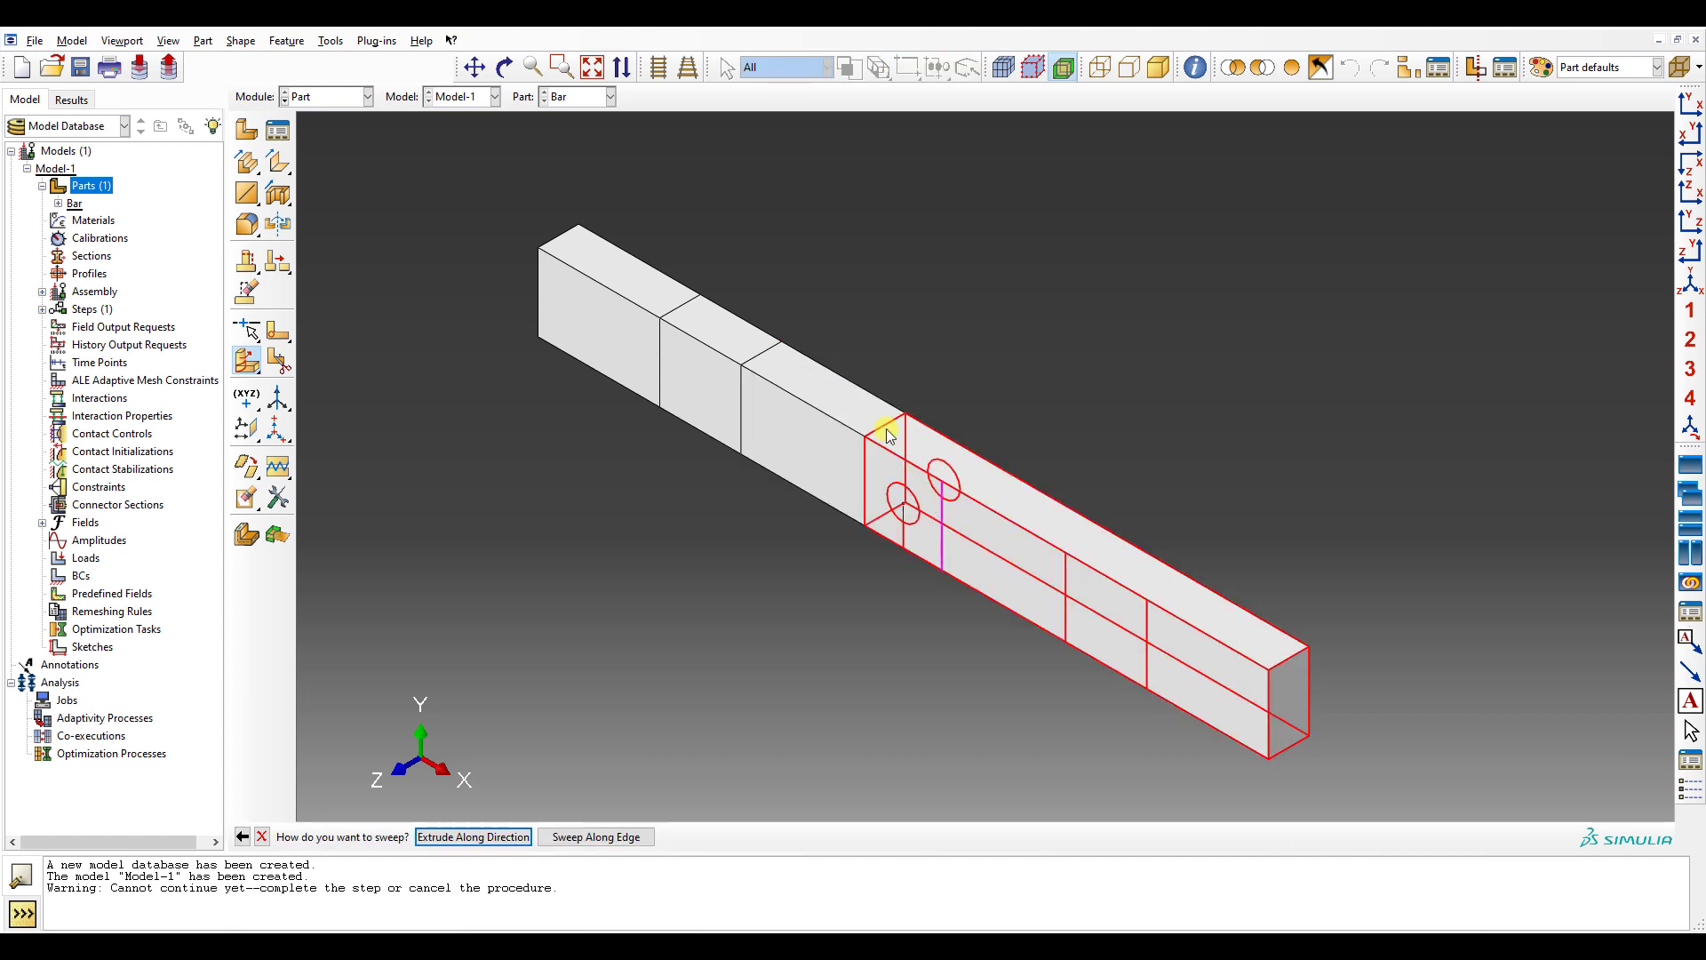
{"action": "middle_click", "coordinate": [887, 429]}
{"action": "left_click", "coordinate": [890, 423]}
{"action": "middle_click", "coordinate": [914, 452]}
{"action": "middle_click", "coordinate": [919, 458]}
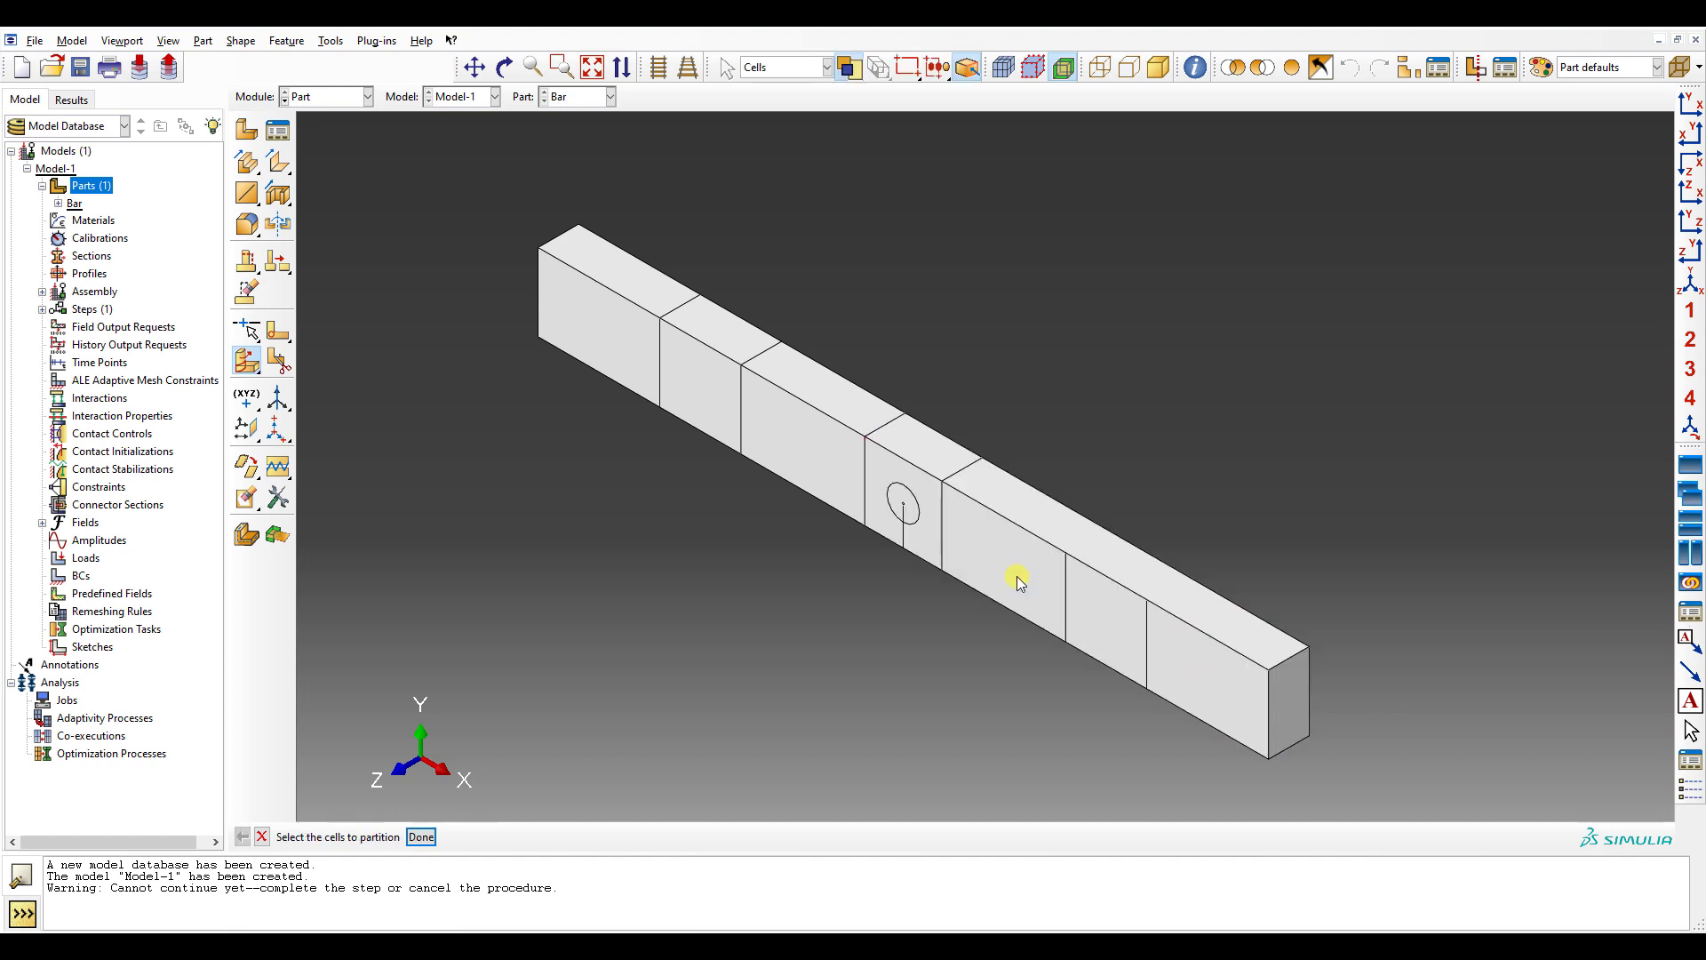
- Partition the +X cell by extruding the inner vertical load line on that side through the thickness
{"action": "left_click", "coordinate": [1018, 581]}
{"action": "middle_click", "coordinate": [1063, 578]}
{"action": "middle_click", "coordinate": [1032, 540]}
{"action": "middle_click", "coordinate": [997, 500]}
{"action": "left_click", "coordinate": [968, 467]}
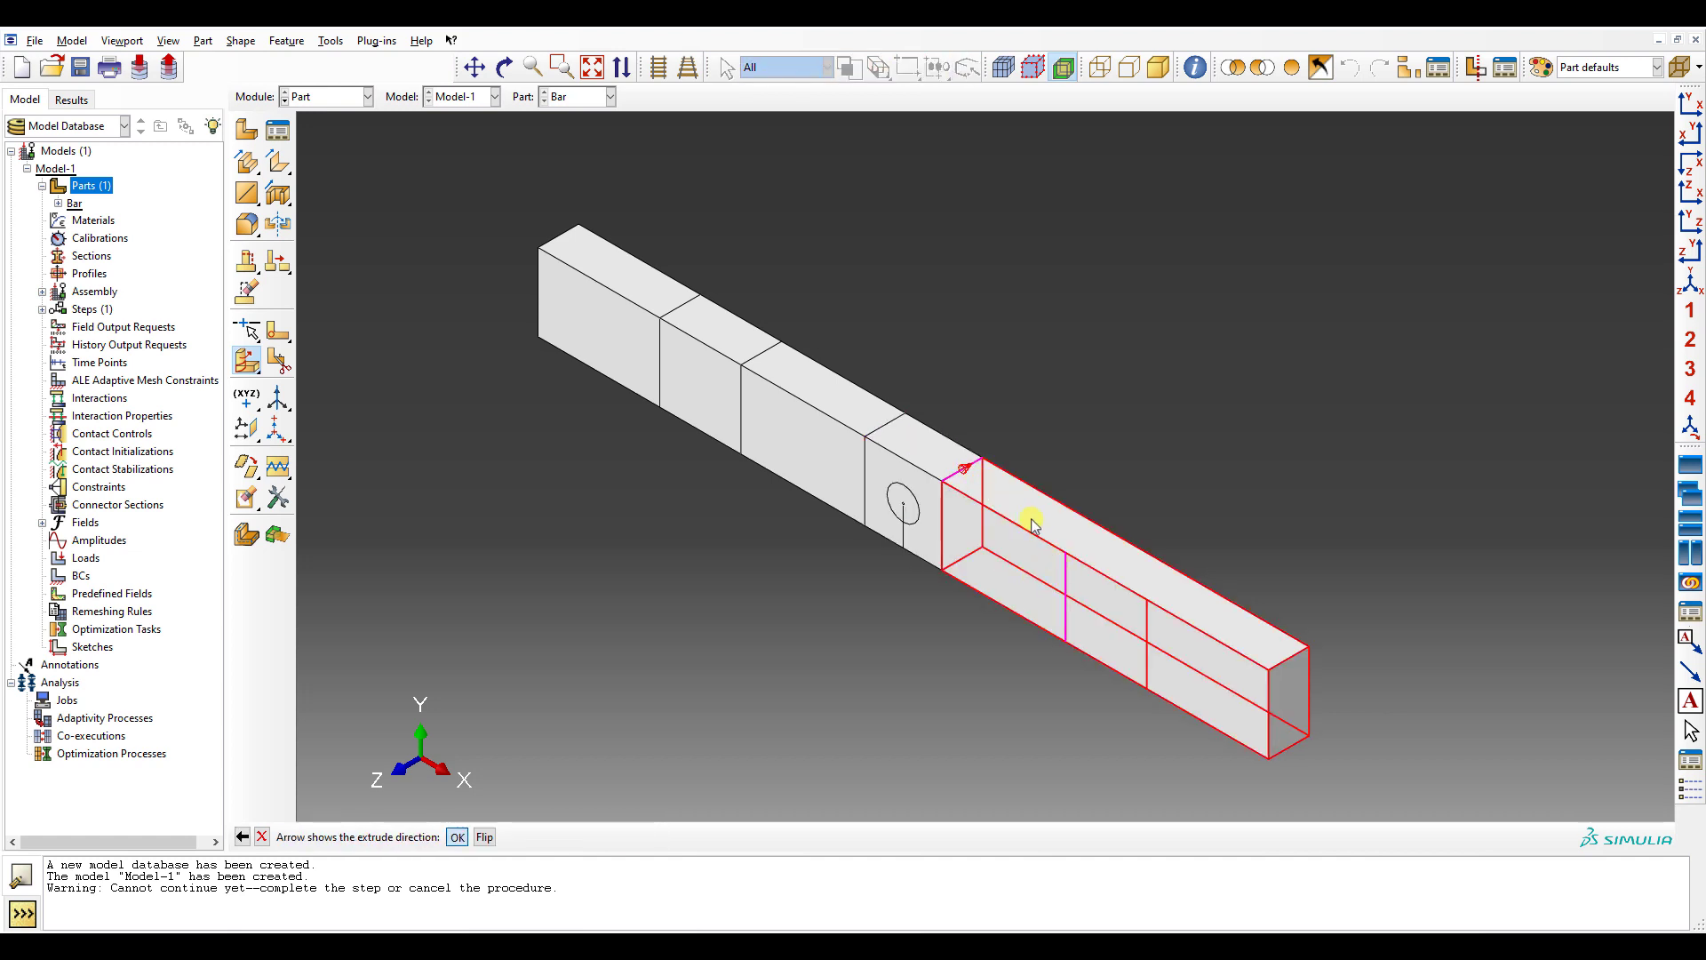
{"action": "middle_click", "coordinate": [1032, 519]}
{"action": "middle_click", "coordinate": [1071, 552]}
- Partition the +X end cell by extruding the outermost vertical line on that side through the thickness
{"action": "left_click", "coordinate": [1192, 648]}
{"action": "middle_click", "coordinate": [1173, 636]}
{"action": "left_click", "coordinate": [1147, 624]}
{"action": "middle_click", "coordinate": [1086, 556]}
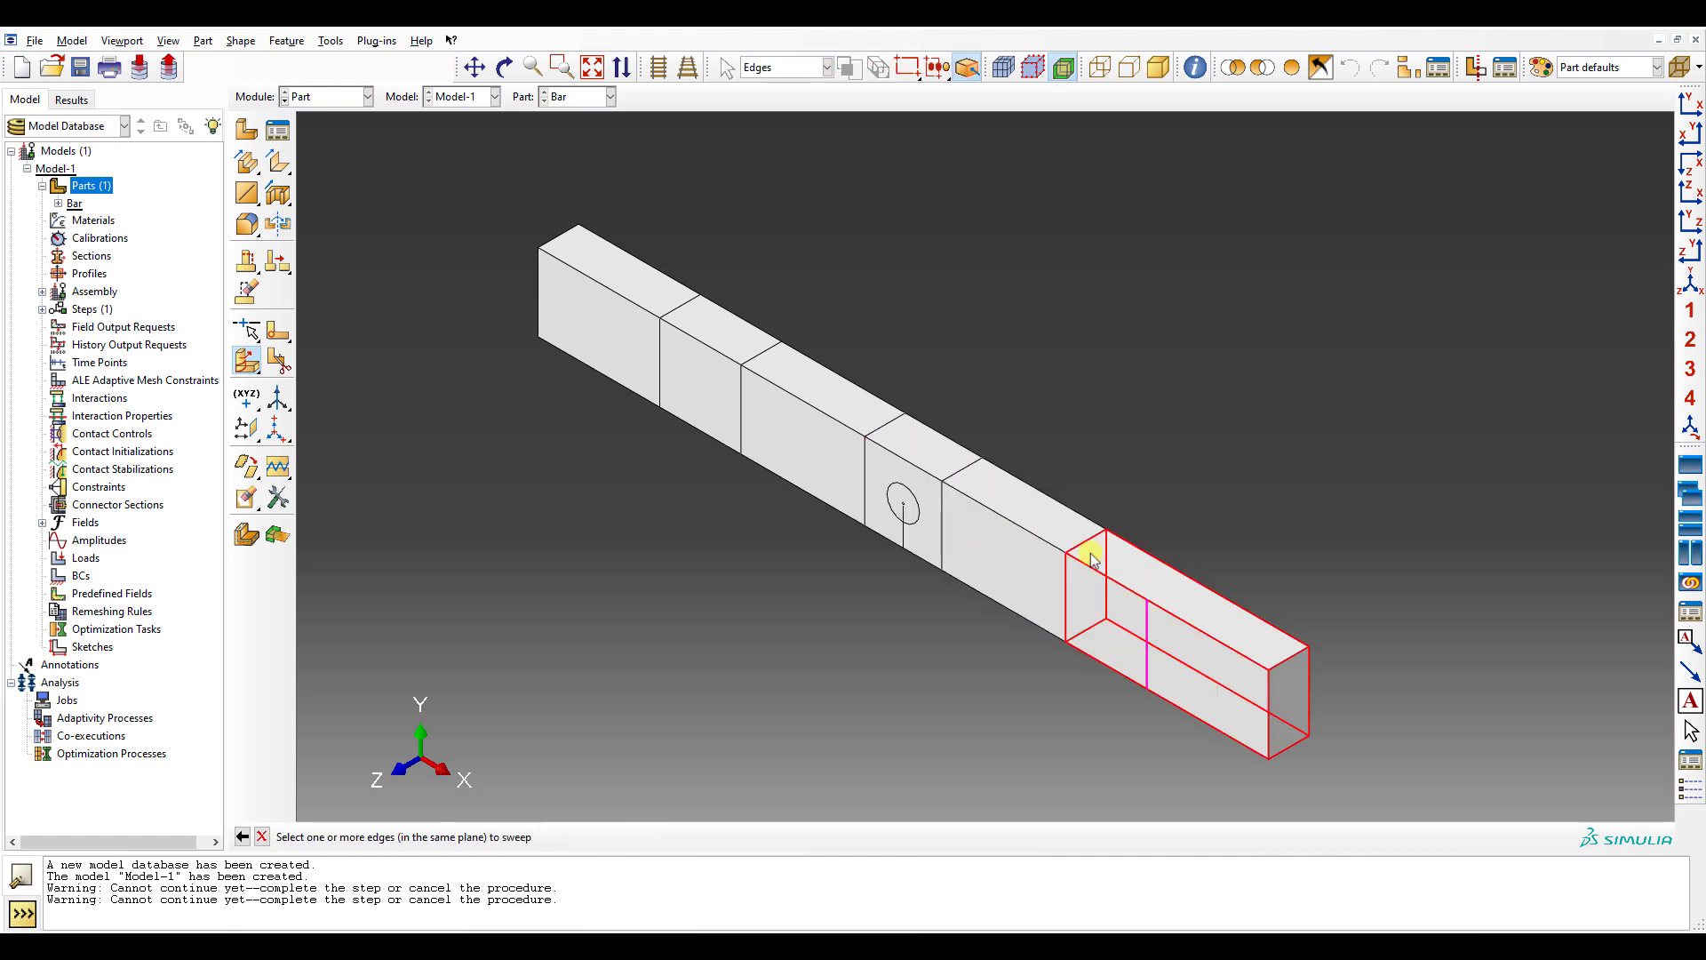
{"action": "middle_click", "coordinate": [1091, 547]}
{"action": "left_click", "coordinate": [1092, 542]}
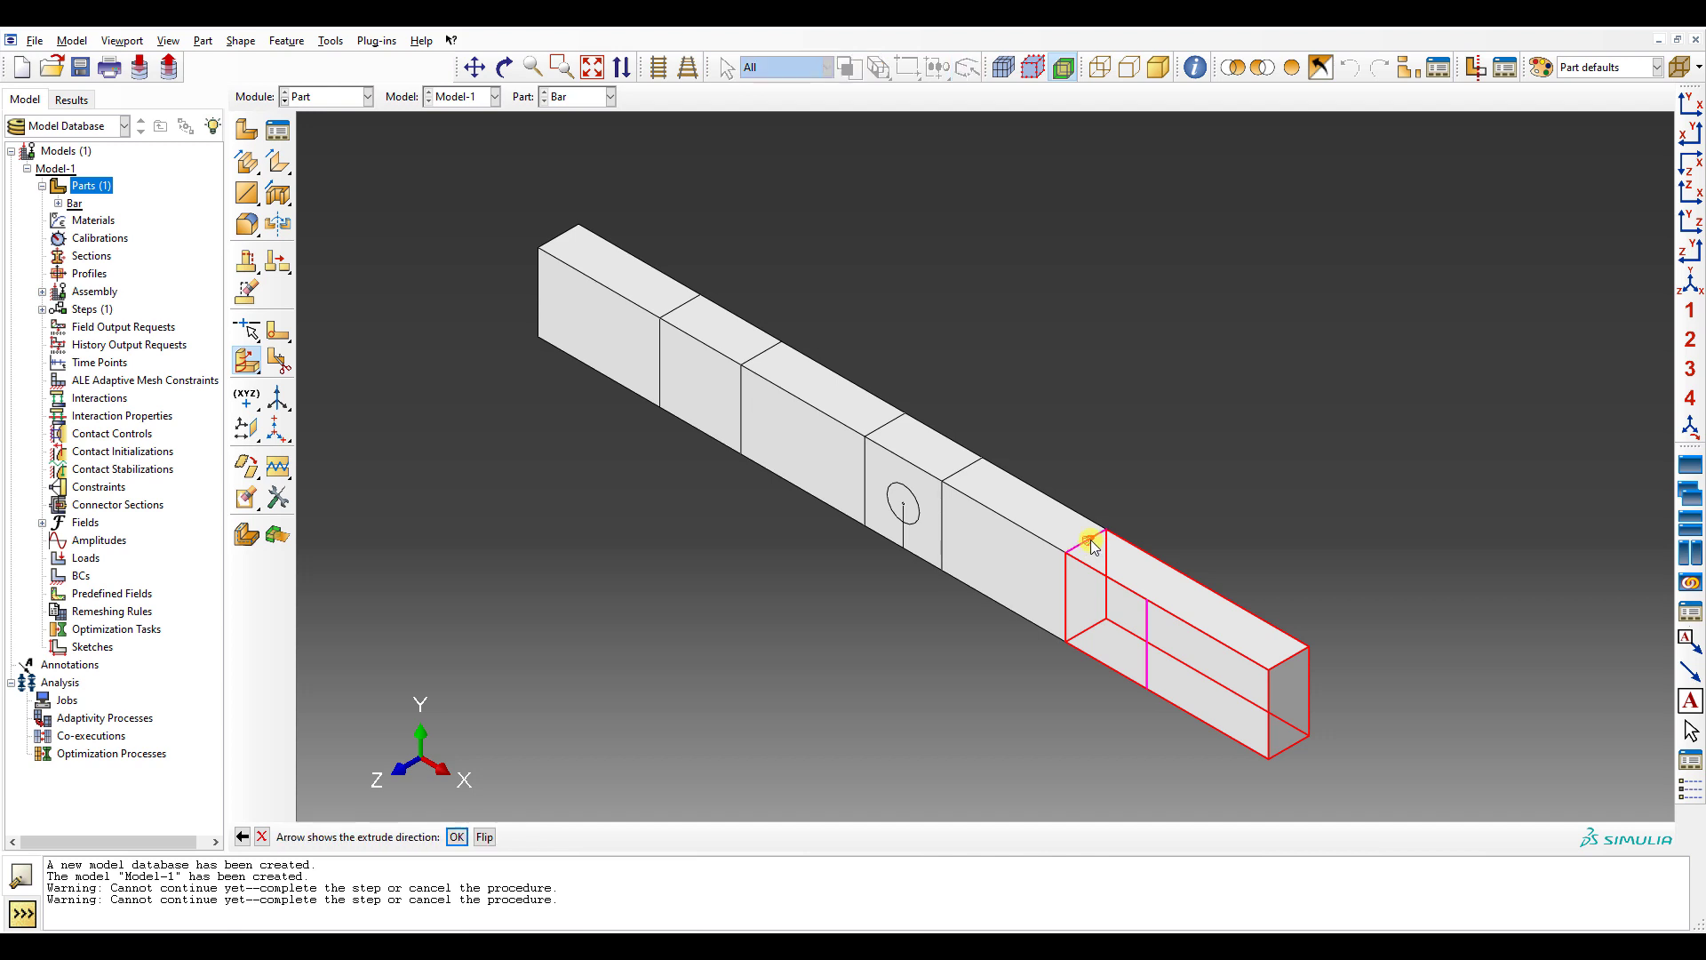
{"action": "middle_click", "coordinate": [1092, 541]}
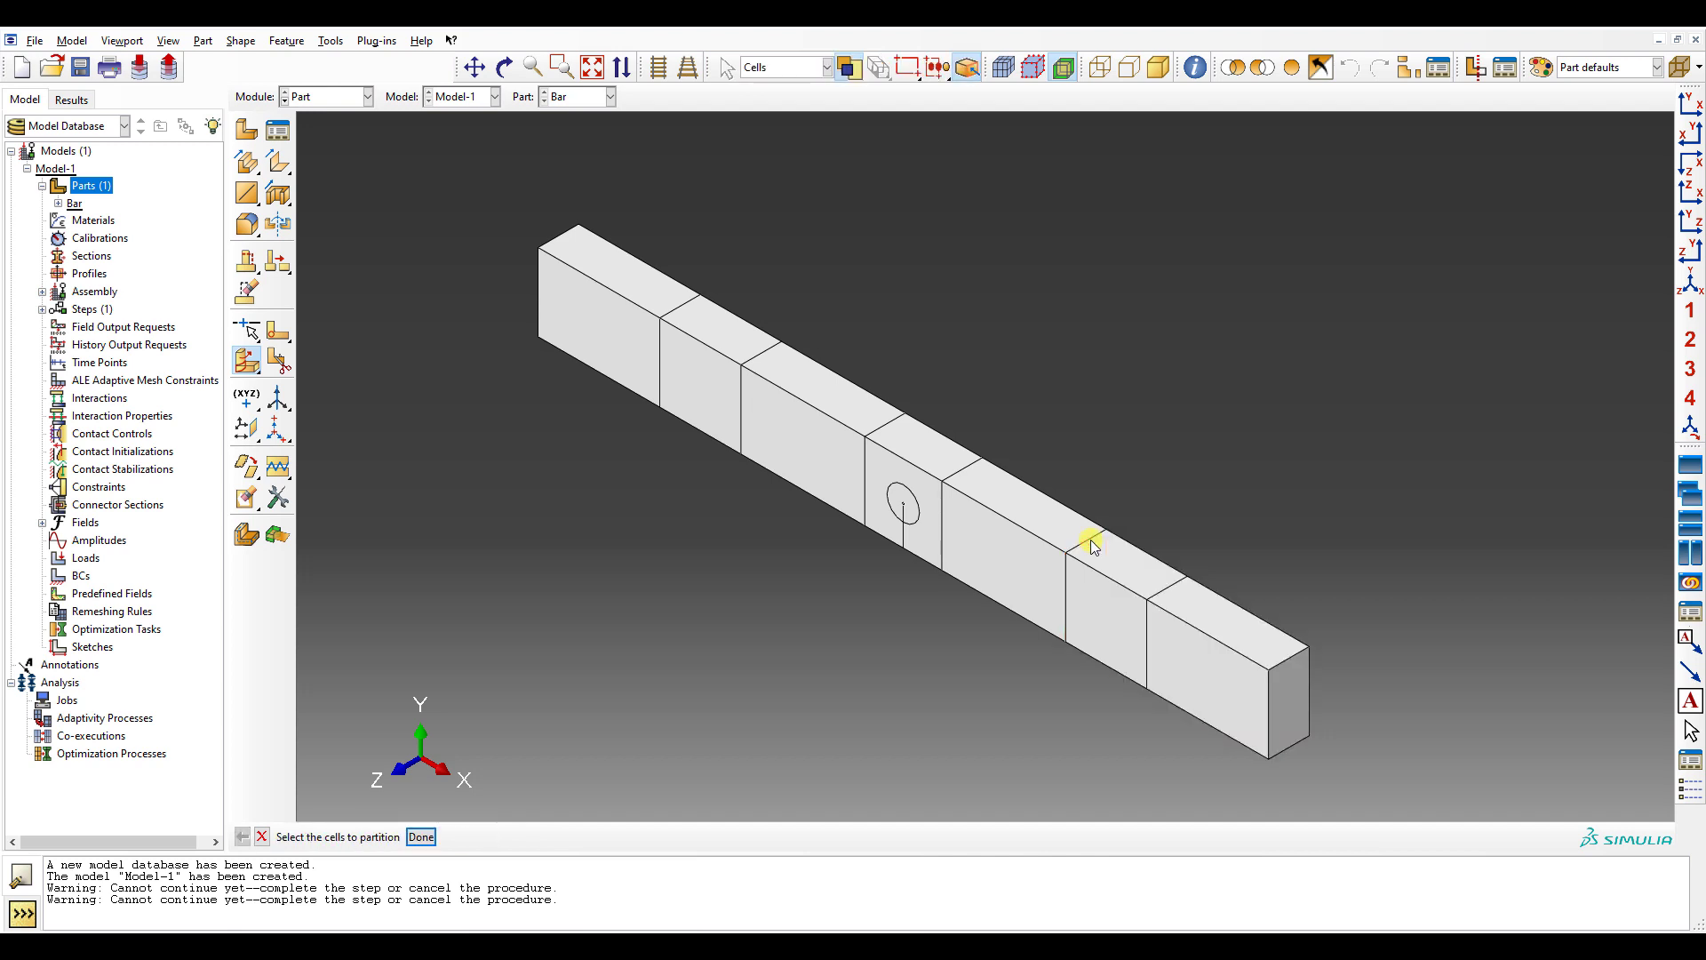
- Start a cutting-plane partition of all the bar's cells, with the plane defined by three points
{"action": "left_click", "coordinate": [248, 362]}
{"action": "left_click", "coordinate": [249, 362]}
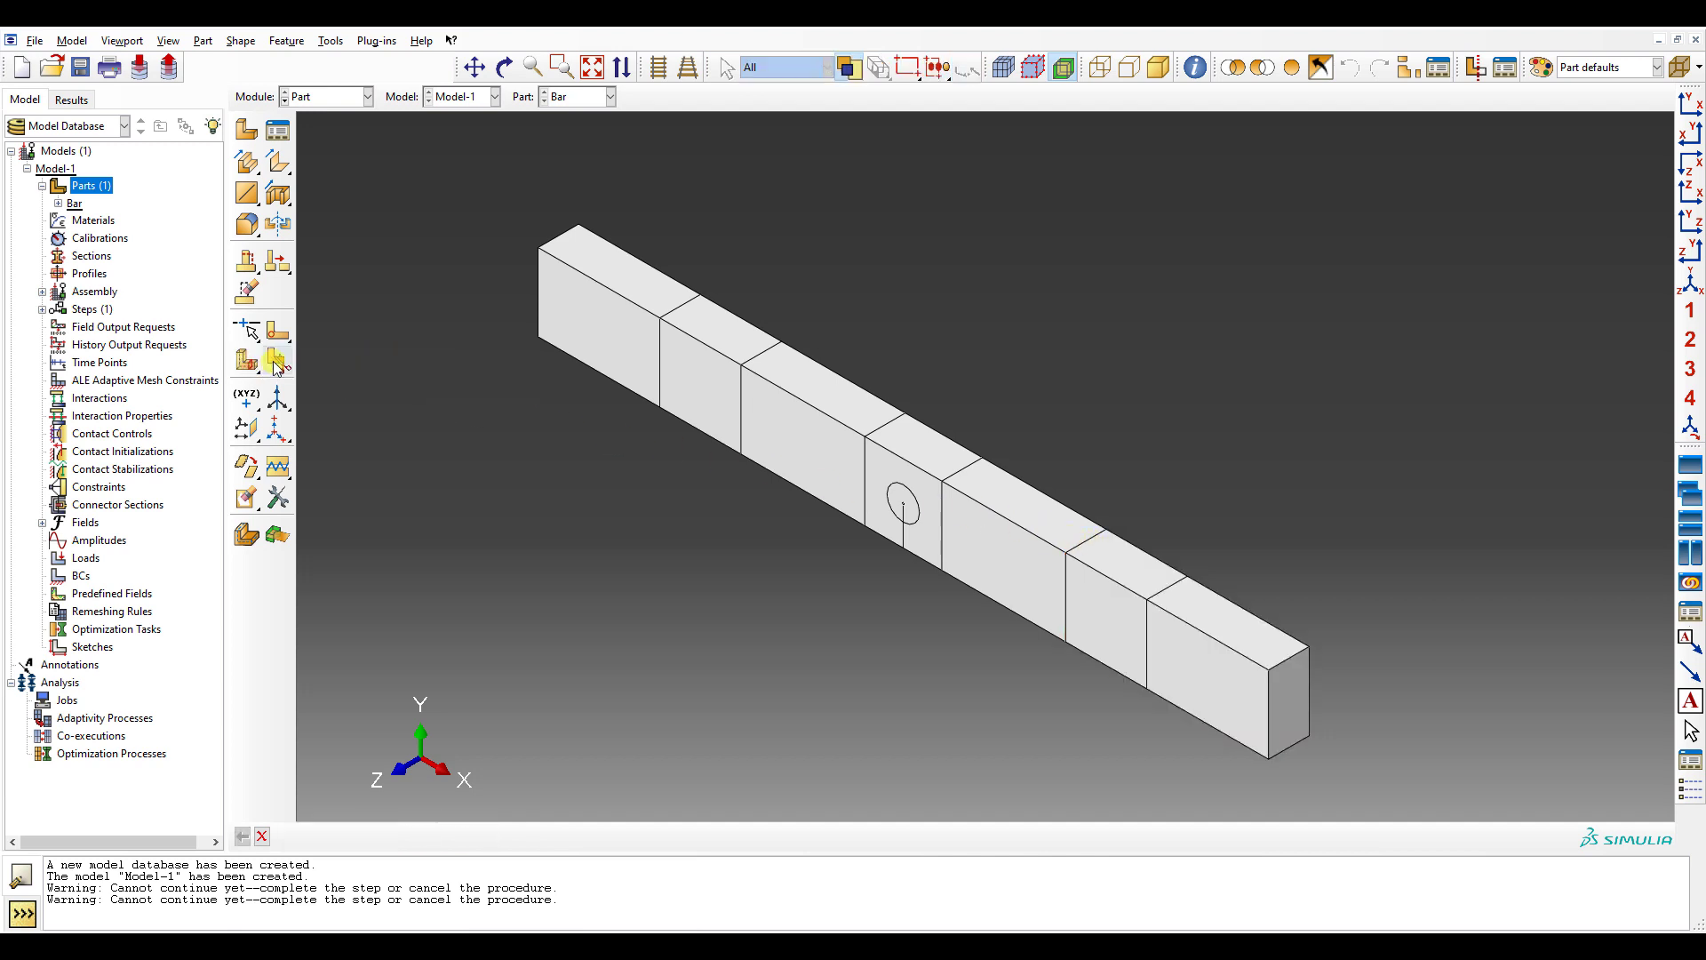
{"action": "left_click_drag", "start_coordinate": [471, 226], "coordinate": [1366, 802]}
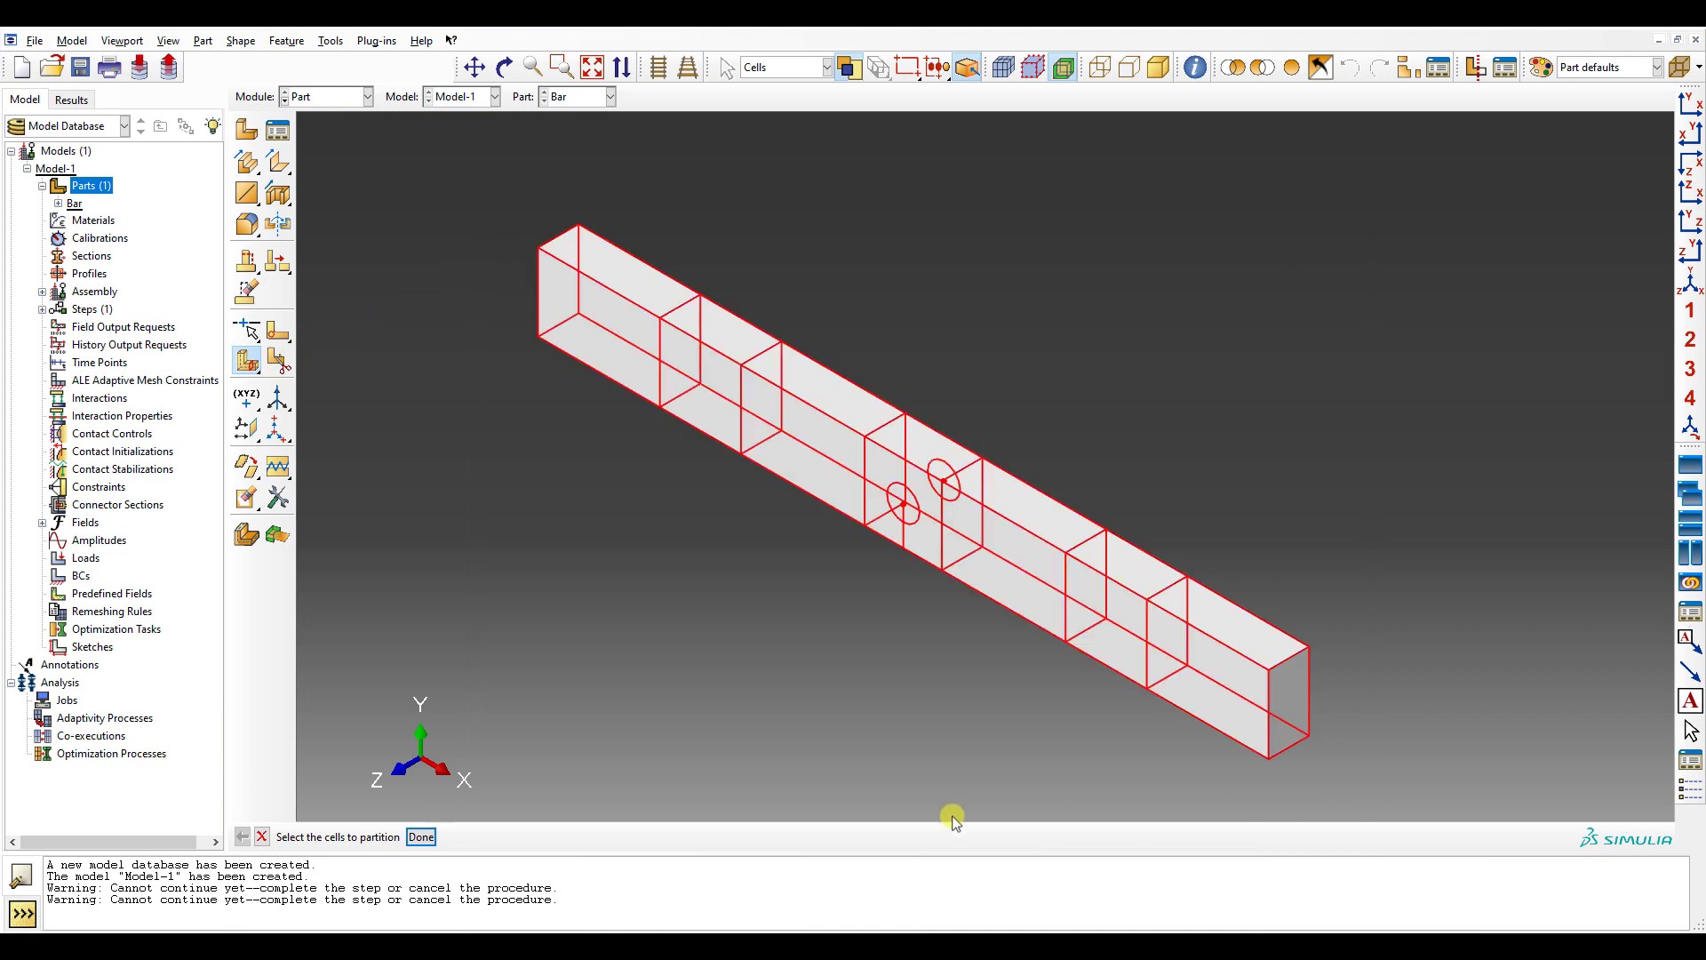
{"action": "left_click", "coordinate": [421, 837]}
{"action": "left_click", "coordinate": [578, 837]}
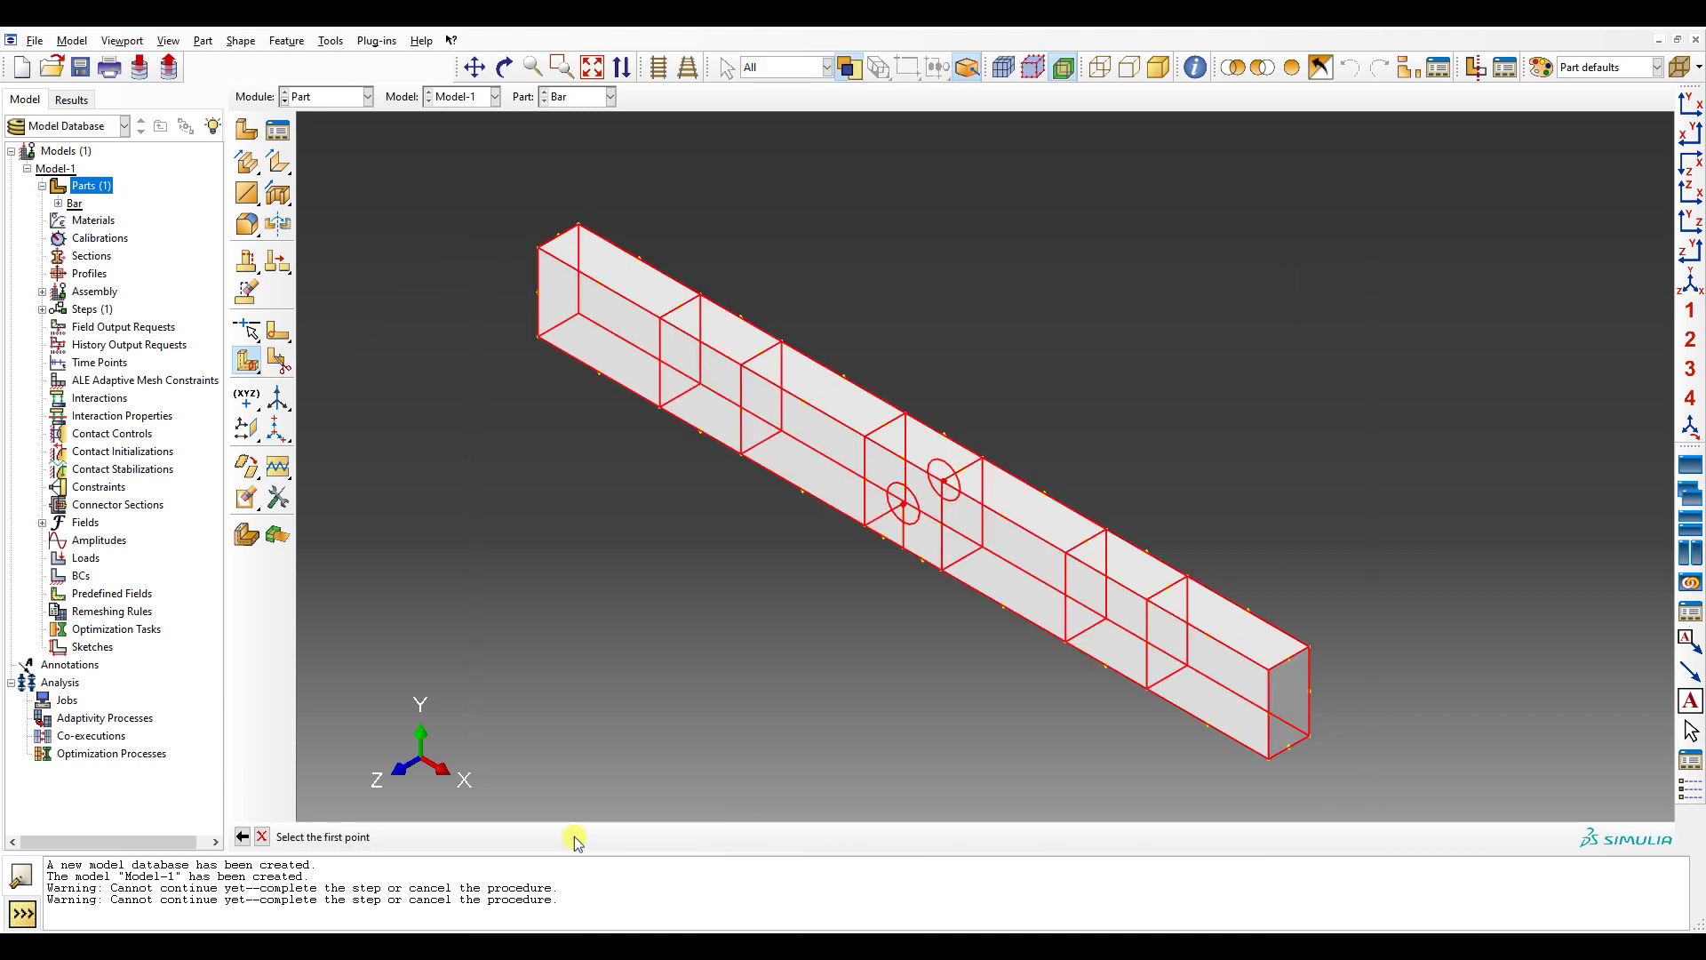
{"action": "left_click", "coordinate": [1309, 691]}
{"action": "left_click", "coordinate": [1268, 712]}
{"action": "left_click", "coordinate": [537, 292]}
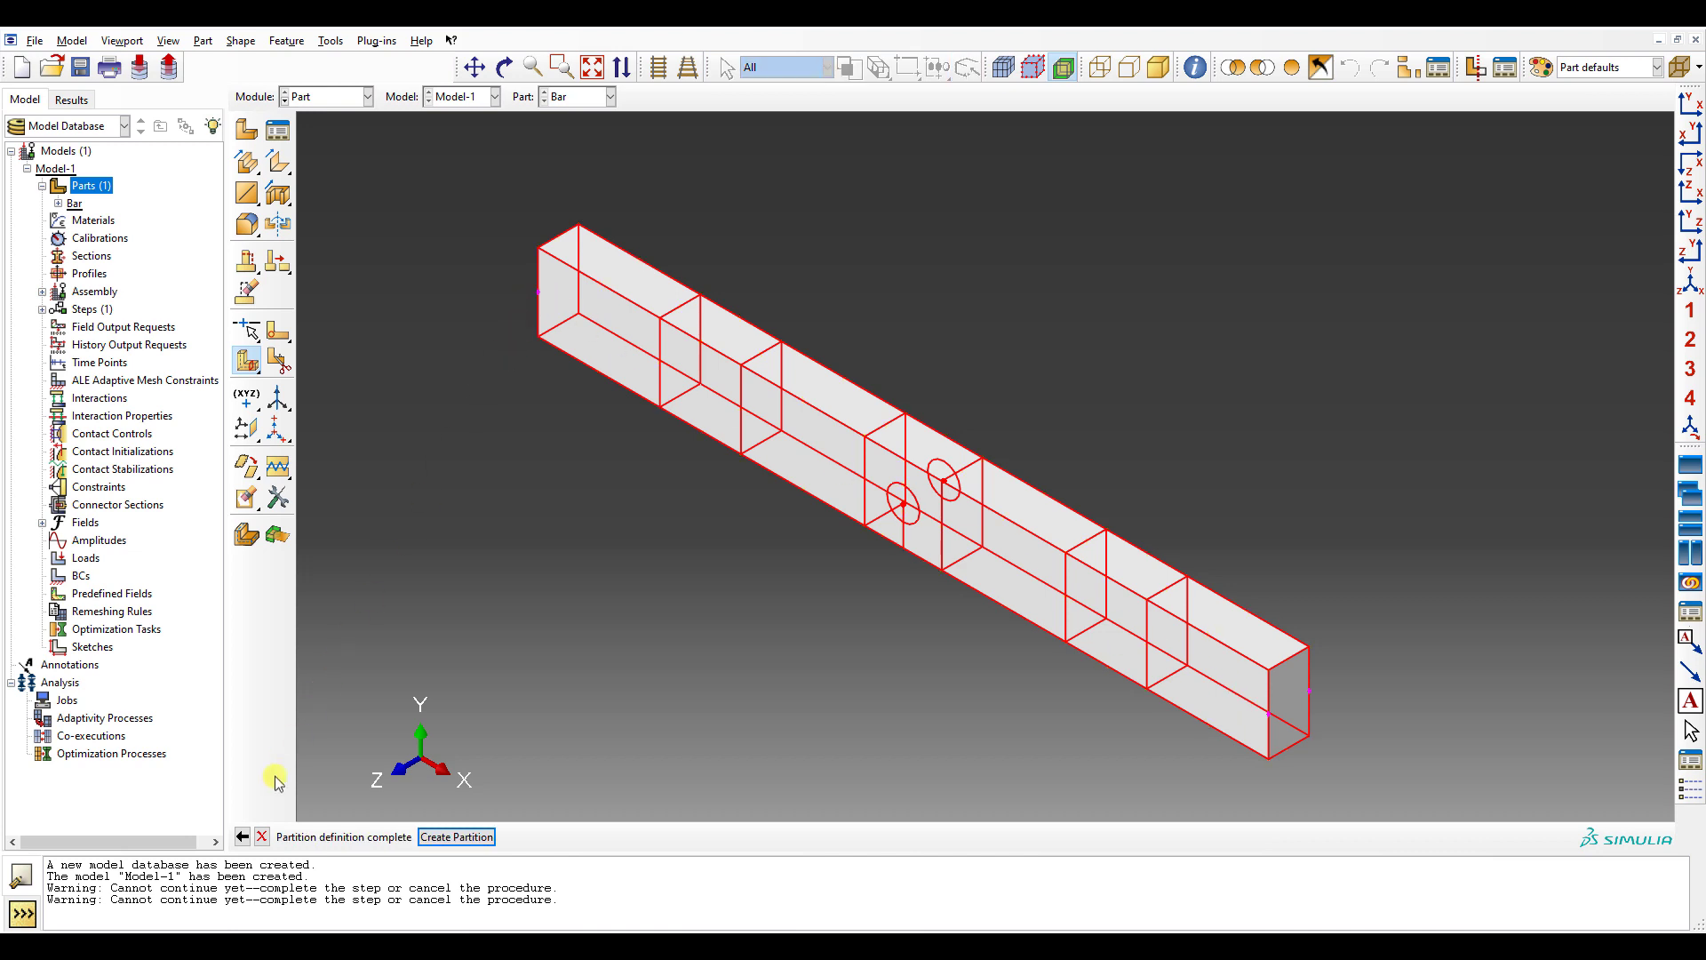
{"action": "left_click", "coordinate": [242, 837]}
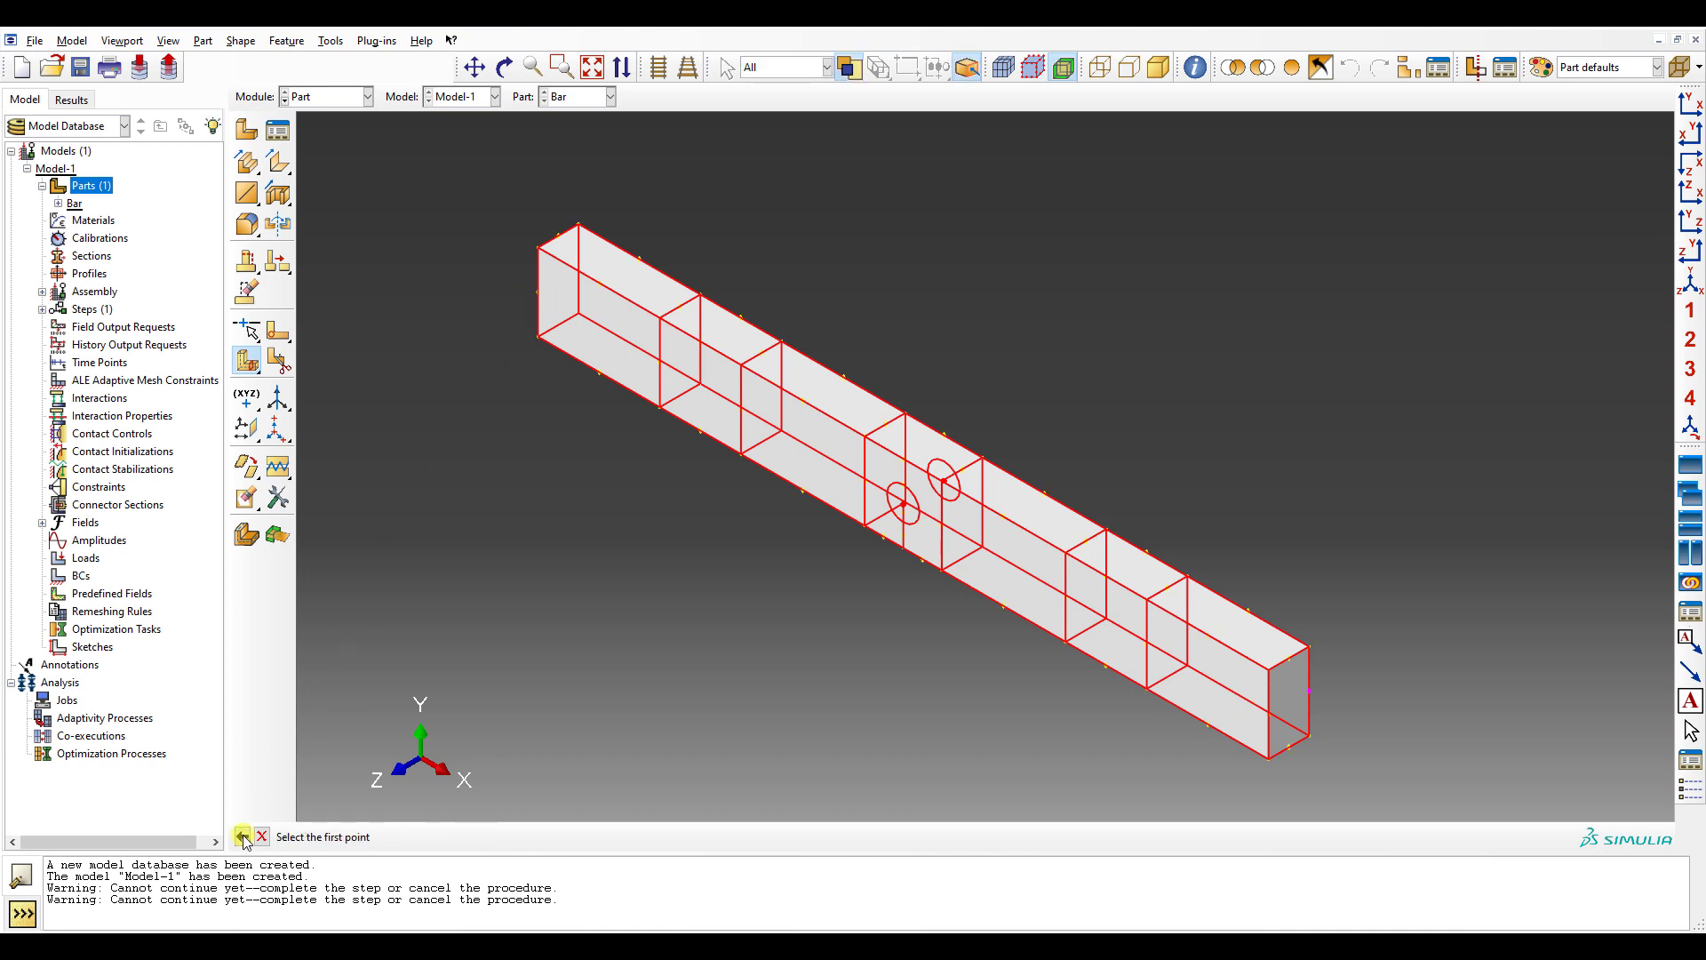
- Partition the central square block with a transverse three-point plane at mid-length, through the midpoints of its long edges
{"action": "left_click_drag", "start_coordinate": [836, 525], "coordinate": [949, 449], "text": "ctrl+alt"}
{"action": "scroll", "coordinate": [949, 449], "scroll_direction": "up", "scroll_amount": 8}
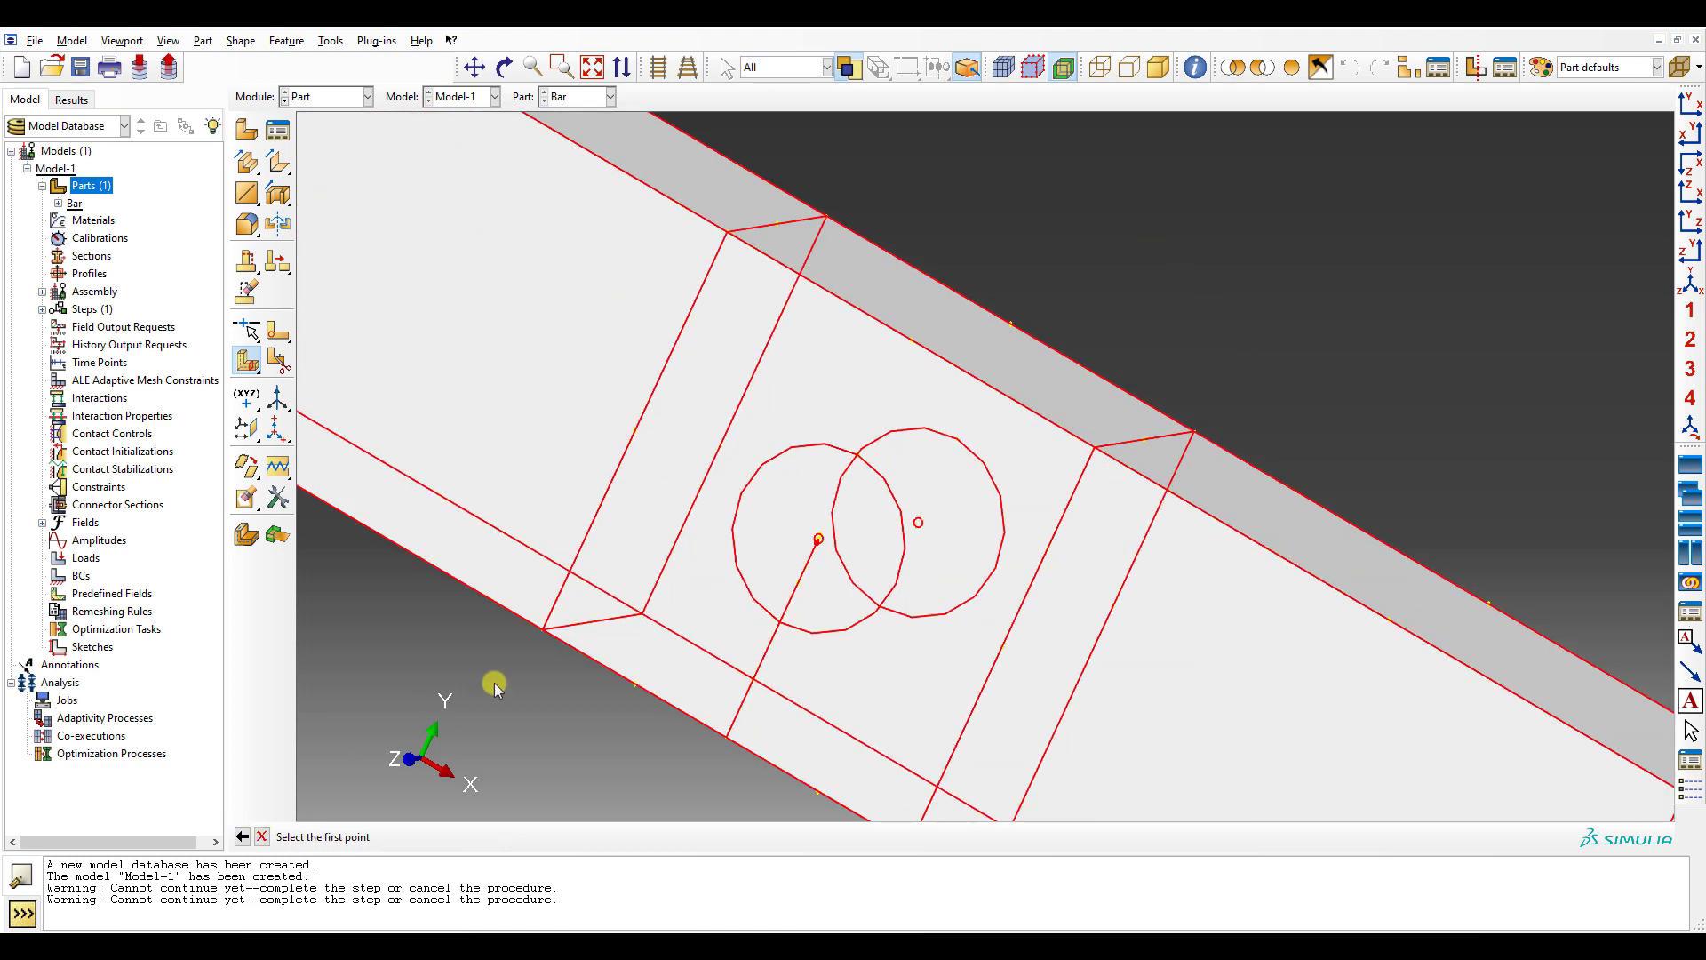
{"action": "left_click_drag", "start_coordinate": [902, 583], "coordinate": [1024, 362], "text": "ctrl+alt"}
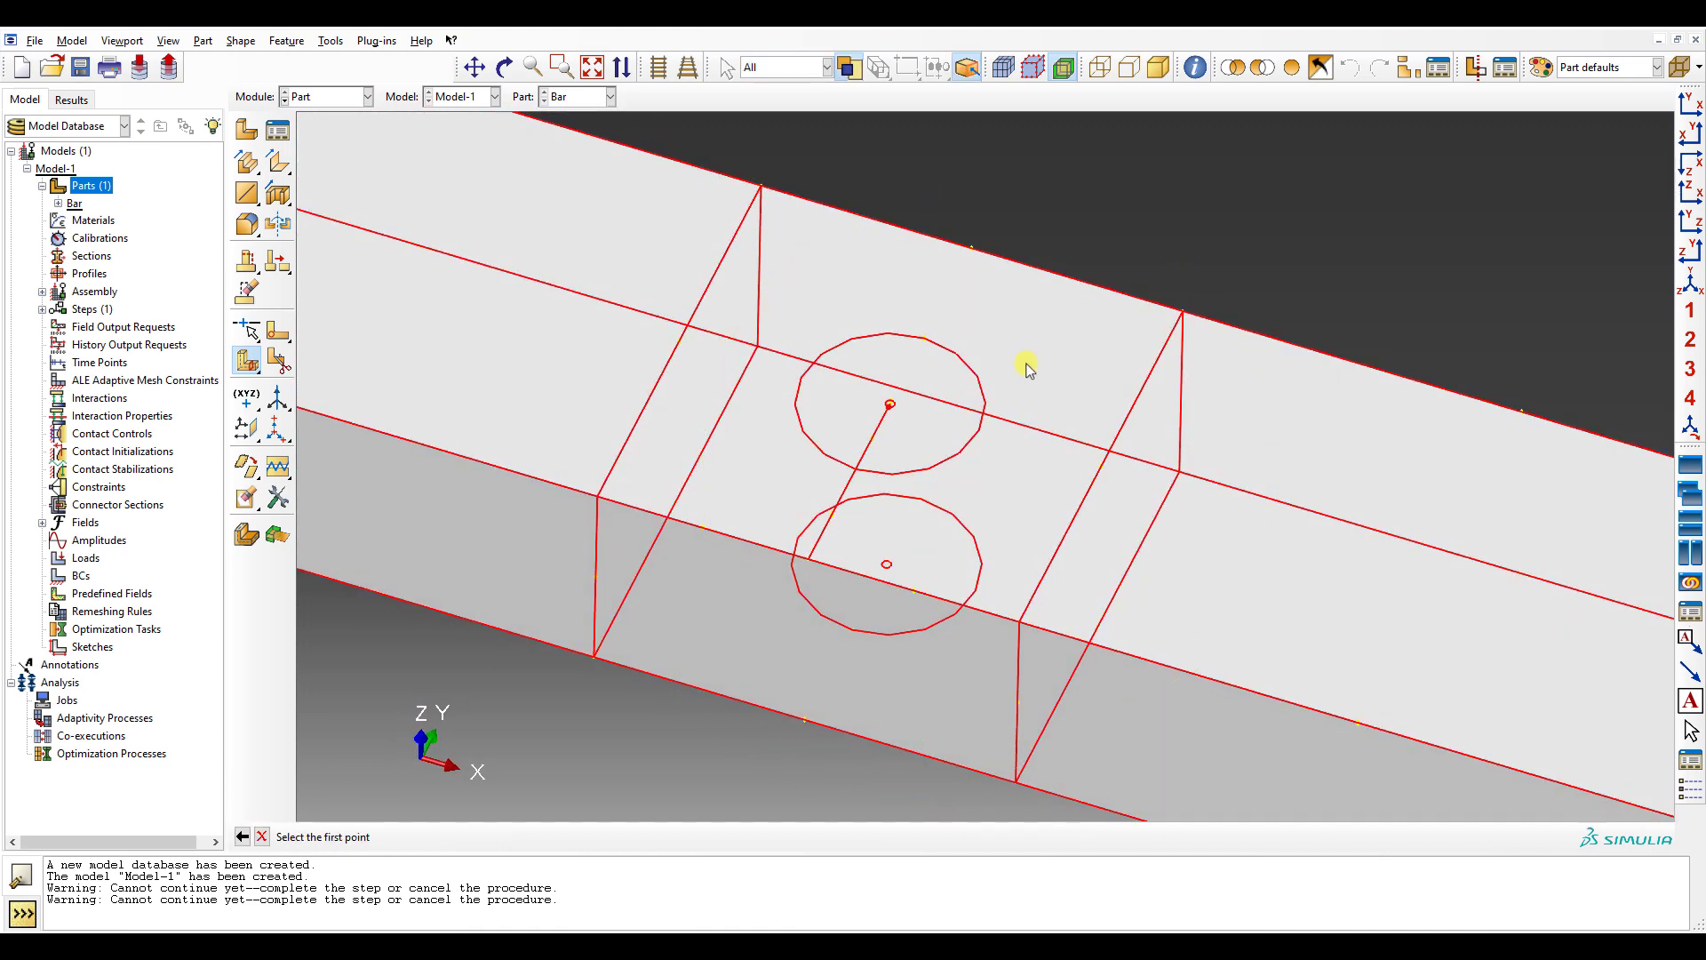
{"action": "left_click", "coordinate": [799, 731]}
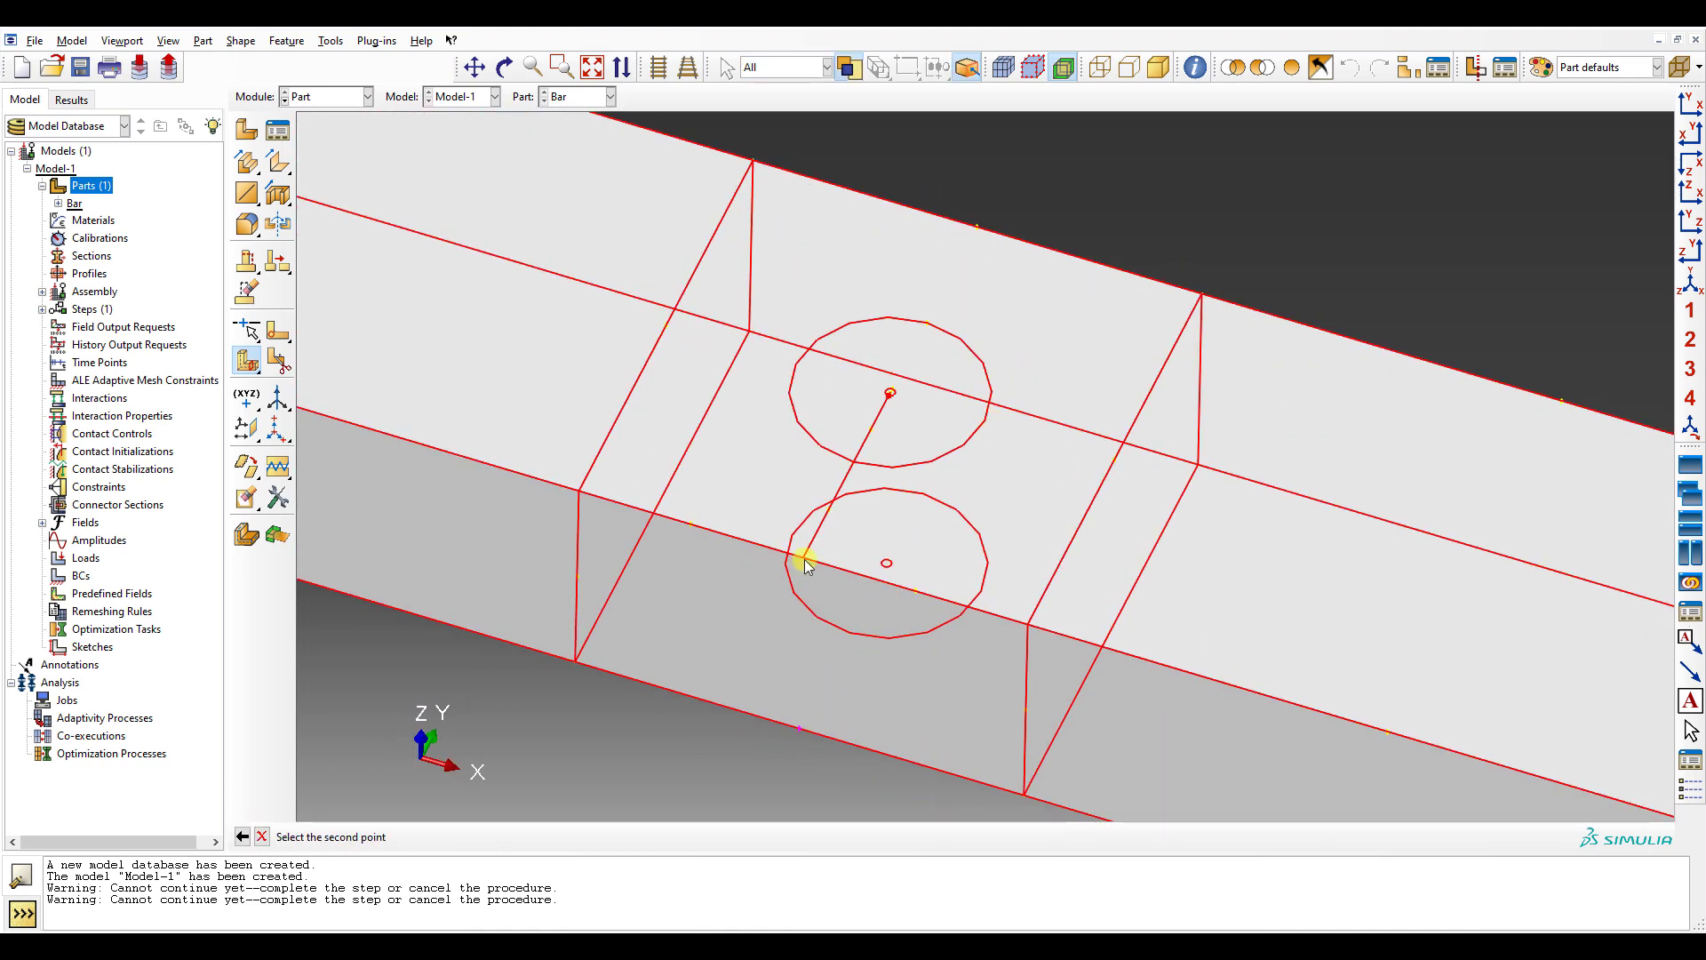
{"action": "left_click", "coordinate": [978, 232]}
{"action": "scroll", "coordinate": [1048, 440], "scroll_direction": "down", "scroll_amount": 10}
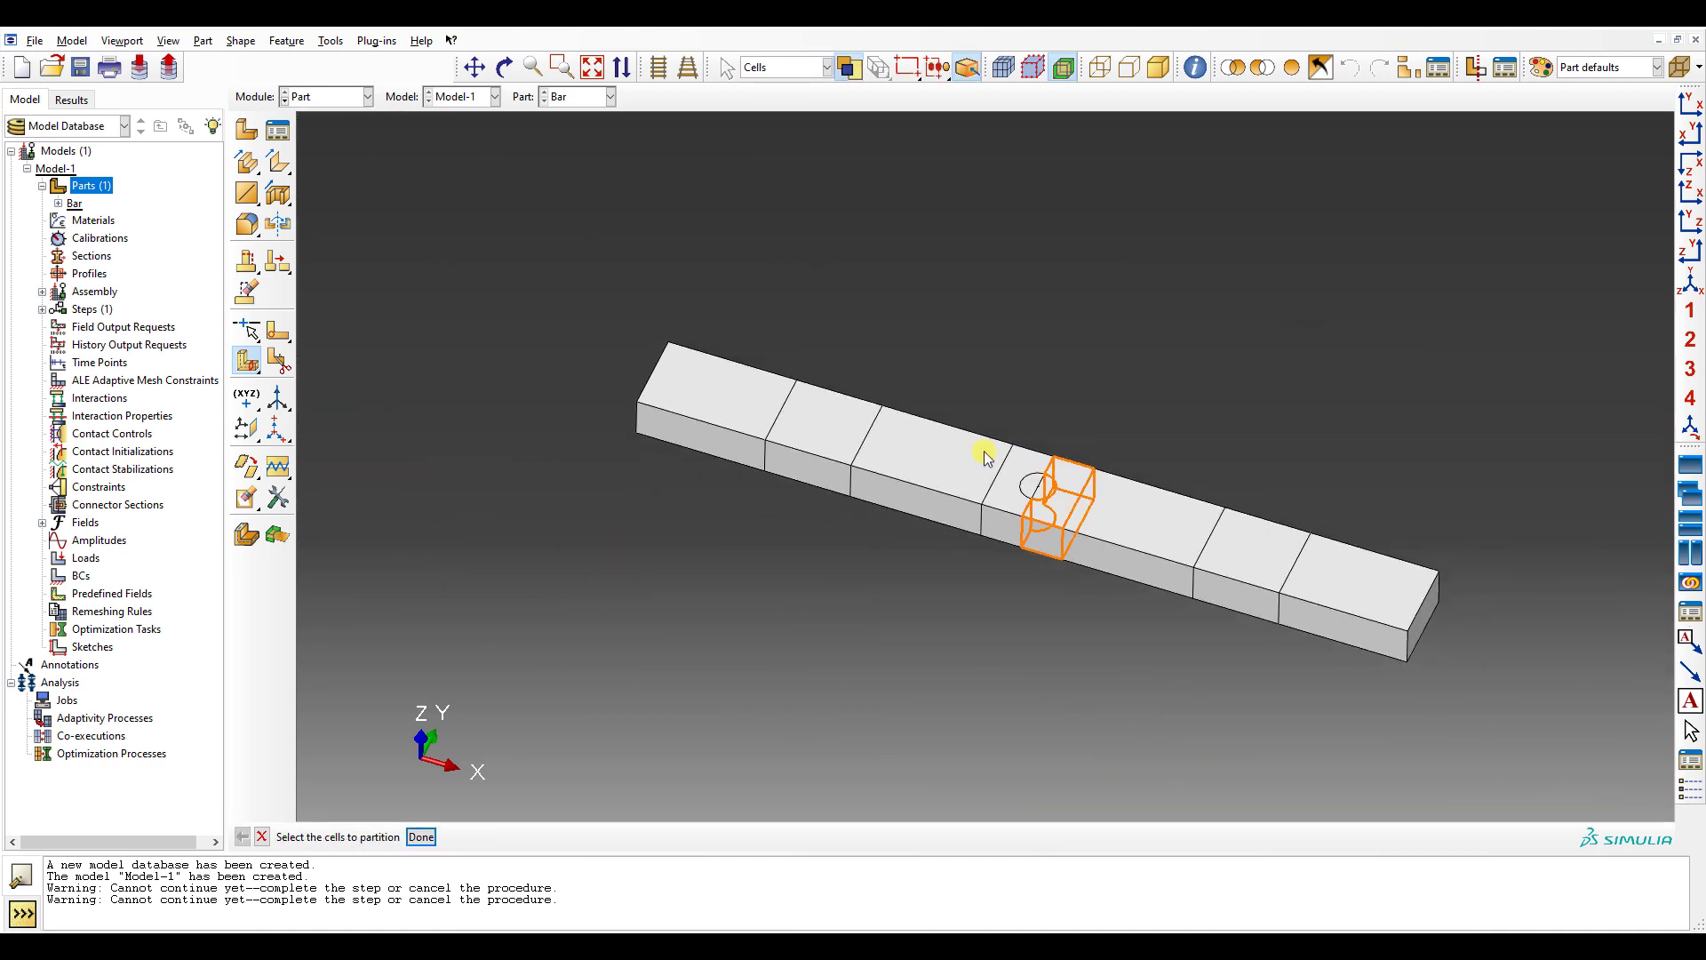
- Partition all the bar's cells with a lengthwise mid-height plane defined by three points on the sides of the central circles
{"action": "left_click_drag", "start_coordinate": [659, 243], "coordinate": [1551, 763]}
{"action": "middle_click", "coordinate": [1388, 776]}
{"action": "left_click", "coordinate": [590, 836]}
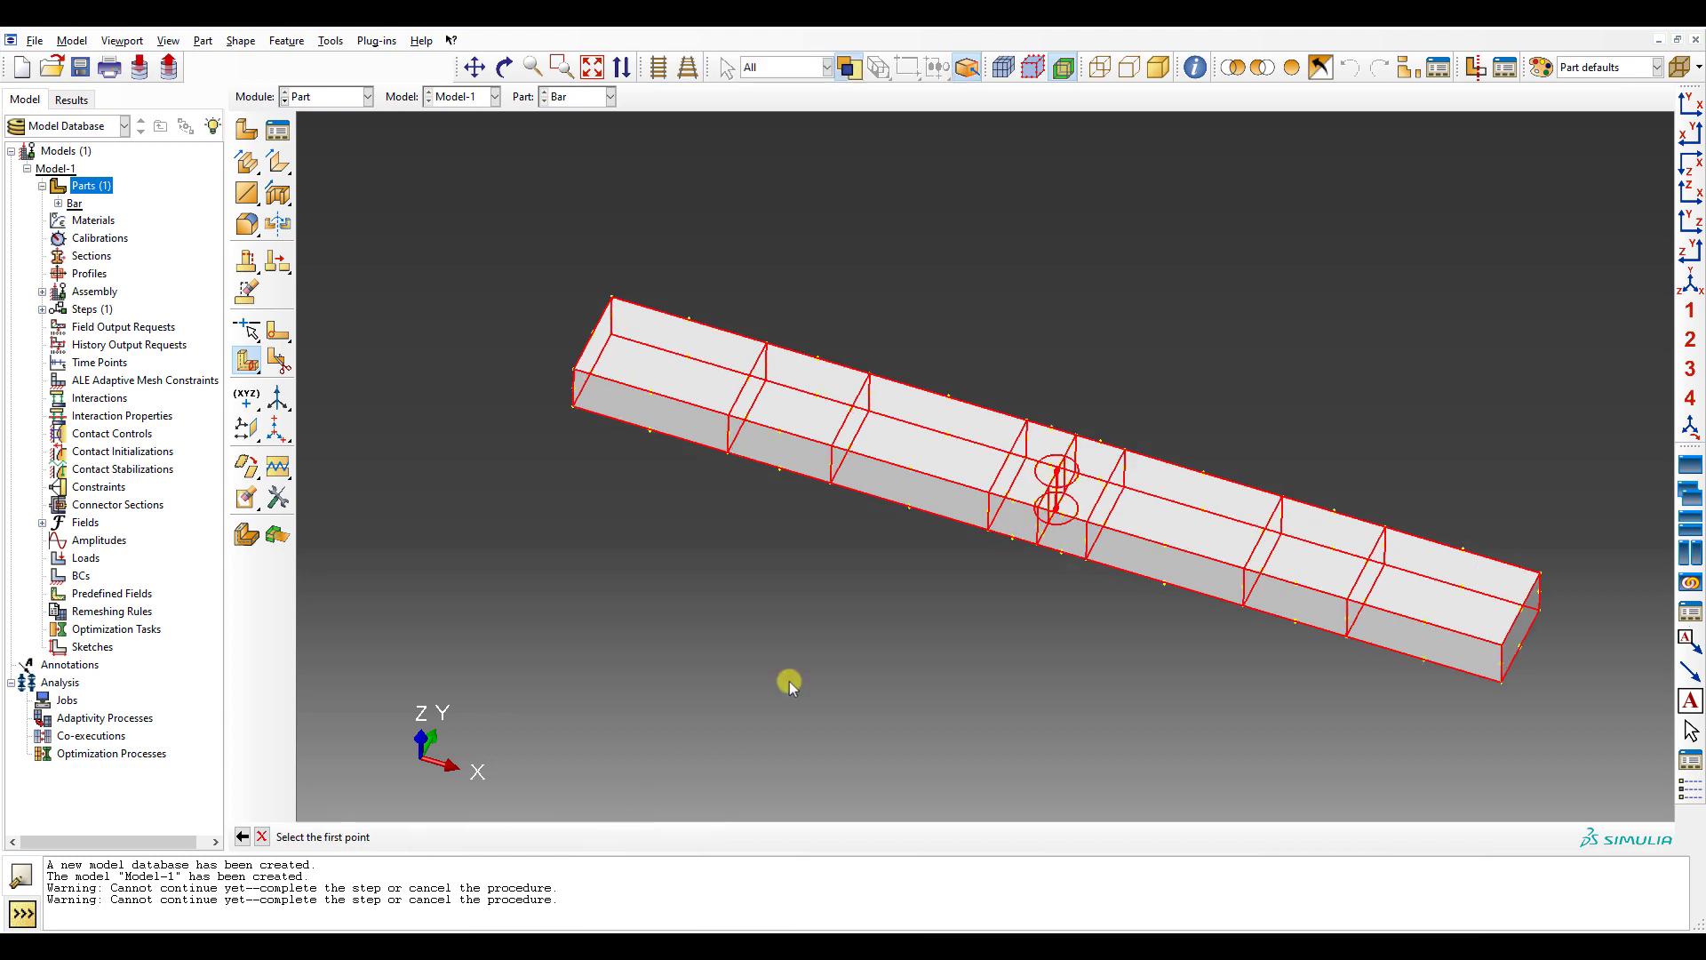
{"action": "scroll", "coordinate": [1078, 436], "scroll_direction": "up", "scroll_amount": 8}
{"action": "left_click_drag", "start_coordinate": [1077, 442], "coordinate": [1046, 469], "text": "ctrl+alt"}
{"action": "left_click", "coordinate": [1100, 67]}
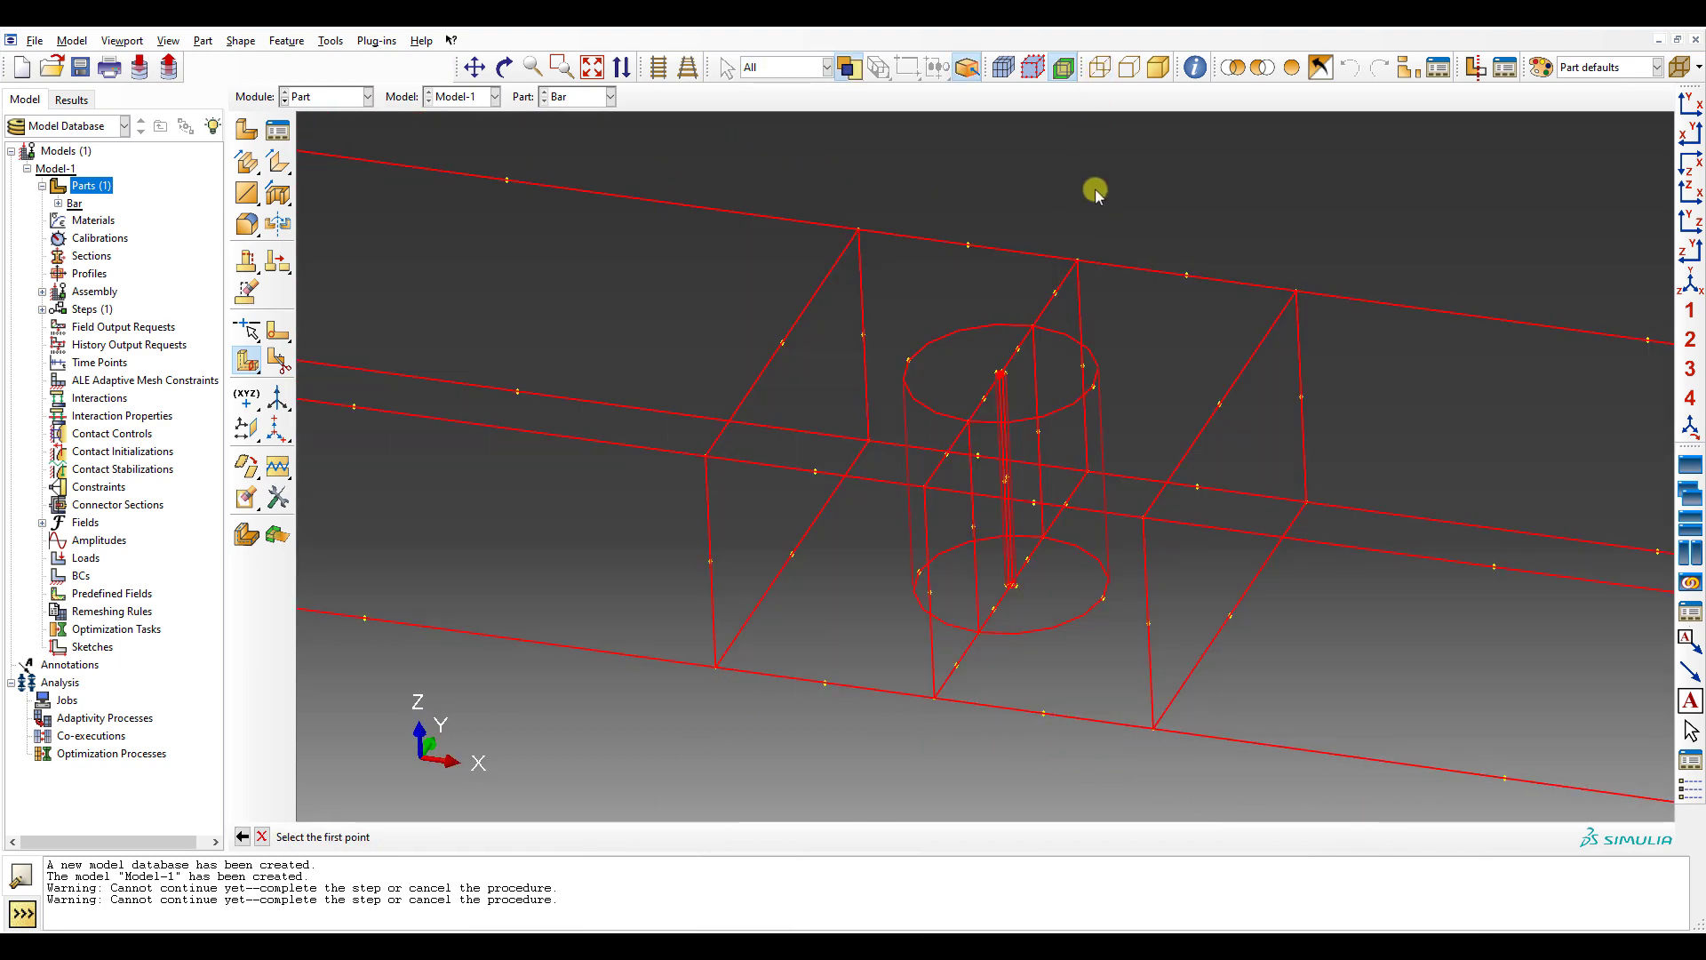
{"action": "left_click", "coordinate": [1092, 386]}
{"action": "left_click", "coordinate": [1102, 597]}
{"action": "left_click", "coordinate": [908, 361]}
{"action": "middle_click", "coordinate": [914, 352]}
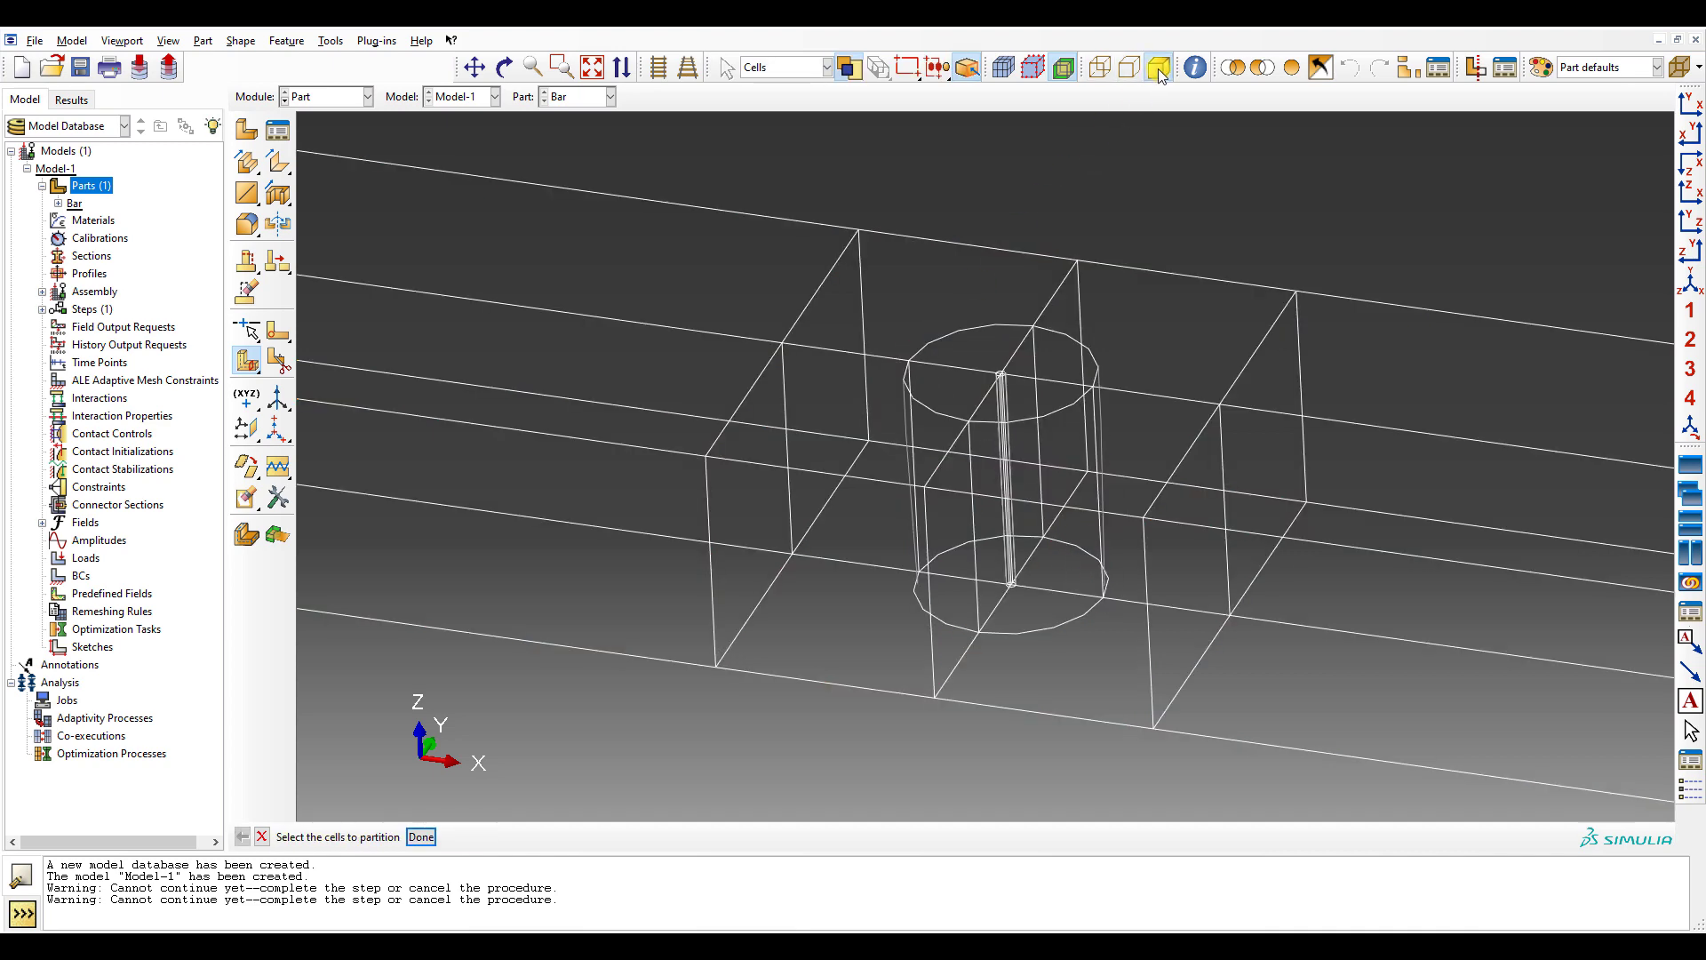
- Return the bar to shaded display and check the partition lines on its front face
{"action": "left_click", "coordinate": [1158, 69]}
{"action": "scroll", "coordinate": [946, 369], "scroll_direction": "down", "scroll_amount": 8}
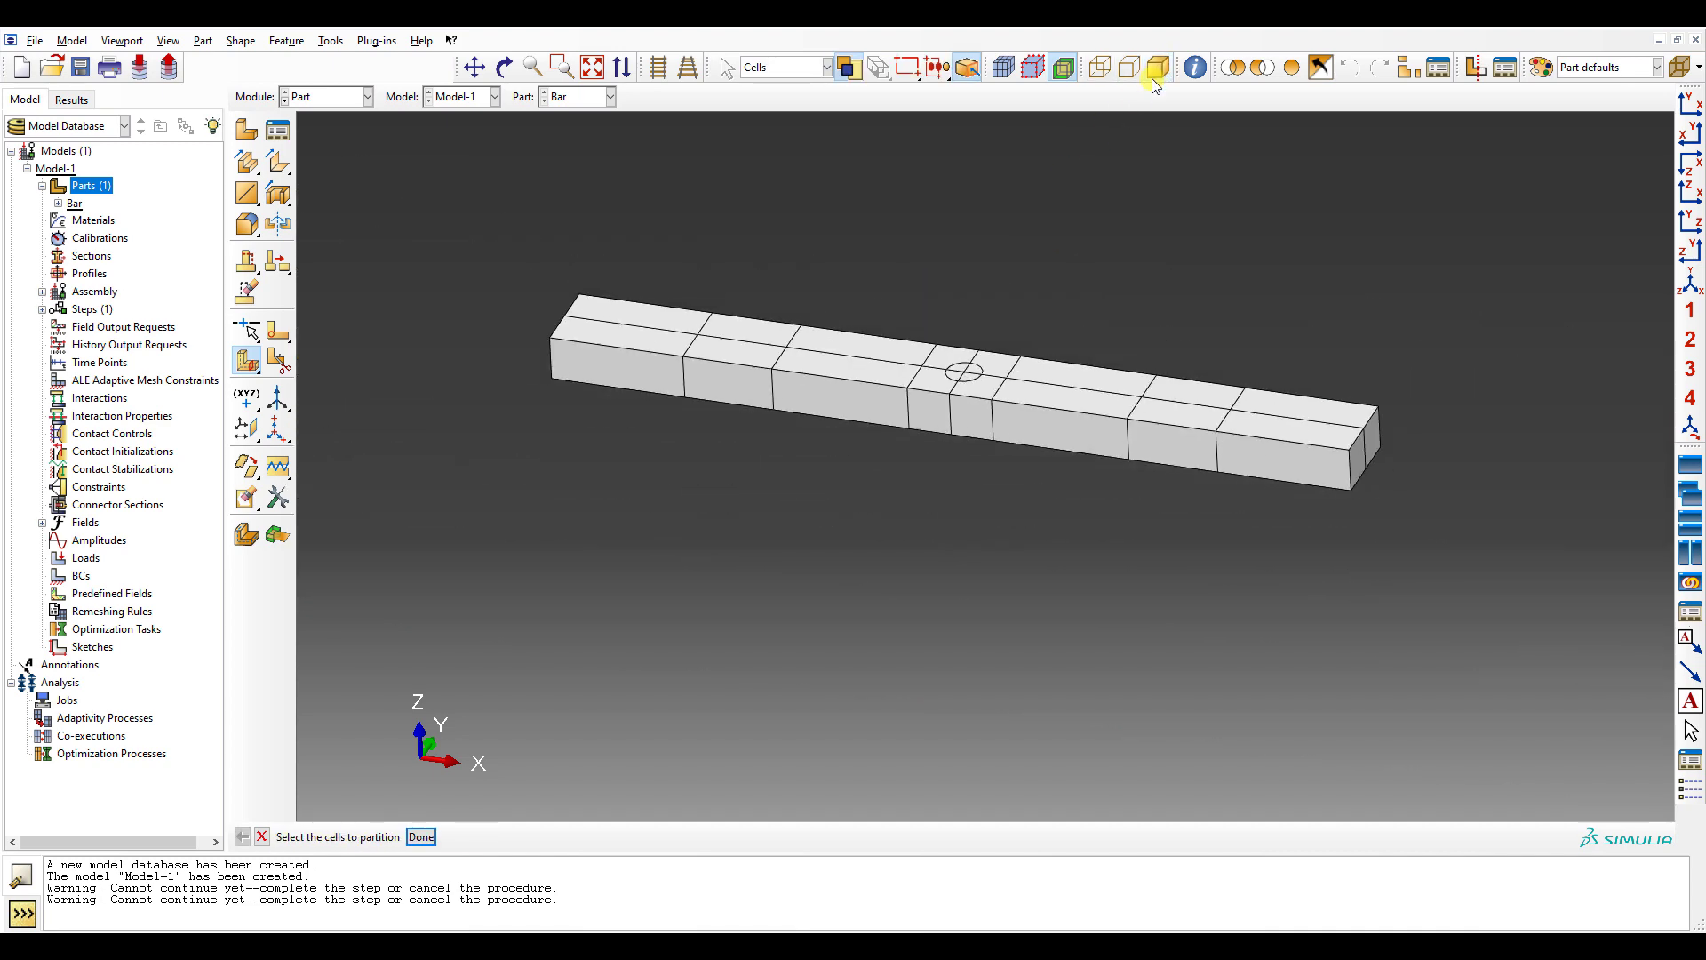
{"action": "left_click_drag", "start_coordinate": [915, 210], "coordinate": [838, 473], "text": "ctrl+alt"}
{"action": "left_click_drag", "start_coordinate": [1113, 324], "coordinate": [1109, 465], "text": "ctrl+alt"}
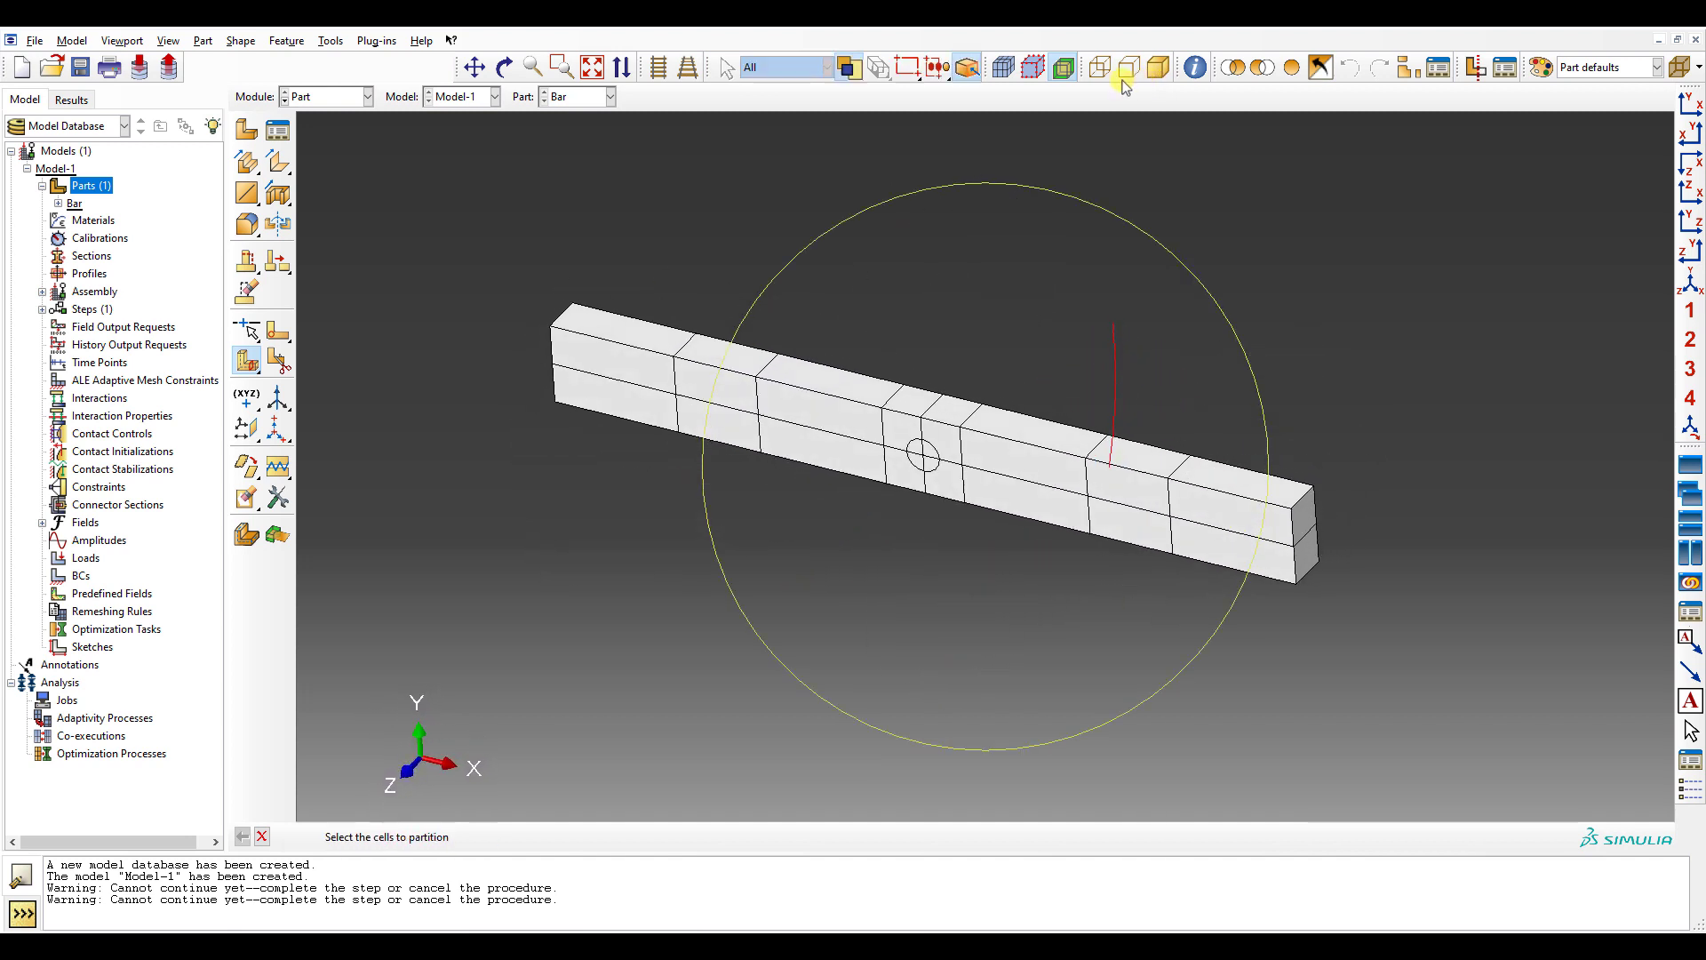
- Switch to the Property module and start a new material named Steel
{"action": "left_click", "coordinate": [313, 98]}
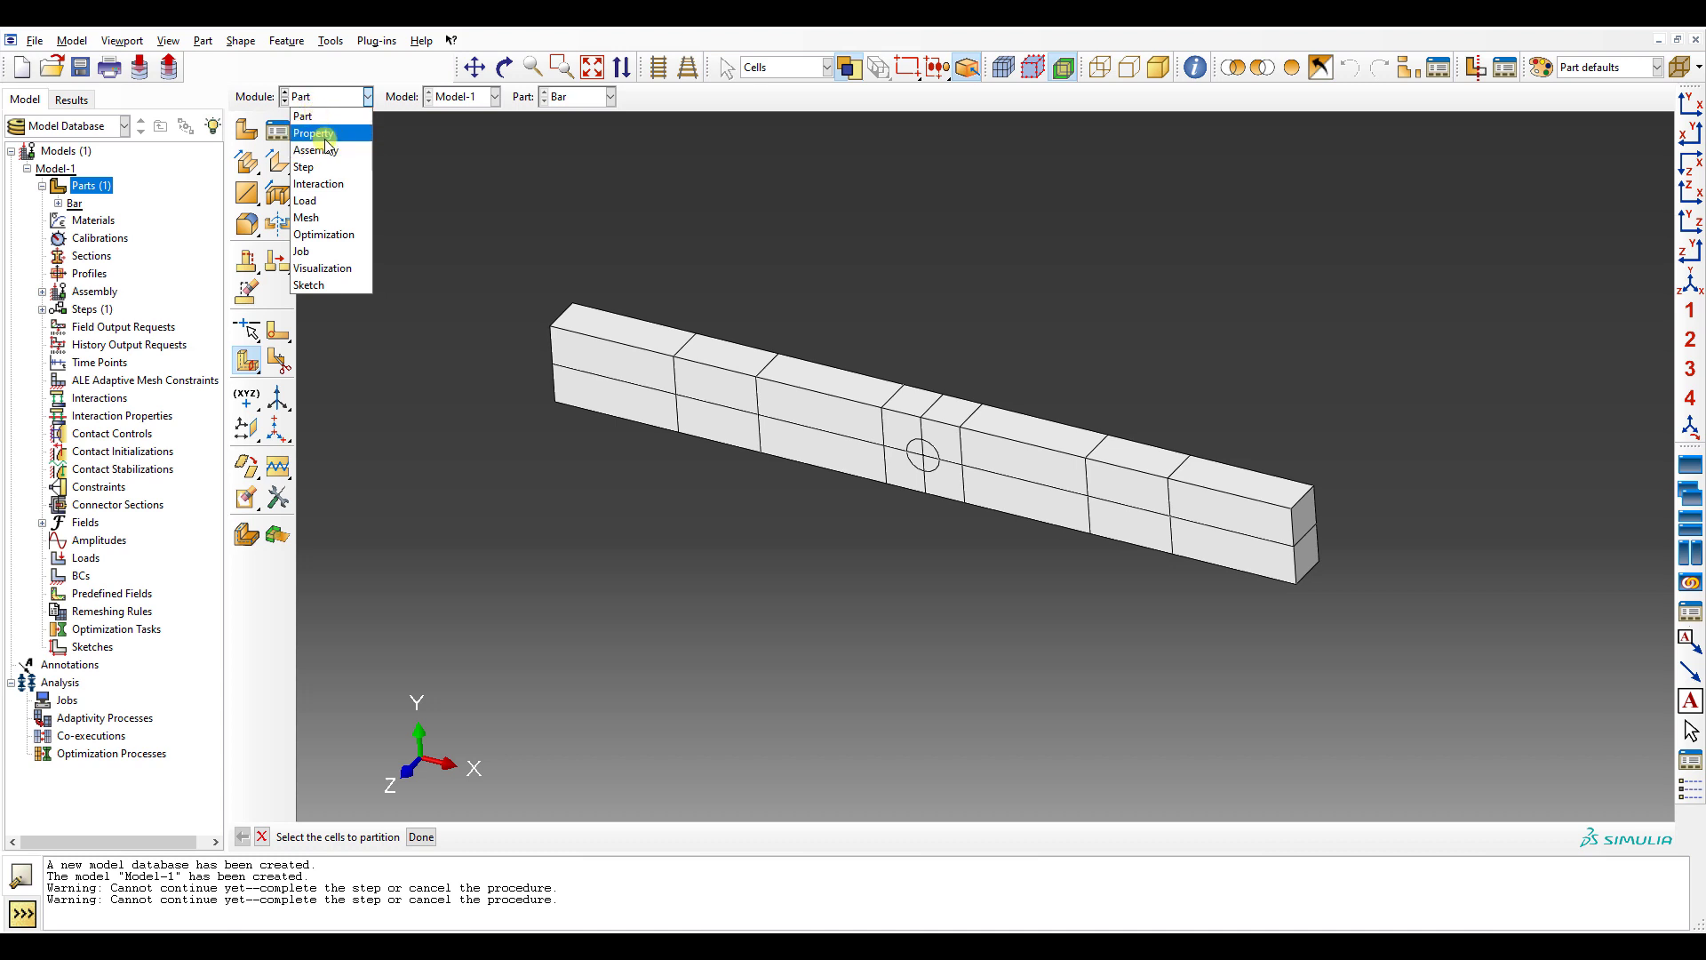
{"action": "left_click", "coordinate": [320, 126]}
{"action": "left_click", "coordinate": [275, 132]}
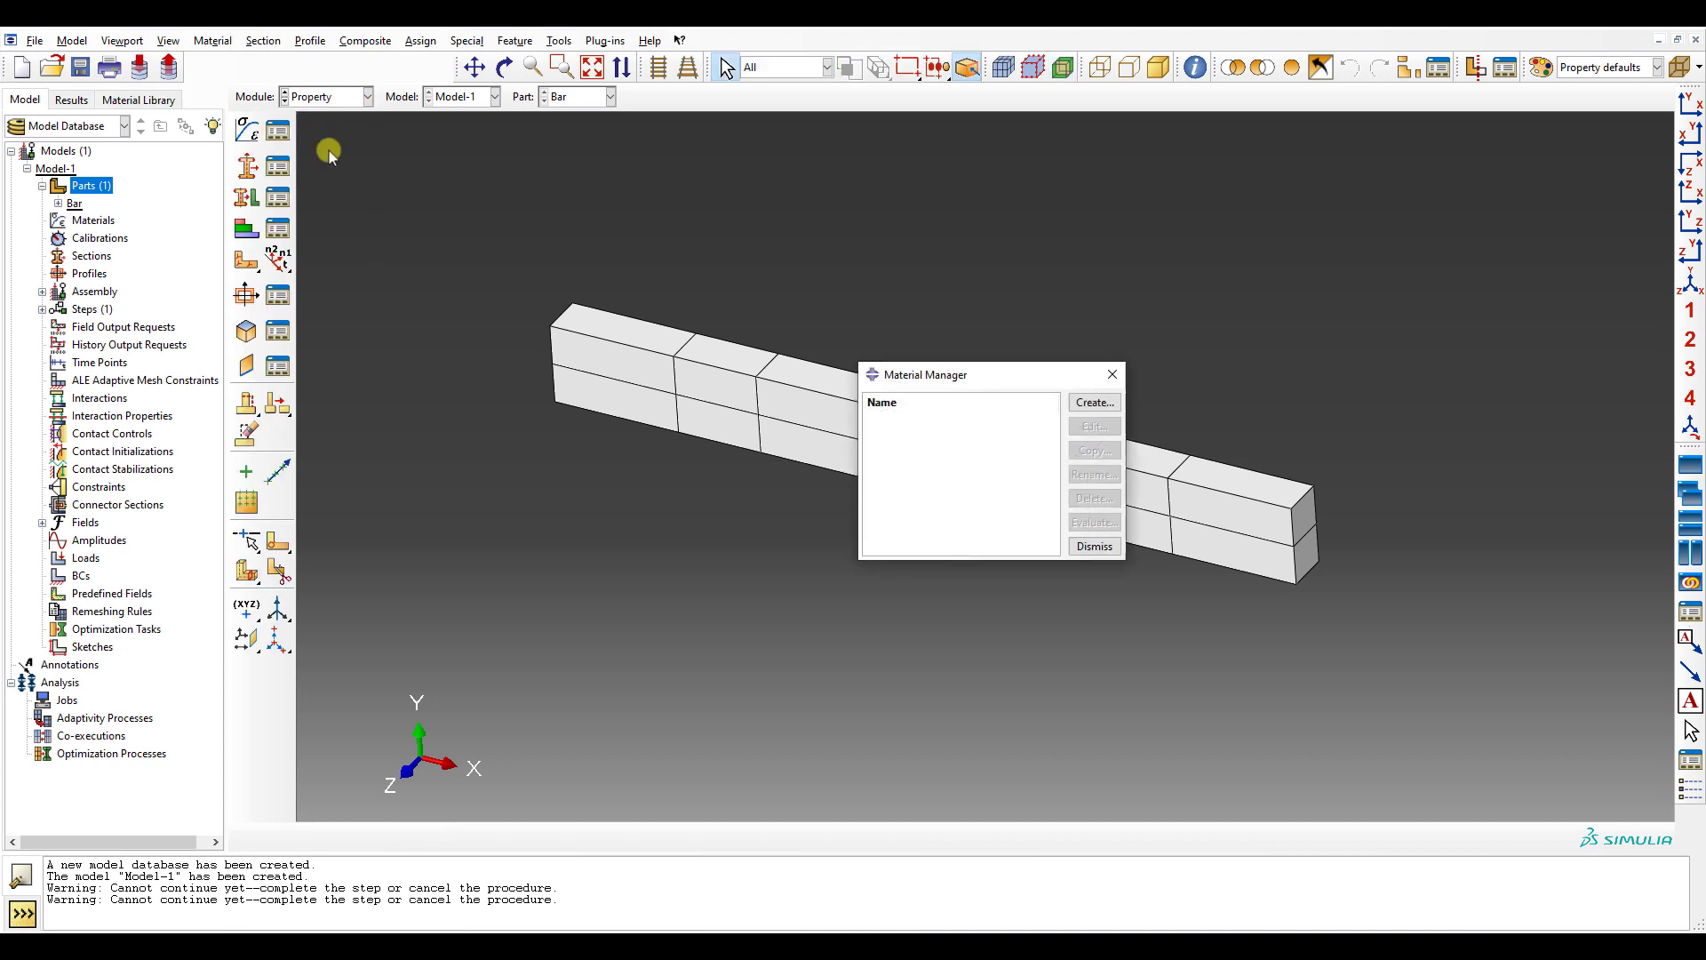
{"action": "mouse_move", "coordinate": [925, 373]}
{"action": "left_mouse_down"}
{"action": "mouse_move", "coordinate": [628, 248]}
{"action": "mouse_move", "coordinate": [838, 367]}
{"action": "mouse_move", "coordinate": [941, 354]}
{"action": "left_mouse_up"}
{"action": "left_click", "coordinate": [1003, 391]}
{"action": "left_click", "coordinate": [471, 199]}
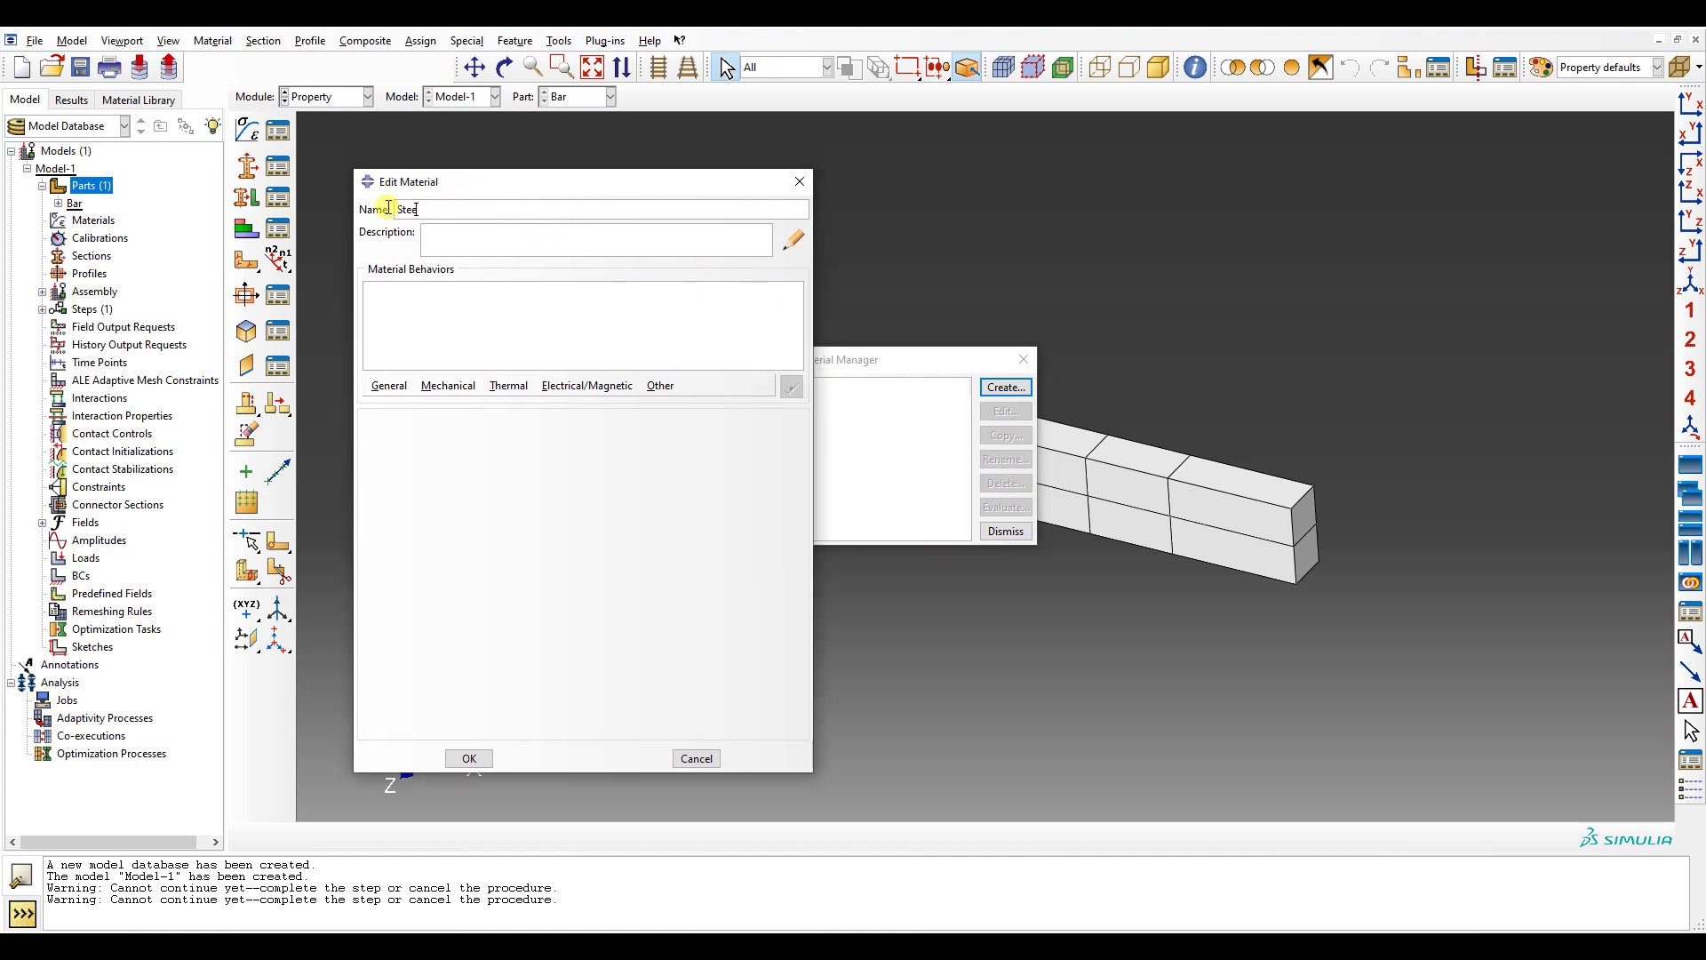
{"action": "type", "text": "Steel"}
- Give Steel isotropic elasticity with a Young's modulus of 210000 and a Poisson's ratio of 0.3
{"action": "left_click", "coordinate": [462, 385]}
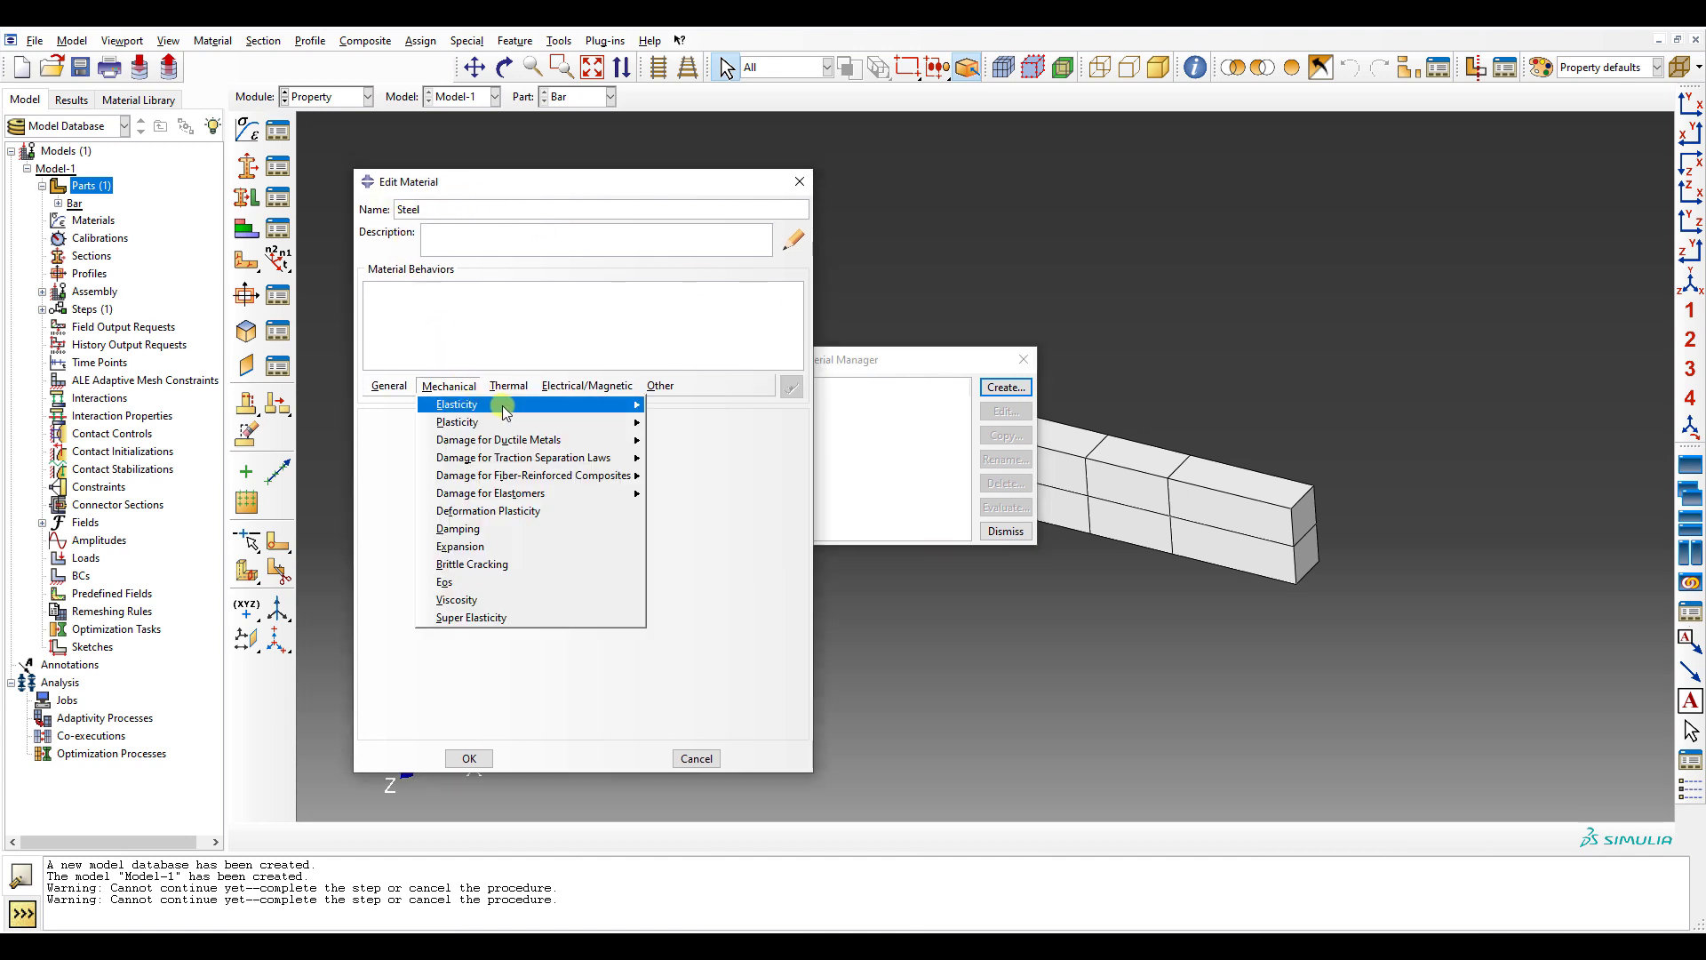
{"action": "mouse_move", "coordinate": [462, 404]}
{"action": "left_click", "coordinate": [689, 407]}
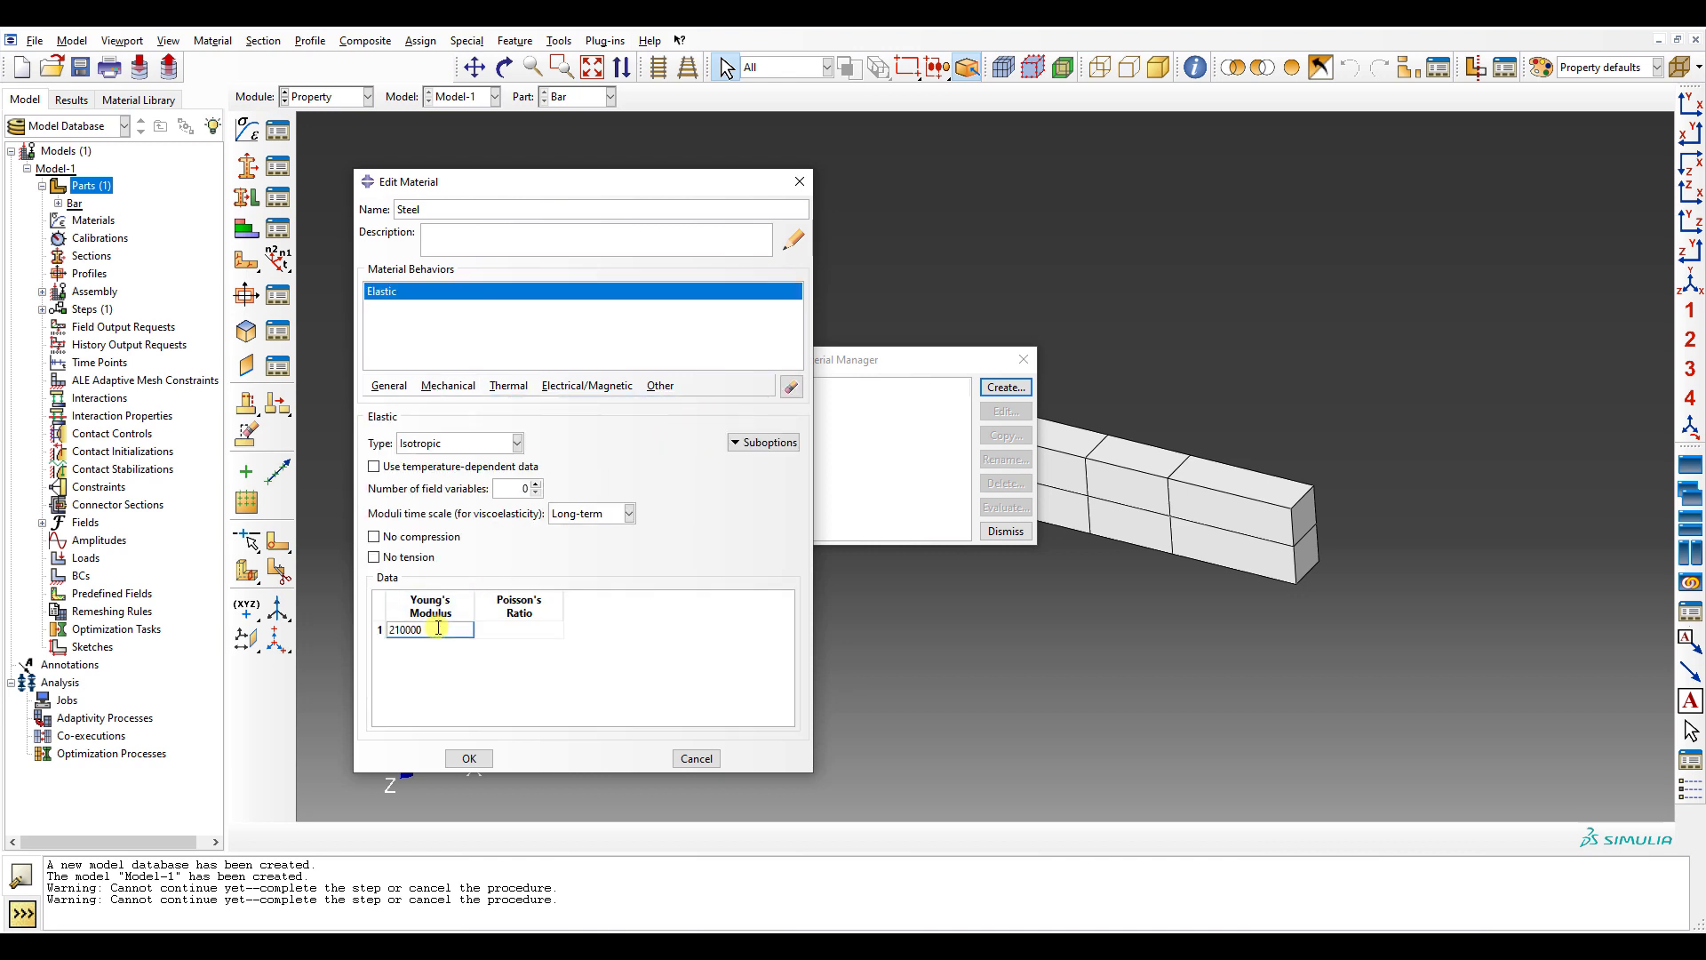
{"action": "key", "text": "Tab"}
{"action": "type", "text": "0.3"}
{"action": "left_click", "coordinate": [469, 758]}
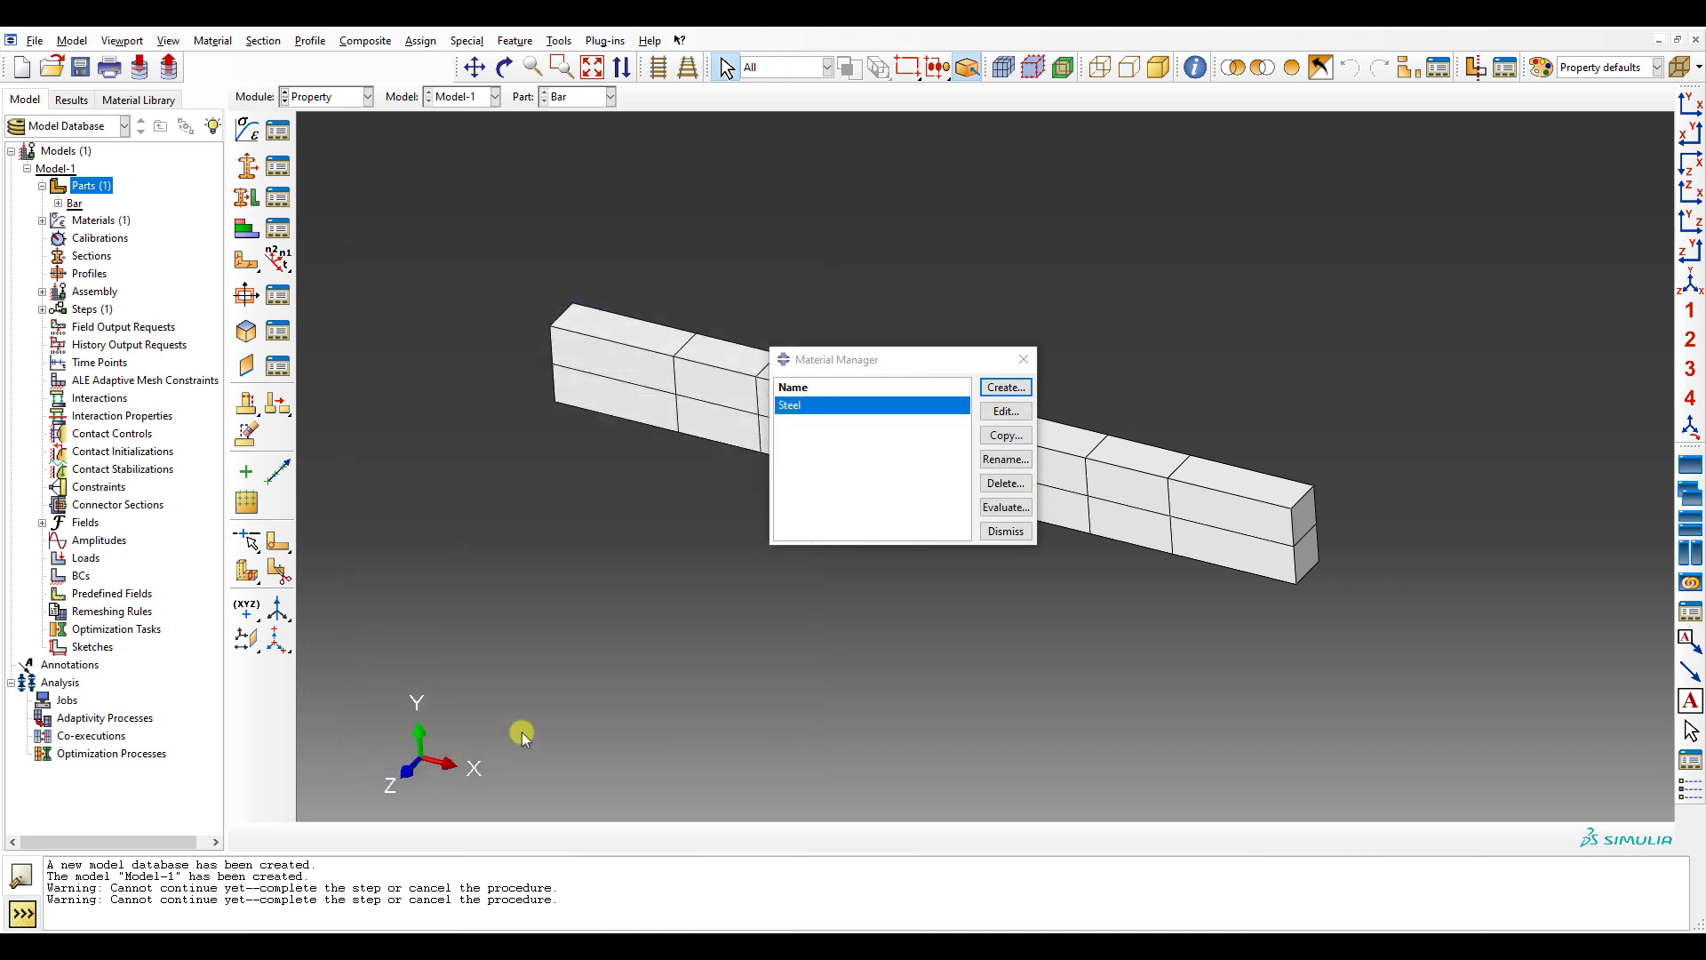
{"action": "left_click", "coordinate": [1005, 530]}
- Create a solid homogeneous section that uses the Steel material
{"action": "left_click", "coordinate": [285, 164]}
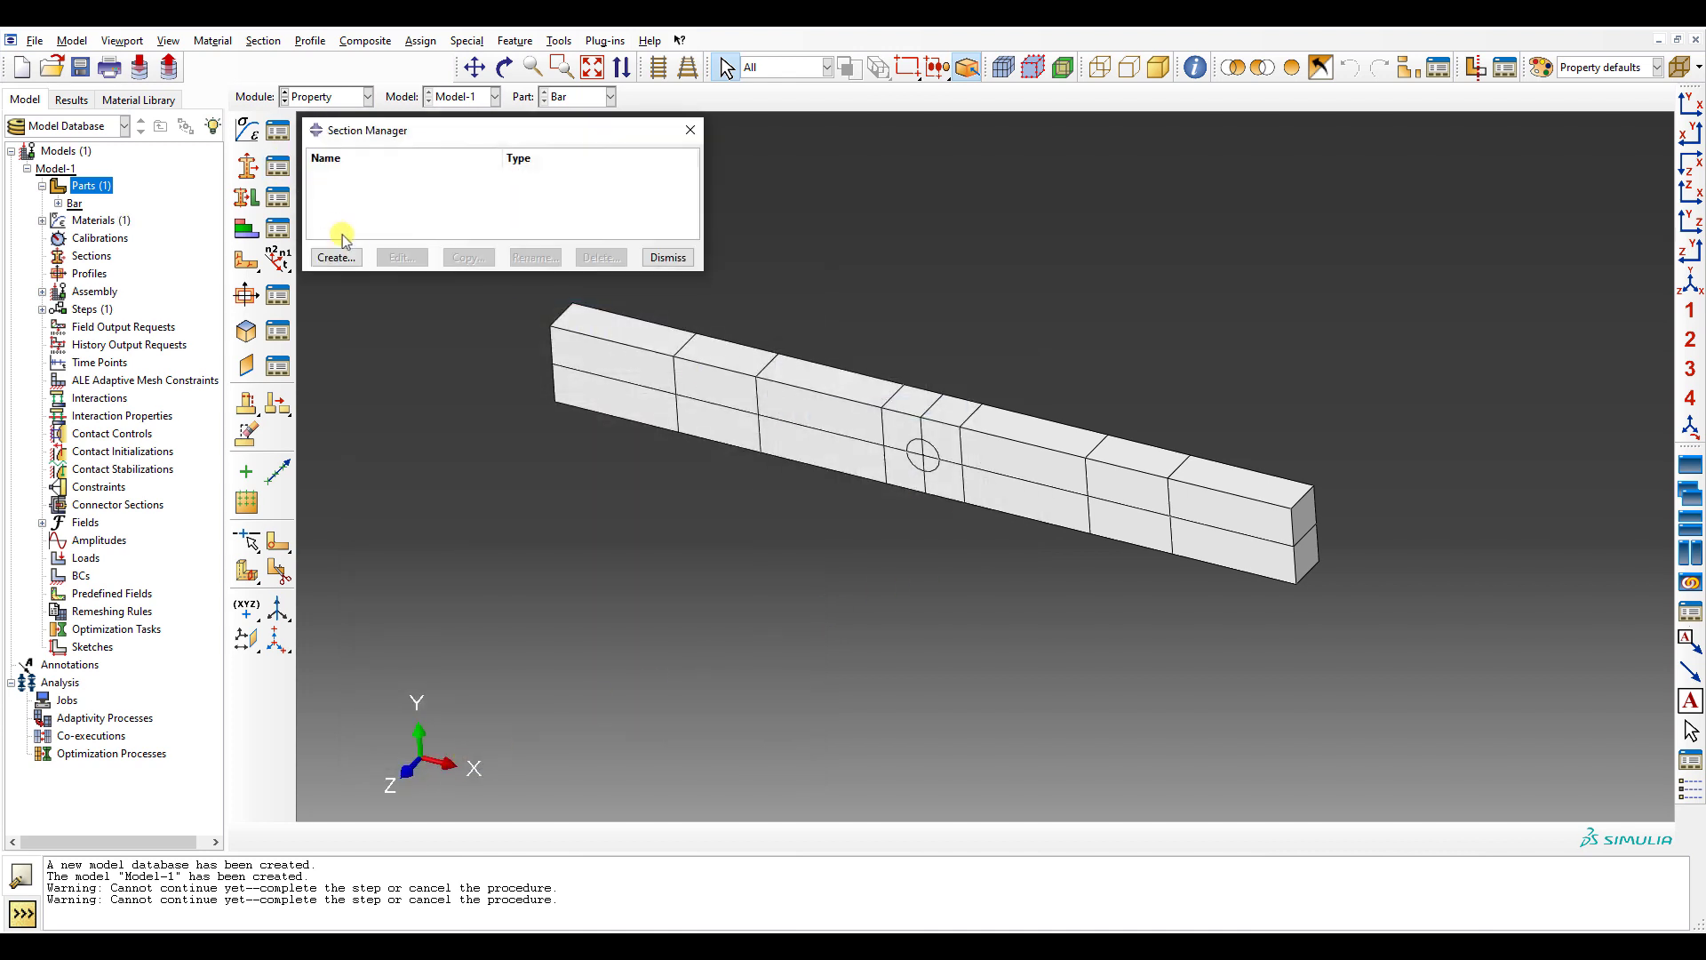
{"action": "left_click", "coordinate": [336, 257]}
{"action": "left_click_drag", "start_coordinate": [105, 193], "coordinate": [889, 342]}
{"action": "left_click", "coordinate": [840, 502]}
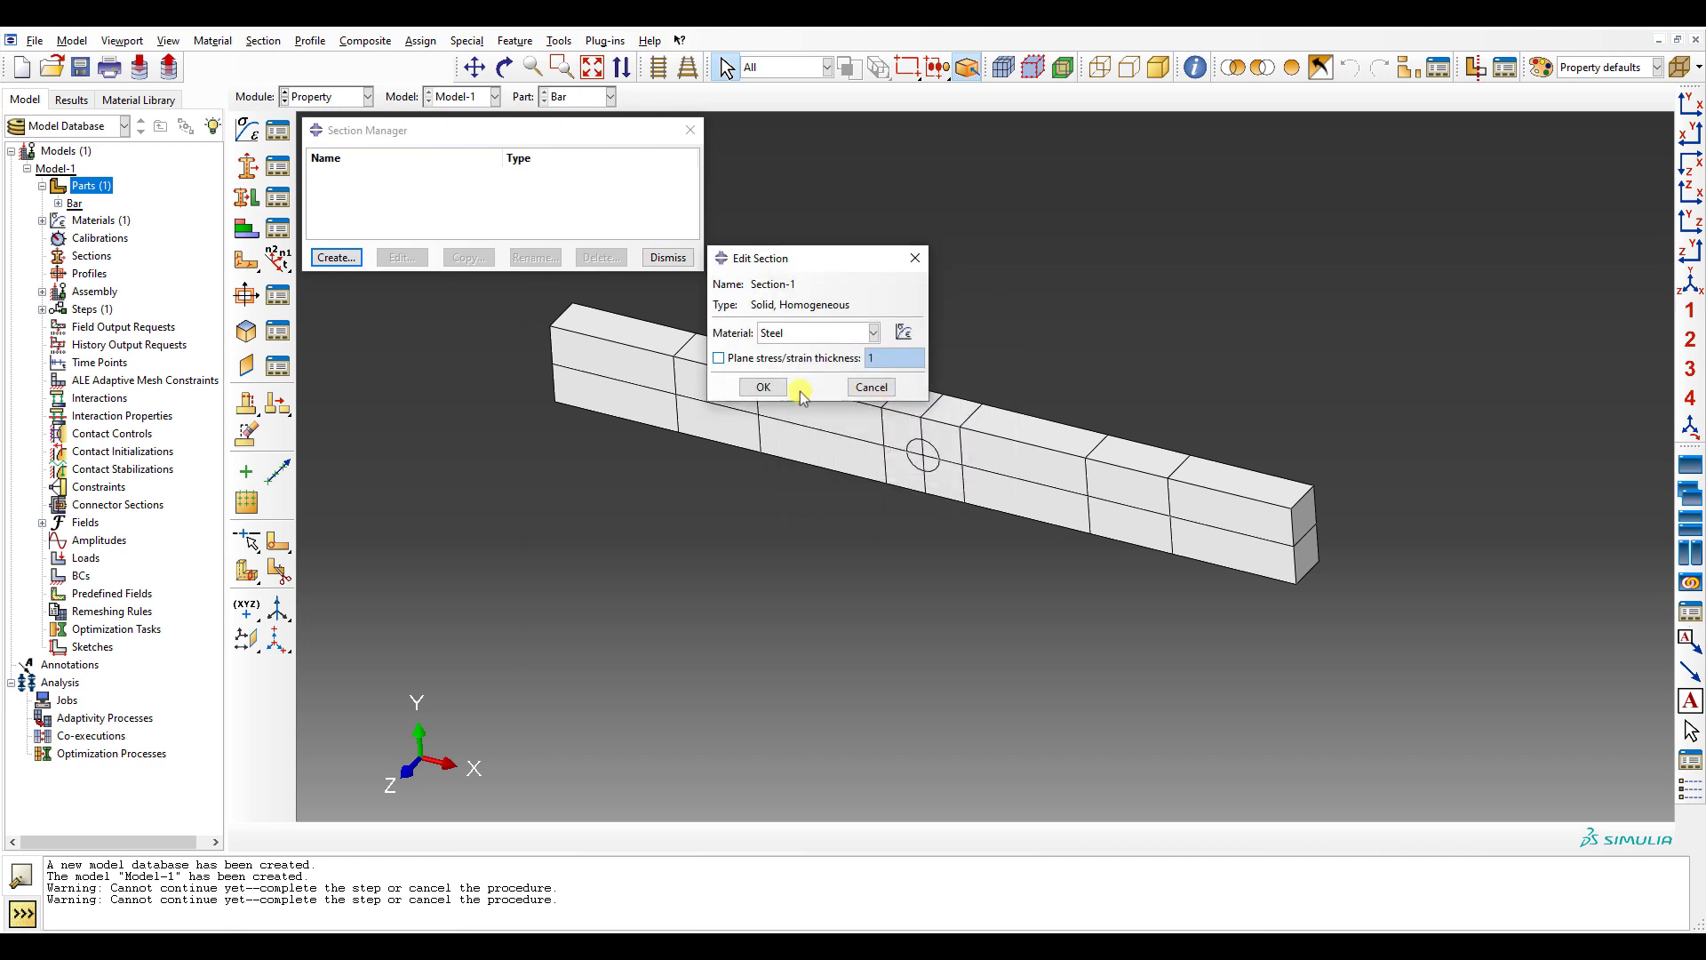
{"action": "left_click", "coordinate": [763, 387]}
- Assign Section-1 to all cells of the bar without creating a set
{"action": "left_click", "coordinate": [276, 197]}
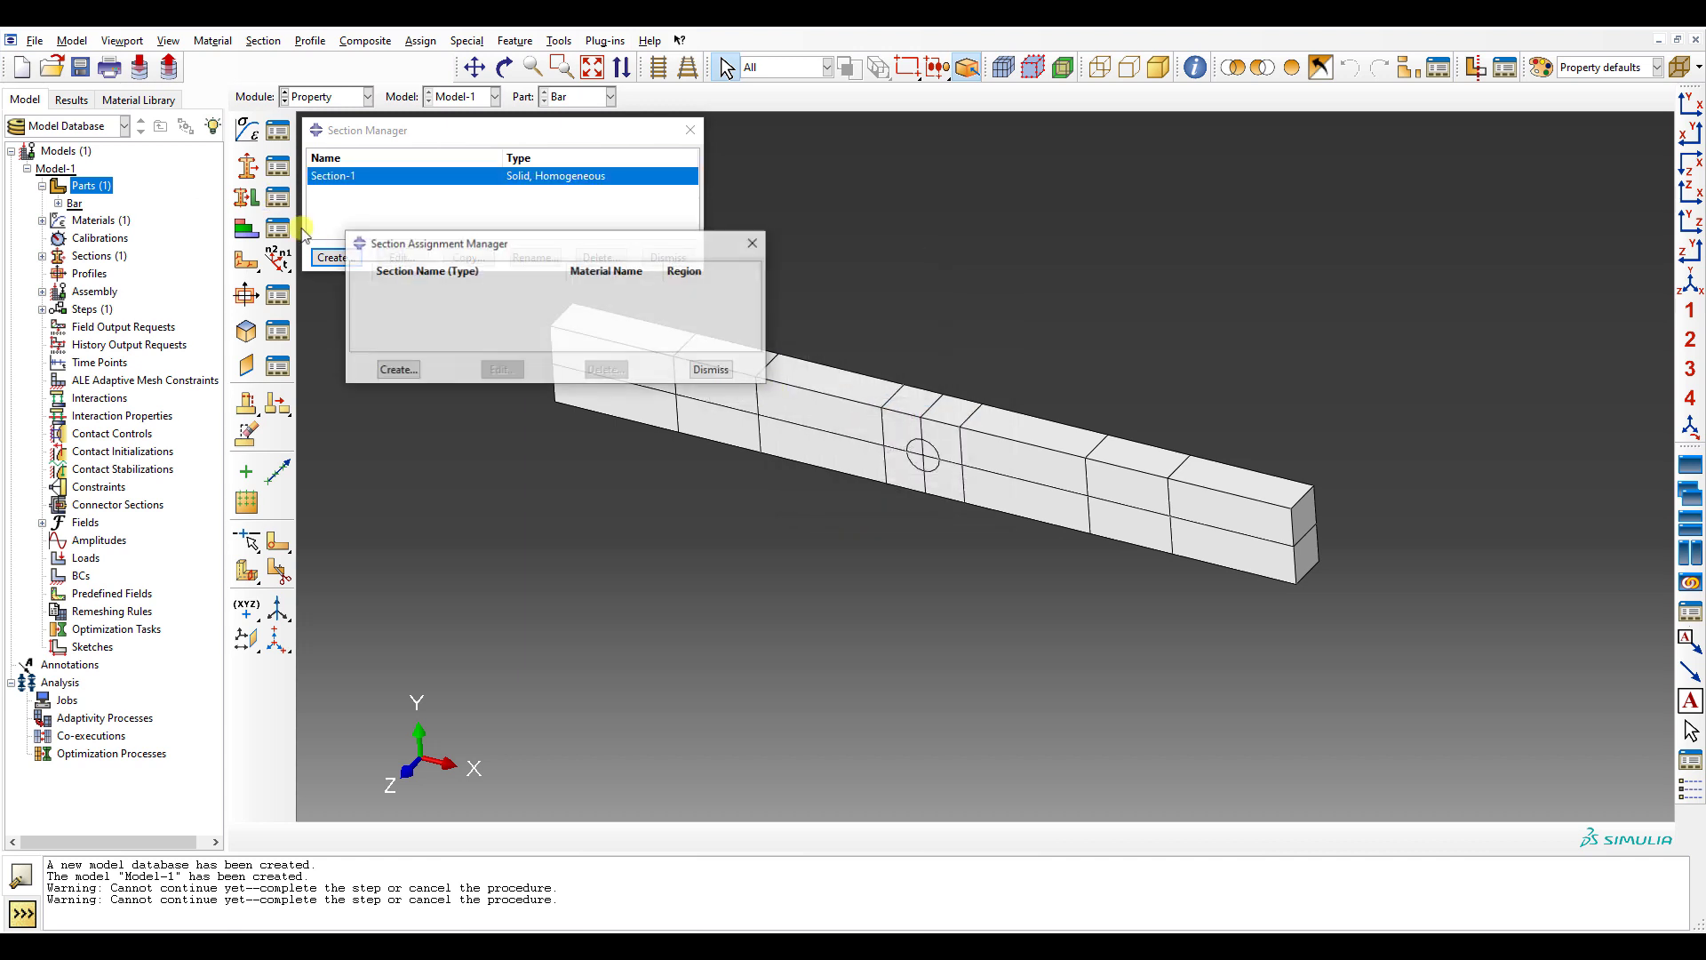
{"action": "left_click", "coordinate": [396, 370]}
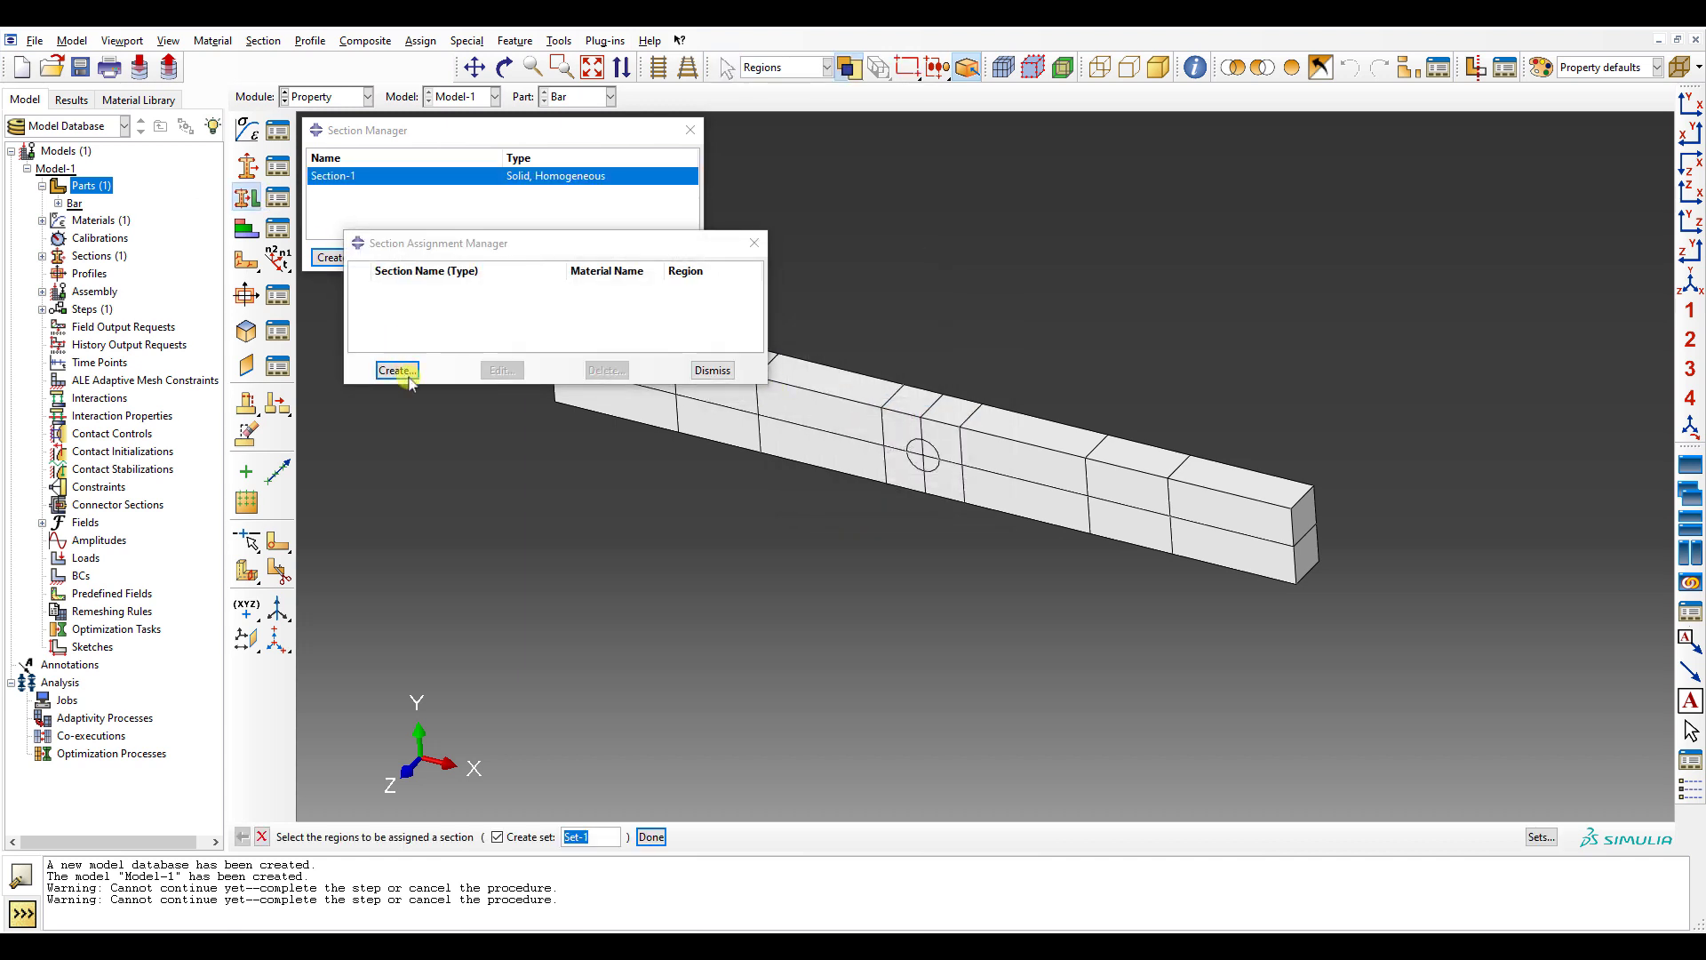
{"action": "left_click", "coordinate": [497, 837]}
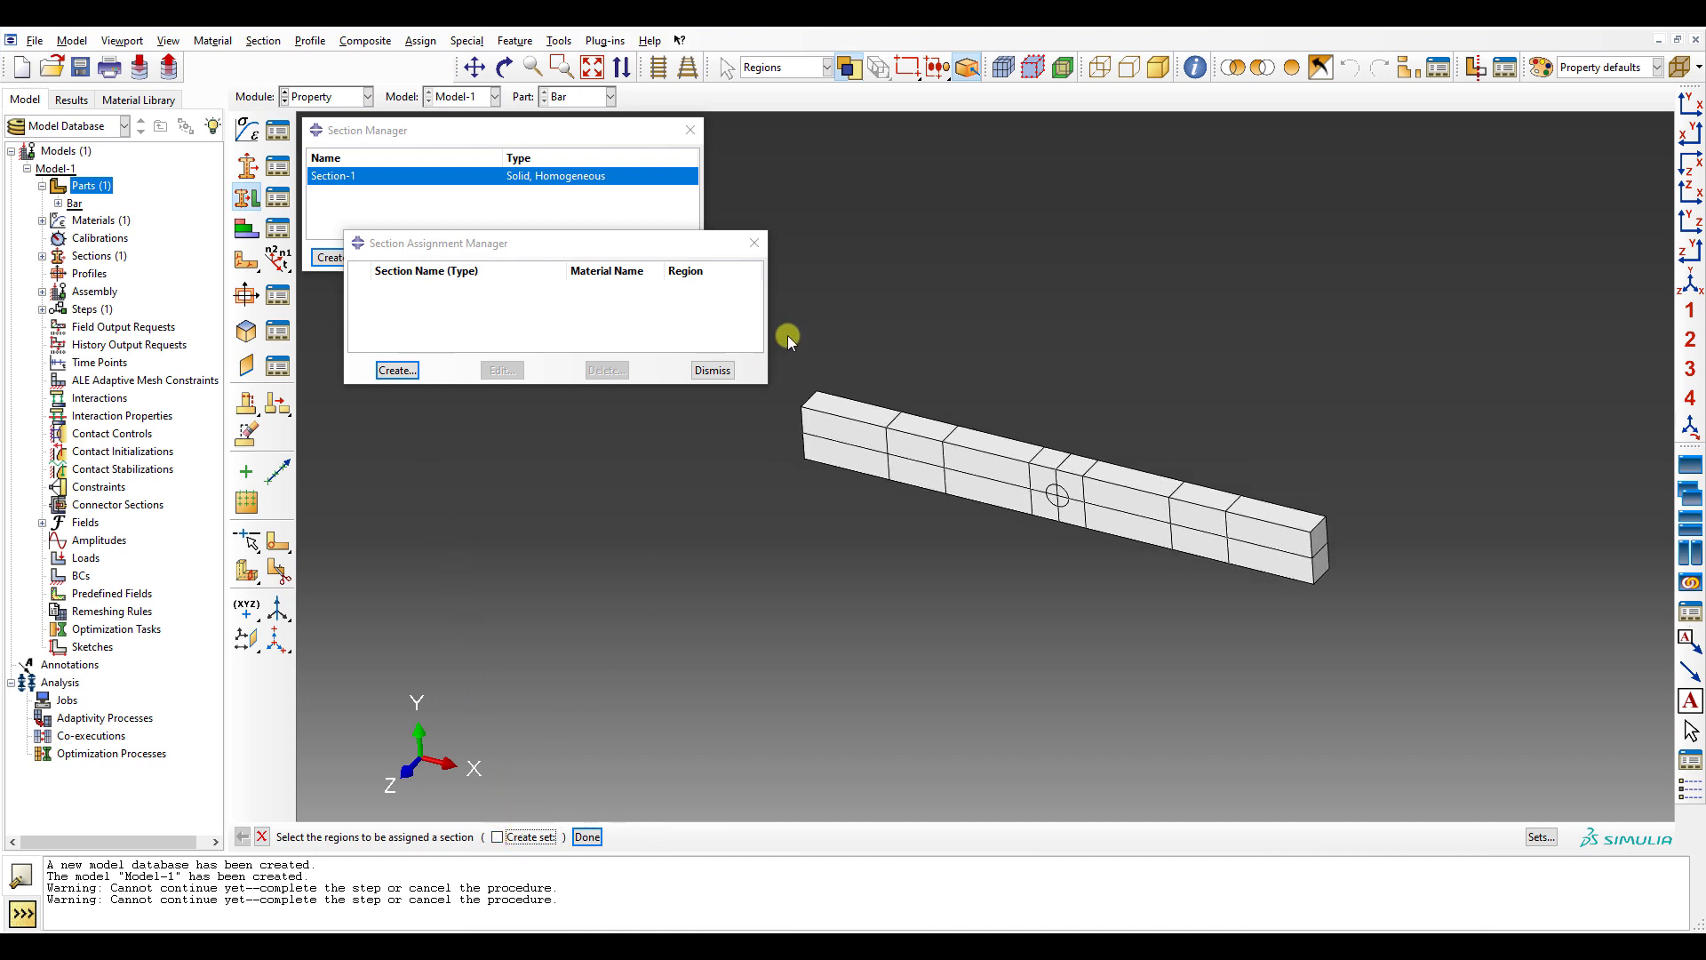
{"action": "left_click_drag", "start_coordinate": [789, 337], "coordinate": [1461, 653]}
{"action": "left_click", "coordinate": [588, 836]}
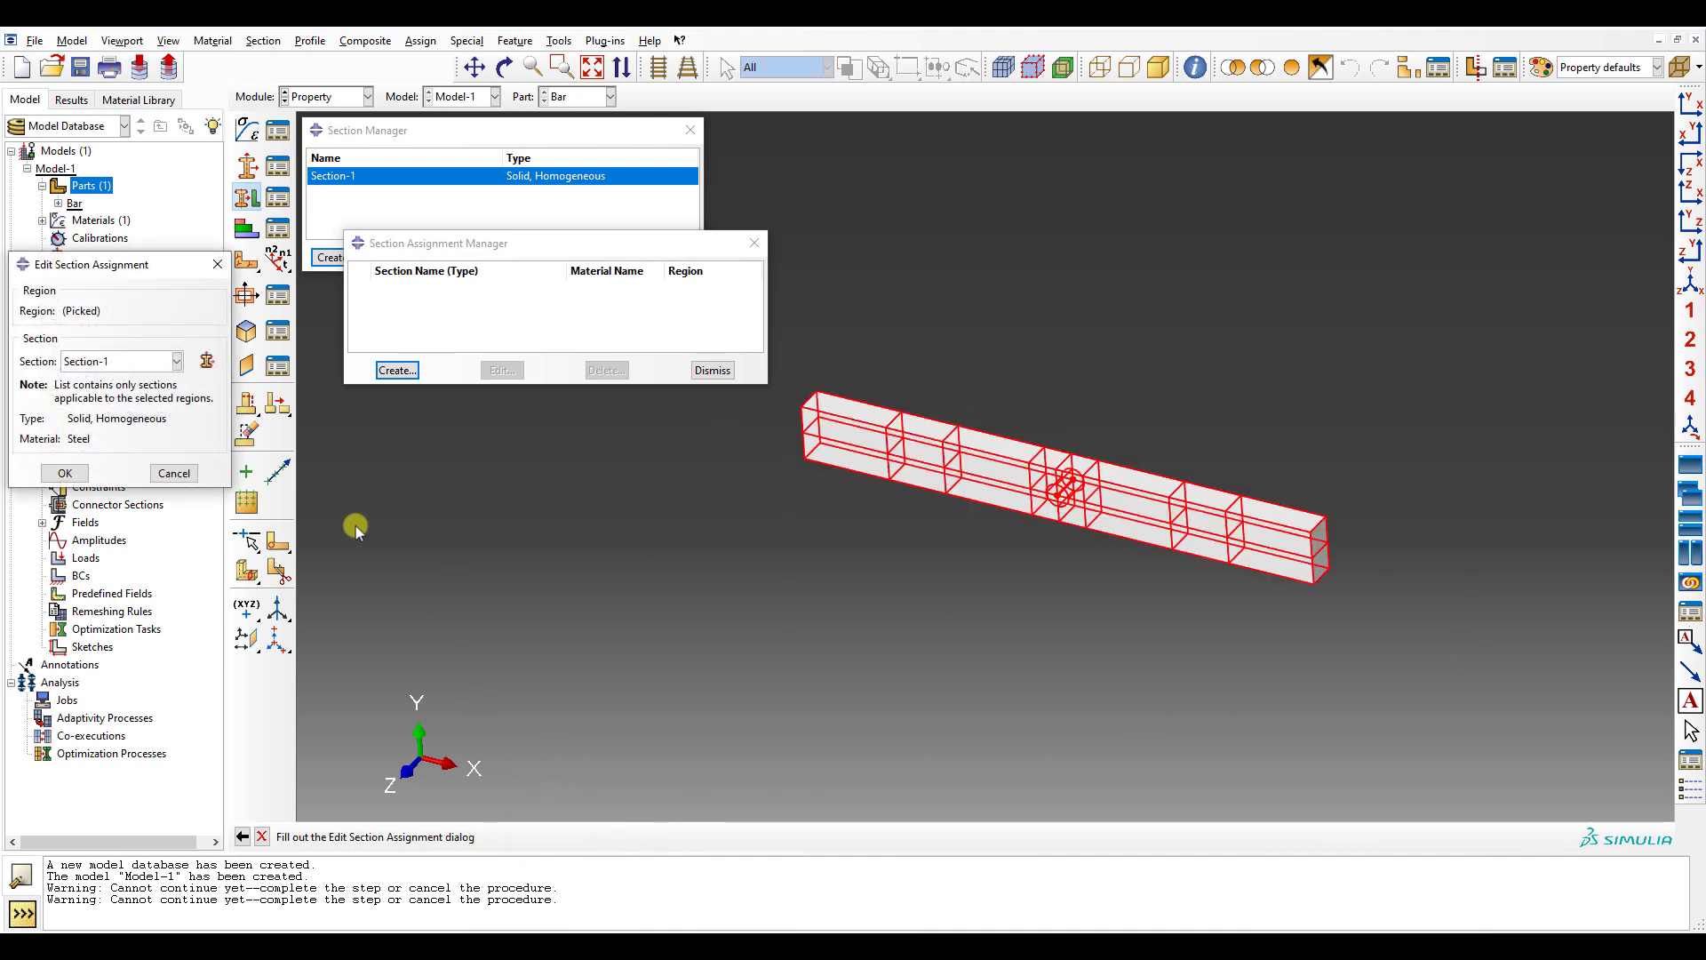
{"action": "left_click_drag", "start_coordinate": [160, 272], "coordinate": [971, 382]}
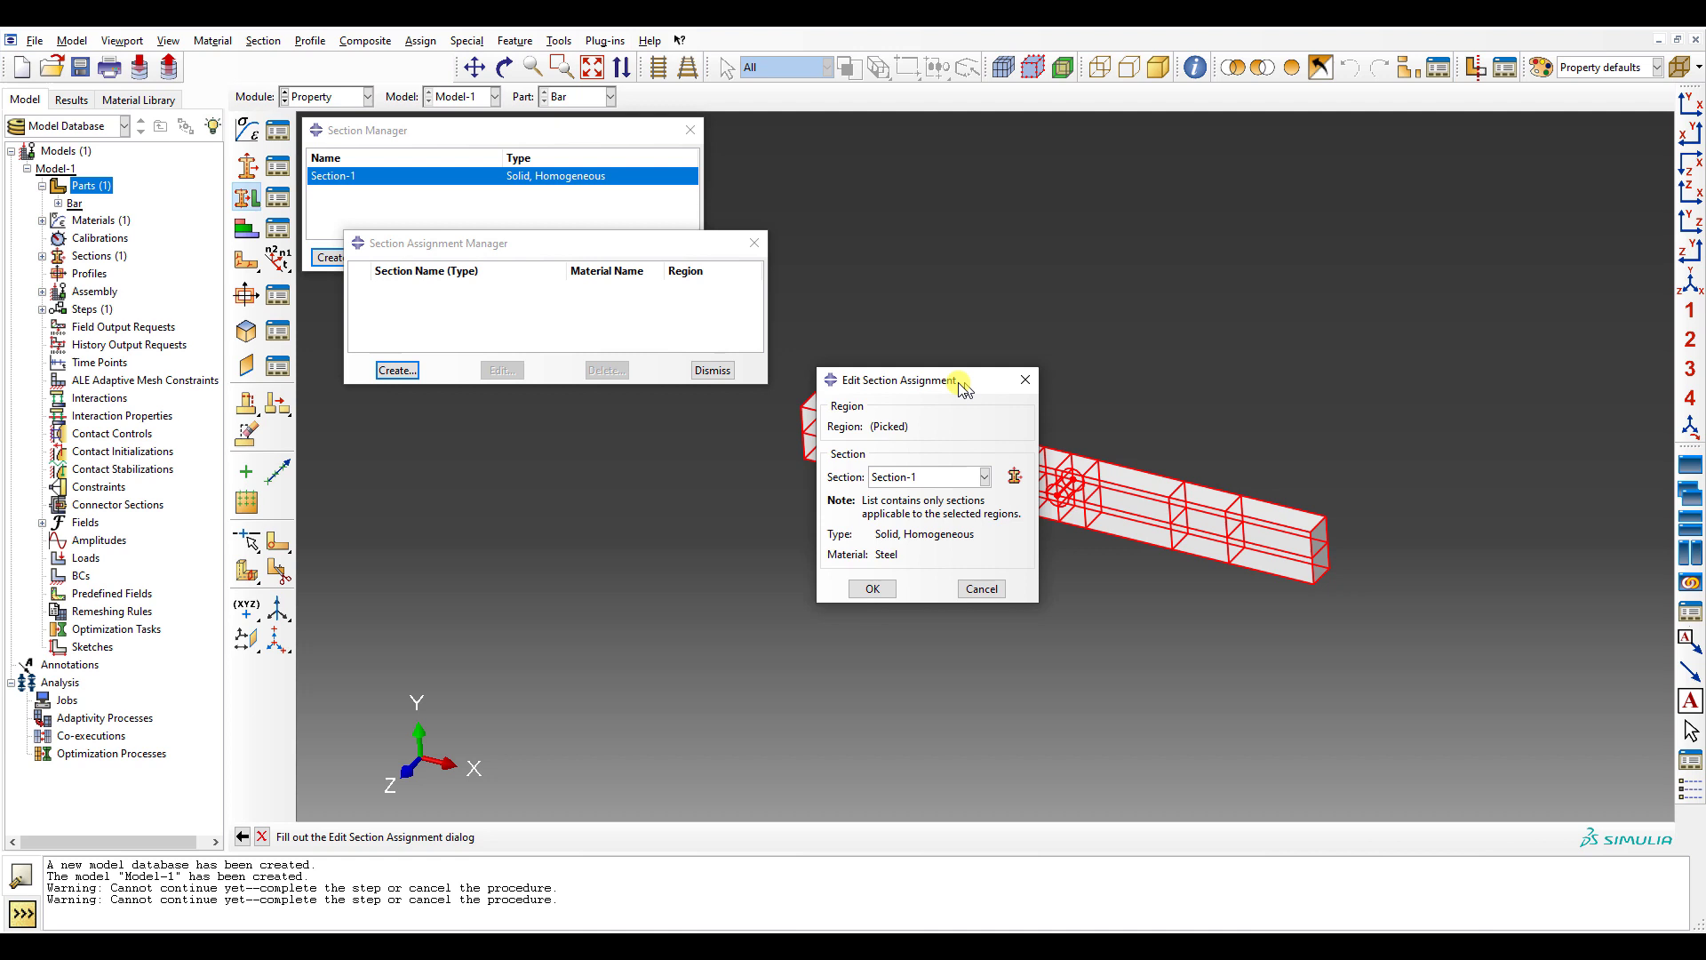
{"action": "left_click", "coordinate": [873, 583]}
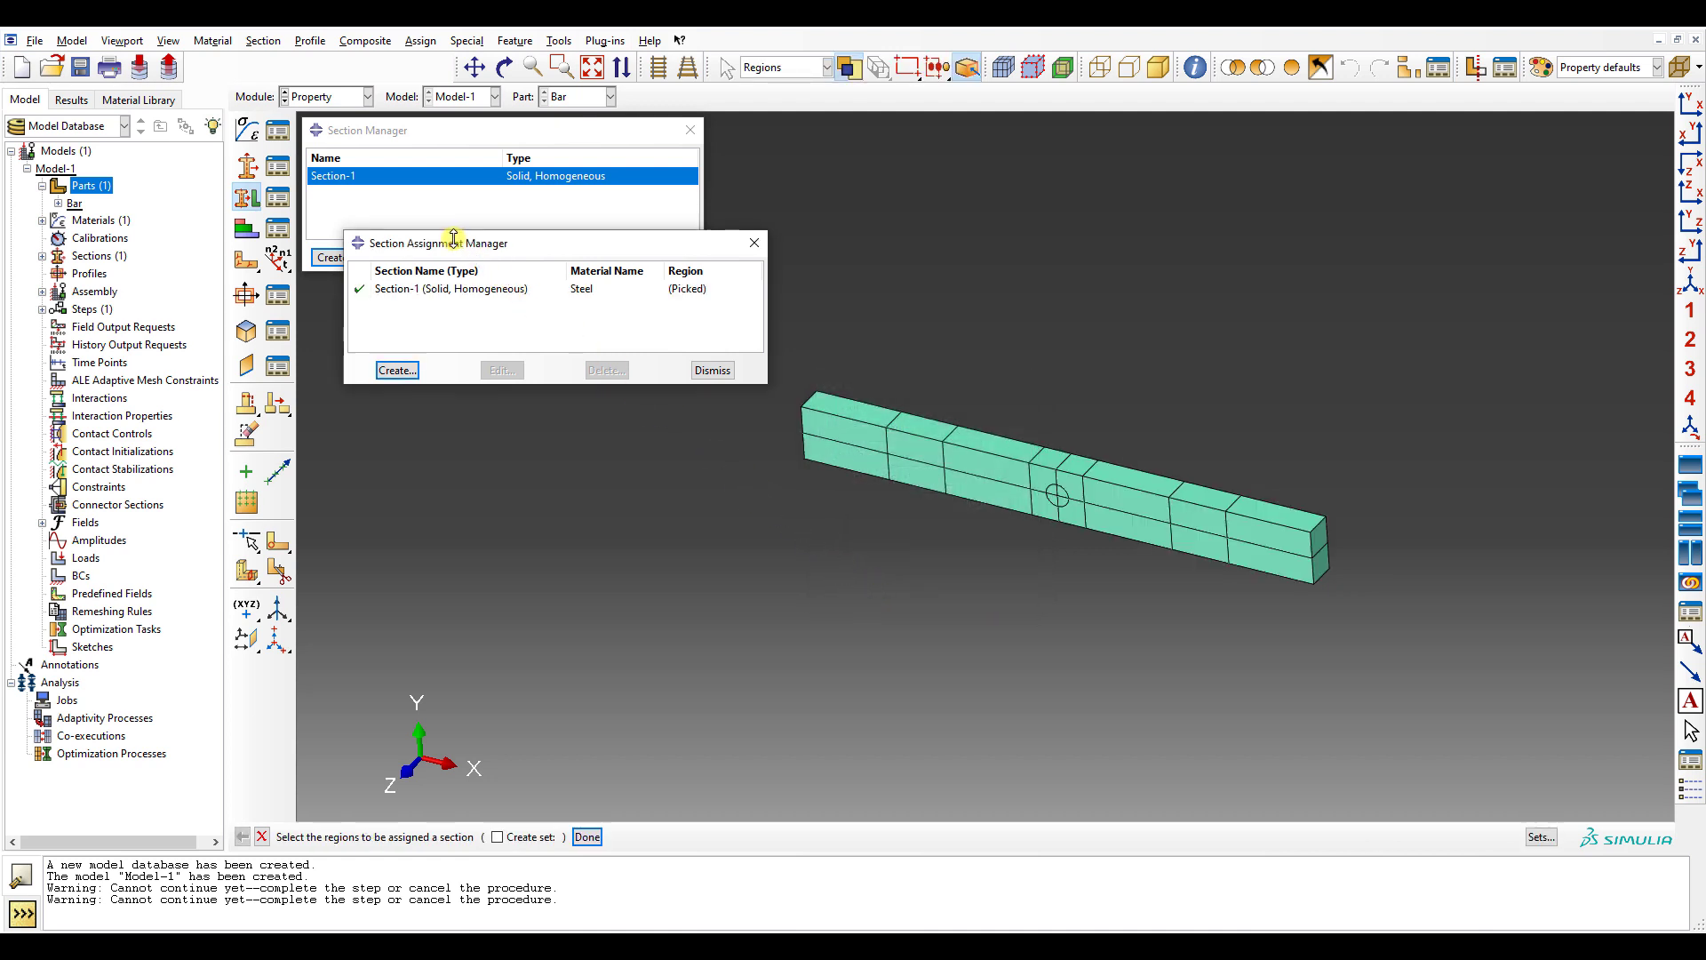
{"action": "left_click_drag", "start_coordinate": [450, 249], "coordinate": [415, 293]}
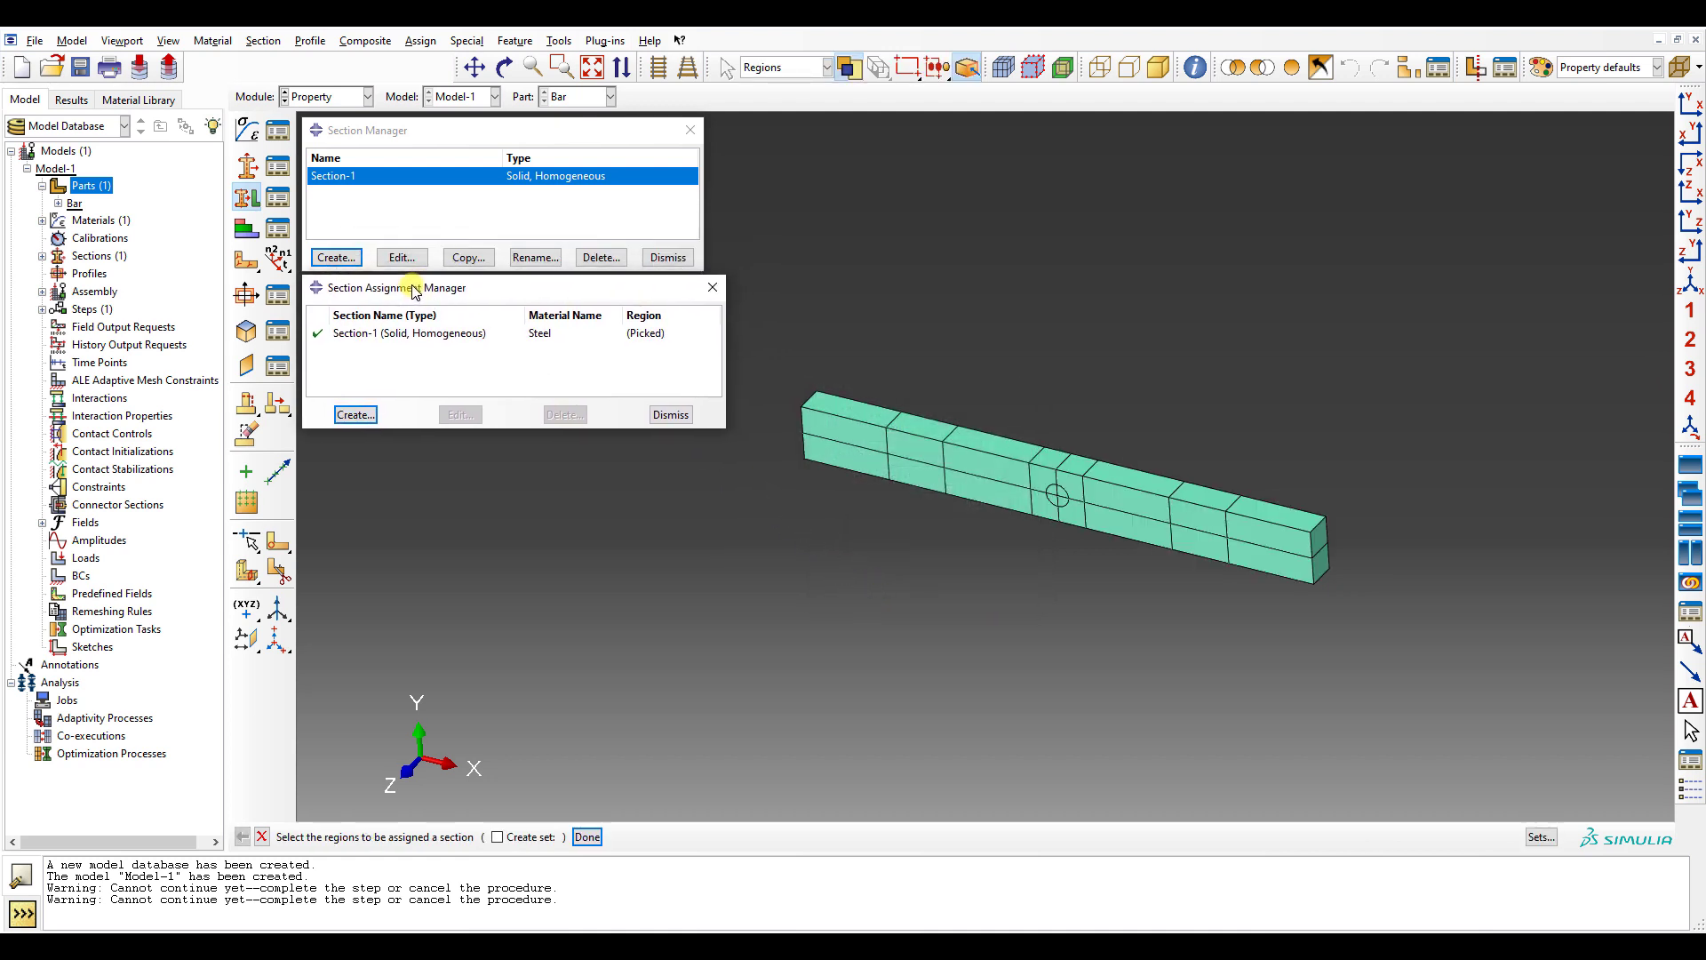
{"action": "left_click", "coordinate": [671, 414]}
{"action": "left_click", "coordinate": [667, 257]}
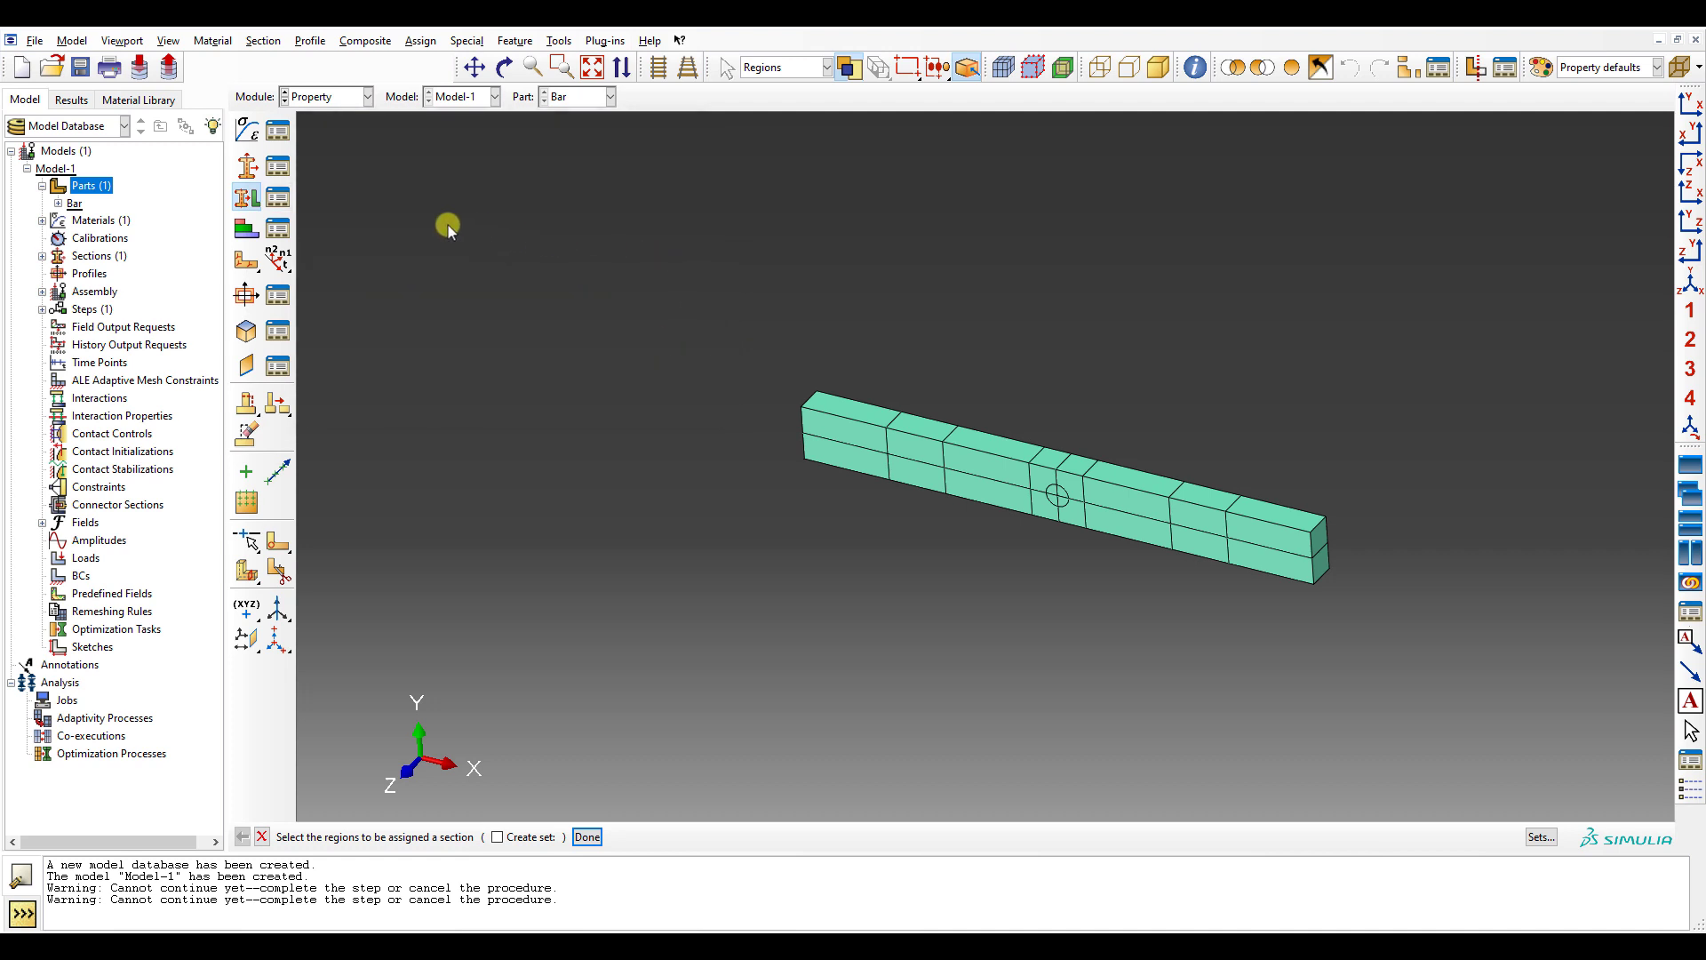
- Switch to the Assembly module and create an independent instance of the Bar part
{"action": "left_click", "coordinate": [324, 96]}
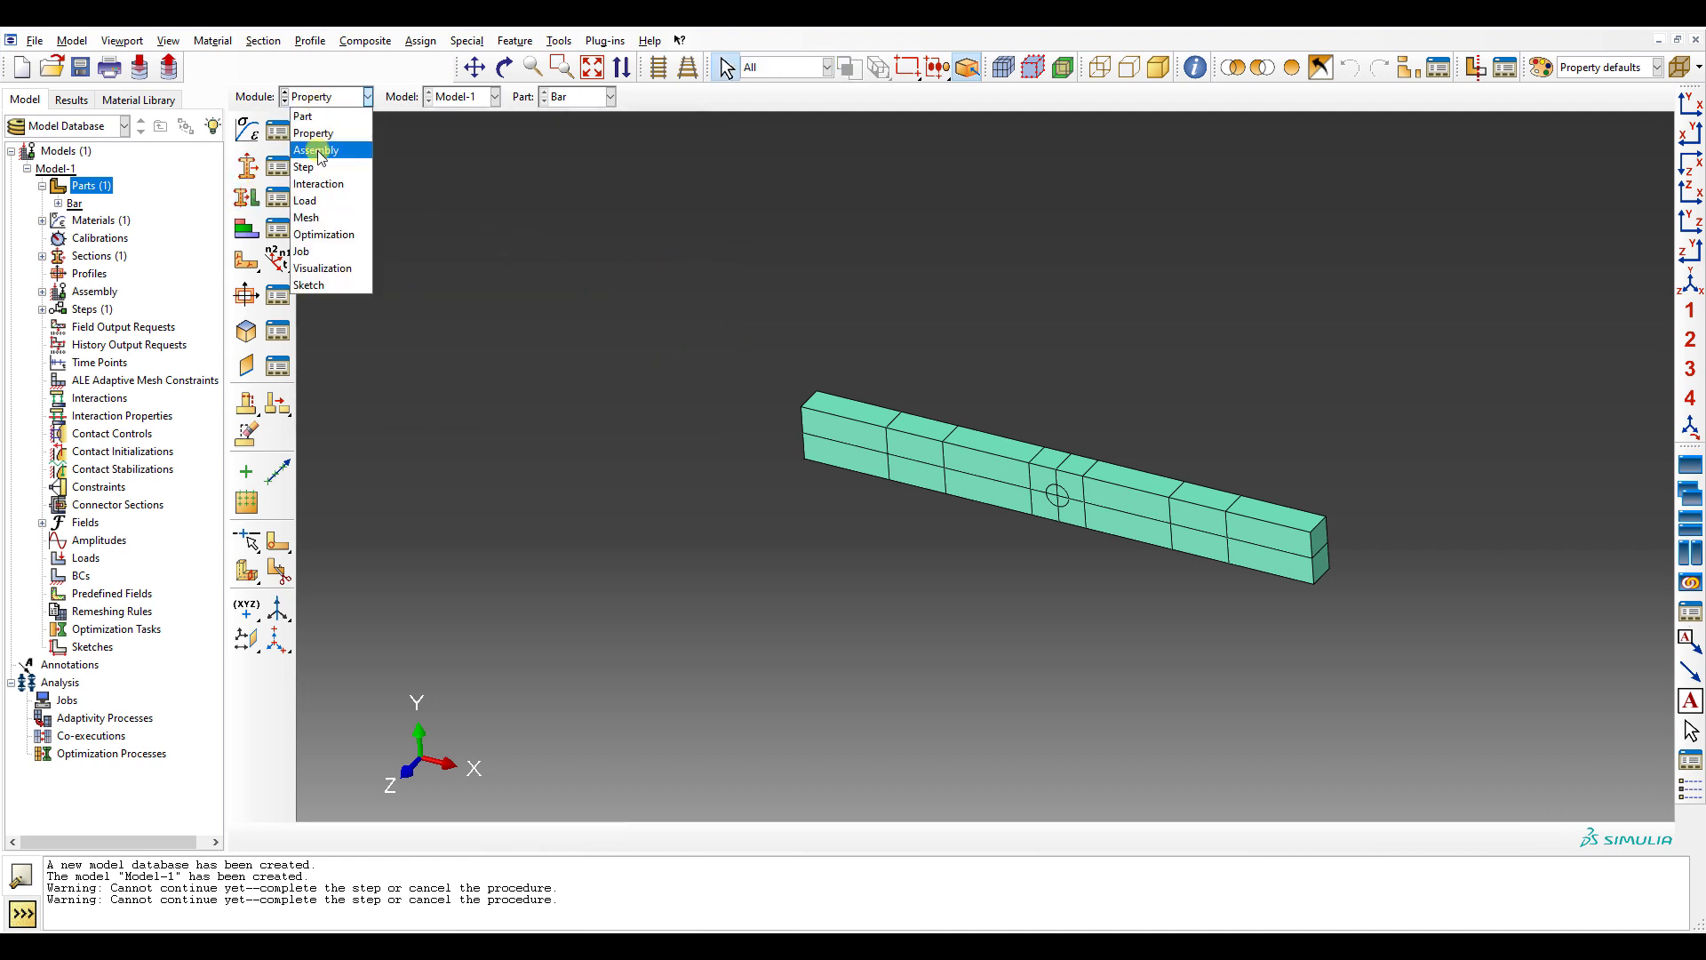
{"action": "left_click", "coordinate": [317, 150]}
{"action": "left_click", "coordinate": [247, 128]}
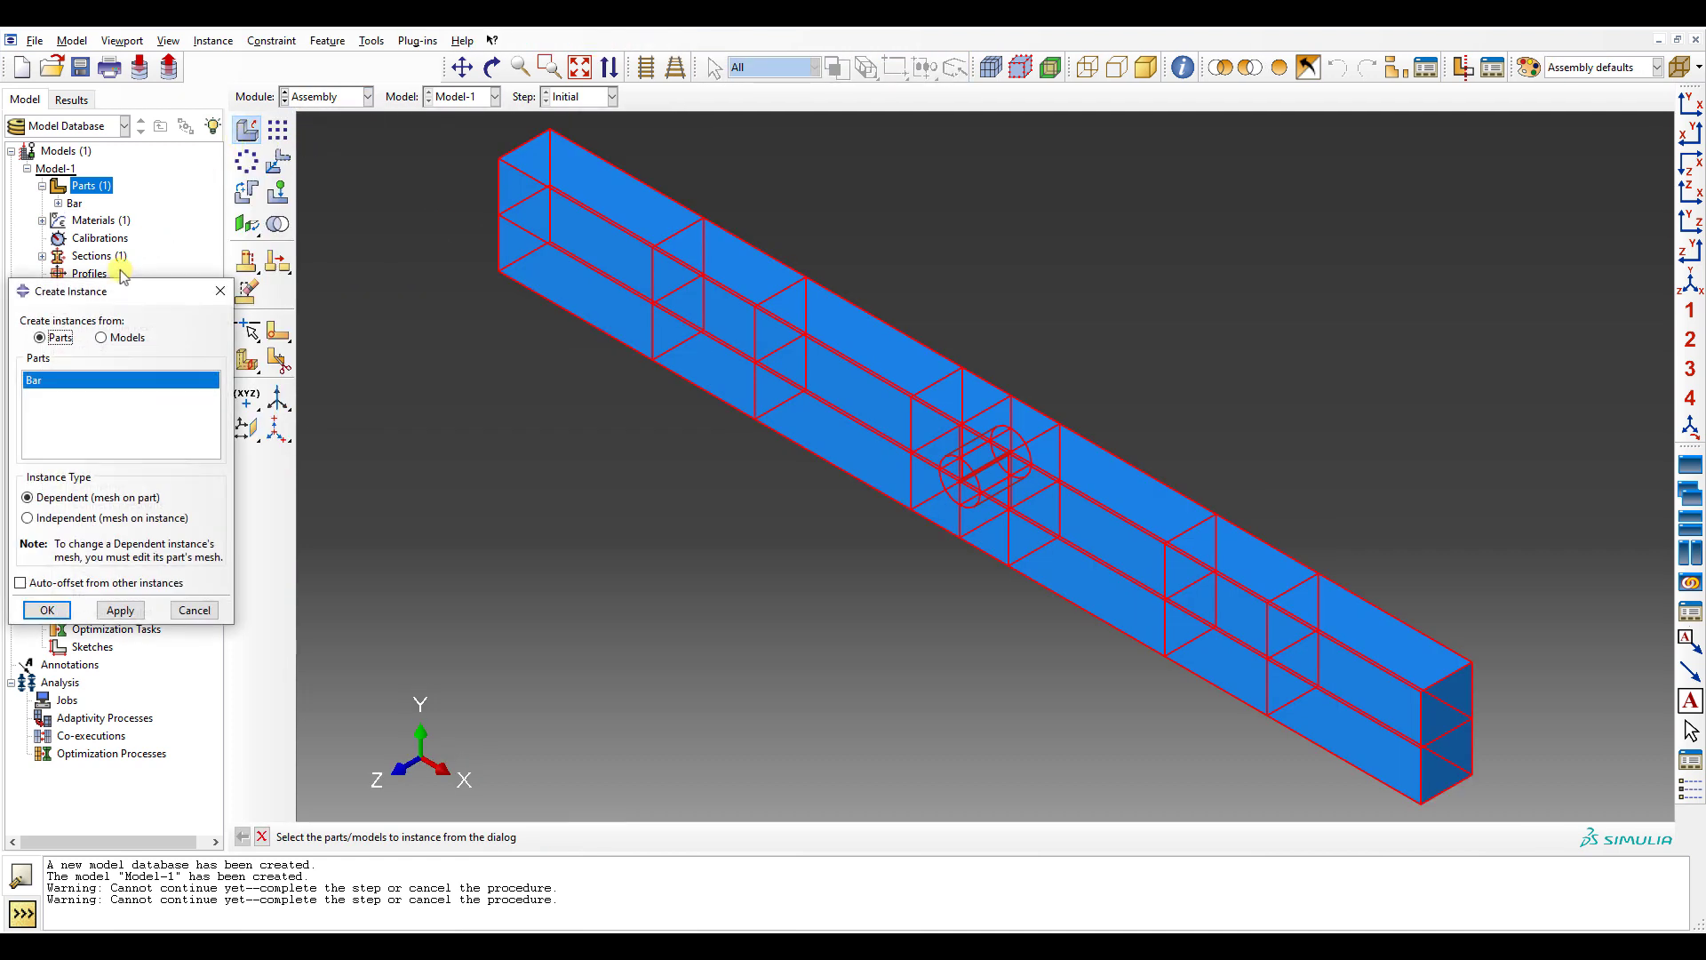
{"action": "left_click_drag", "start_coordinate": [82, 291], "coordinate": [376, 132]}
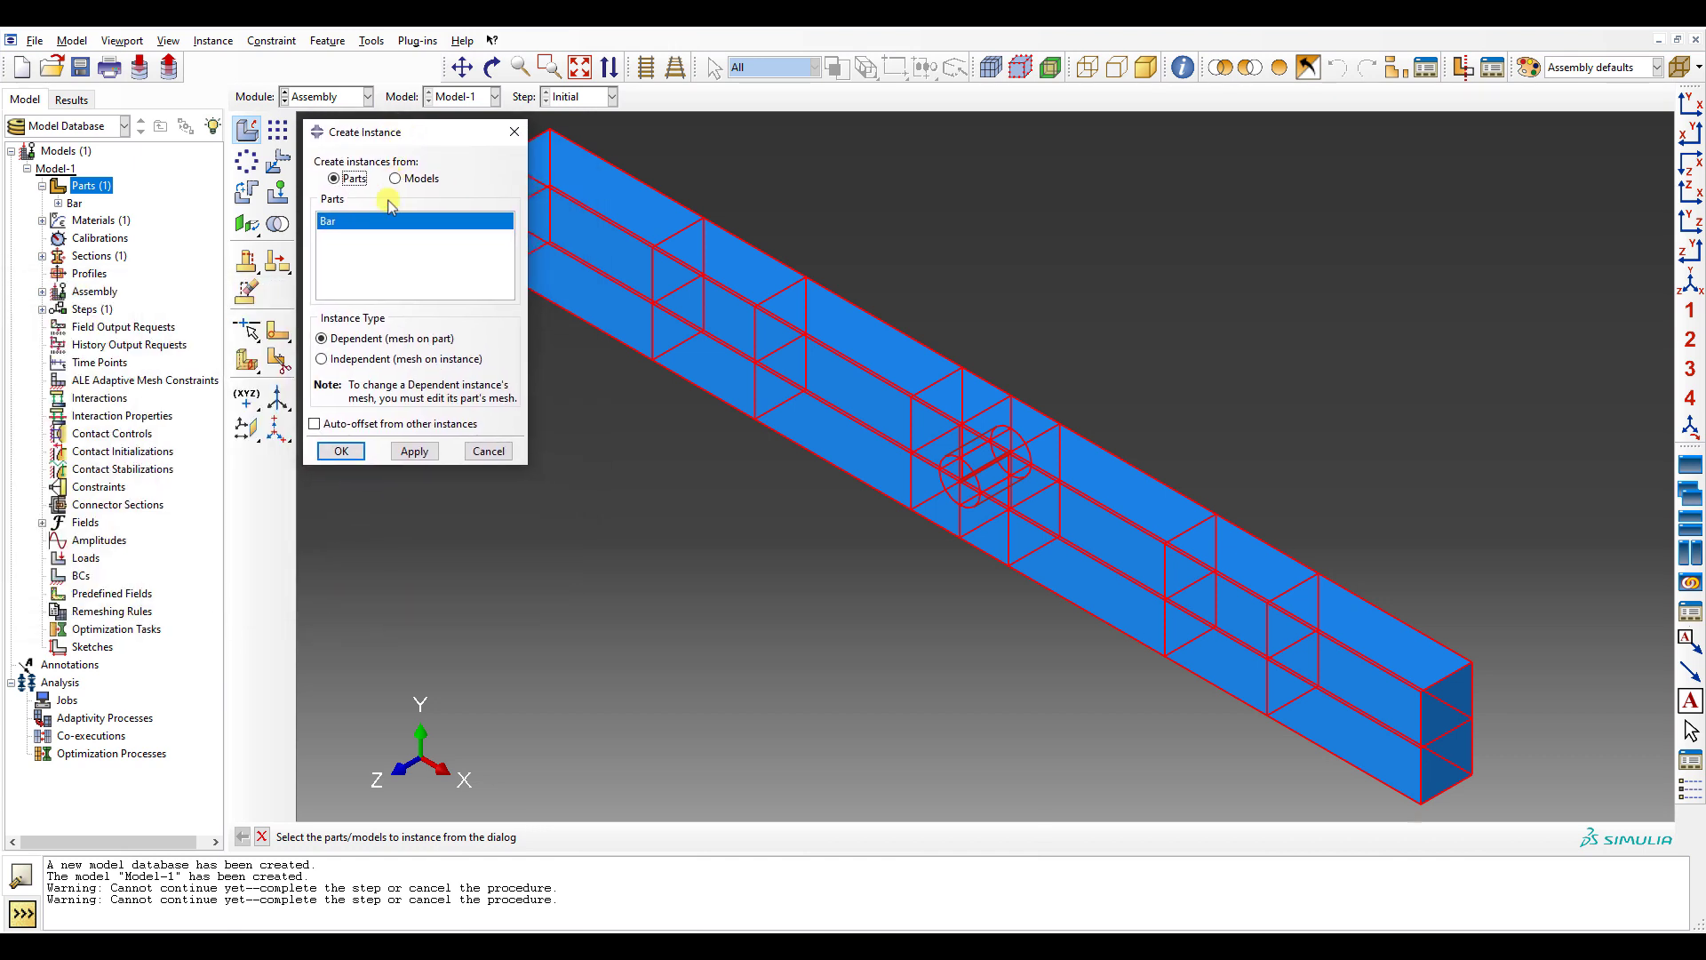
{"action": "left_click", "coordinate": [360, 358]}
{"action": "left_click", "coordinate": [341, 450]}
- Create a Static, General step after Initial with increment sizes of 0.05 initial, 1E-011 minimum and 0.05 maximum
{"action": "left_click", "coordinate": [333, 96]}
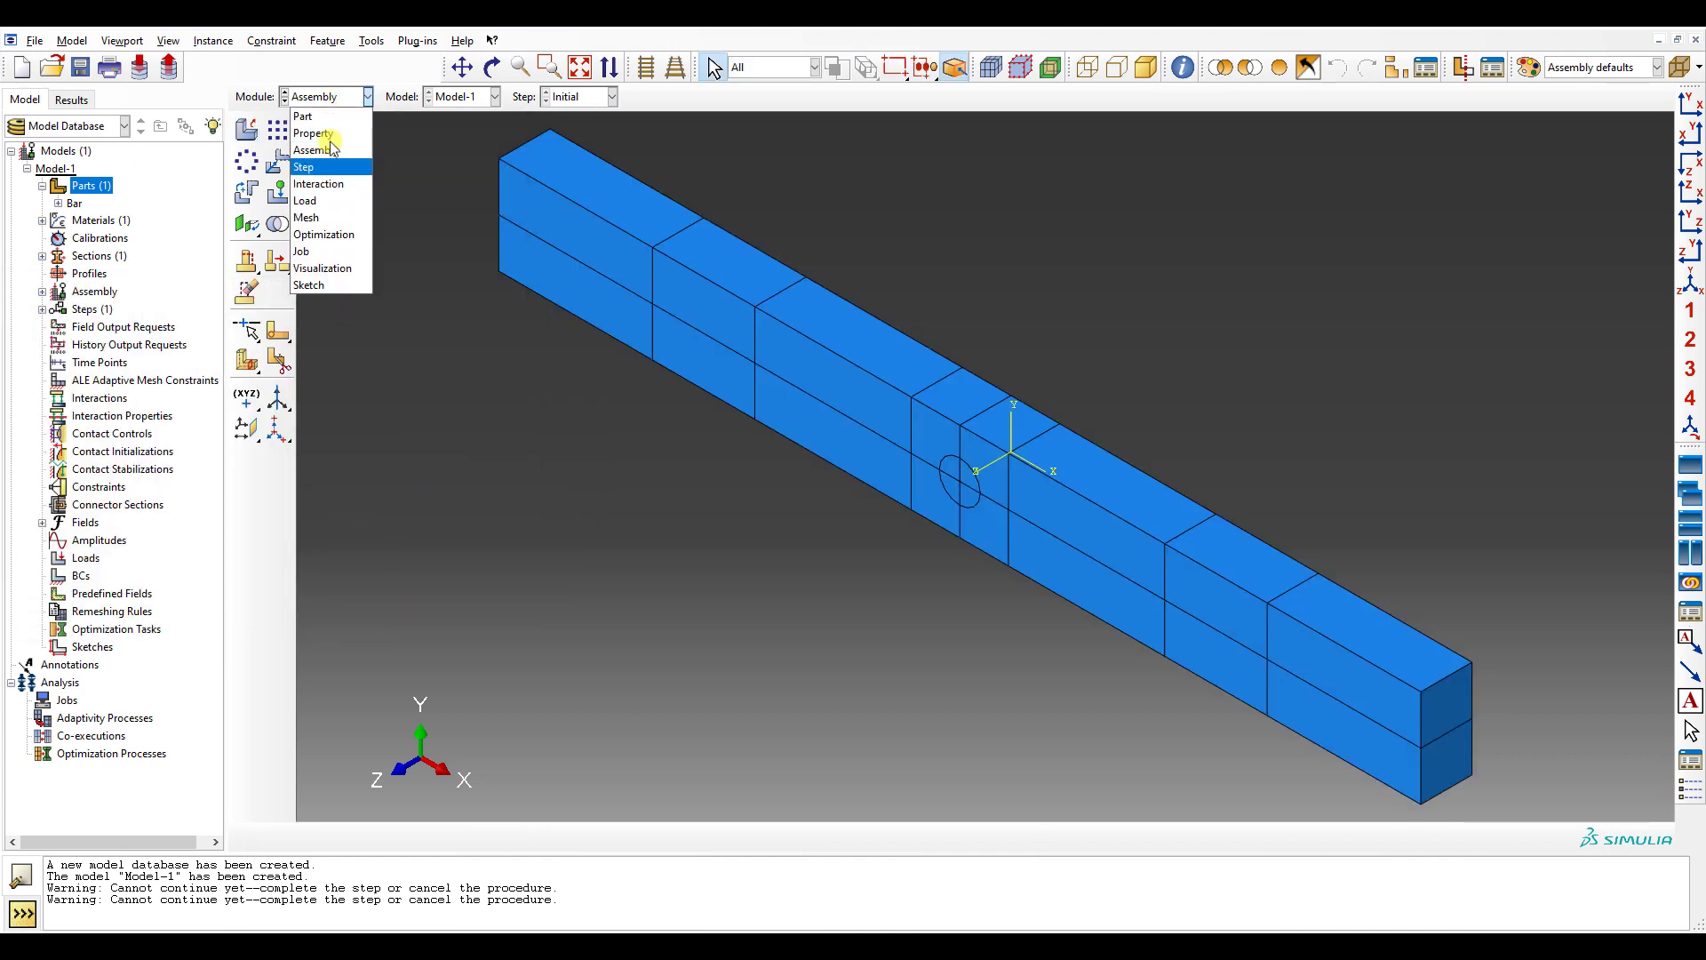
{"action": "left_click", "coordinate": [325, 168]}
{"action": "left_click", "coordinate": [289, 131]}
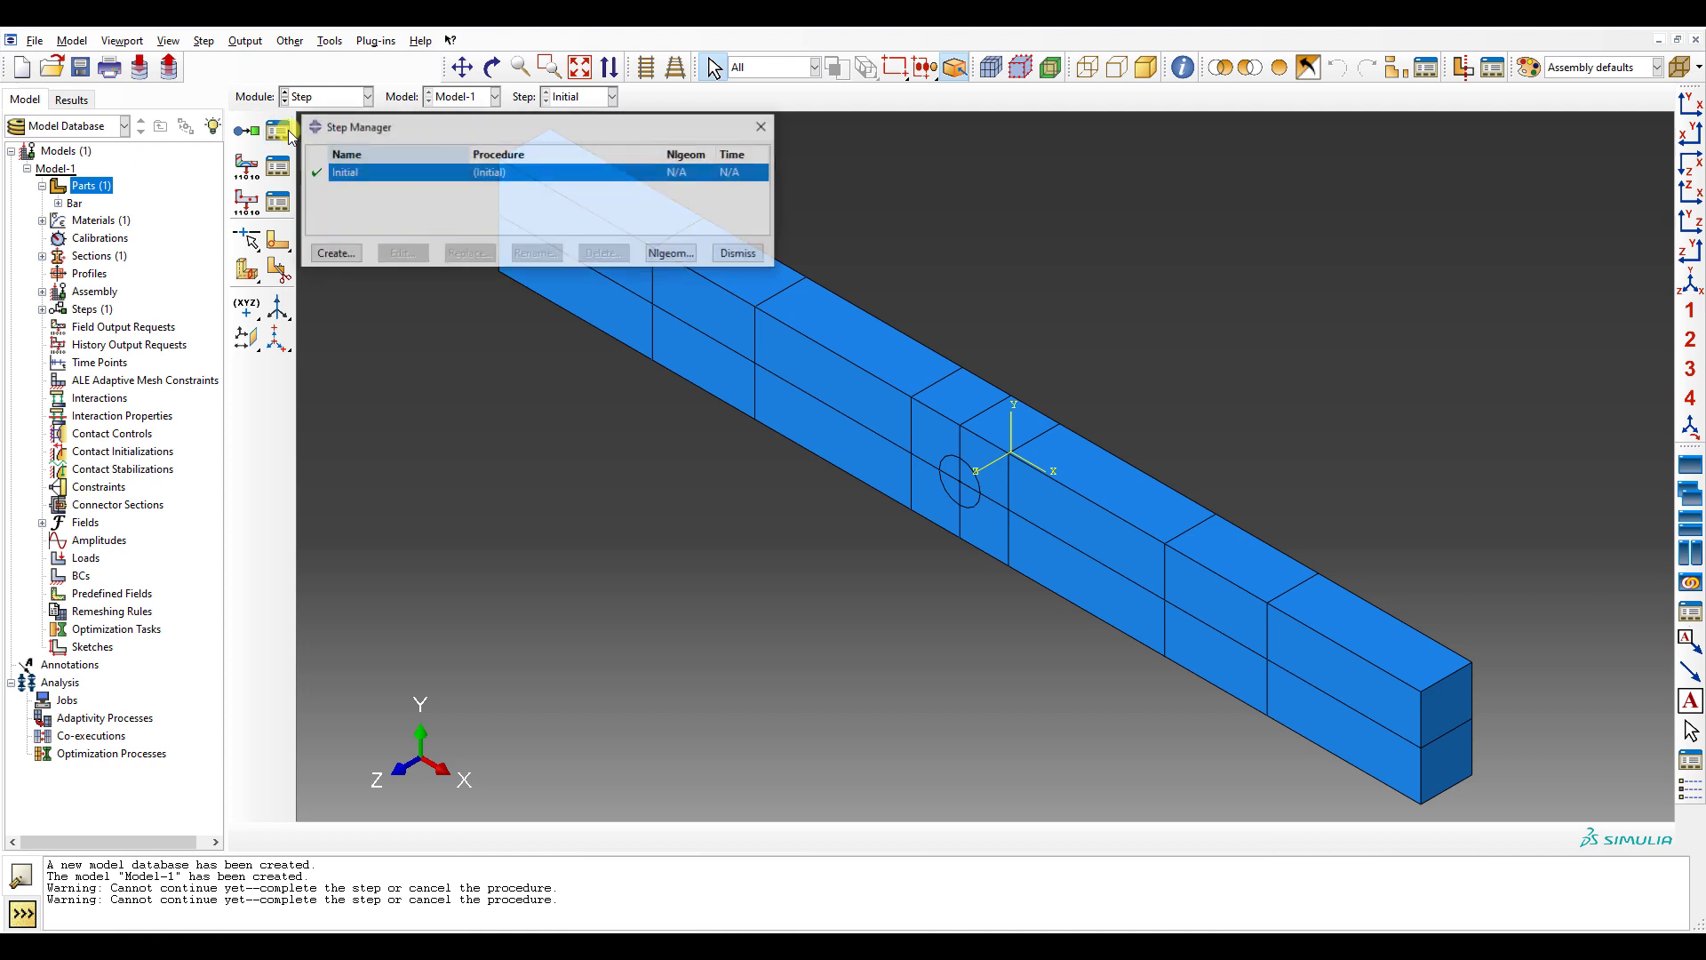
{"action": "left_click", "coordinate": [336, 255]}
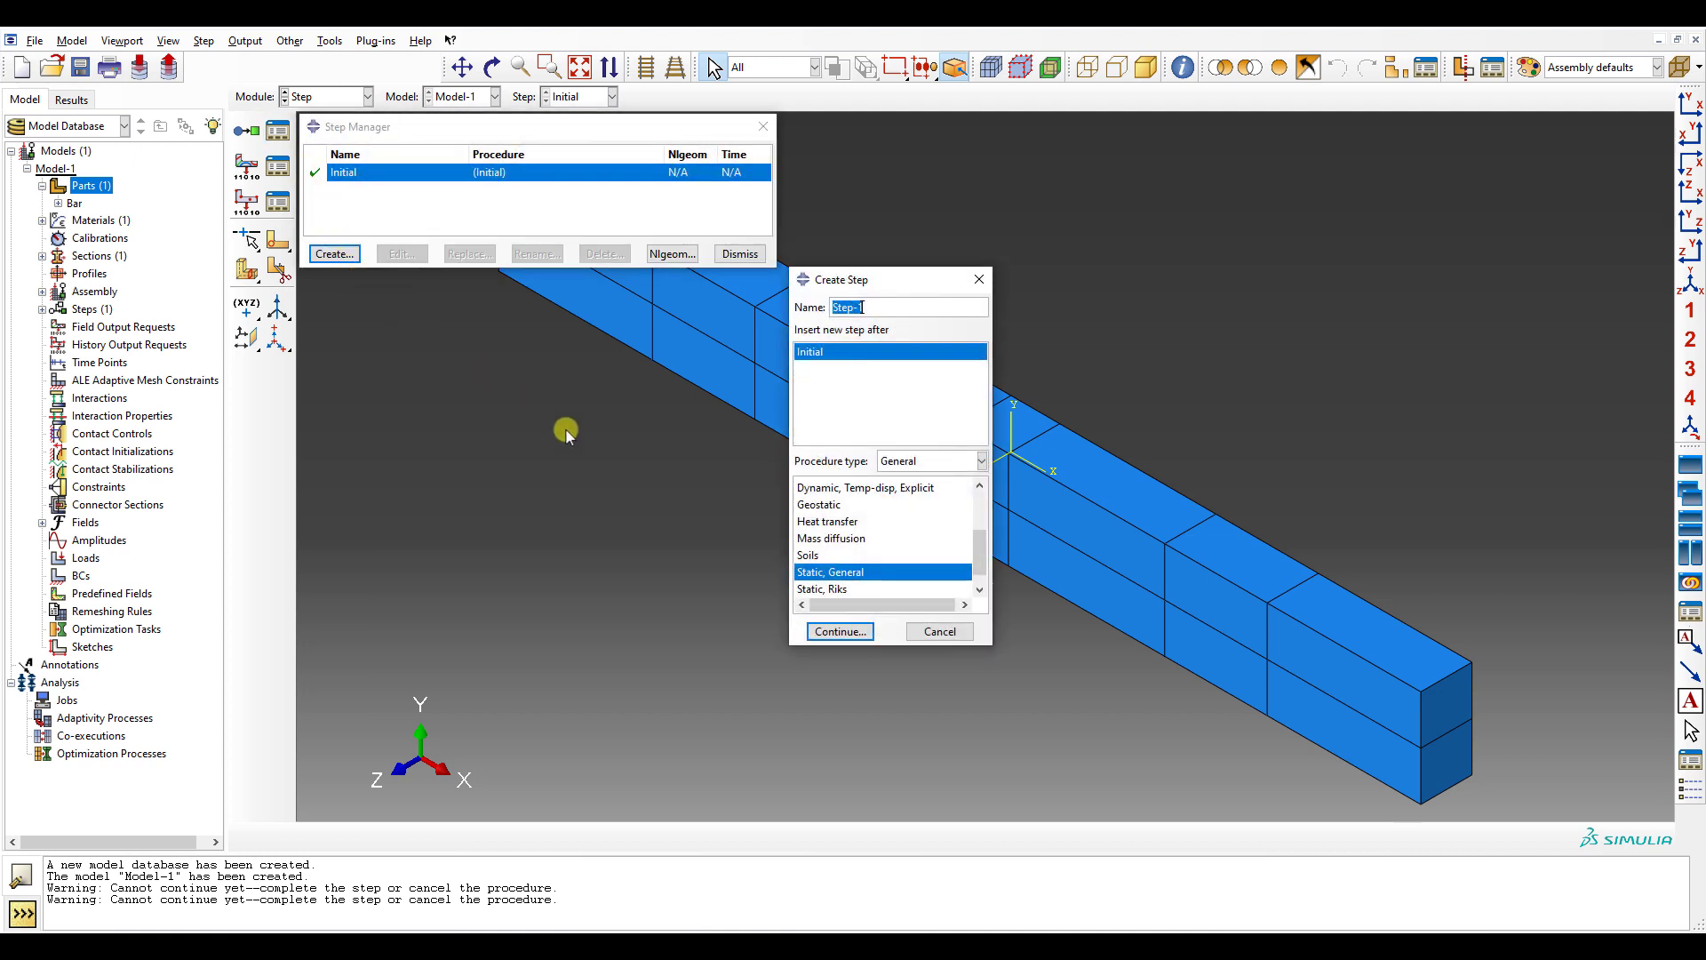
{"action": "left_click", "coordinate": [838, 630]}
{"action": "left_click", "coordinate": [698, 316]}
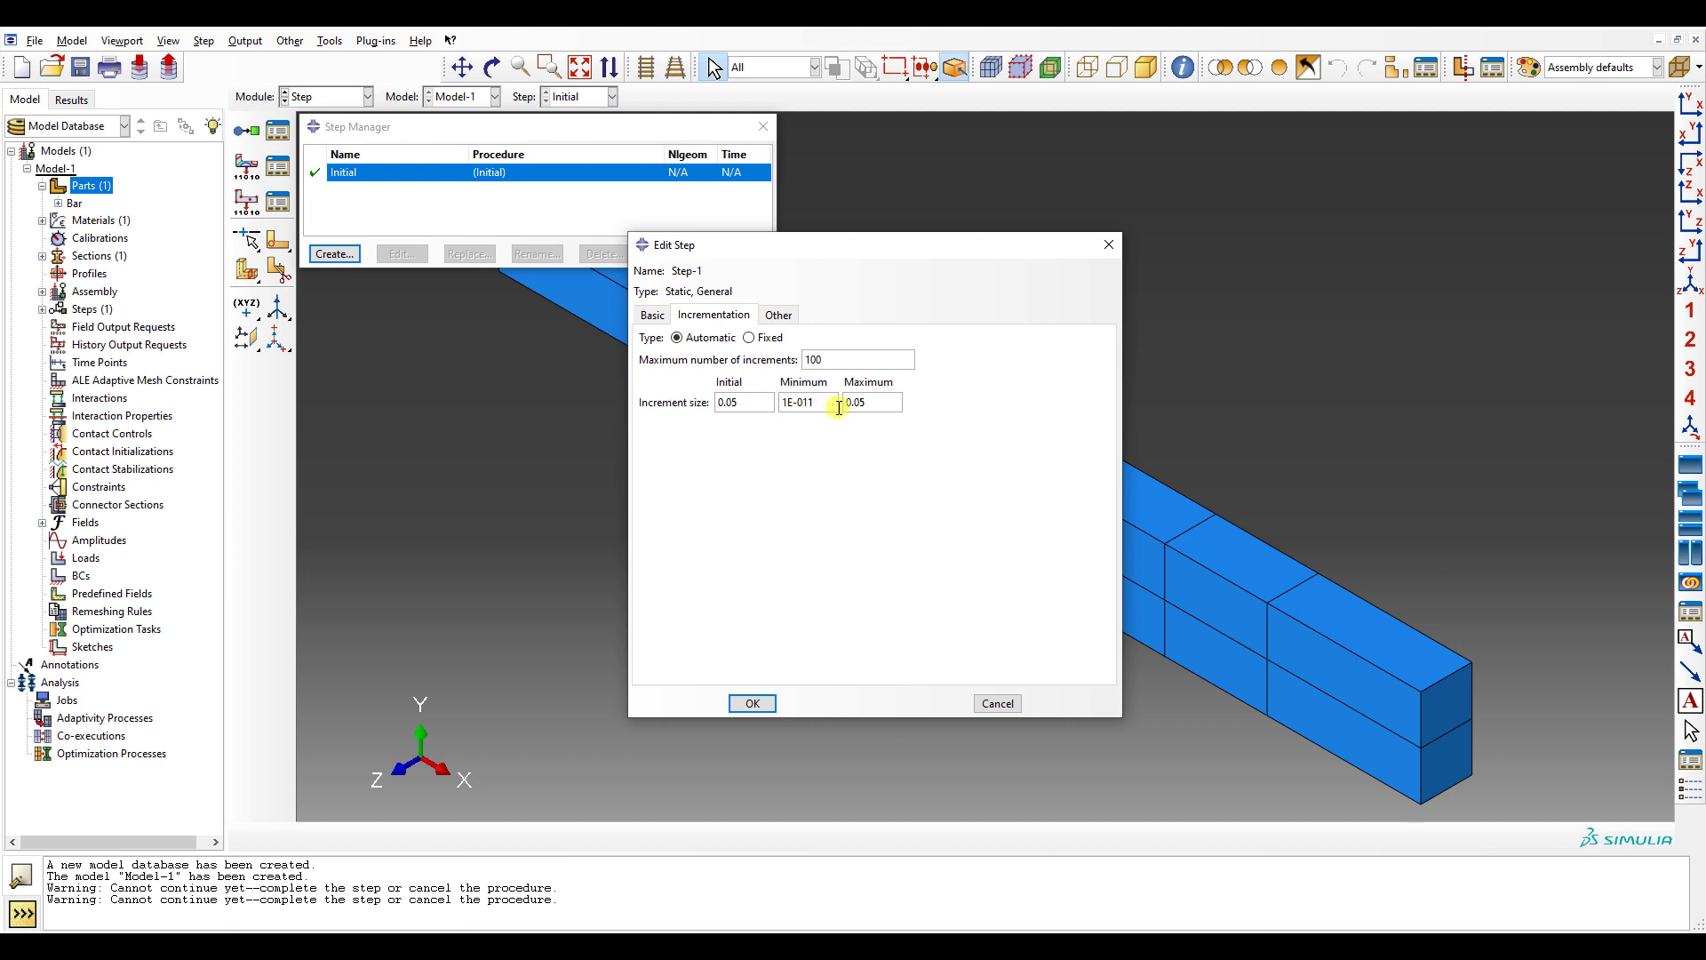
{"action": "left_click", "coordinate": [766, 704]}
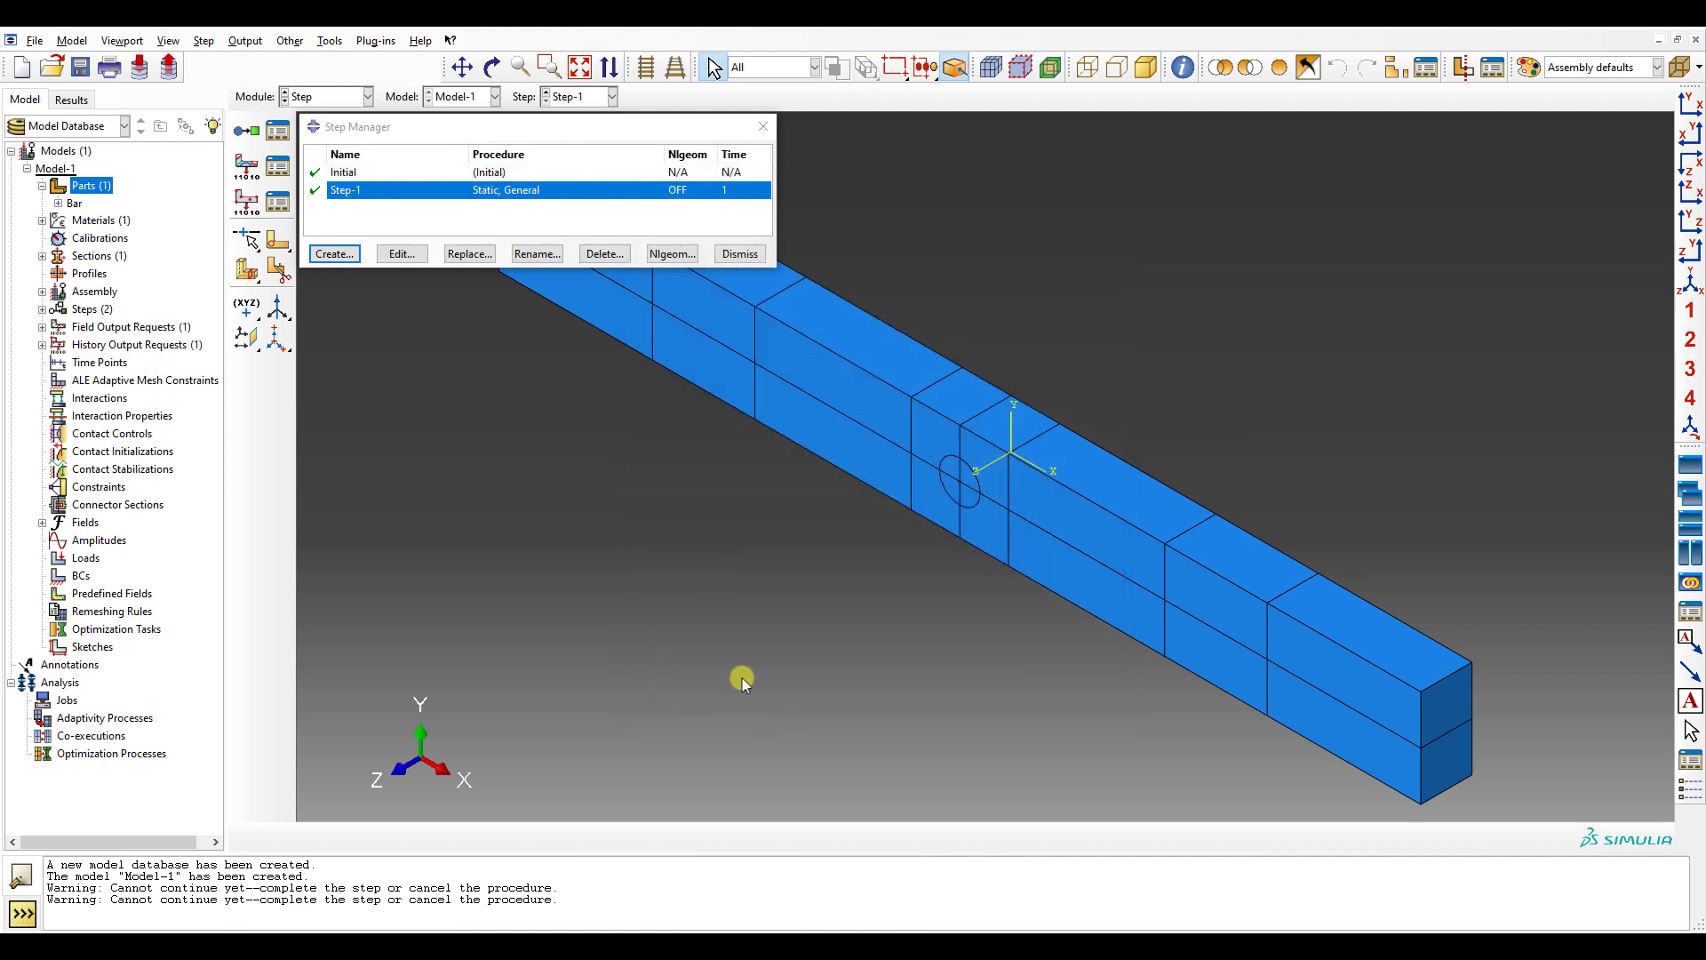
{"action": "left_click", "coordinate": [278, 202]}
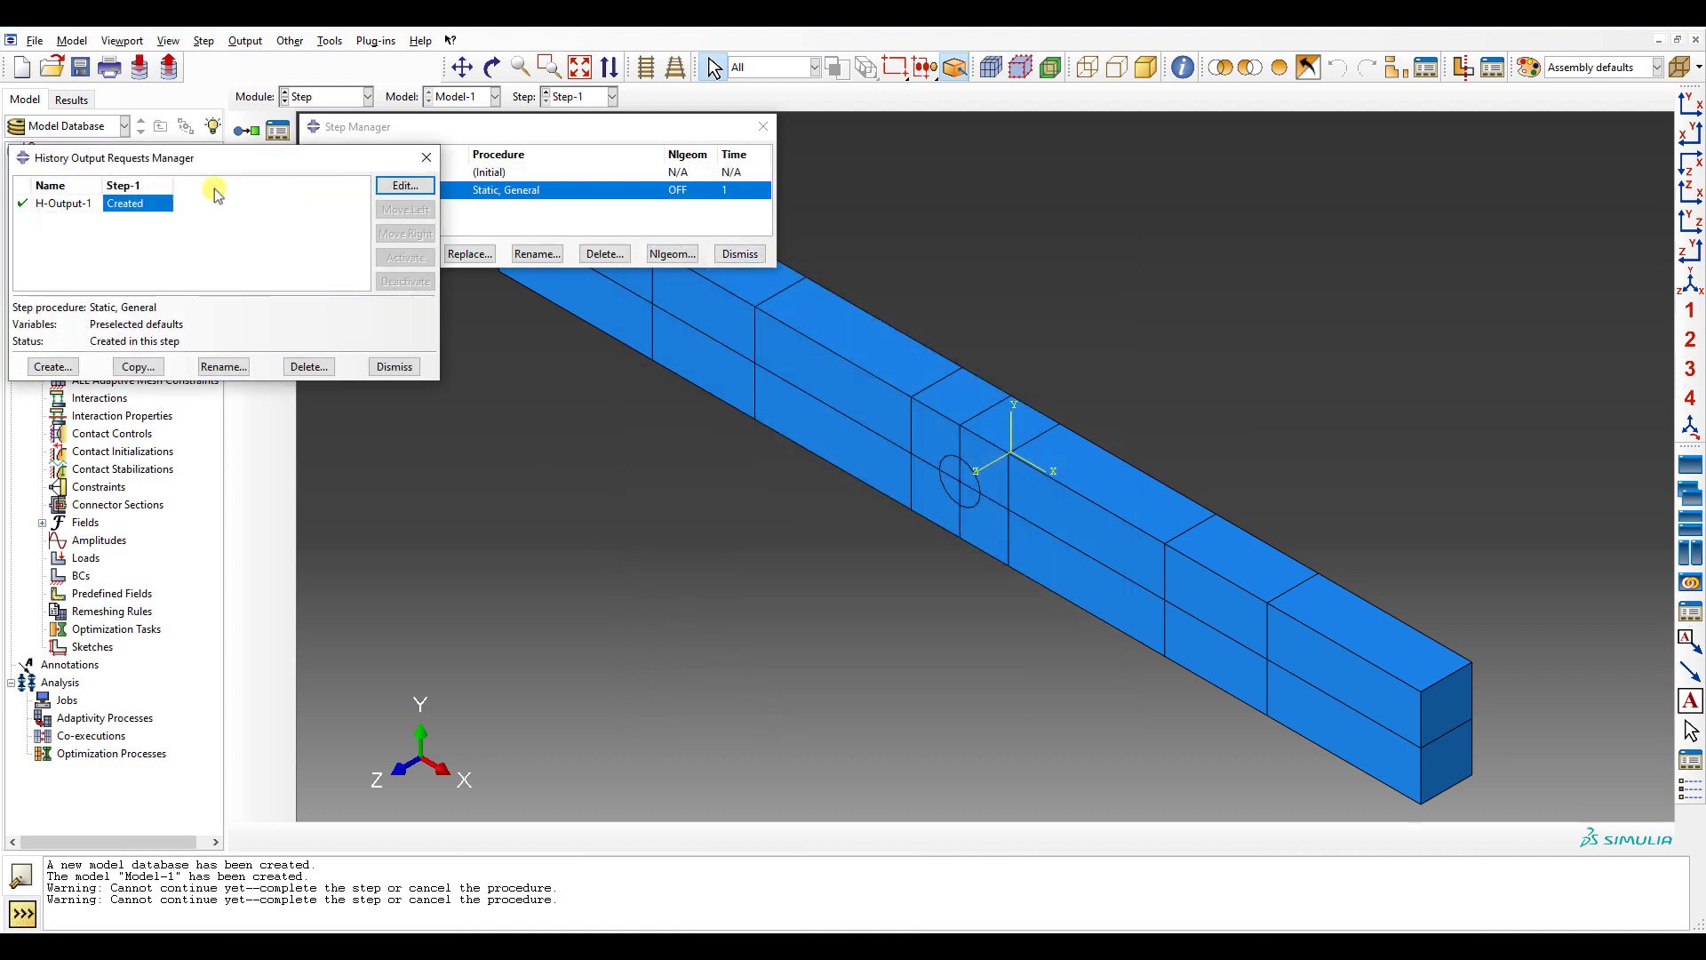
{"action": "left_click_drag", "start_coordinate": [129, 164], "coordinate": [444, 300]}
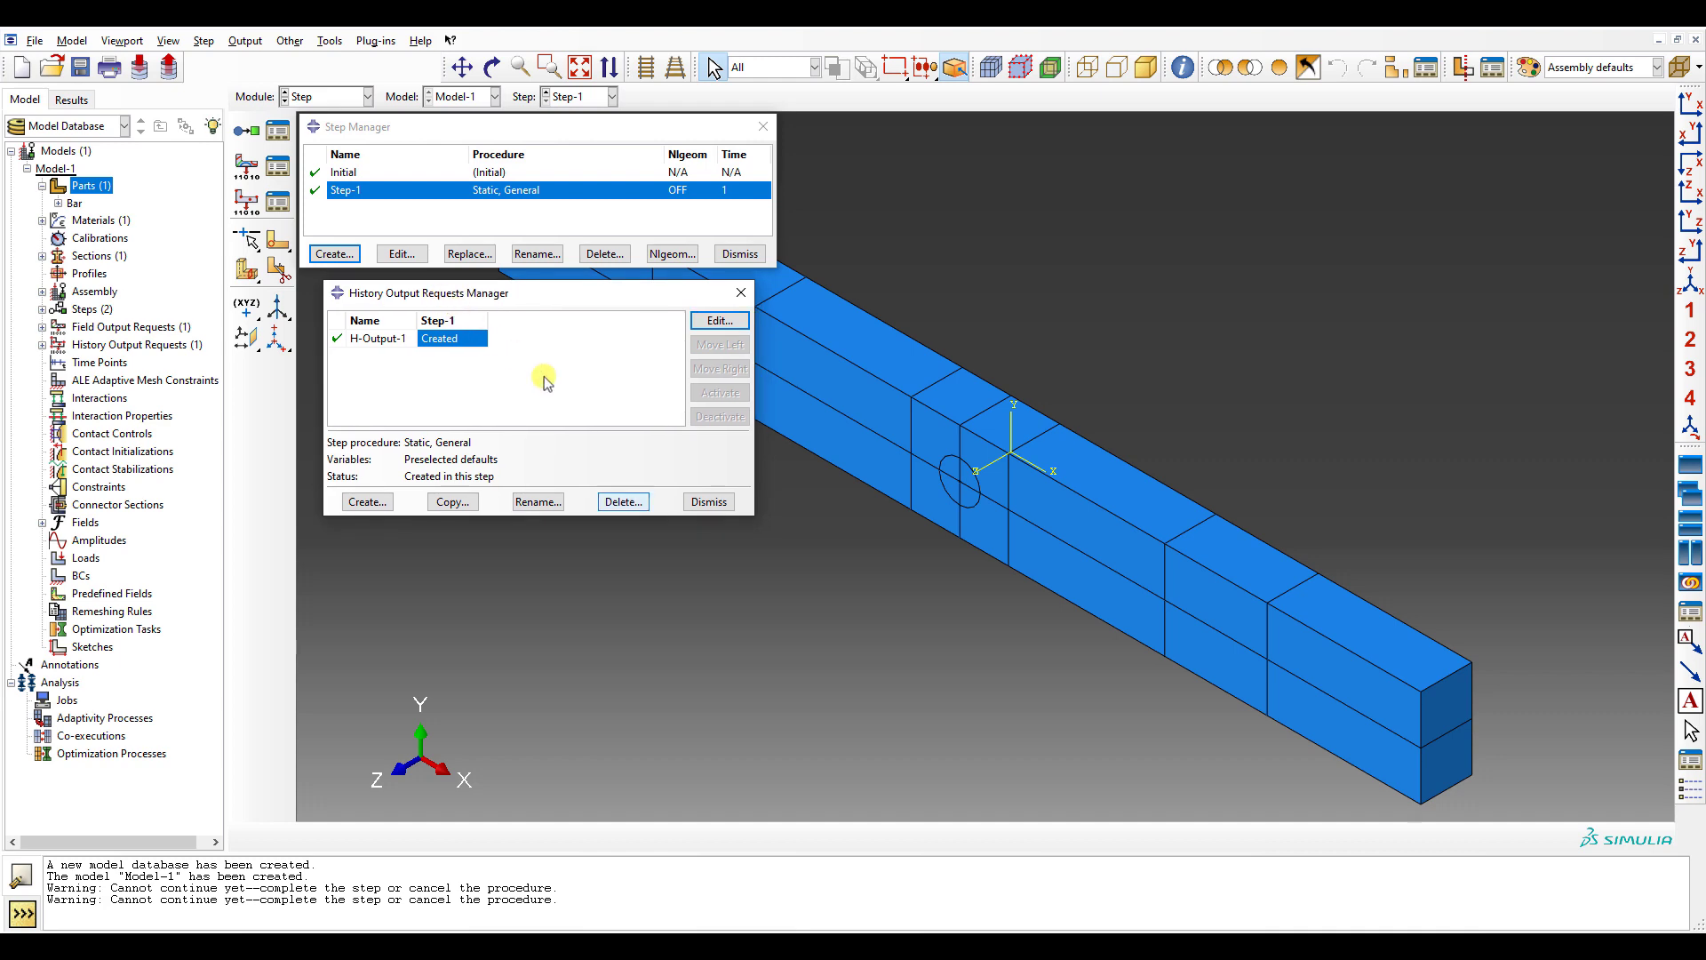
{"action": "left_click", "coordinate": [711, 503]}
- Edit the Step-1 field output request so that it outputs only the variables E, S and U, and close the managers
{"action": "left_click", "coordinate": [278, 166]}
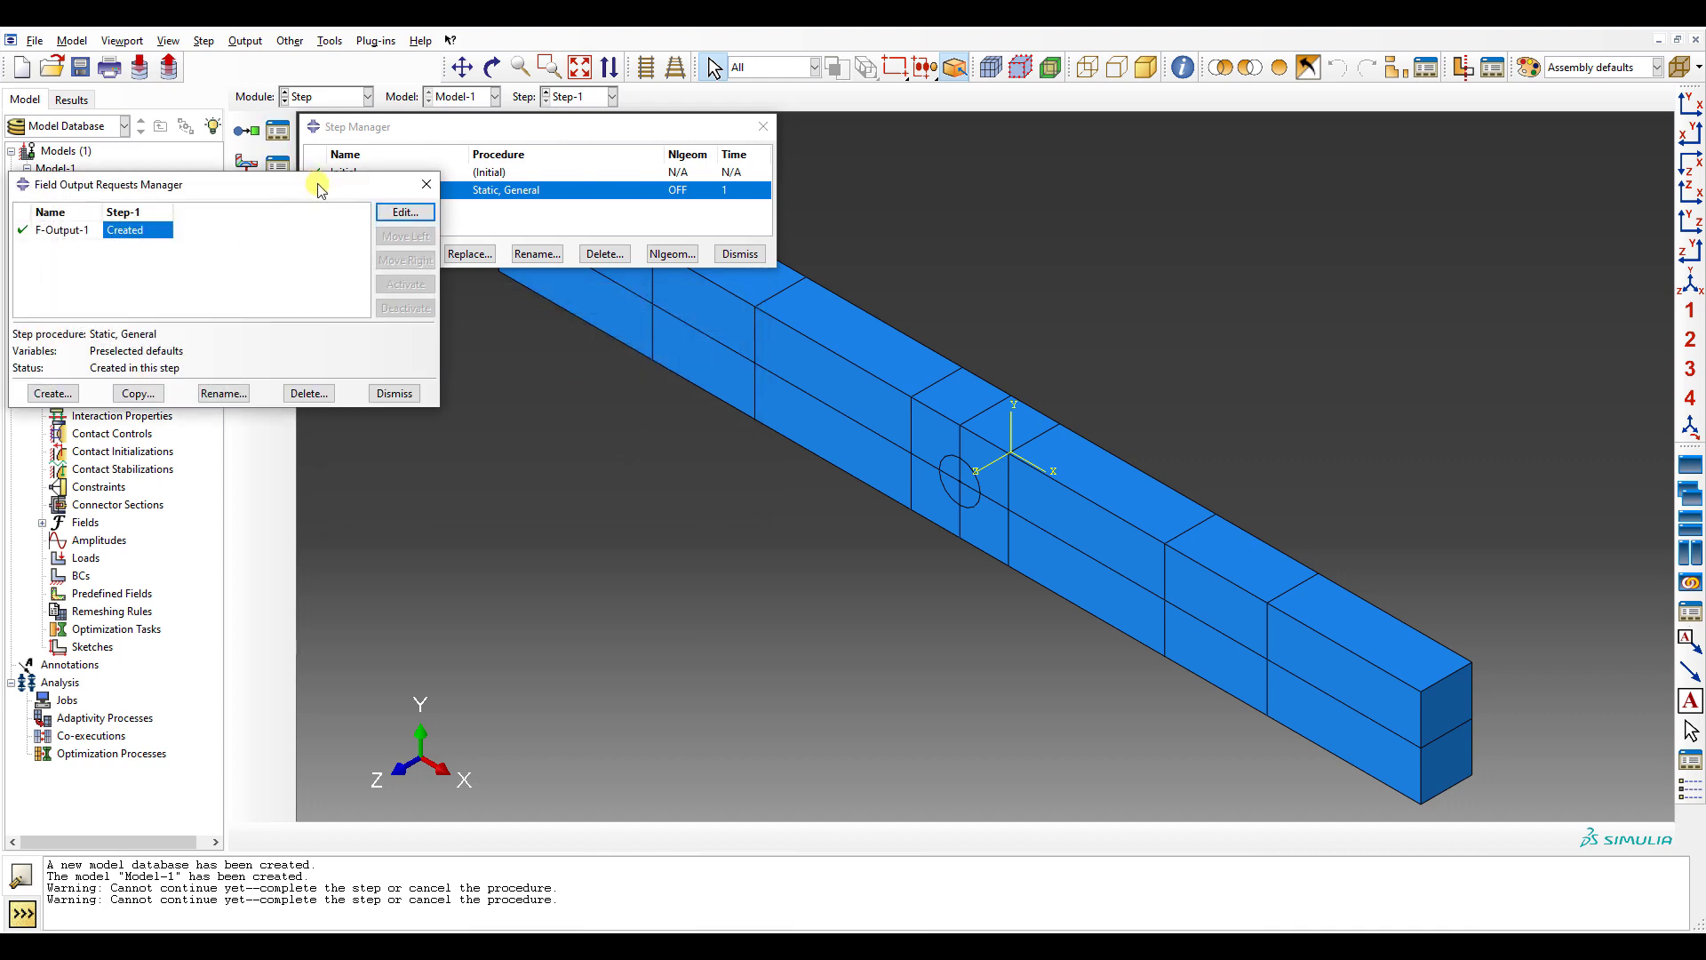
{"action": "left_click_drag", "start_coordinate": [309, 164], "coordinate": [645, 298]}
{"action": "left_click", "coordinate": [733, 323]}
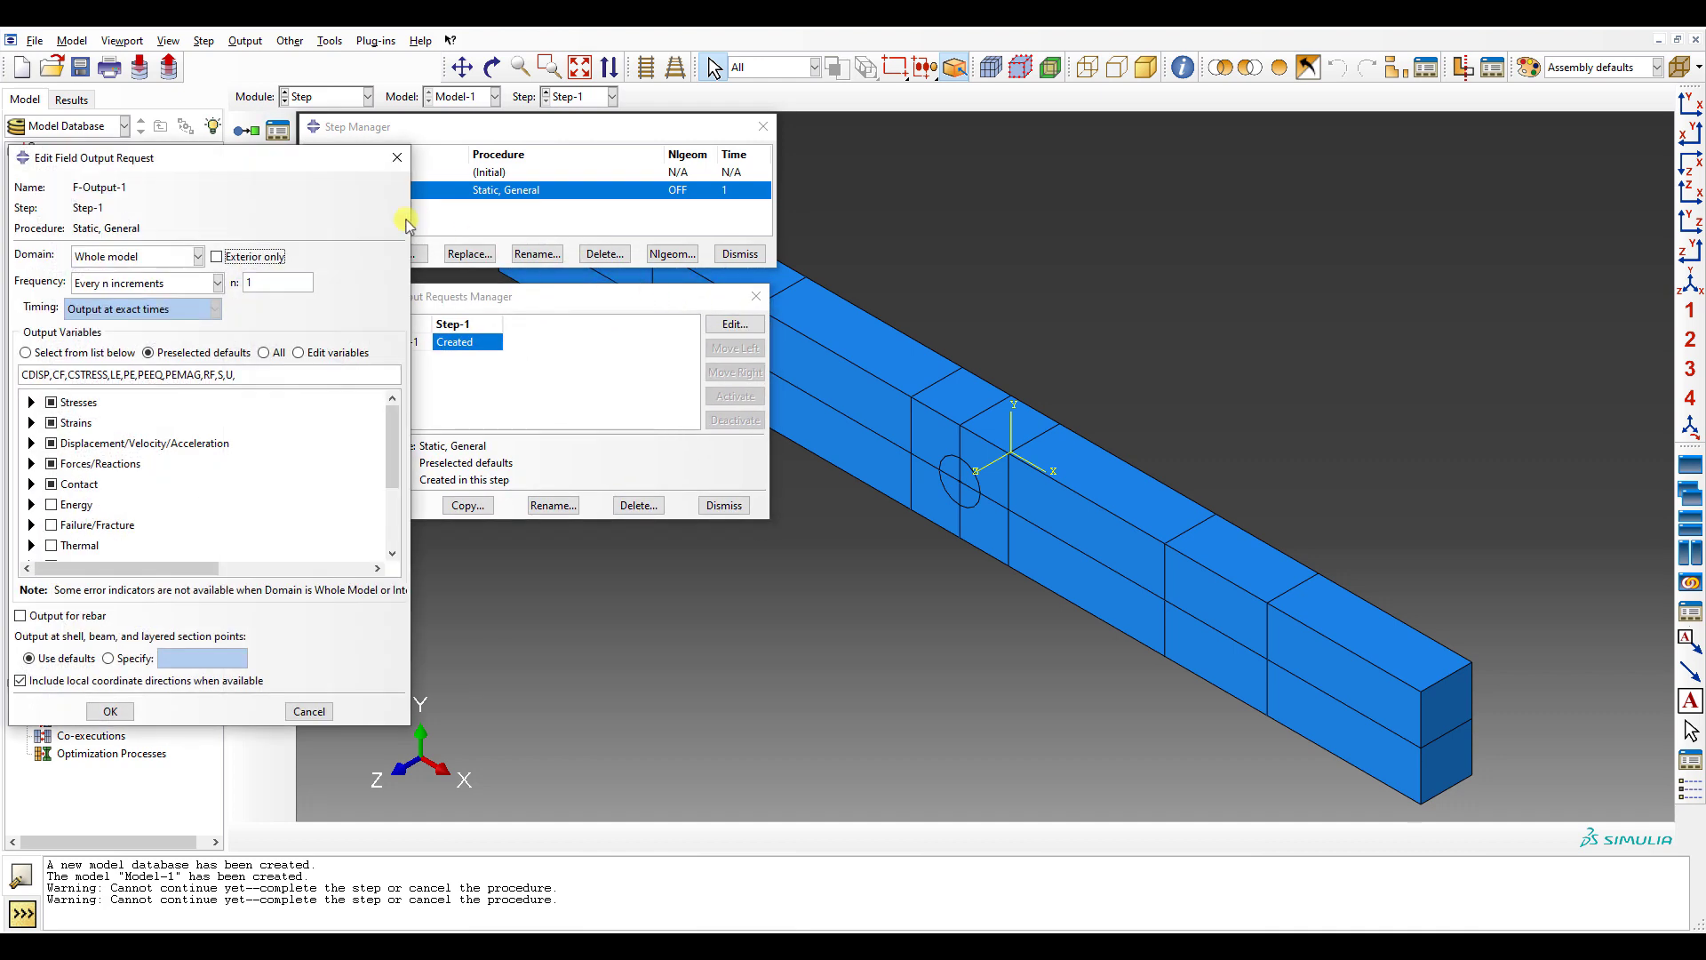
{"action": "left_click_drag", "start_coordinate": [198, 166], "coordinate": [868, 209]}
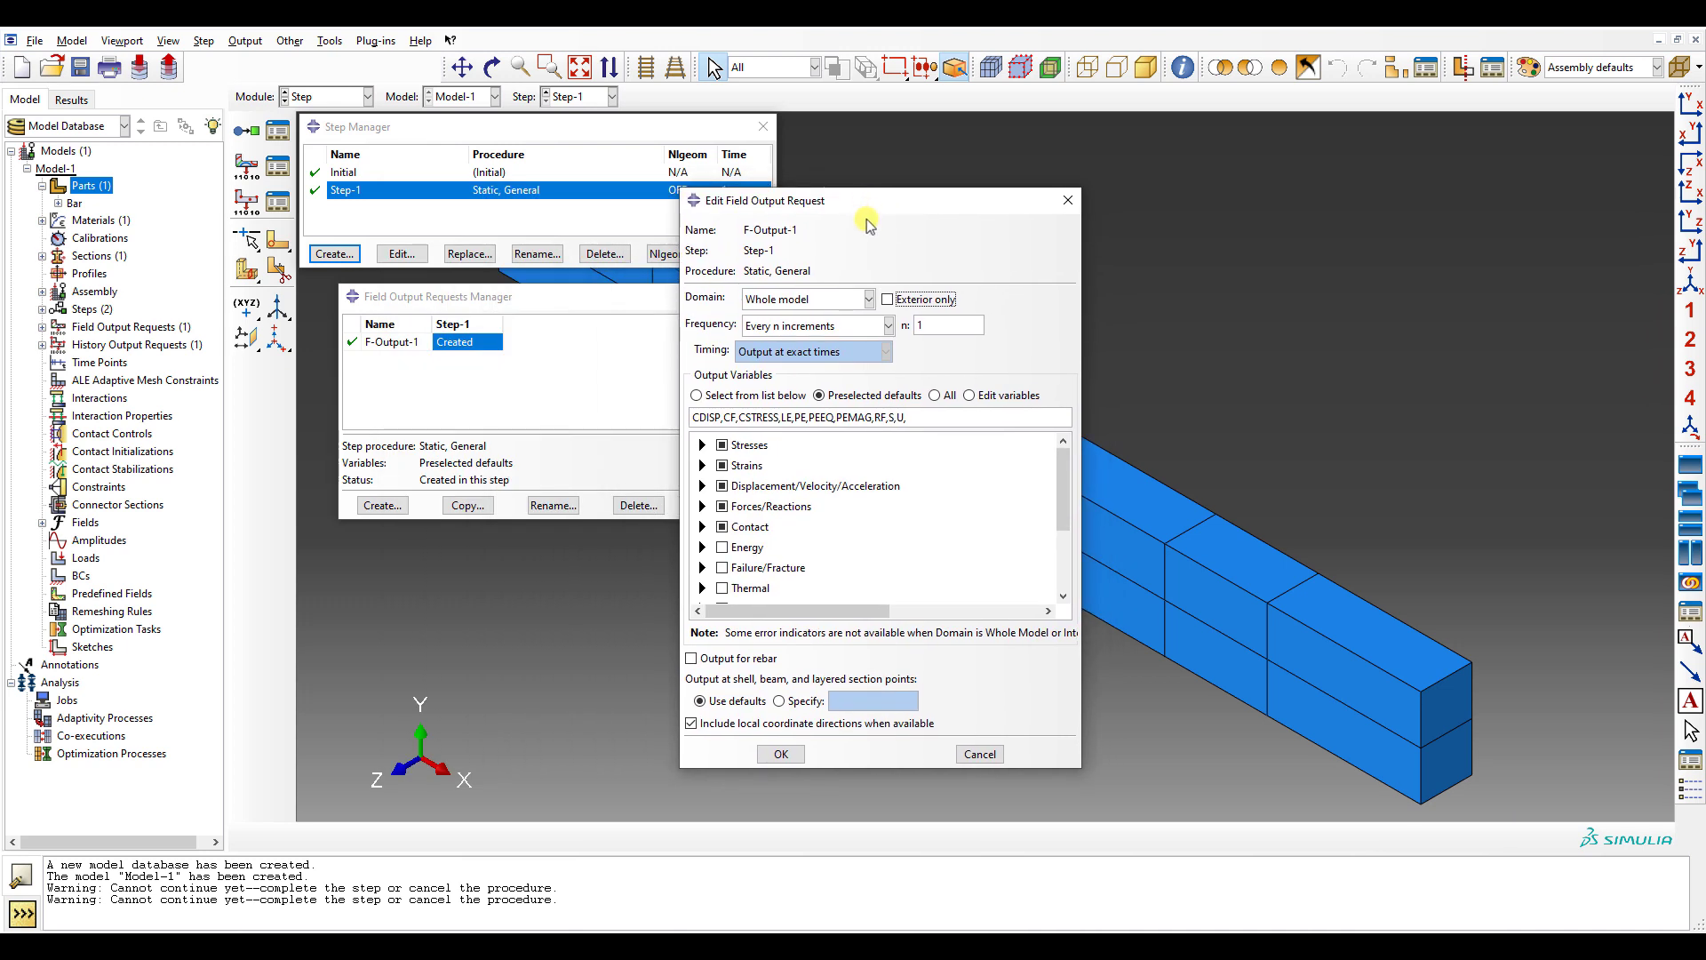
{"action": "left_click_drag", "start_coordinate": [882, 416], "coordinate": [550, 433]}
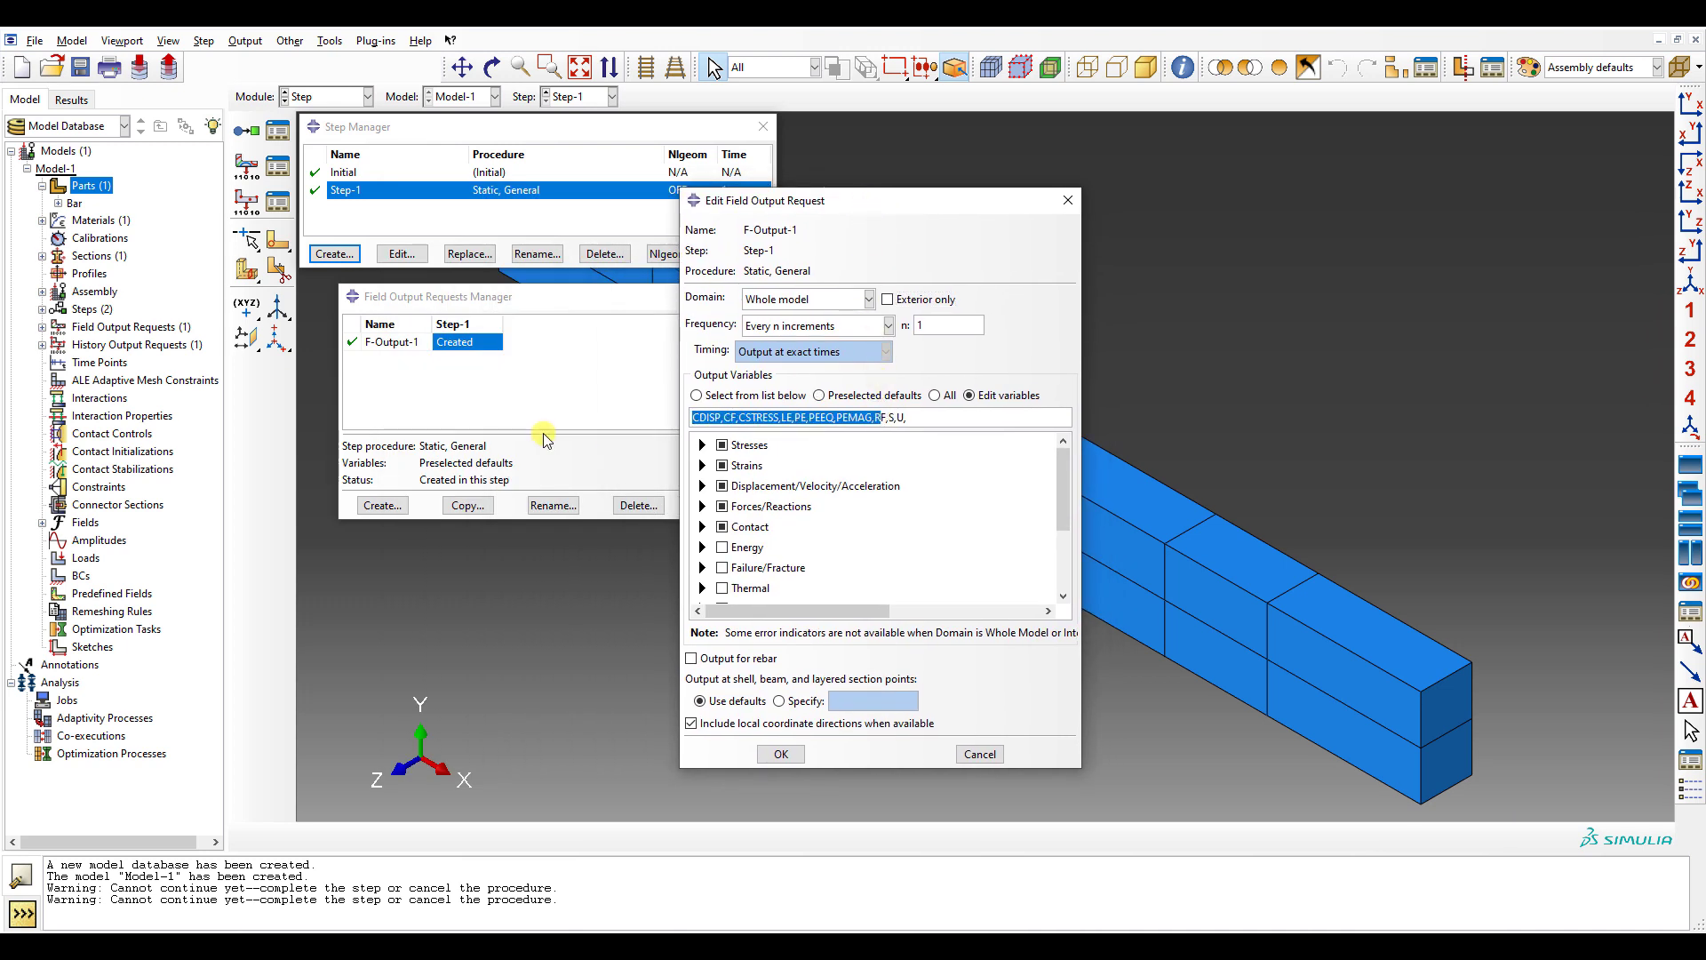
{"action": "key", "text": "BackSpace"}
{"action": "left_click", "coordinate": [780, 753]}
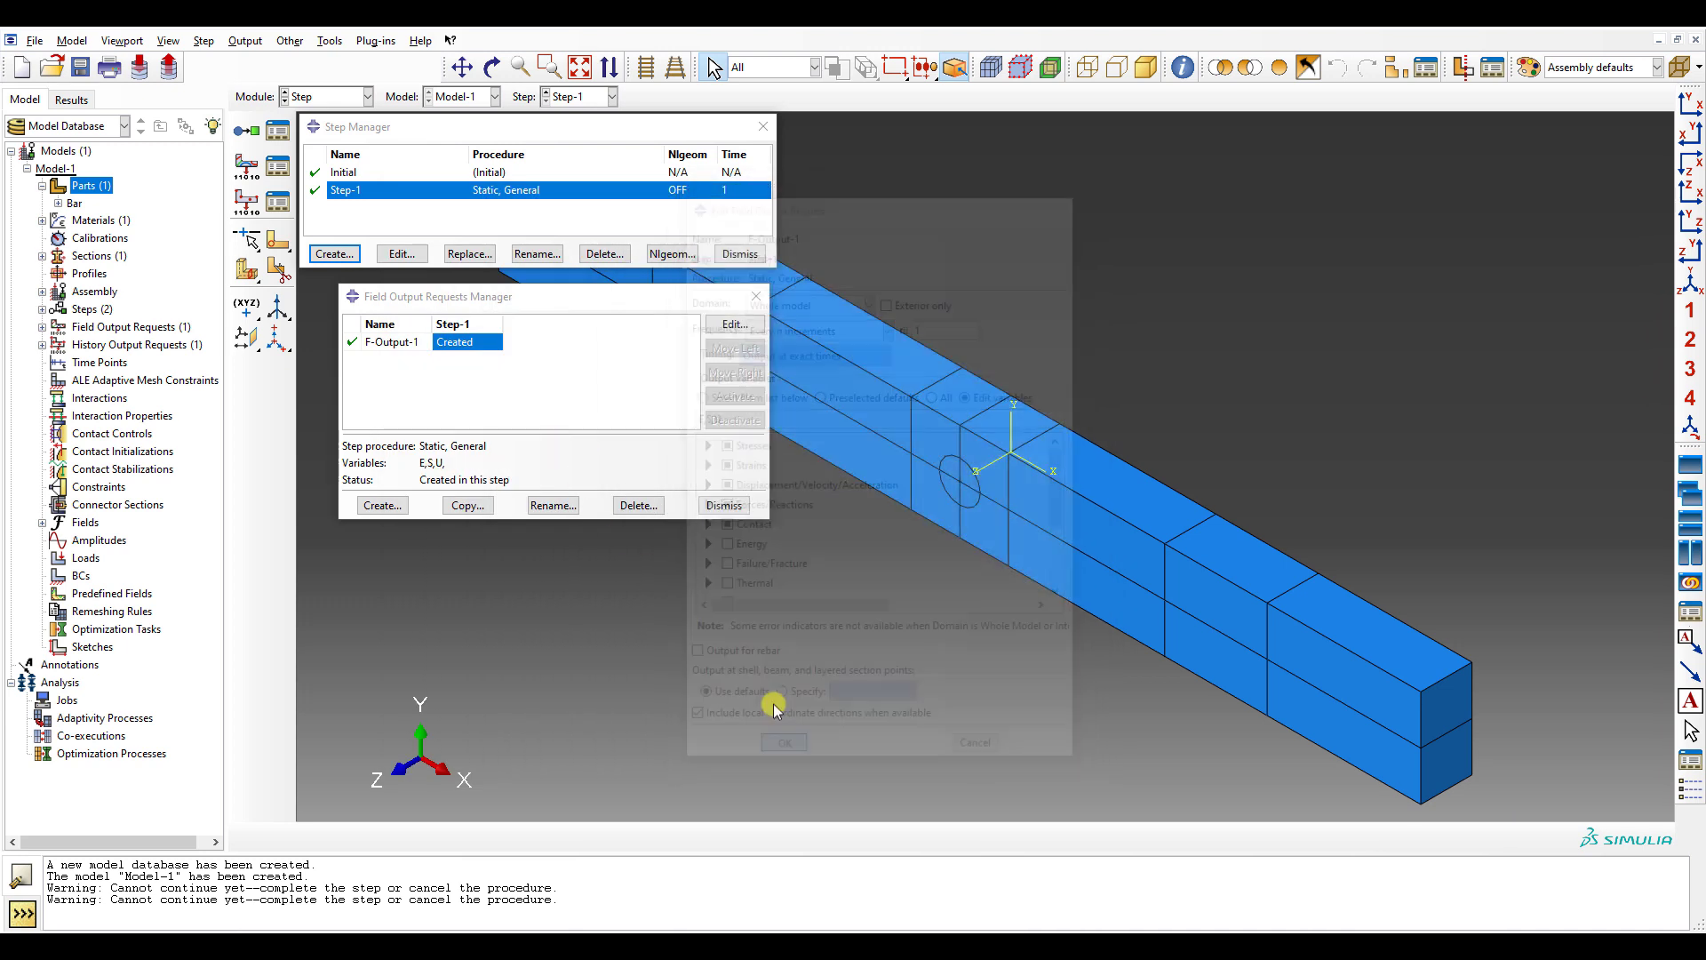
{"action": "left_click", "coordinate": [724, 505]}
{"action": "left_click", "coordinate": [736, 253]}
- Switch to the Mesh module
{"action": "left_click", "coordinate": [338, 96]}
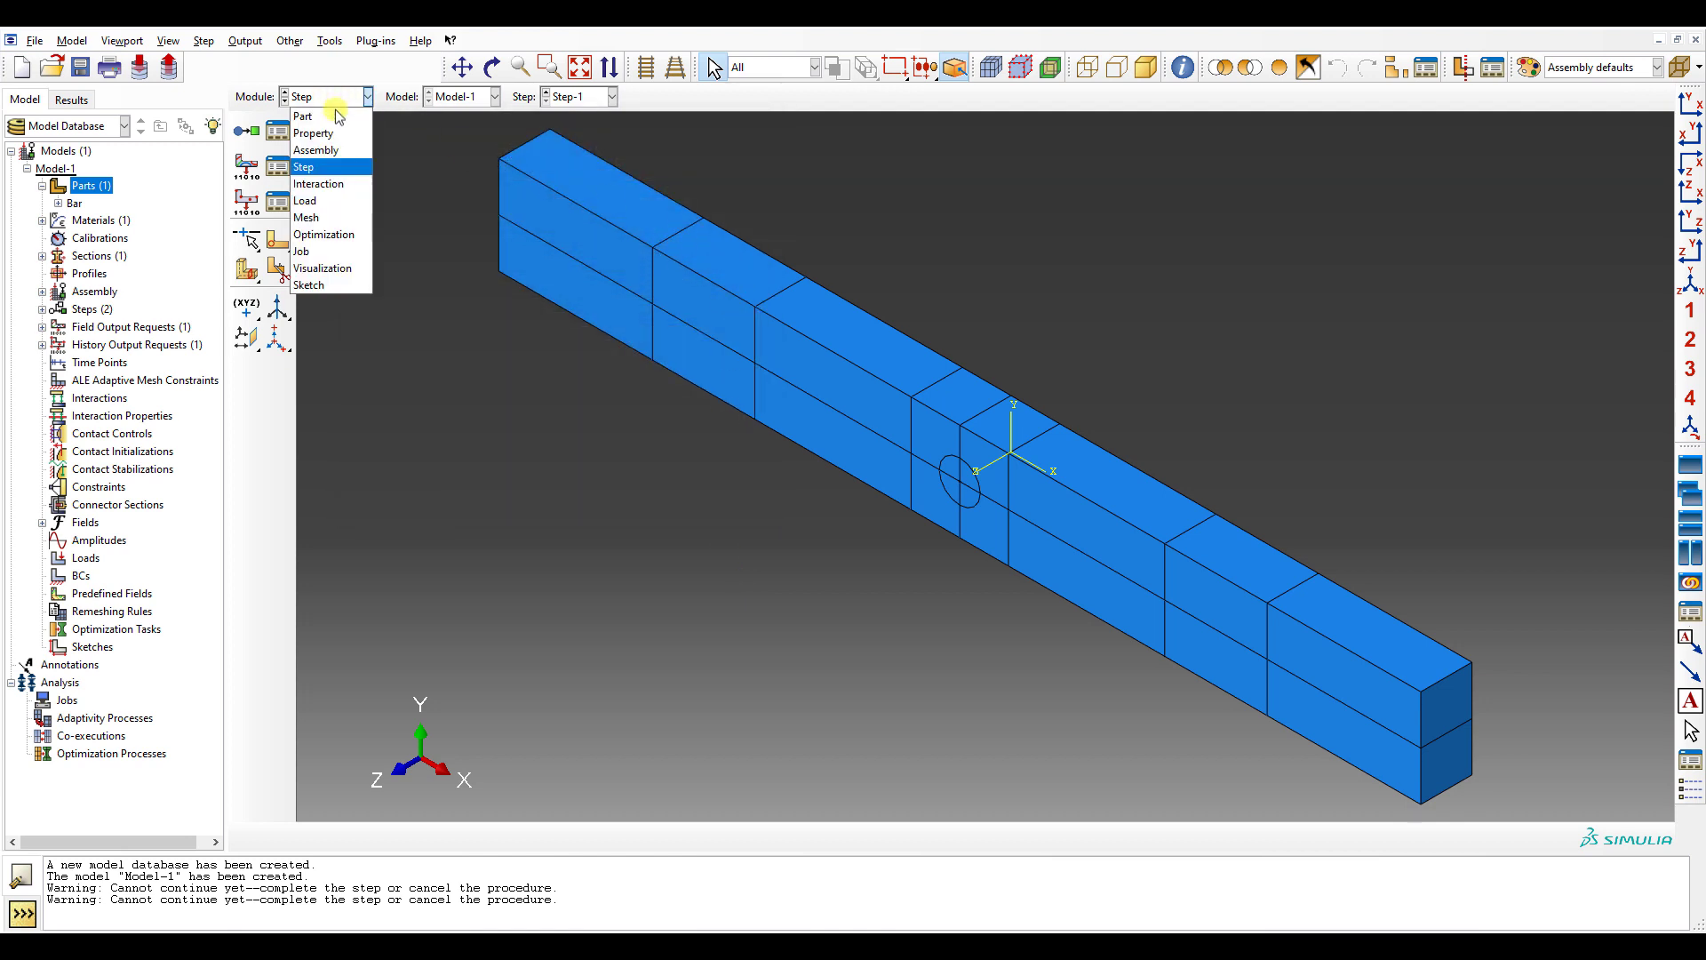
{"action": "left_click", "coordinate": [334, 201]}
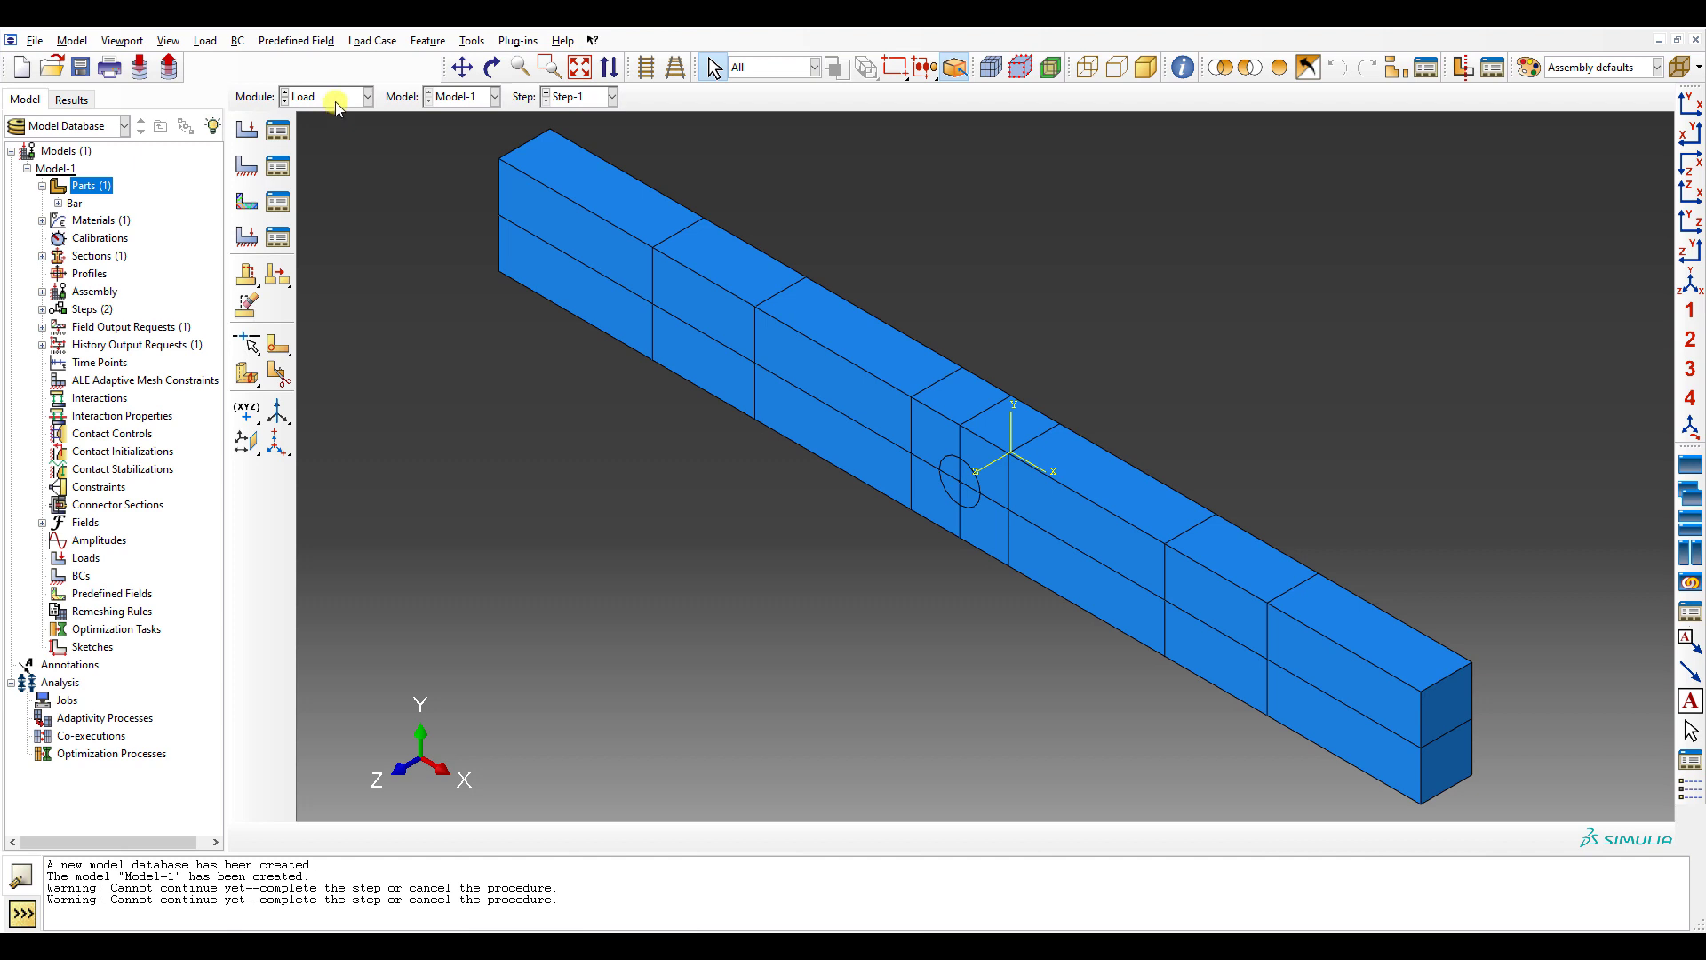
{"action": "left_click", "coordinate": [338, 97]}
{"action": "left_click", "coordinate": [326, 217]}
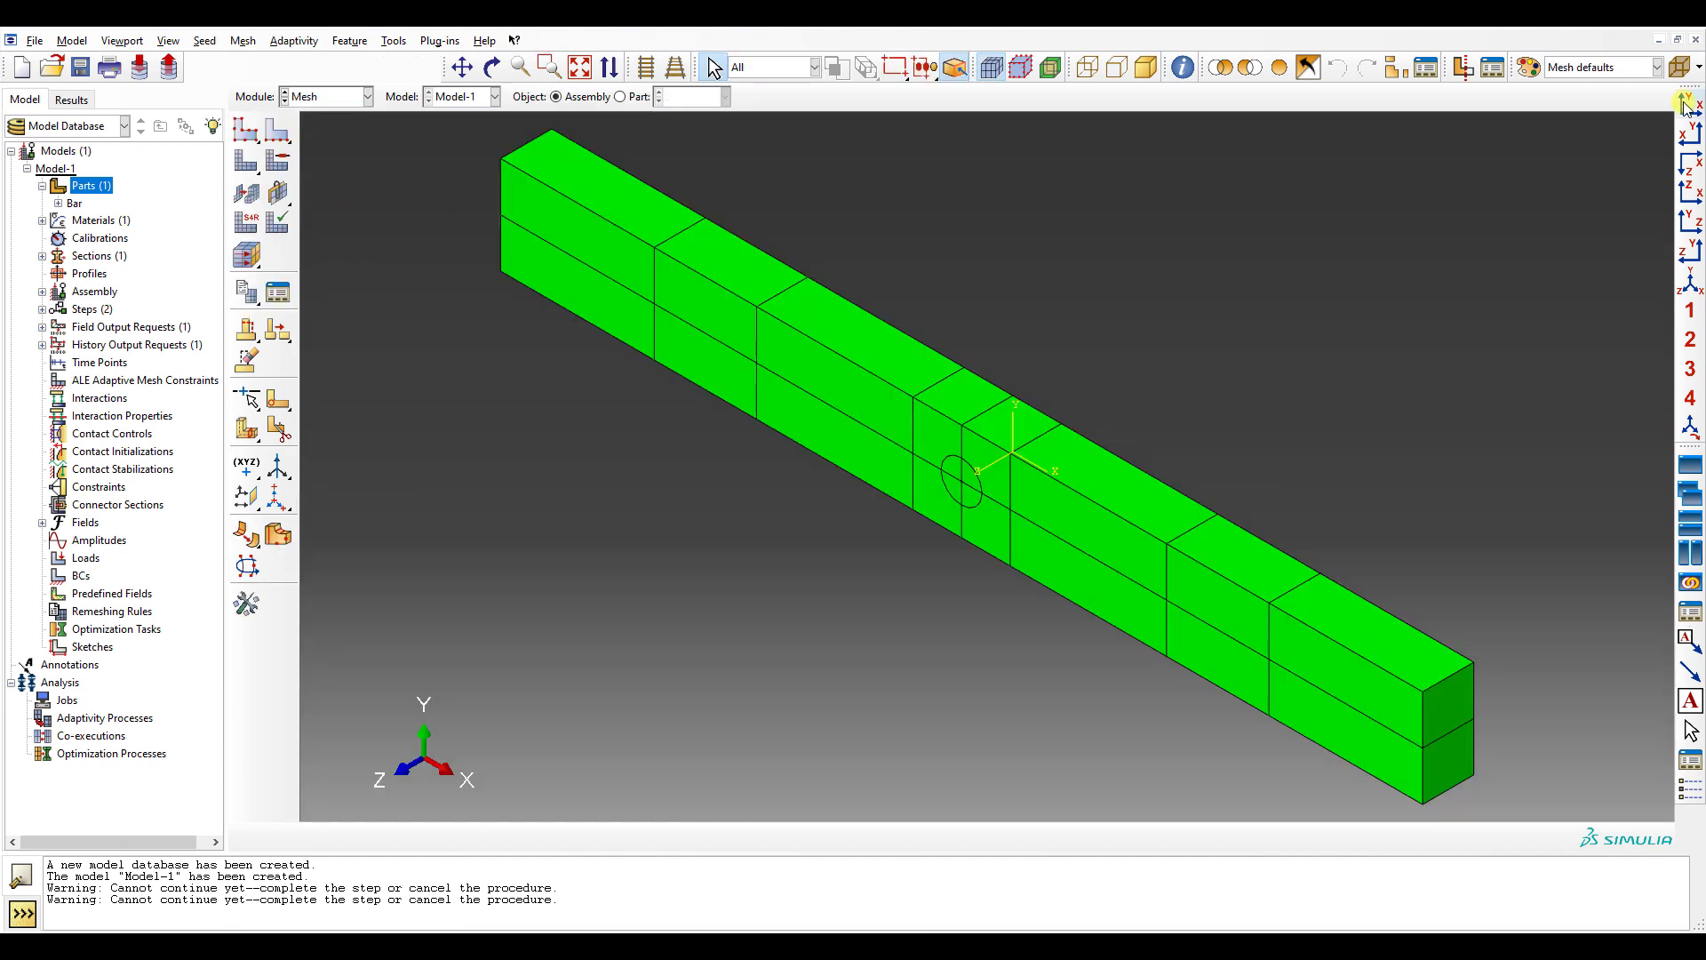
- Assign the Wedge element shape to the cells of the small inner circle around the crack tip
{"action": "left_click", "coordinate": [1684, 104]}
{"action": "left_click", "coordinate": [277, 160]}
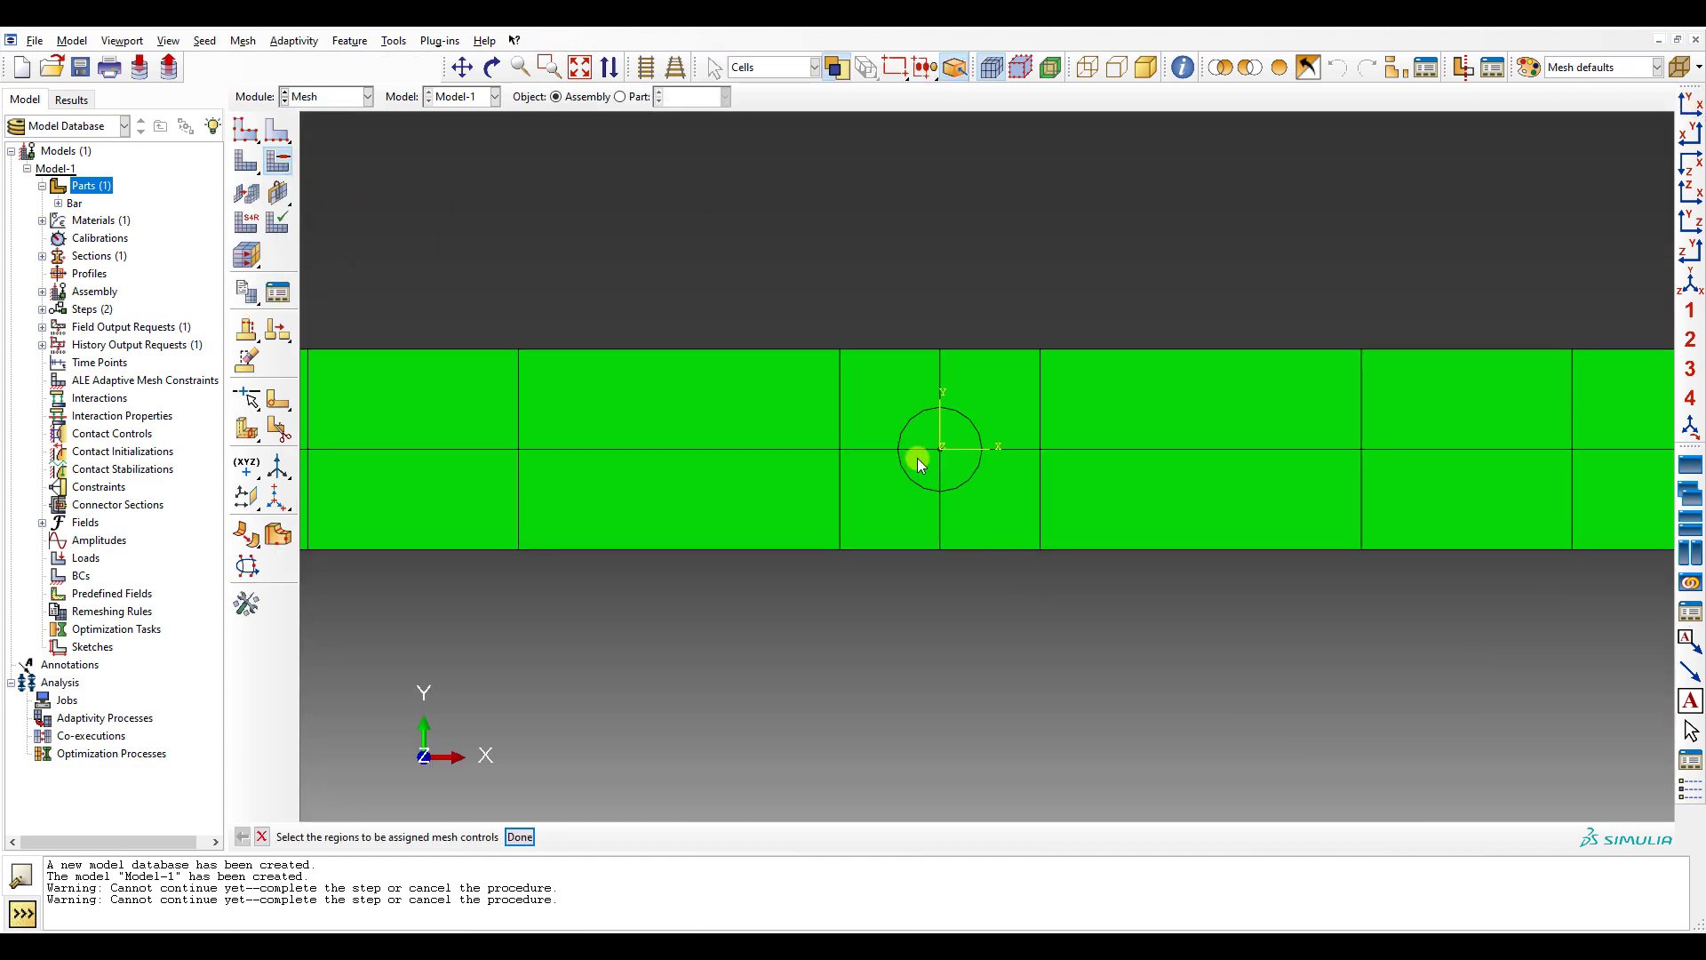
{"action": "scroll", "coordinate": [917, 457], "scroll_direction": "down", "scroll_amount": 5}
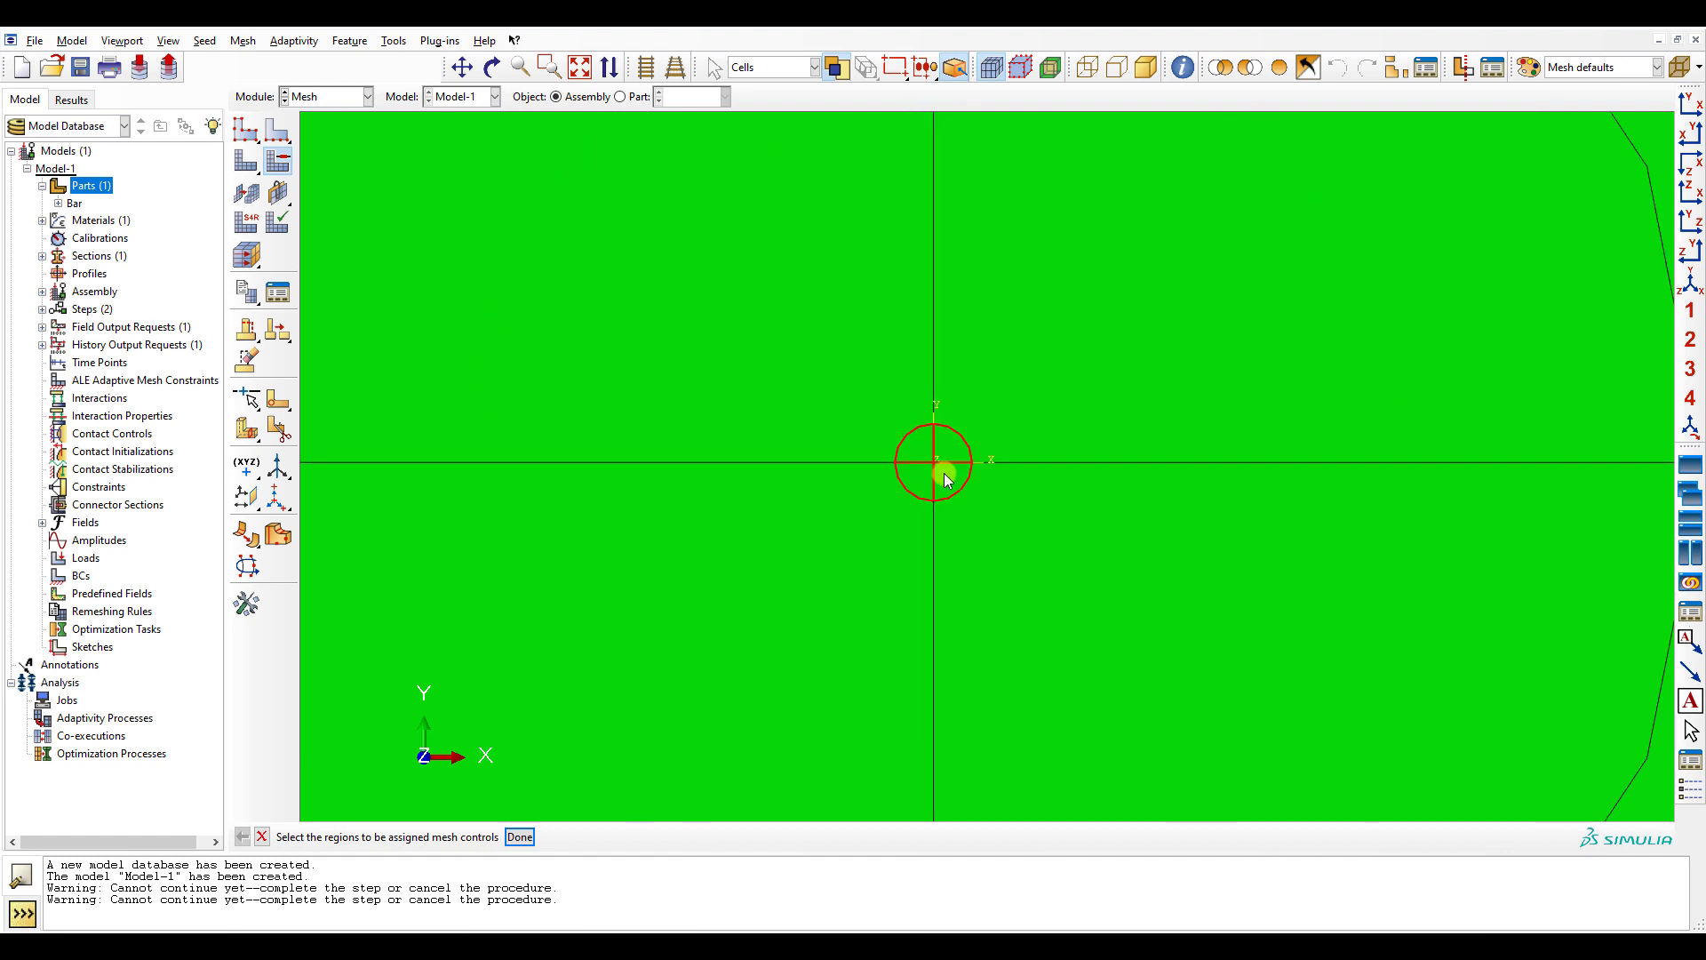
{"action": "left_click", "coordinate": [944, 480]}
{"action": "middle_click", "coordinate": [944, 480]}
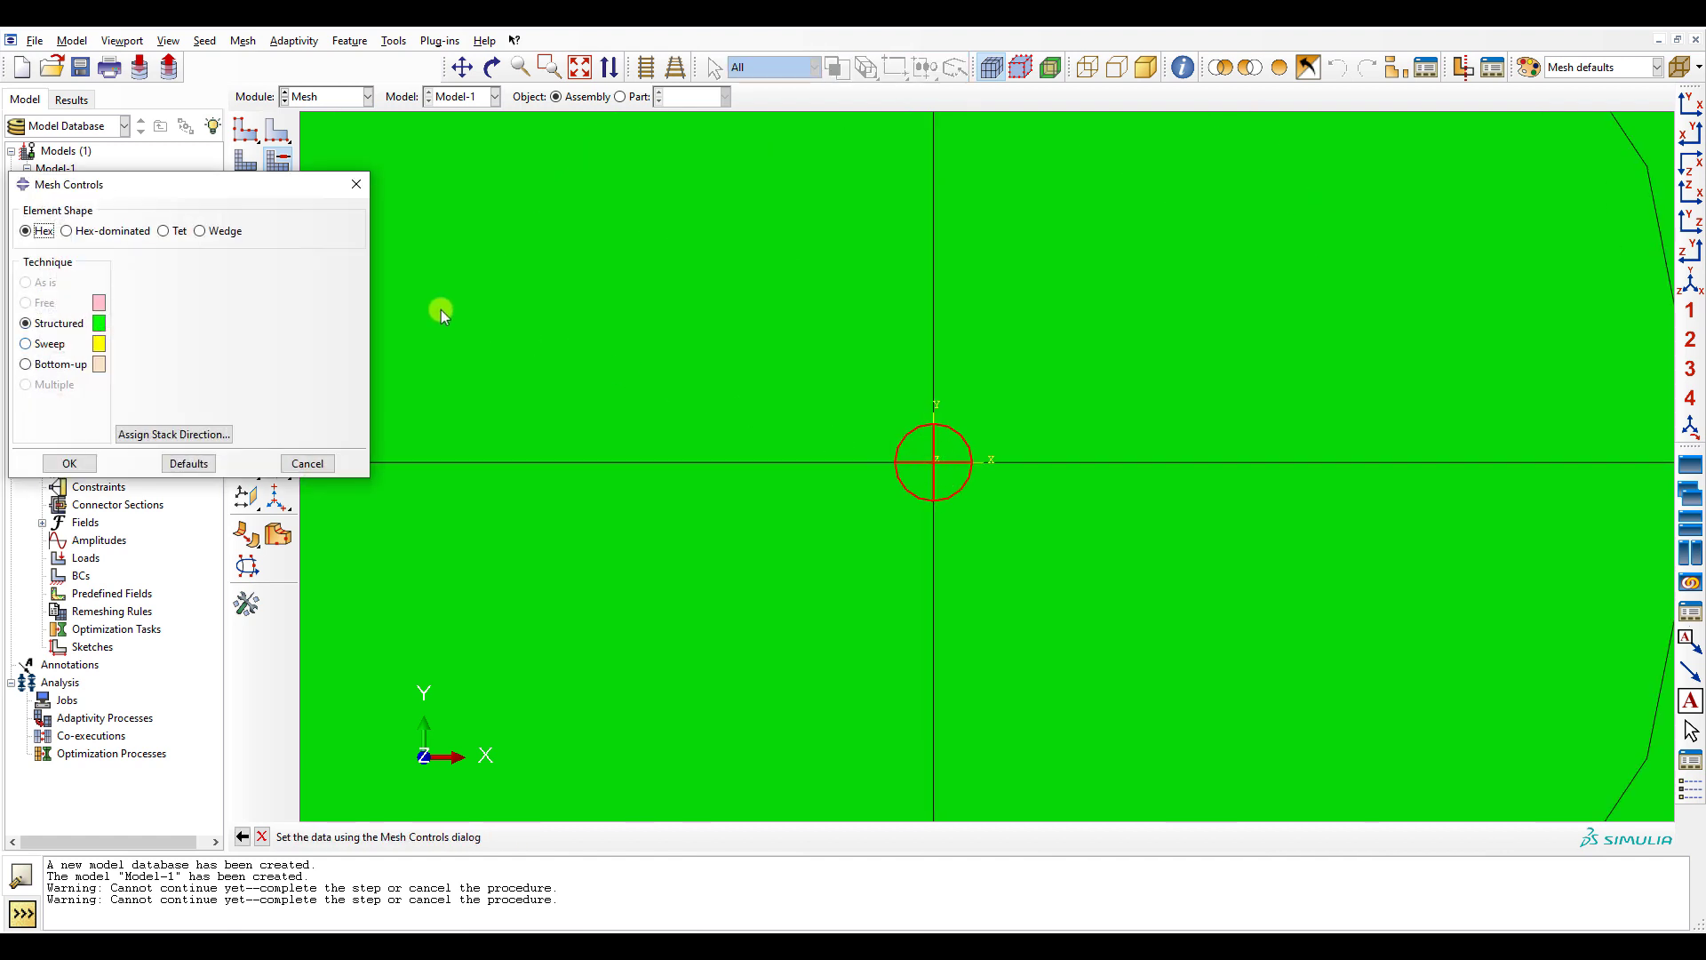
{"action": "left_click", "coordinate": [200, 232]}
{"action": "left_click", "coordinate": [71, 463]}
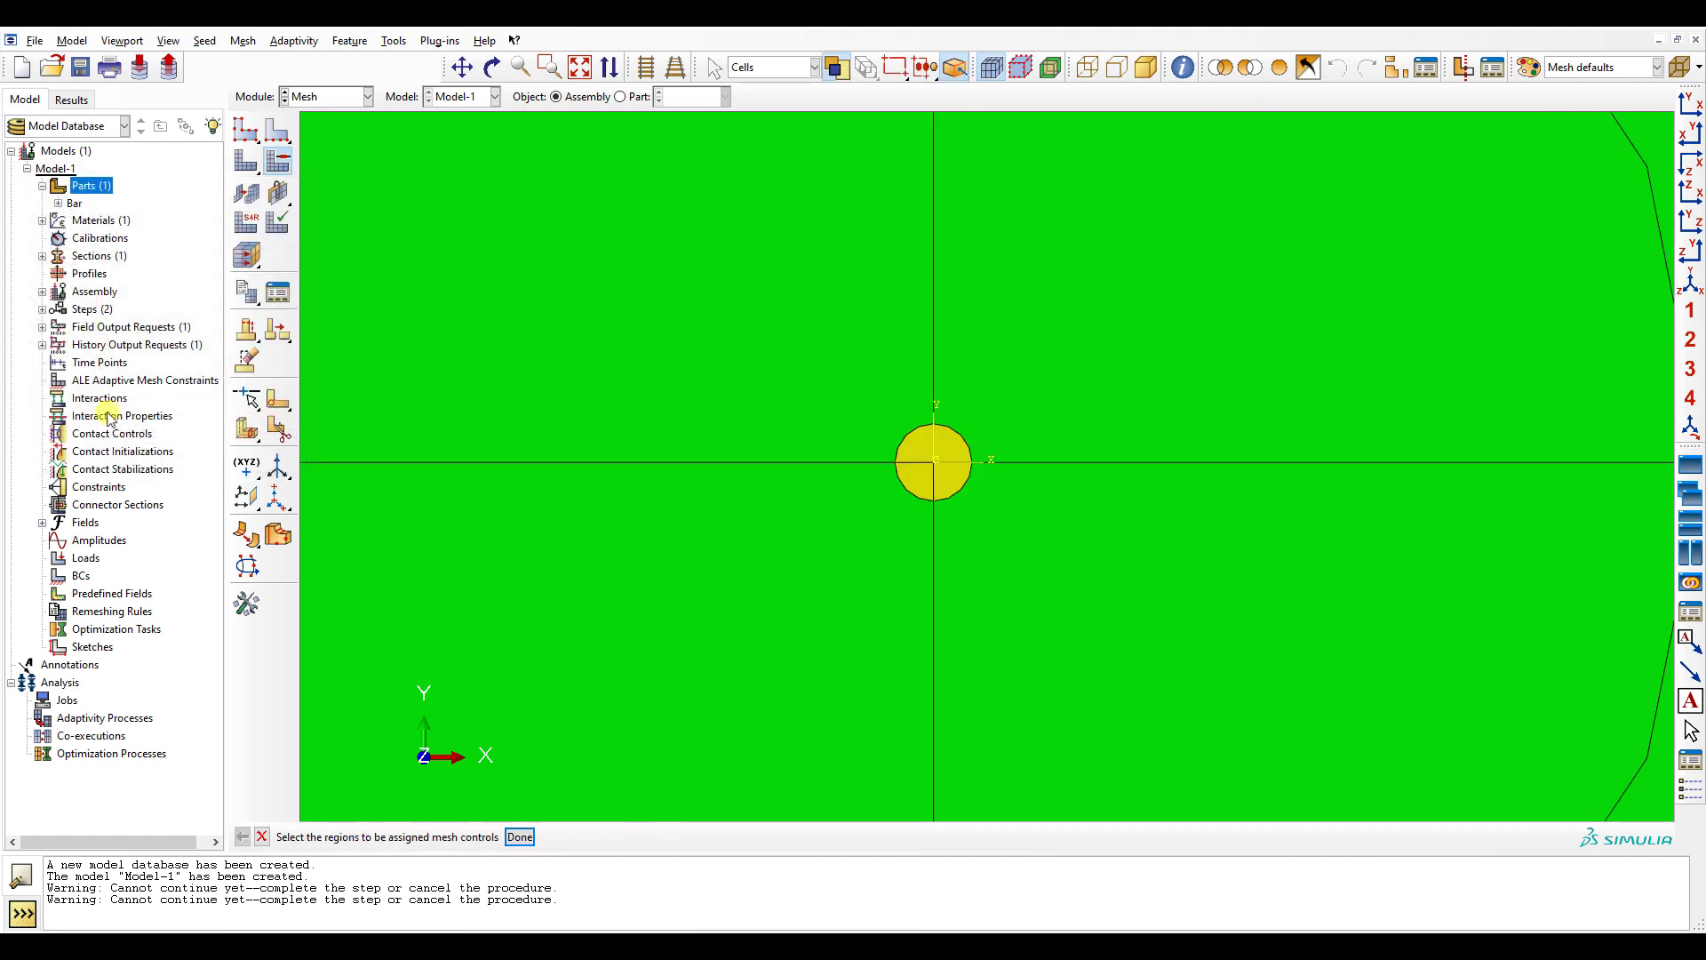
- Seed the whole bar instance globally, trying an approximate size of 0.1 and settling on a coarser size
{"action": "left_click", "coordinate": [253, 140]}
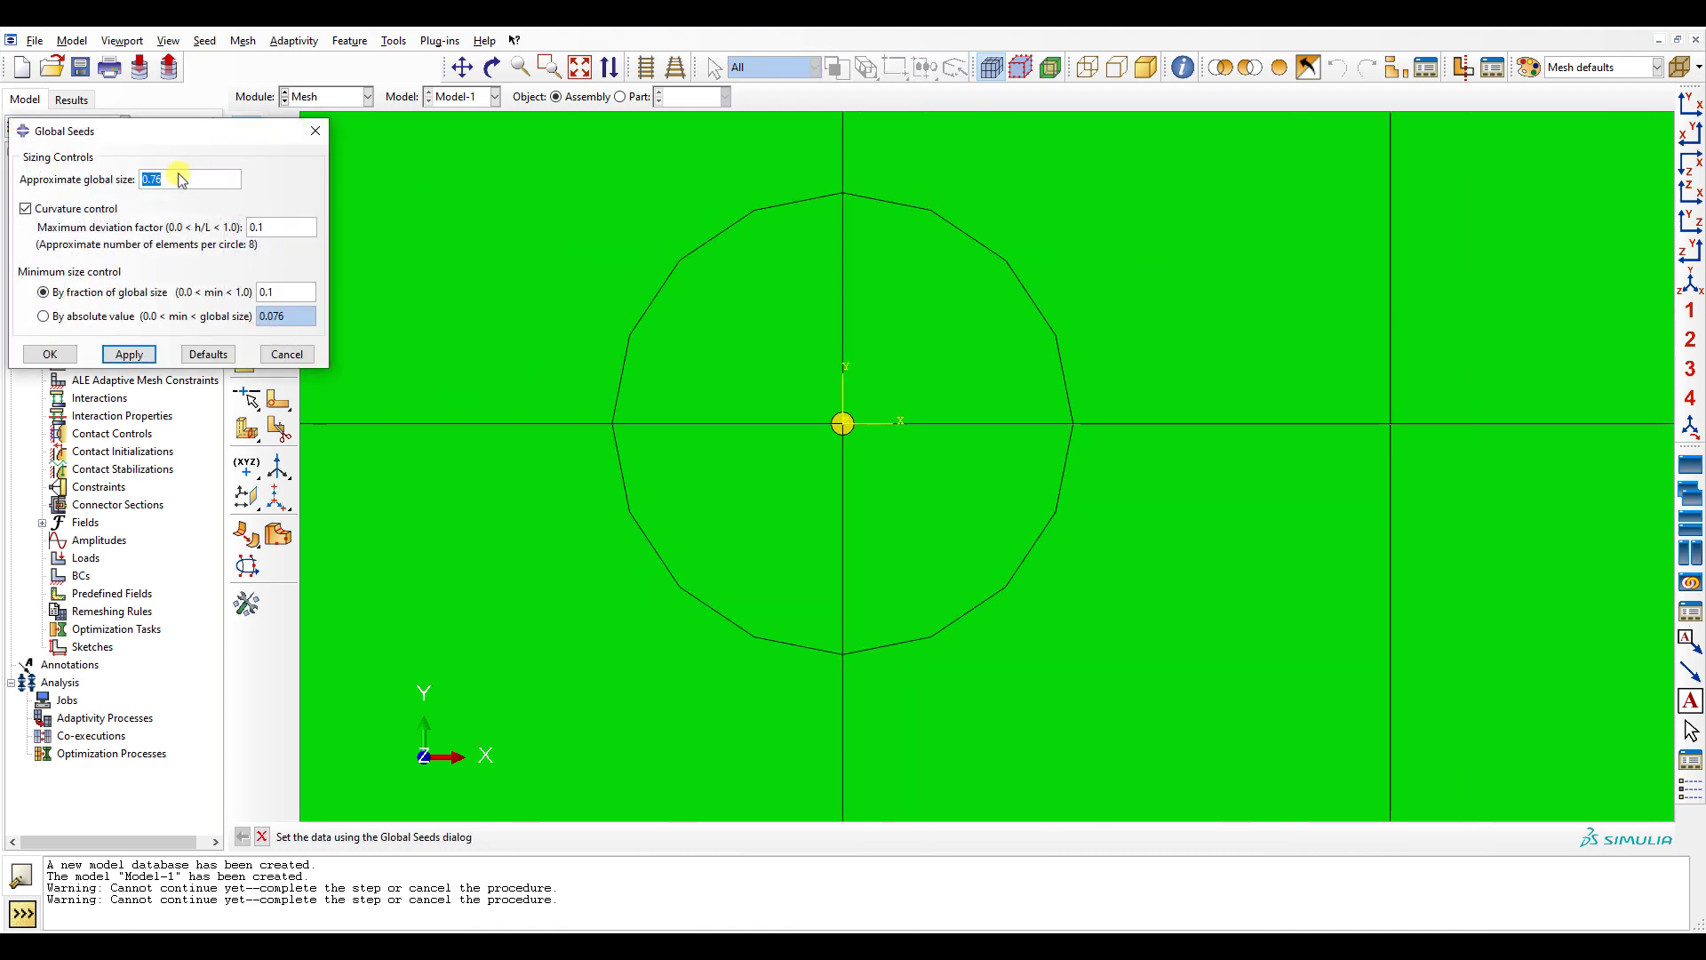
{"action": "type", "text": "0.1"}
{"action": "key", "text": "Return"}
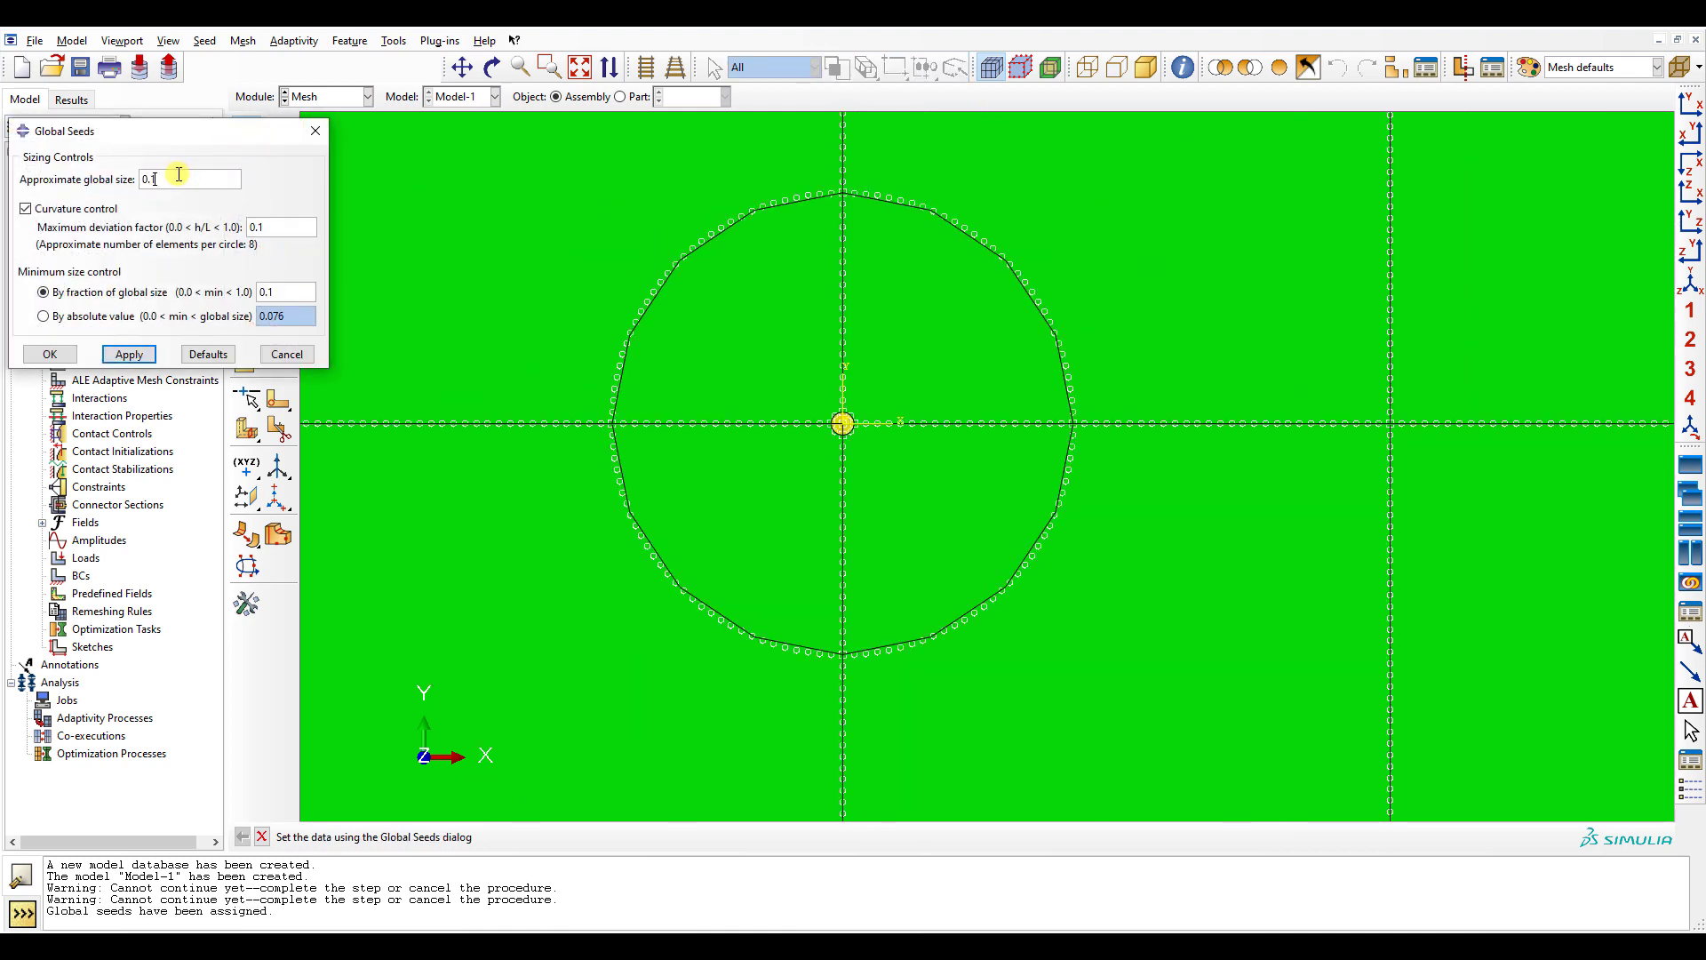
{"action": "scroll", "coordinate": [178, 178], "scroll_direction": "down", "scroll_amount": 8}
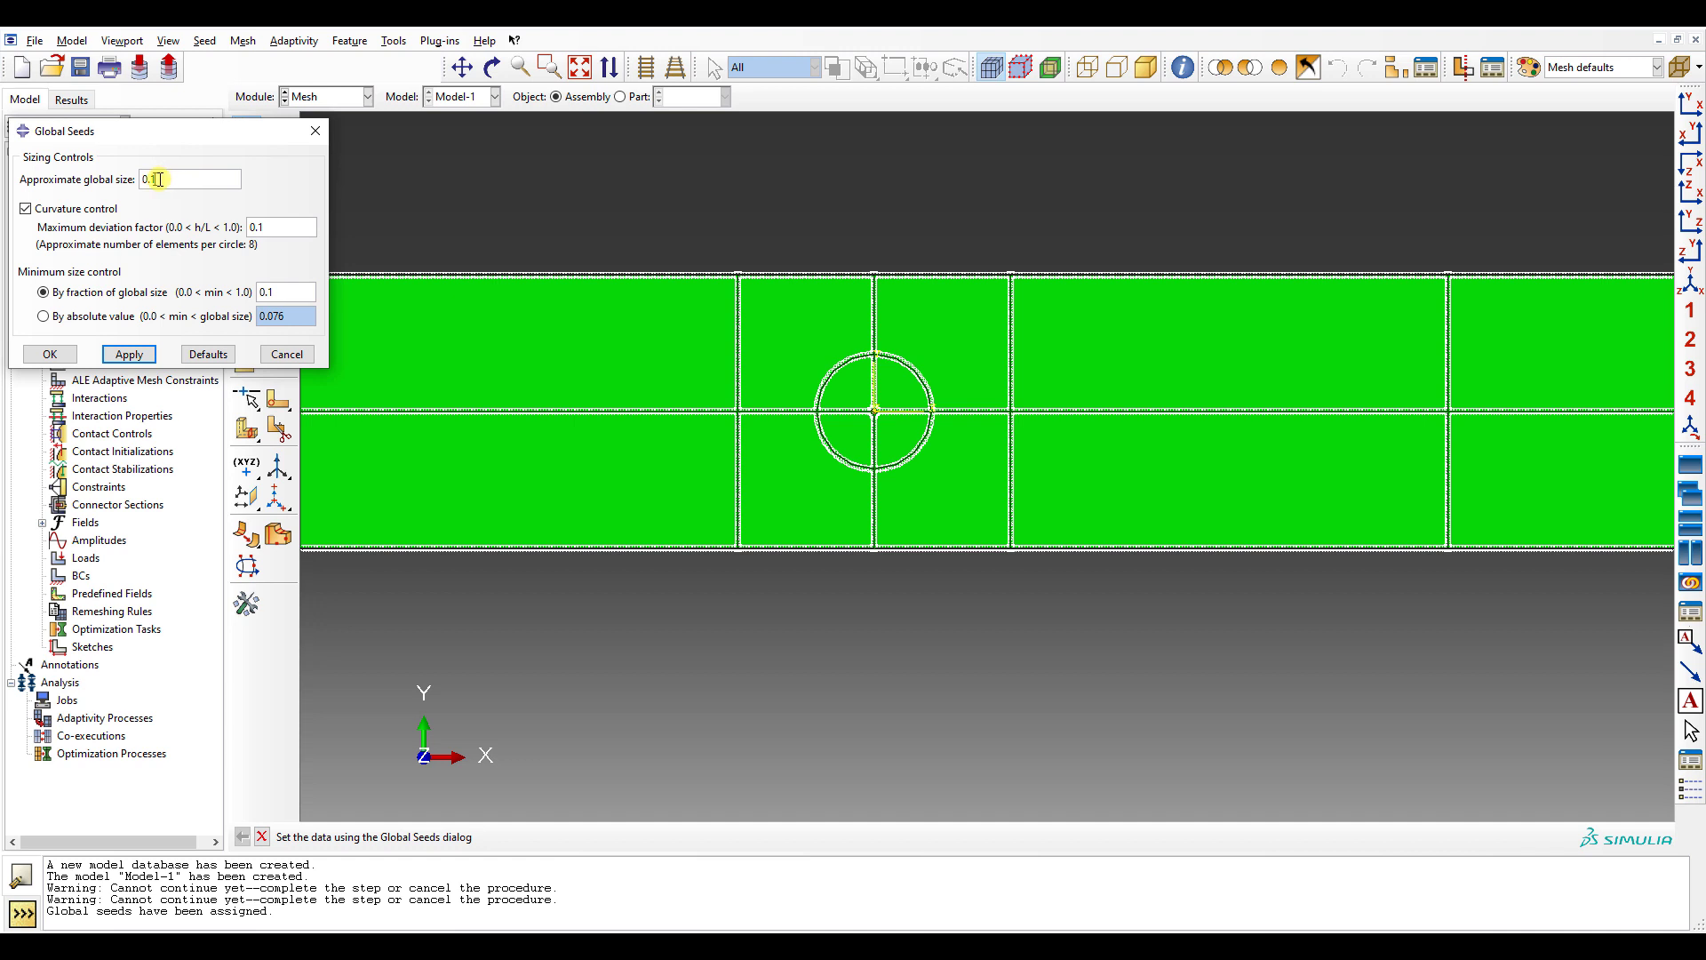
{"action": "left_click", "coordinate": [135, 359]}
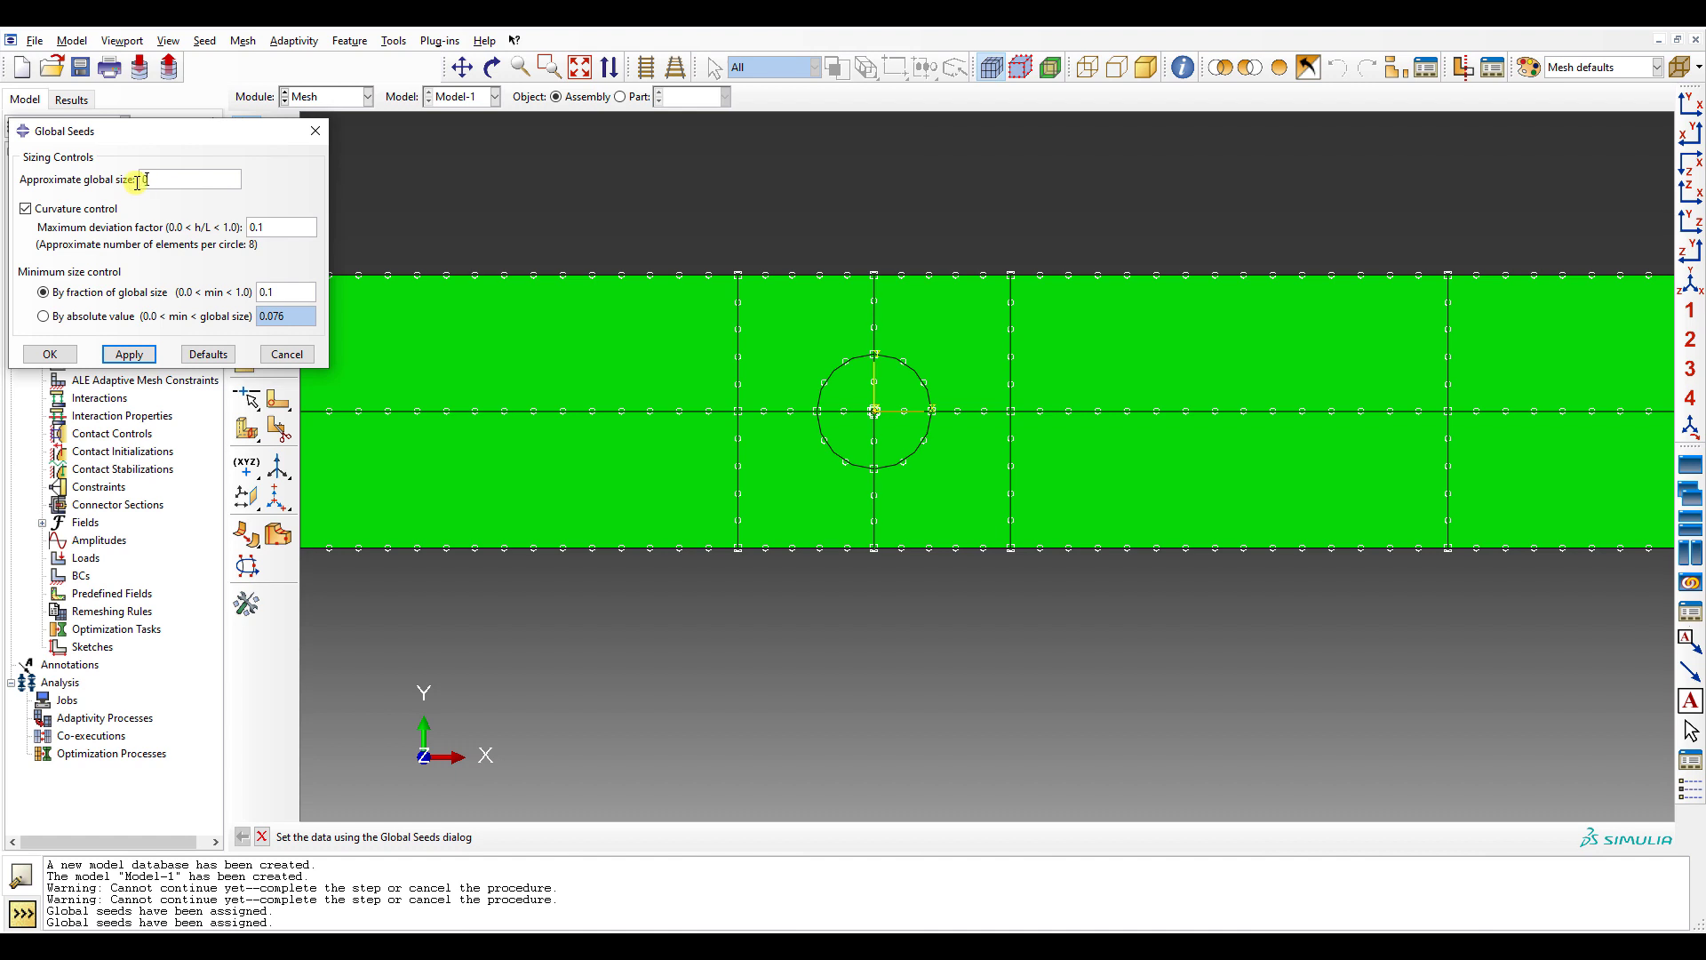
{"action": "left_click", "coordinate": [50, 353]}
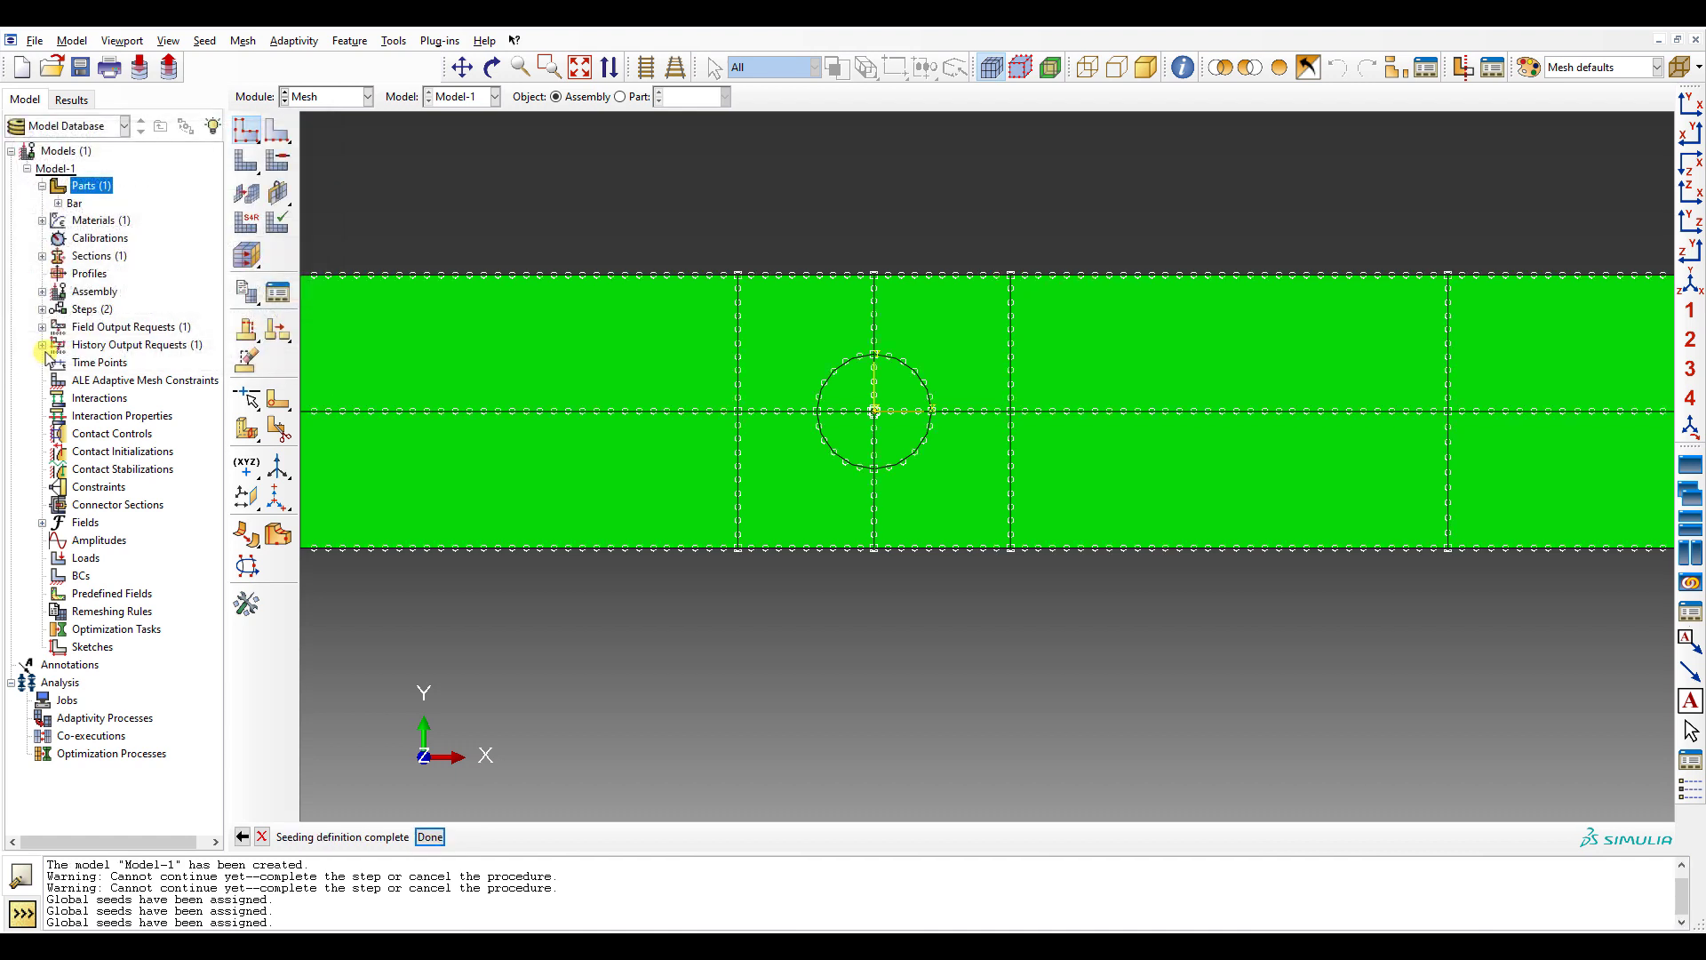
- Seed the arcs of the small crack-tip circle by number and do not allow the number of elements to change
{"action": "left_click", "coordinate": [278, 133]}
{"action": "scroll", "coordinate": [876, 404], "scroll_direction": "up", "scroll_amount": 10}
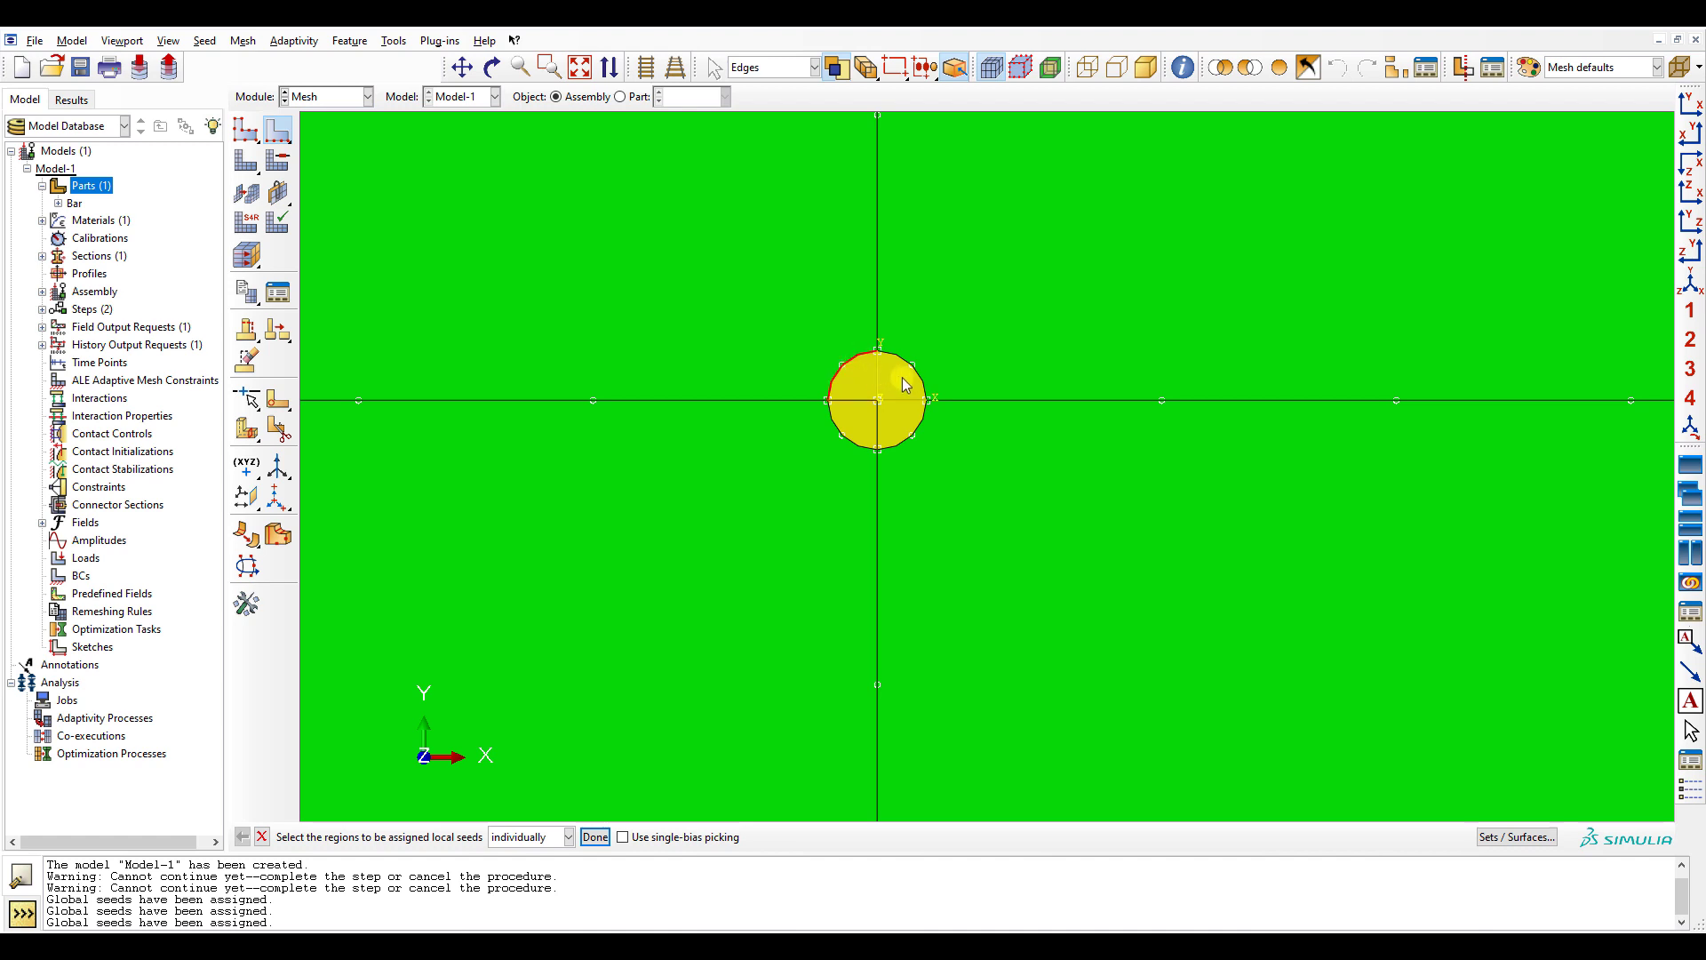
{"action": "left_click", "coordinate": [932, 377], "text": "shift"}
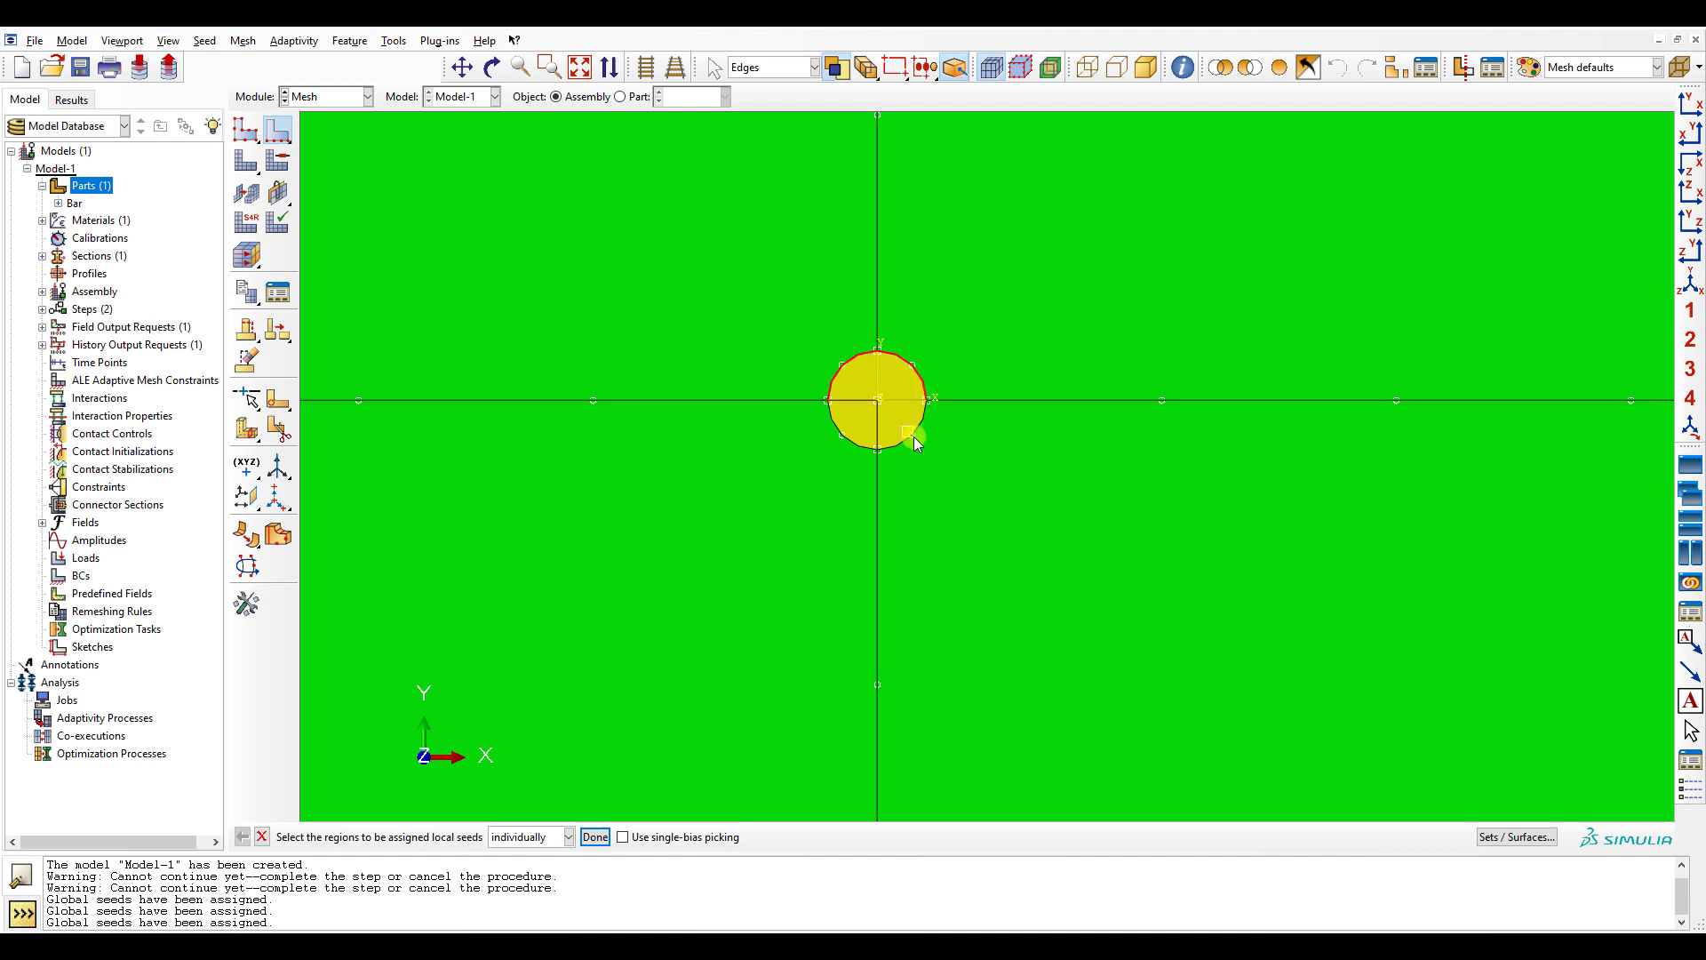
{"action": "middle_click", "coordinate": [828, 448]}
{"action": "left_click", "coordinate": [53, 279]}
{"action": "double_click", "coordinate": [160, 333]}
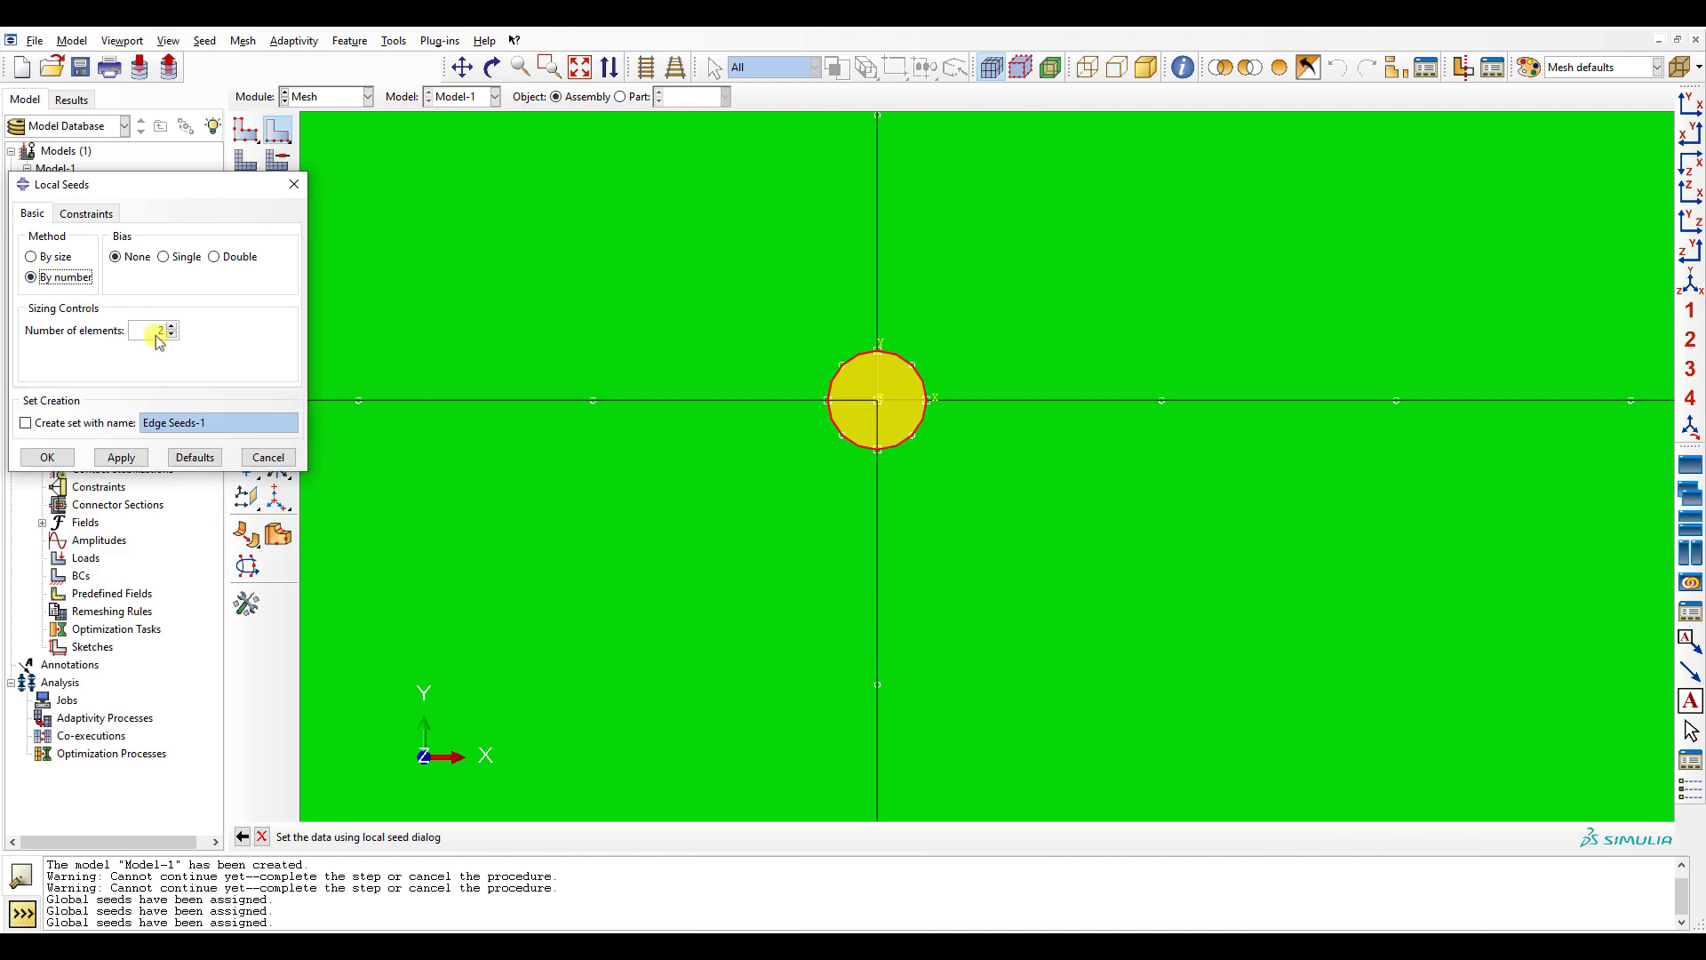
{"action": "left_click", "coordinate": [95, 217]}
{"action": "left_click", "coordinate": [80, 299]}
{"action": "left_click", "coordinate": [47, 456]}
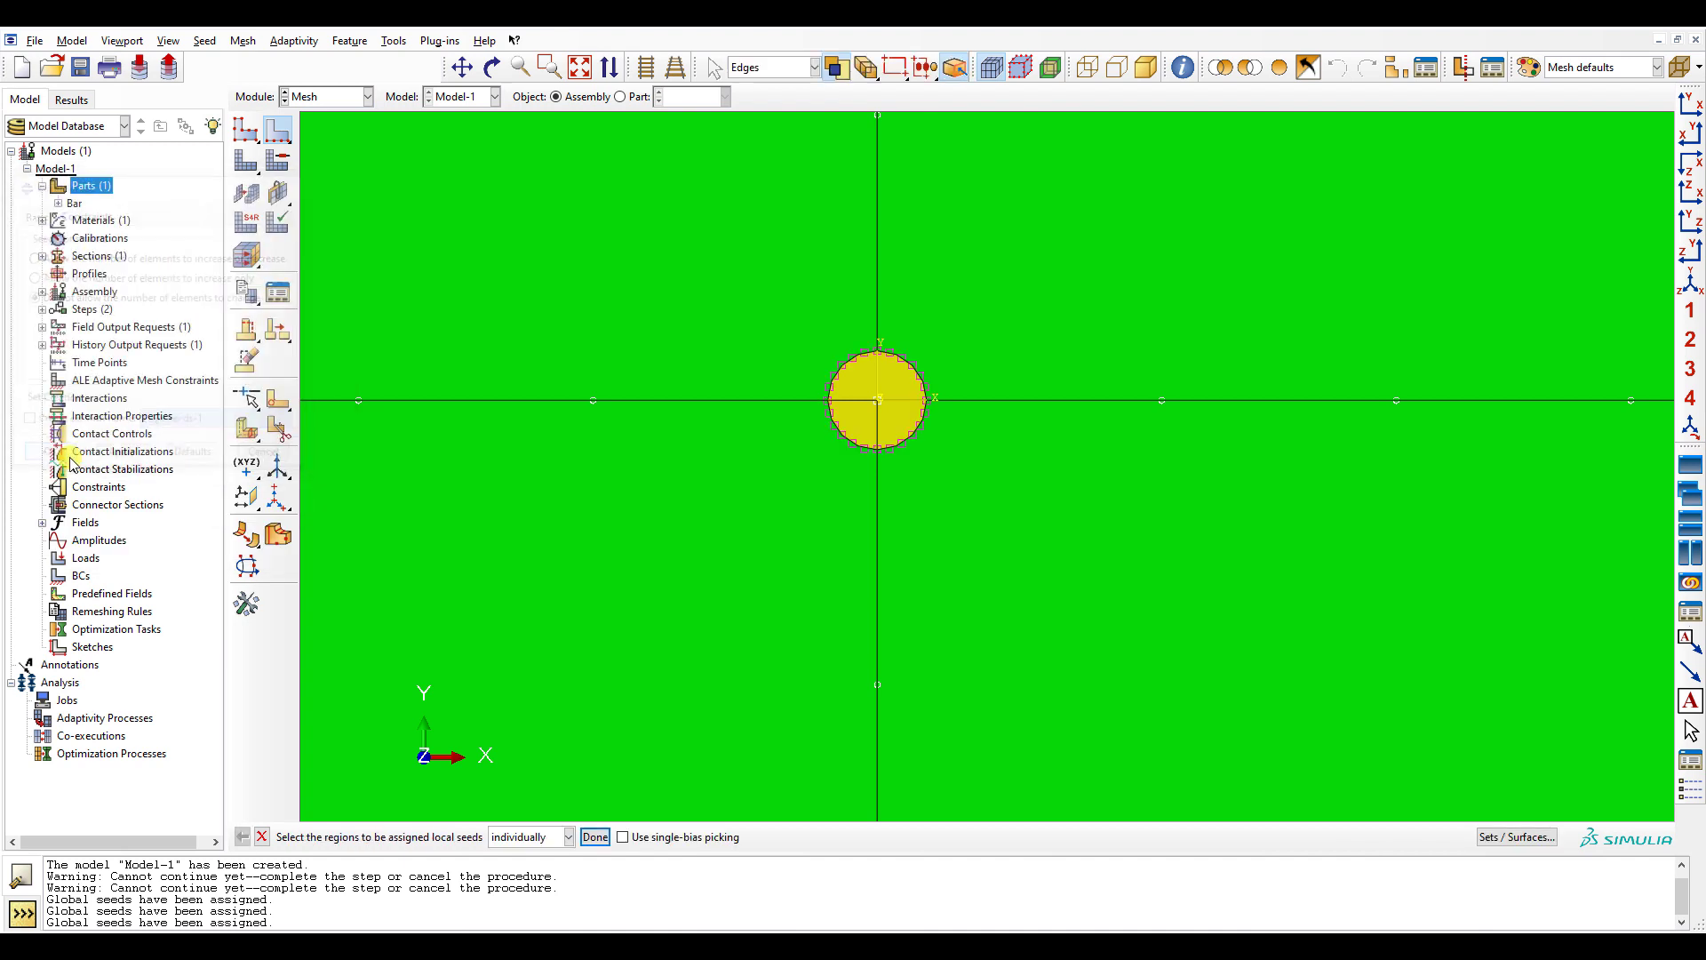
- Mesh the bar part instance
{"action": "left_click", "coordinate": [246, 162]}
{"action": "left_click", "coordinate": [434, 838]}
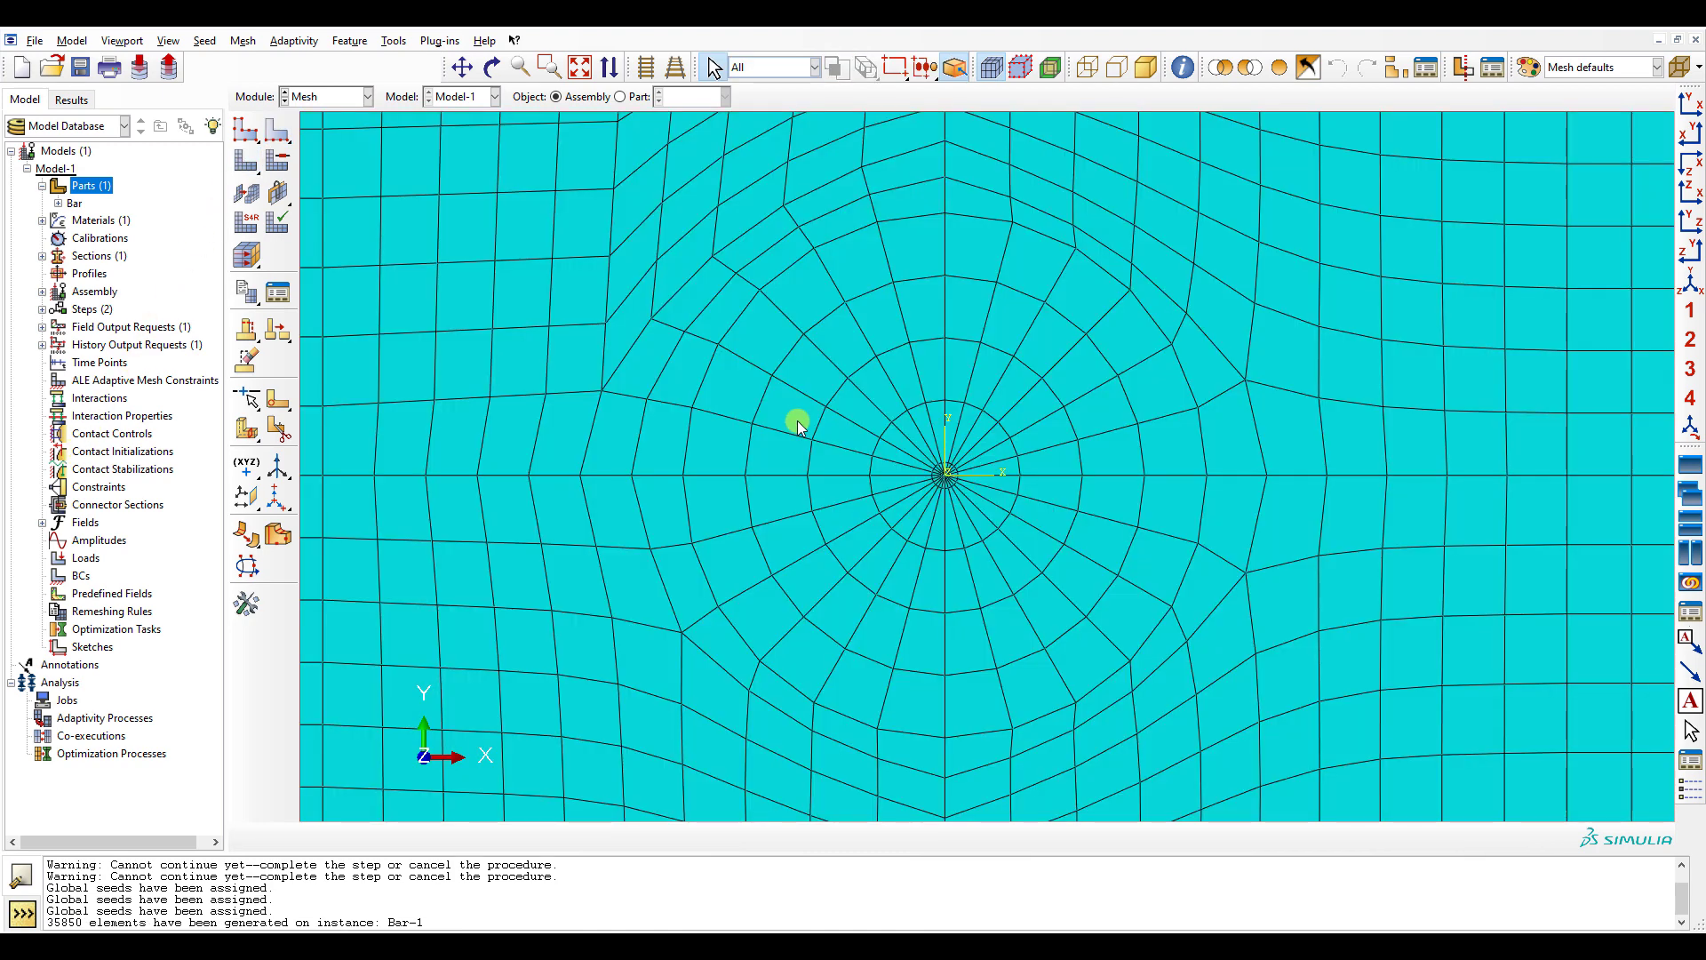
{"action": "scroll", "coordinate": [797, 420], "scroll_direction": "down", "scroll_amount": 2}
- Assign the Sweep technique with the Medial axis algorithm to the hex cells of the large circle and the central block around it
{"action": "left_click", "coordinate": [277, 160]}
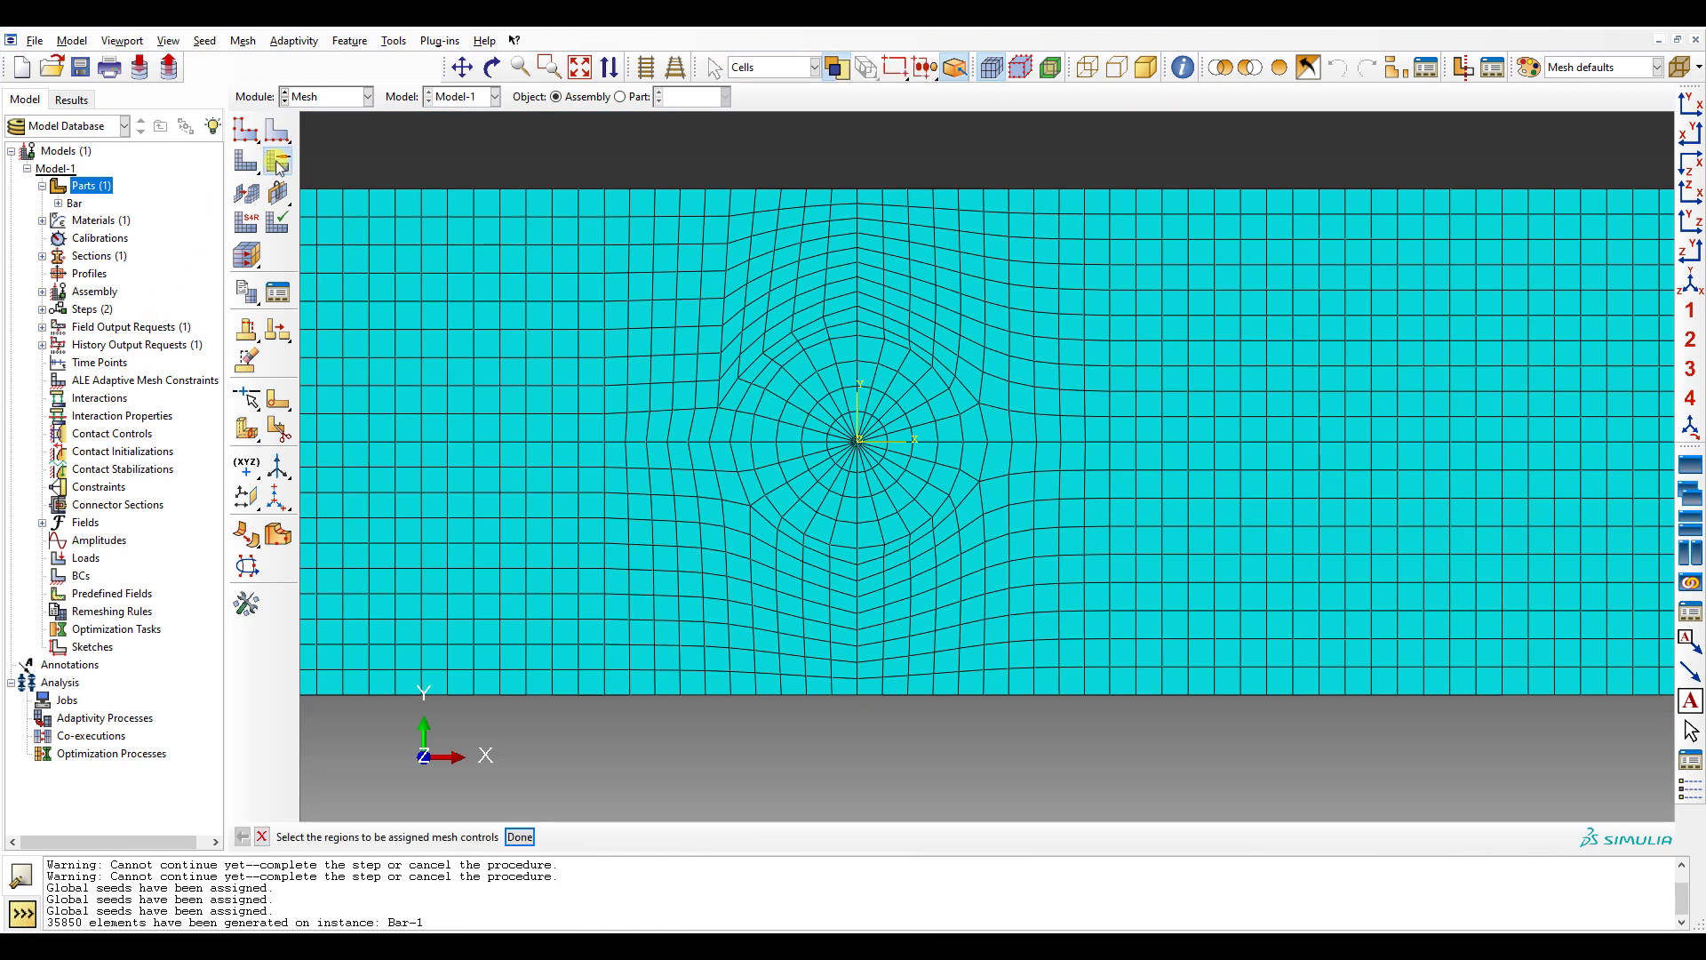
{"action": "left_click", "coordinate": [809, 382]}
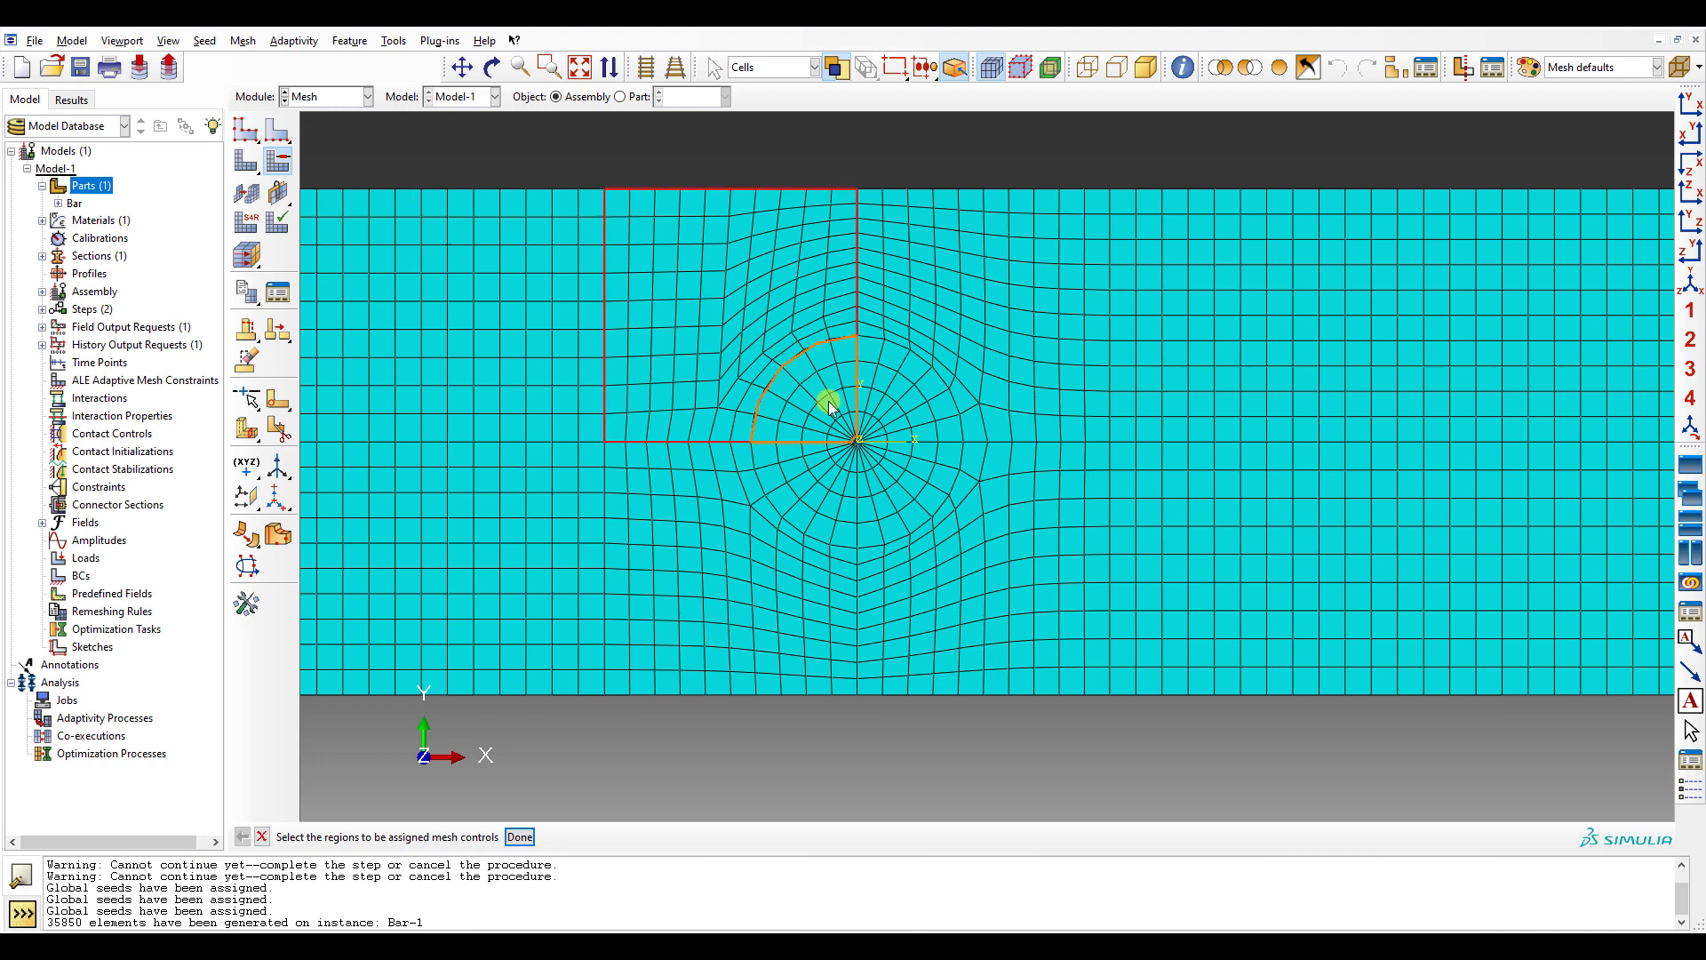
{"action": "left_click", "coordinate": [924, 255], "text": "shift"}
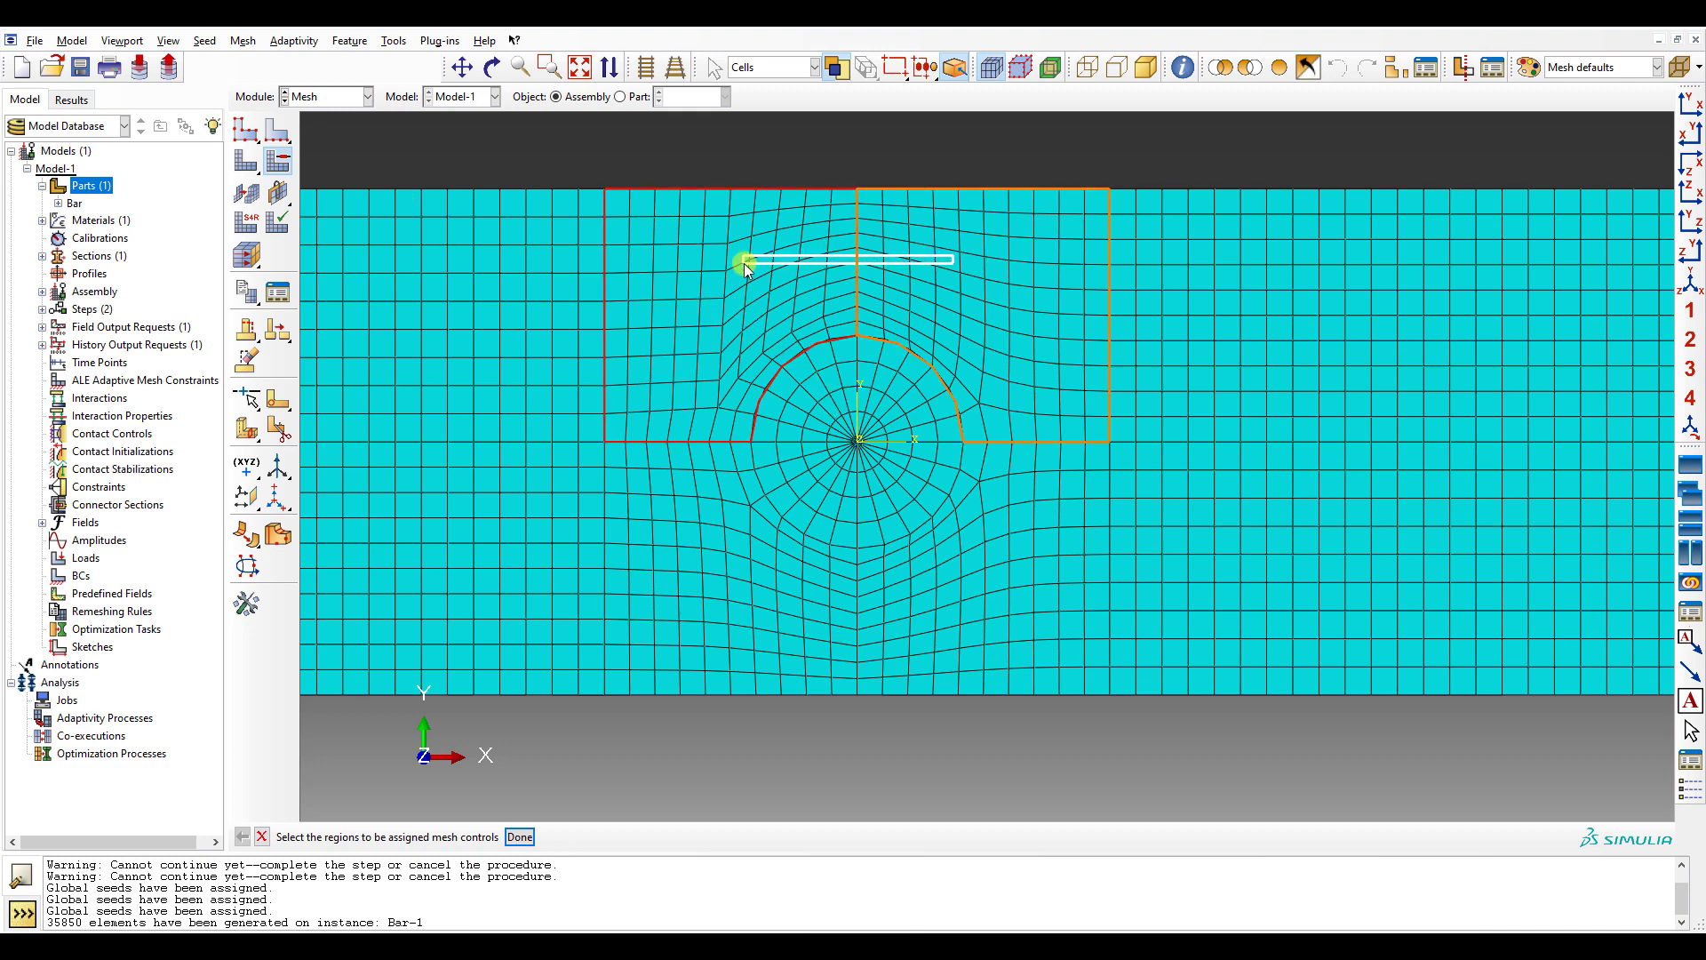
{"action": "left_click", "coordinate": [709, 554], "text": "shift"}
{"action": "left_click", "coordinate": [933, 602], "text": "shift"}
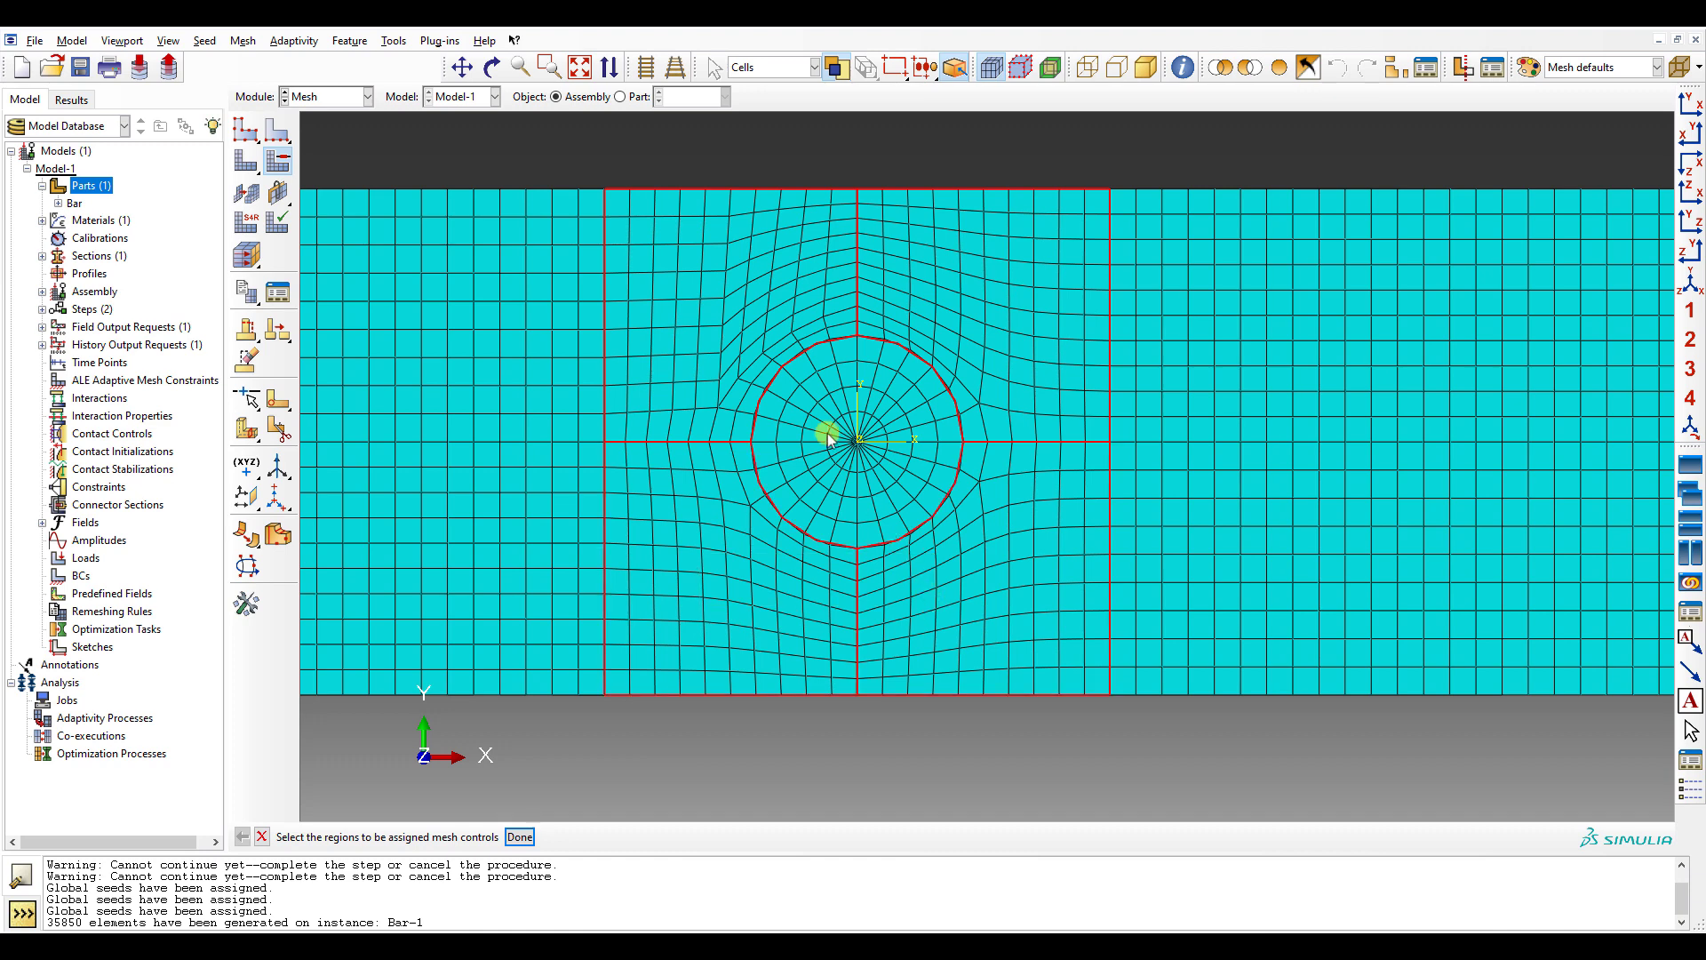
{"action": "left_click", "coordinate": [804, 480], "text": "shift"}
{"action": "left_click", "coordinate": [905, 510], "text": "shift"}
{"action": "middle_click", "coordinate": [904, 510]}
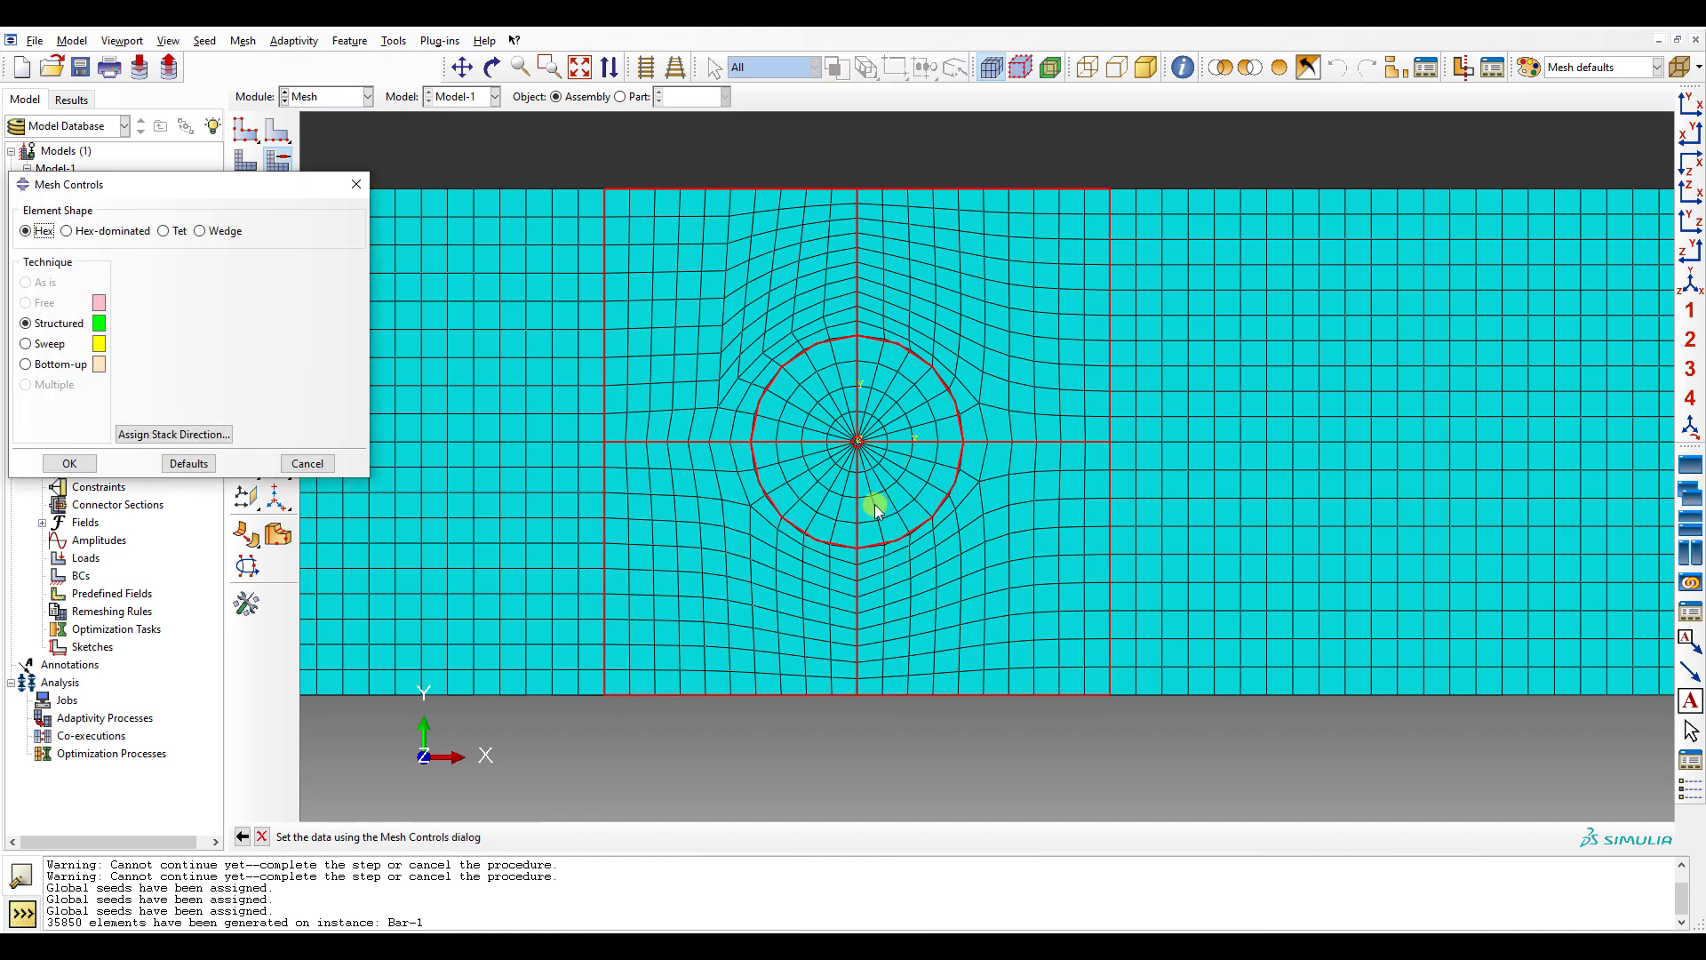
{"action": "left_click", "coordinate": [50, 343]}
{"action": "left_click", "coordinate": [128, 282]}
{"action": "left_click", "coordinate": [69, 463]}
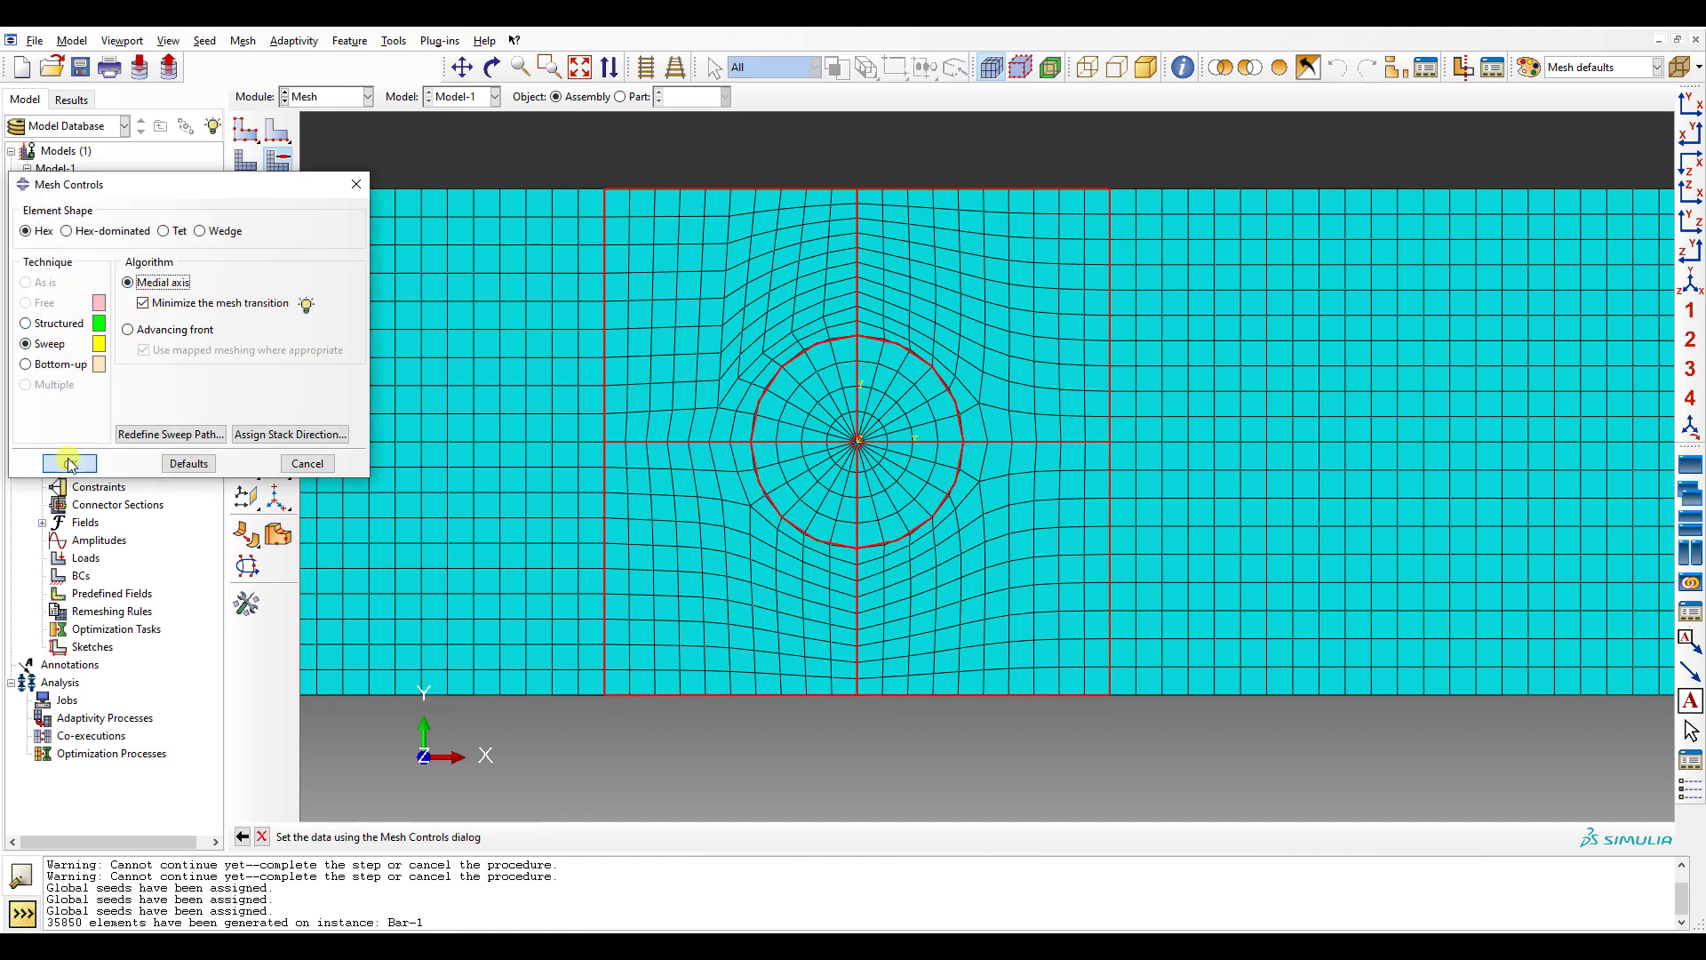
{"action": "left_click", "coordinate": [120, 365]}
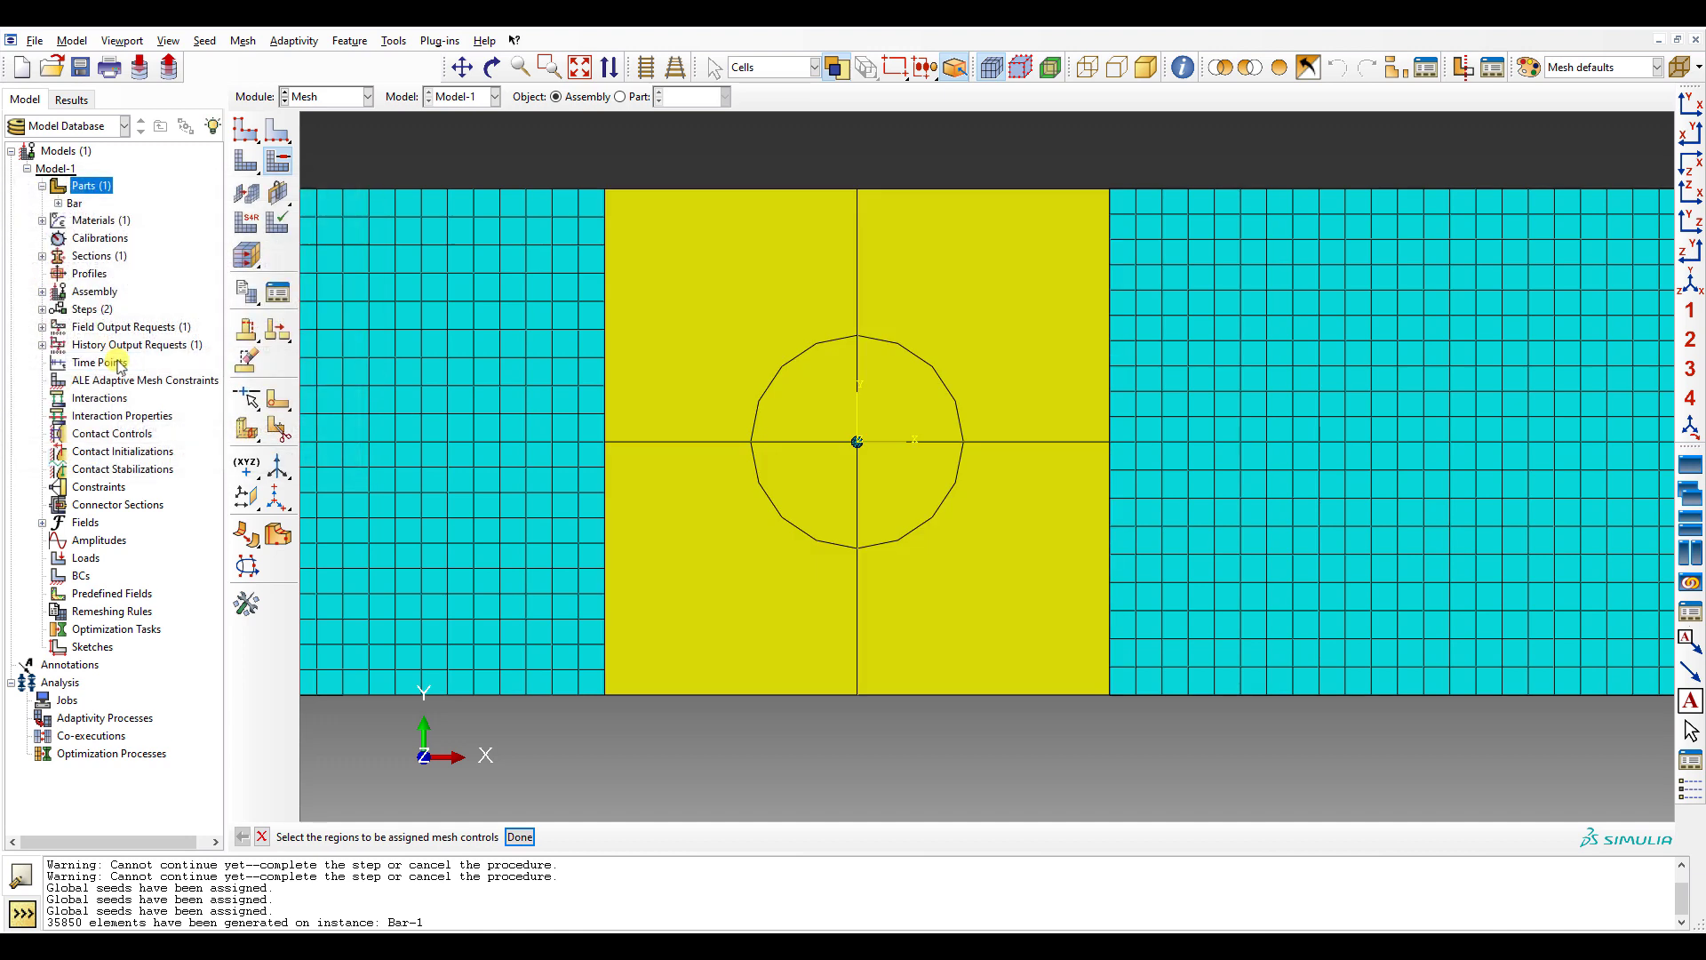
- Regenerate the bar instance's mesh with the swept central cells
{"action": "left_click", "coordinate": [246, 160]}
{"action": "left_click", "coordinate": [431, 836]}
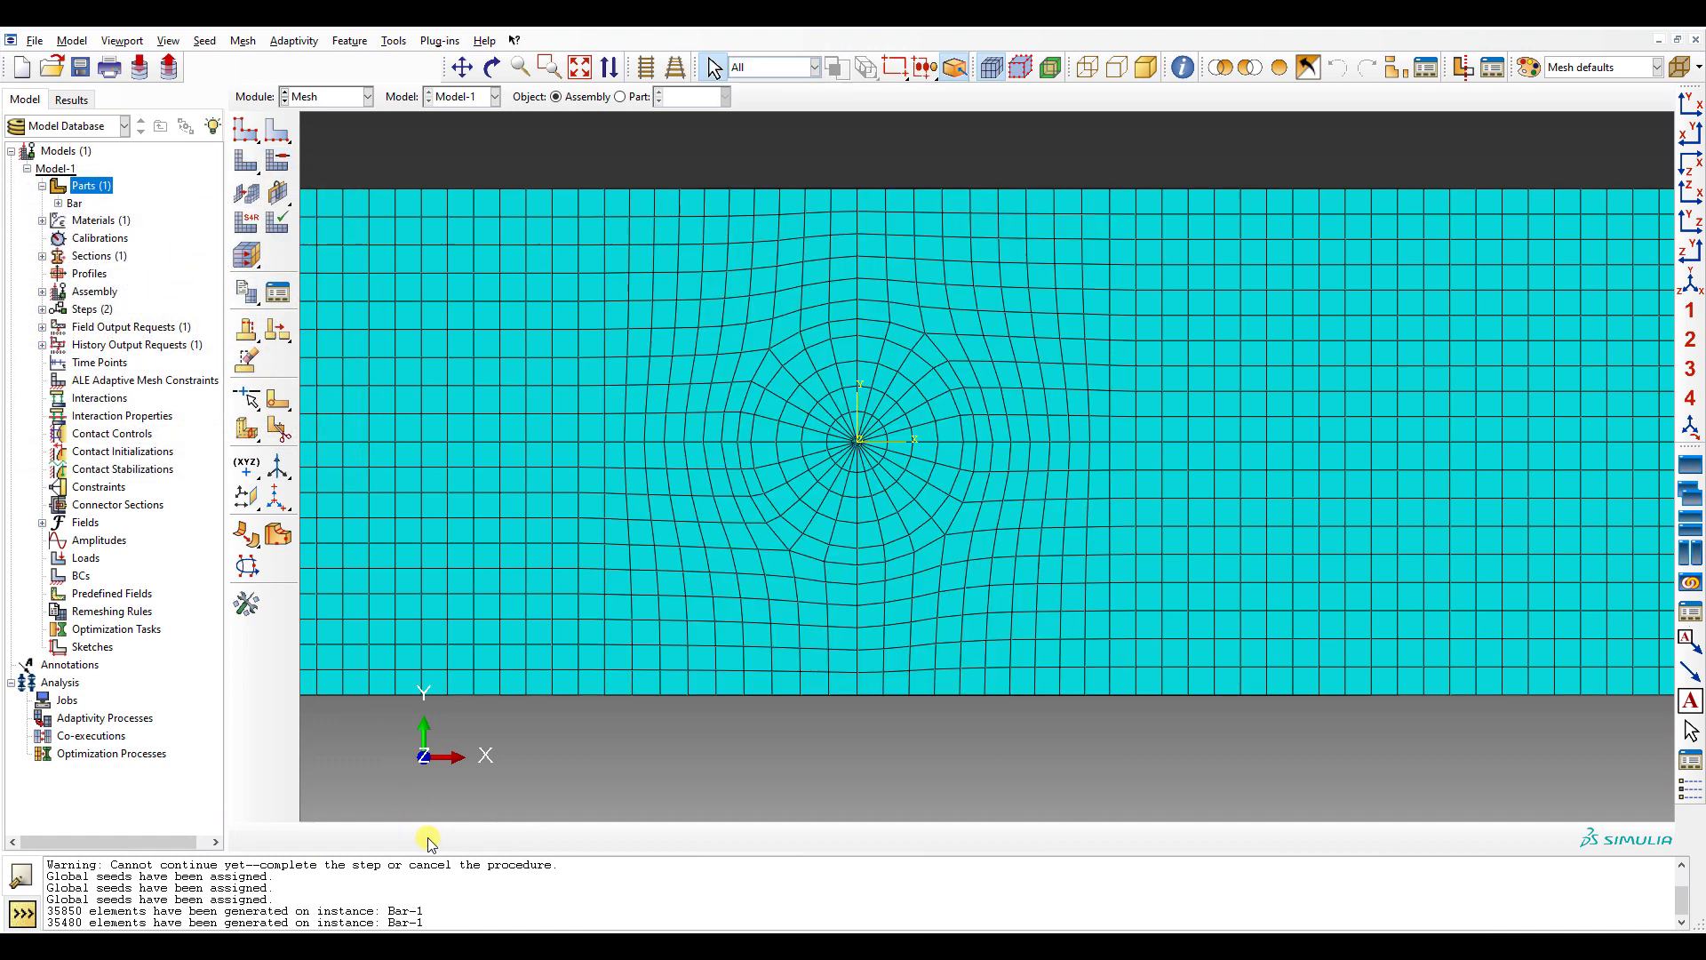
{"action": "scroll", "coordinate": [391, 675], "scroll_direction": "up", "scroll_amount": 1}
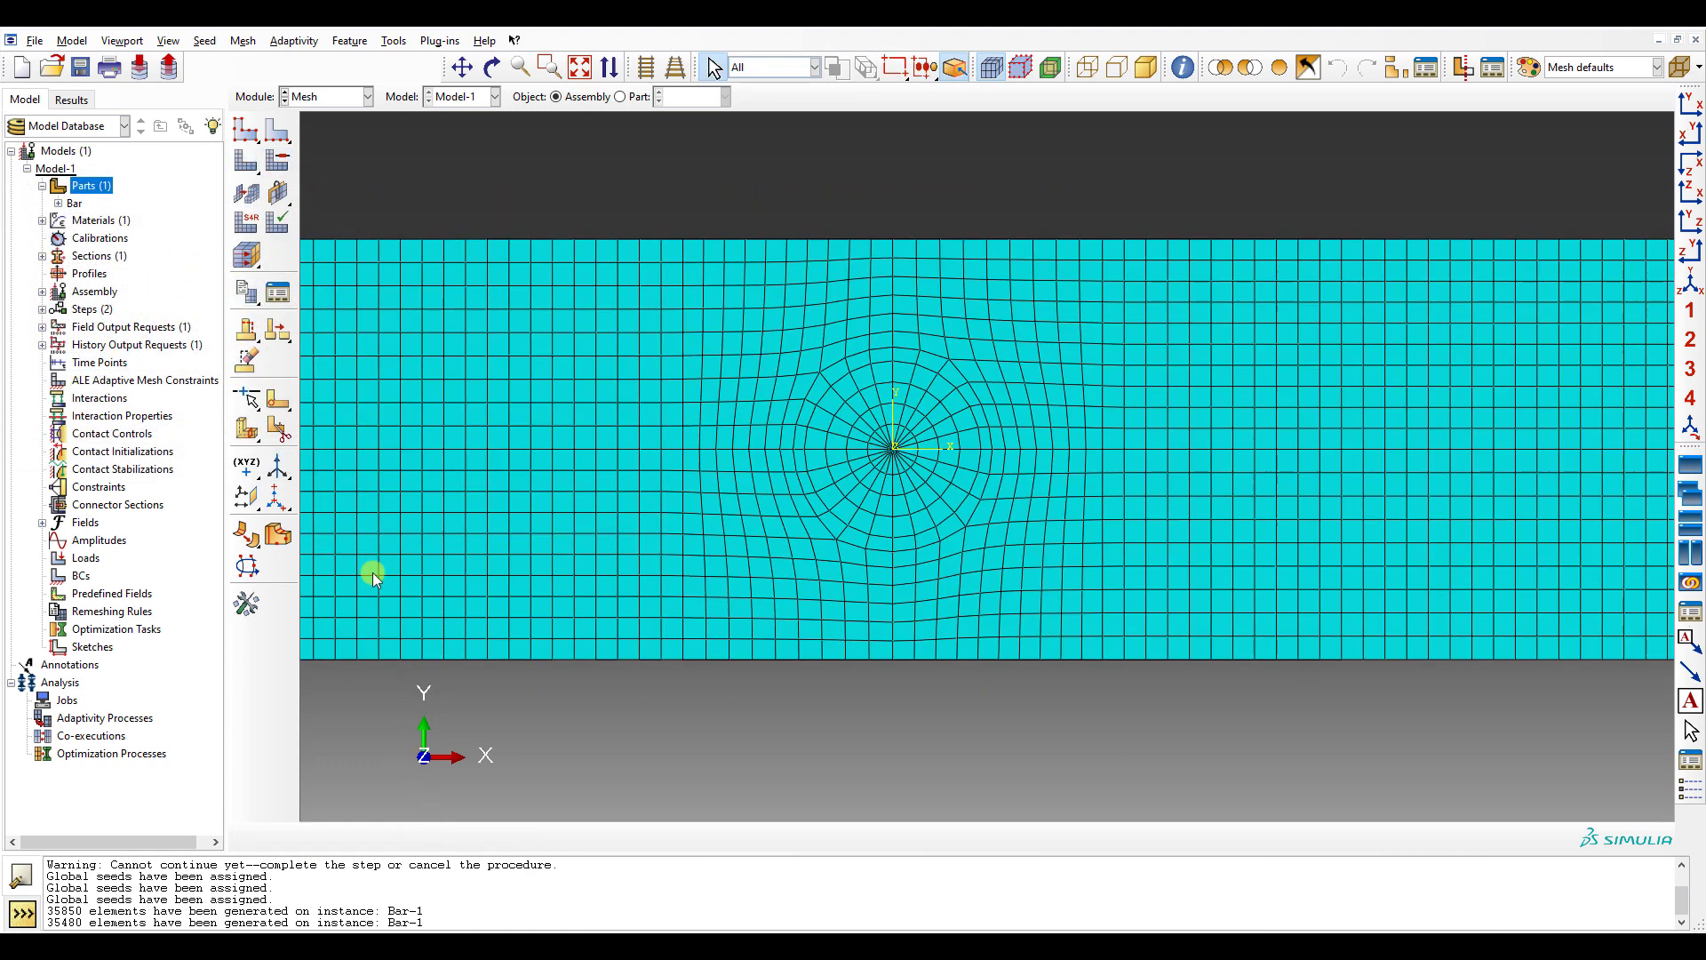
- Seed the radial edges between the large and small crack-tip circles by size, allowing the number of elements to increase only
{"action": "left_click", "coordinate": [279, 131]}
{"action": "scroll", "coordinate": [781, 439], "scroll_direction": "down", "scroll_amount": 3}
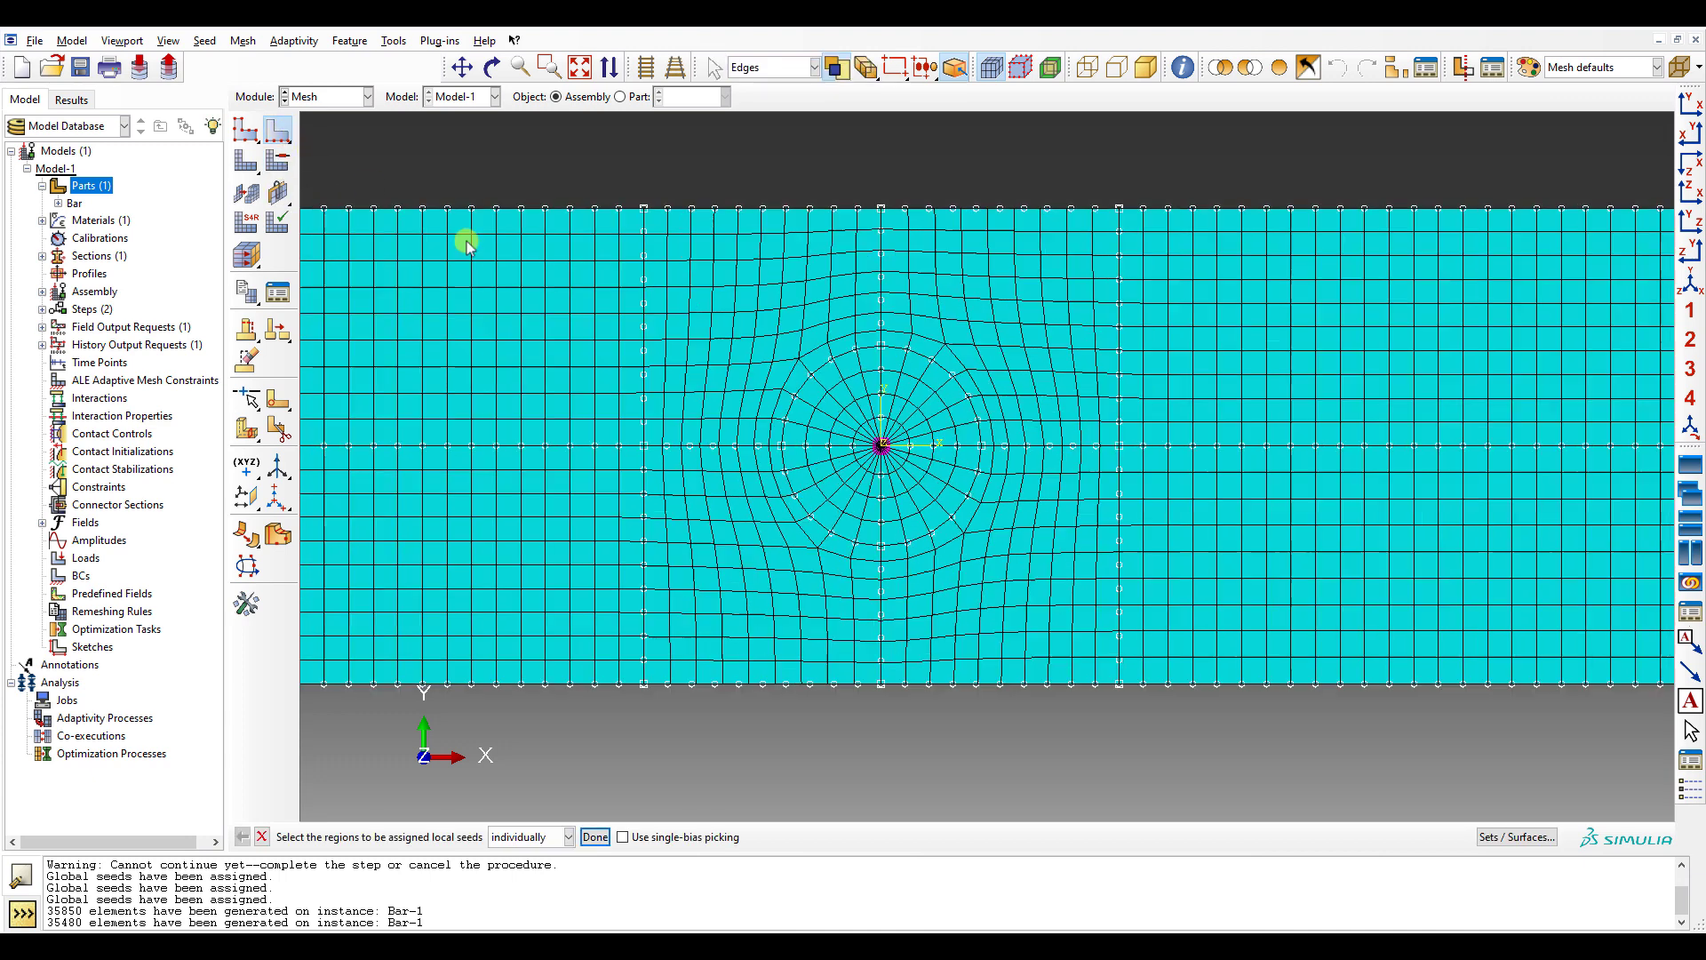
{"action": "middle_click", "coordinate": [781, 455]}
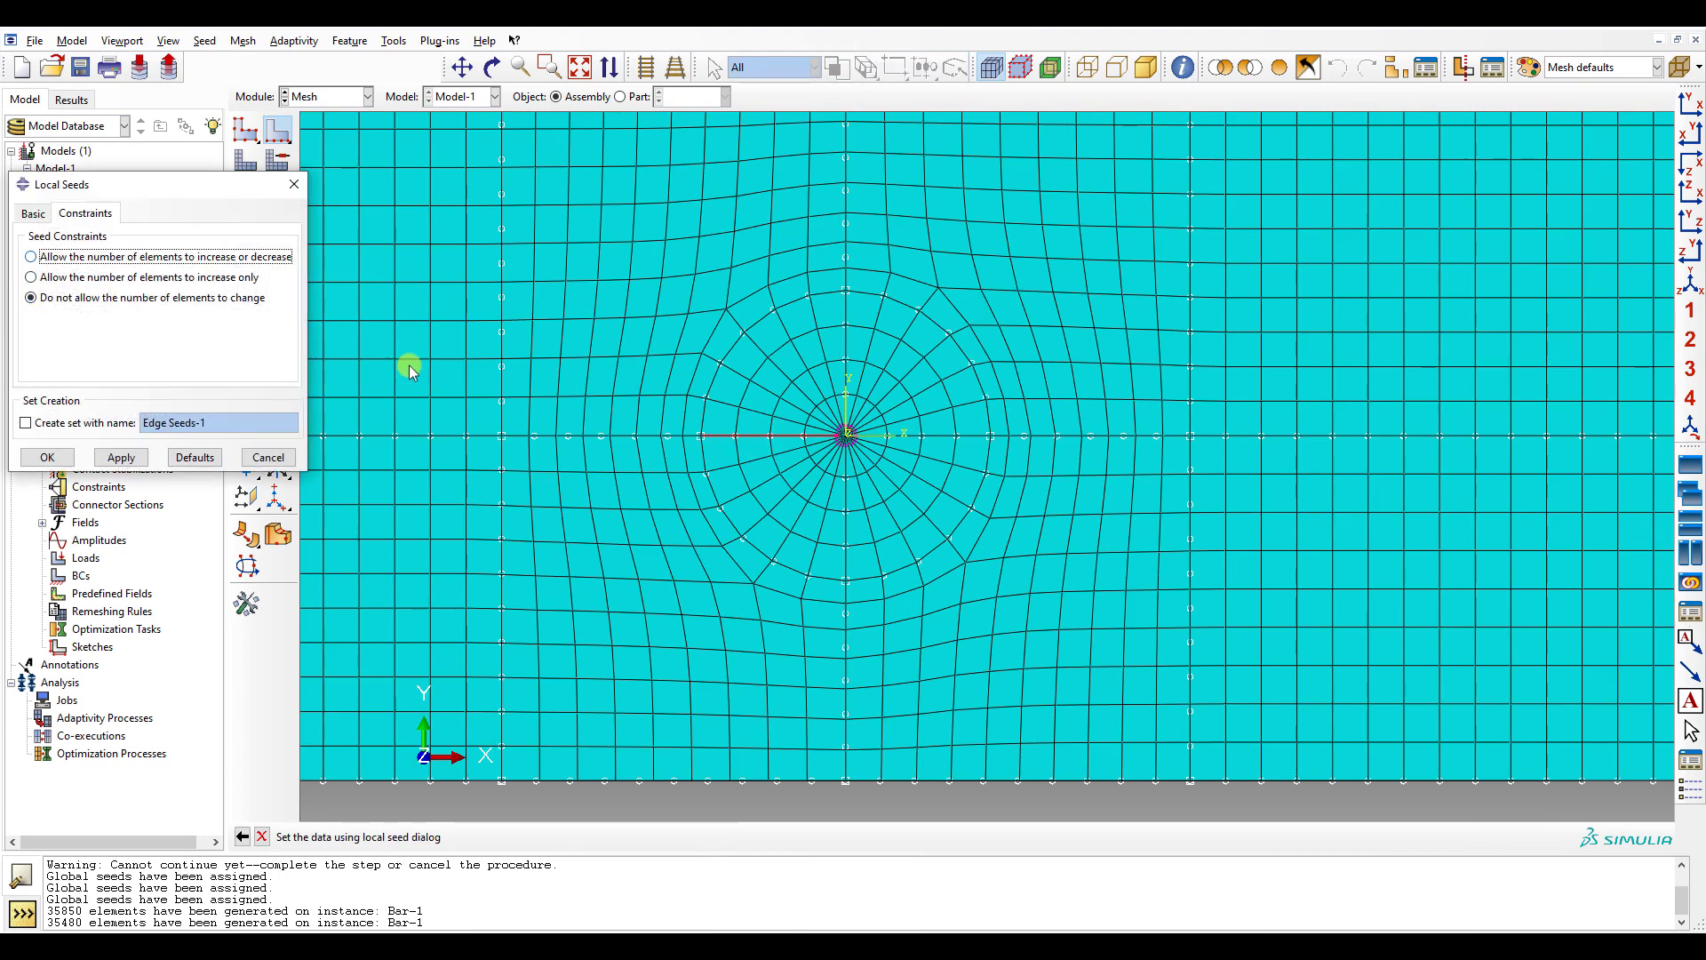
{"action": "left_click", "coordinate": [32, 277]}
{"action": "left_click", "coordinate": [33, 214]}
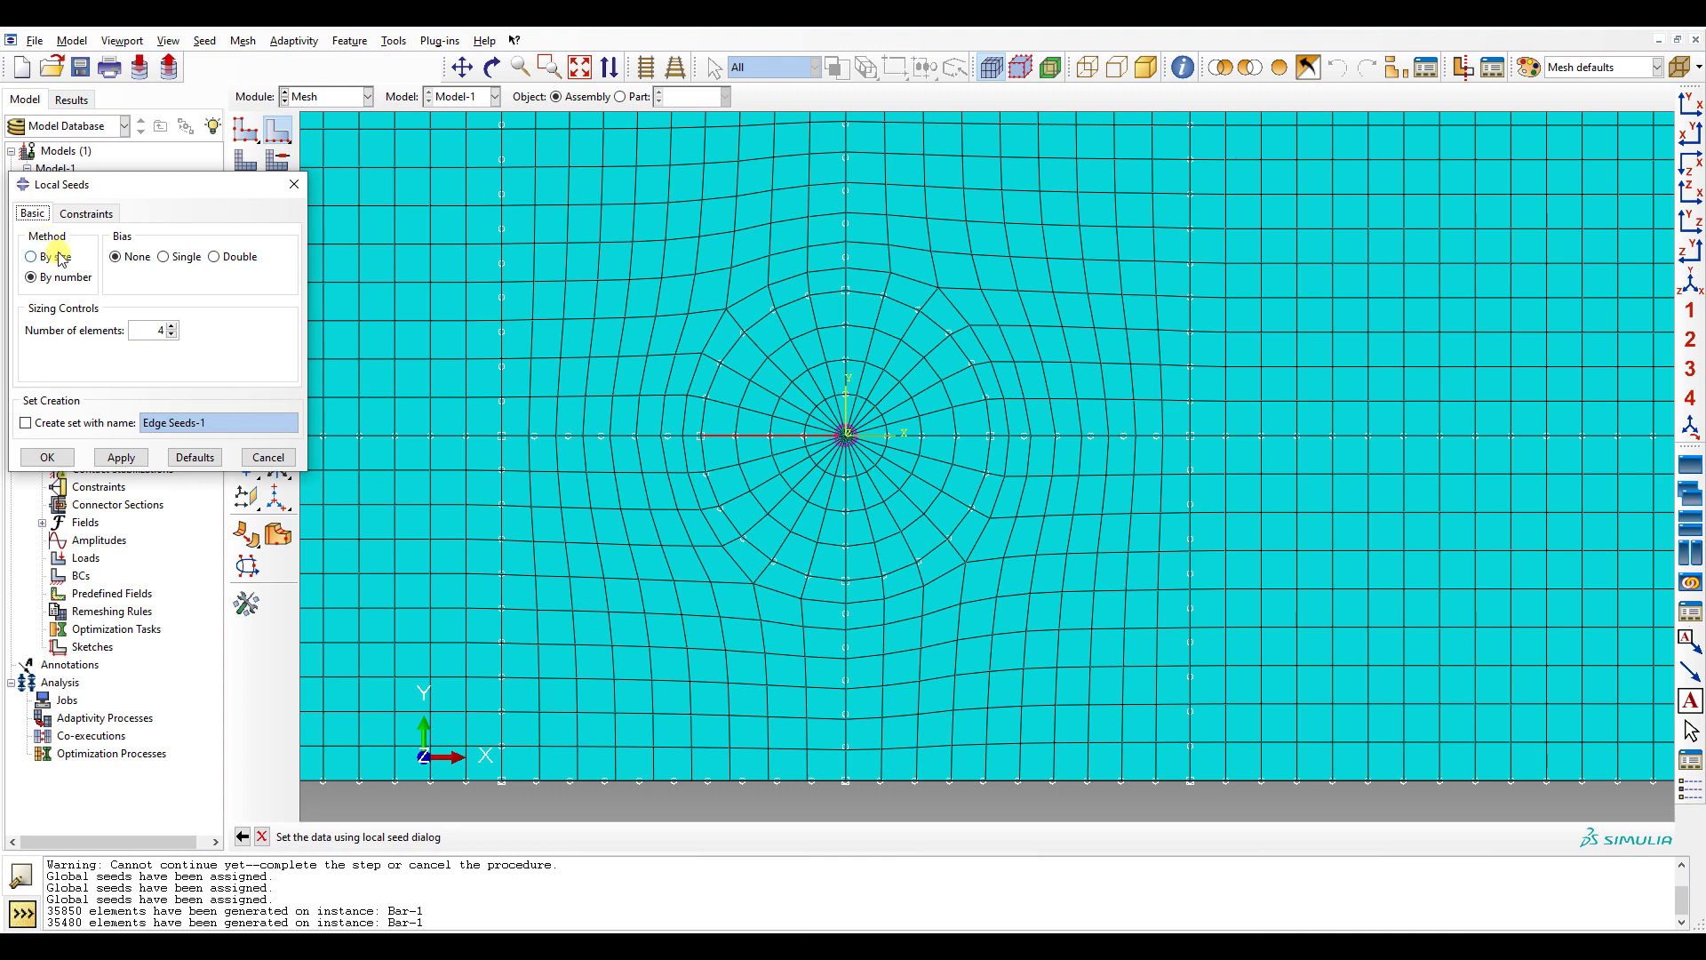
{"action": "left_click", "coordinate": [55, 257]}
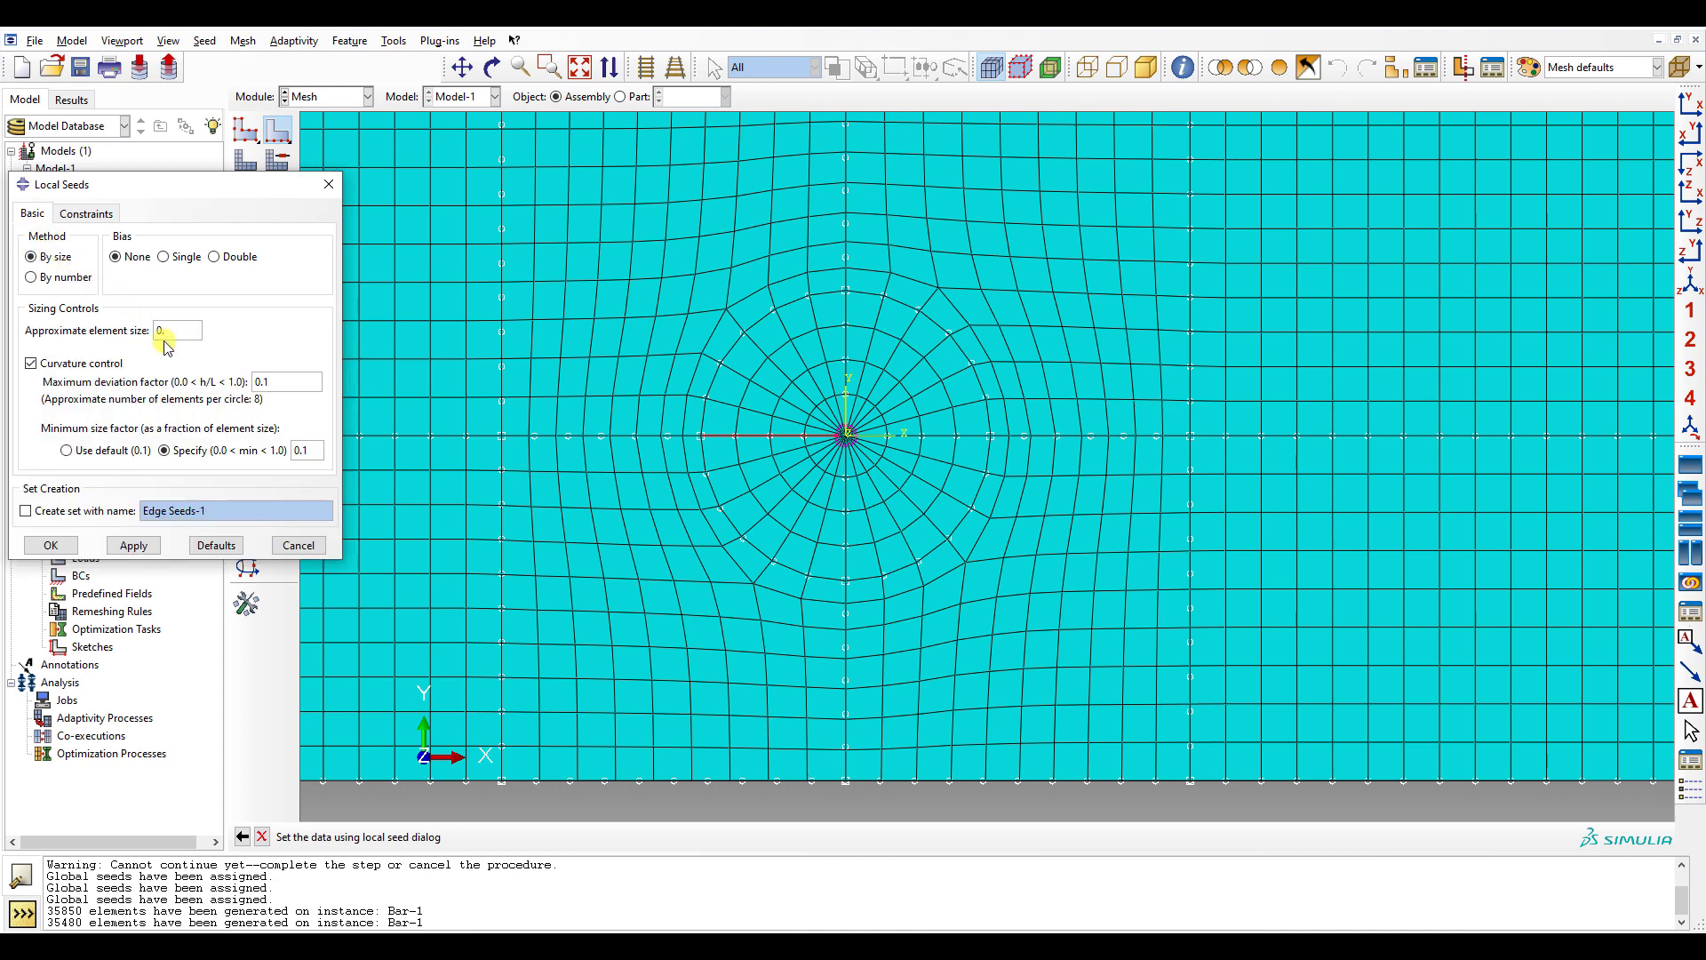
{"action": "left_click", "coordinate": [50, 545]}
{"action": "left_click", "coordinate": [76, 379]}
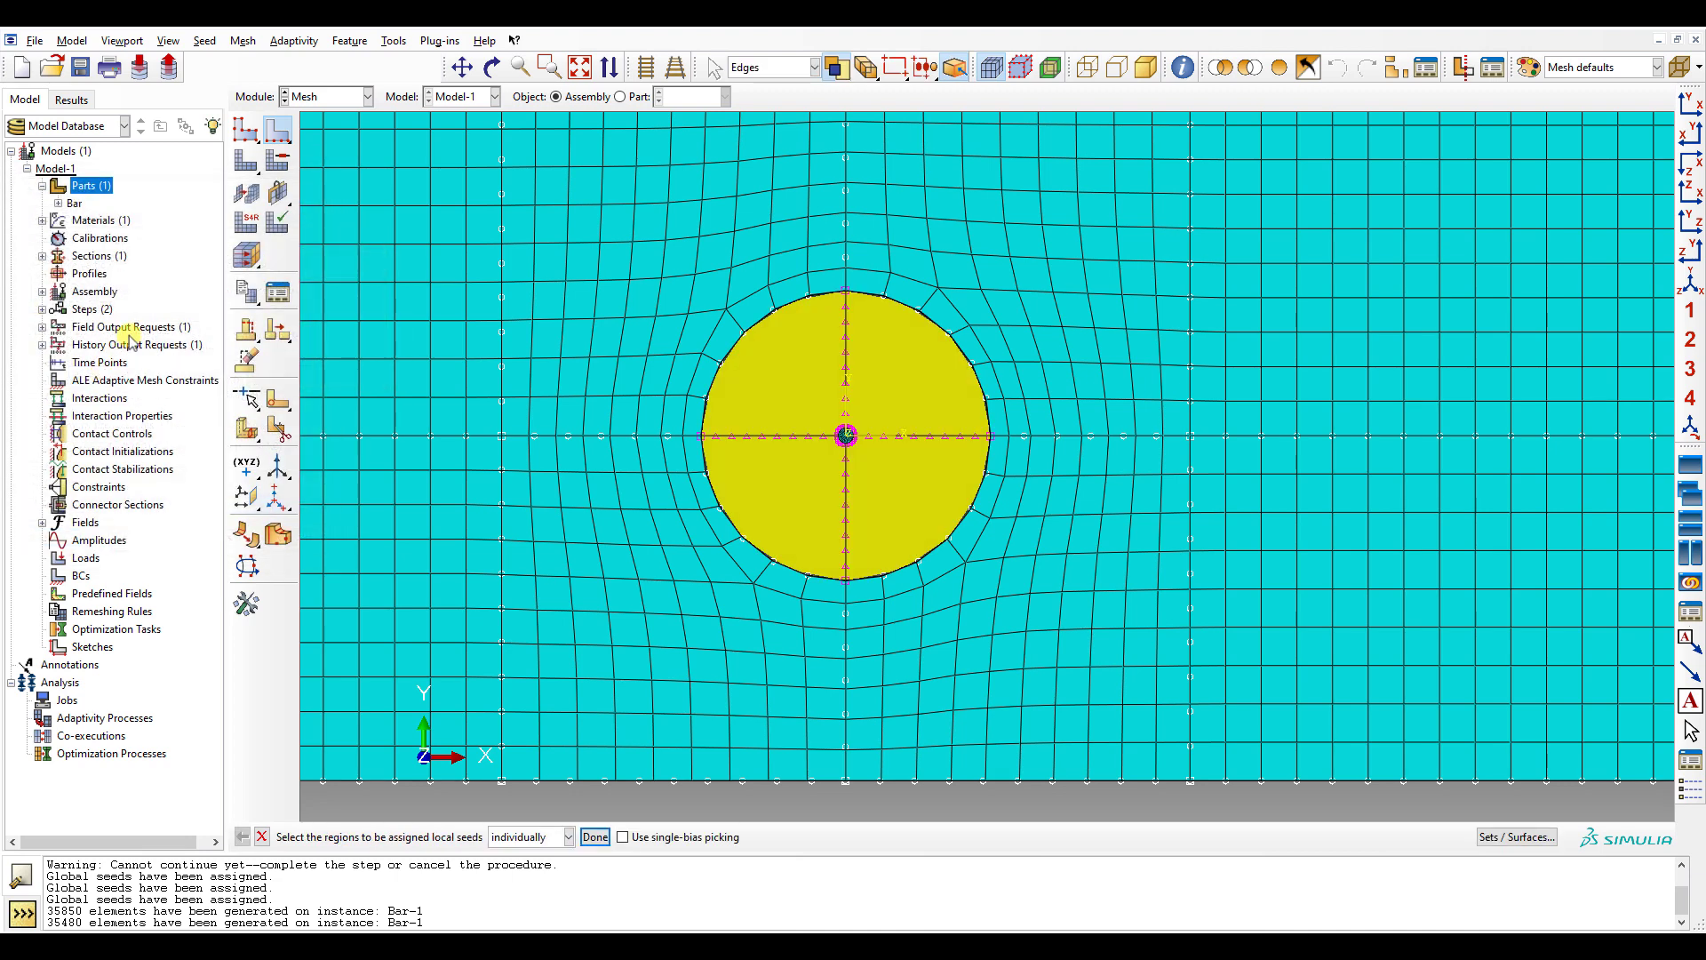
- Remesh the bar instance with the refined radial seeds and inspect the mesh around the crack tip
{"action": "left_click", "coordinate": [253, 166]}
{"action": "left_click", "coordinate": [428, 836]}
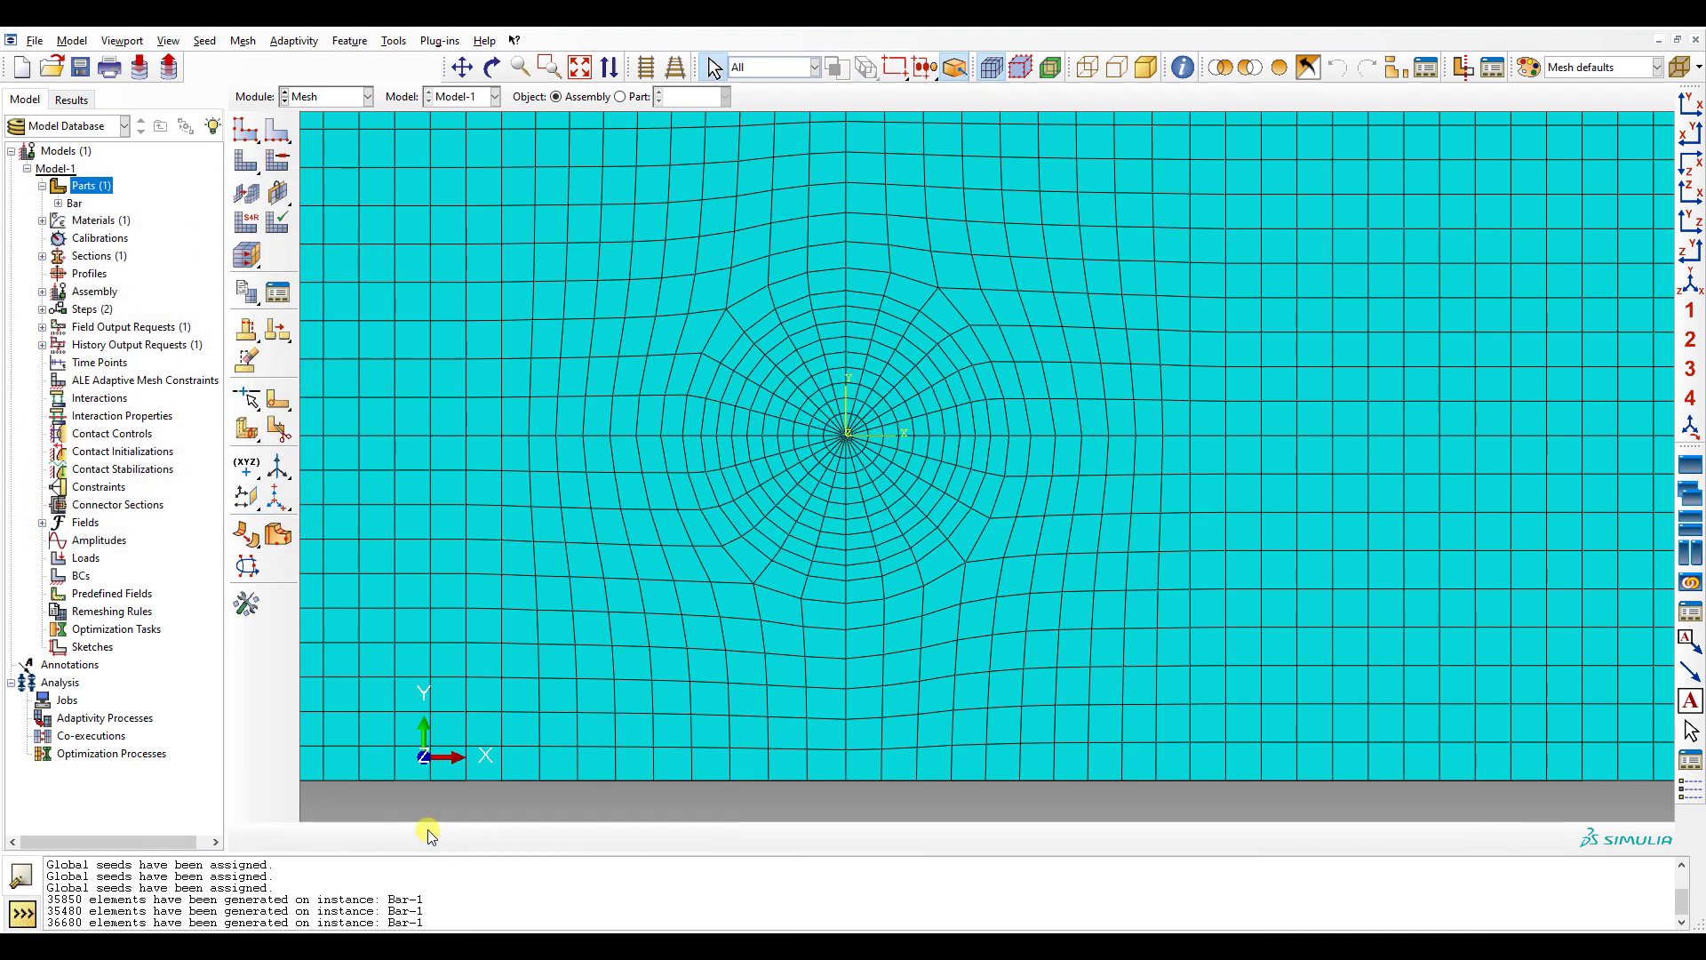
{"action": "scroll", "coordinate": [920, 402], "scroll_direction": "up", "scroll_amount": 3}
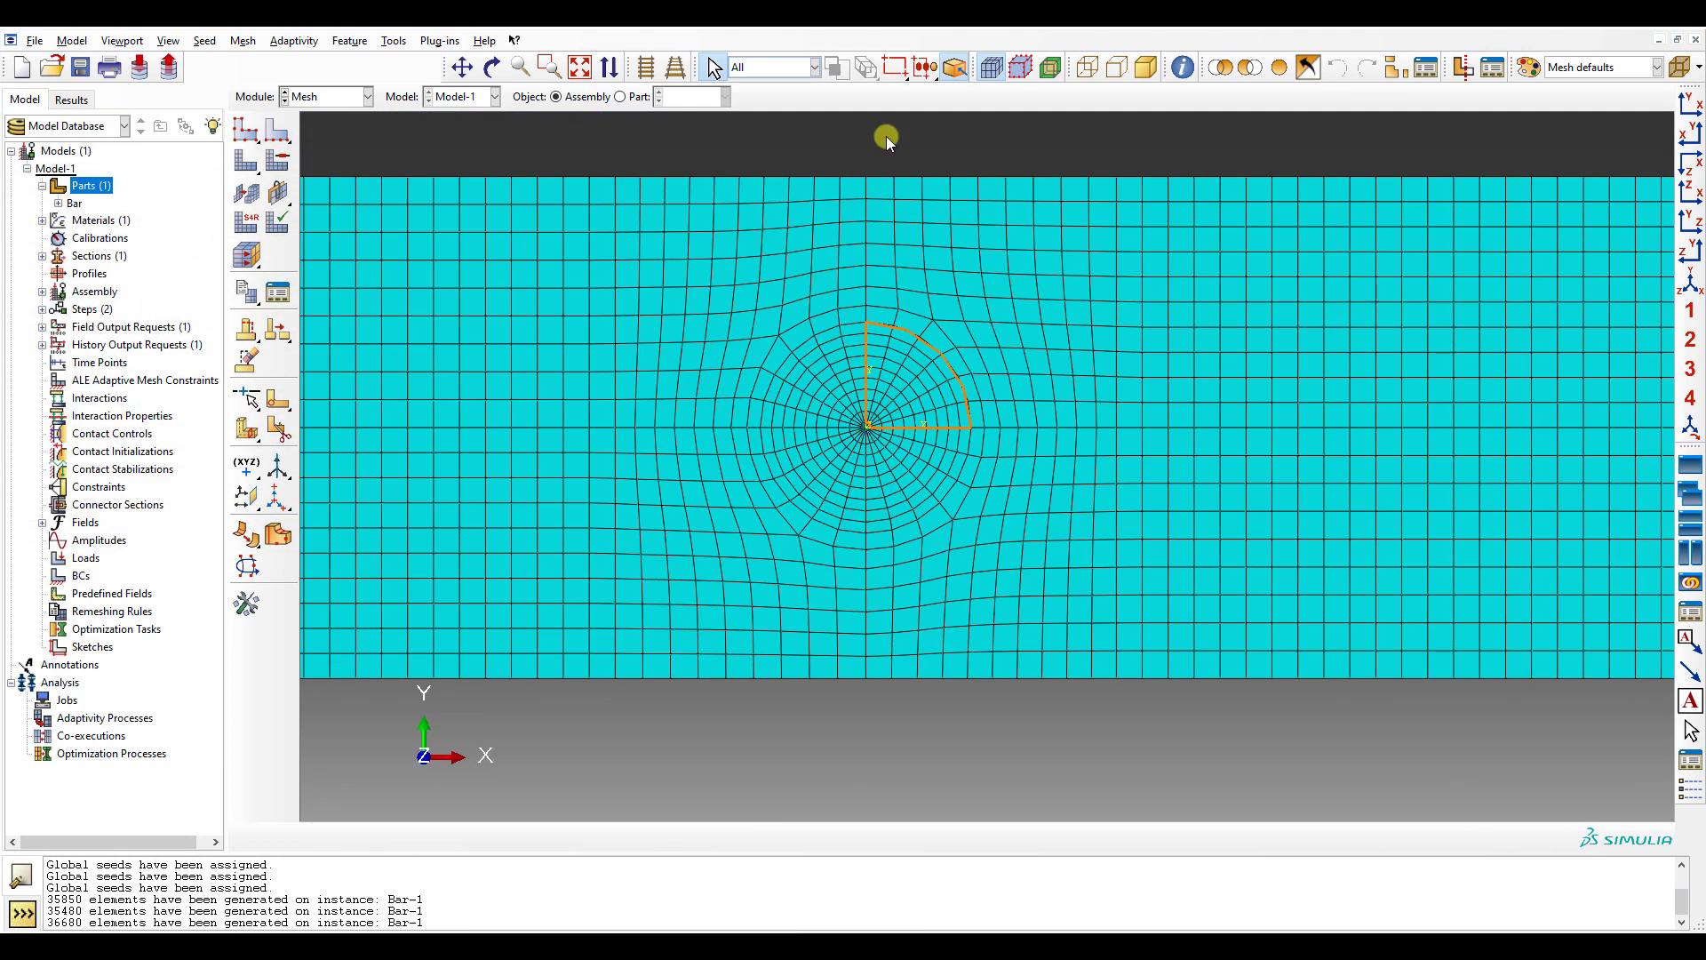
{"action": "scroll", "coordinate": [911, 404], "scroll_direction": "down", "scroll_amount": 6}
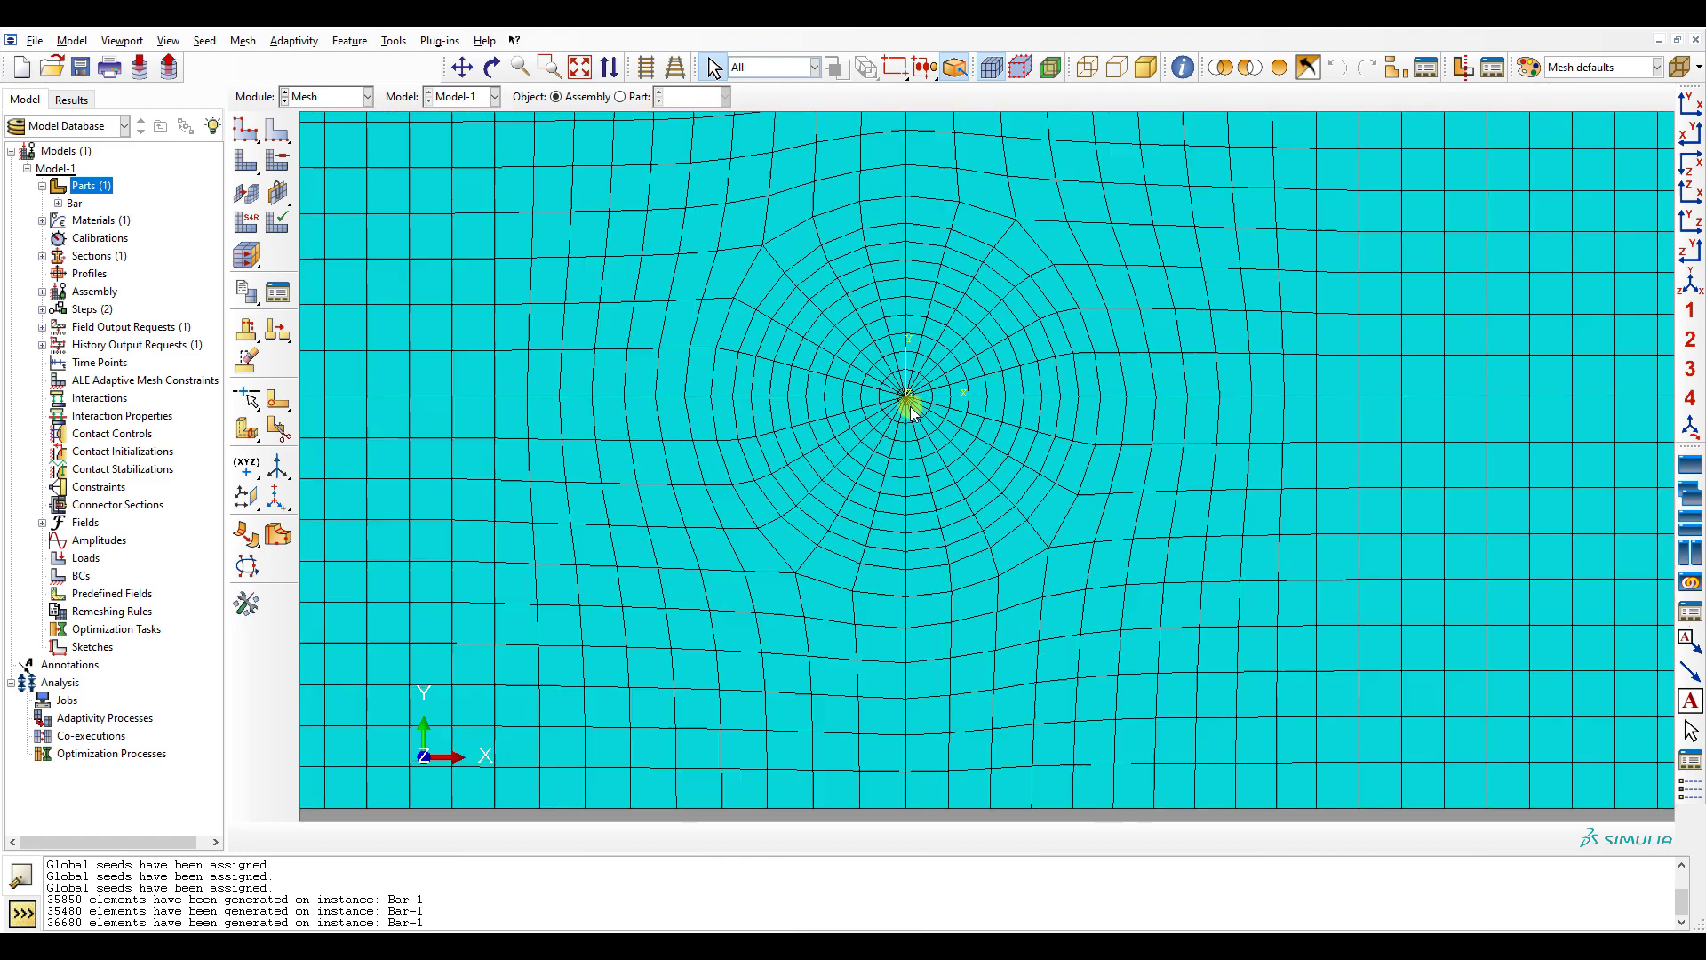
{"action": "scroll", "coordinate": [912, 411], "scroll_direction": "up", "scroll_amount": 1}
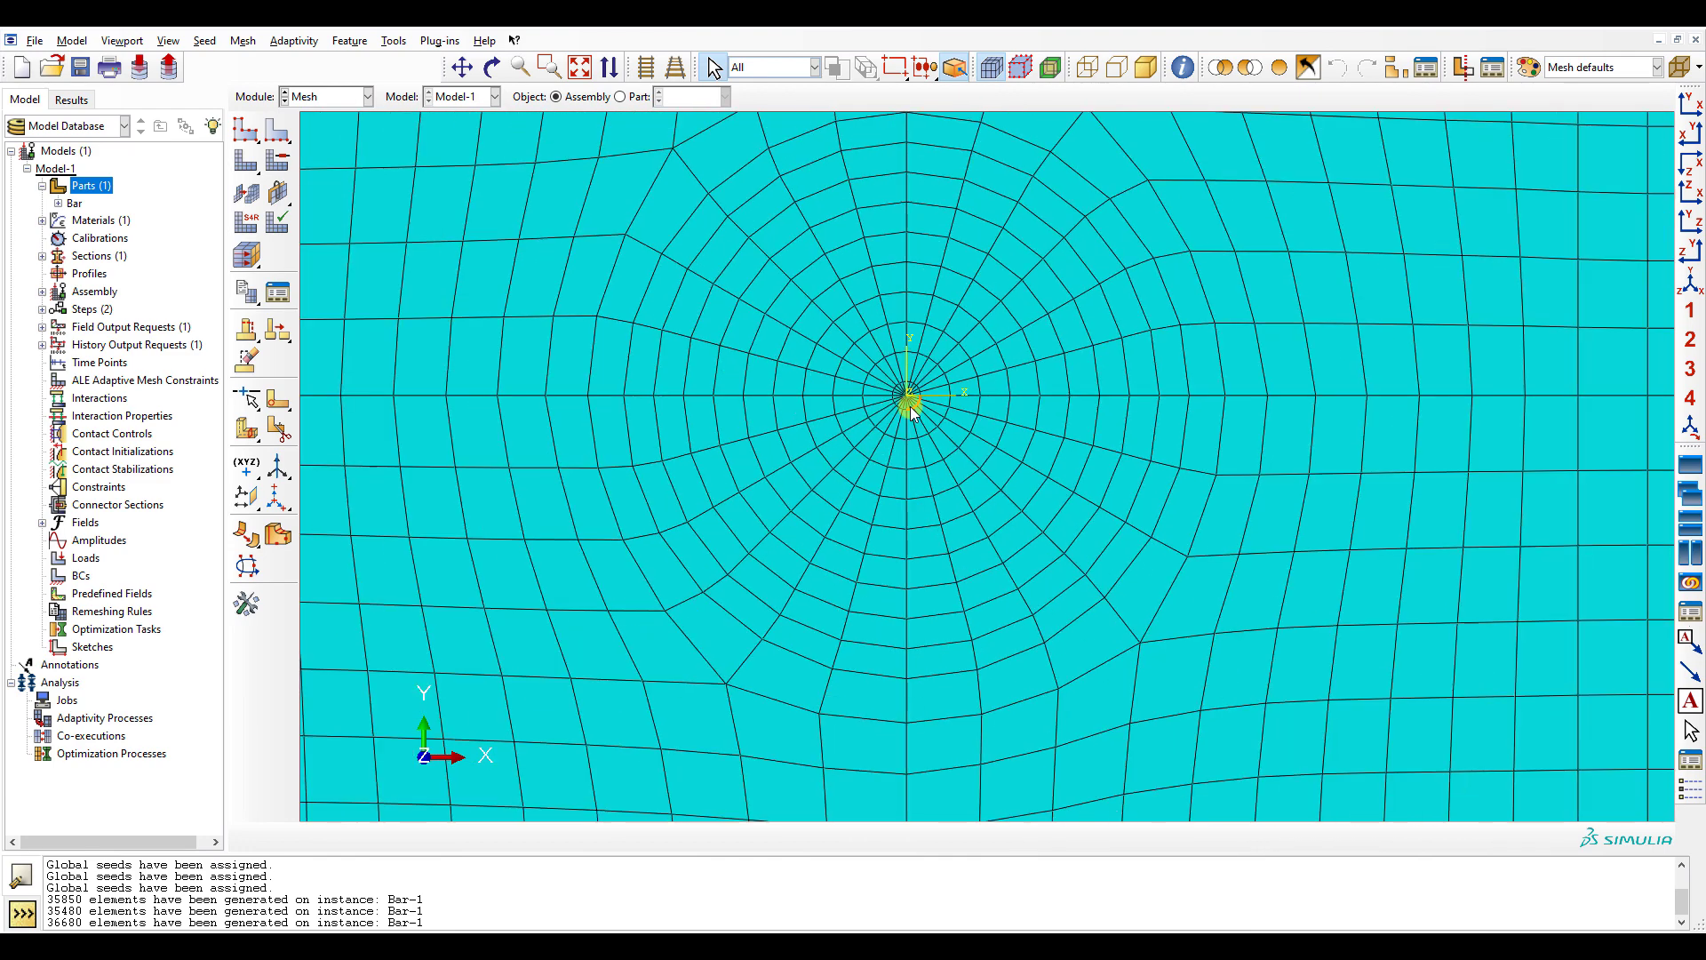
{"action": "left_click", "coordinate": [279, 134]}
{"action": "scroll", "coordinate": [909, 400], "scroll_direction": "down", "scroll_amount": 3}
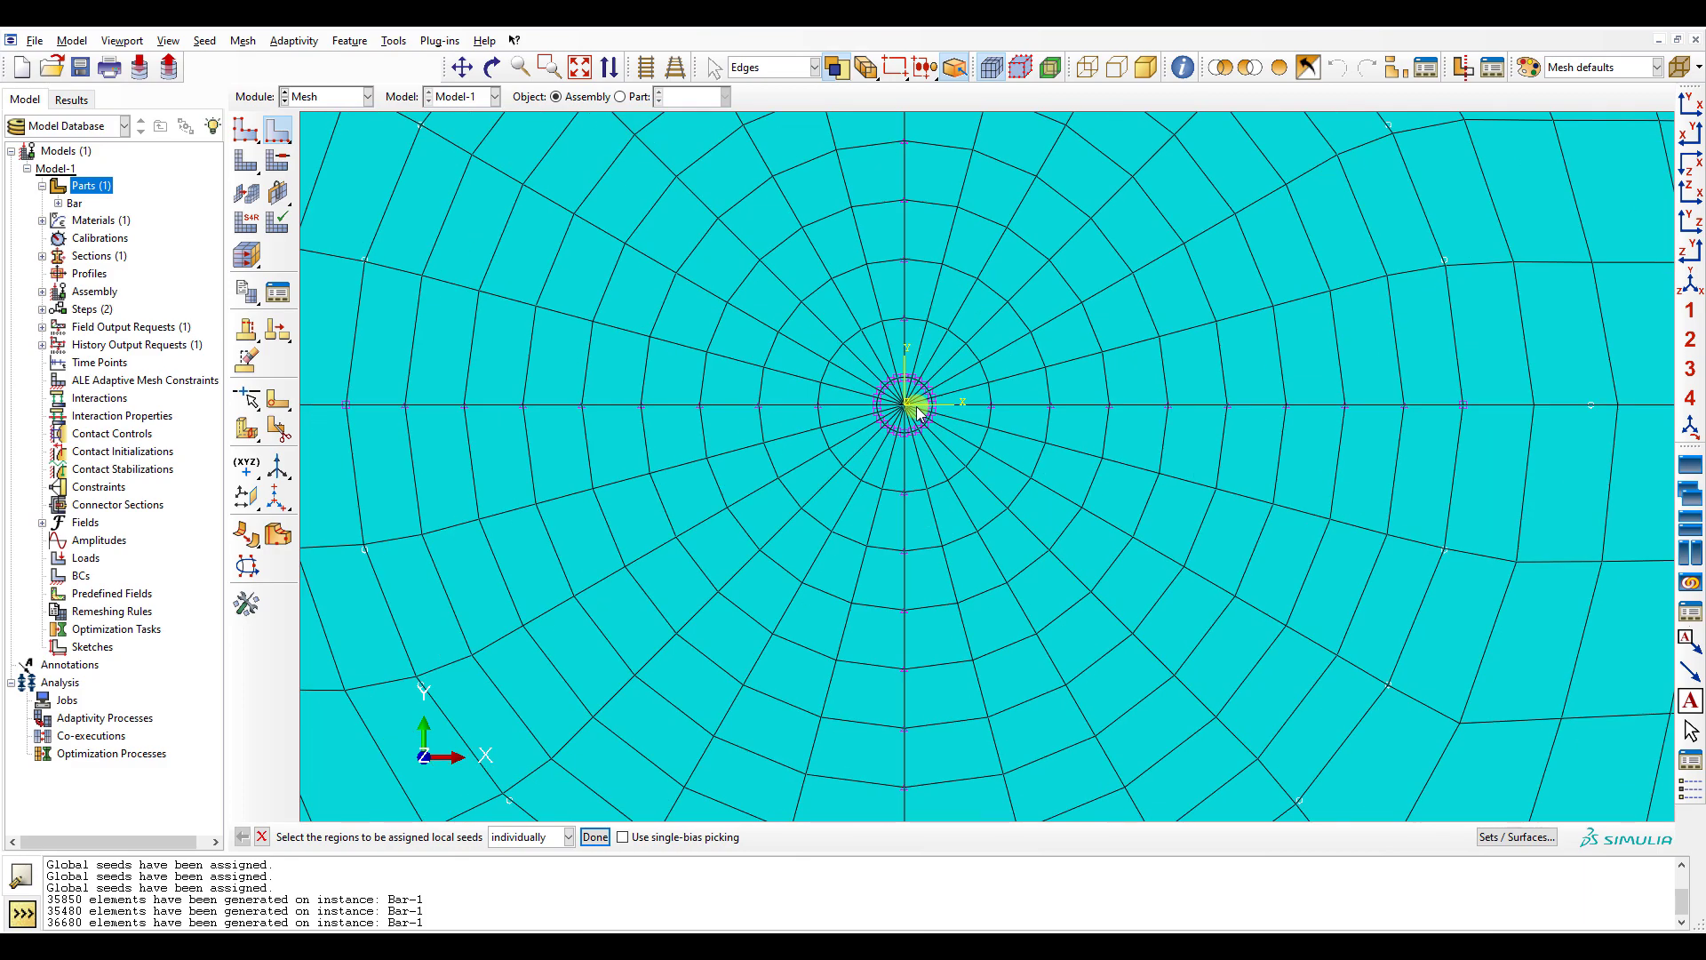
{"action": "scroll", "coordinate": [918, 410], "scroll_direction": "up", "scroll_amount": 5}
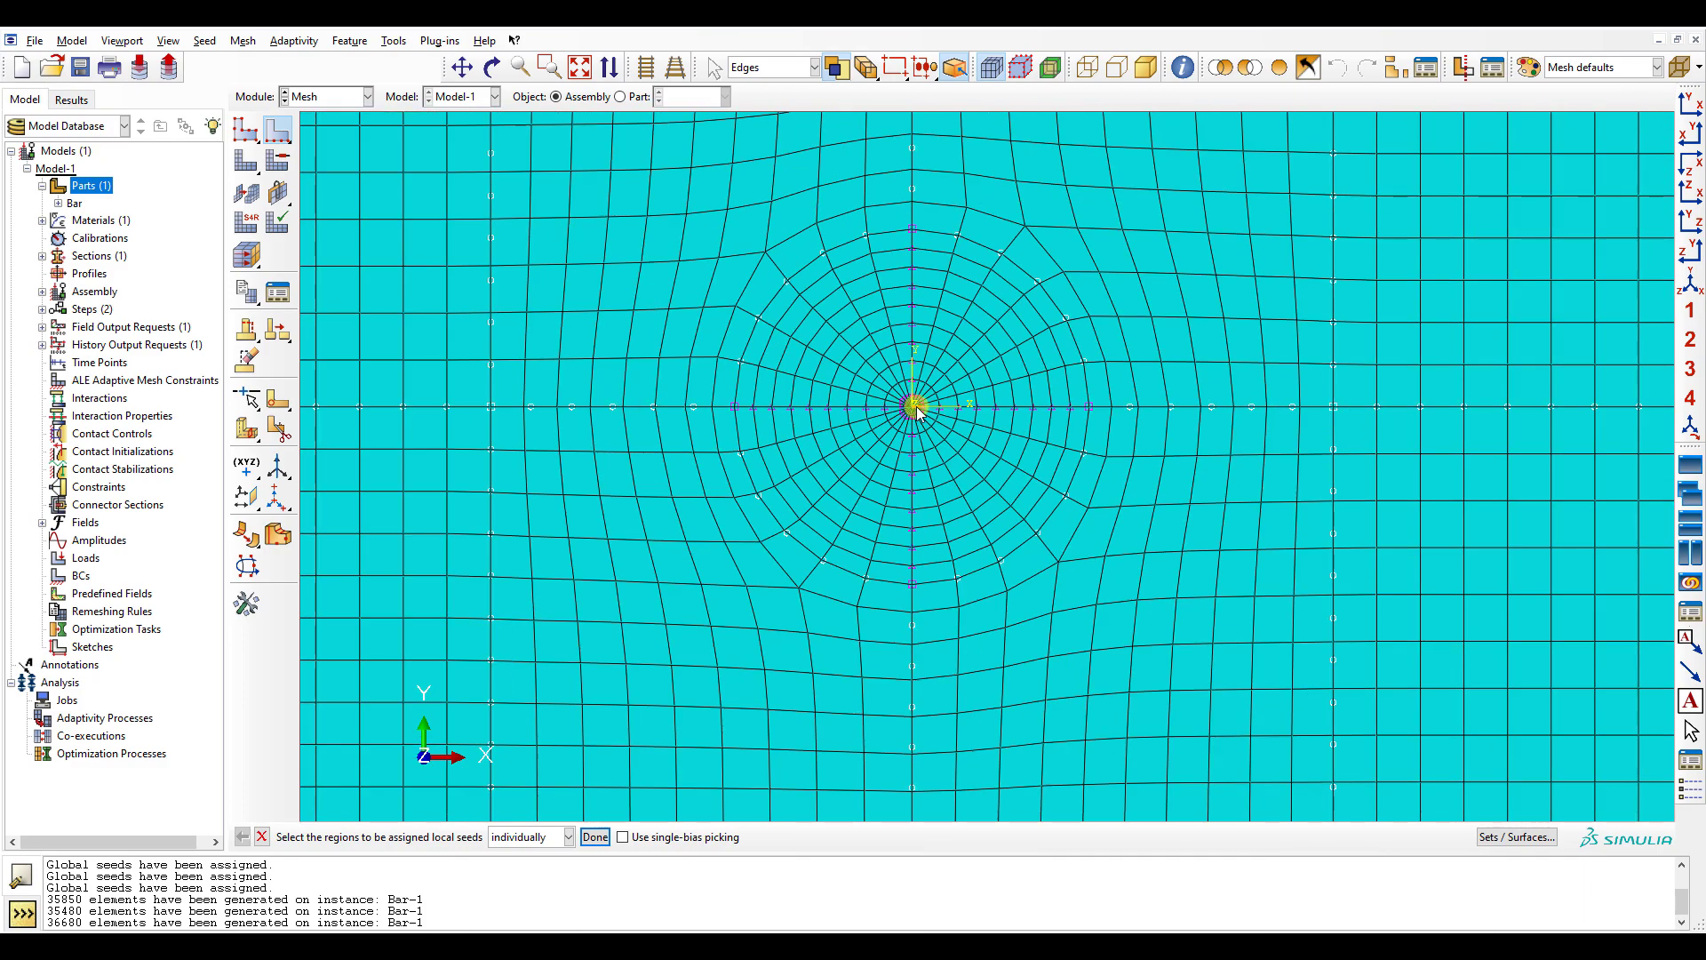
{"action": "scroll", "coordinate": [918, 410], "scroll_direction": "up", "scroll_amount": 5}
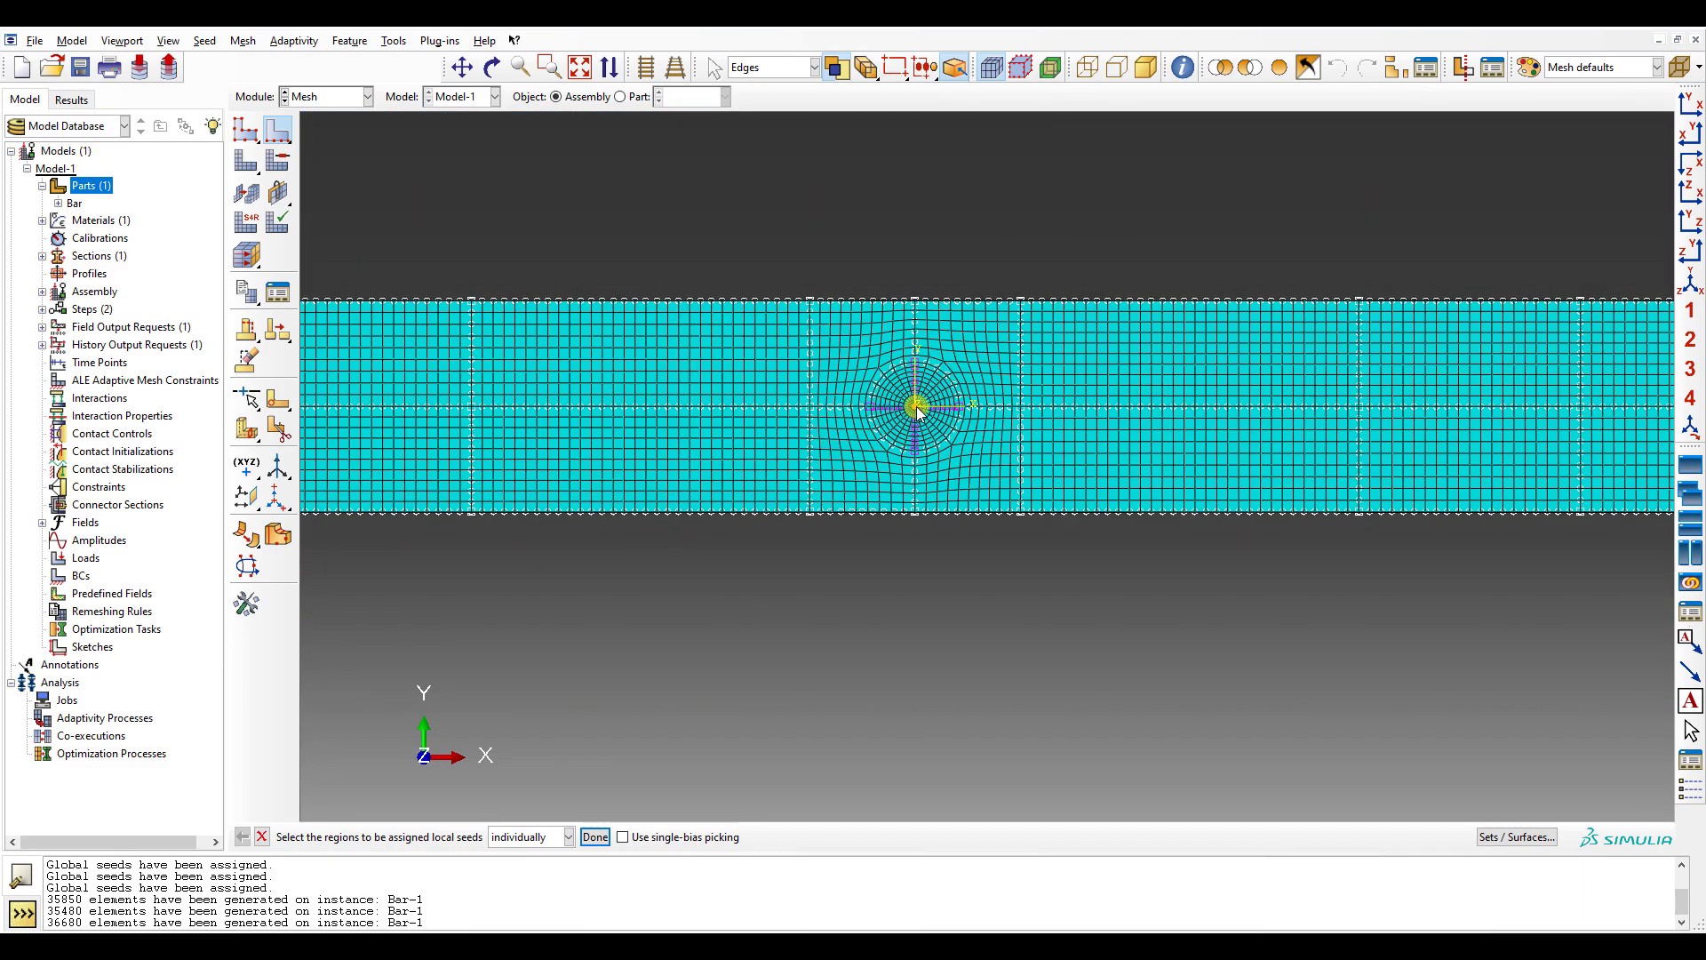
{"action": "scroll", "coordinate": [916, 407], "scroll_direction": "up", "scroll_amount": 3}
{"action": "scroll", "coordinate": [892, 632], "scroll_direction": "down", "scroll_amount": 3}
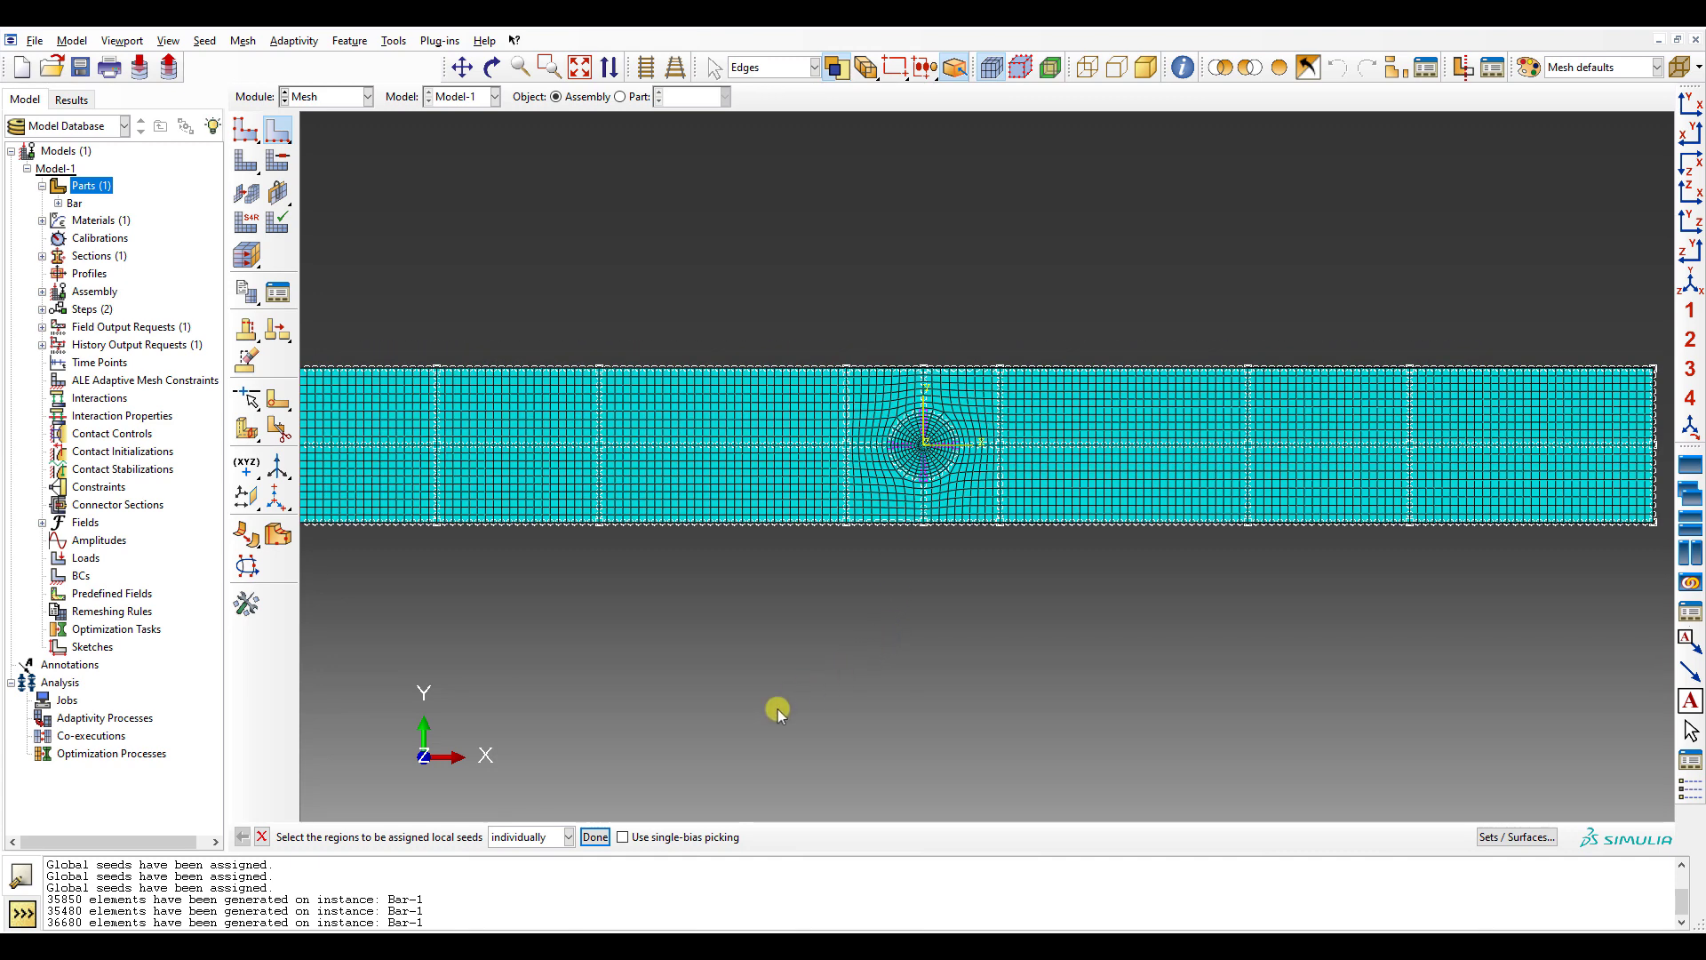
{"action": "left_click", "coordinate": [594, 837]}
- Assign Standard quadratic 3D Stress elements with reduced integration for the hex cells to the whole bar
{"action": "scroll", "coordinate": [993, 520], "scroll_direction": "up", "scroll_amount": 2}
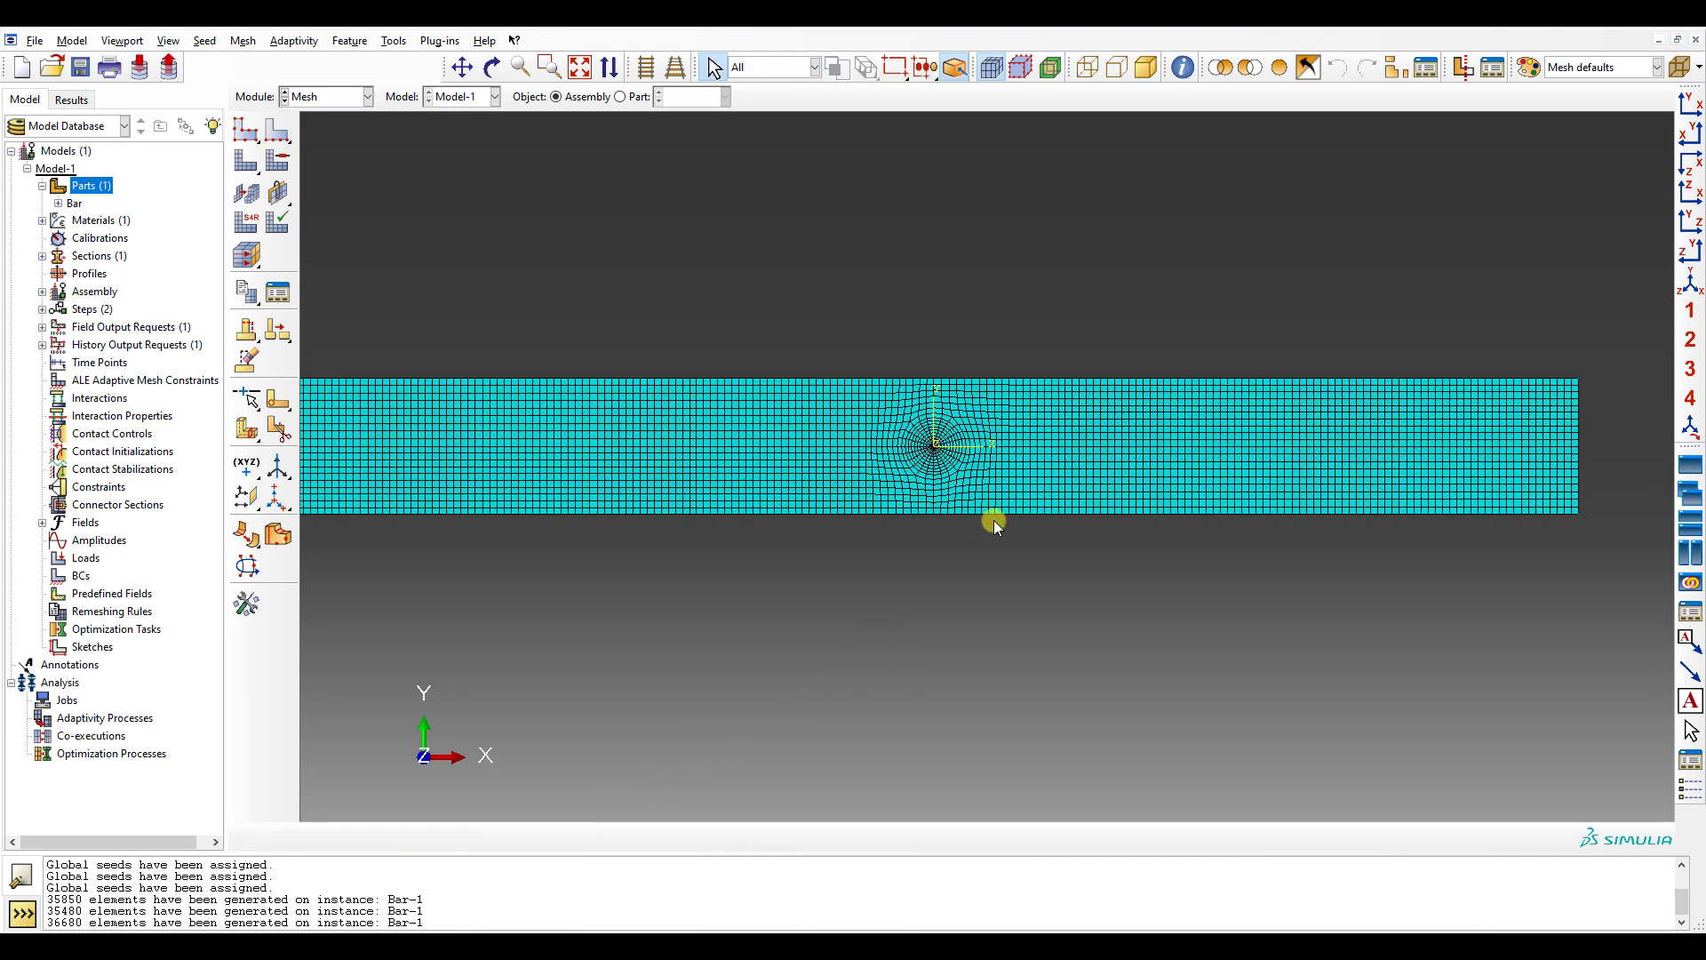
{"action": "scroll", "coordinate": [762, 430], "scroll_direction": "up", "scroll_amount": 2}
{"action": "left_click", "coordinate": [249, 224]}
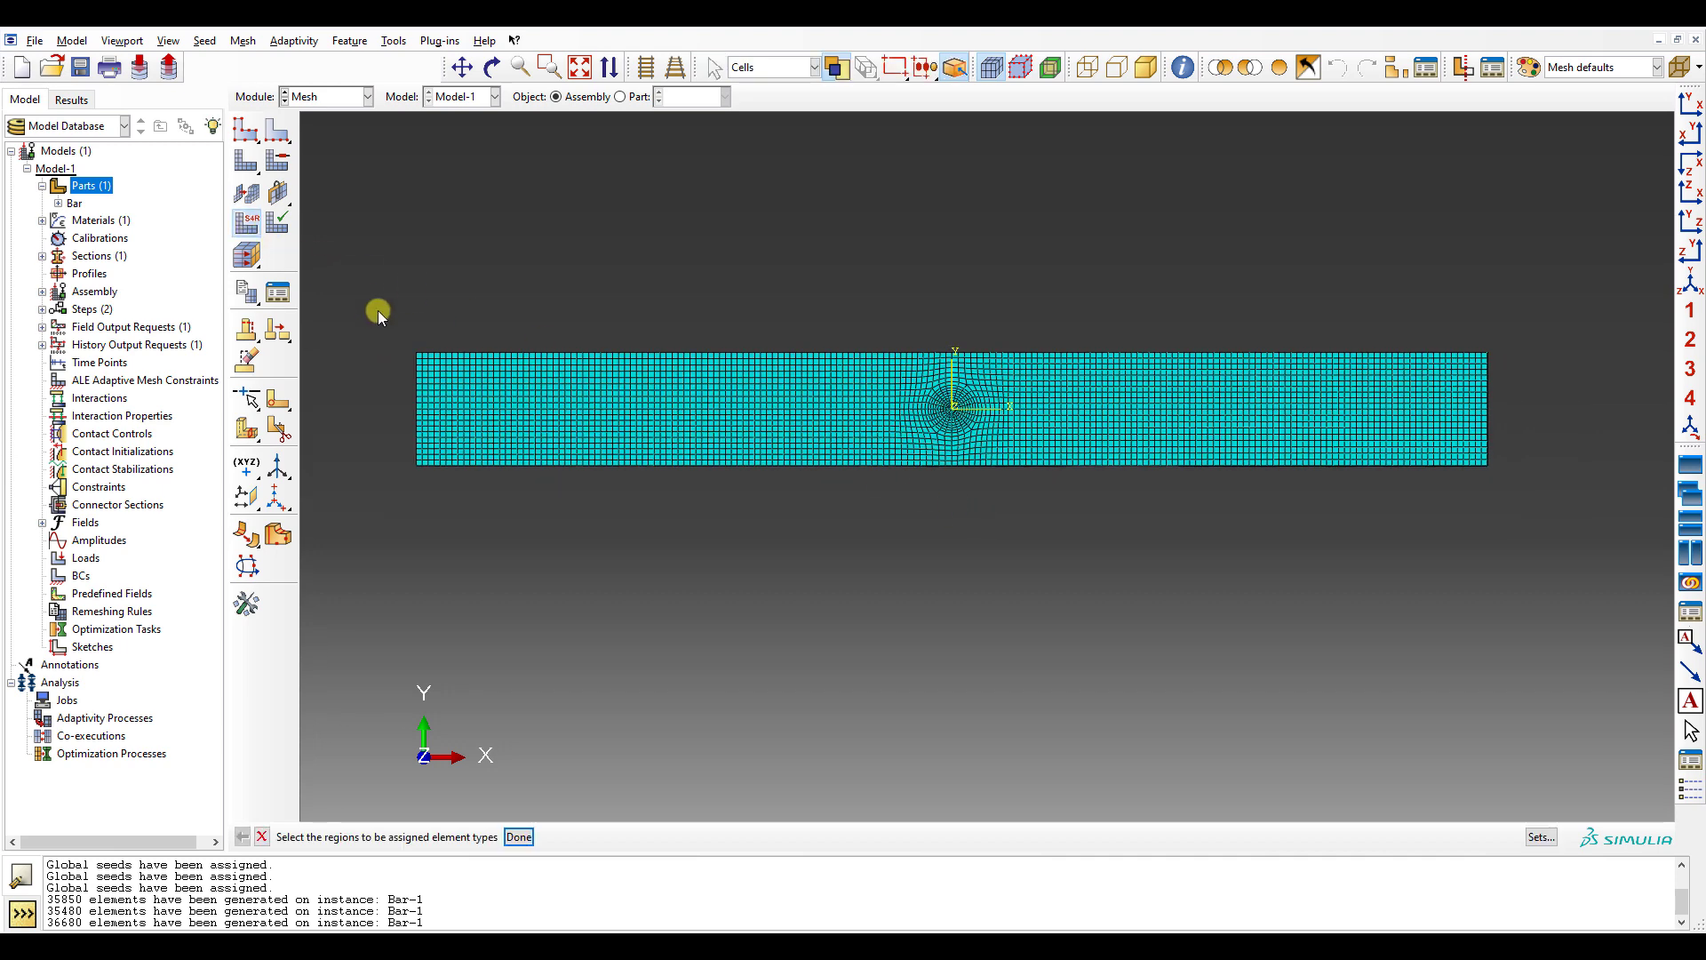
{"action": "left_click_drag", "start_coordinate": [362, 301], "coordinate": [1589, 533]}
{"action": "left_click", "coordinate": [524, 837]}
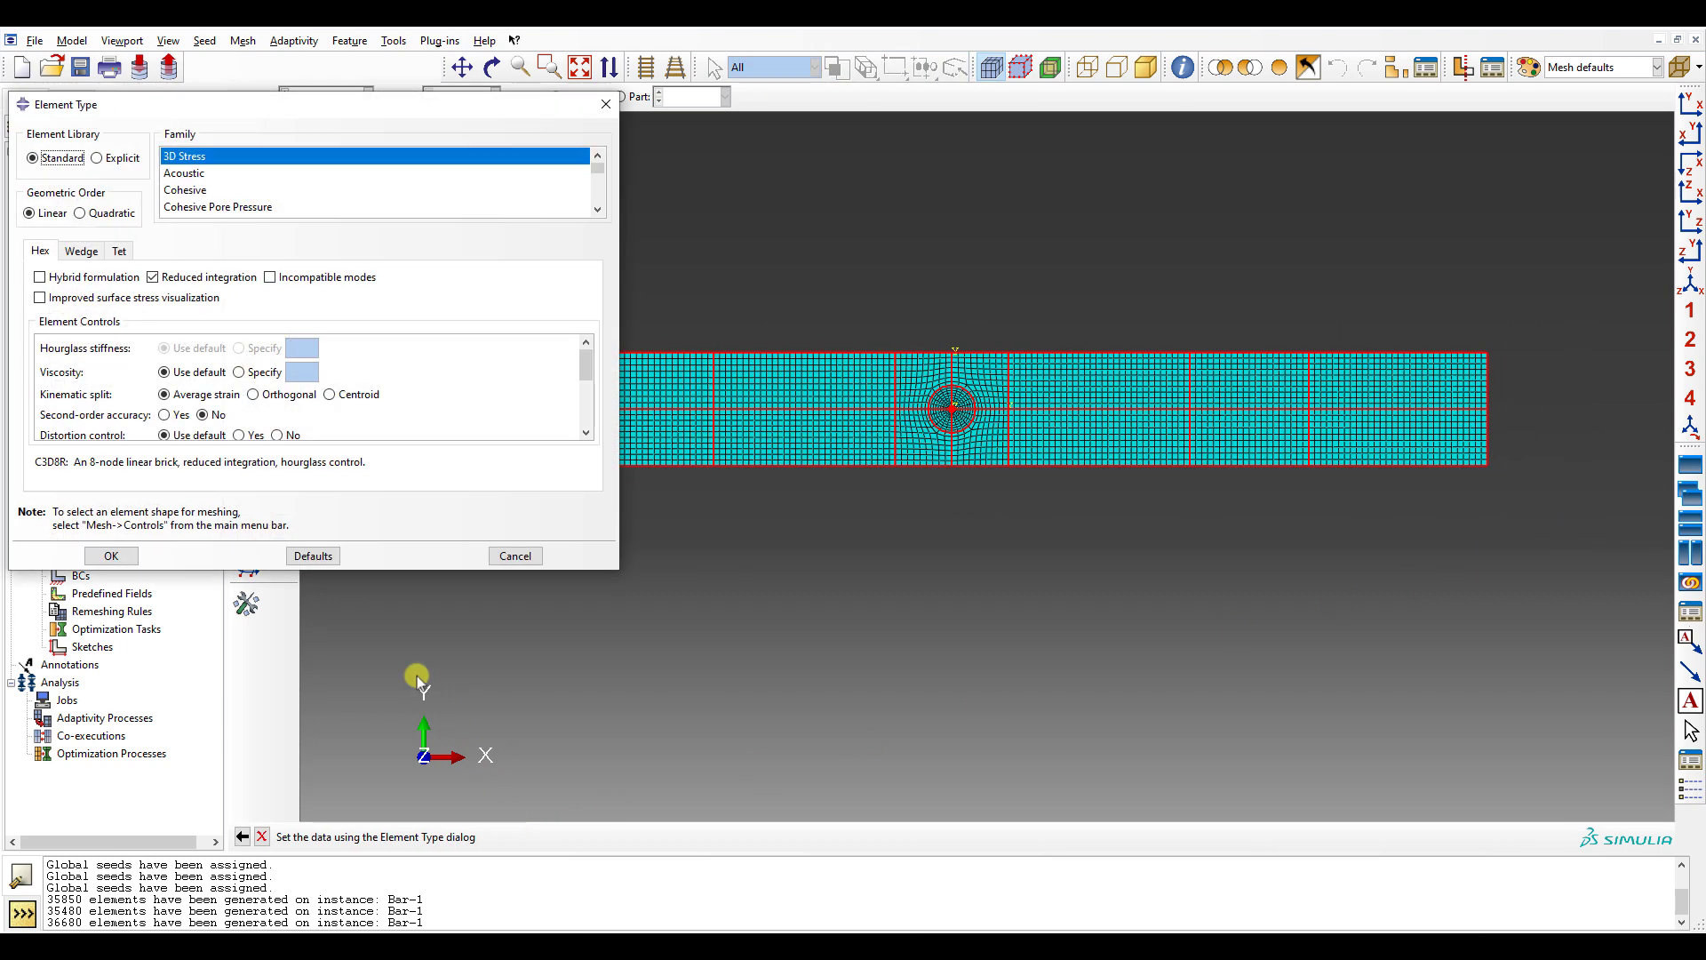
{"action": "left_click", "coordinate": [92, 217]}
{"action": "left_click_drag", "start_coordinate": [216, 113], "coordinate": [839, 227]}
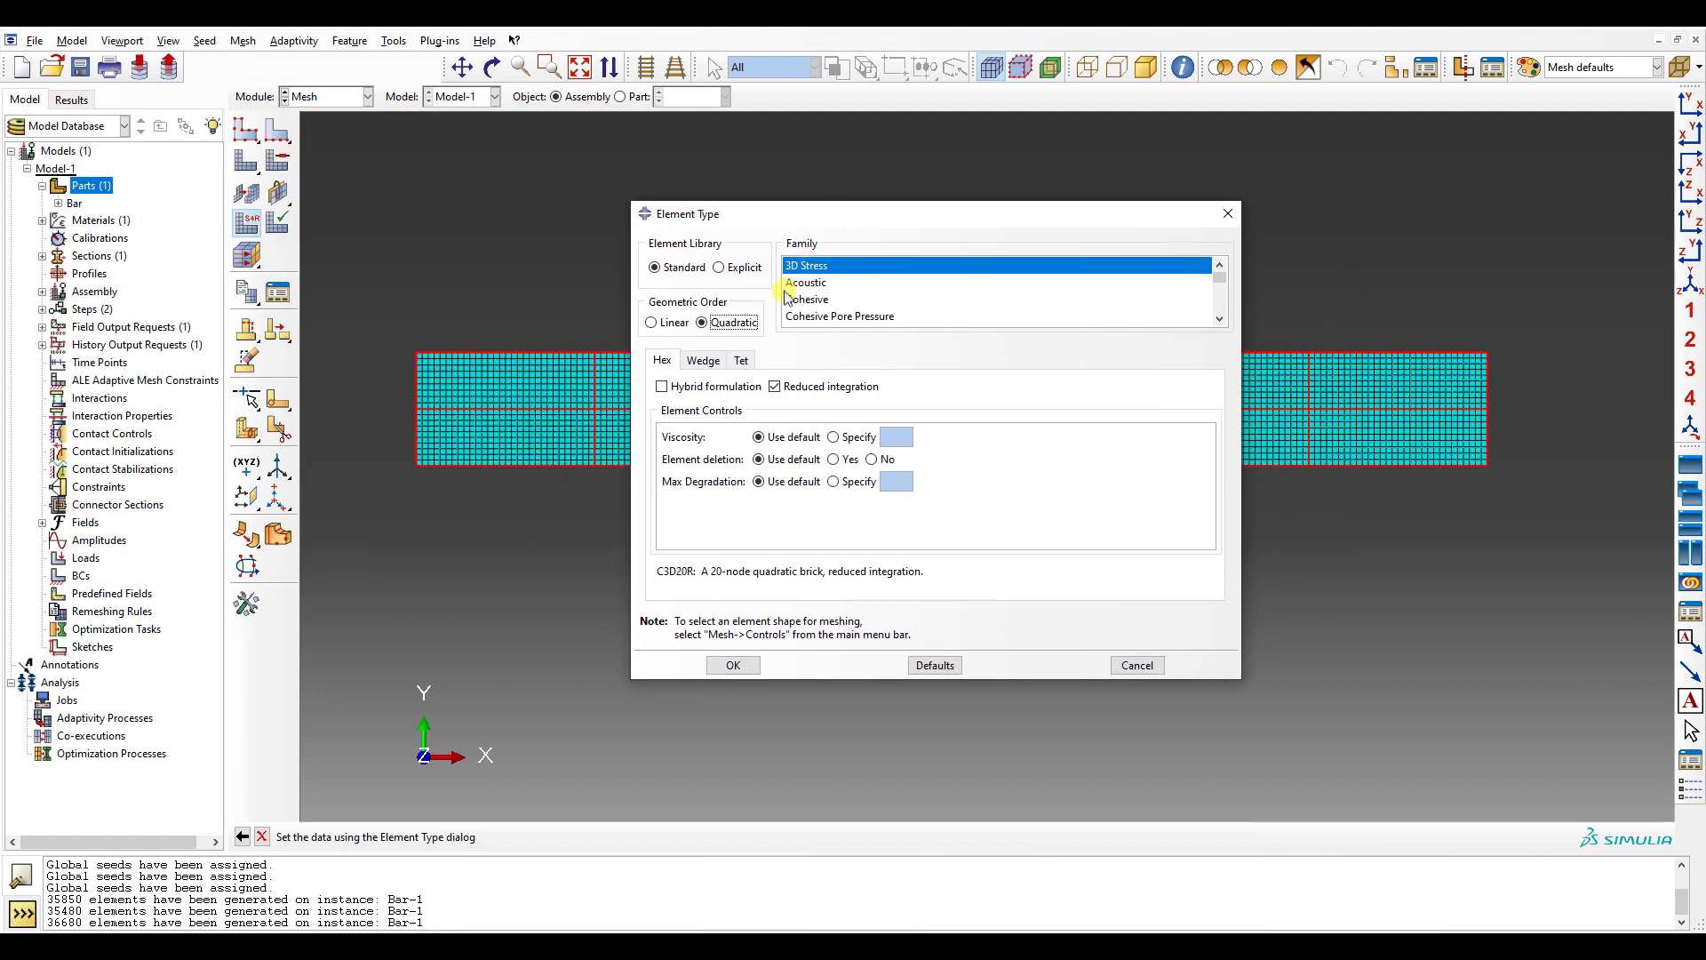
{"action": "left_click", "coordinate": [738, 363]}
{"action": "left_click", "coordinate": [716, 363]}
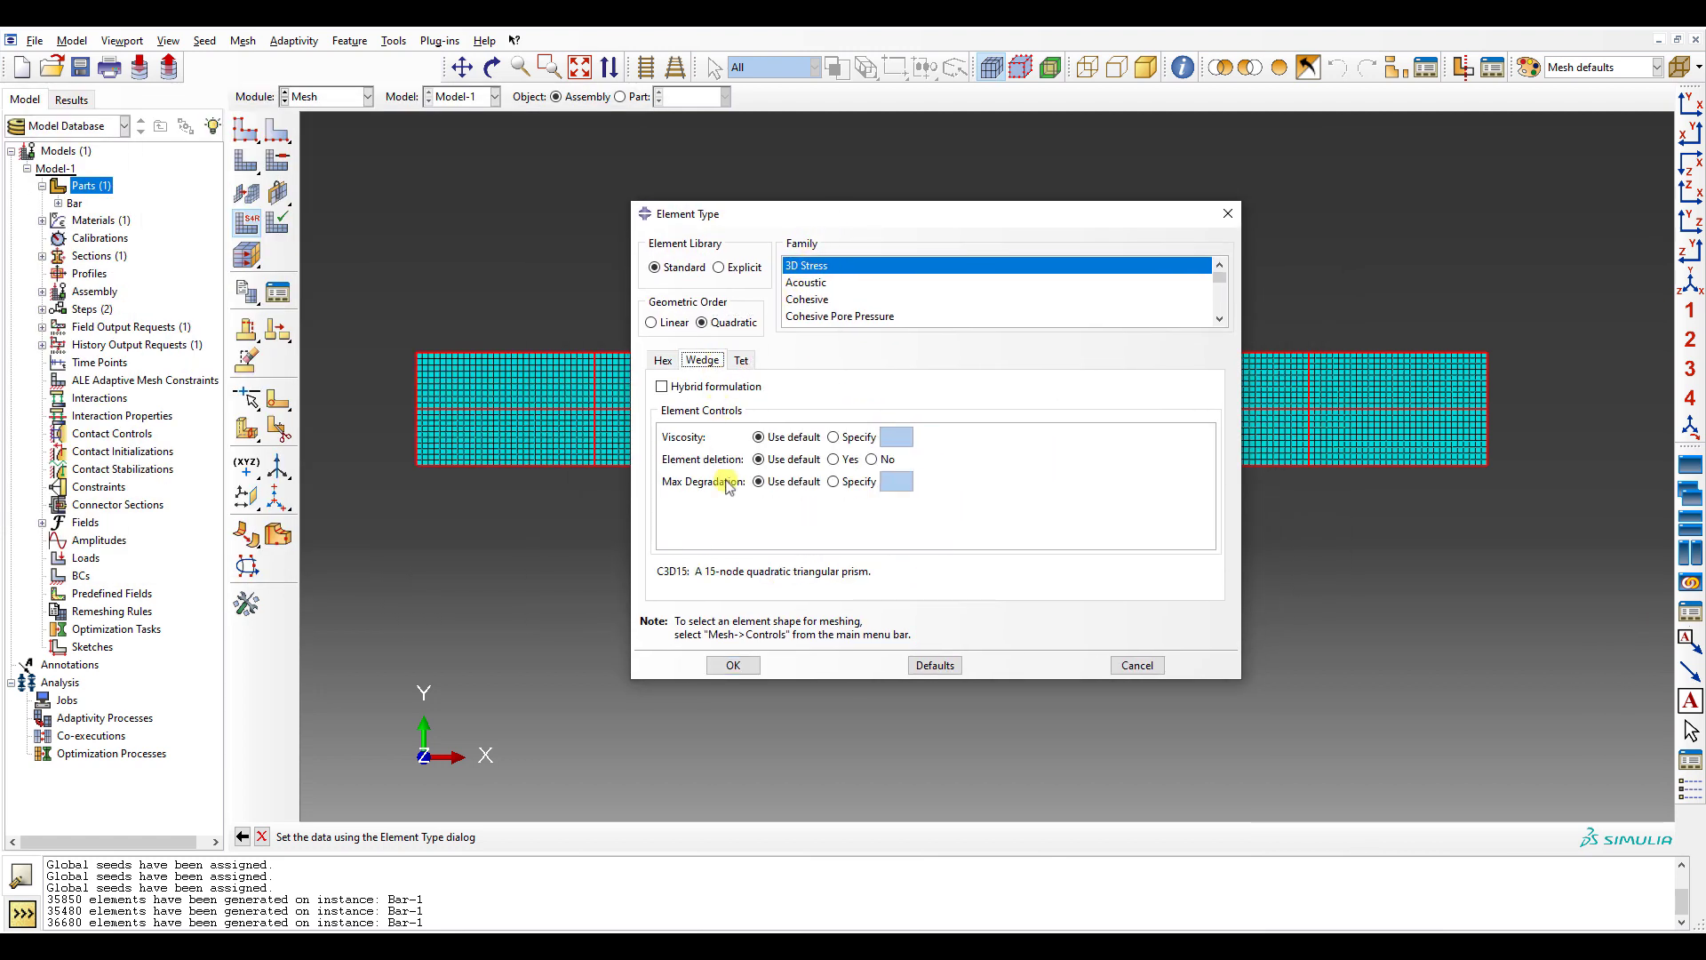
{"action": "left_click", "coordinate": [733, 665]}
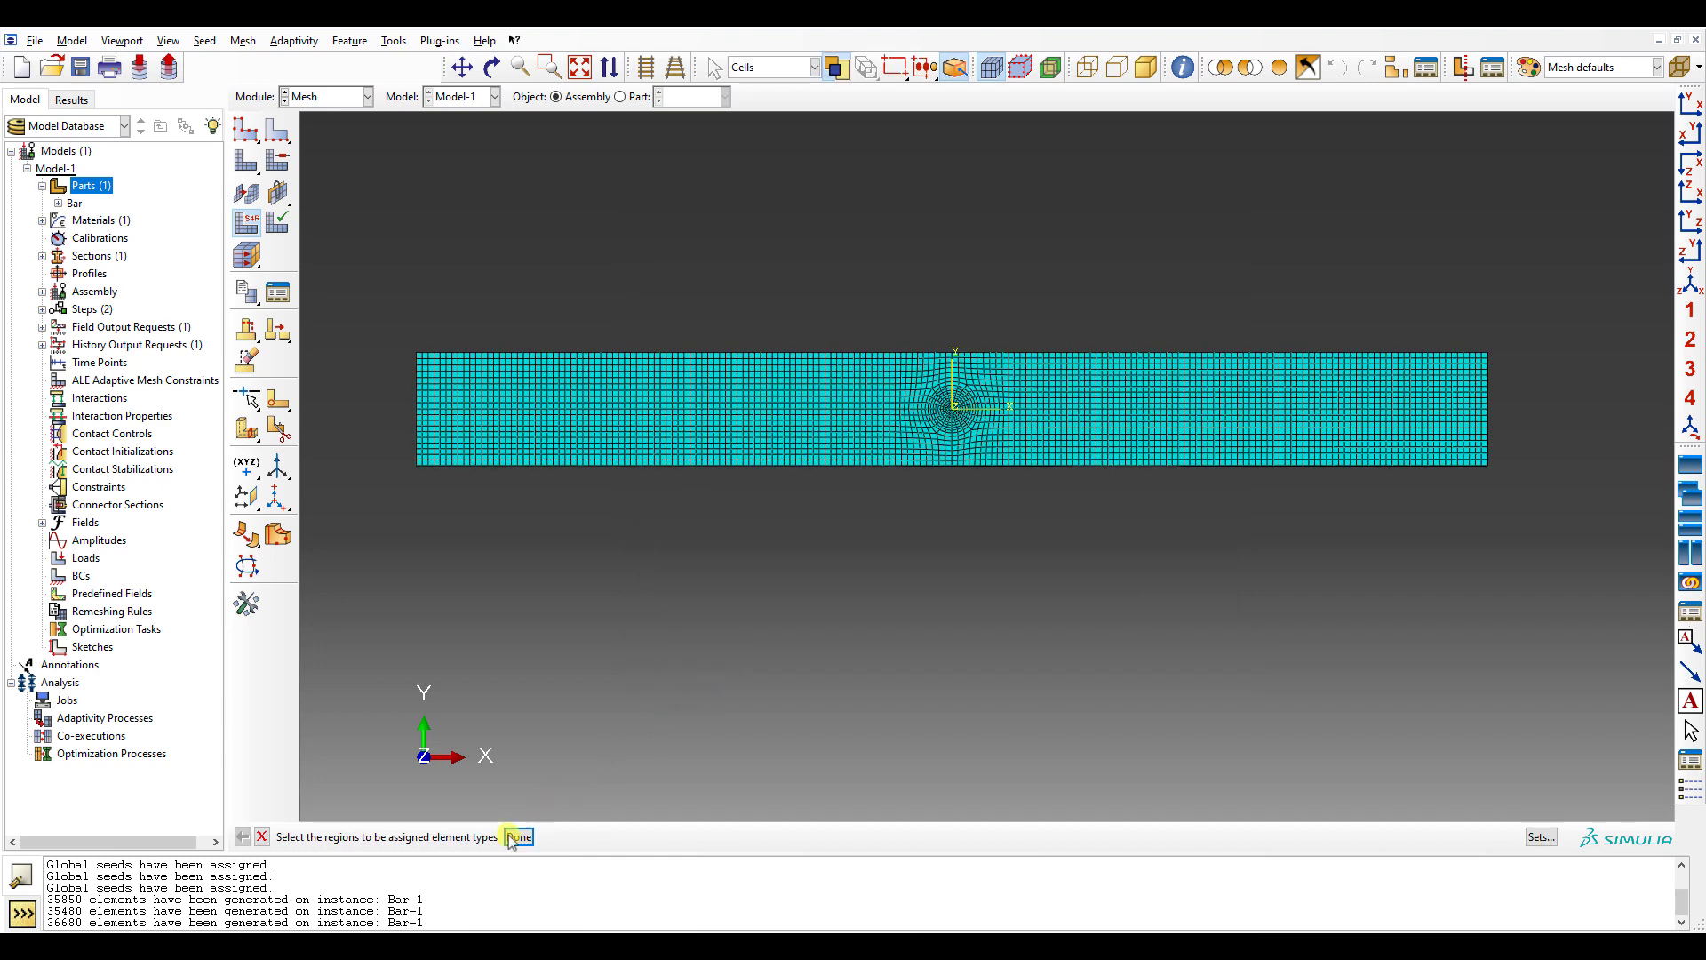
{"action": "left_click", "coordinate": [519, 837]}
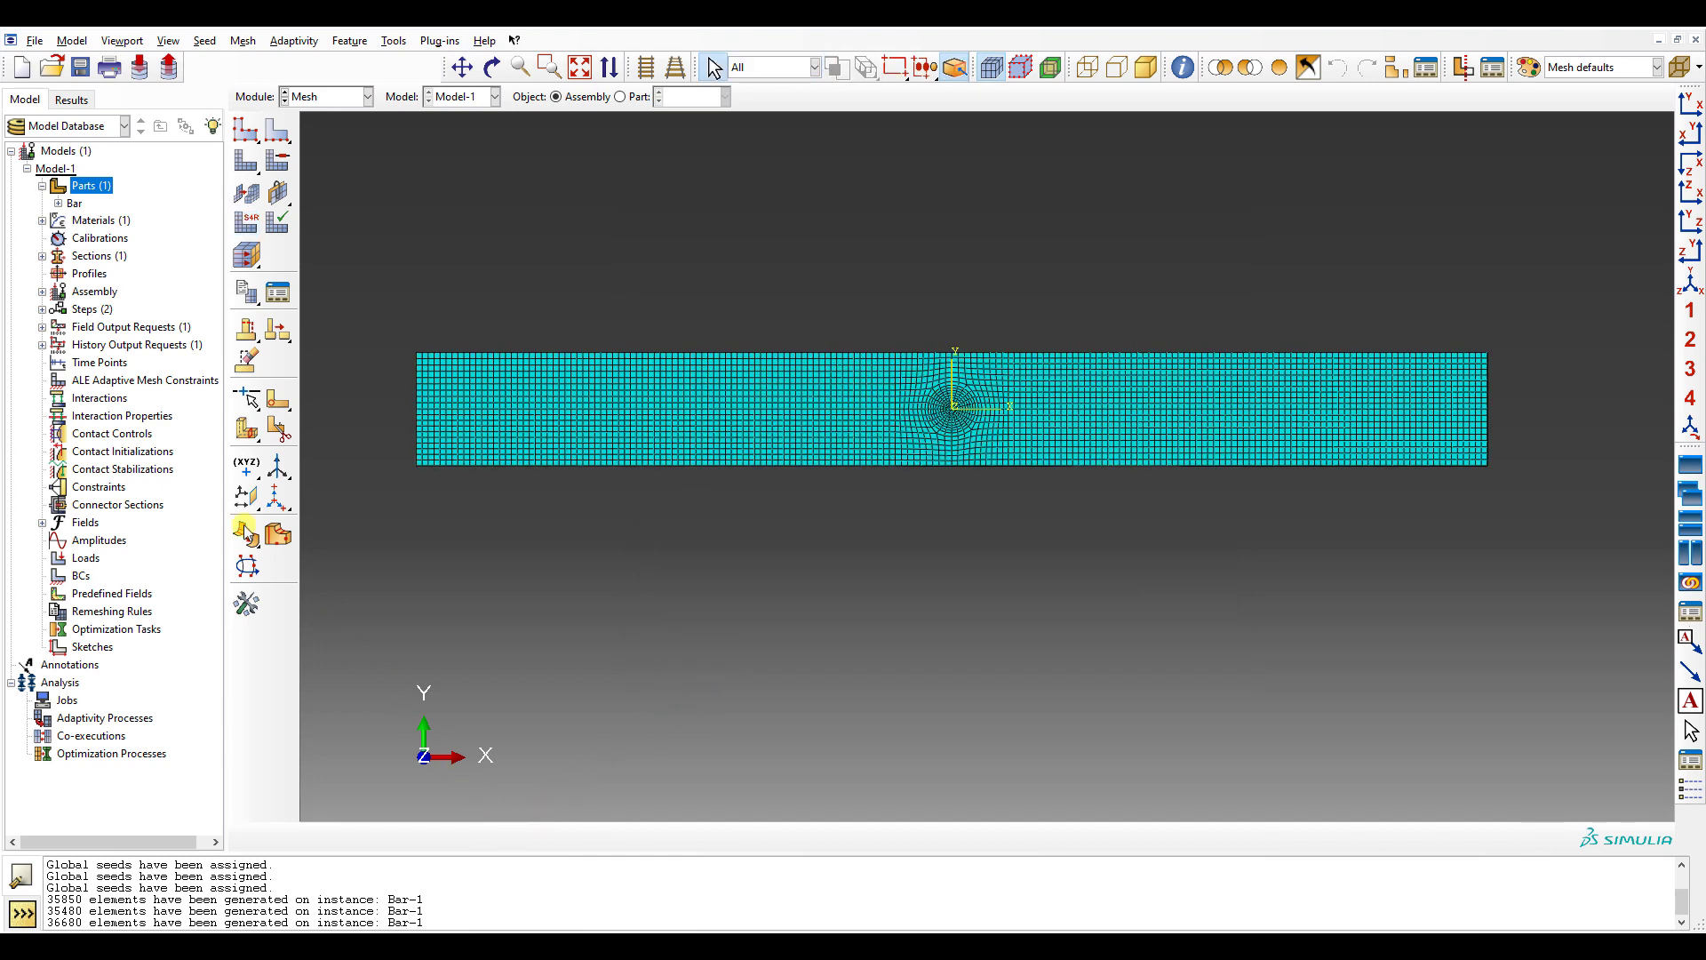
- Start a new mesh-type assembly surface named Pin_1_Surf
{"action": "left_click", "coordinate": [42, 291]}
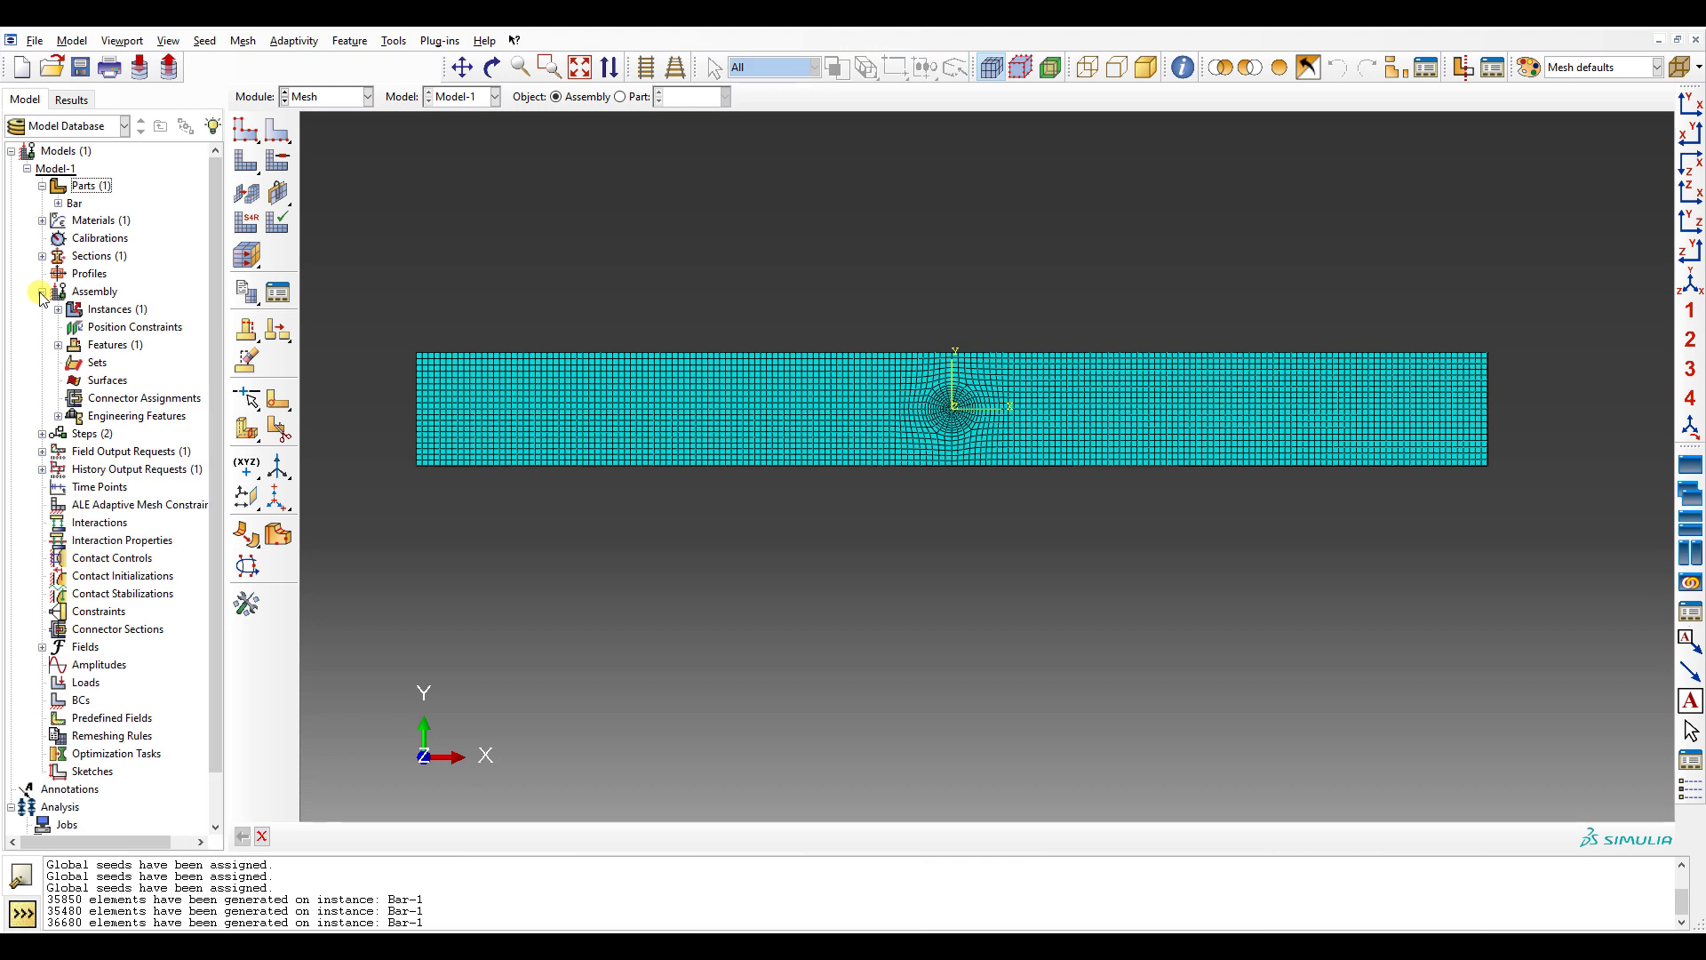
{"action": "double_click", "coordinate": [96, 381]}
{"action": "left_click_drag", "start_coordinate": [118, 266], "coordinate": [1002, 511]}
{"action": "left_click", "coordinate": [944, 534]}
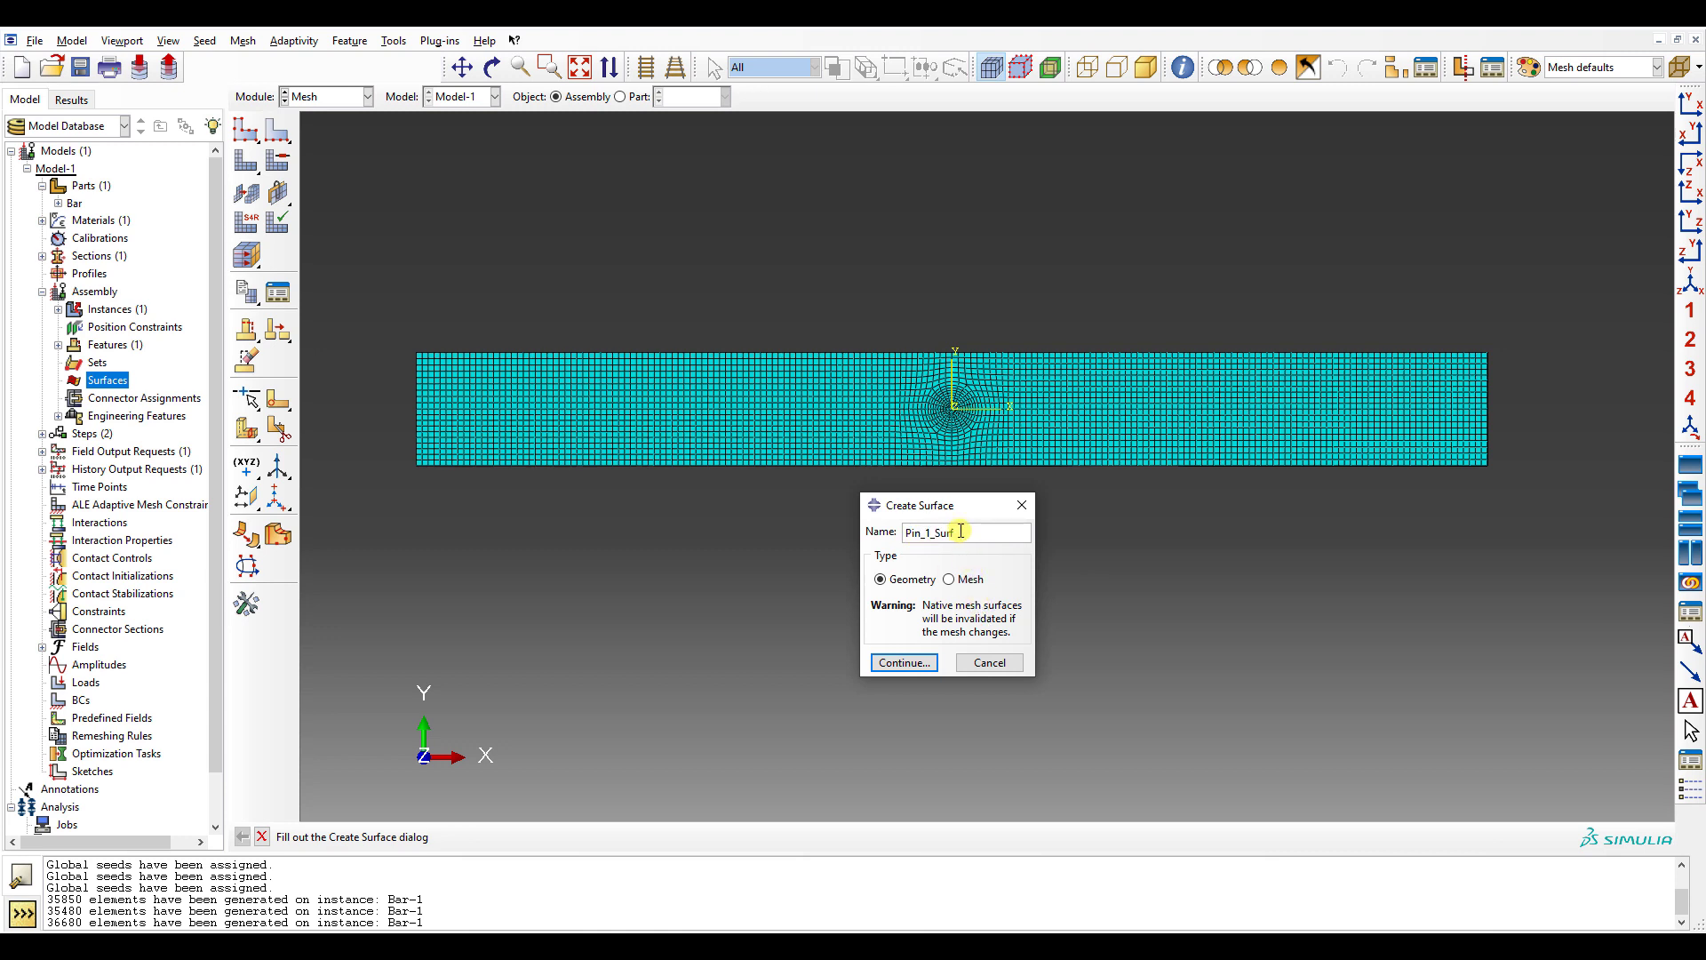
{"action": "double_click", "coordinate": [960, 531]}
{"action": "left_click", "coordinate": [949, 579]}
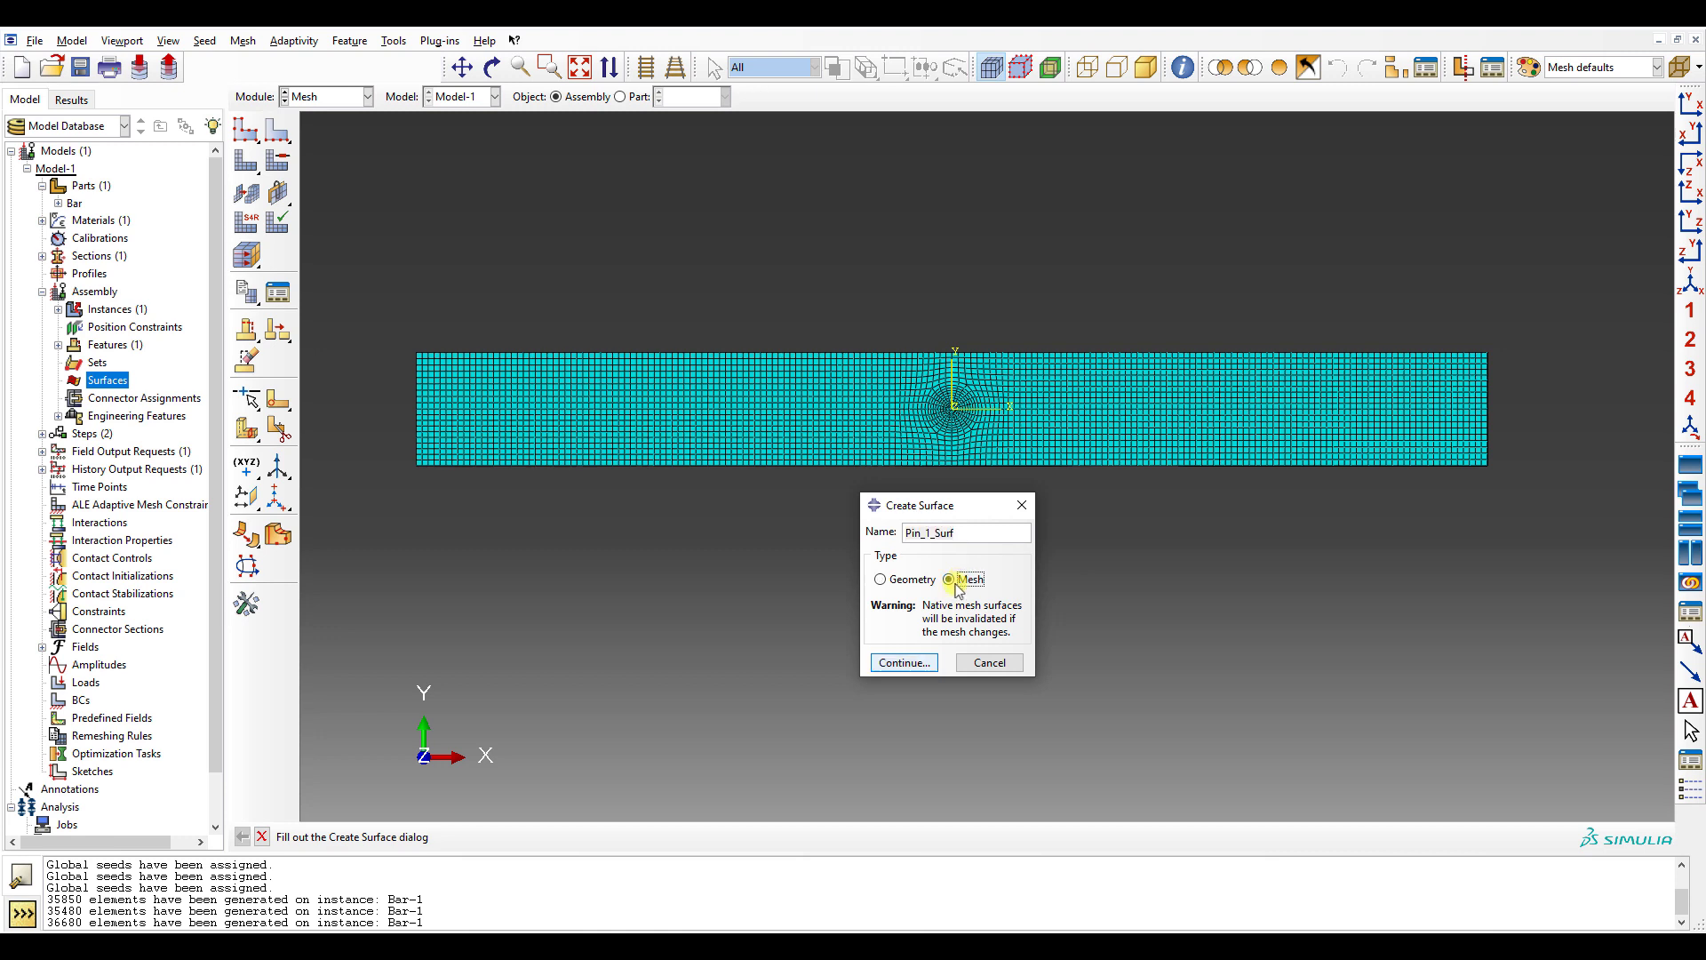
{"action": "left_click", "coordinate": [903, 662]}
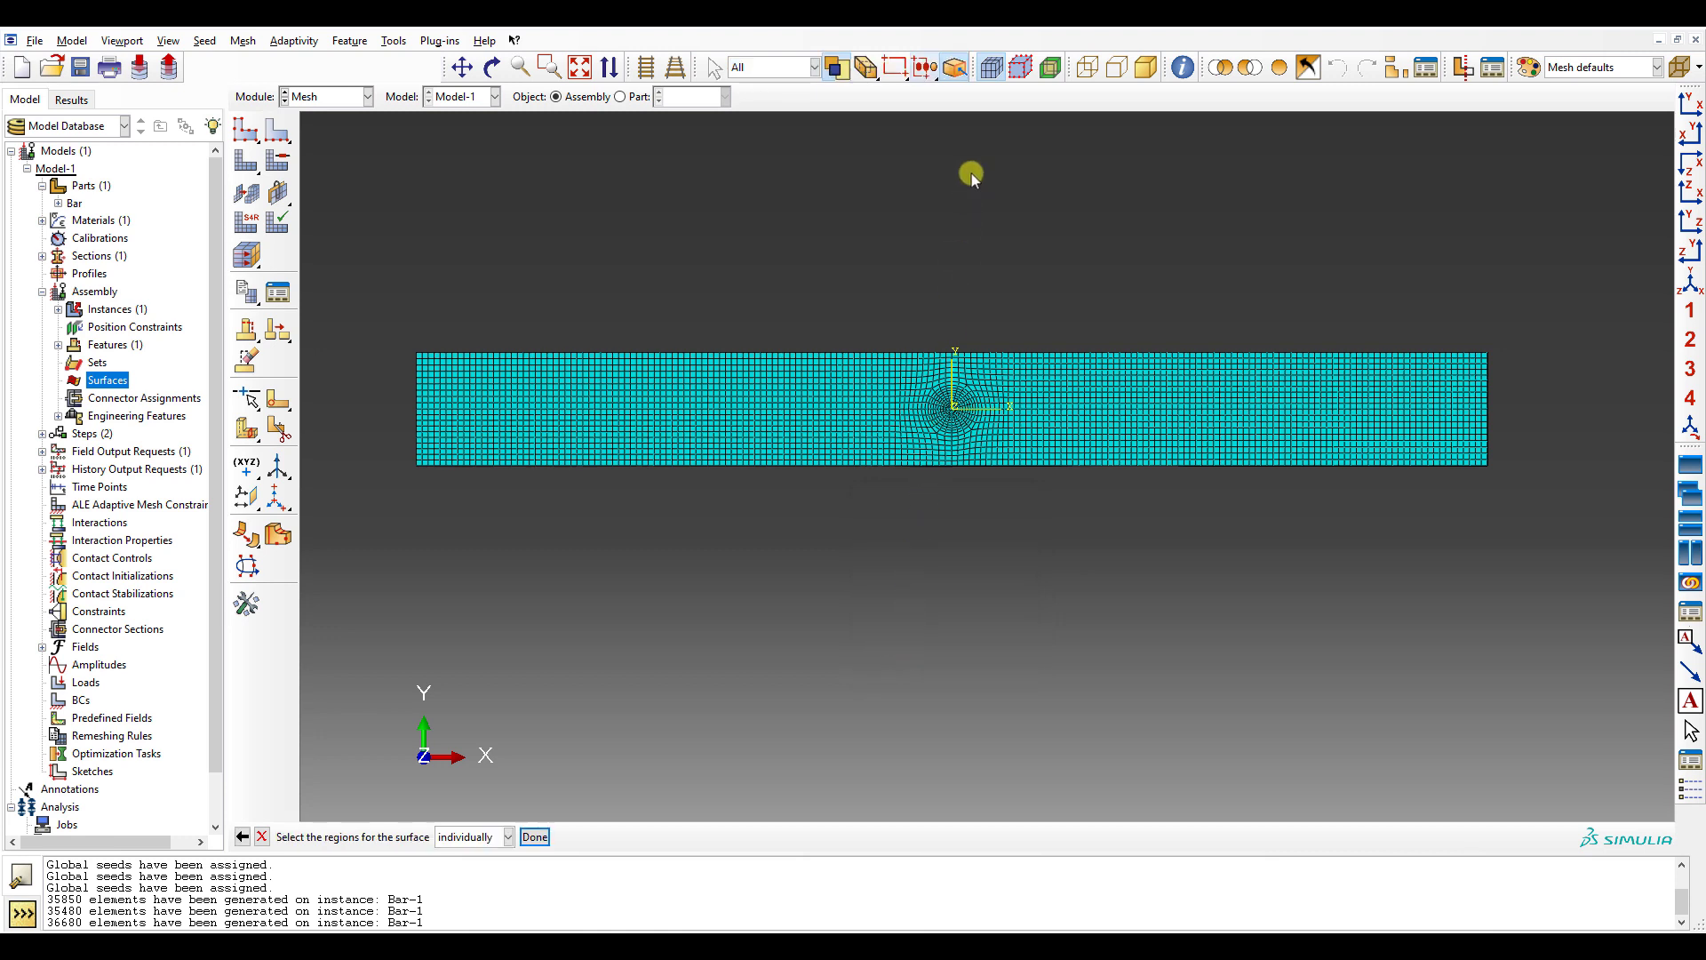
- Define Pin_1_Surf from the top element faces on both sides of the partition line left of the crack, through the full thickness
{"action": "left_click", "coordinate": [989, 72]}
{"action": "scroll", "coordinate": [644, 367], "scroll_direction": "up", "scroll_amount": 2}
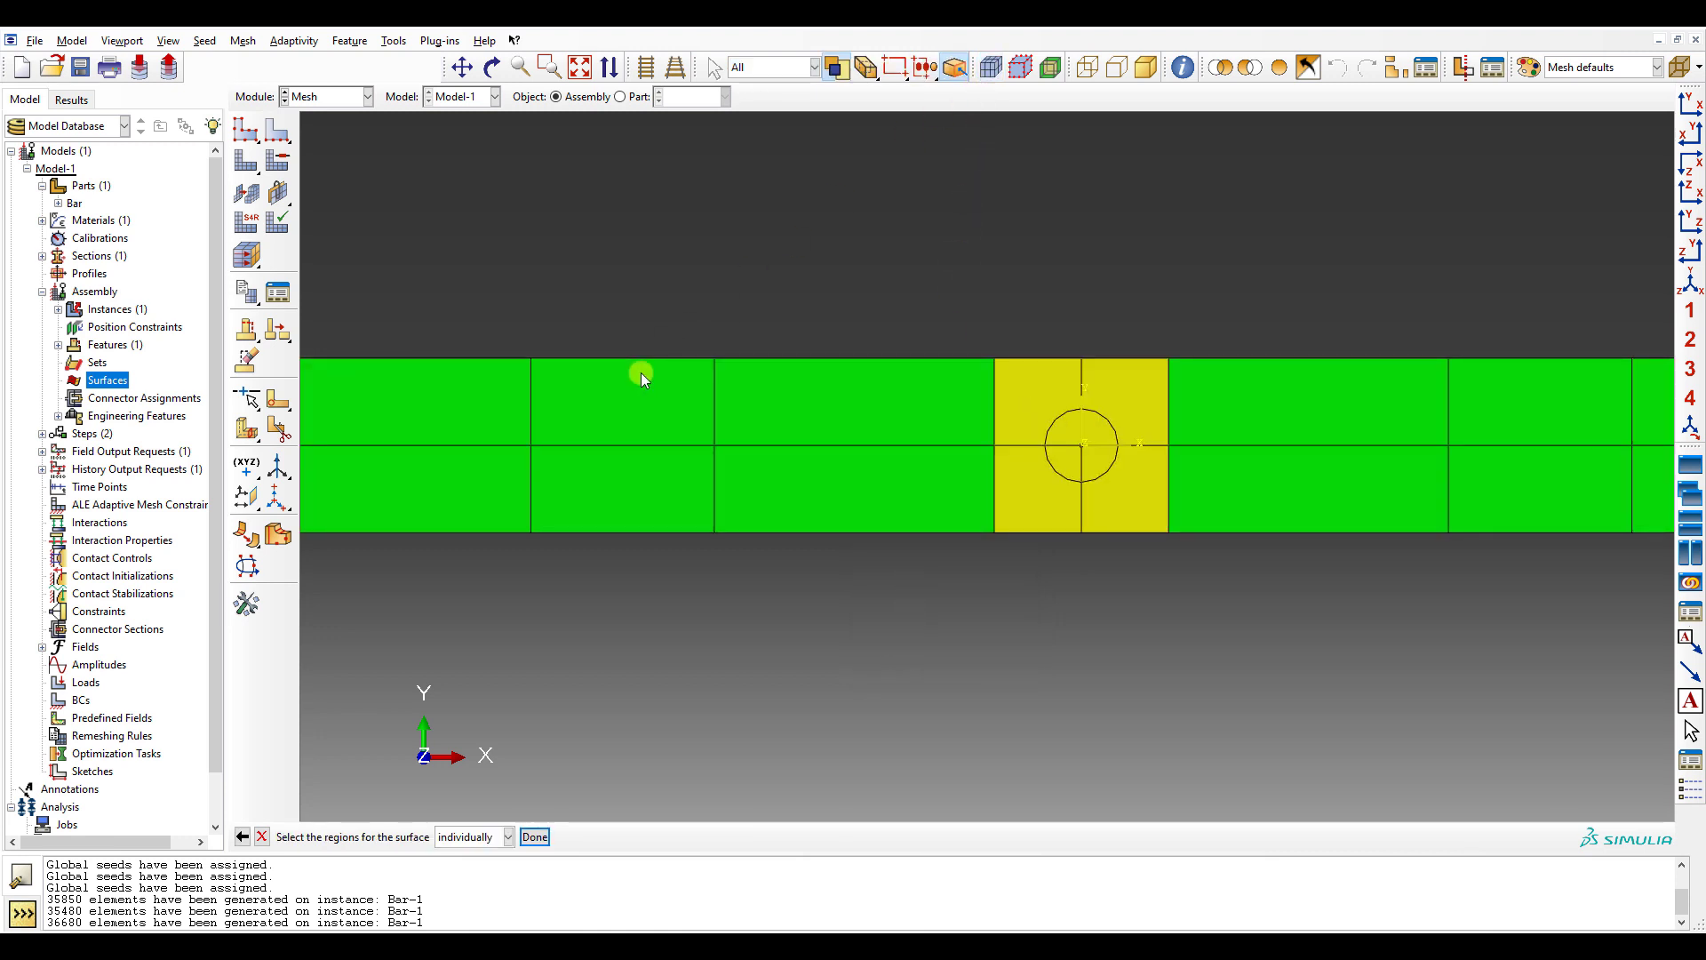
{"action": "scroll", "coordinate": [641, 372], "scroll_direction": "down", "scroll_amount": 1}
{"action": "scroll", "coordinate": [641, 371], "scroll_direction": "up", "scroll_amount": 4}
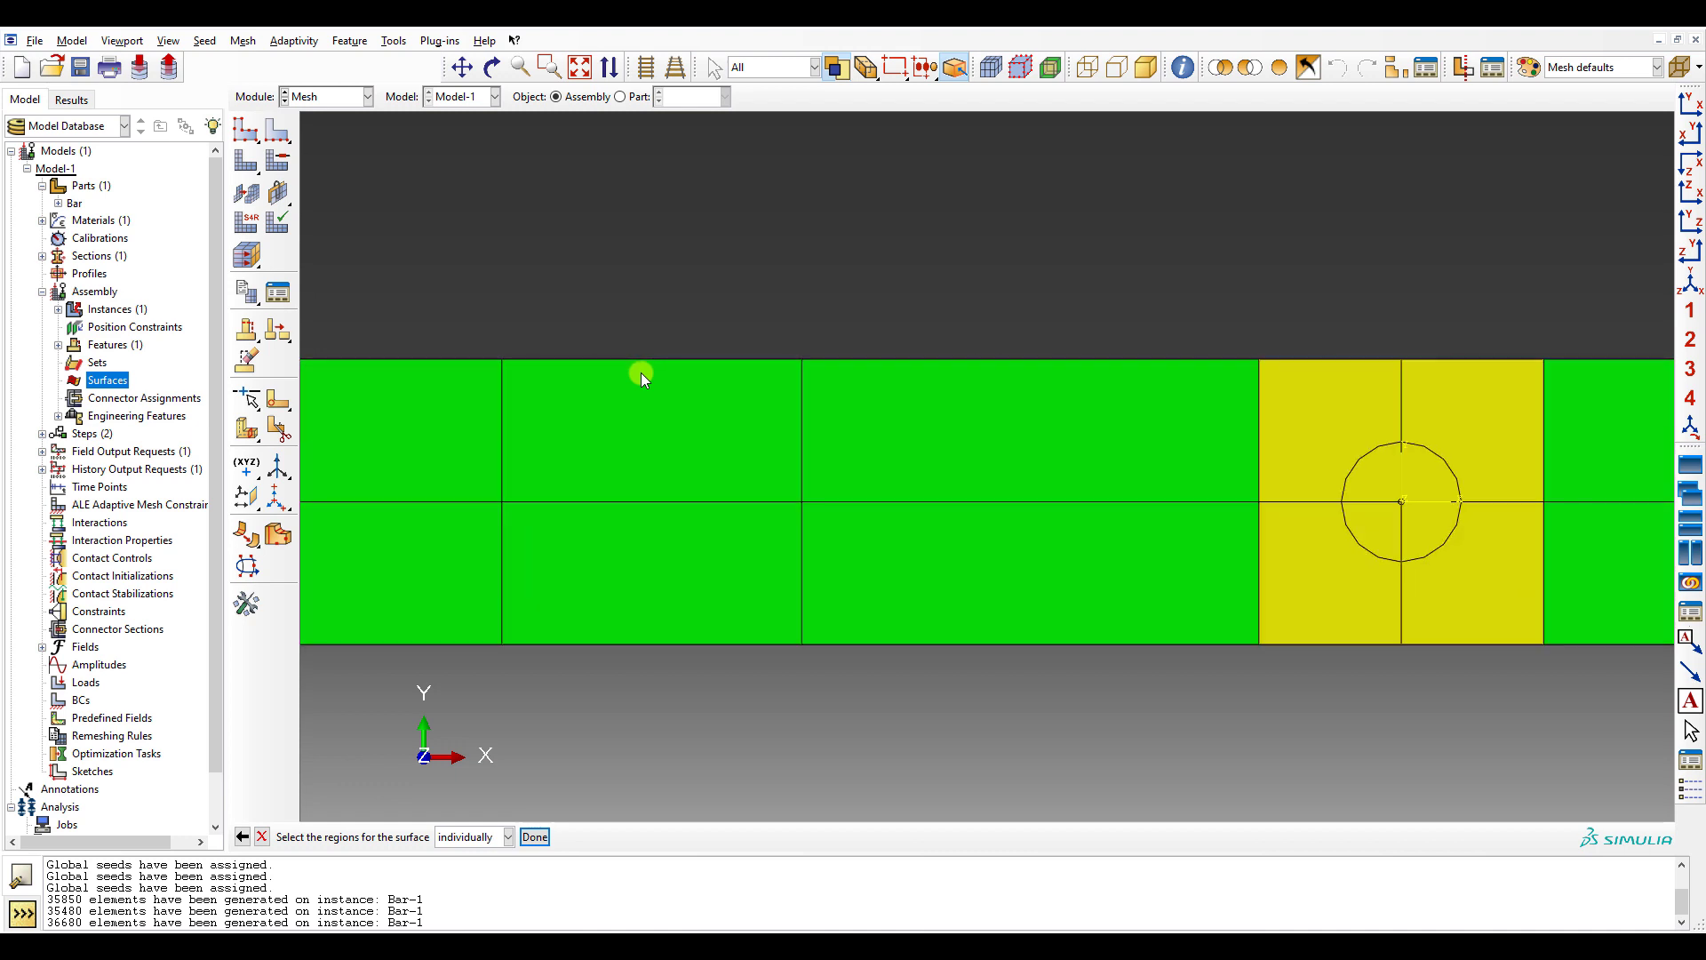
{"action": "scroll", "coordinate": [641, 371], "scroll_direction": "up", "scroll_amount": 1}
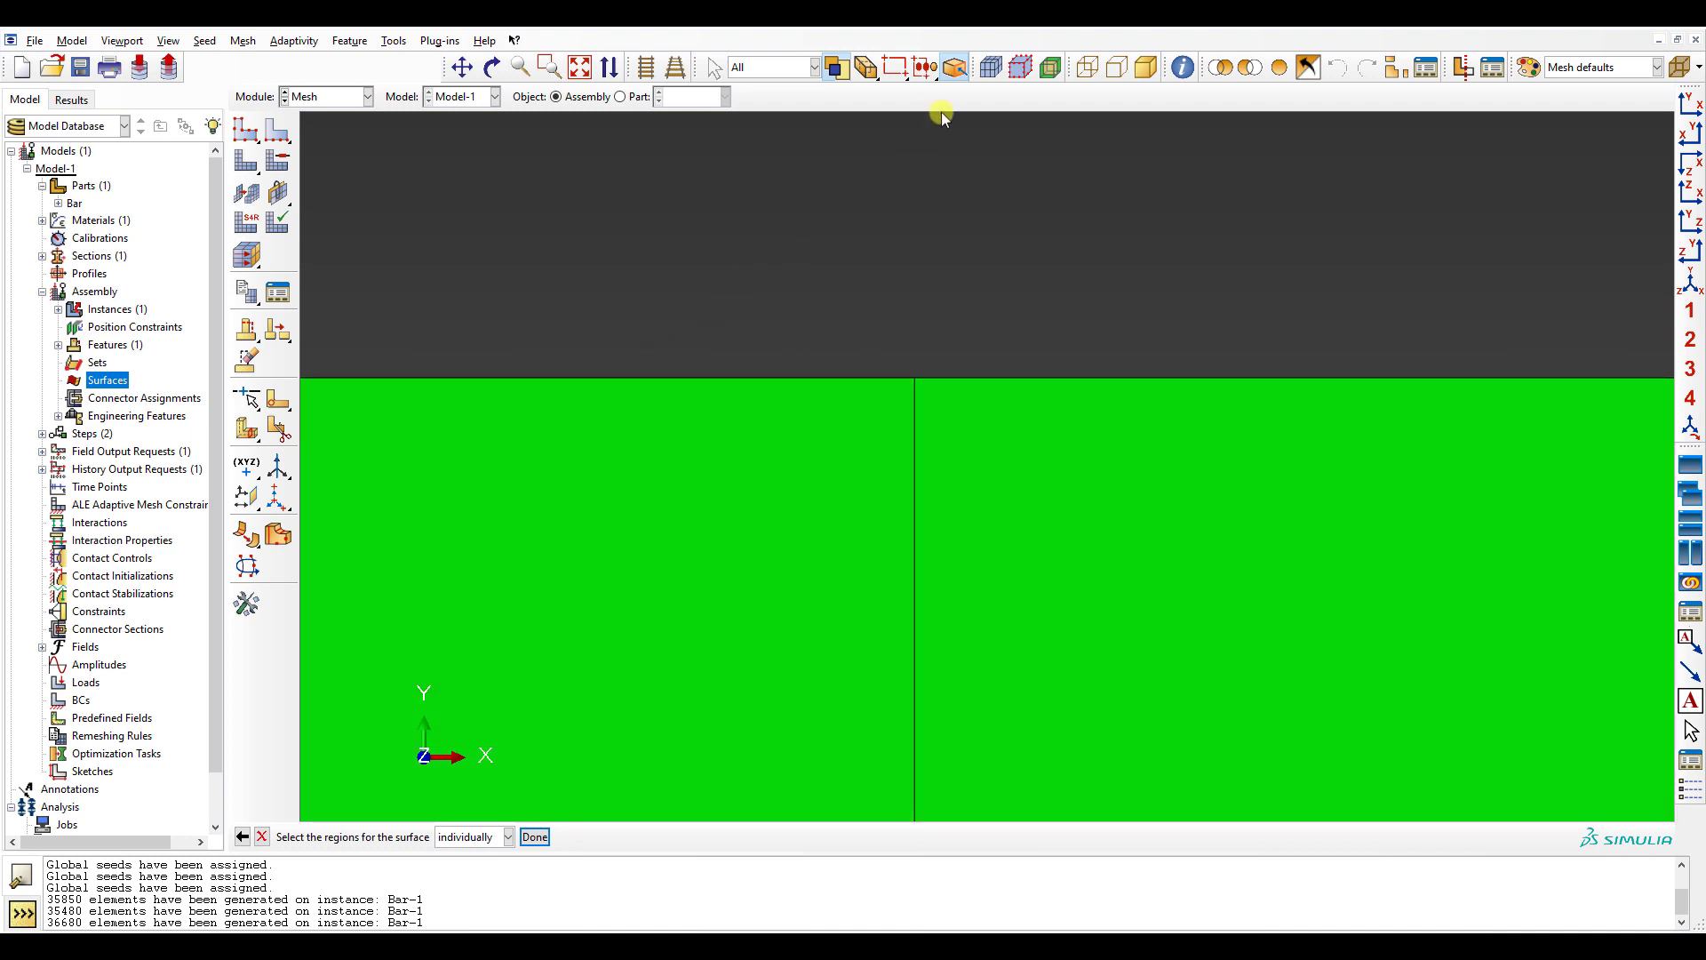
{"action": "left_click", "coordinate": [992, 71]}
{"action": "left_click", "coordinate": [992, 71]}
{"action": "left_click", "coordinate": [991, 71]}
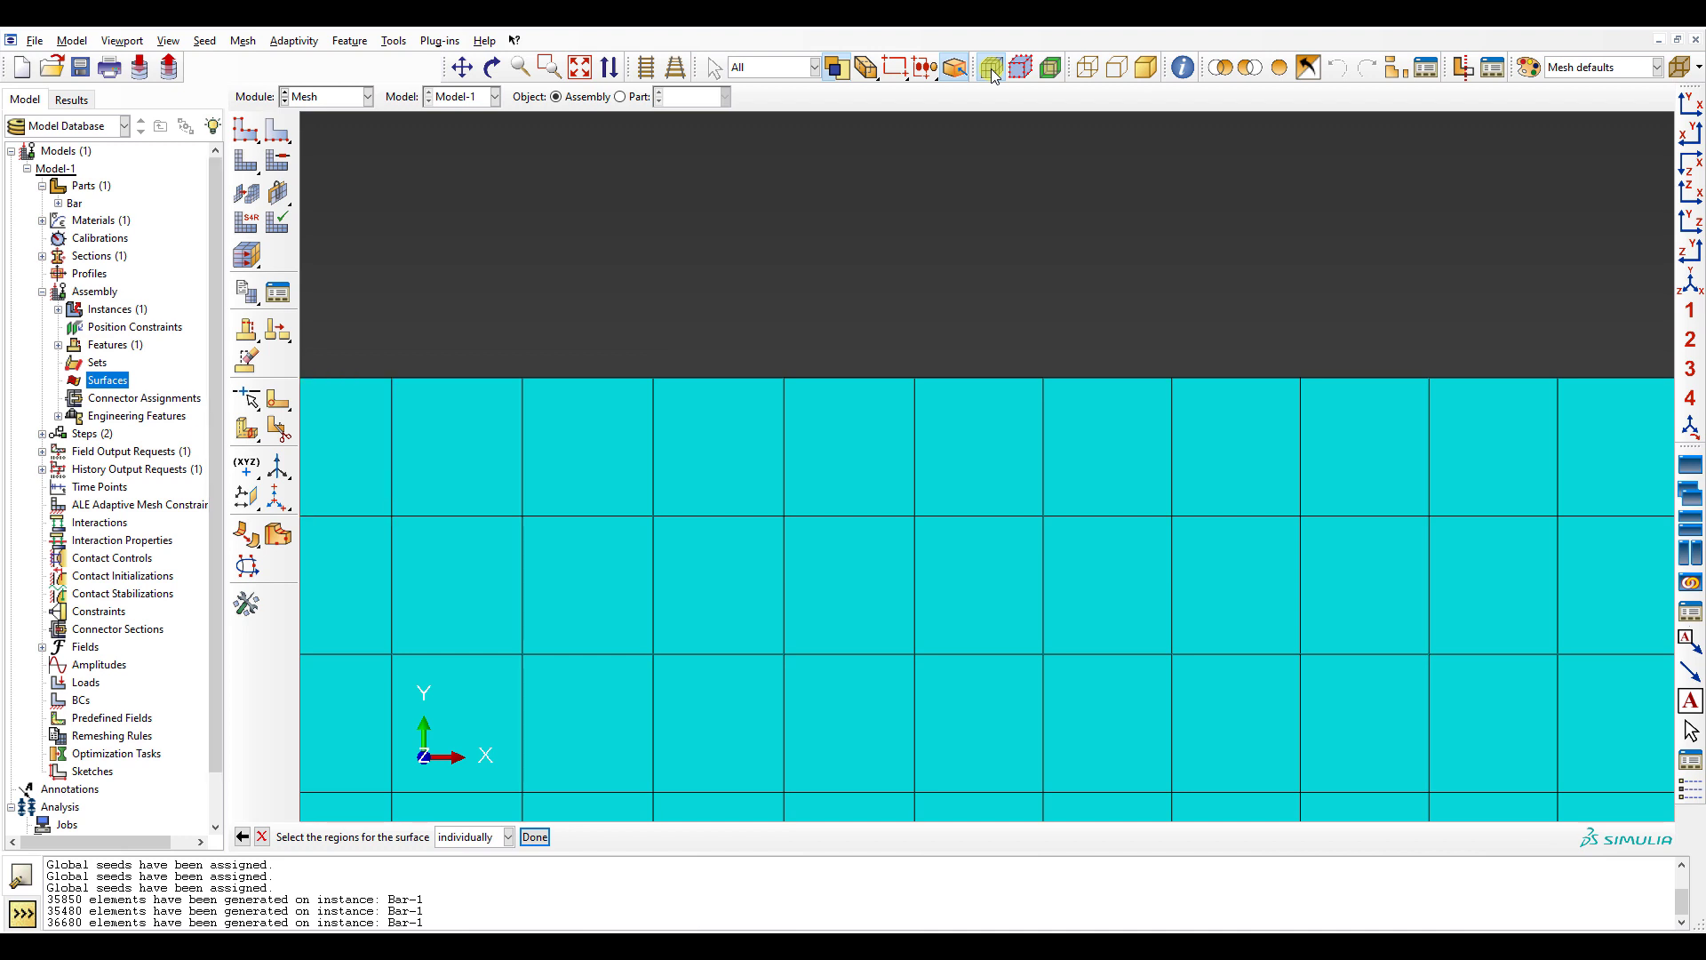
{"action": "left_click", "coordinate": [996, 71]}
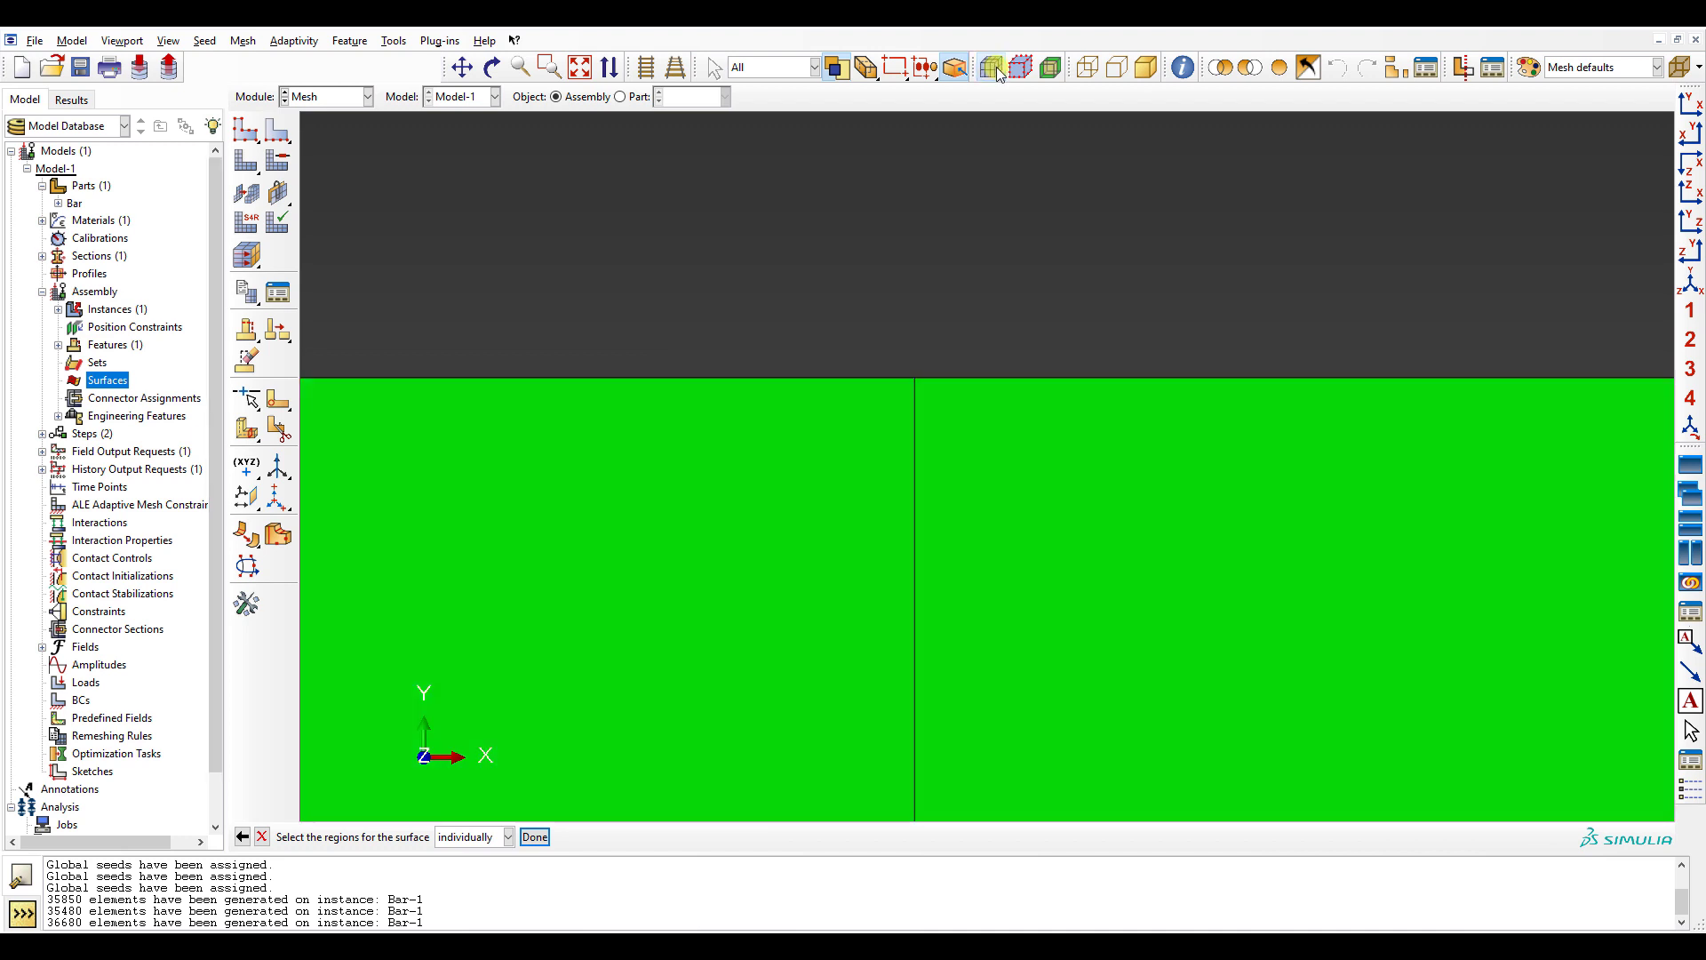
{"action": "left_click", "coordinate": [995, 71]}
{"action": "left_click", "coordinate": [956, 396]}
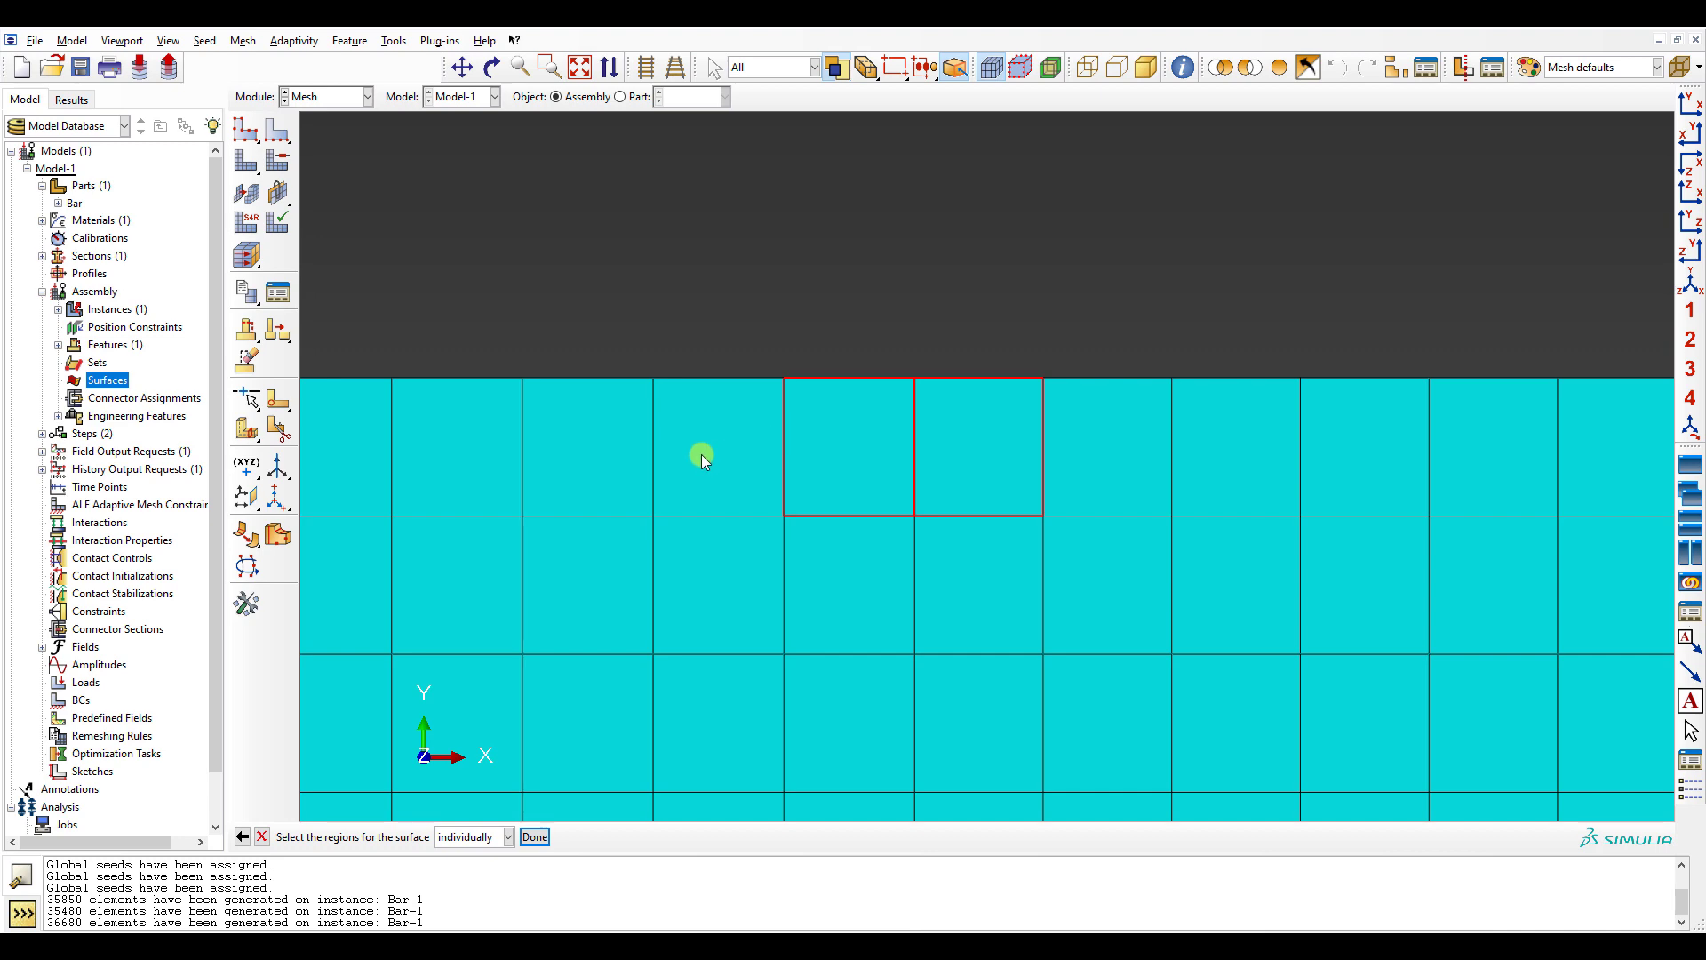
{"action": "scroll", "coordinate": [1006, 511], "scroll_direction": "down", "scroll_amount": 2}
{"action": "left_click_drag", "start_coordinate": [997, 487], "coordinate": [990, 483], "text": "ctrl+alt"}
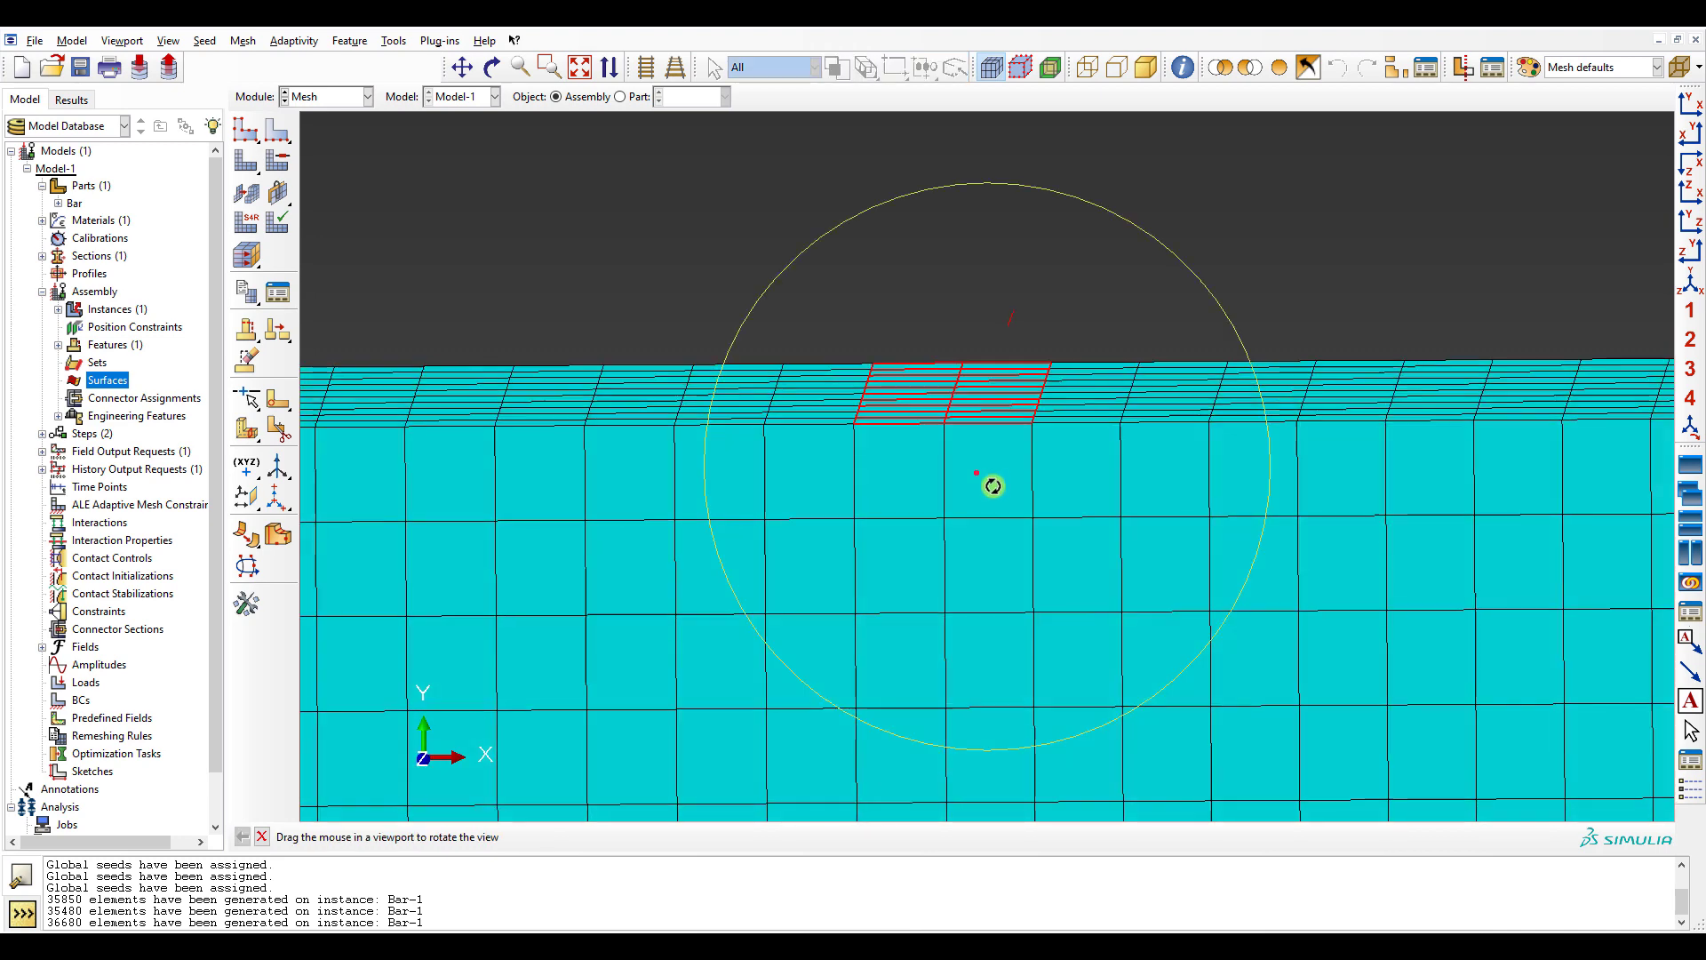
{"action": "left_click", "coordinate": [535, 836]}
- Locate the inner partition line to the right of the crack on the bar's top edge, comparing the geometry with the mesh in front view
{"action": "scroll", "coordinate": [562, 400], "scroll_direction": "down", "scroll_amount": 5}
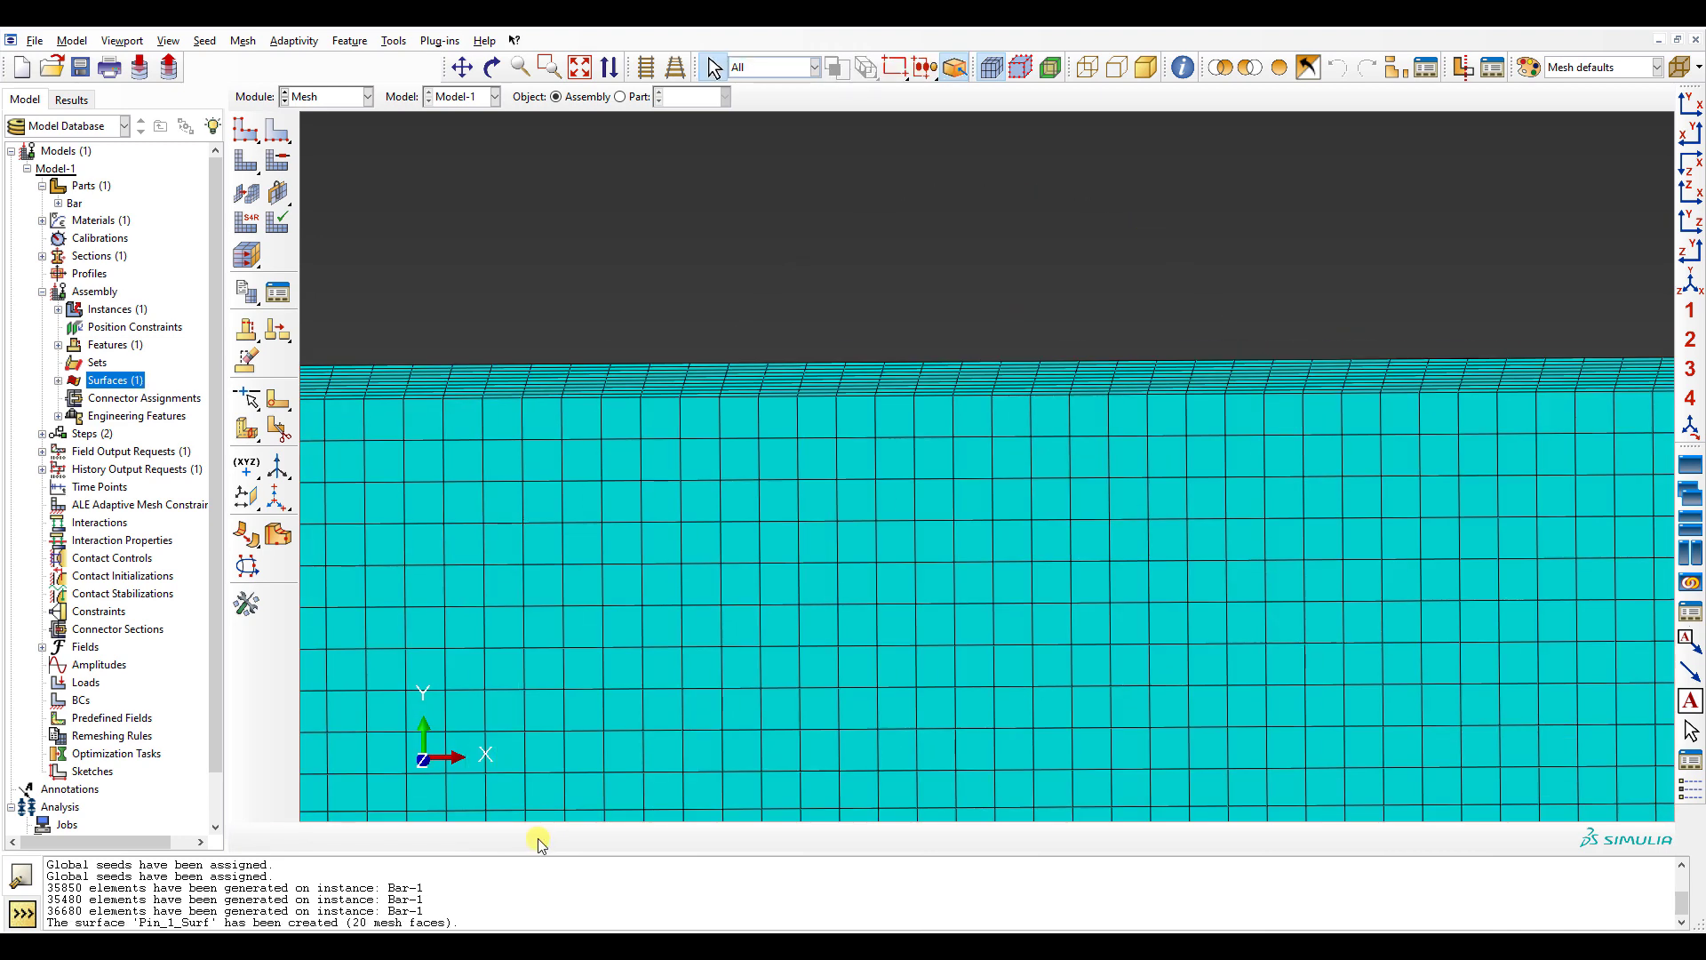
{"action": "scroll", "coordinate": [568, 371], "scroll_direction": "down", "scroll_amount": 4}
{"action": "scroll", "coordinate": [537, 840], "scroll_direction": "down", "scroll_amount": 4}
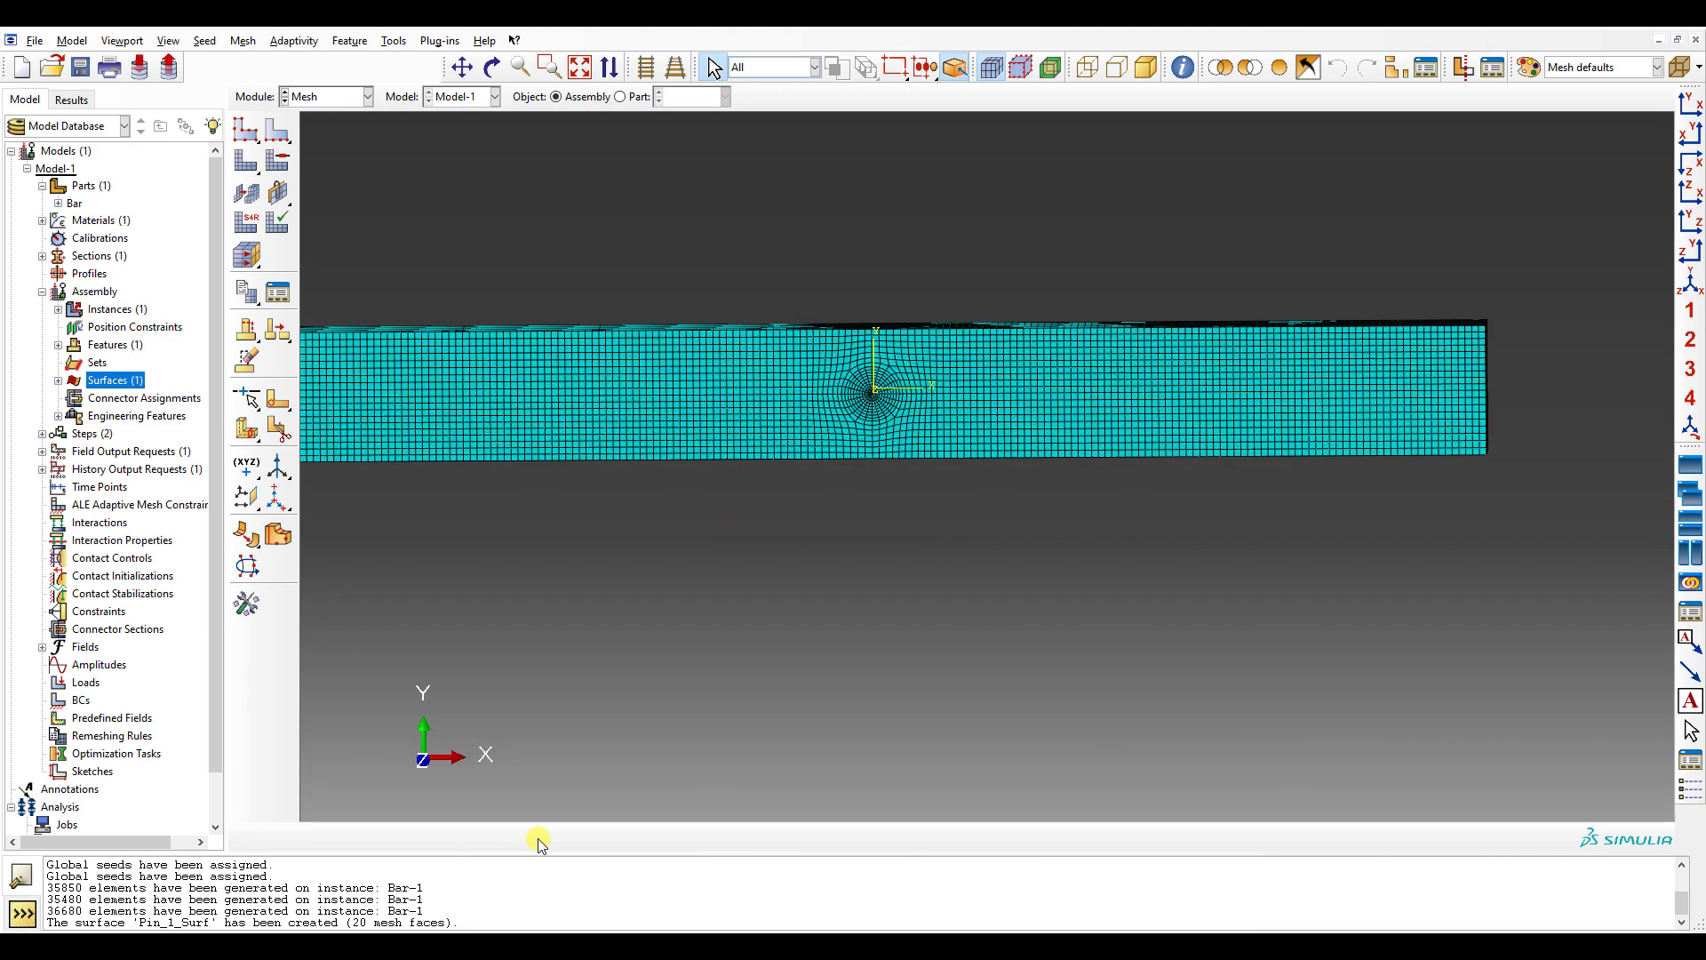
{"action": "scroll", "coordinate": [545, 826], "scroll_direction": "up", "scroll_amount": 8}
{"action": "left_click", "coordinate": [995, 71]}
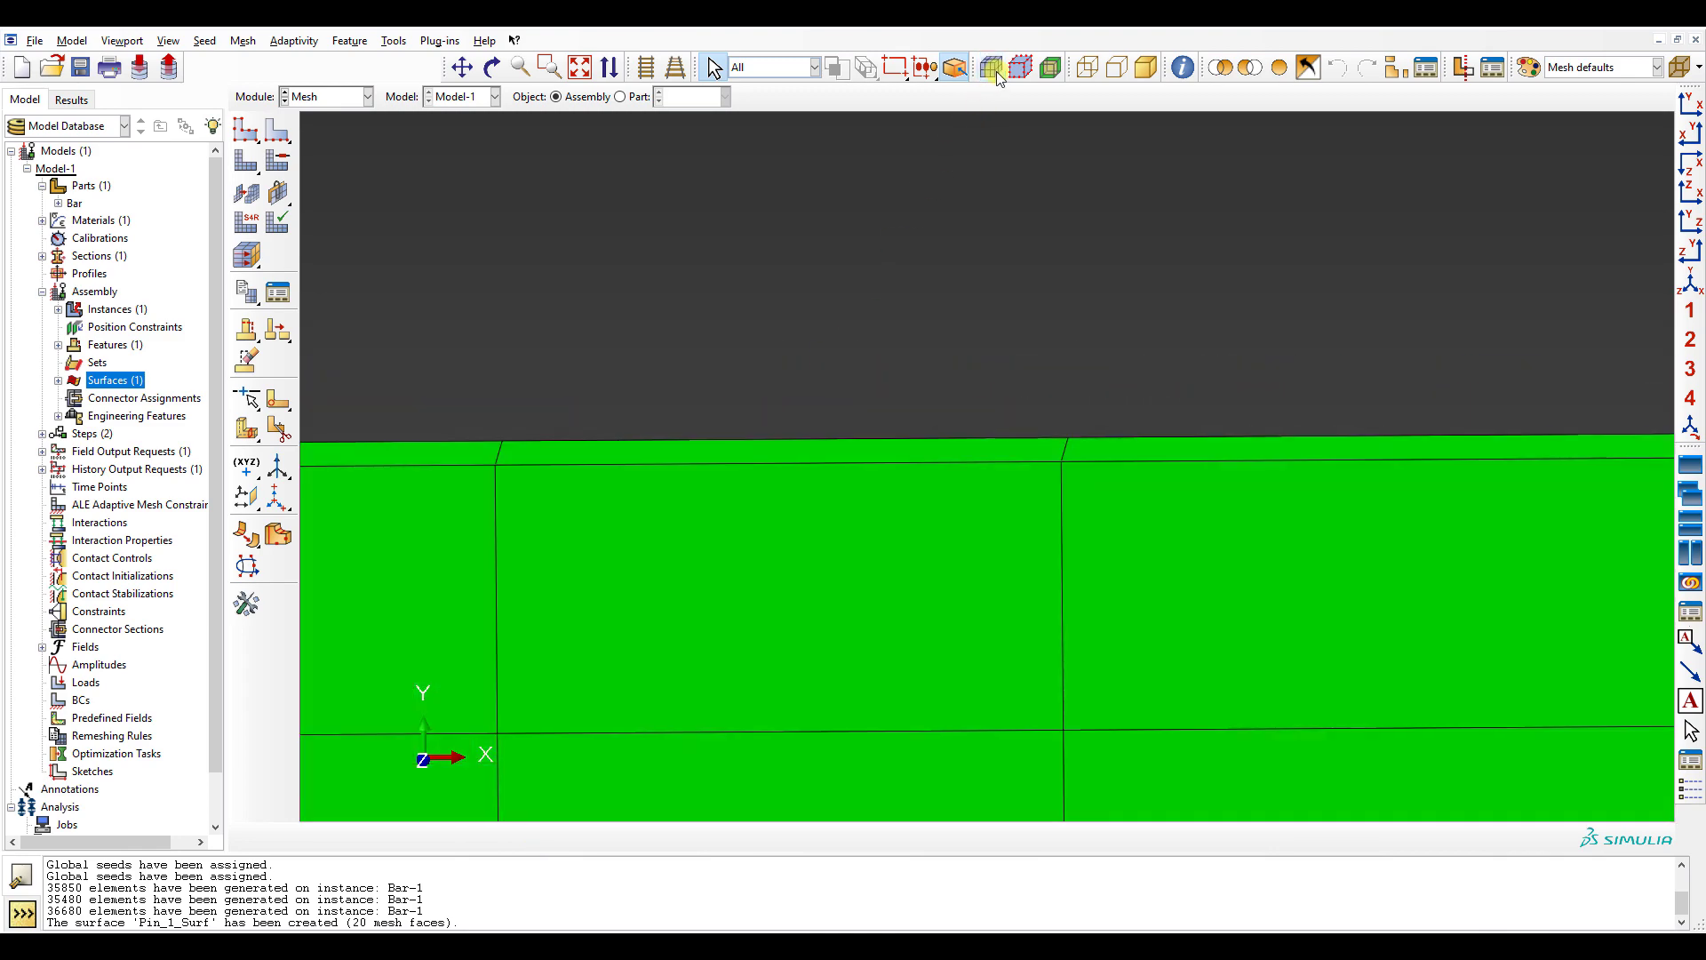
{"action": "scroll", "coordinate": [827, 435], "scroll_direction": "down", "scroll_amount": 4}
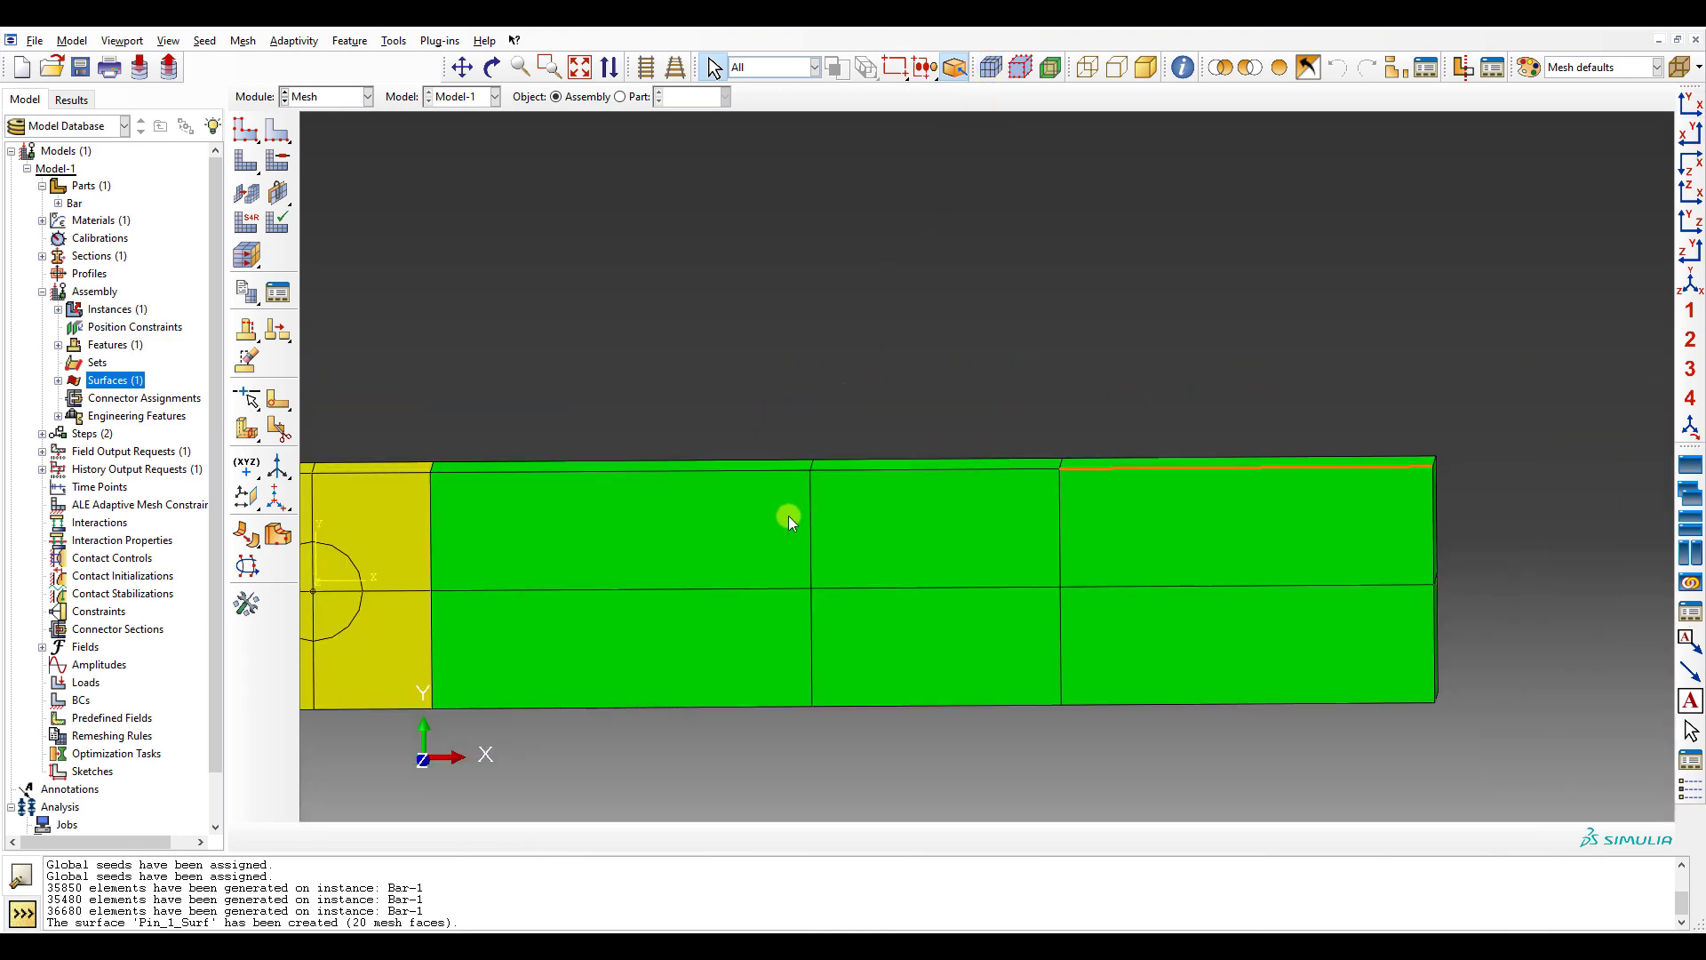
{"action": "left_click_drag", "start_coordinate": [776, 526], "coordinate": [790, 515], "text": "ctrl+alt"}
{"action": "scroll", "coordinate": [915, 460], "scroll_direction": "up", "scroll_amount": 6}
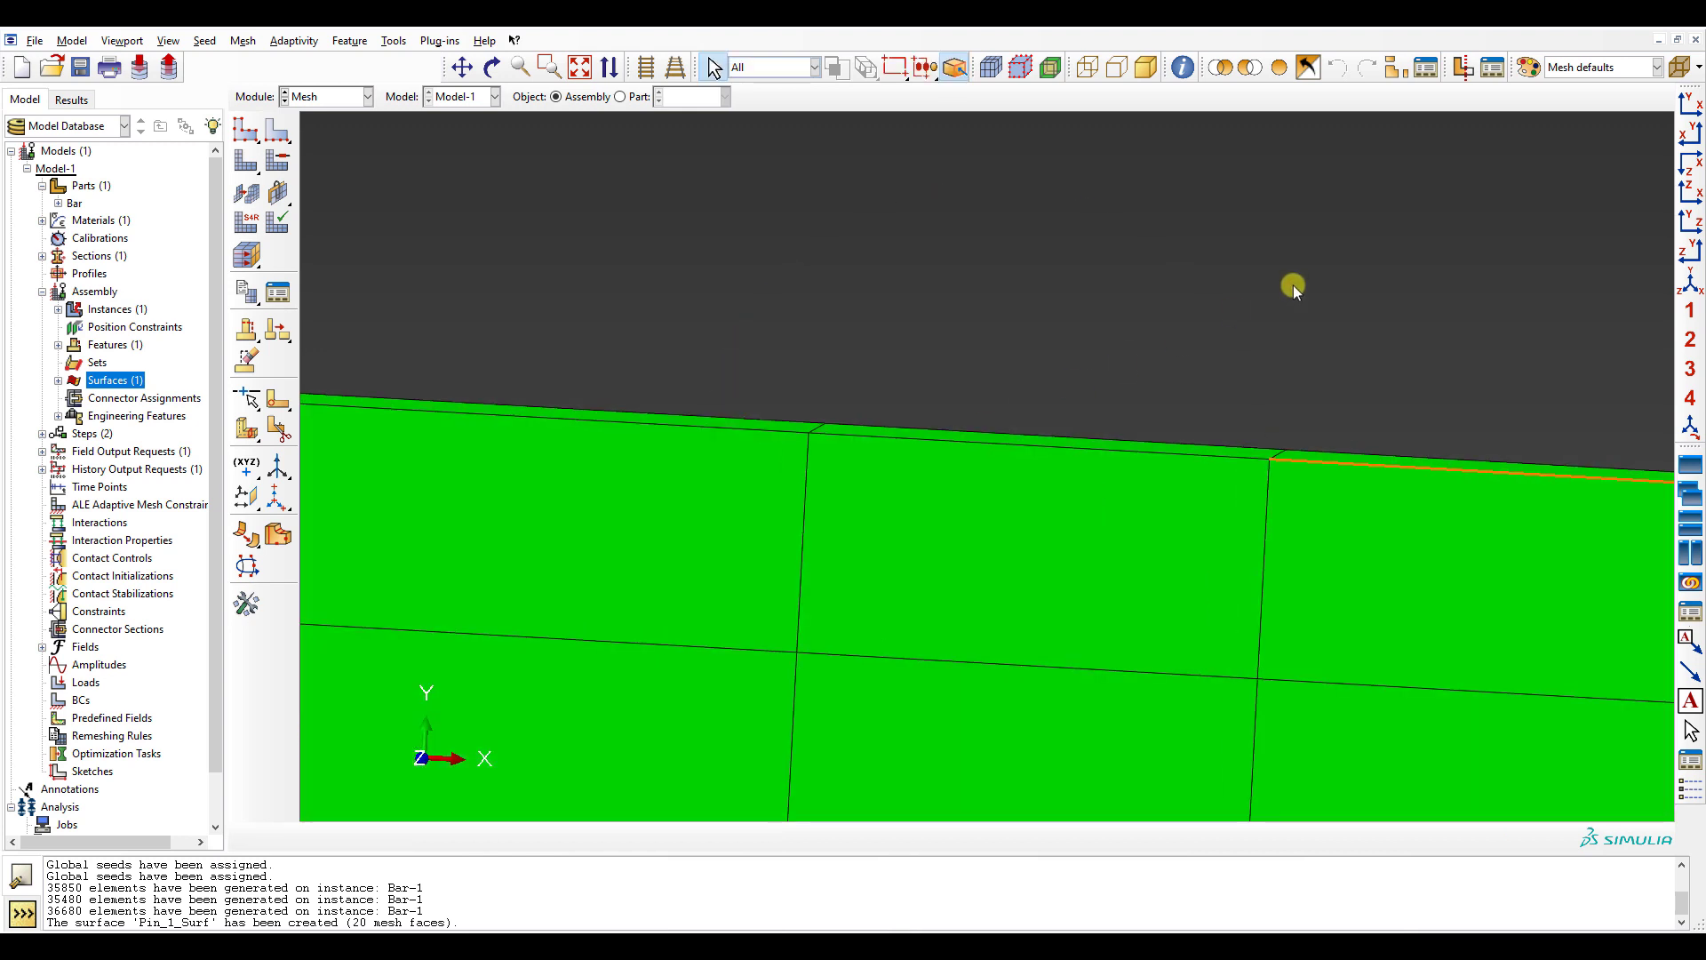
{"action": "left_click", "coordinate": [1685, 107]}
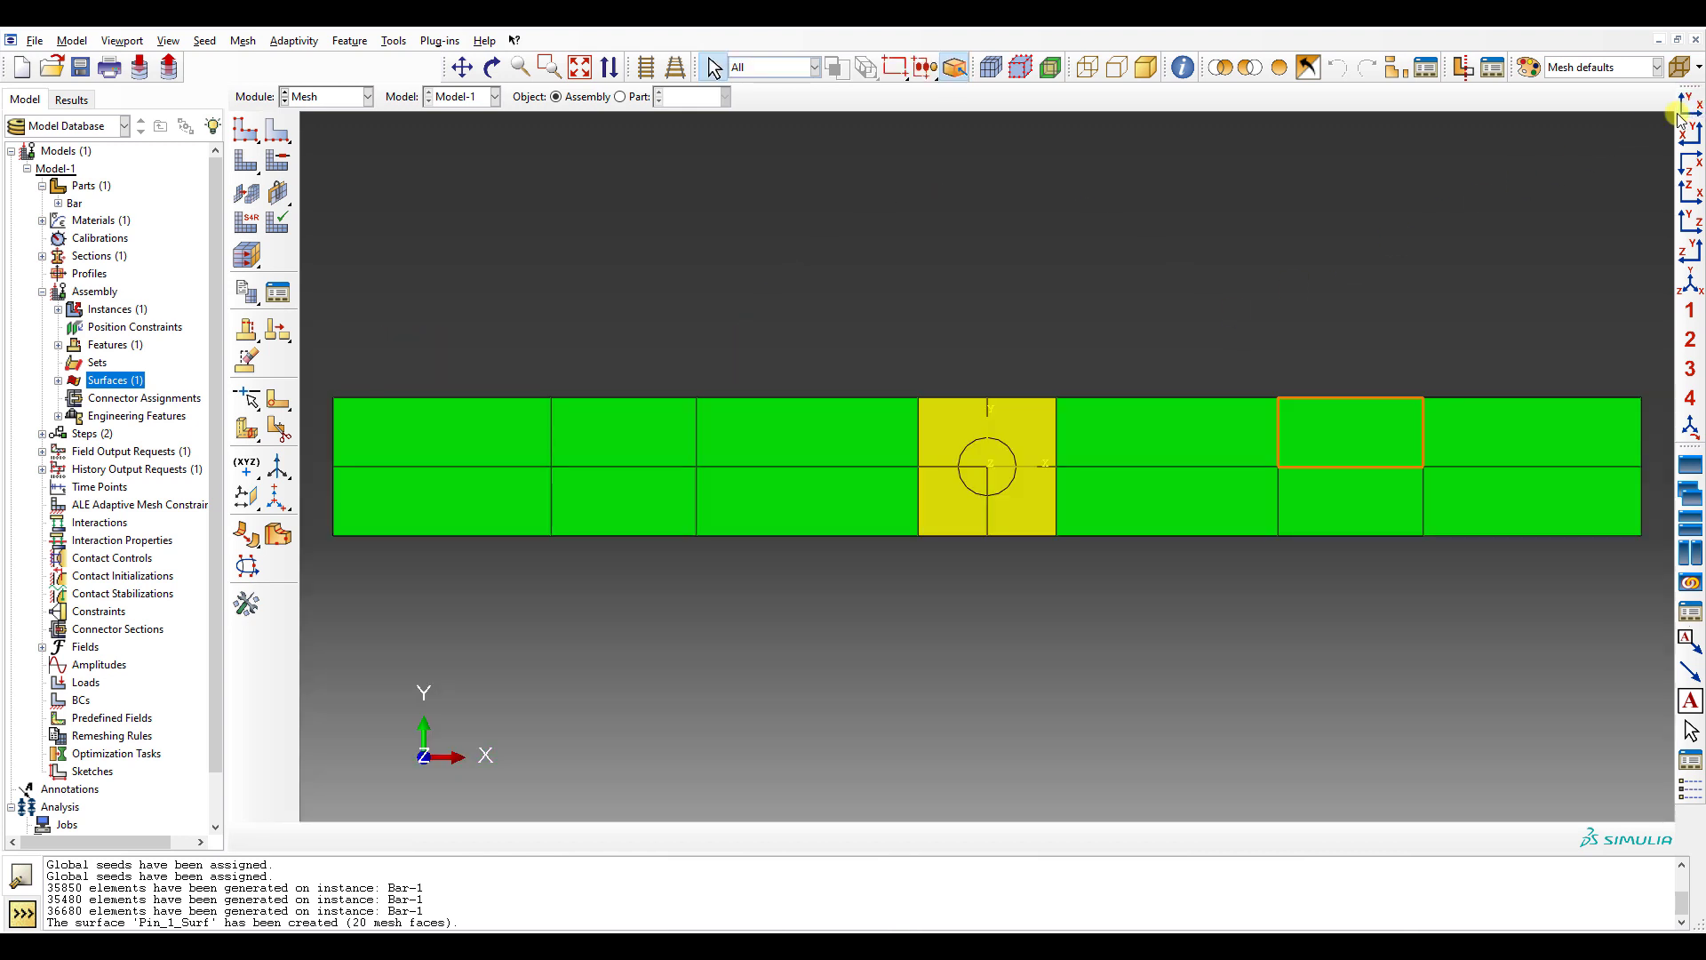
{"action": "middle_click_drag", "start_coordinate": [1590, 440], "coordinate": [1160, 442], "text": "ctrl+alt"}
{"action": "scroll", "coordinate": [826, 444], "scroll_direction": "up", "scroll_amount": 12}
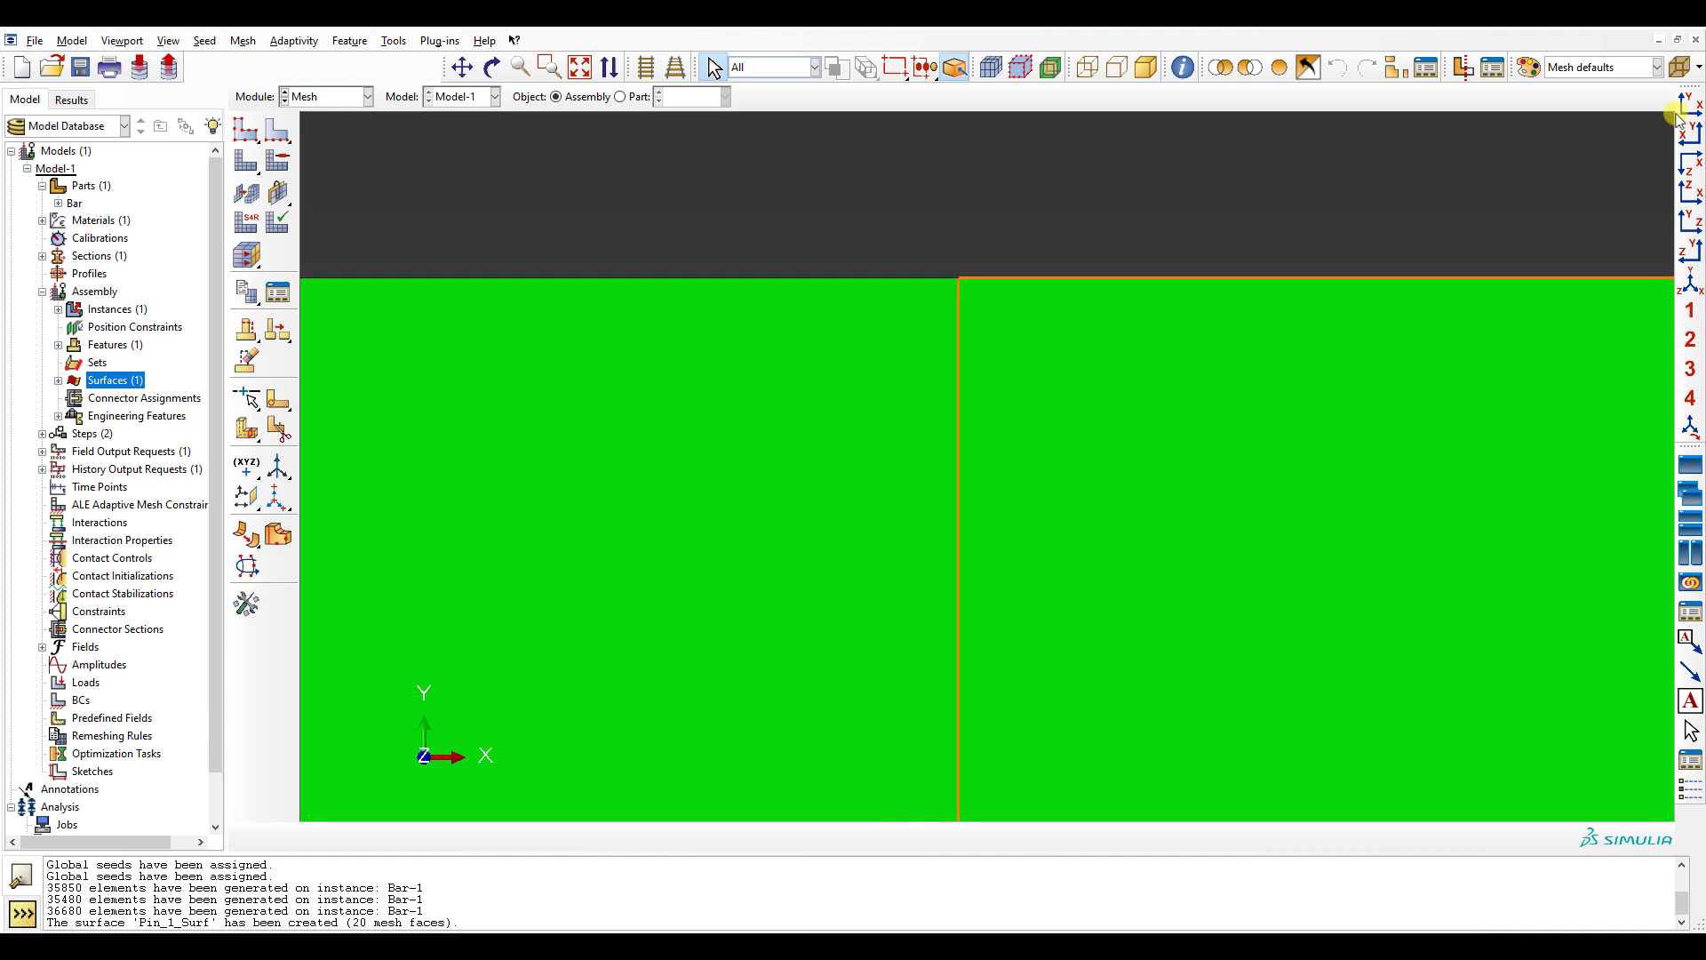
{"action": "left_click", "coordinate": [993, 67]}
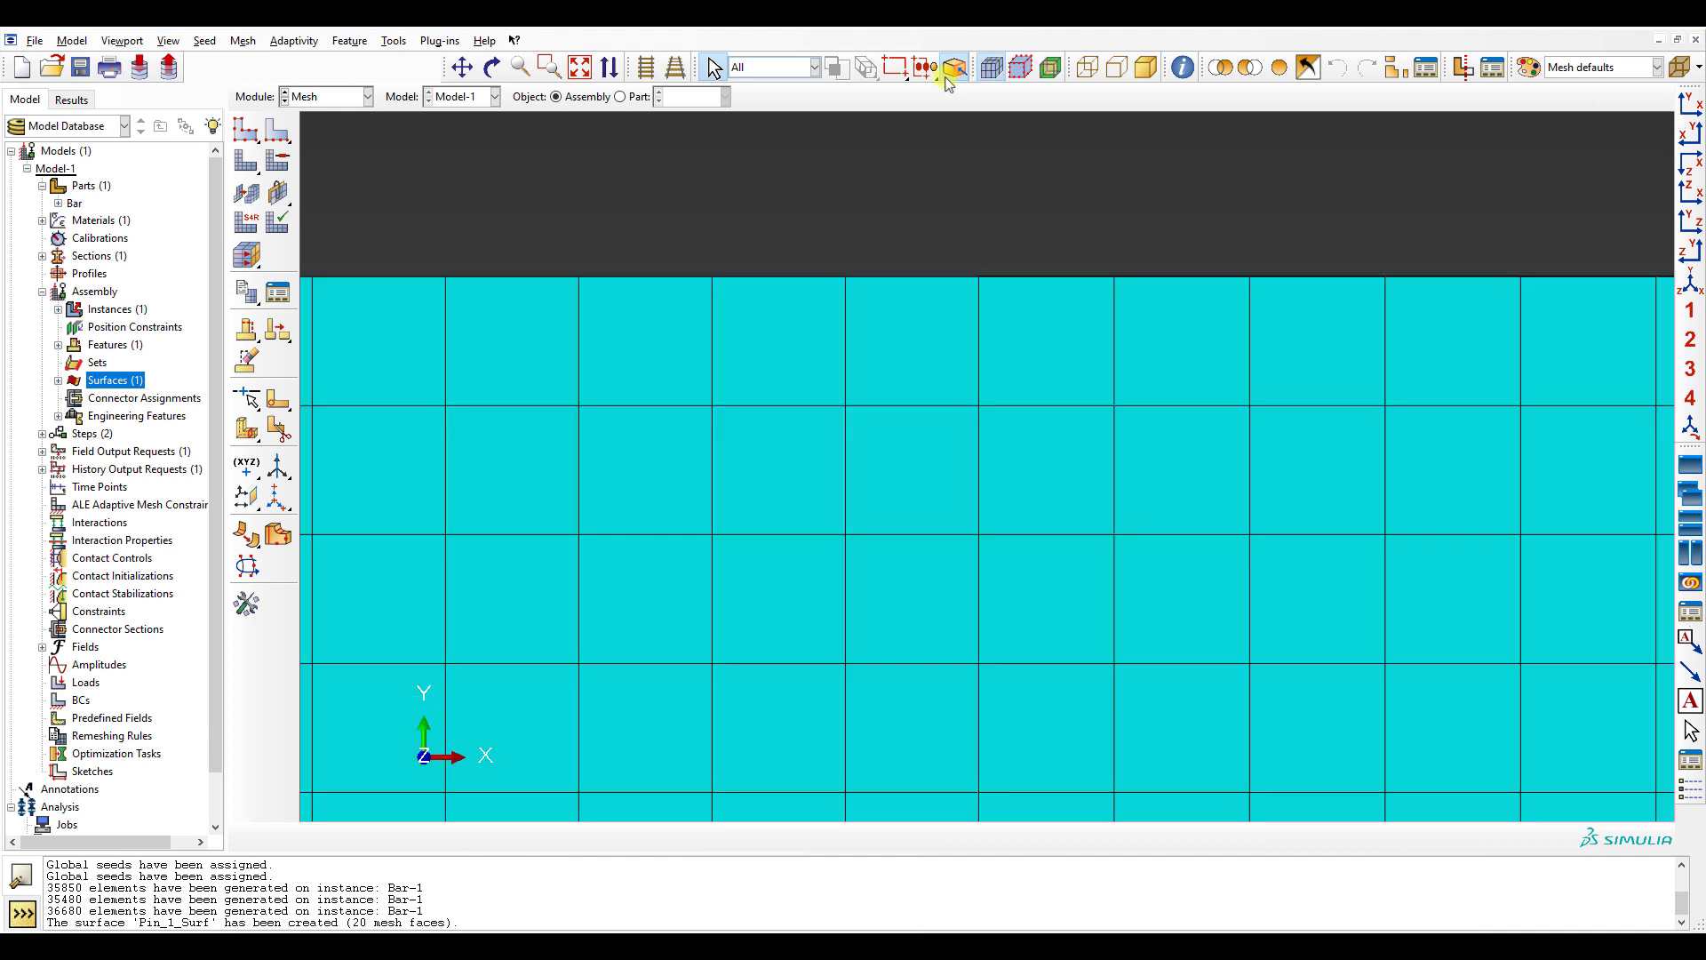
- Create a mesh-type assembly surface Pin_2_Surf from the top element faces on both sides of the inner partition line right of the crack, through the full thickness
{"action": "double_click", "coordinate": [113, 380]}
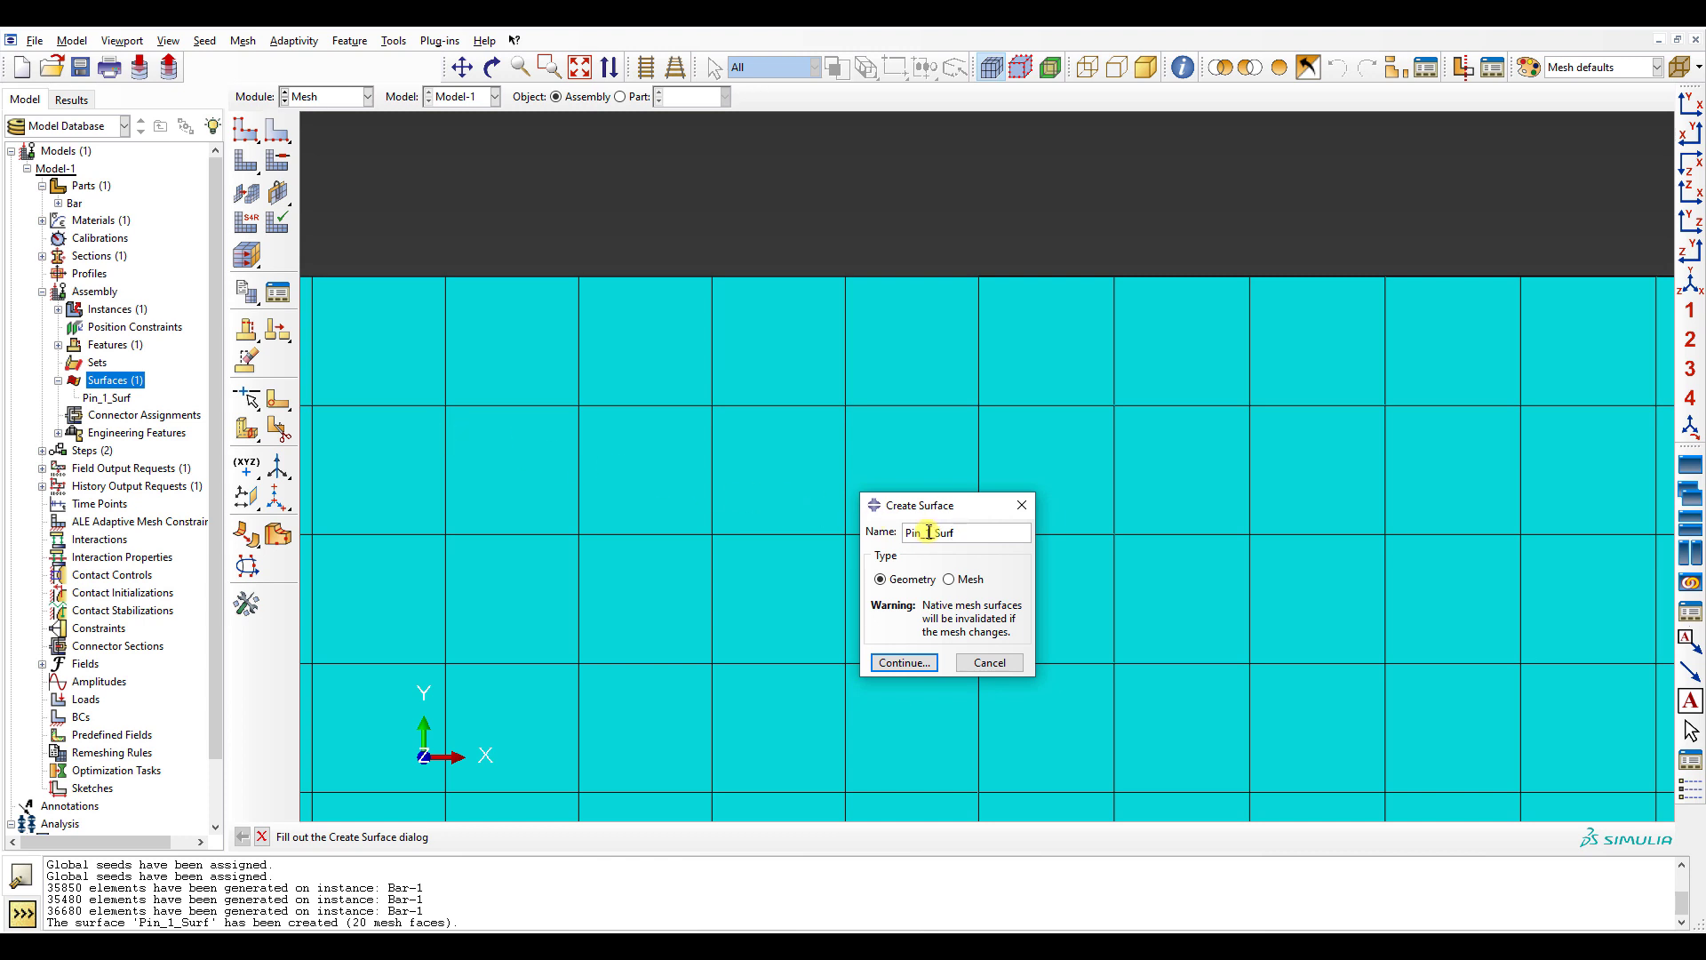
{"action": "left_click_drag", "start_coordinate": [930, 532], "coordinate": [925, 532]}
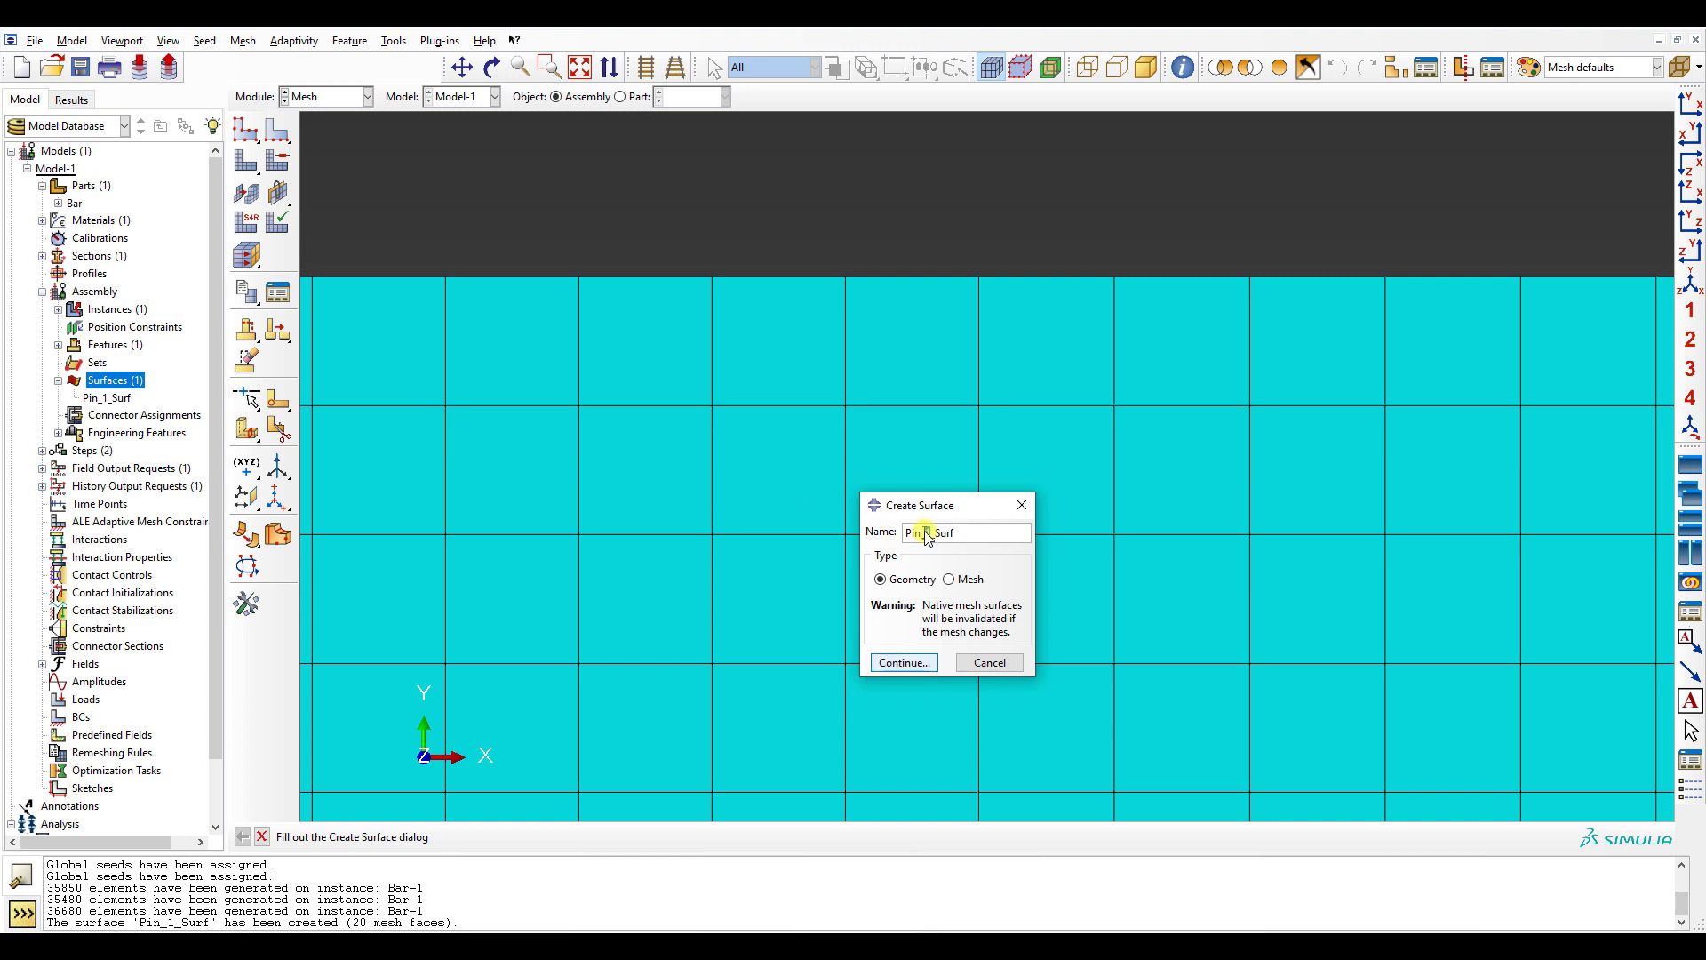
{"action": "left_click", "coordinate": [961, 581]}
{"action": "left_click", "coordinate": [904, 662]}
{"action": "left_click", "coordinate": [991, 71]}
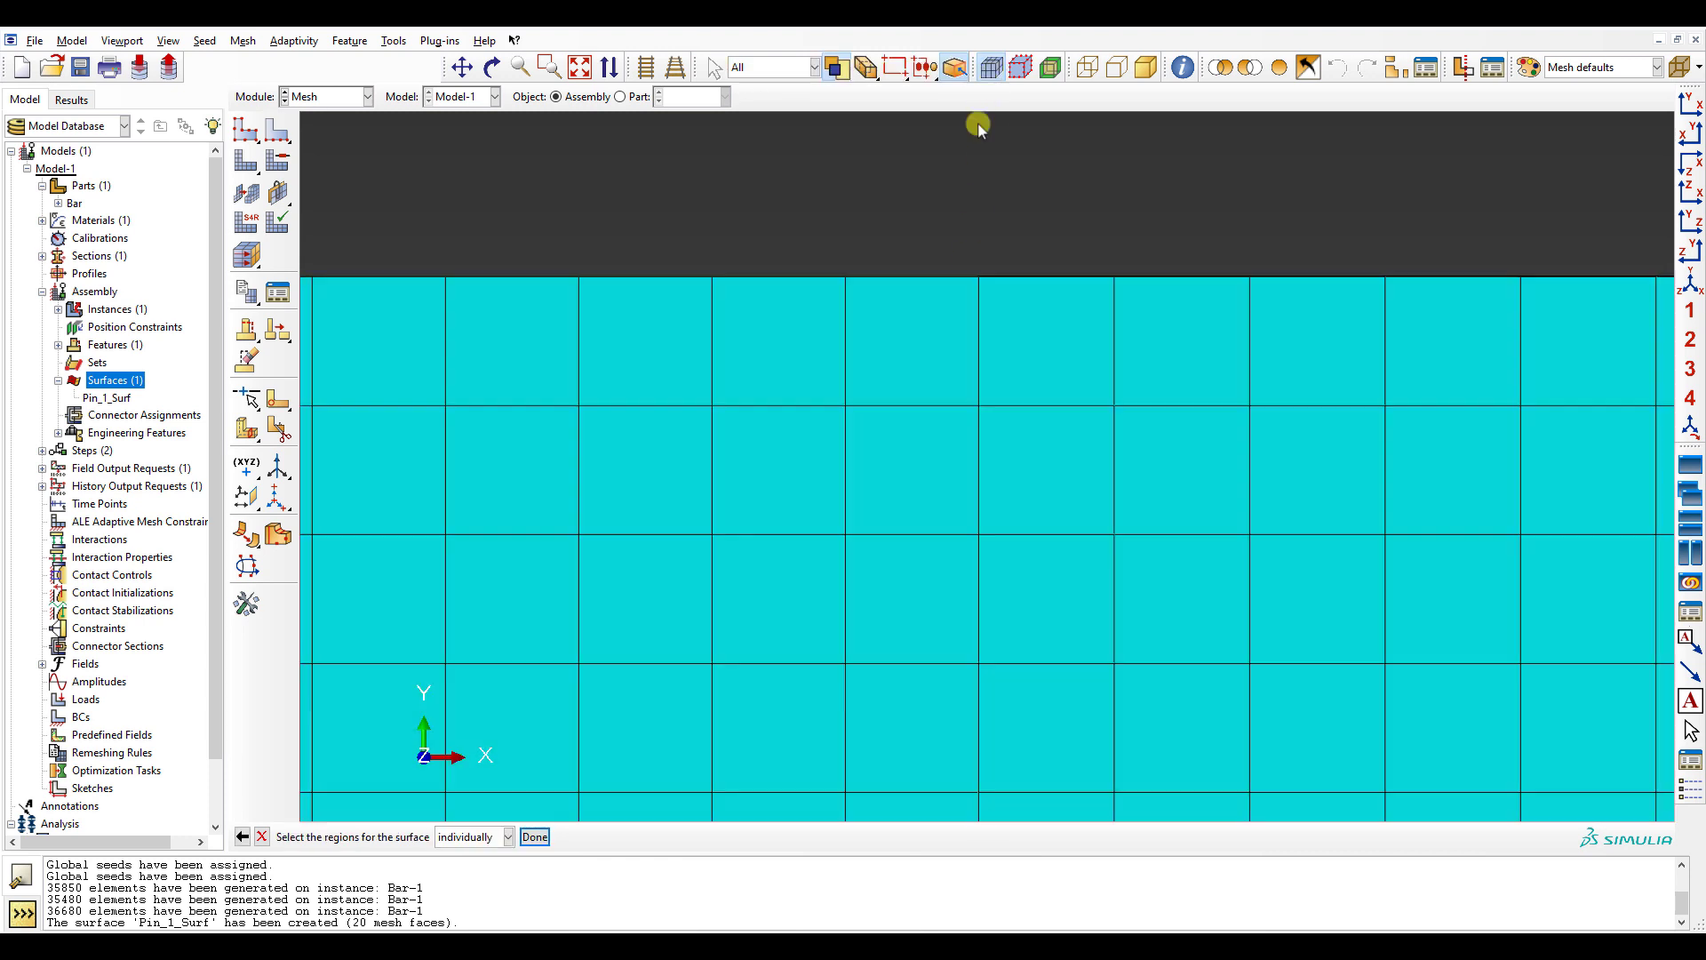
{"action": "left_click_drag", "start_coordinate": [808, 355], "coordinate": [1226, 444]}
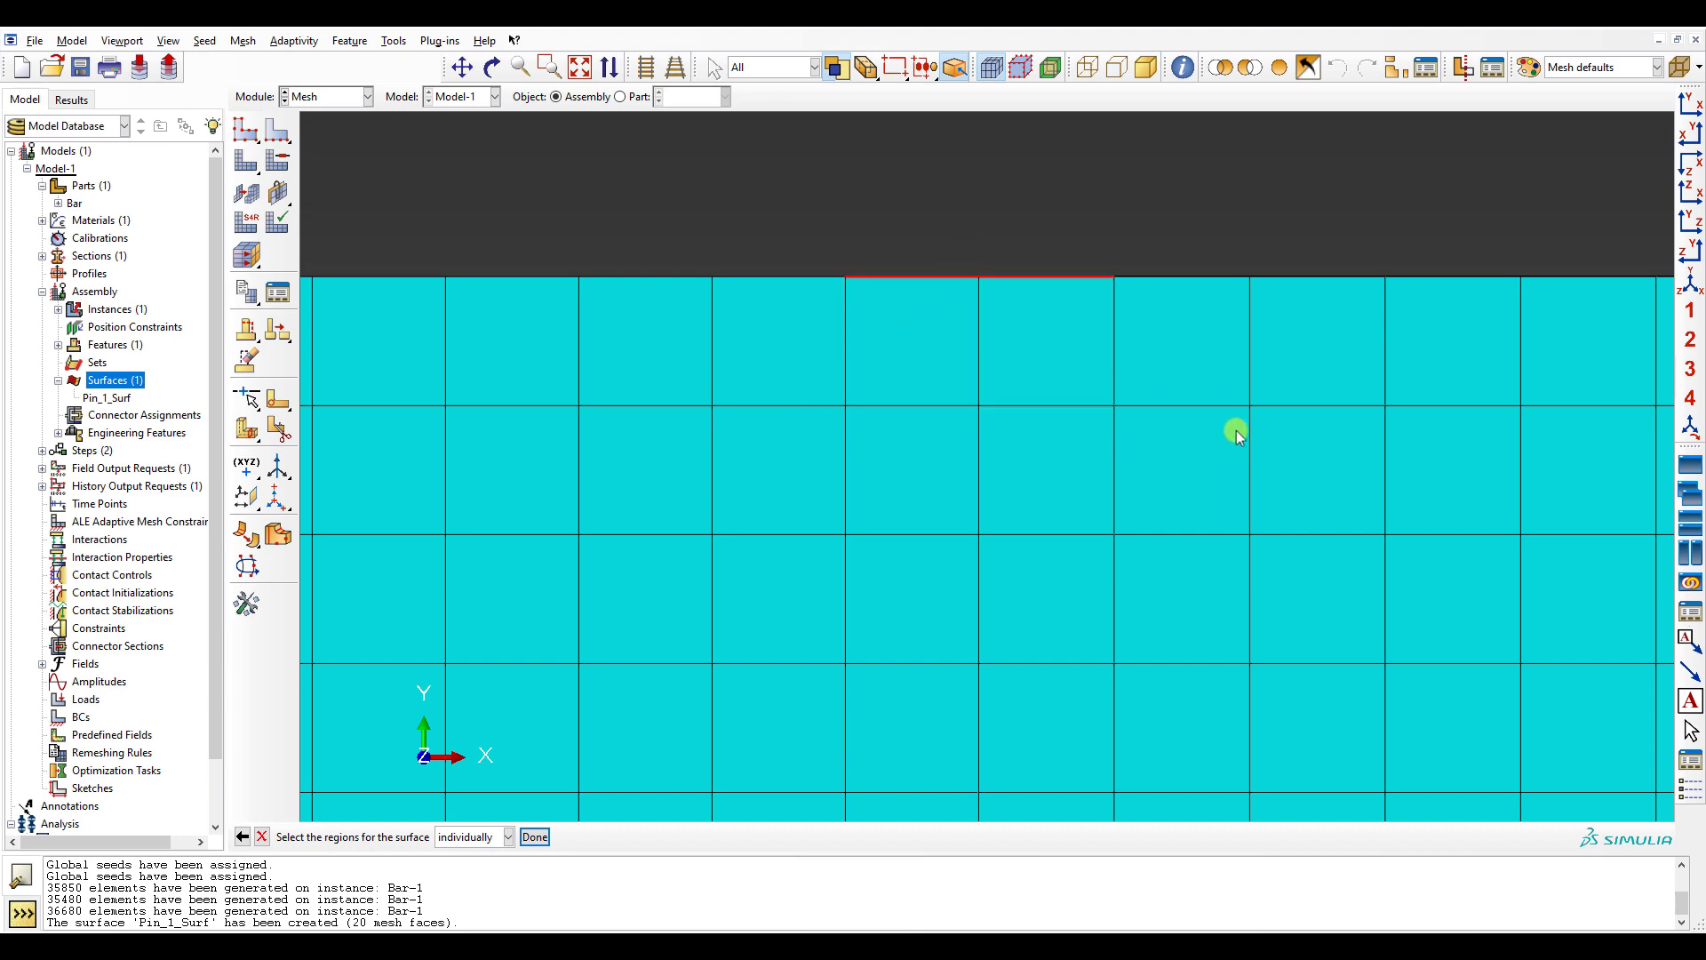
{"action": "scroll", "coordinate": [1244, 356], "scroll_direction": "down", "scroll_amount": 5}
{"action": "scroll", "coordinate": [1276, 284], "scroll_direction": "down", "scroll_amount": 8}
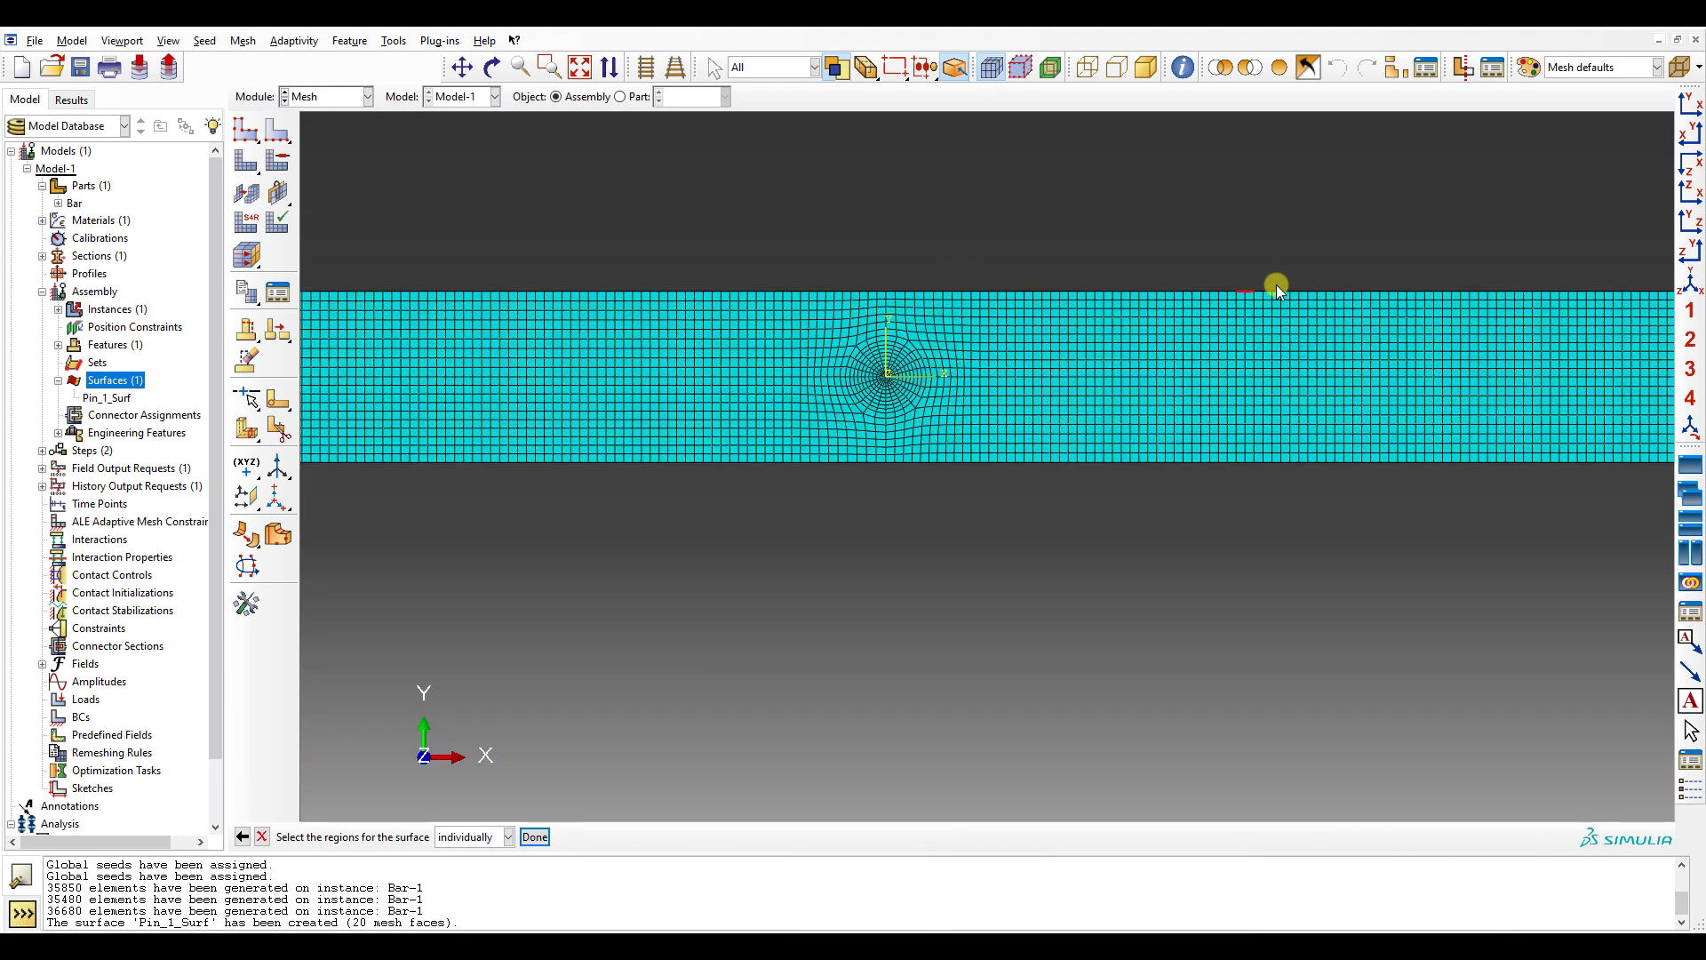
{"action": "left_click", "coordinate": [534, 836]}
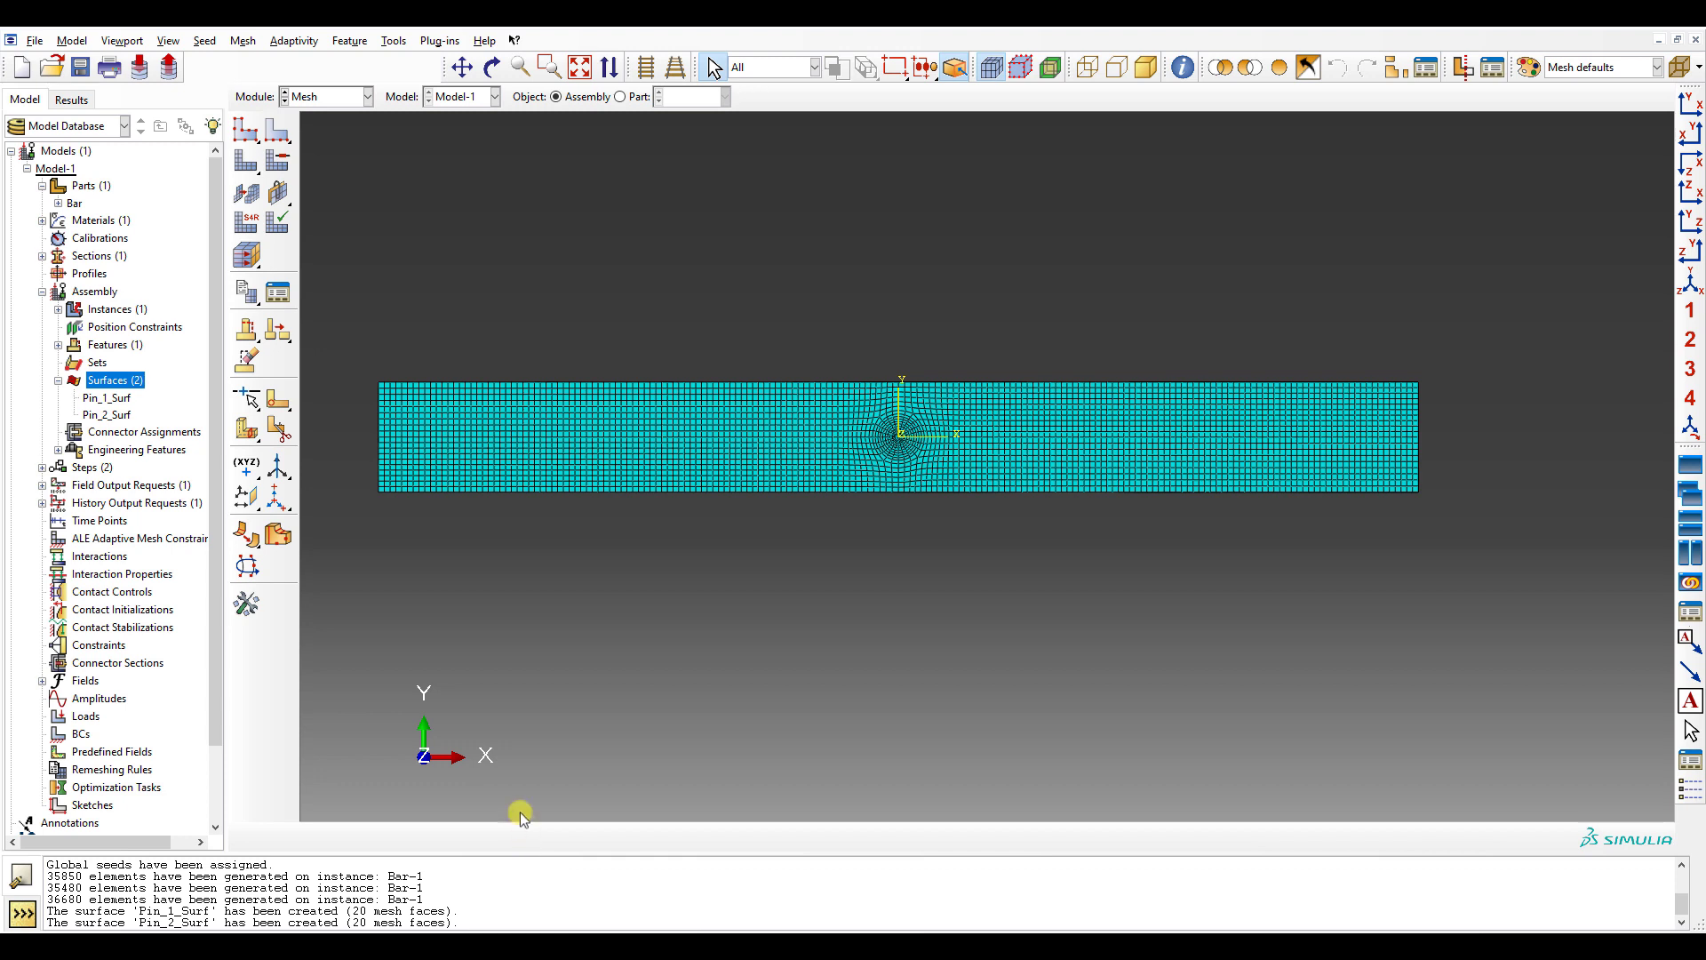
- Switch to the Interaction module and start a new contour integral crack under the assembly's engineering features
{"action": "left_click", "coordinate": [322, 97]}
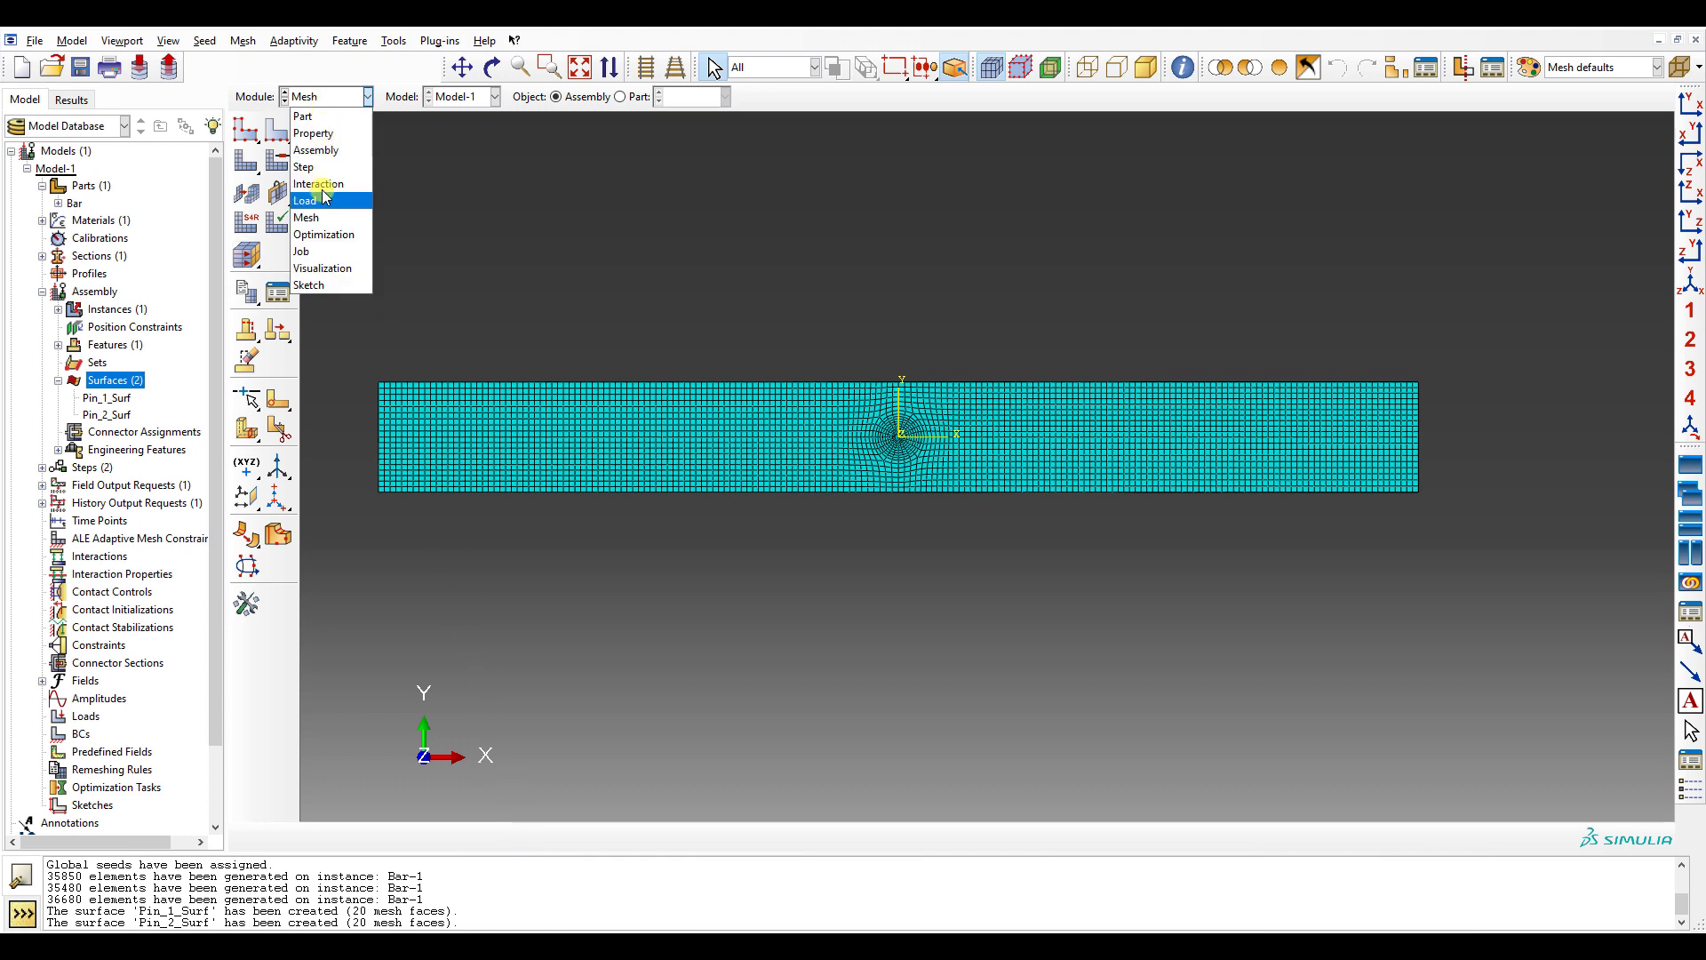
{"action": "left_click", "coordinate": [318, 184]}
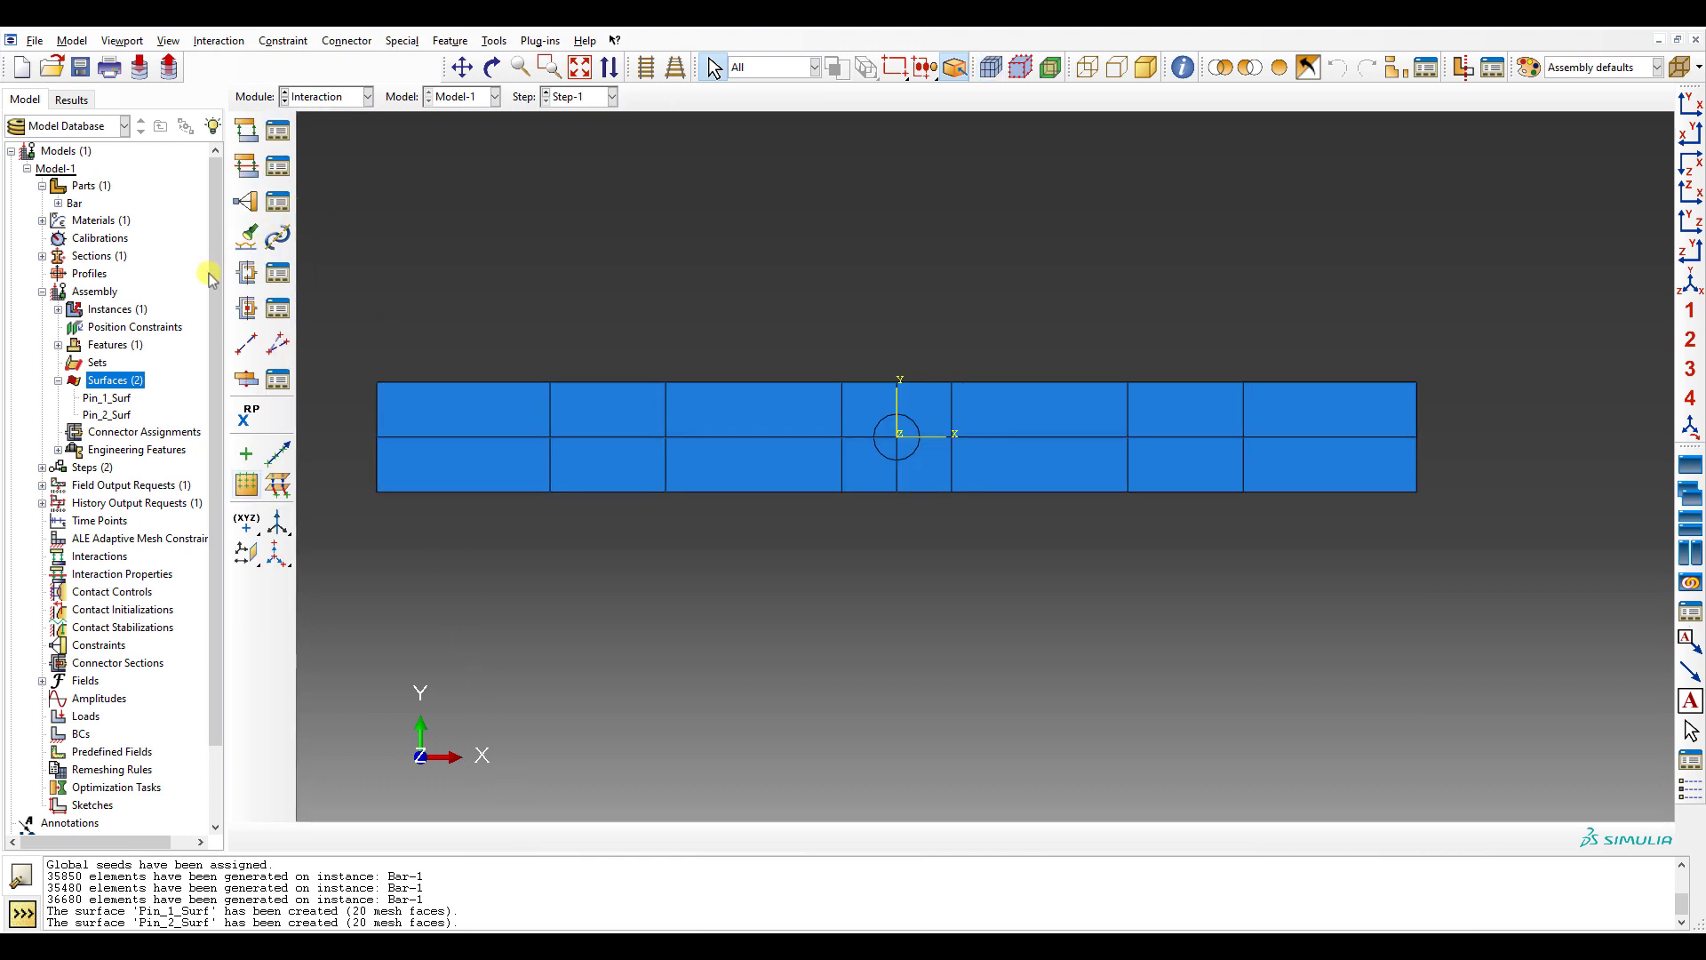
{"action": "left_click", "coordinate": [58, 380]}
{"action": "left_click", "coordinate": [57, 415]}
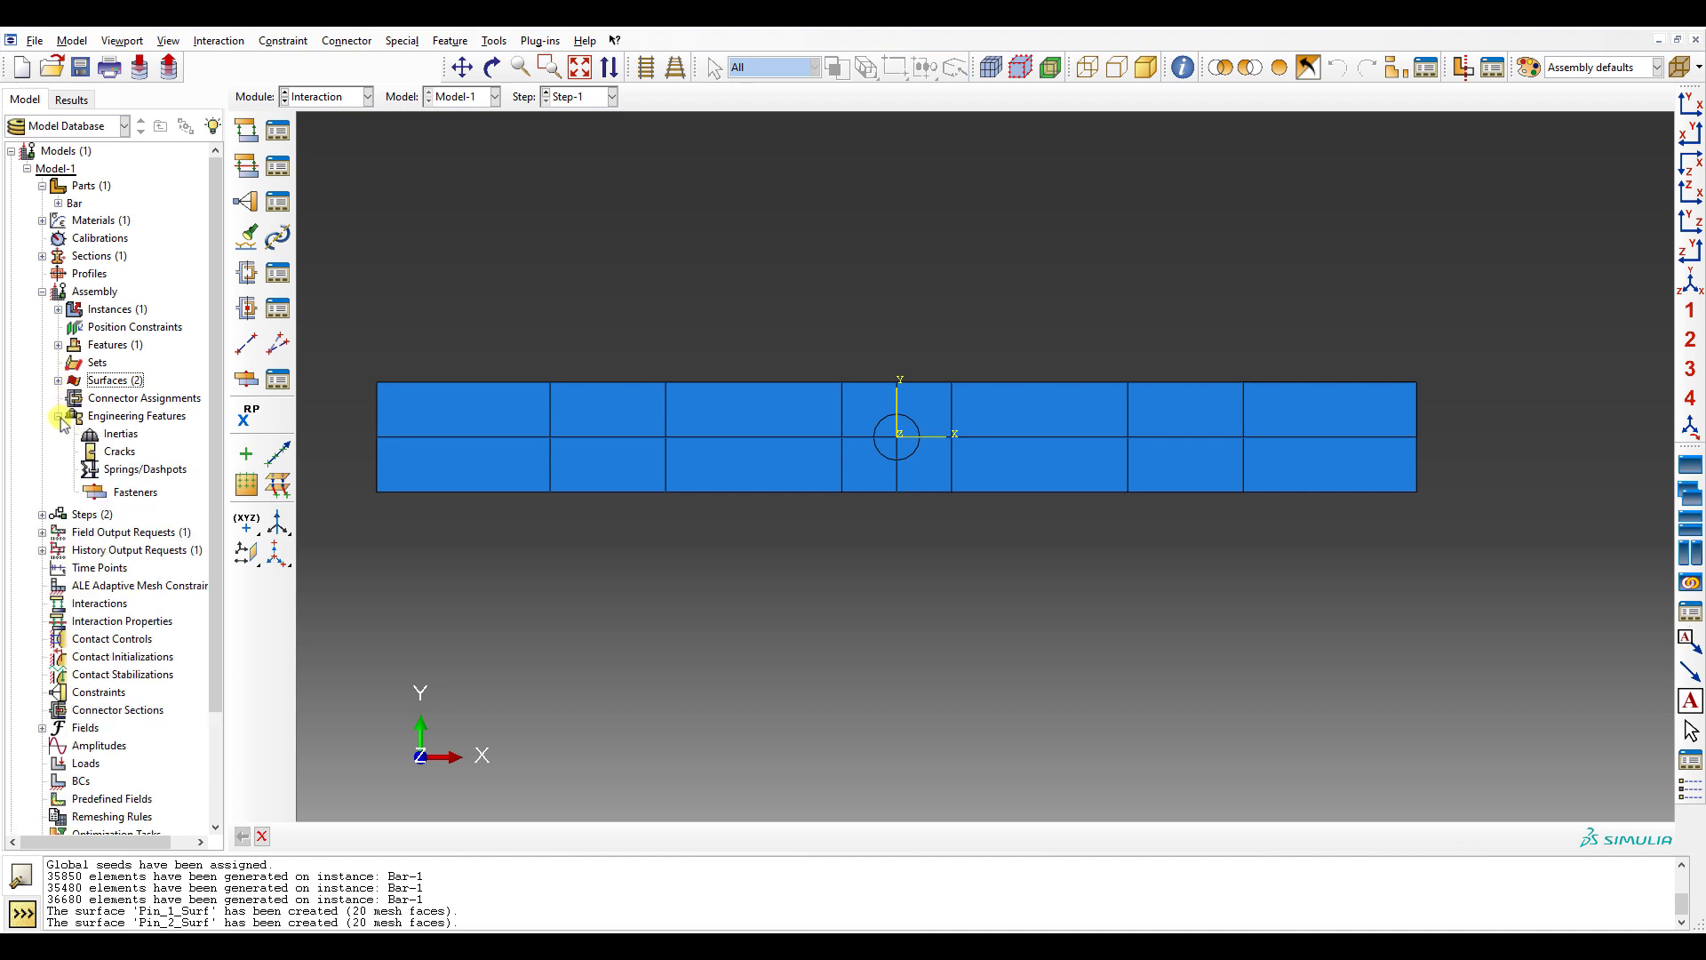
{"action": "double_click", "coordinate": [139, 453]}
{"action": "left_click_drag", "start_coordinate": [107, 293], "coordinate": [917, 368]}
{"action": "left_click", "coordinate": [866, 508]}
- Show the bar in wireframe and pick the center line of the small inner cylinder as the crack front
{"action": "scroll", "coordinate": [895, 438], "scroll_direction": "up", "scroll_amount": 4}
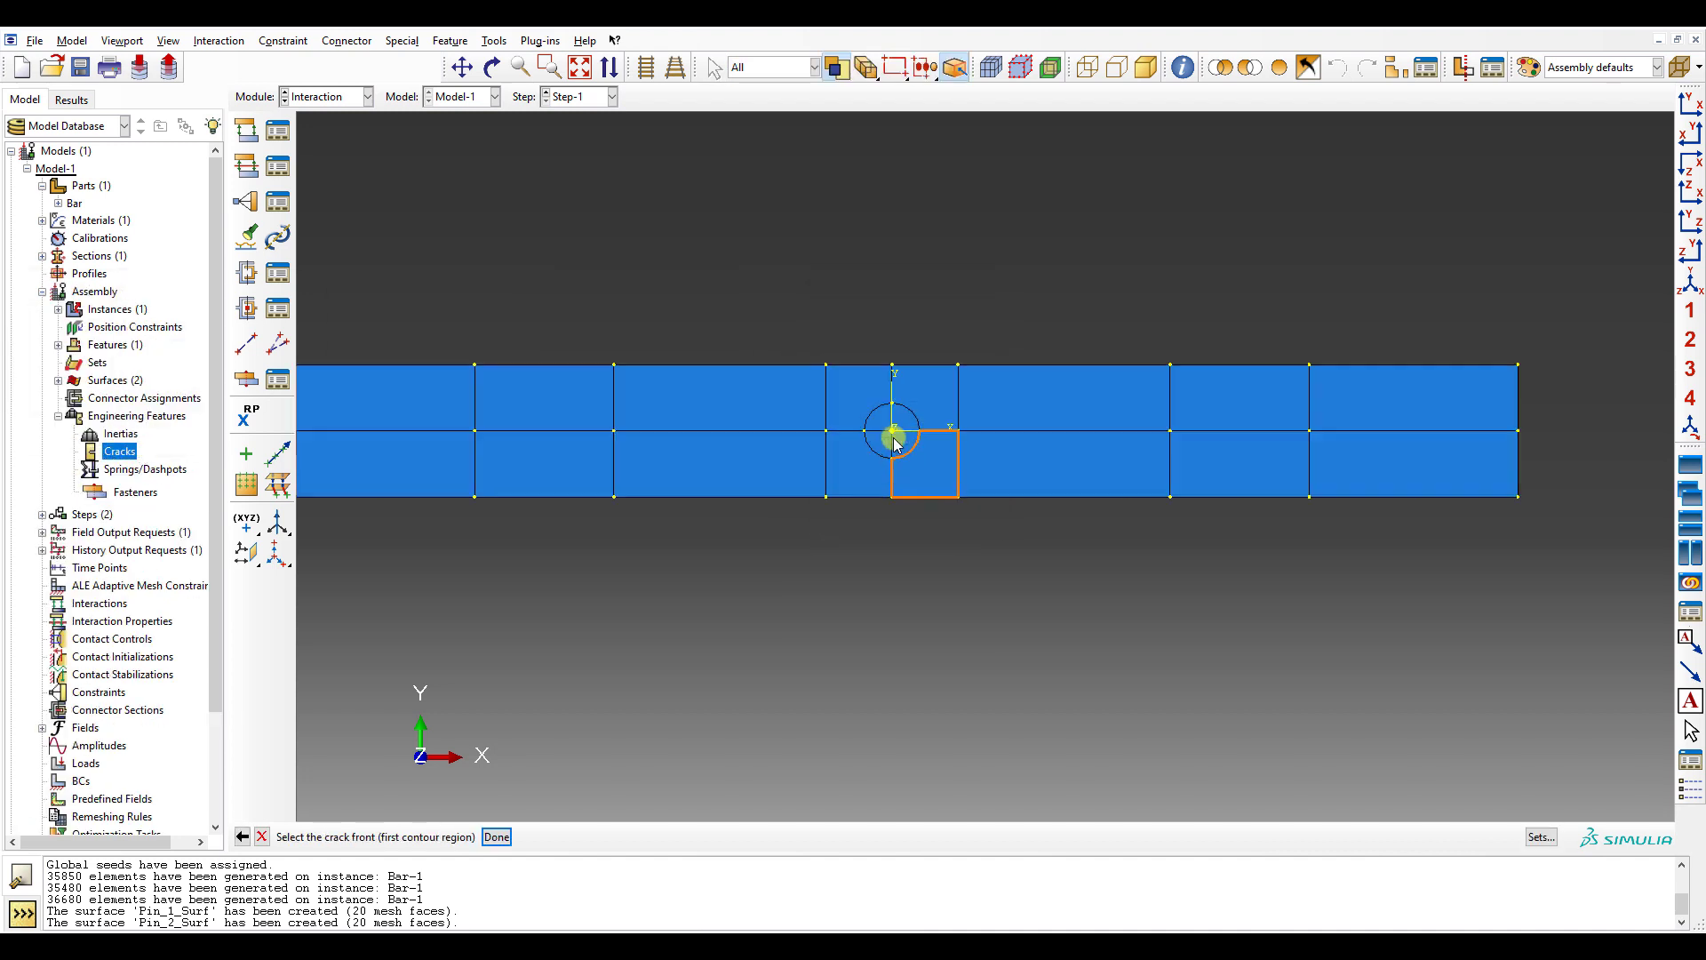
{"action": "left_click_drag", "start_coordinate": [895, 444], "coordinate": [895, 430], "text": "ctrl+alt"}
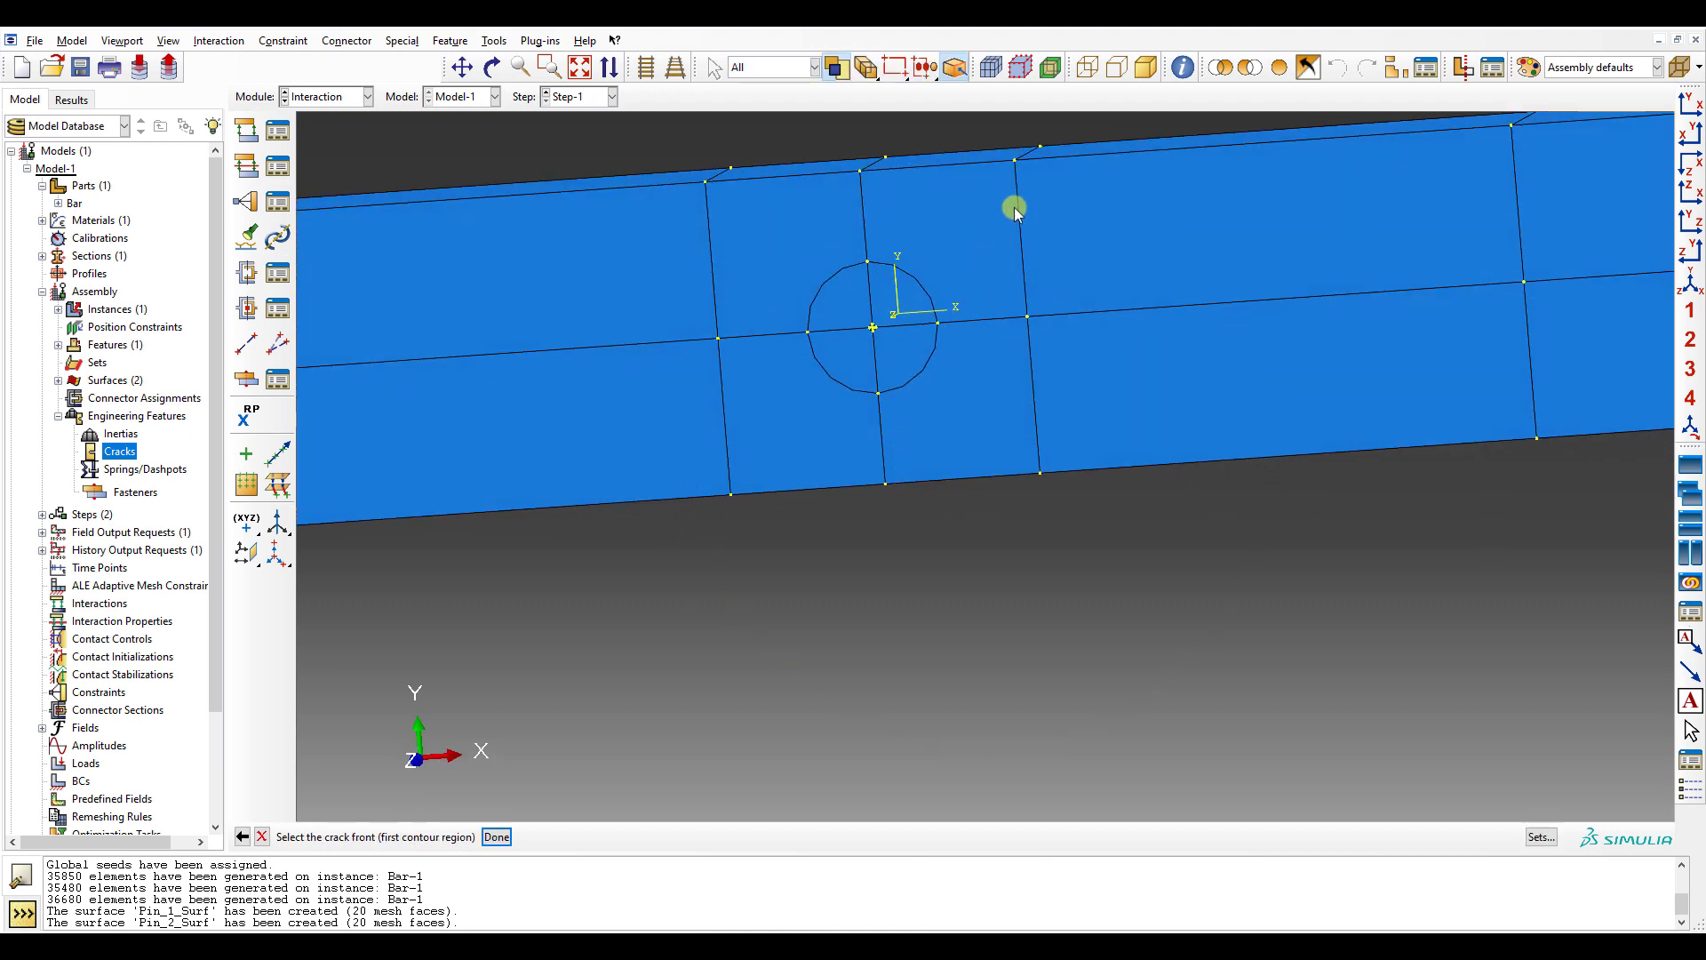
{"action": "left_click", "coordinate": [992, 68]}
{"action": "left_click_drag", "start_coordinate": [866, 72], "coordinate": [928, 72]}
{"action": "scroll", "coordinate": [927, 346], "scroll_direction": "up", "scroll_amount": 1}
{"action": "scroll", "coordinate": [927, 73], "scroll_direction": "up", "scroll_amount": 12}
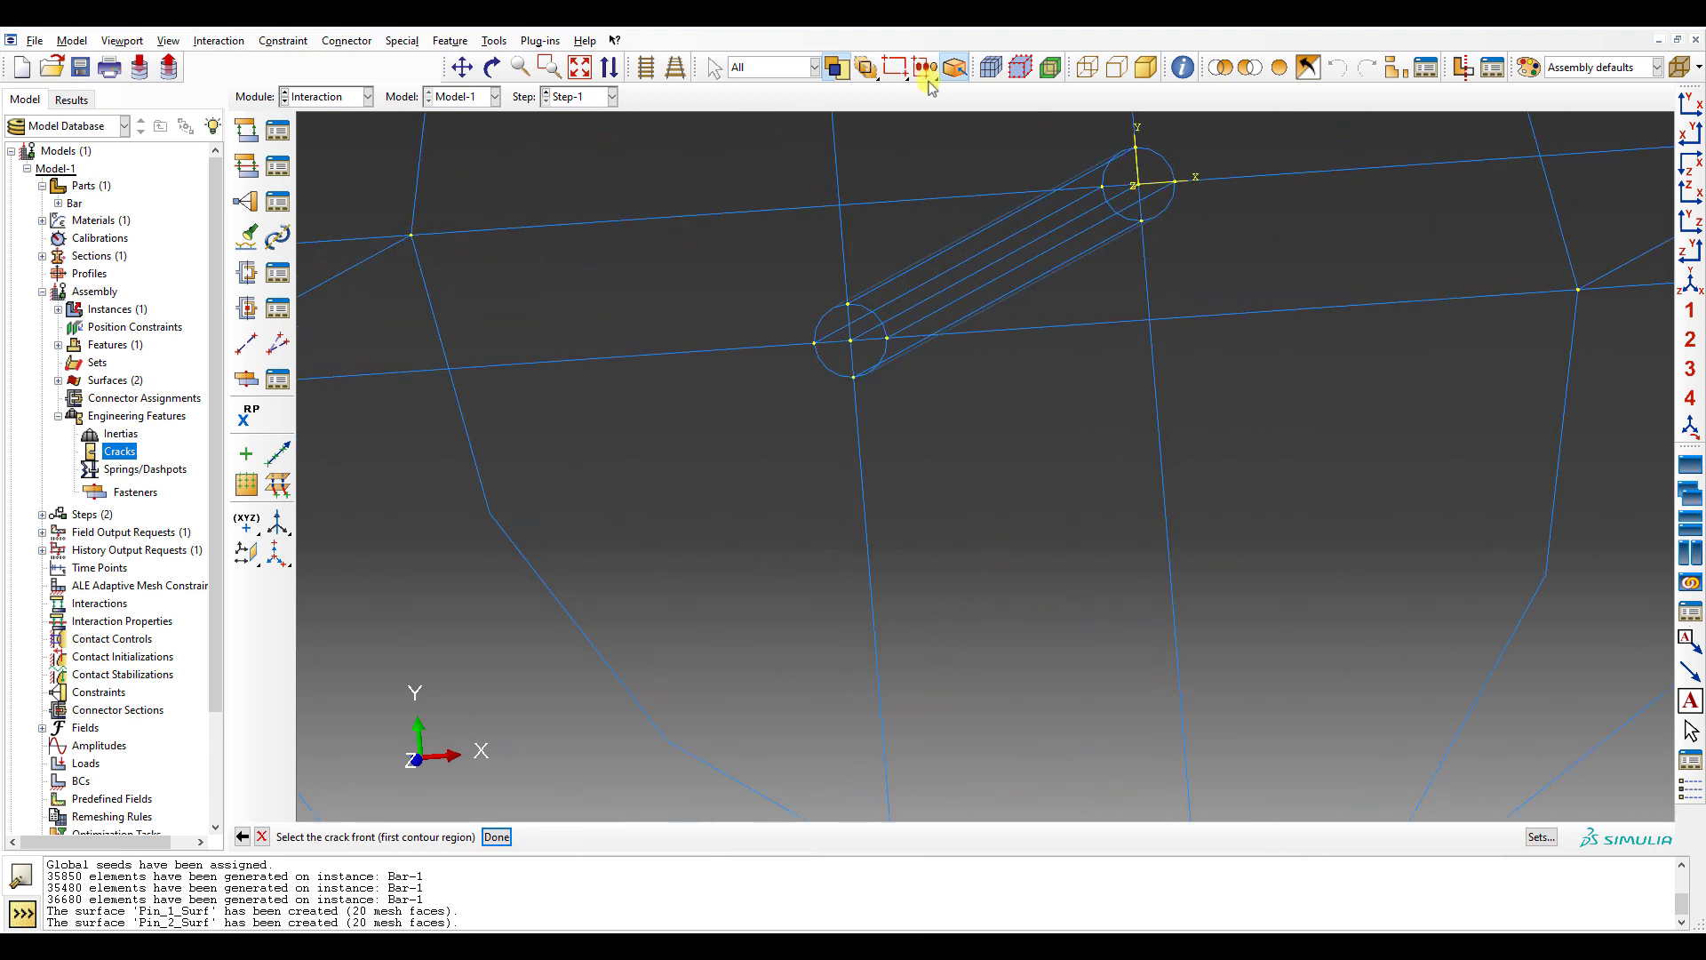
{"action": "left_click", "coordinate": [961, 334]}
{"action": "scroll", "coordinate": [962, 334], "scroll_direction": "down", "scroll_amount": 8}
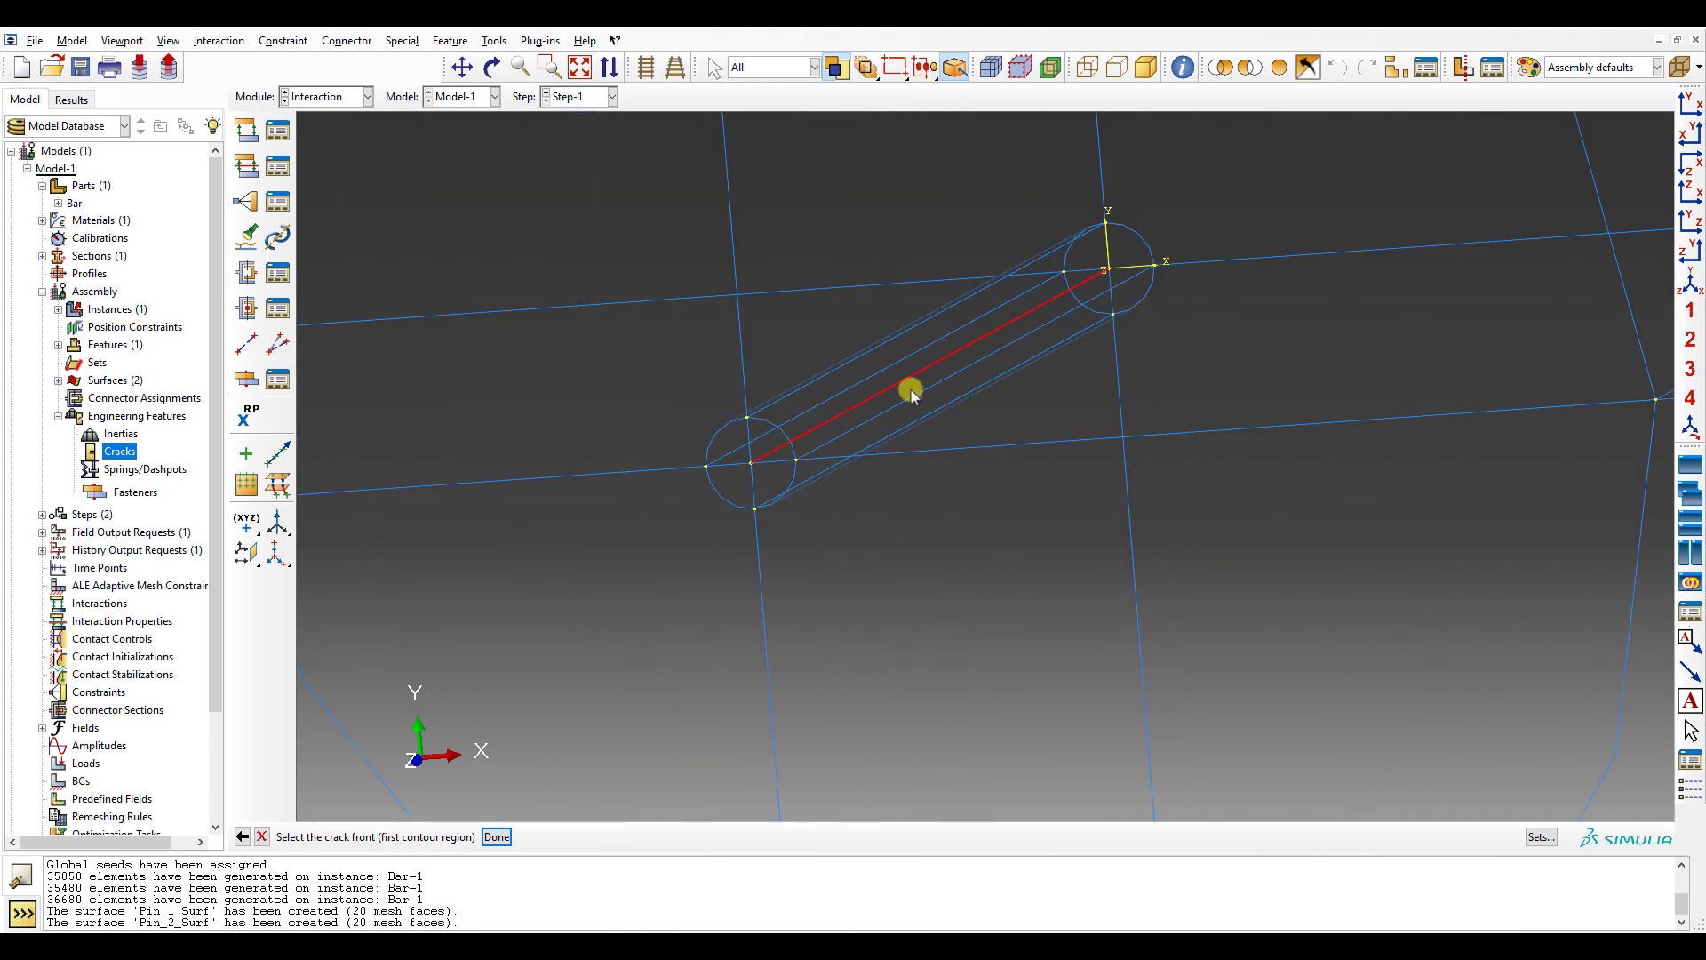
{"action": "left_click", "coordinate": [499, 837]}
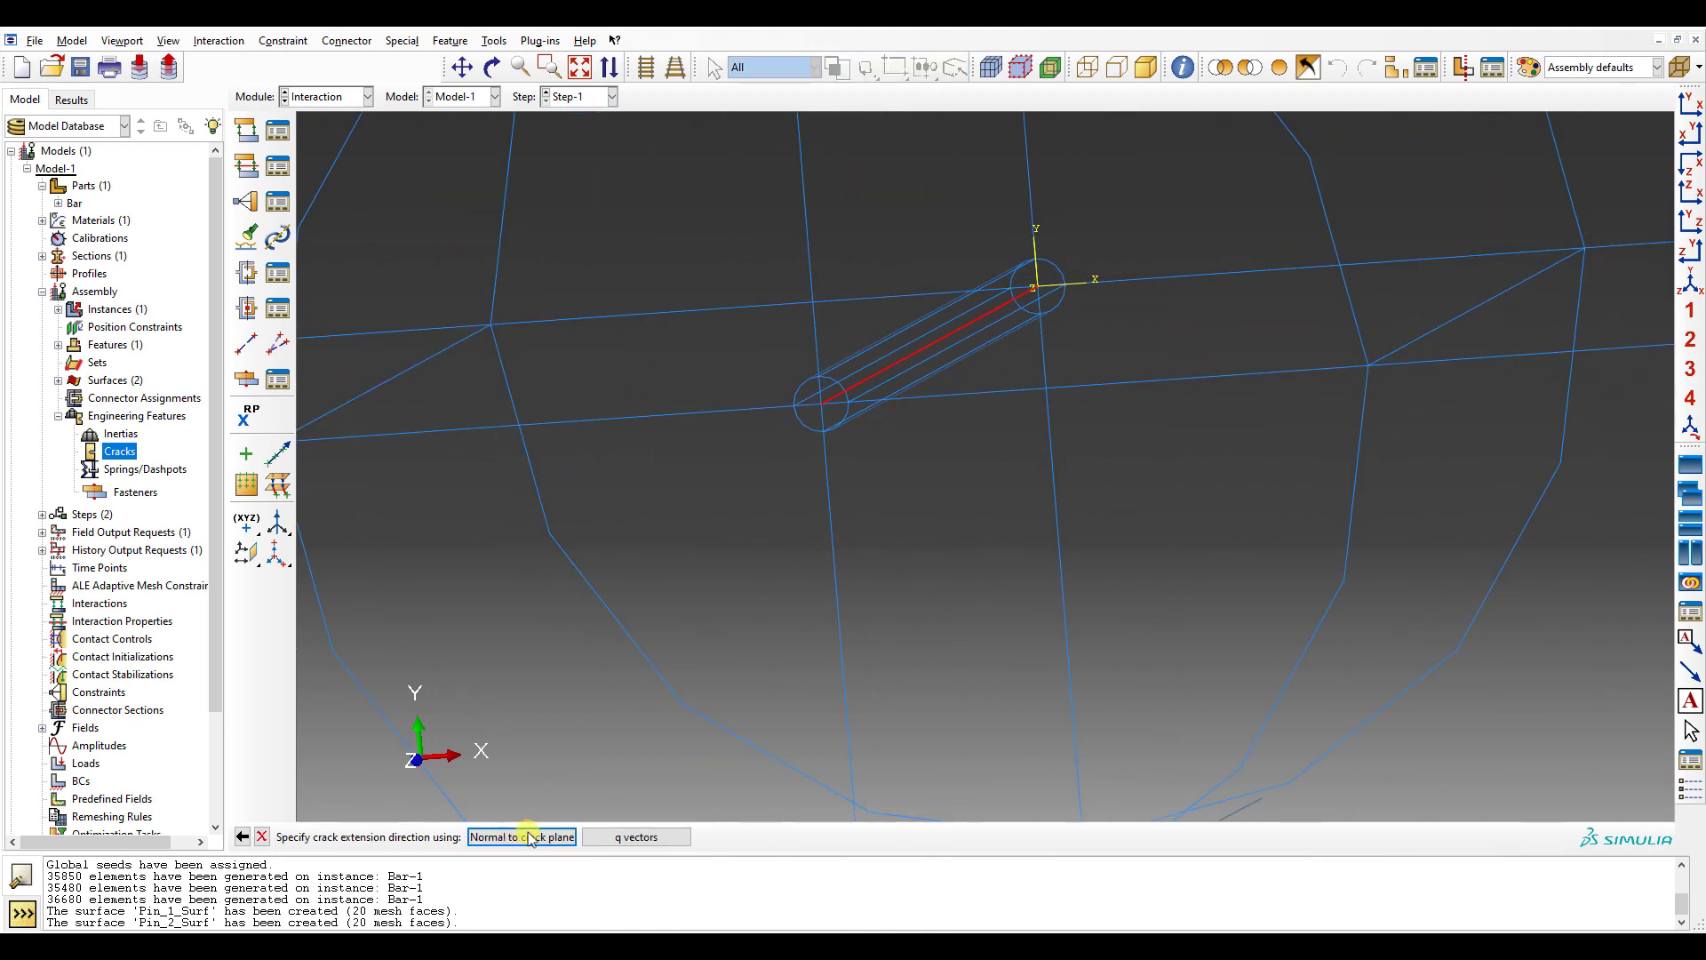
- Define the crack extension direction with a q vector starting at the origin and pointing along (0,1,0)
{"action": "left_click", "coordinate": [625, 836]}
{"action": "key", "text": "Return"}
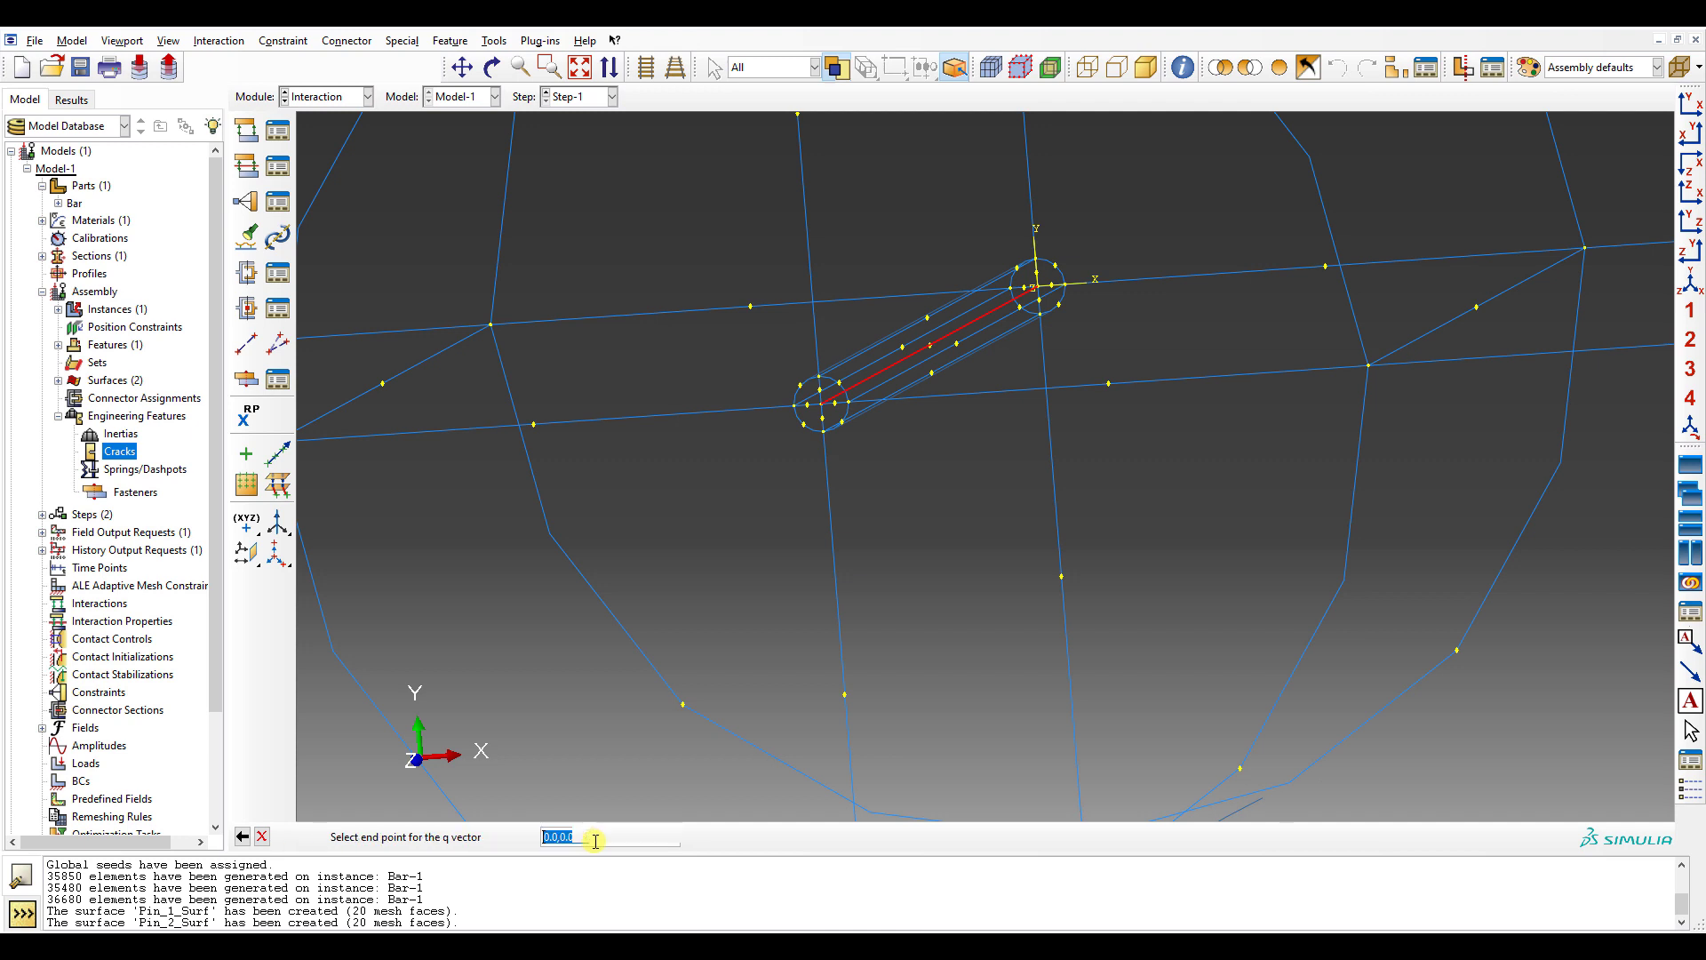
{"action": "left_click", "coordinate": [455, 836]}
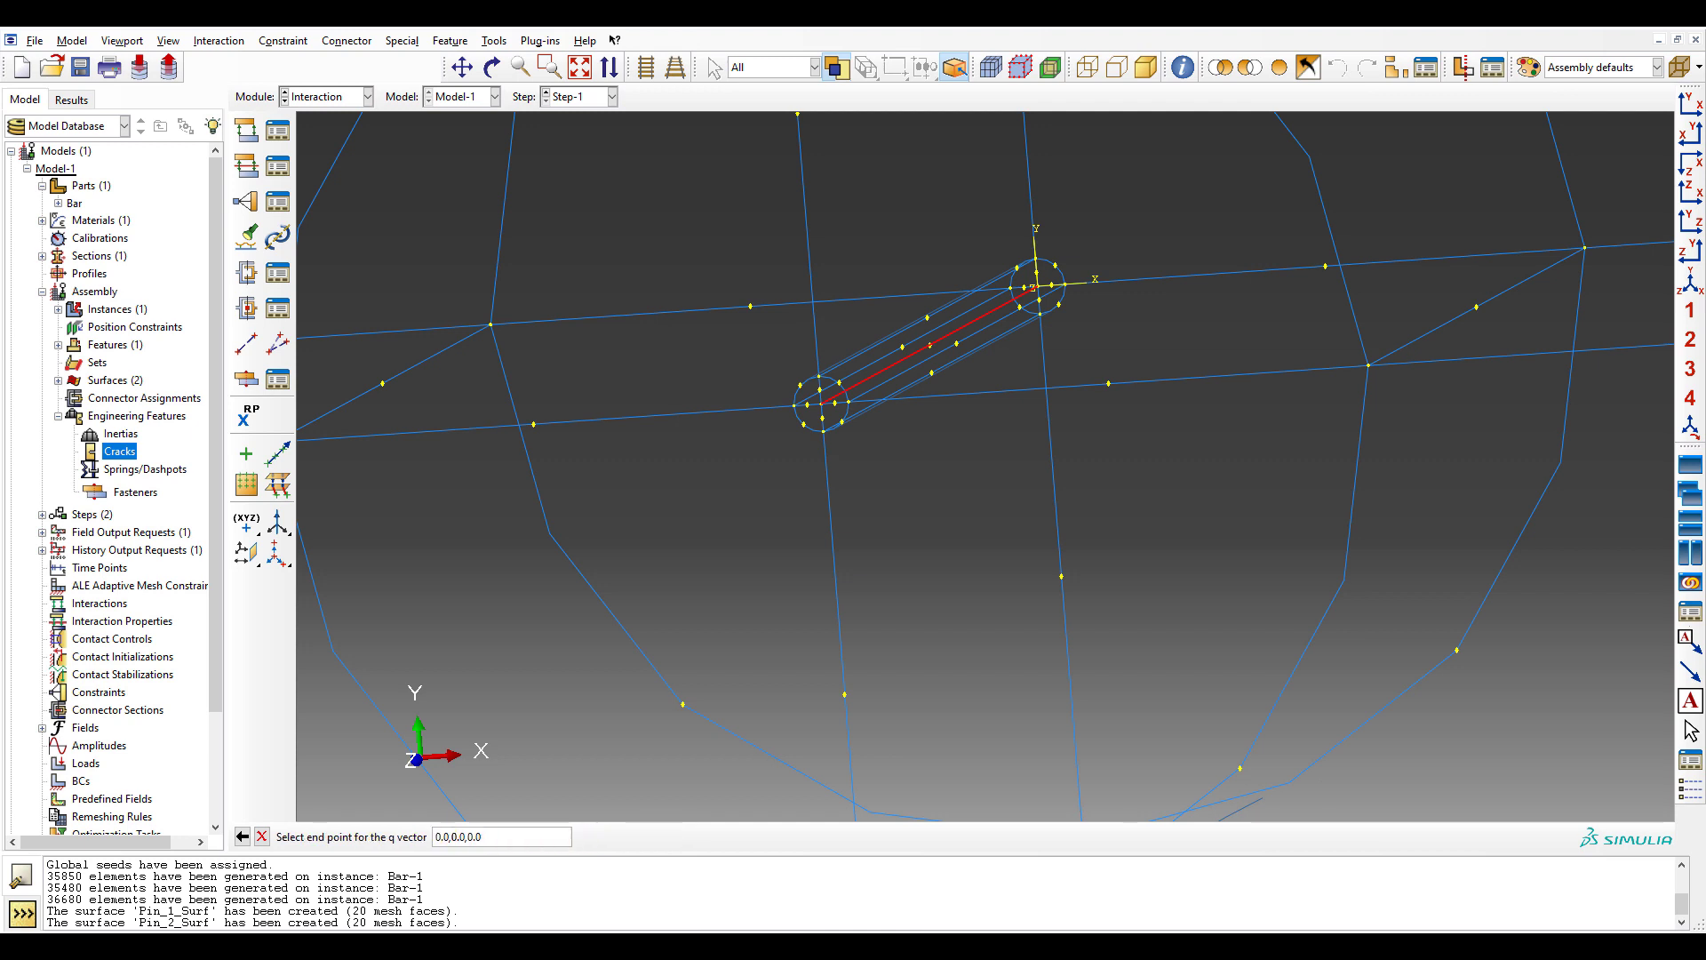
{"action": "key", "text": "Return"}
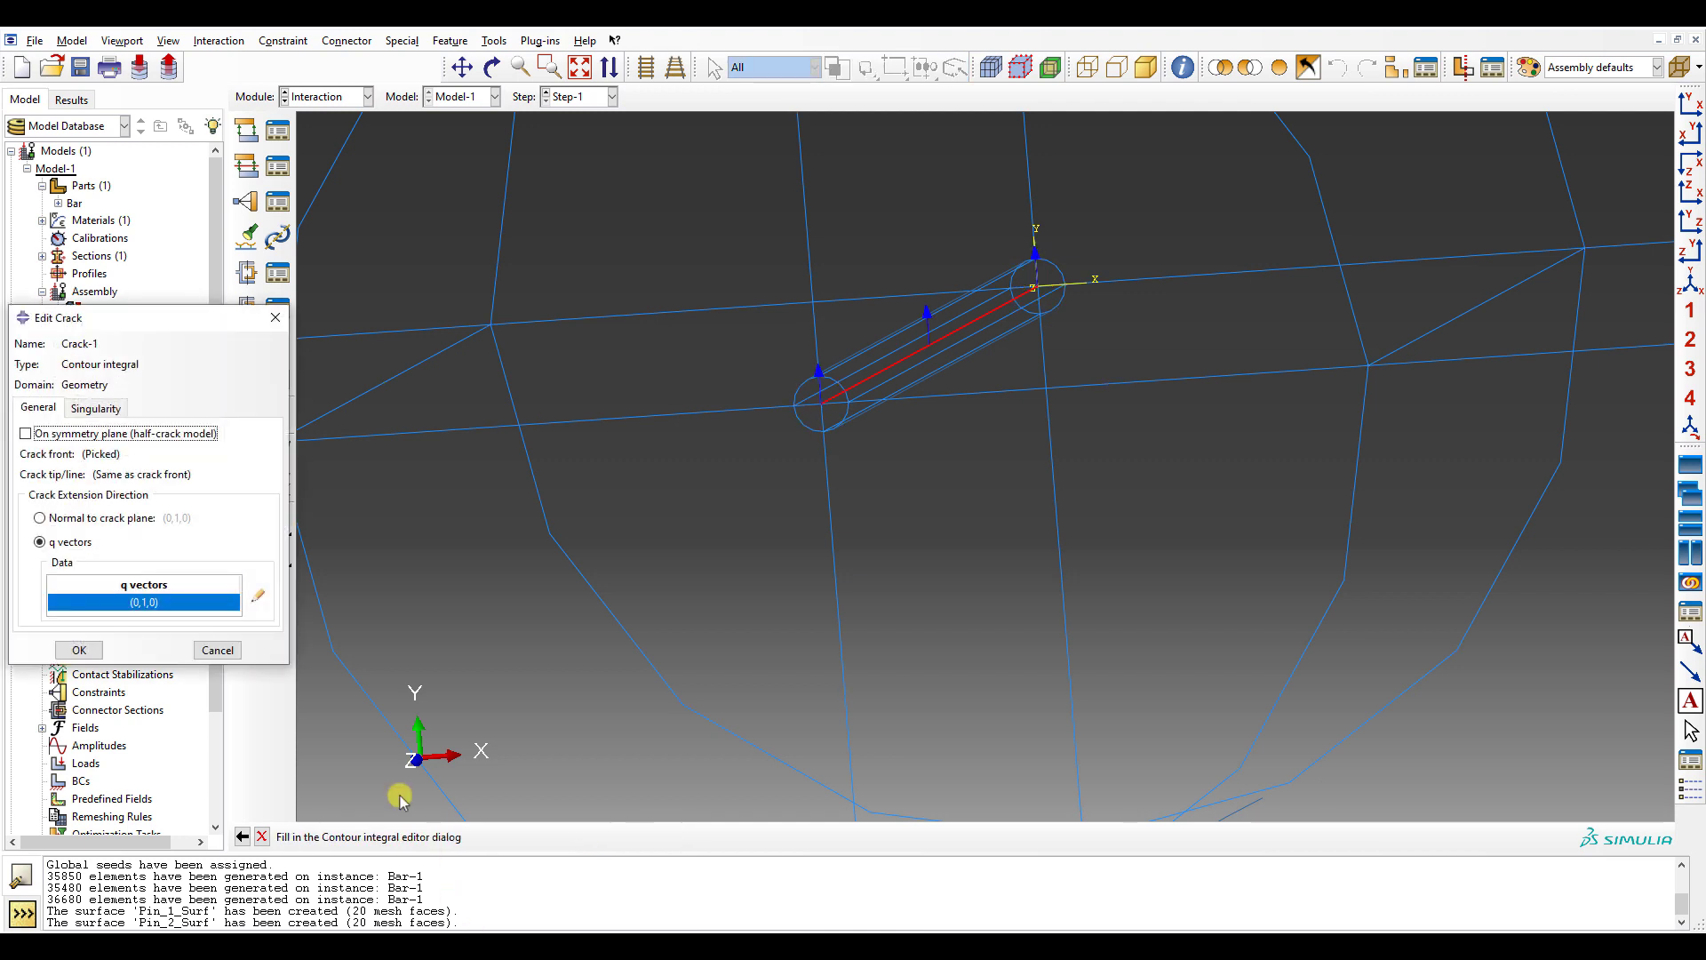
- Set the crack-tip singularity to collapsed element side, single node, and accept the crack definition
{"action": "left_click_drag", "start_coordinate": [152, 316], "coordinate": [874, 284]}
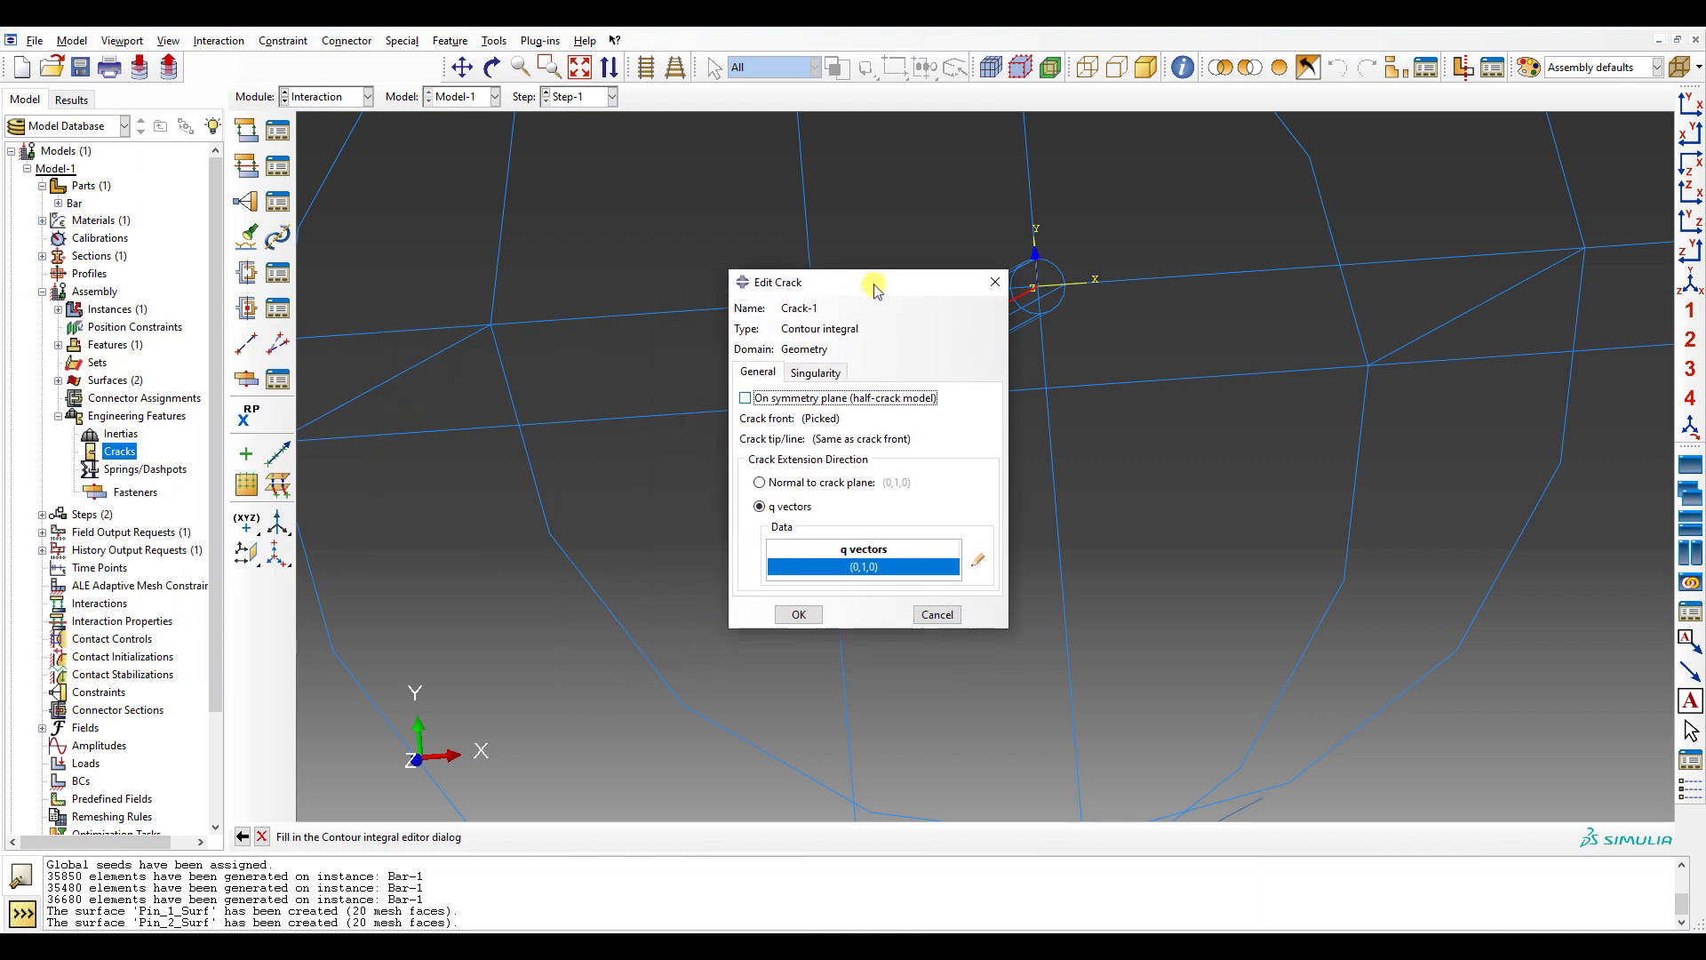
{"action": "left_click", "coordinate": [816, 374]}
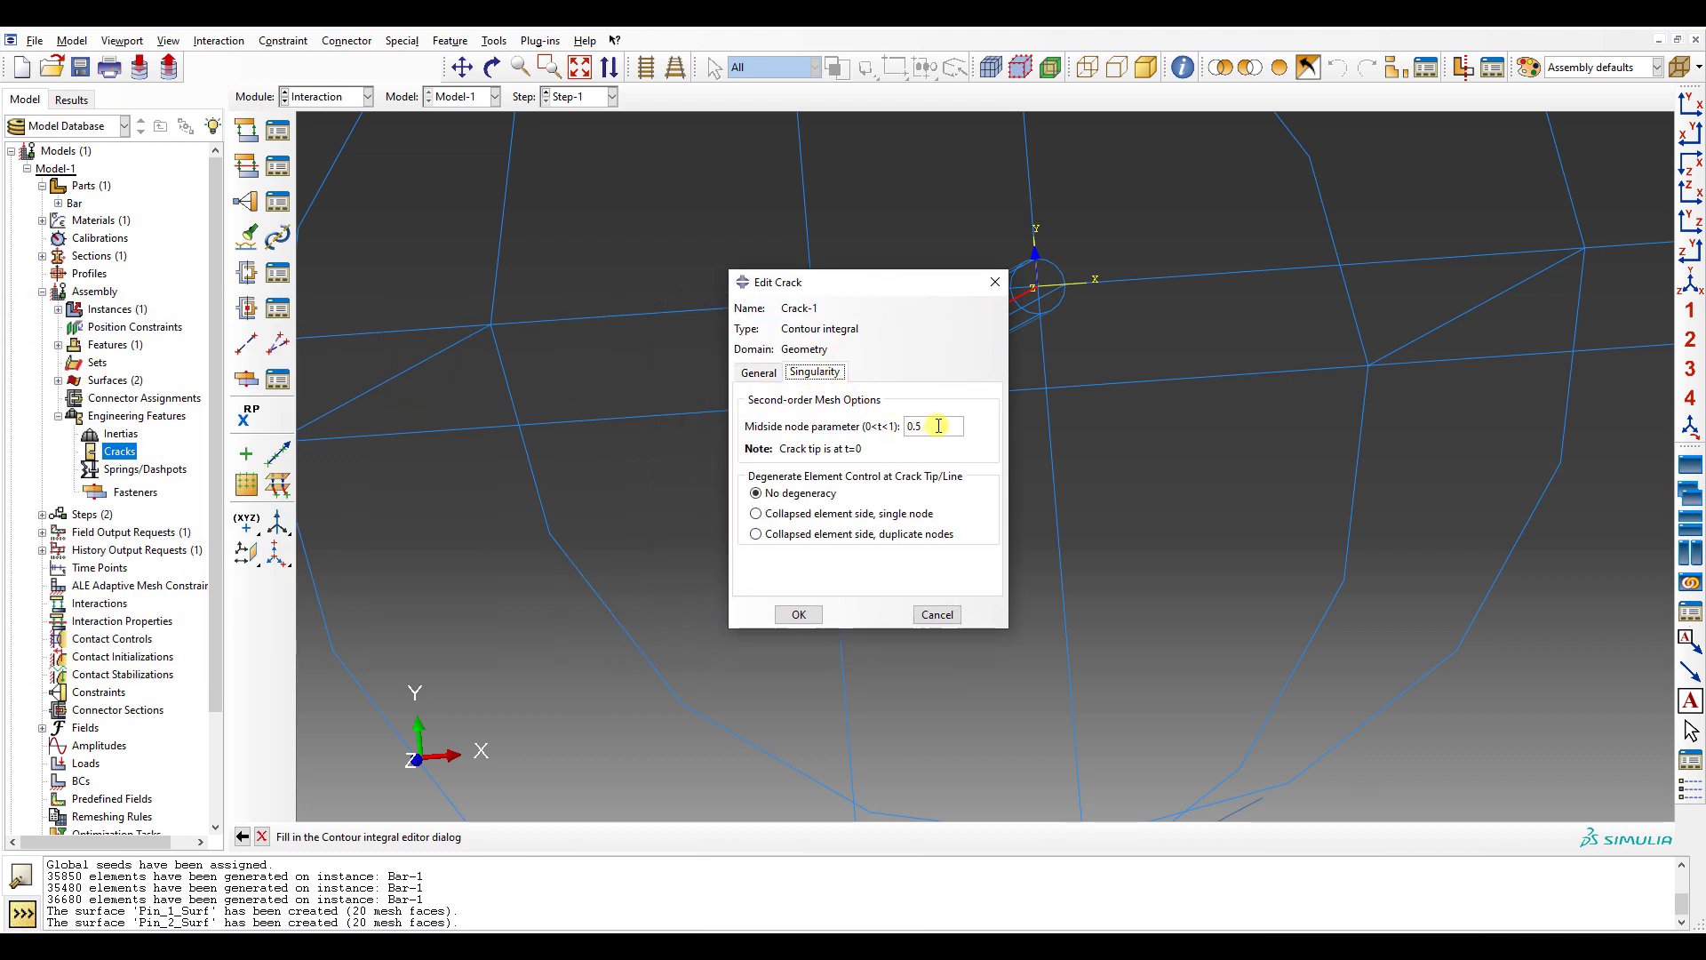
{"action": "left_click", "coordinate": [885, 513]}
{"action": "left_click", "coordinate": [798, 613]}
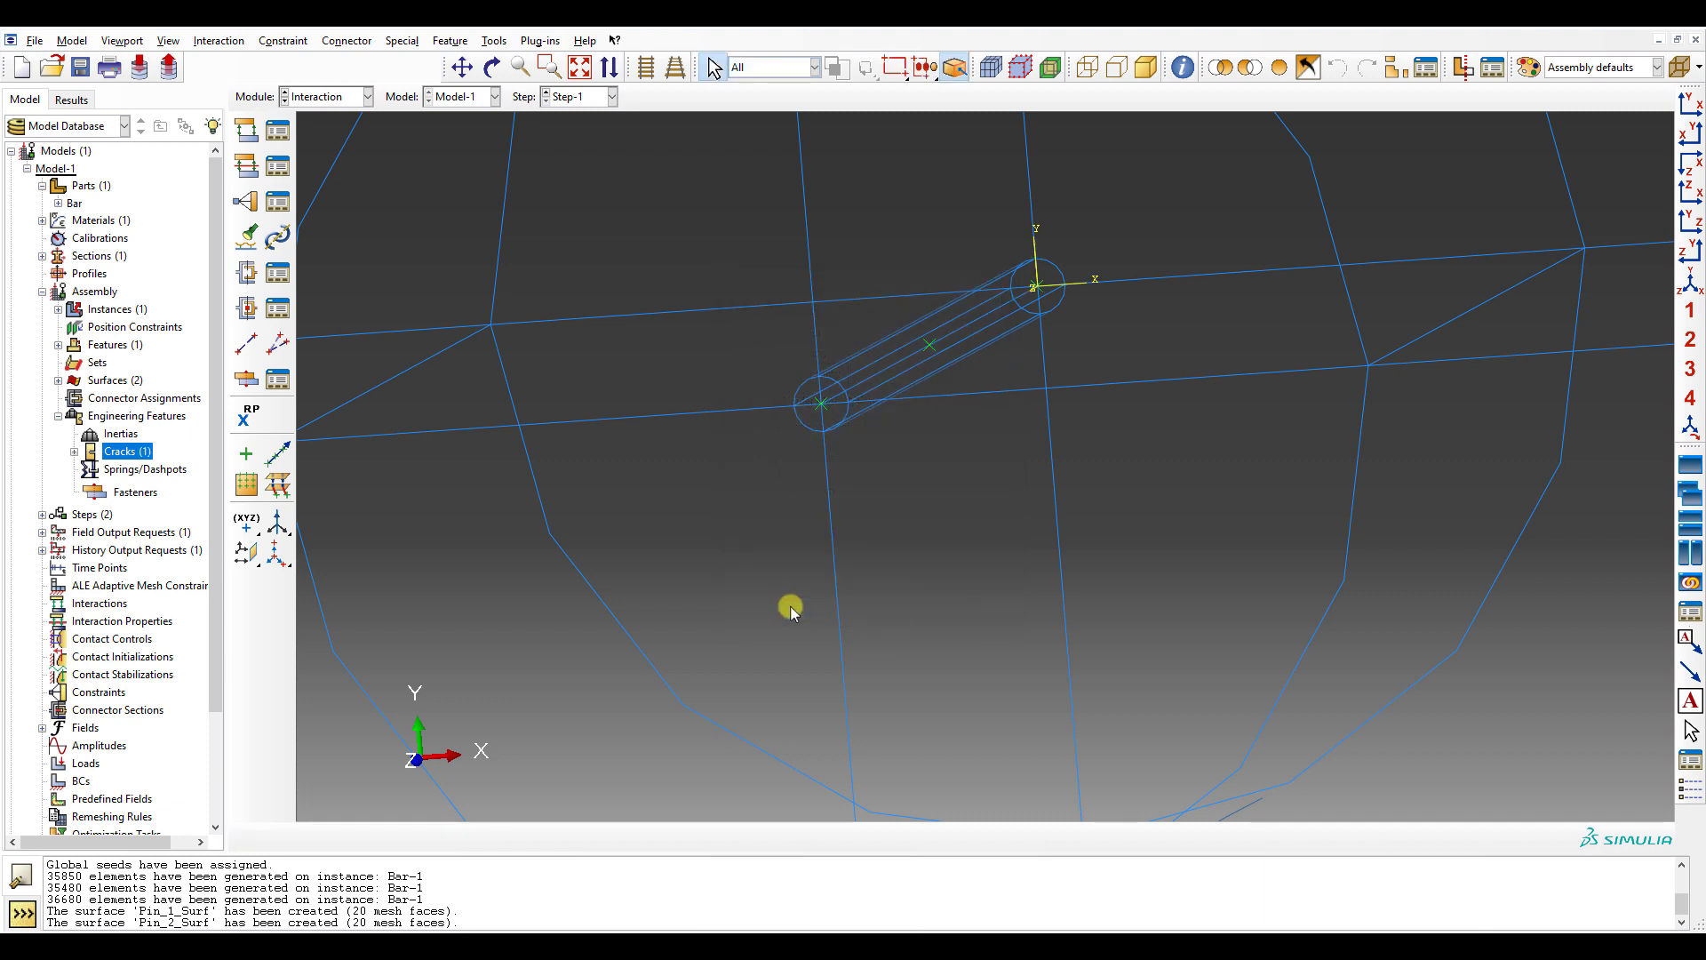
- Reopen the Crack-1 definition to review its settings, then close it
{"action": "left_click", "coordinate": [1685, 102]}
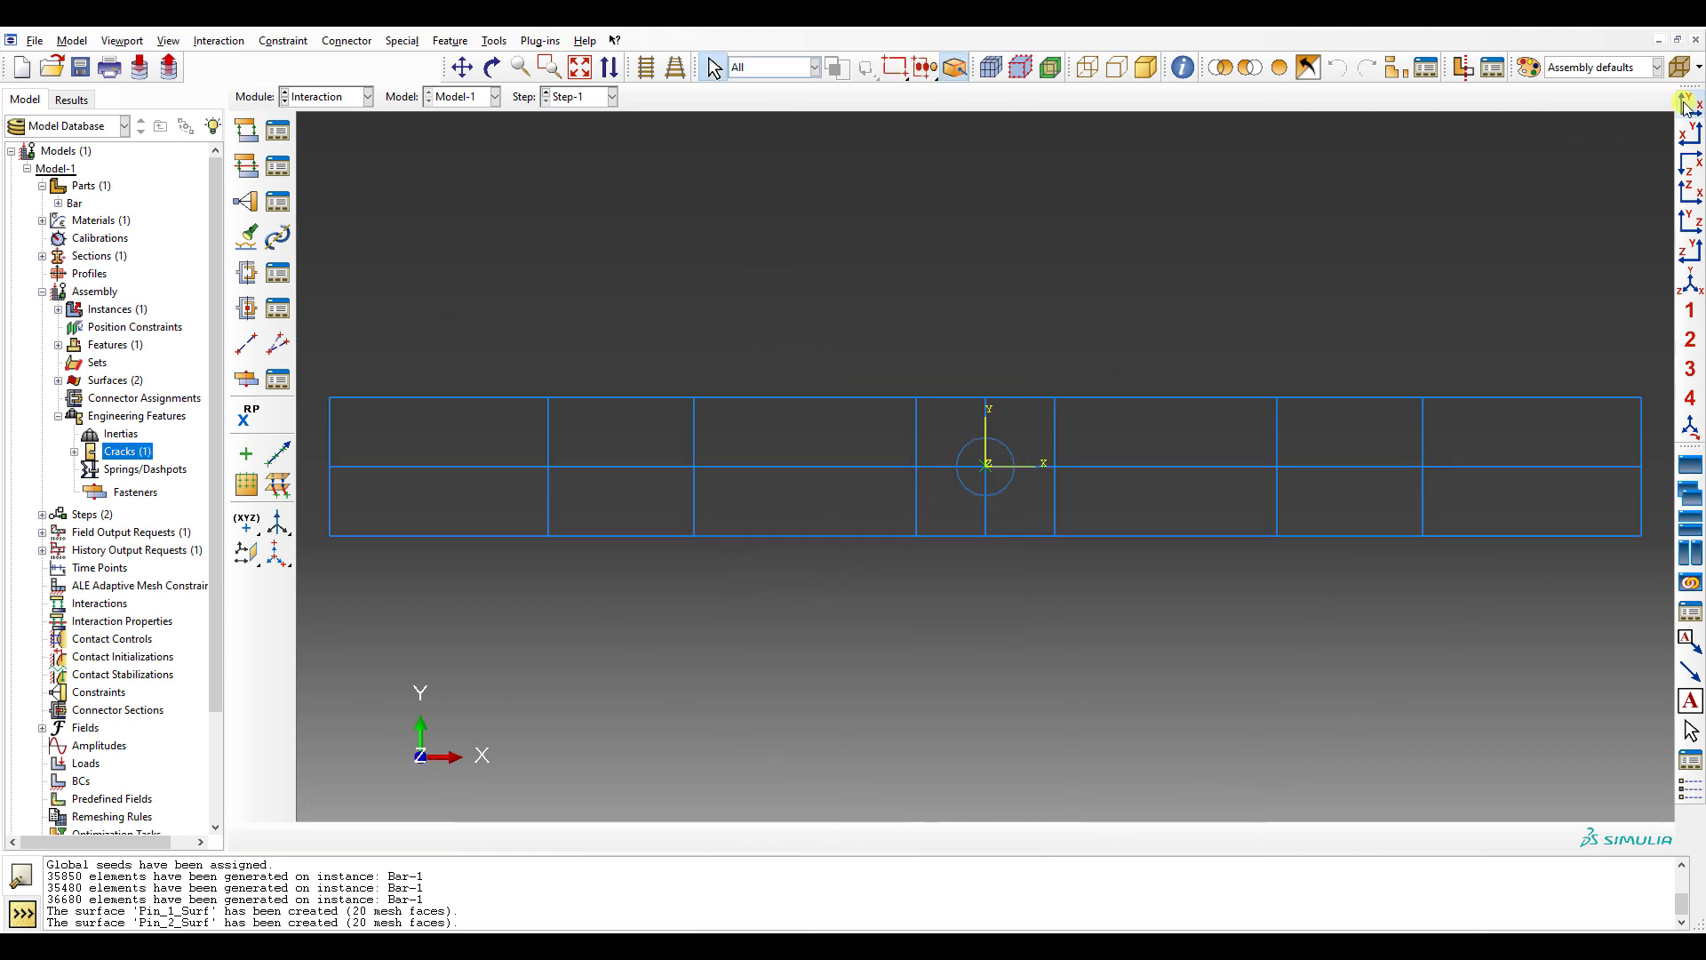
{"action": "left_click", "coordinate": [75, 451]}
{"action": "double_click", "coordinate": [121, 470]}
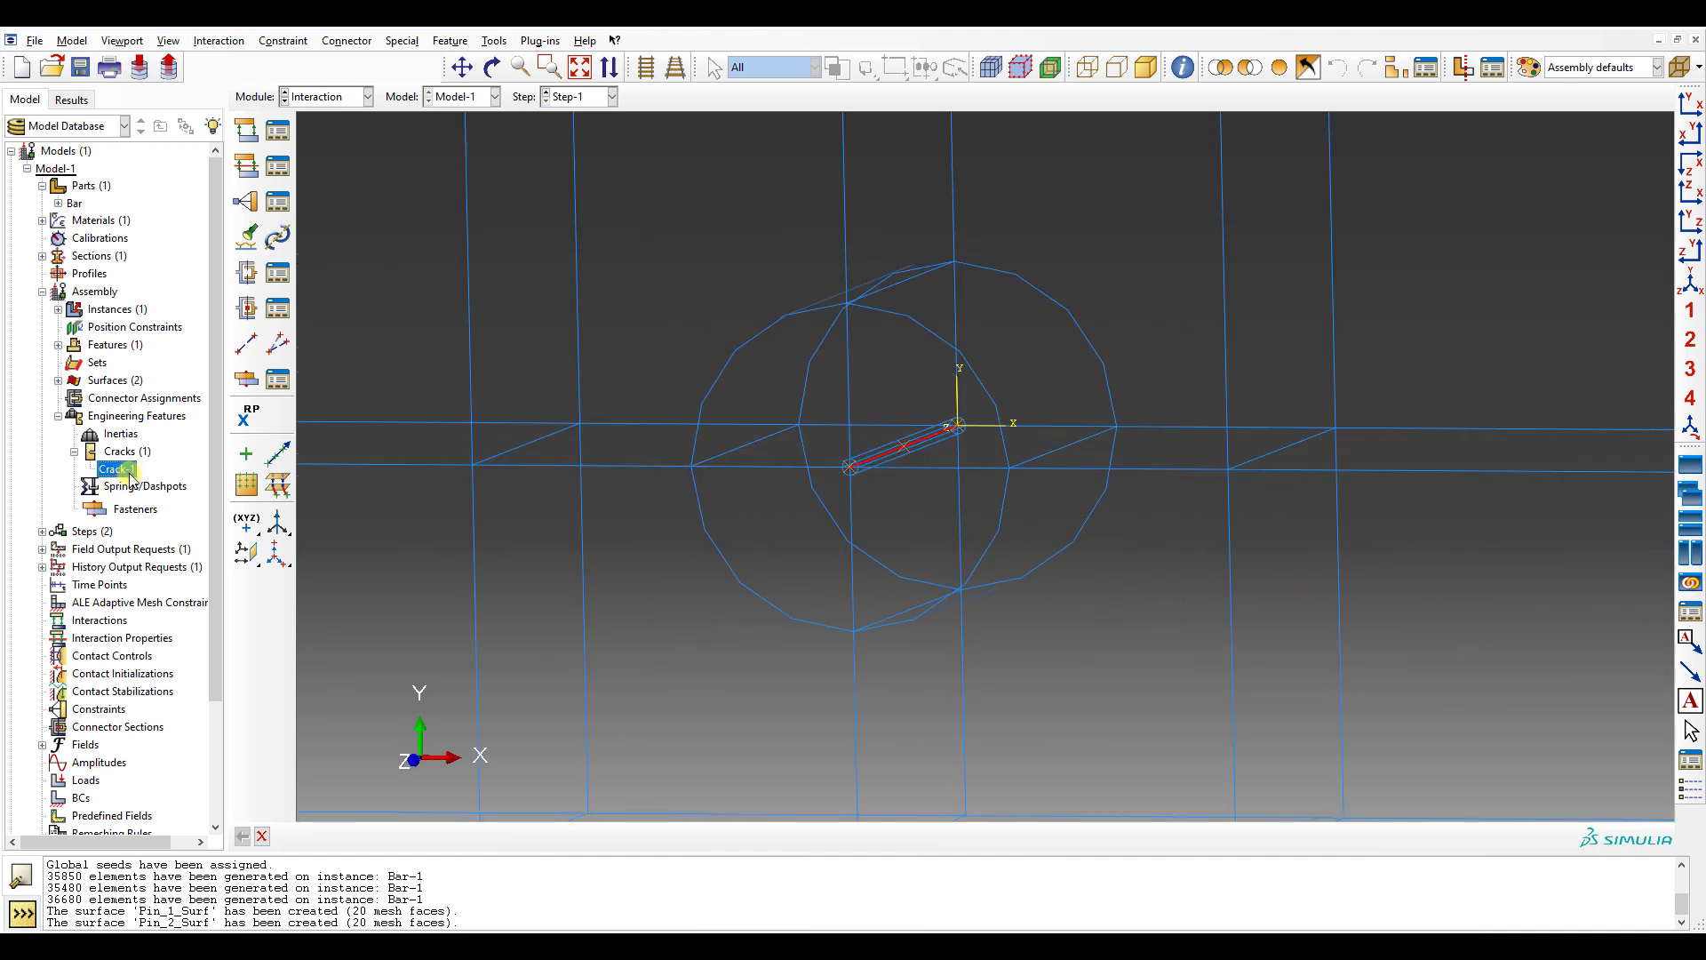
{"action": "left_click_drag", "start_coordinate": [867, 281], "coordinate": [1322, 282]}
{"action": "left_click", "coordinate": [1253, 626]}
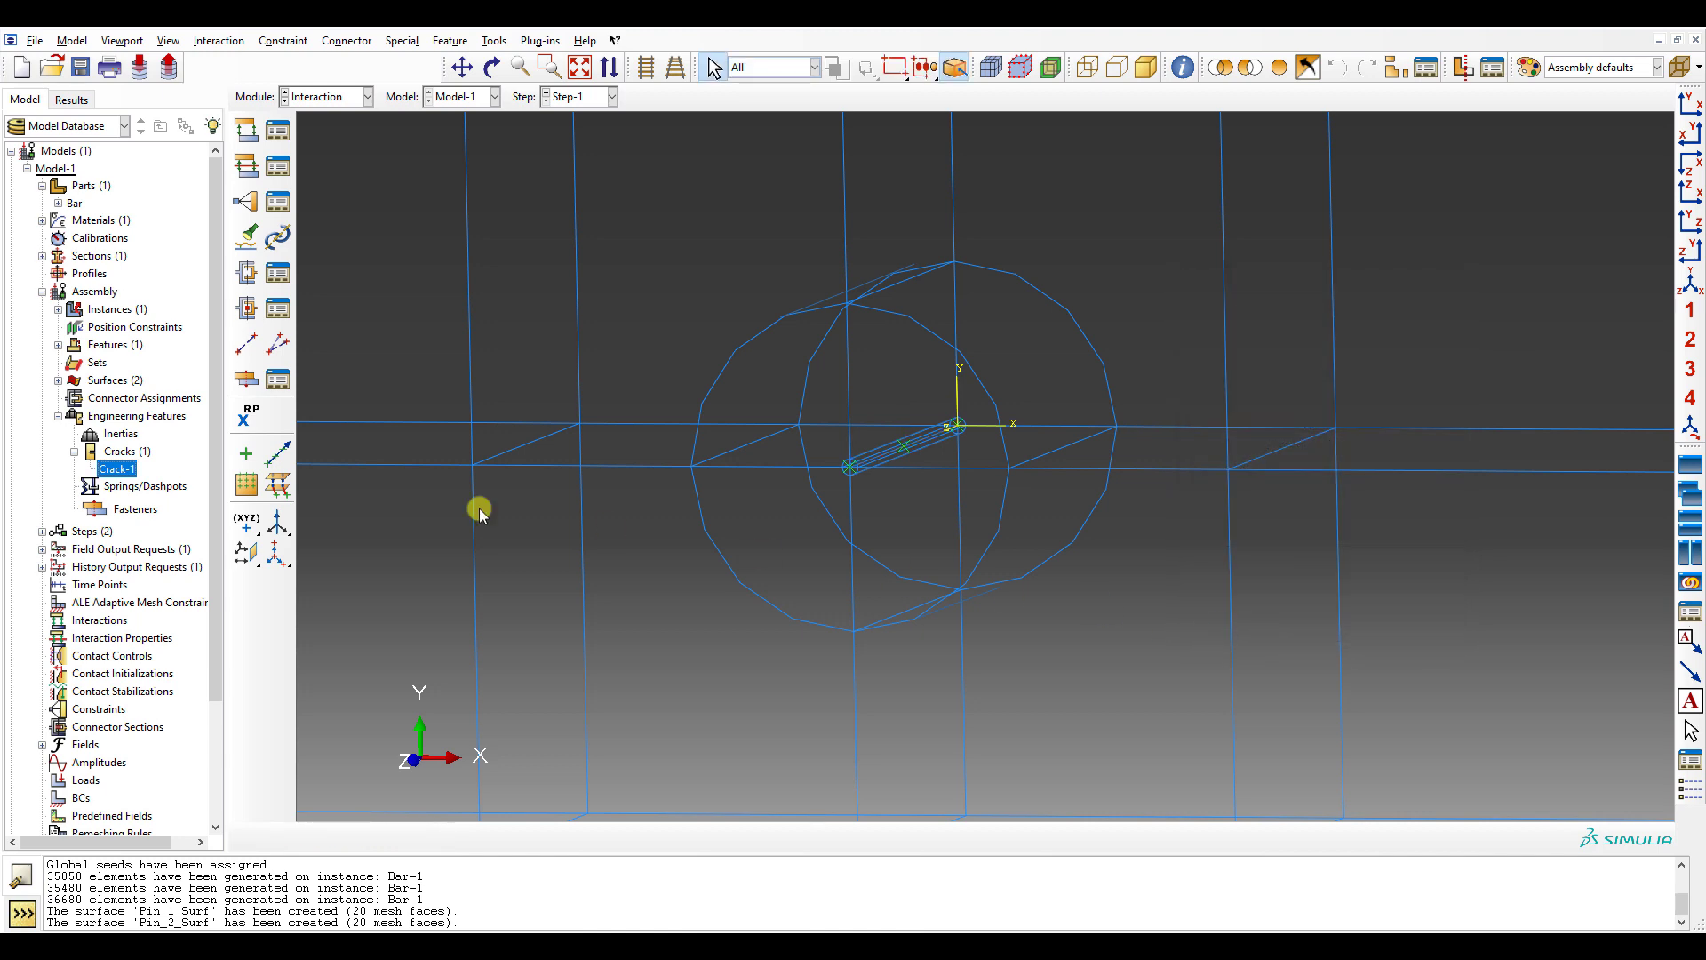
- Assign a seam to the vertical mid-plane faces running from the crack front down to the bar's bottom face
{"action": "right_click", "coordinate": [110, 456]}
{"action": "left_click", "coordinate": [160, 495]}
{"action": "scroll", "coordinate": [894, 462], "scroll_direction": "up", "scroll_amount": 5}
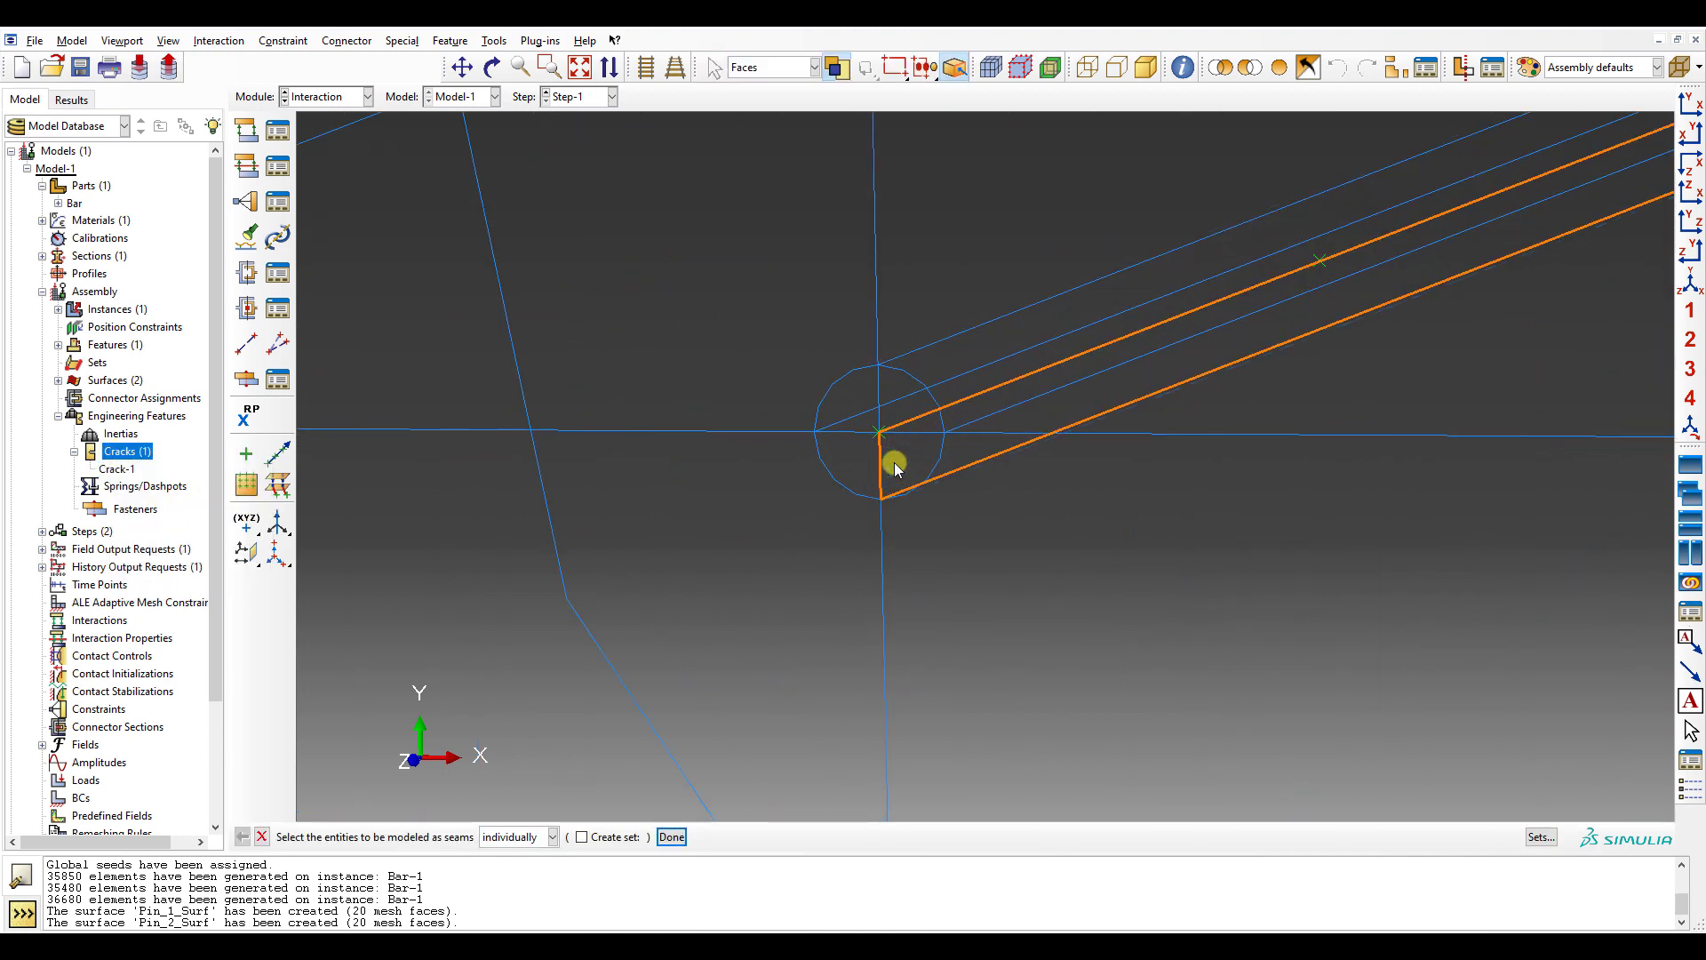
{"action": "left_click", "coordinate": [894, 462]}
{"action": "scroll", "coordinate": [915, 594], "scroll_direction": "down", "scroll_amount": 5}
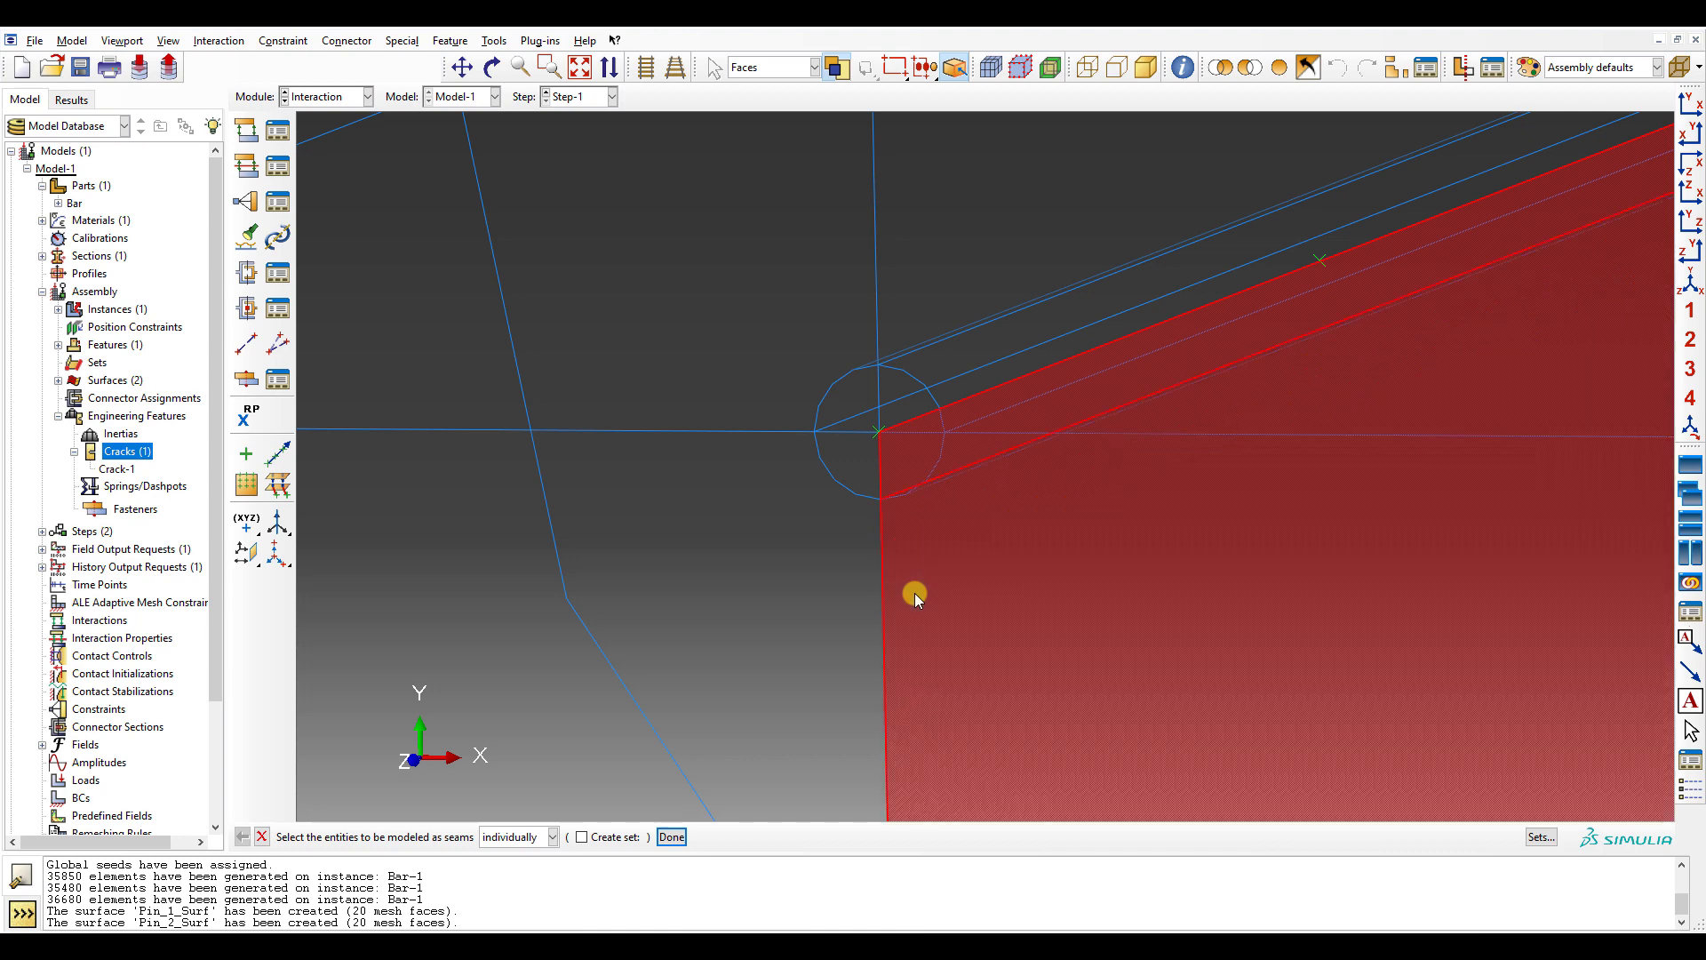
{"action": "scroll", "coordinate": [927, 565], "scroll_direction": "down", "scroll_amount": 2}
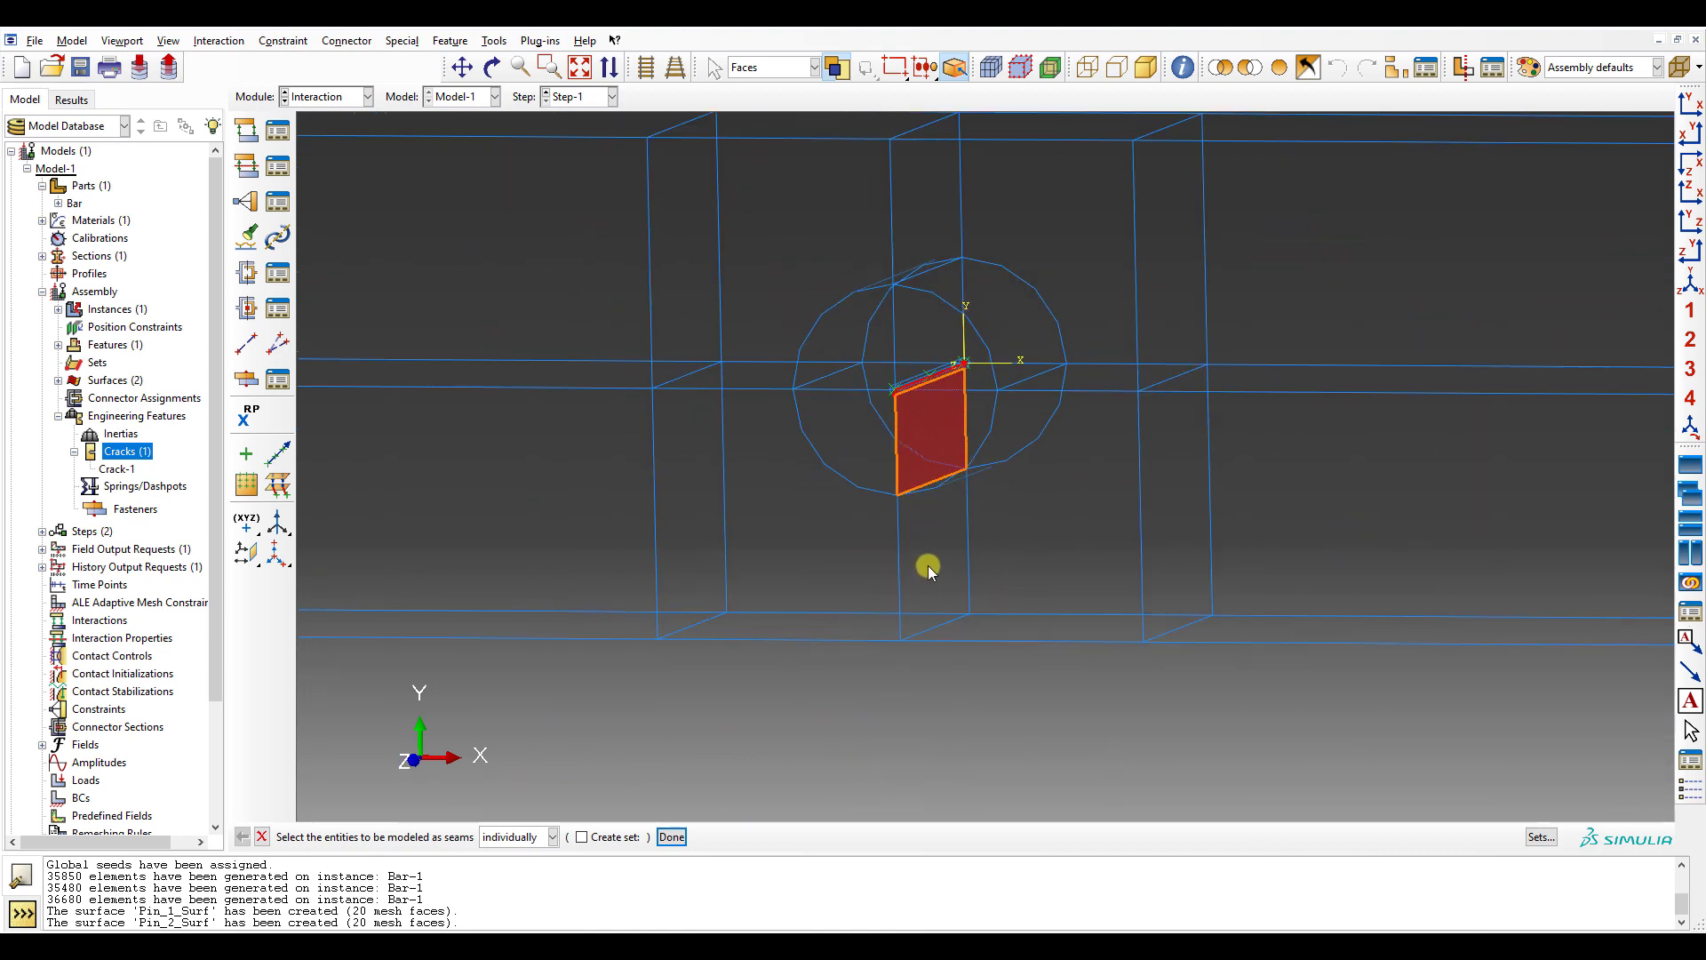
{"action": "left_click", "coordinate": [927, 564]}
{"action": "left_click", "coordinate": [672, 839]}
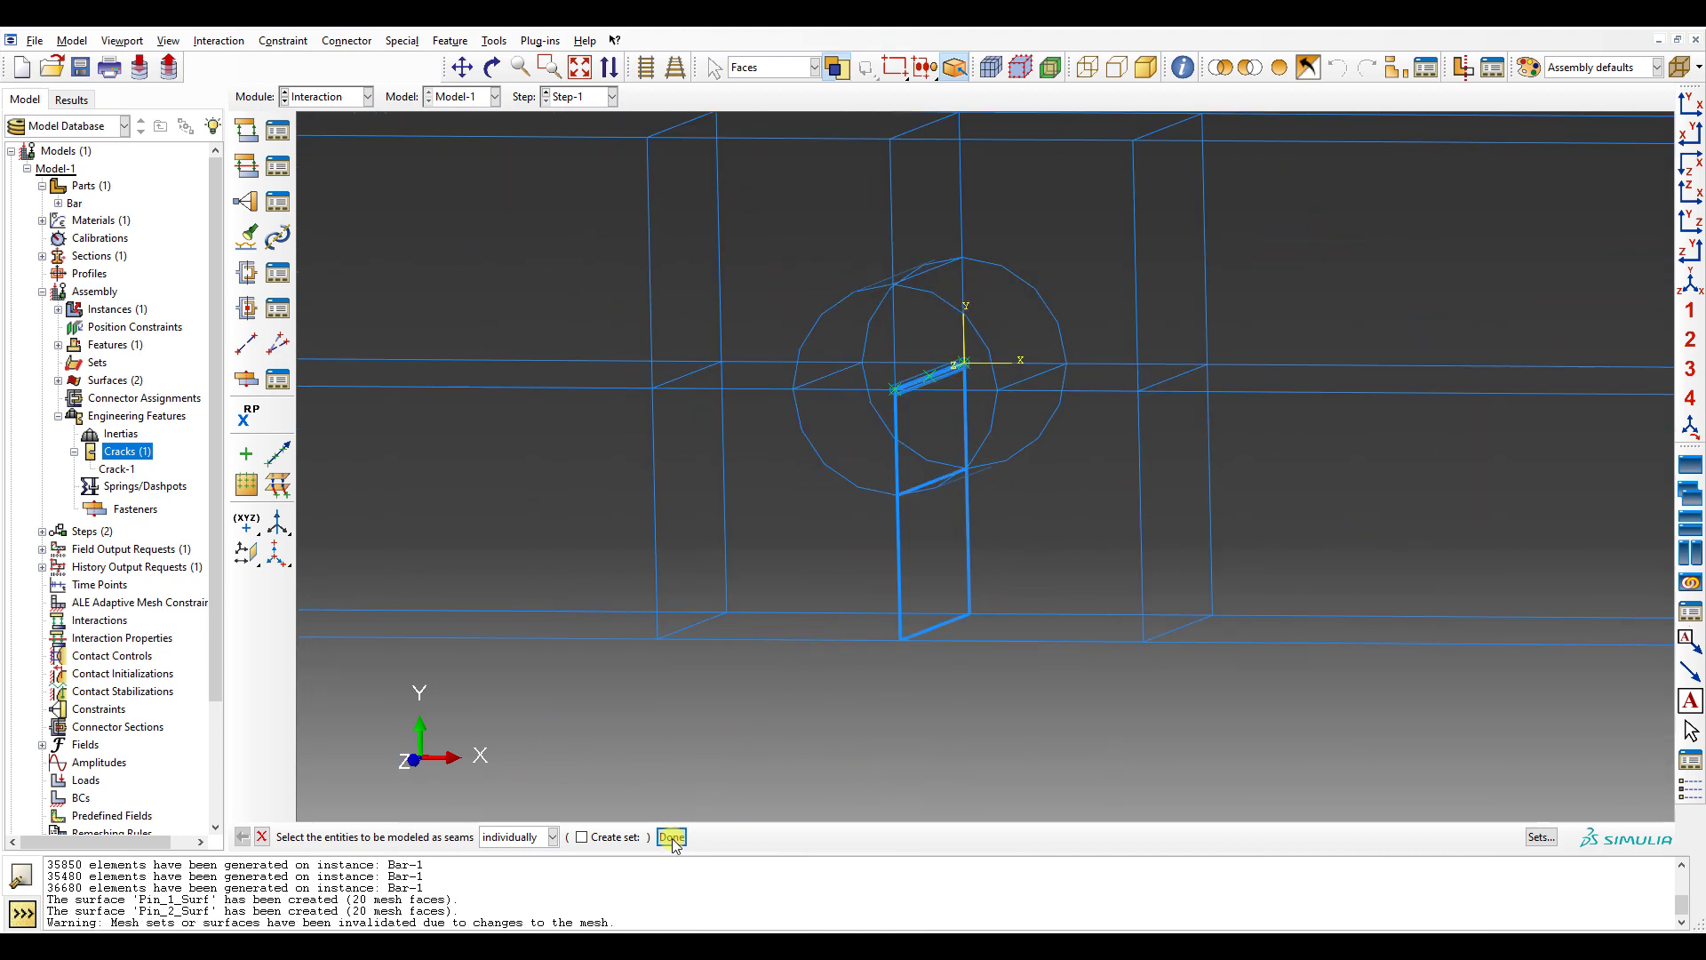
- Confirm the seam on the selected mid-plane faces, then display the bar shaded in the front XY view
{"action": "left_click_drag", "start_coordinate": [672, 838], "coordinate": [948, 689], "text": "ctrl+alt"}
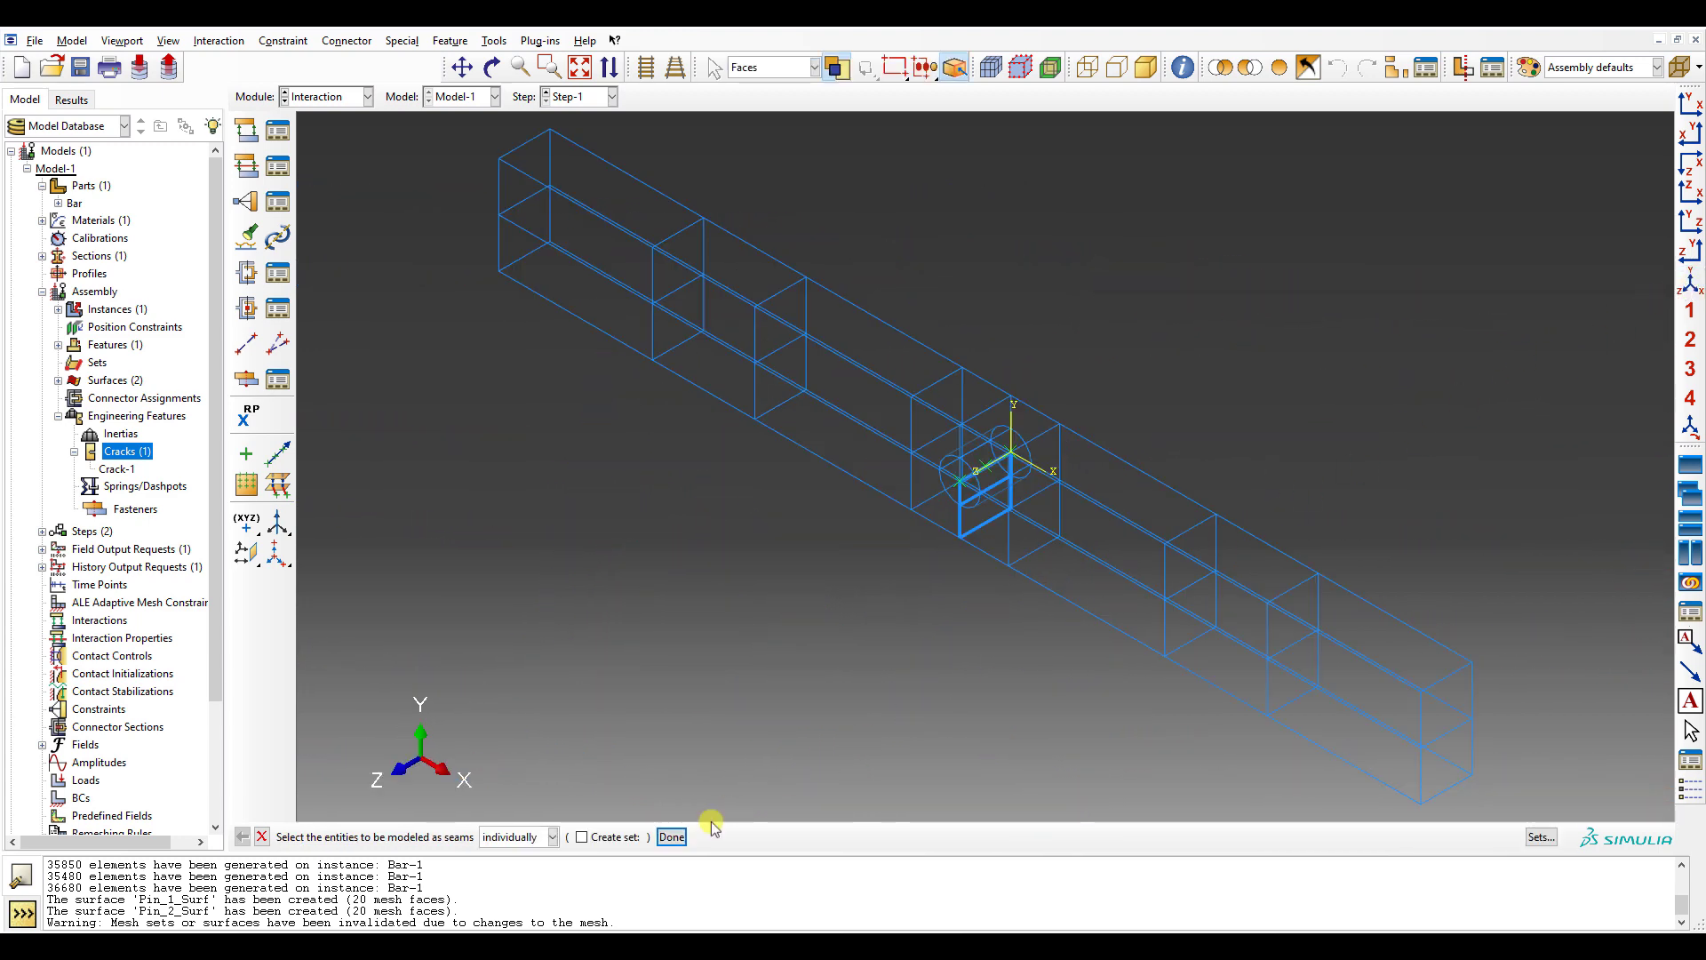
{"action": "left_click", "coordinate": [673, 837]}
{"action": "left_click", "coordinate": [1689, 105]}
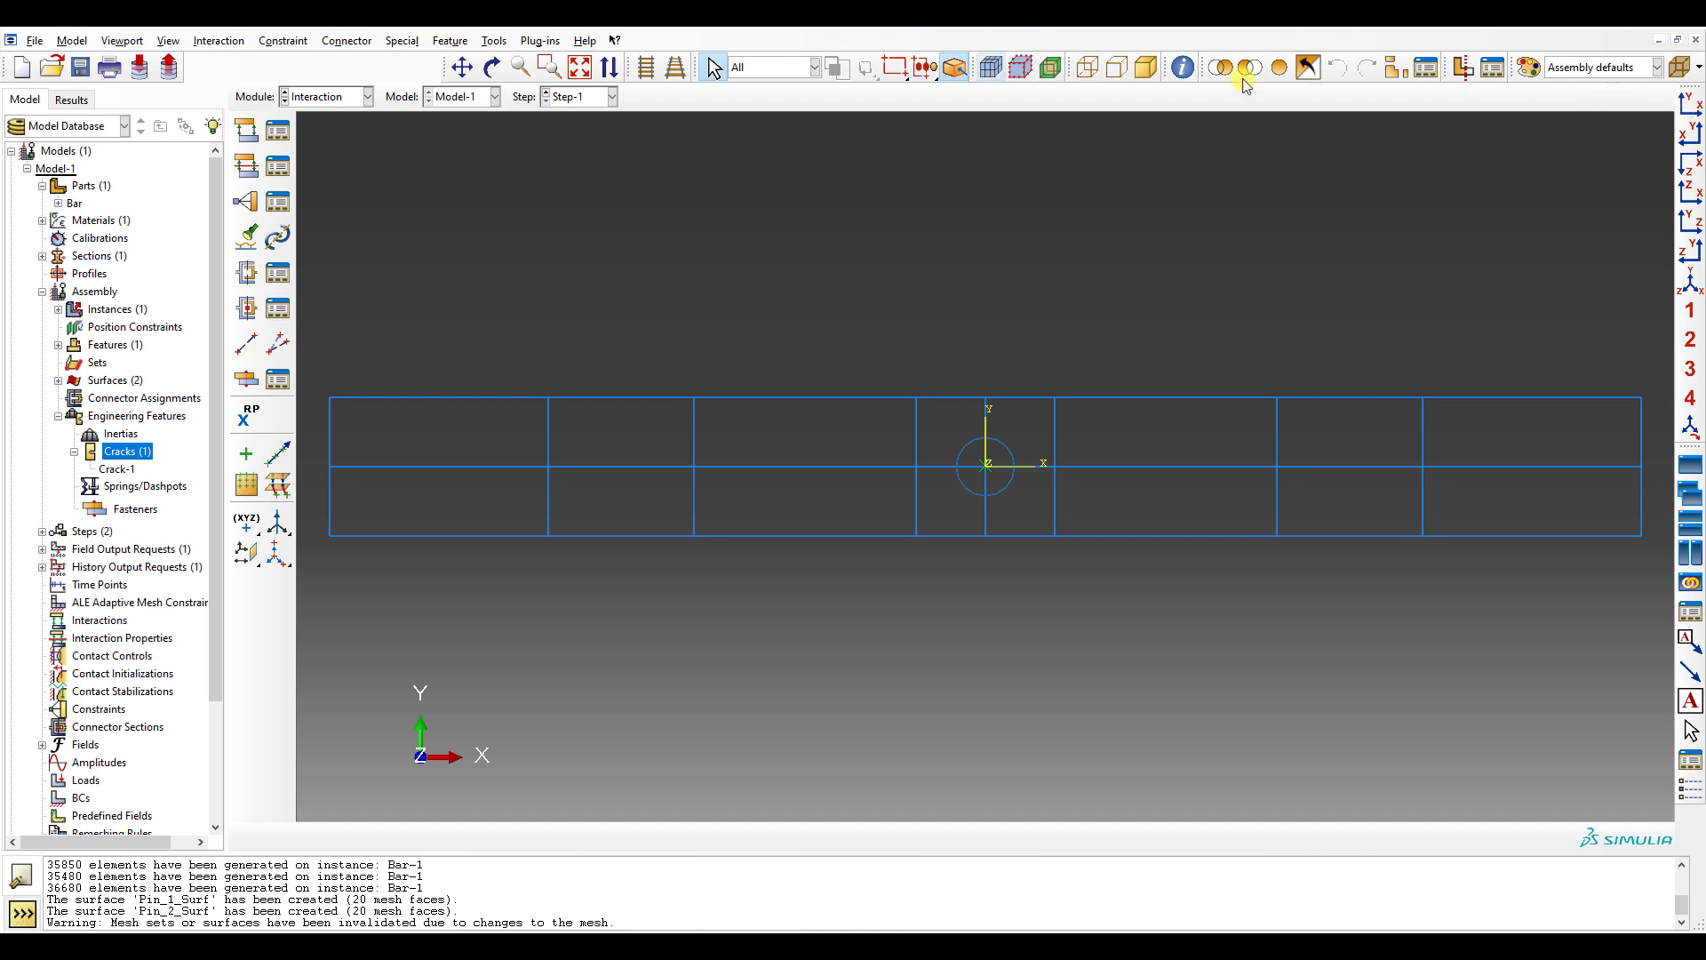
{"action": "left_click", "coordinate": [1146, 69]}
- Switch to the Mesh module and query the mesh nodes immediately around the crack tip
{"action": "left_click", "coordinate": [331, 98]}
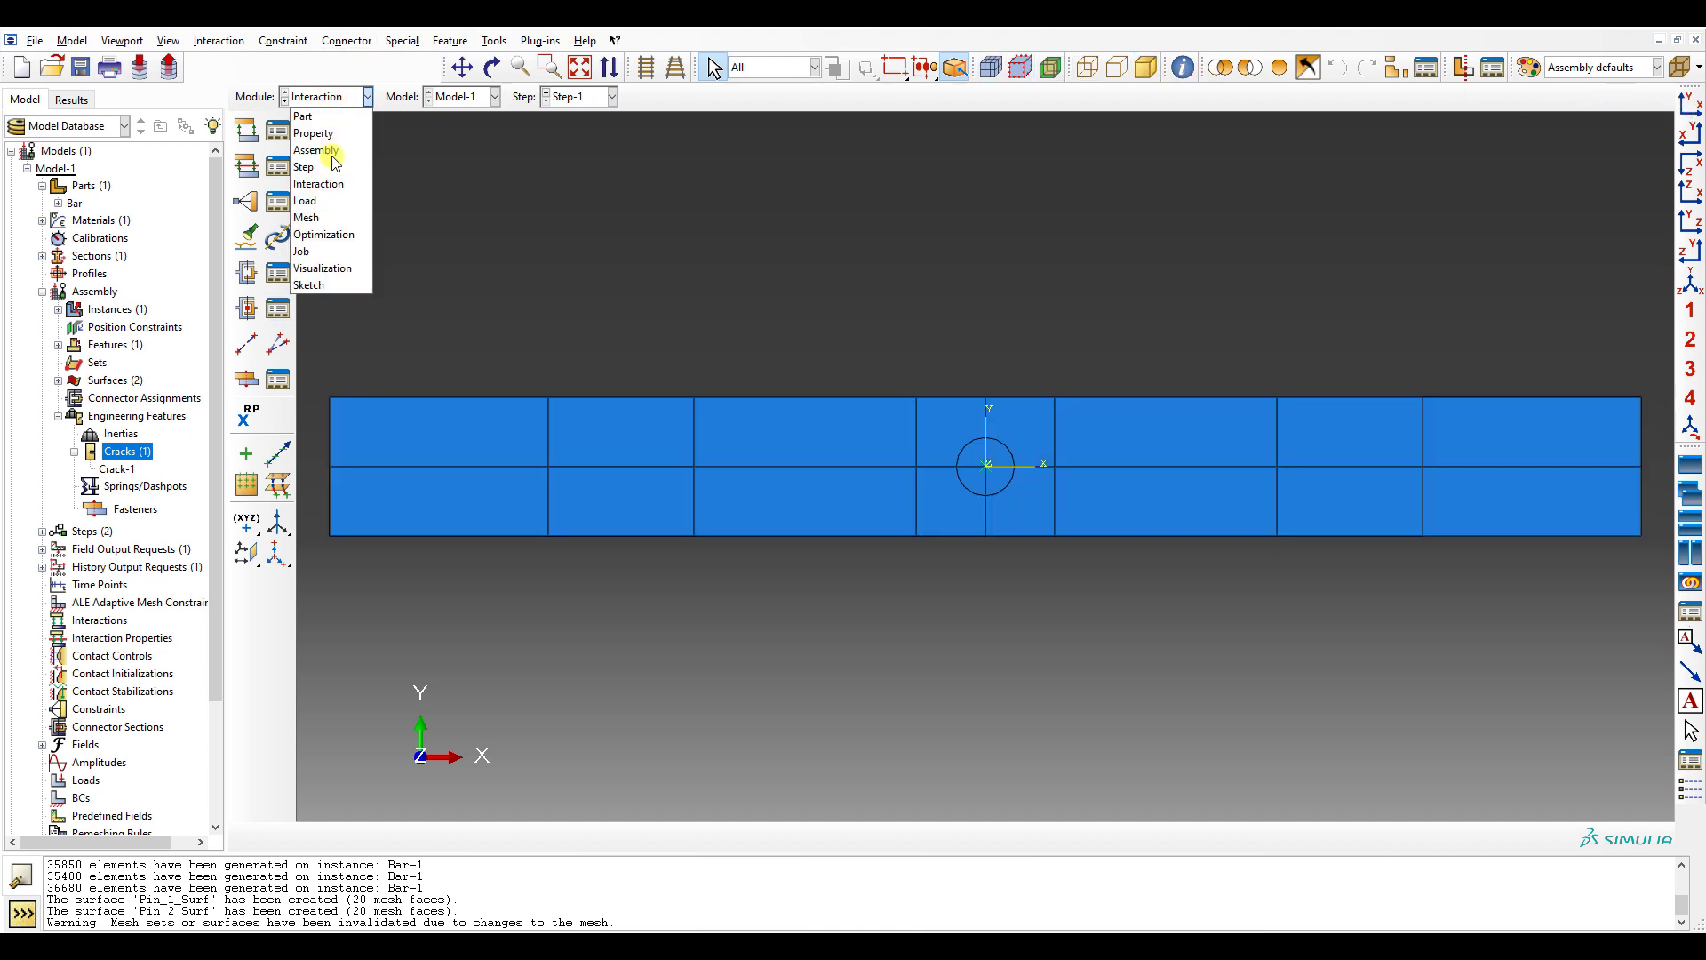
{"action": "left_click", "coordinate": [335, 217]}
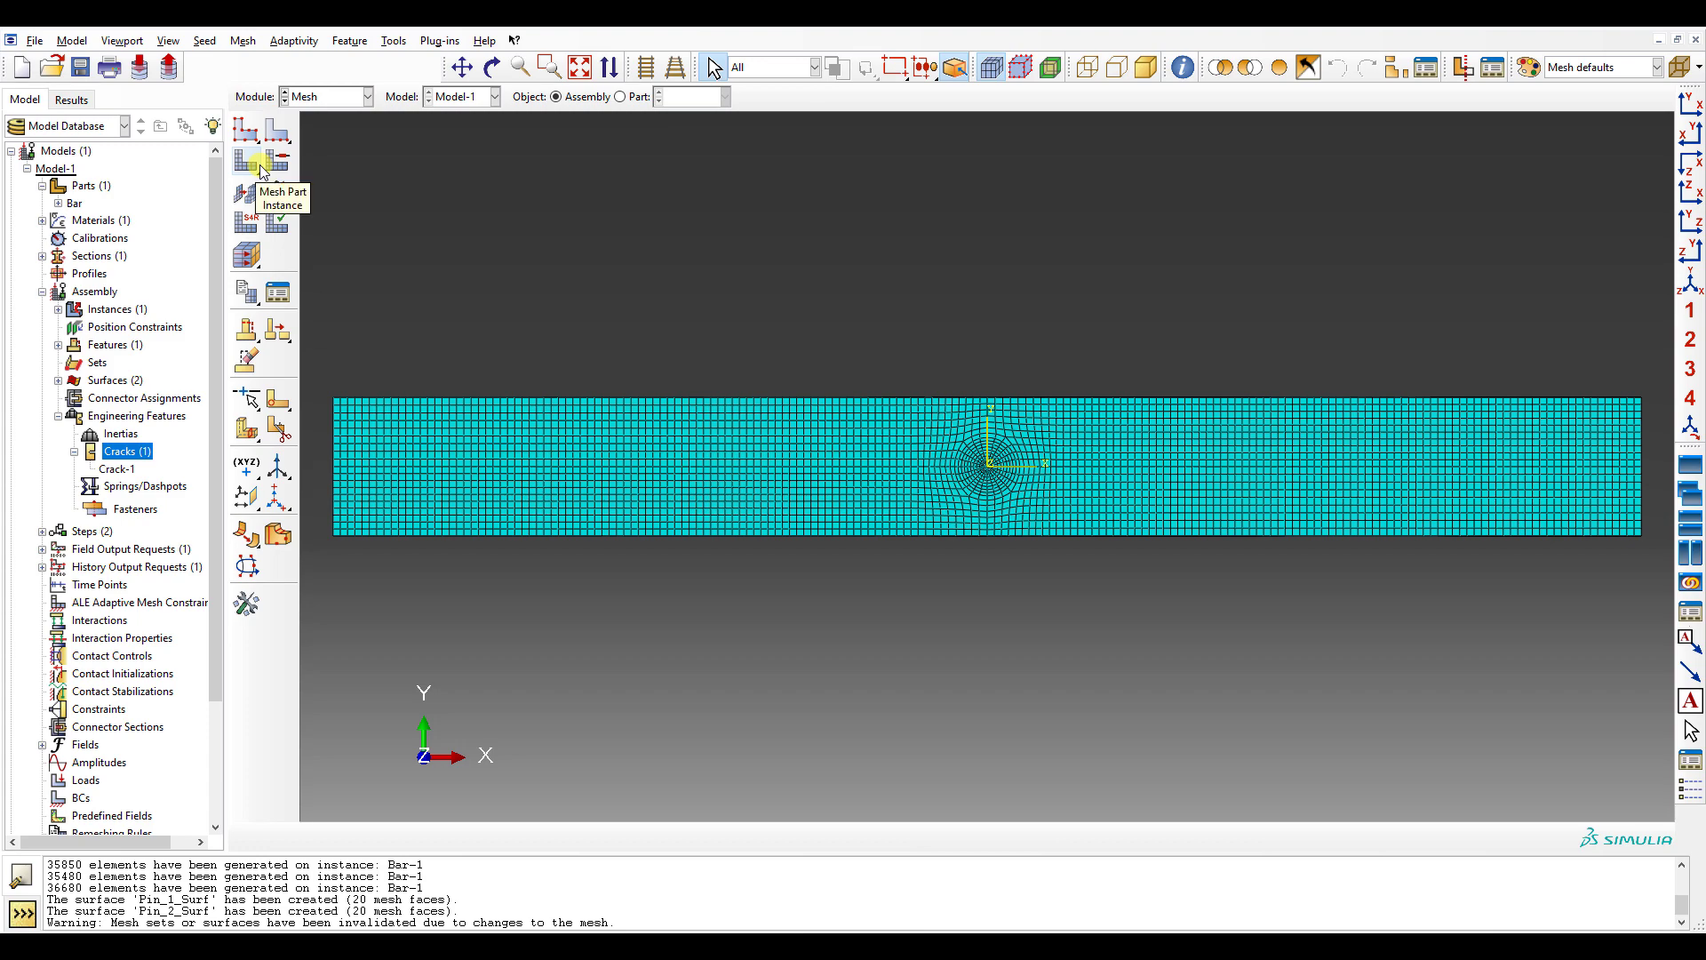
{"action": "scroll", "coordinate": [968, 417], "scroll_direction": "up", "scroll_amount": 10}
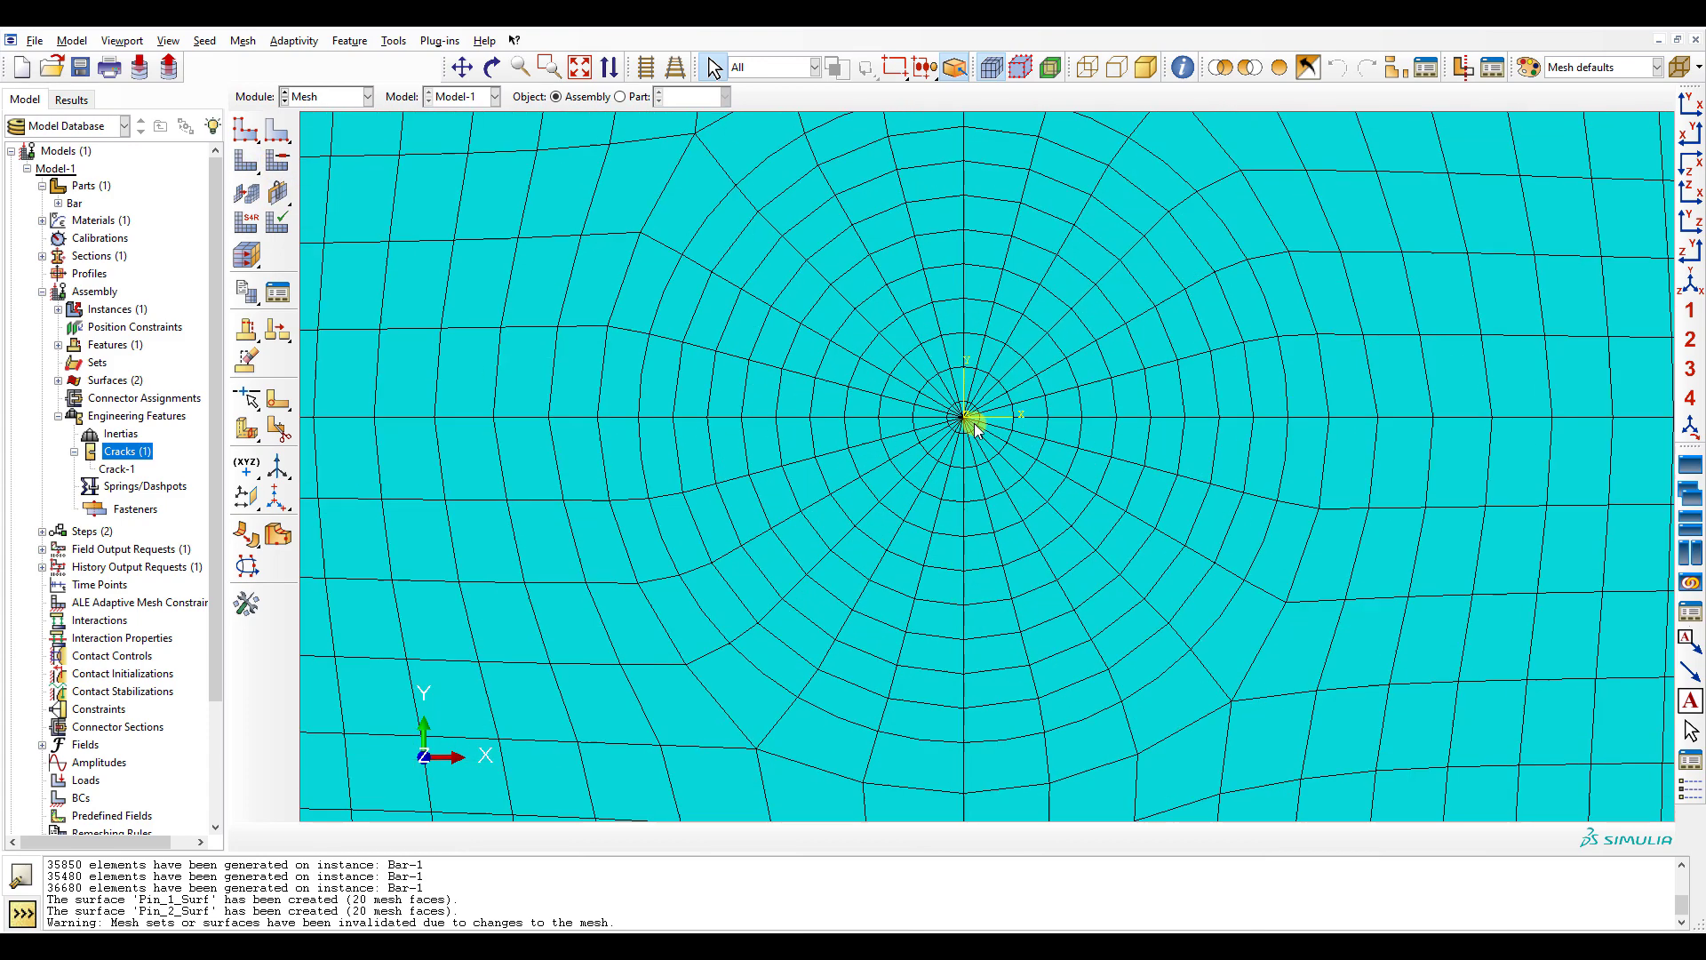
{"action": "scroll", "coordinate": [973, 425], "scroll_direction": "up", "scroll_amount": 6}
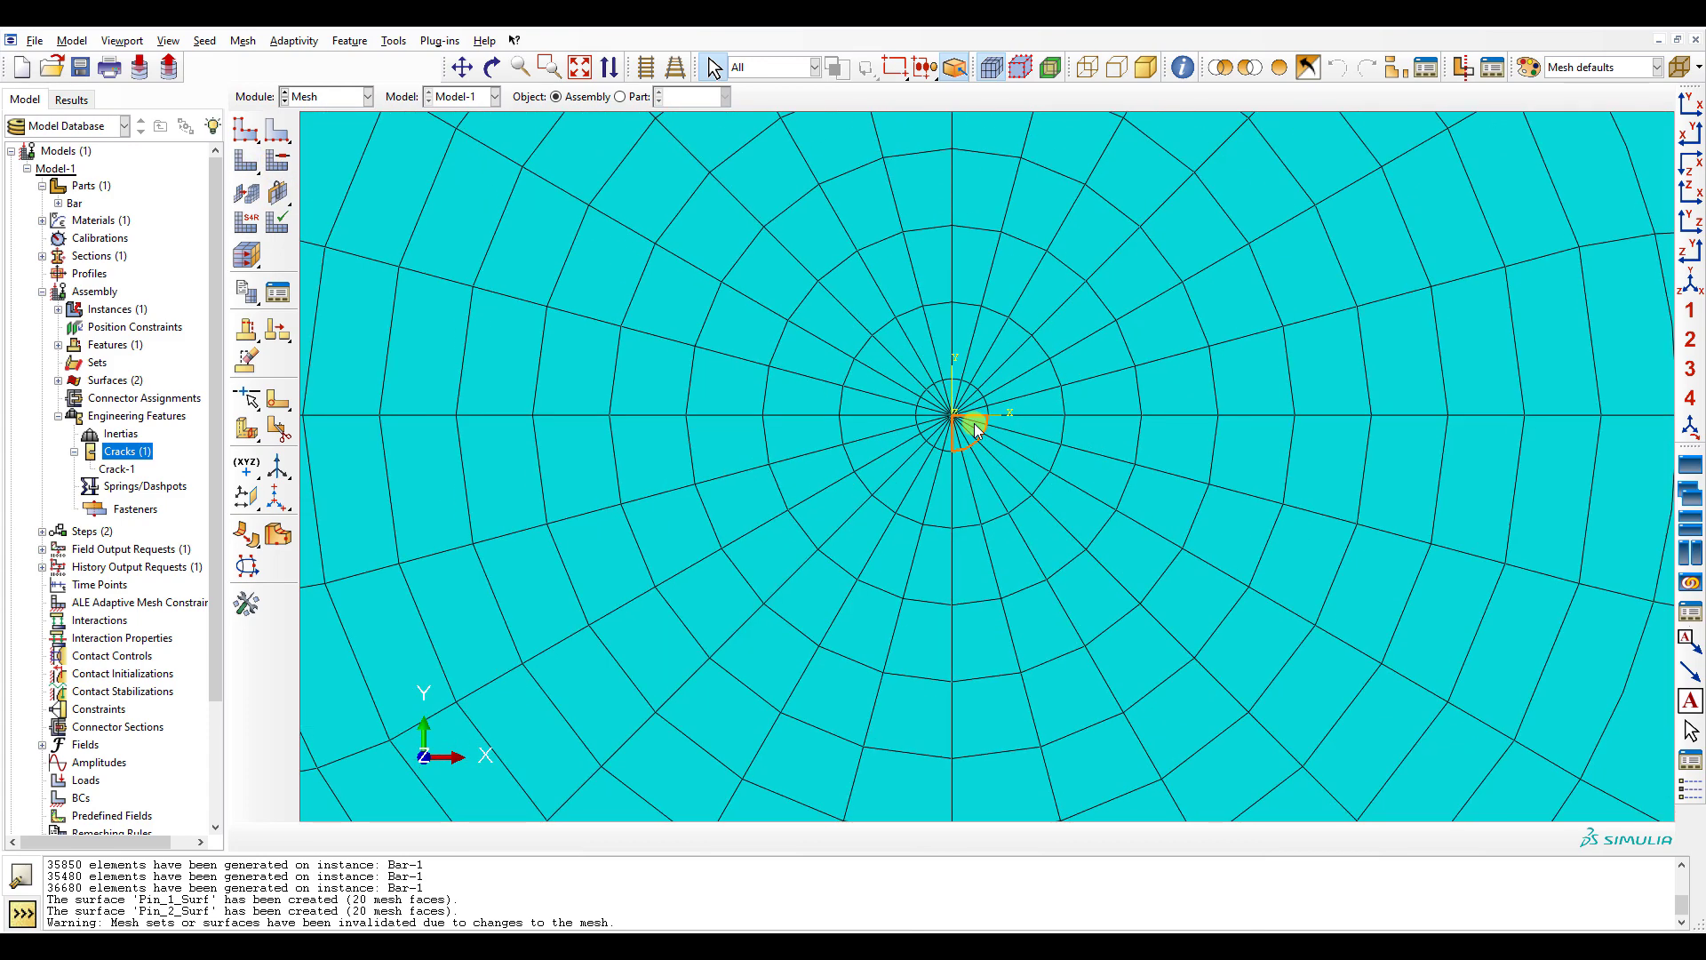
{"action": "left_click", "coordinate": [1181, 68]}
{"action": "left_click", "coordinate": [798, 347]}
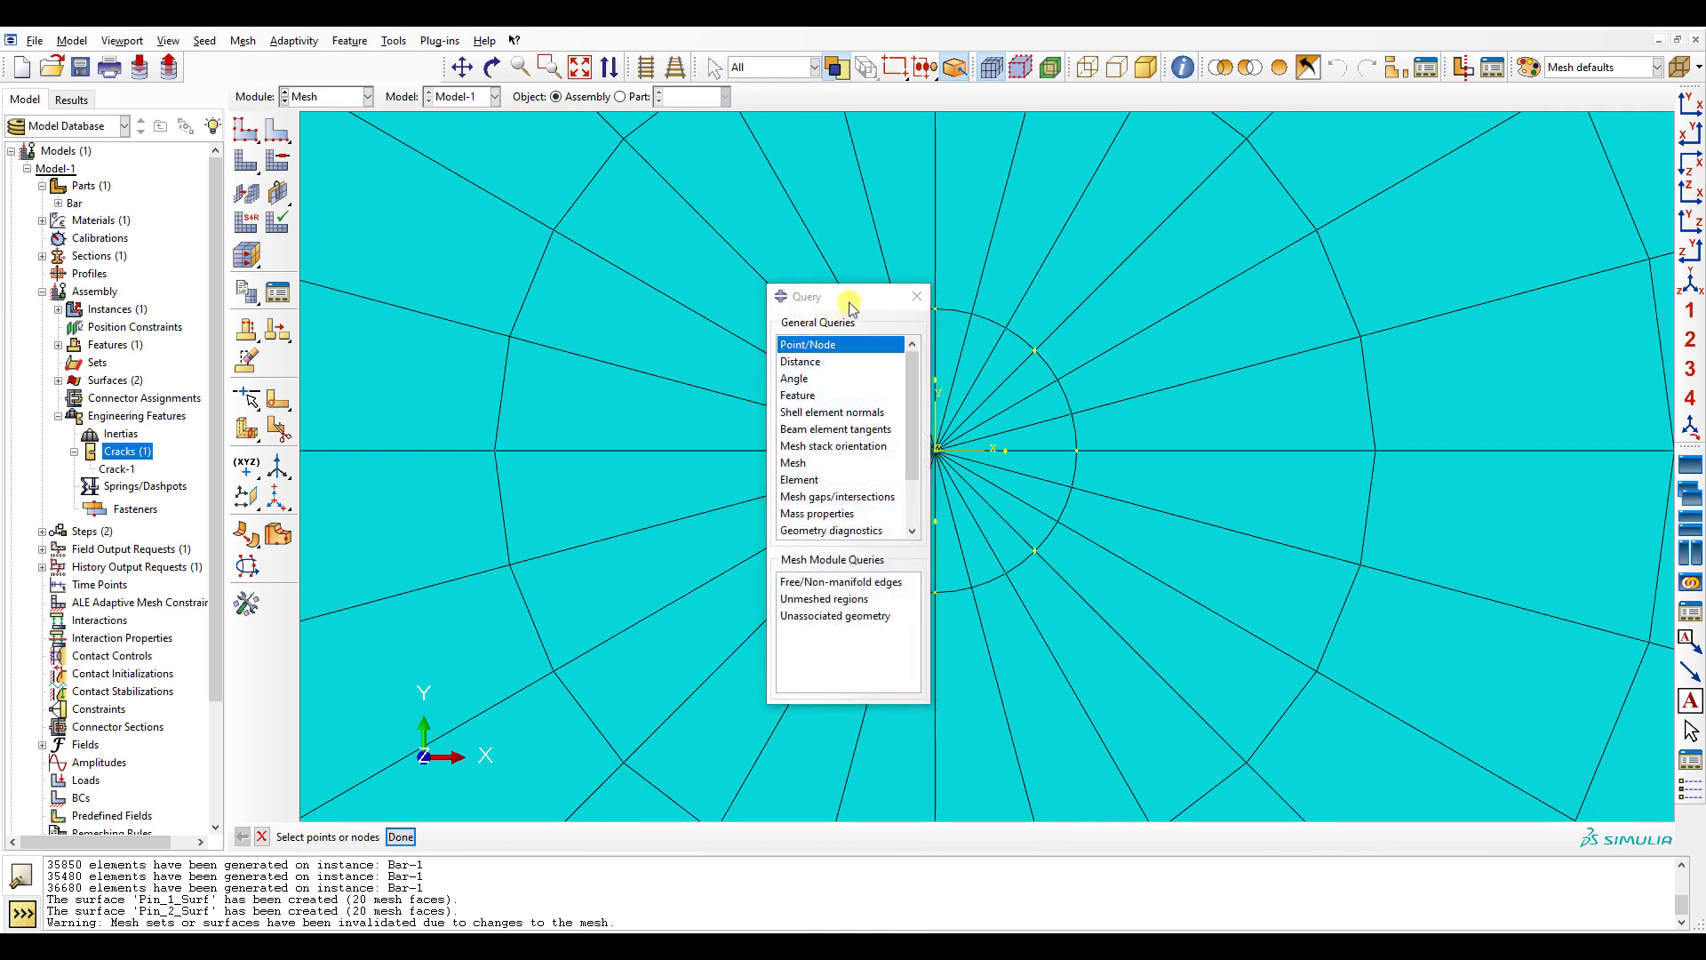
{"action": "left_click_drag", "start_coordinate": [844, 297], "coordinate": [721, 297]}
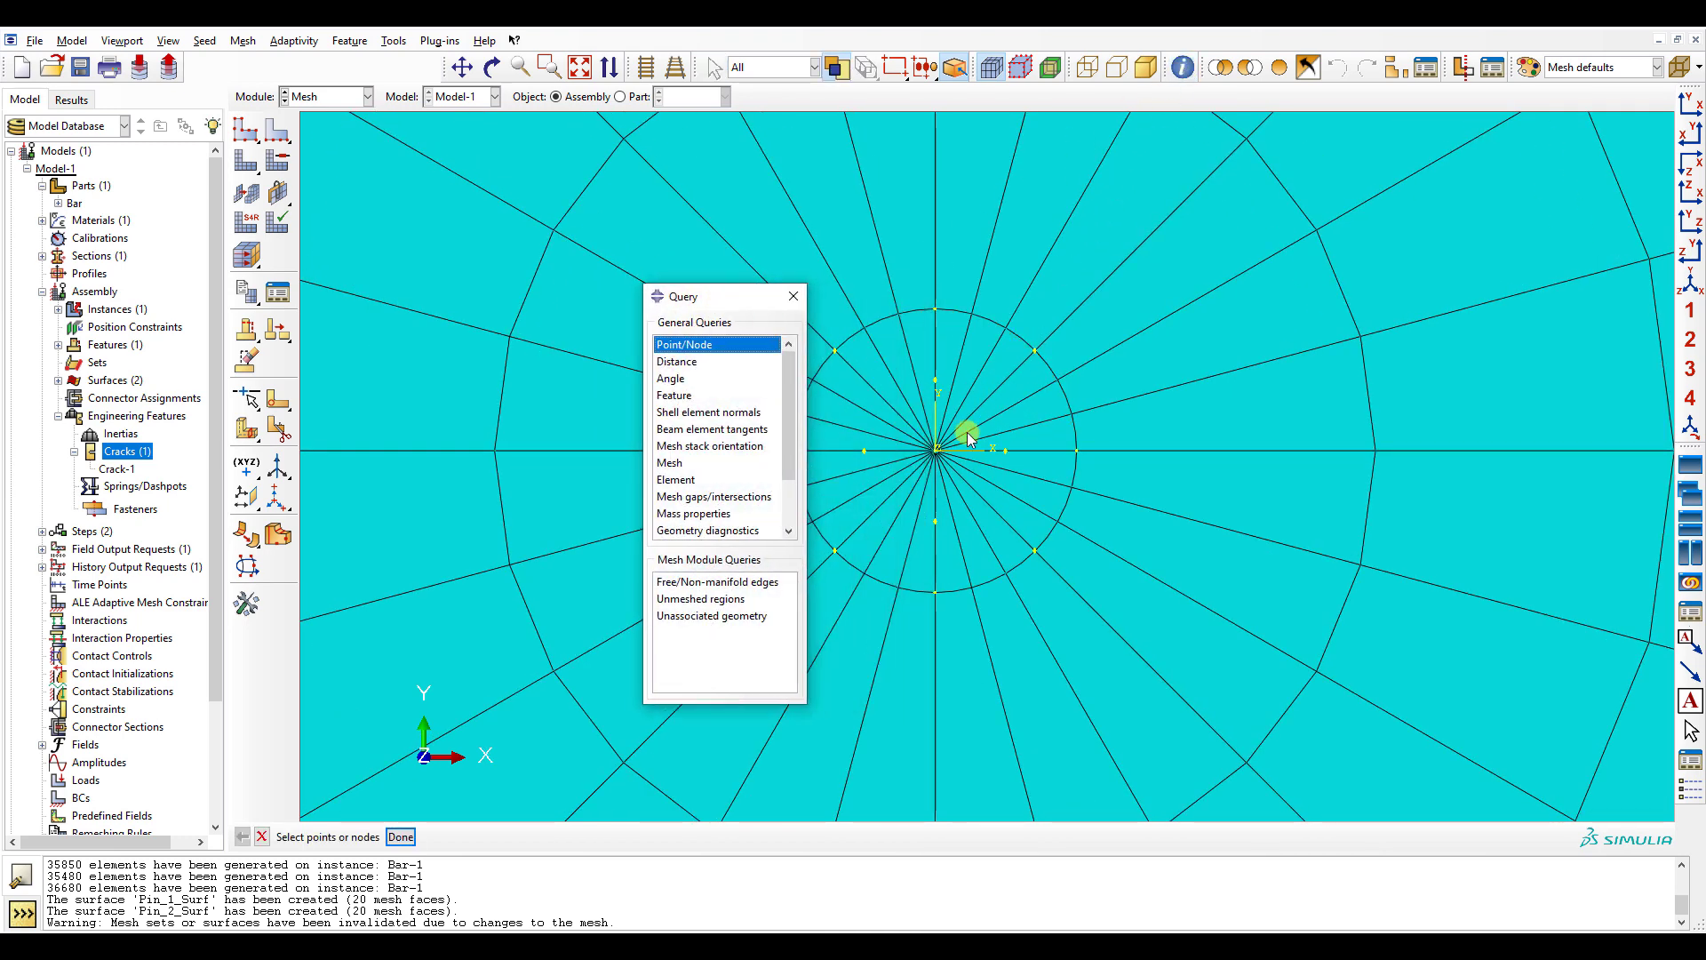
{"action": "left_click", "coordinate": [966, 434]}
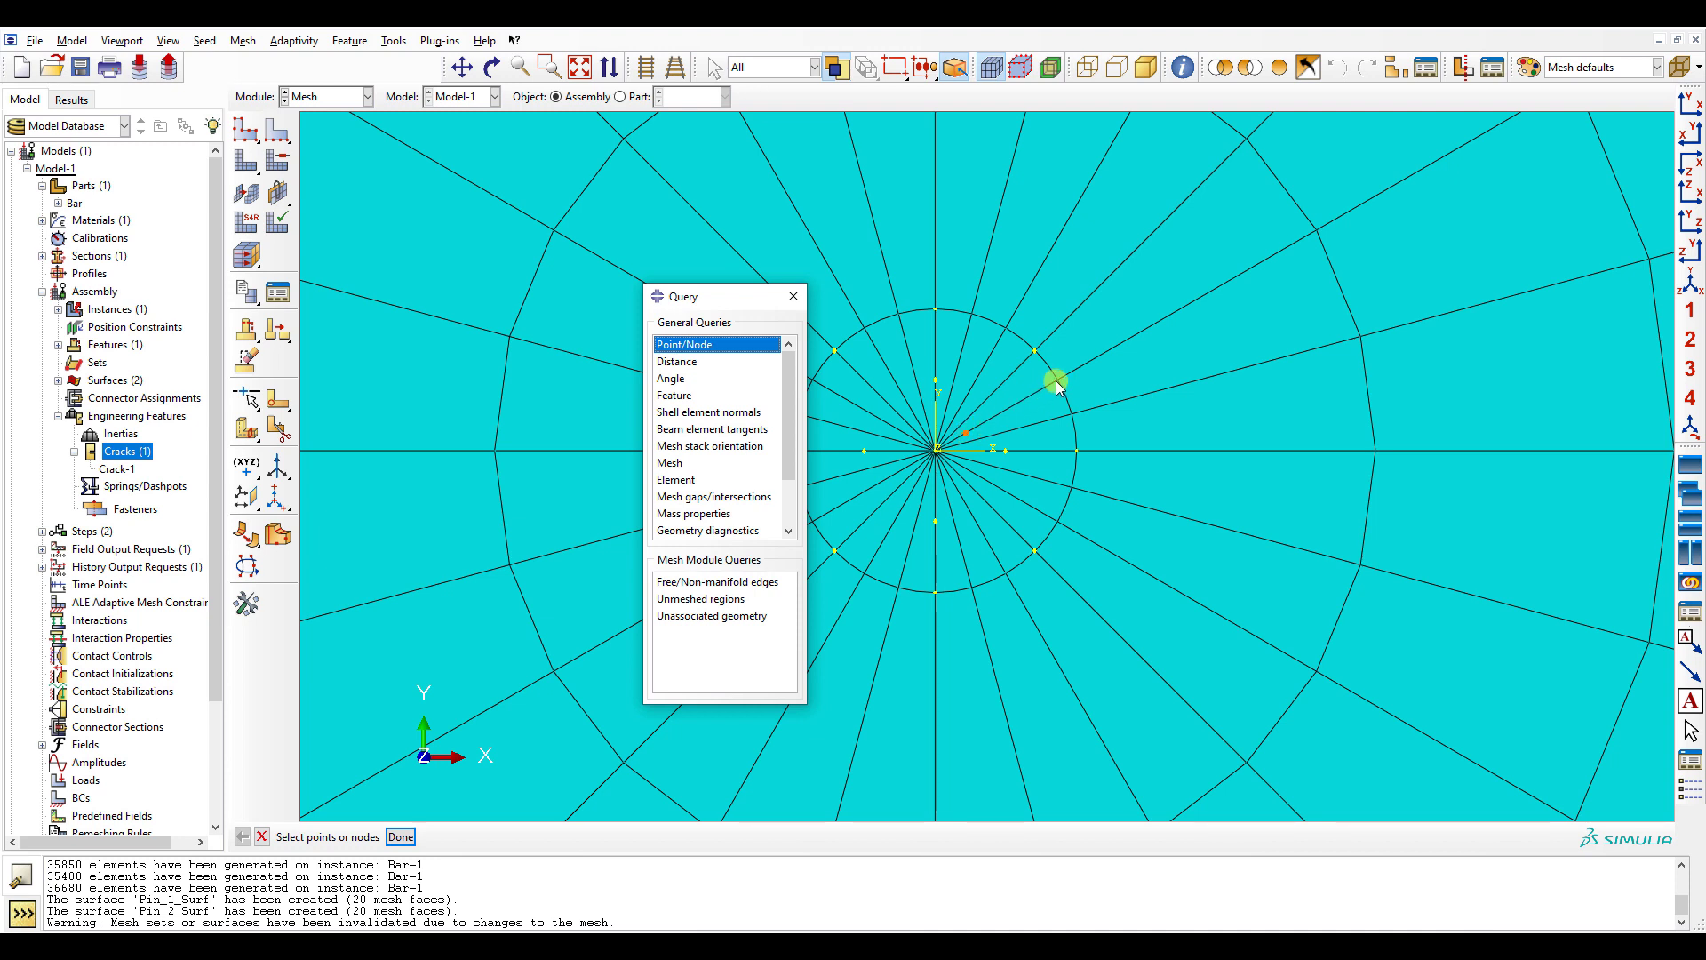
{"action": "left_click", "coordinate": [1057, 380]}
{"action": "mouse_move", "coordinate": [873, 391]}
{"action": "left_mouse_down"}
{"action": "mouse_move", "coordinate": [971, 516]}
{"action": "mouse_move", "coordinate": [1001, 514]}
{"action": "left_mouse_up"}
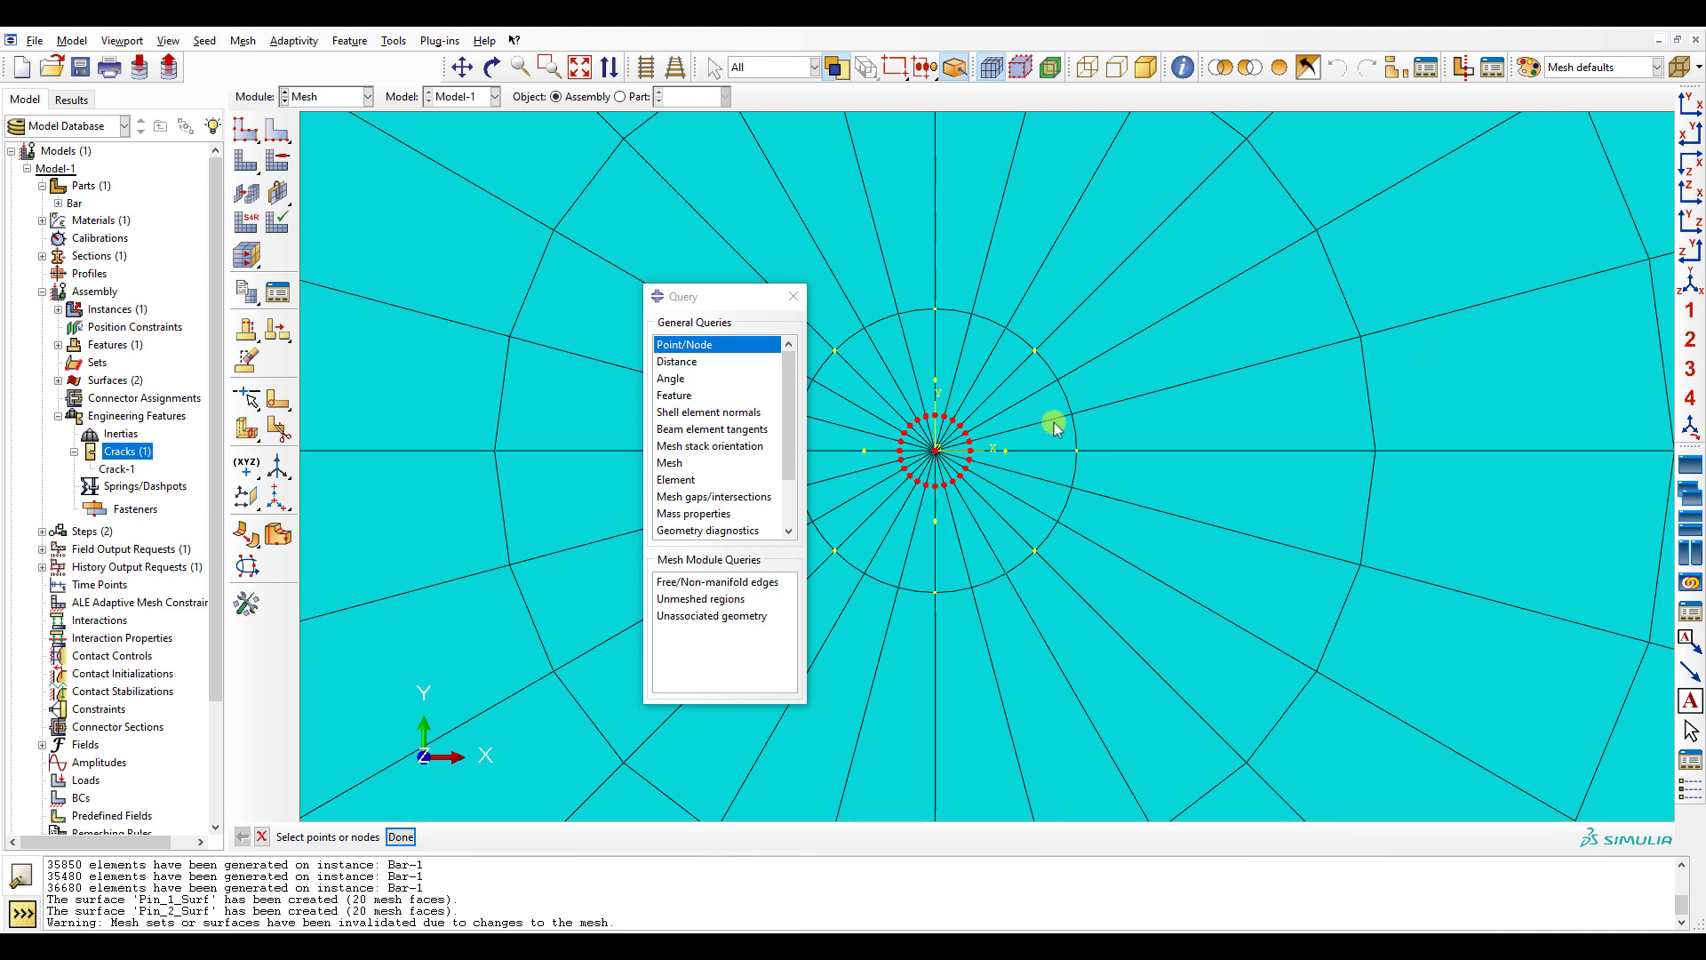
- Examine the nodes of the crack-tip element rings through the bar's thickness, then end the query and restore the front view
{"action": "scroll", "coordinate": [1013, 502], "scroll_direction": "down", "scroll_amount": 2}
{"action": "mouse_move", "coordinate": [1105, 329]}
{"action": "left_mouse_down"}
{"action": "mouse_move", "coordinate": [886, 607]}
{"action": "mouse_move", "coordinate": [835, 611]}
{"action": "left_mouse_up"}
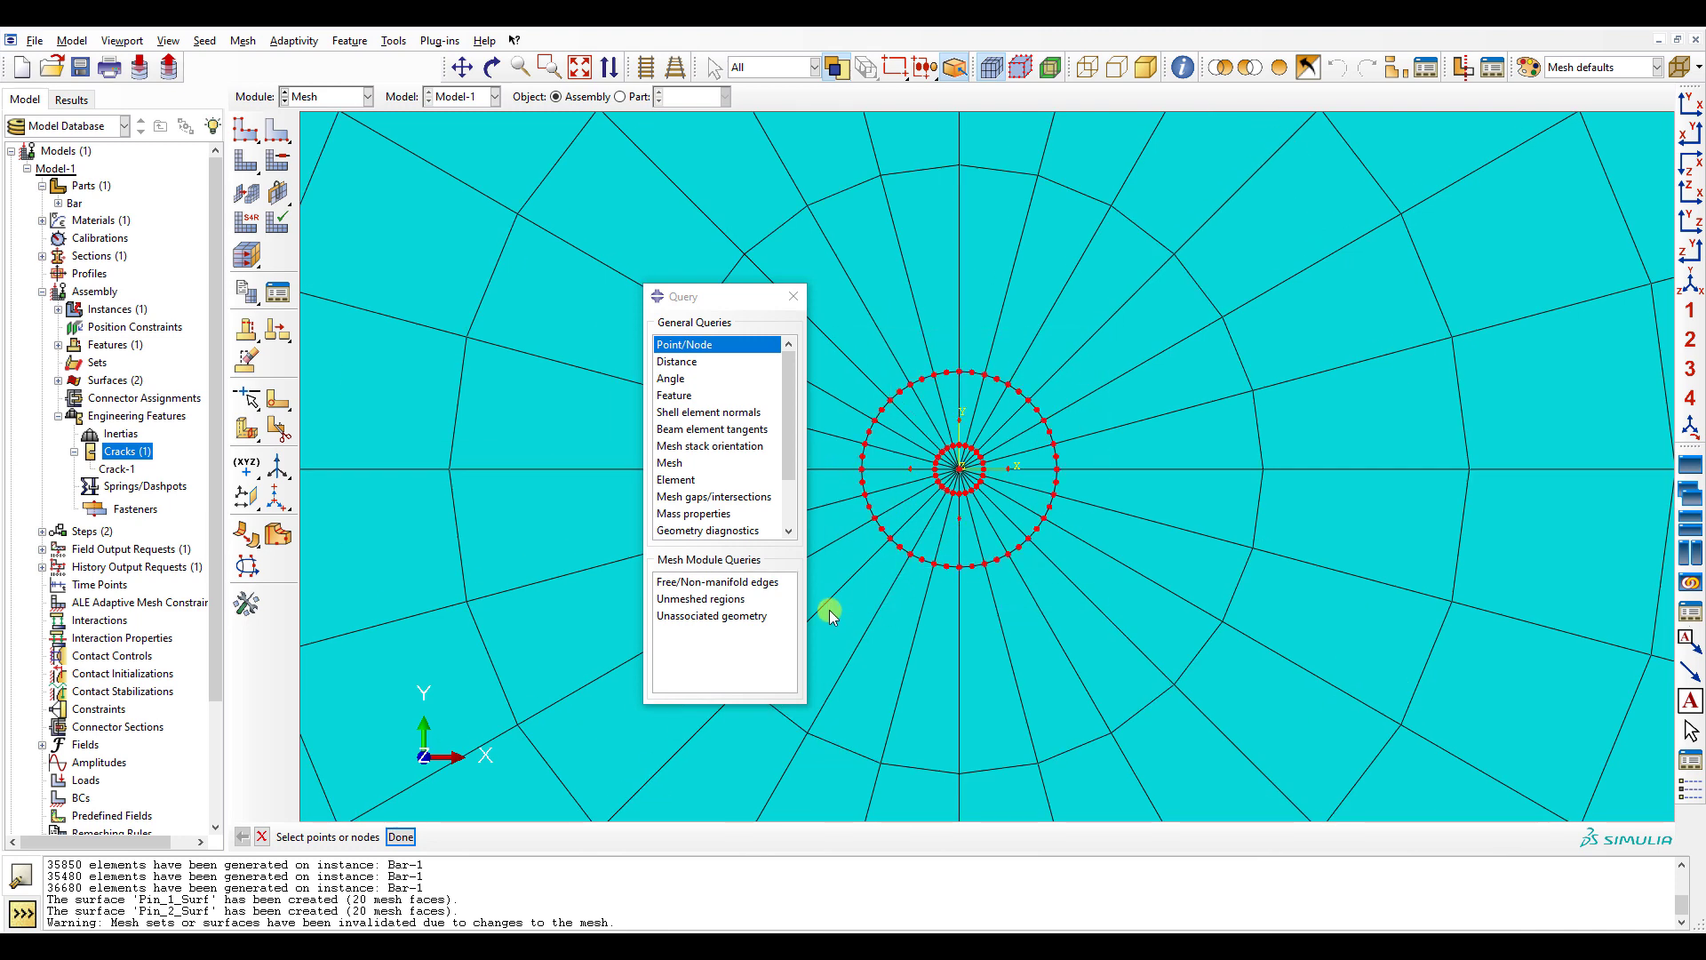
{"action": "scroll", "coordinate": [831, 615], "scroll_direction": "down", "scroll_amount": 1}
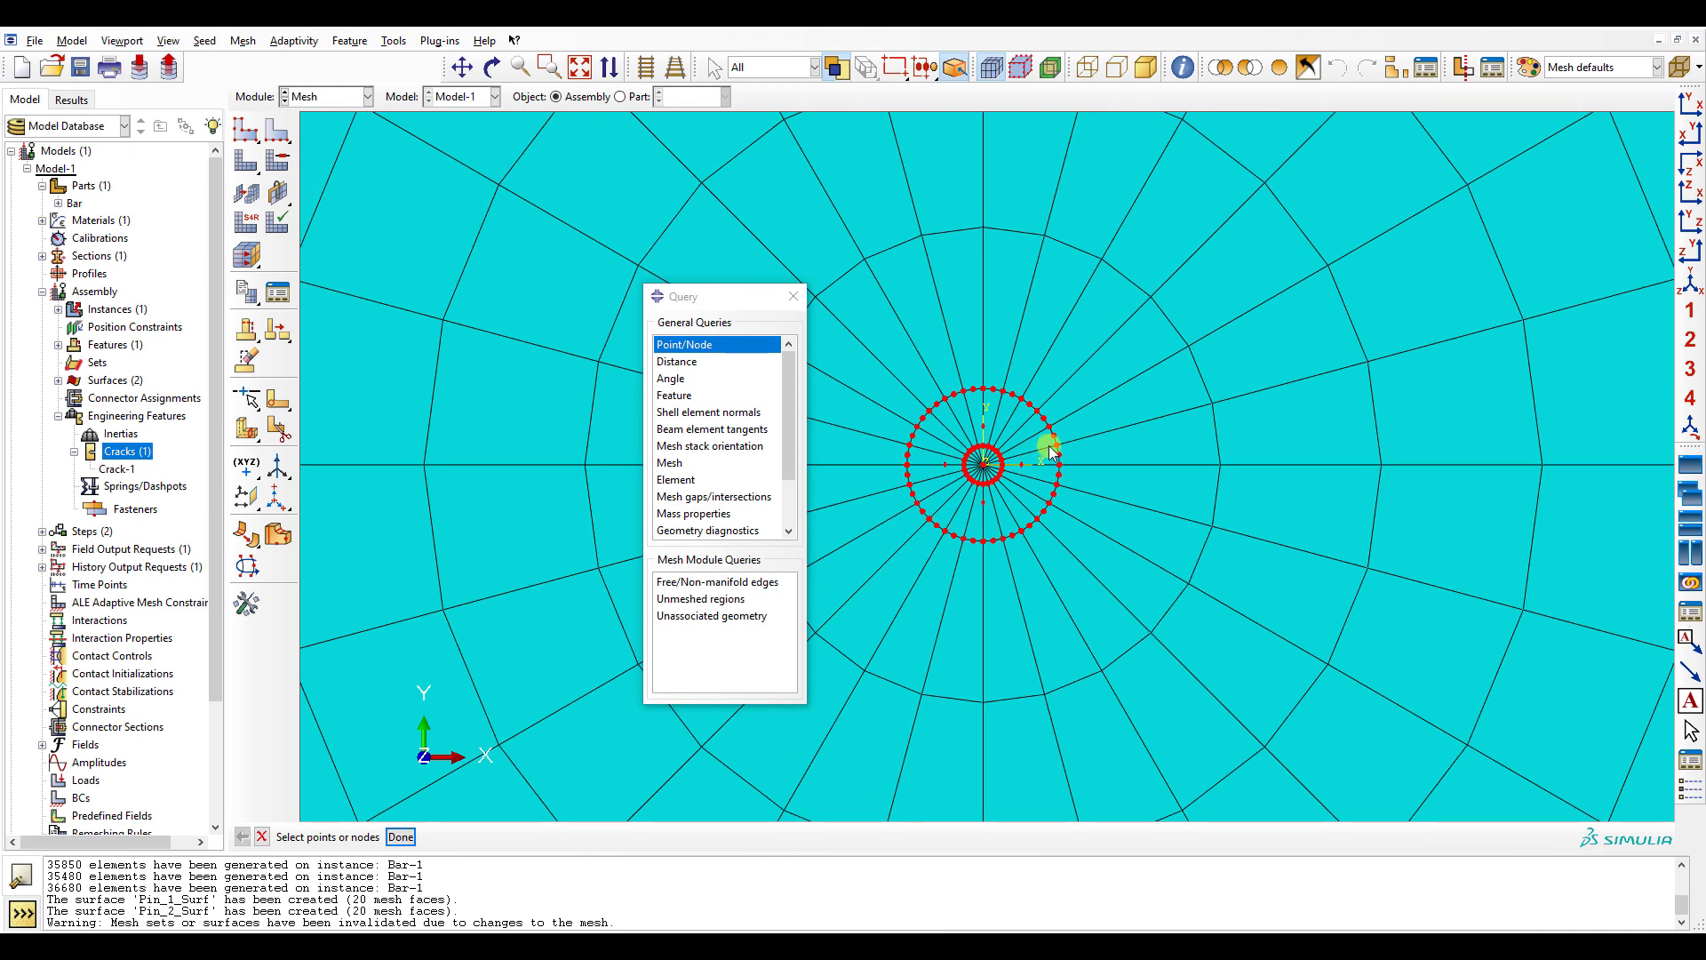
{"action": "scroll", "coordinate": [1048, 452], "scroll_direction": "up", "scroll_amount": 2}
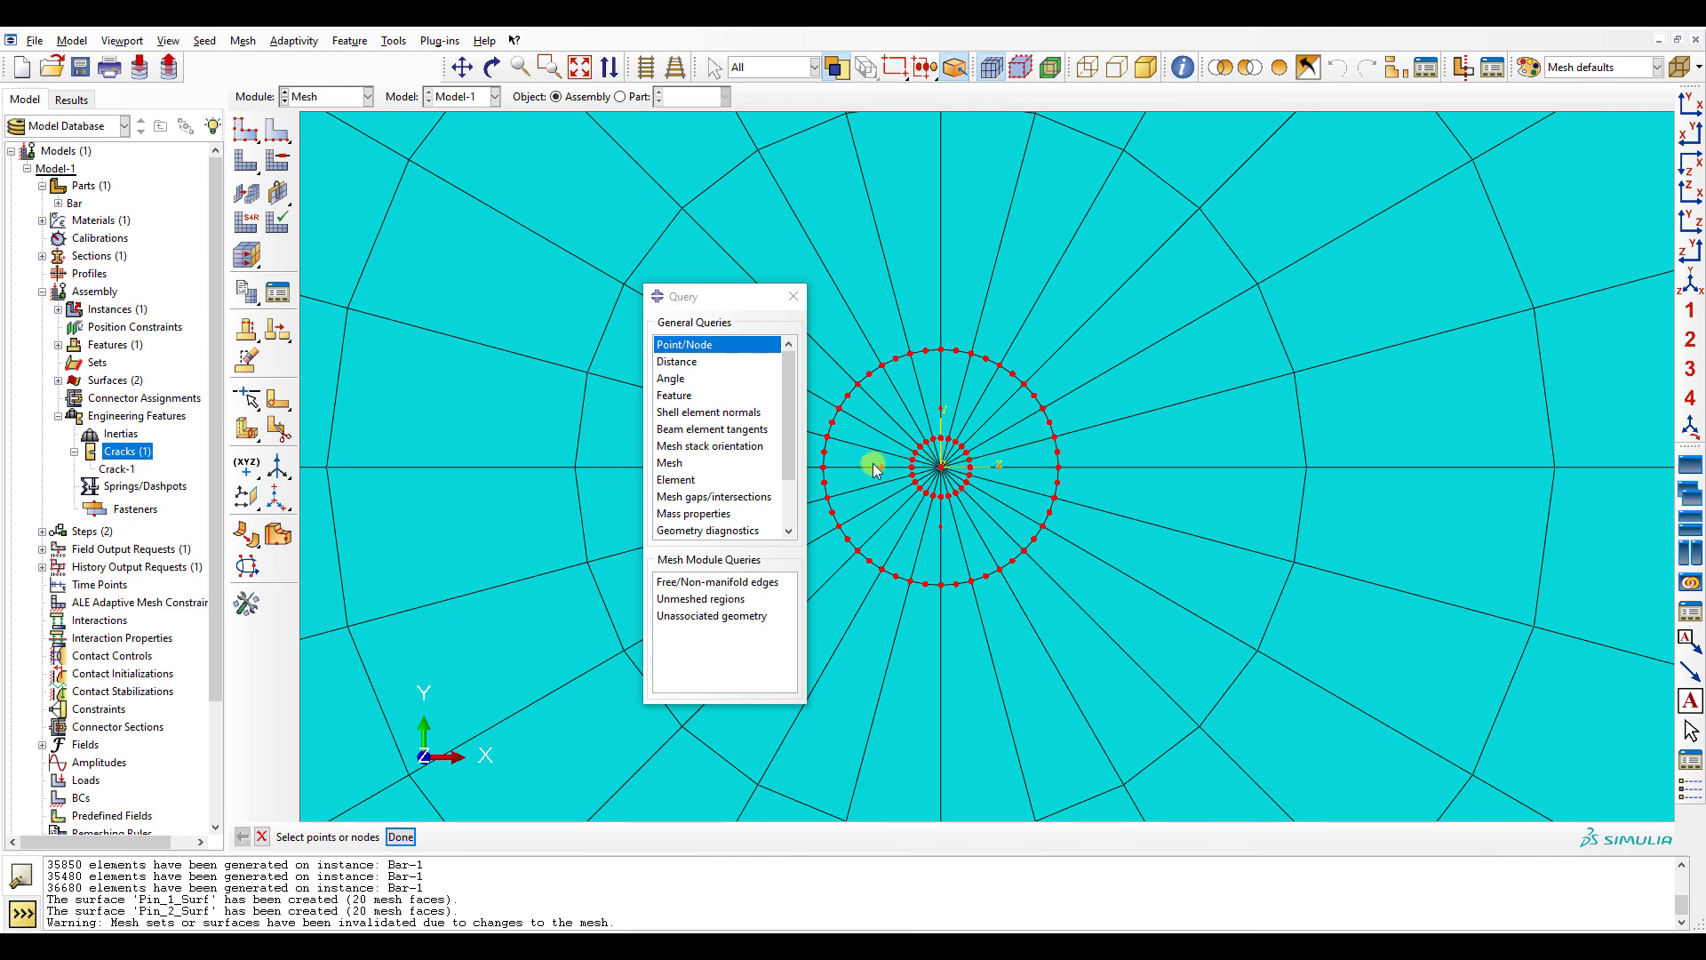
{"action": "left_click_drag", "start_coordinate": [873, 463], "coordinate": [892, 478]}
{"action": "left_click_drag", "start_coordinate": [924, 398], "coordinate": [1071, 481], "text": "shift"}
{"action": "scroll", "coordinate": [997, 505], "scroll_direction": "down", "scroll_amount": 3}
{"action": "left_click", "coordinate": [793, 296]}
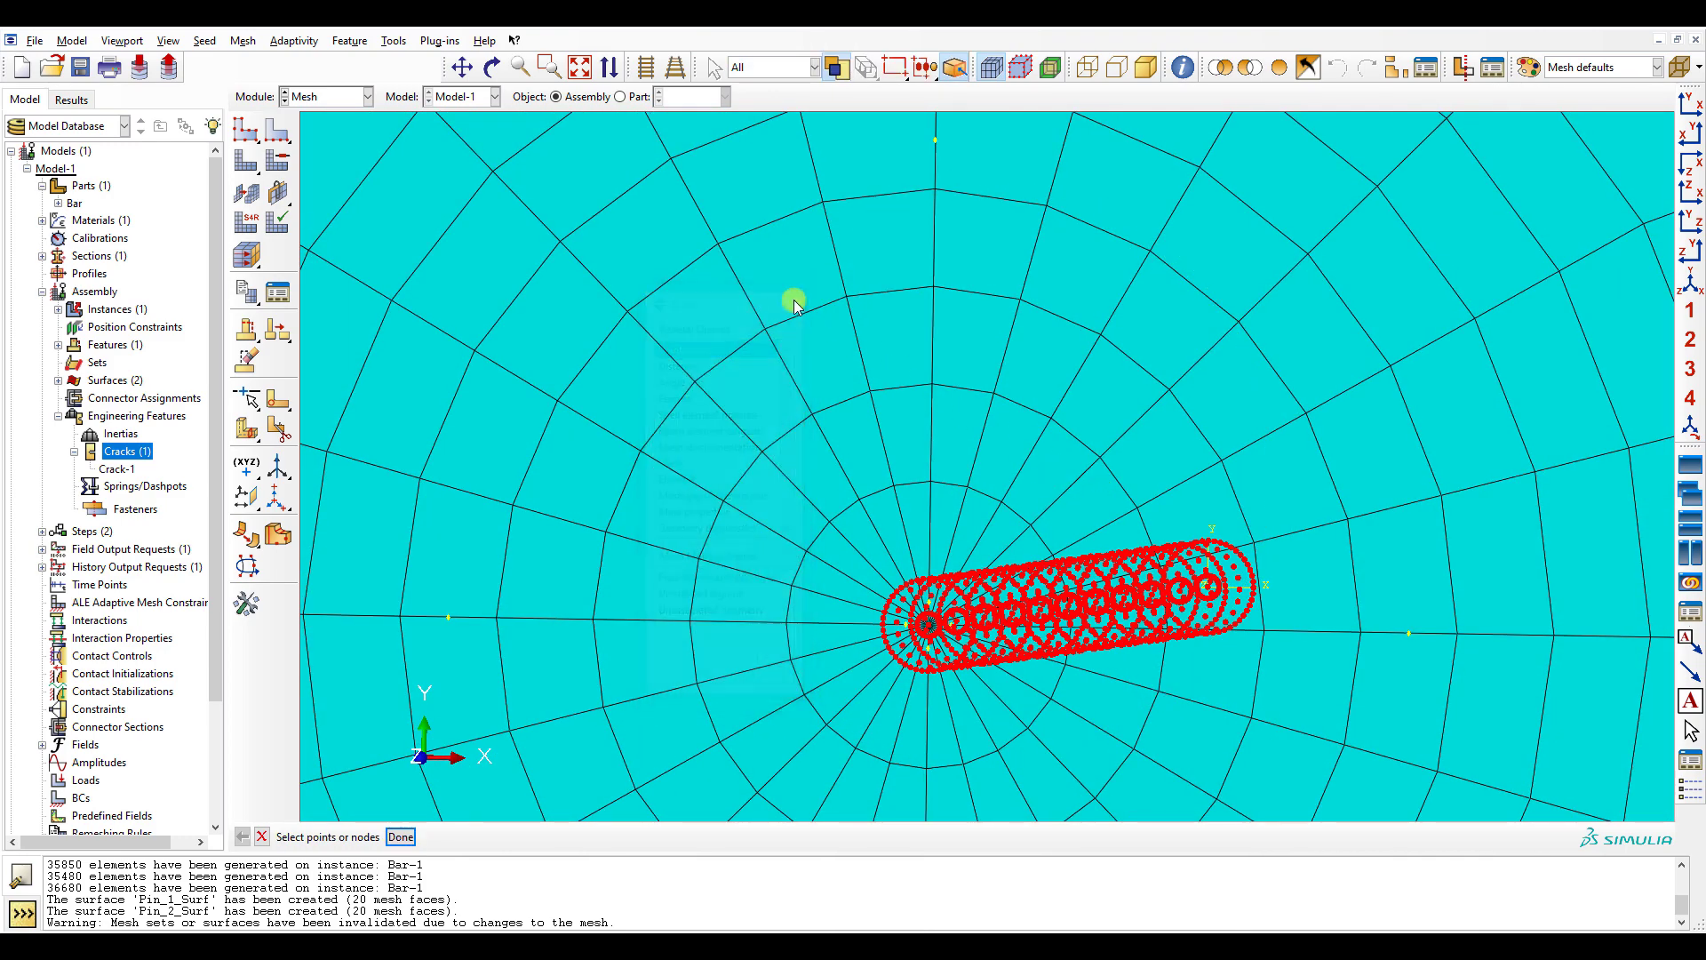
{"action": "left_click", "coordinate": [1693, 107]}
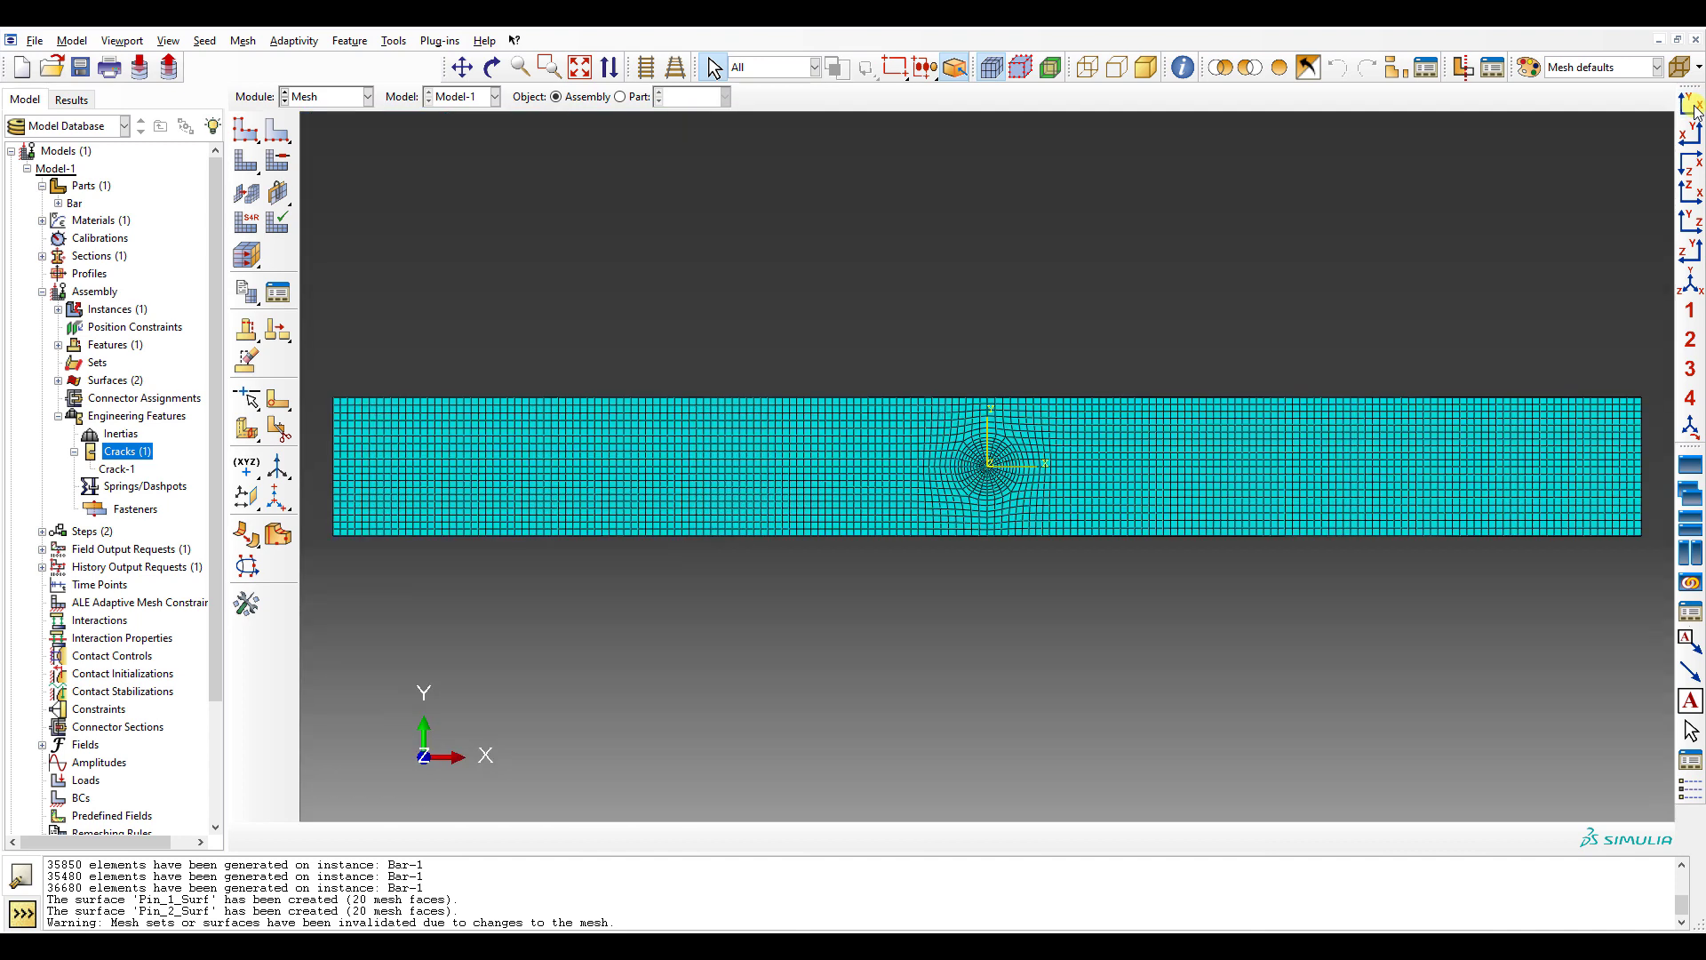
- Redefine surface Pin_1_Surf by reselecting the mesh faces on the bar's top edge, two elements wide, at the left loading pin
{"action": "left_click", "coordinate": [58, 379]}
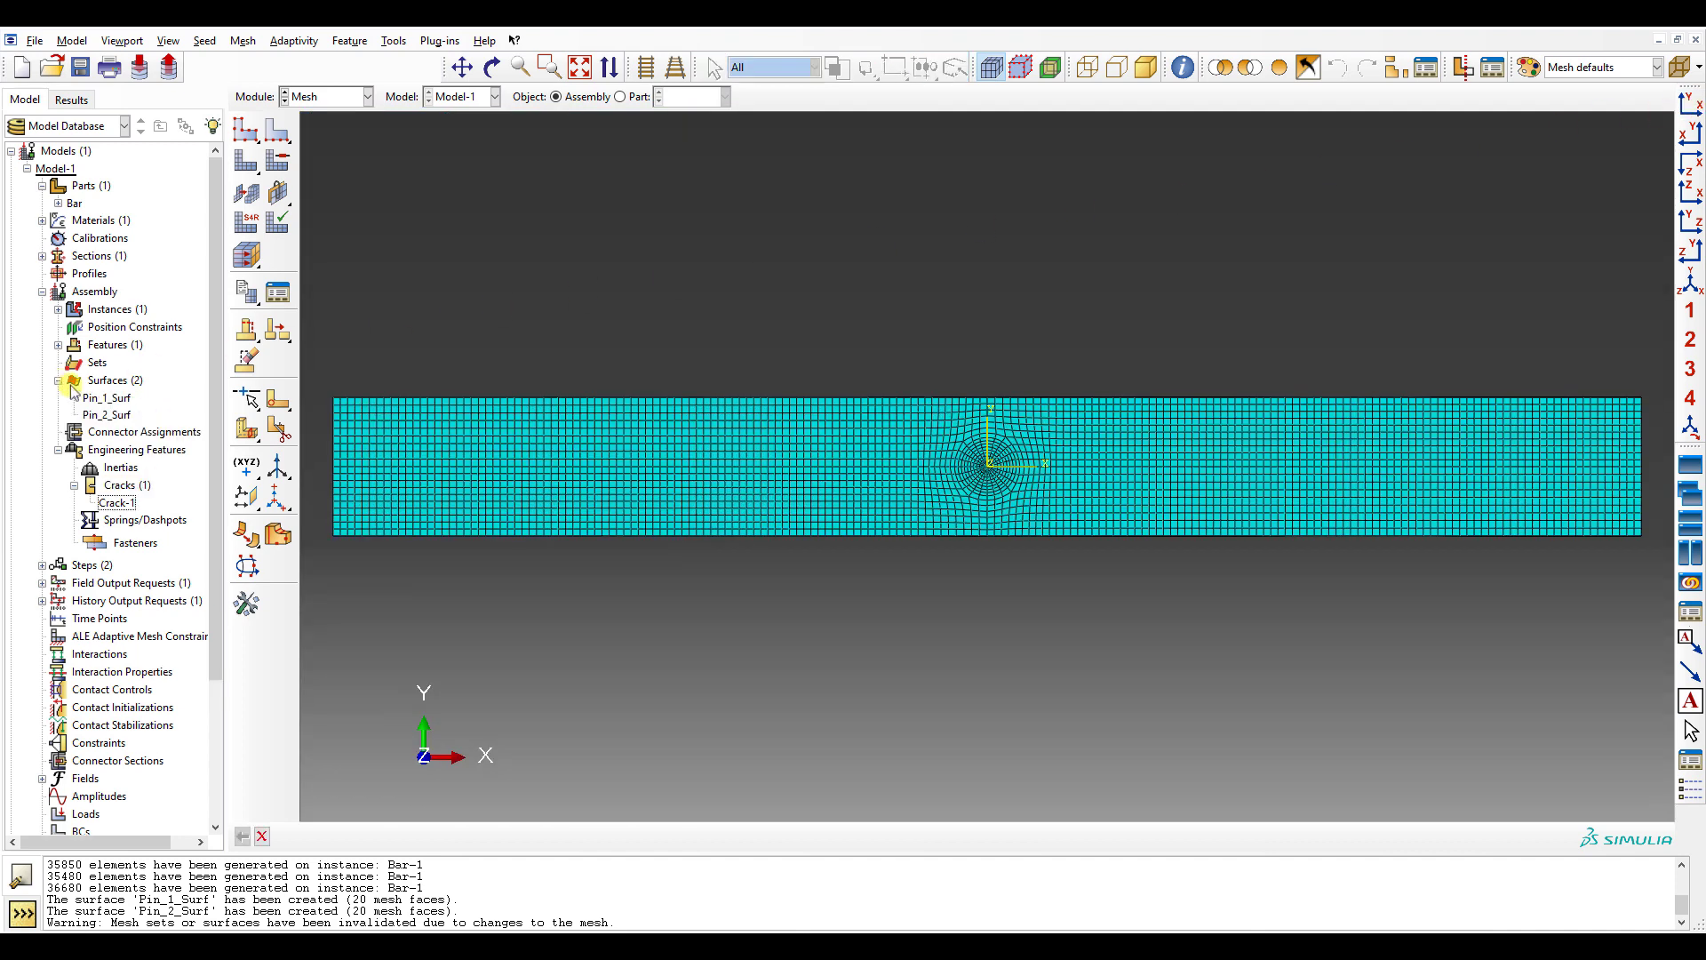
{"action": "left_click", "coordinate": [101, 399]}
{"action": "double_click", "coordinate": [100, 398]}
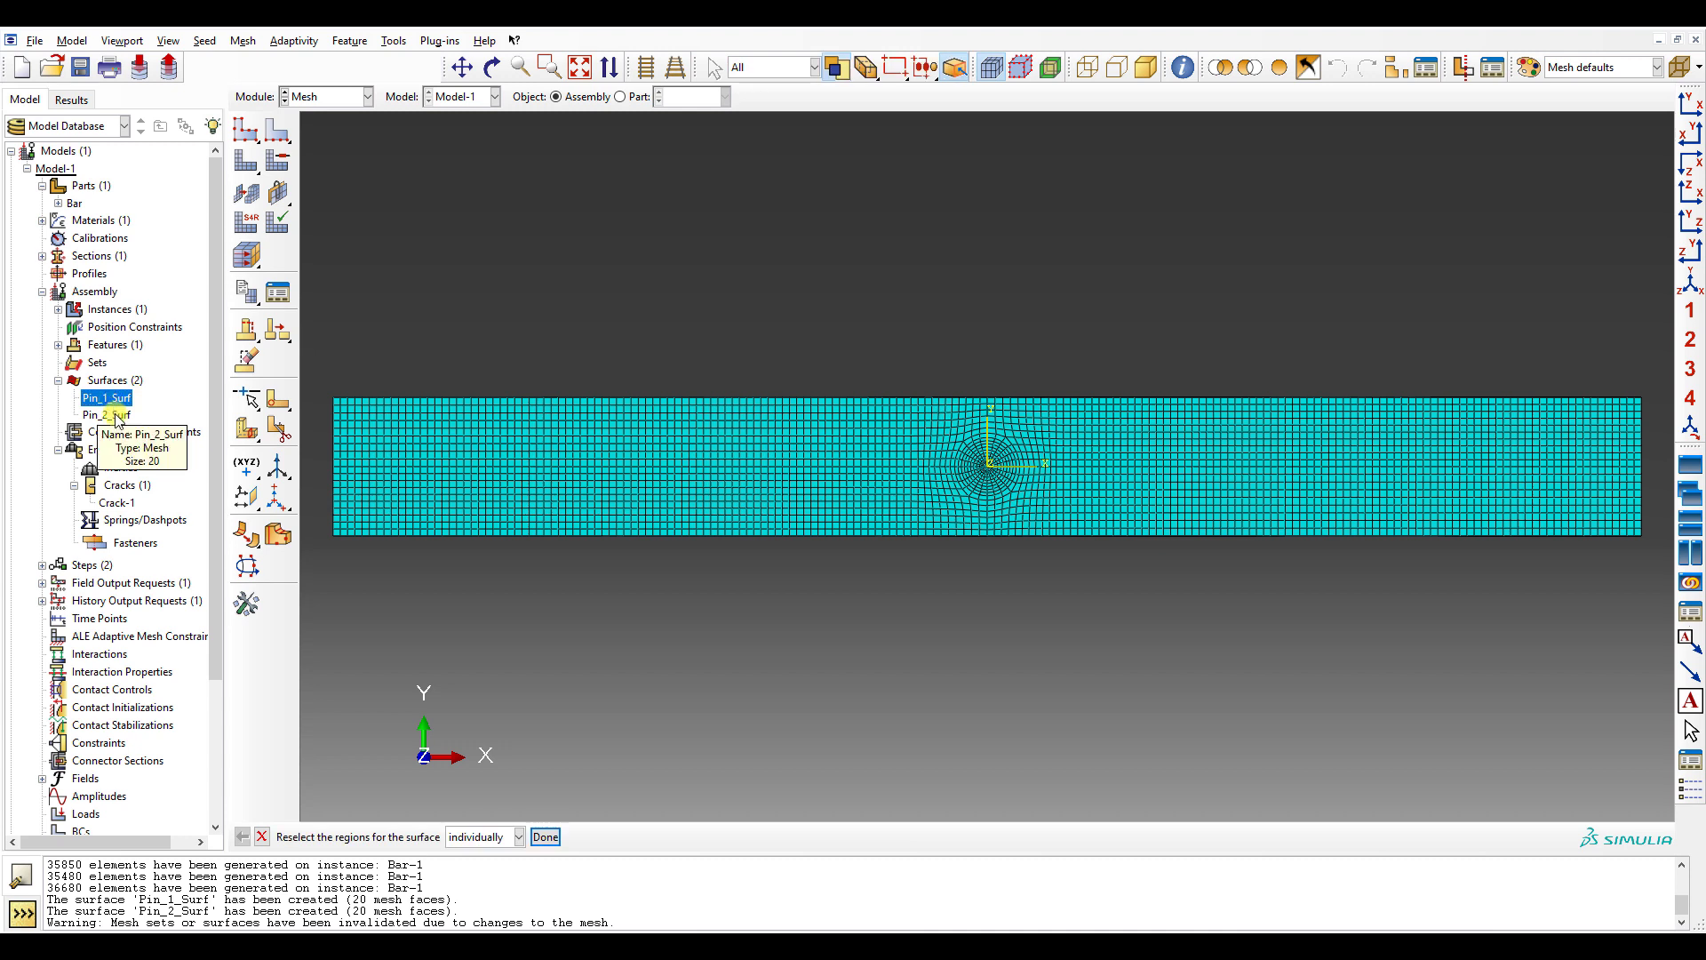
{"action": "left_click", "coordinate": [115, 415]}
{"action": "left_click", "coordinate": [119, 399]}
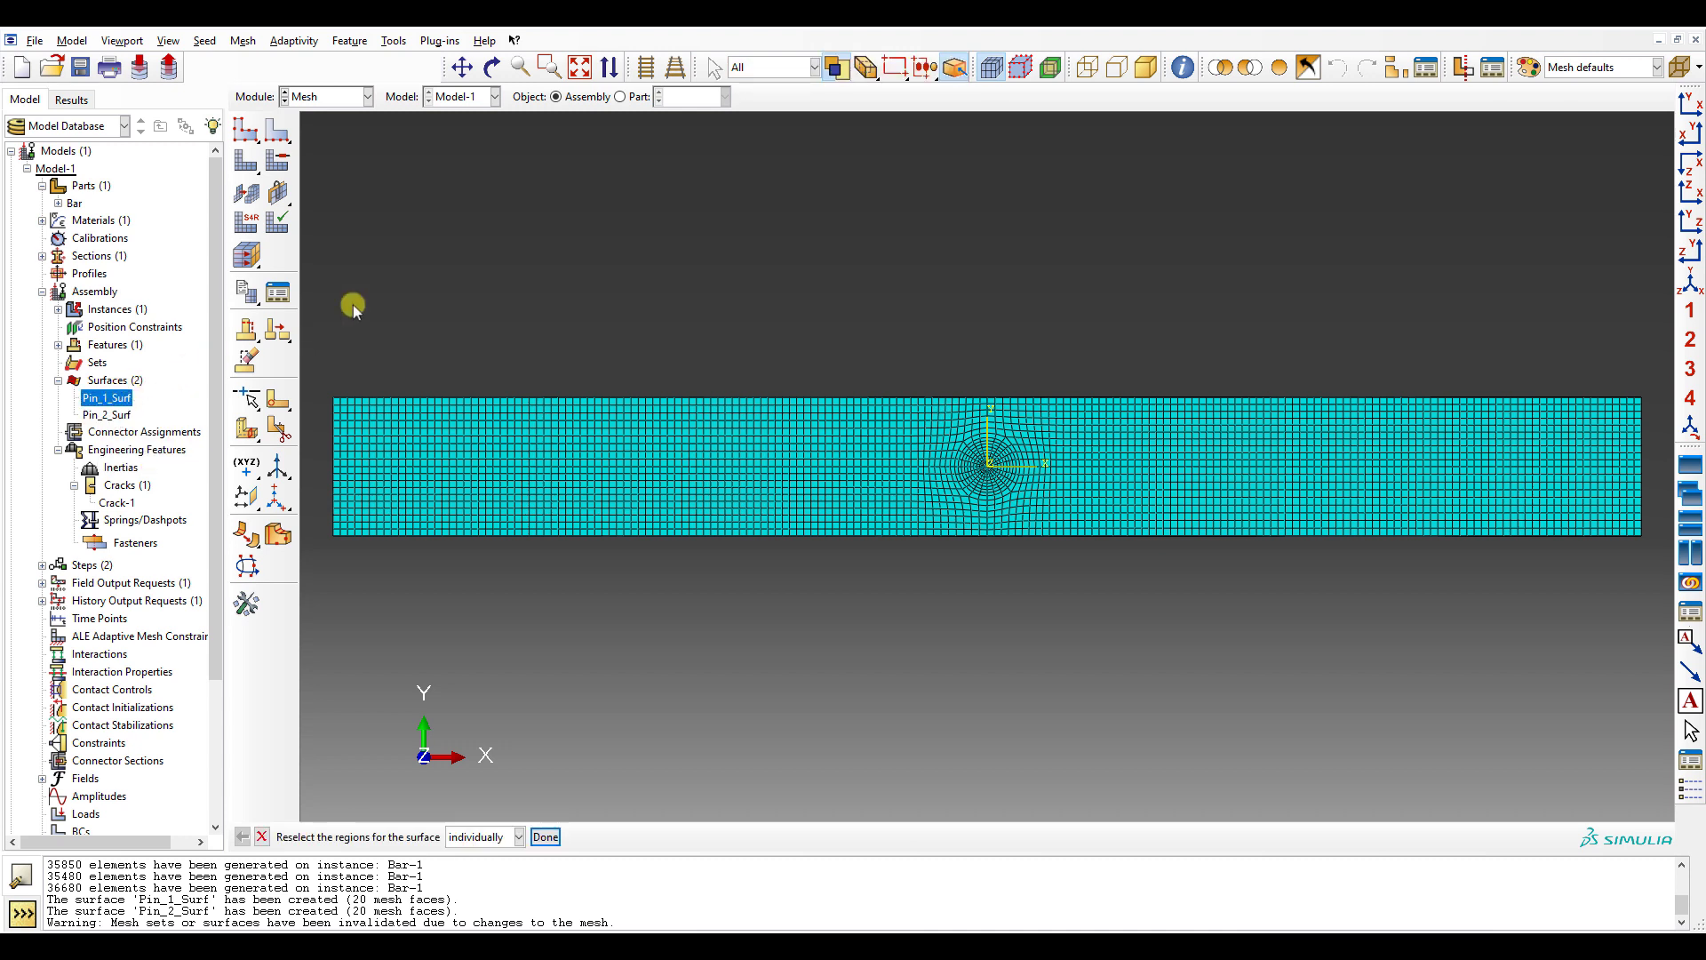
{"action": "left_click", "coordinate": [993, 68]}
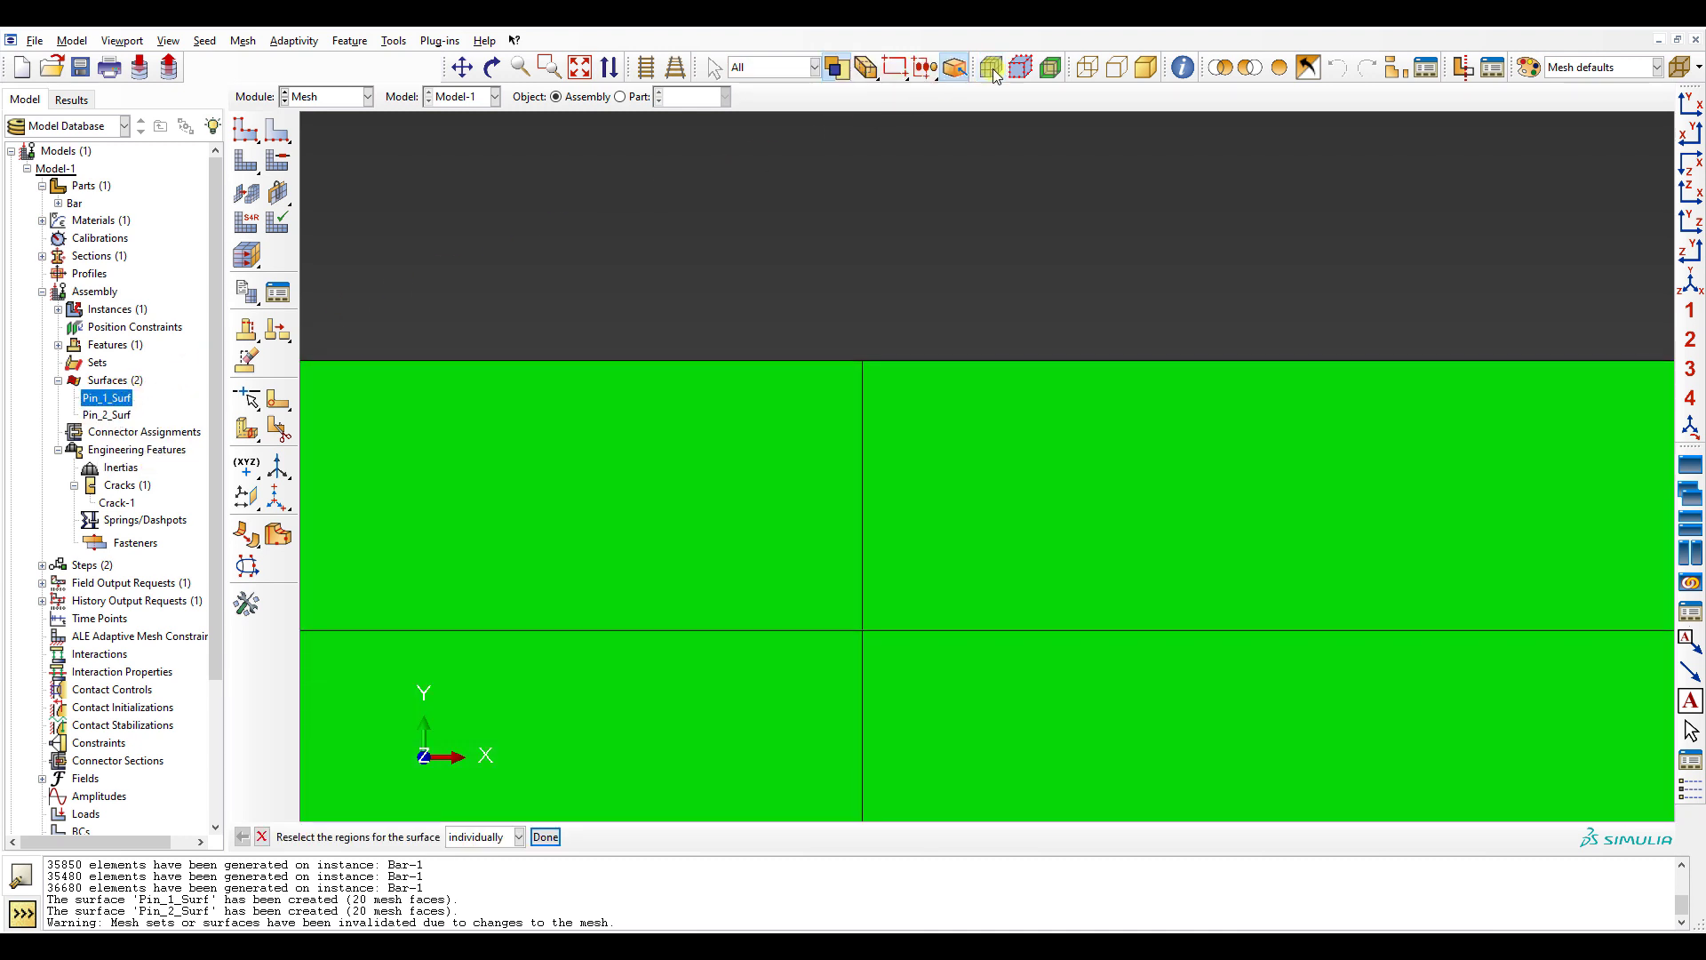
{"action": "left_click", "coordinate": [992, 68]}
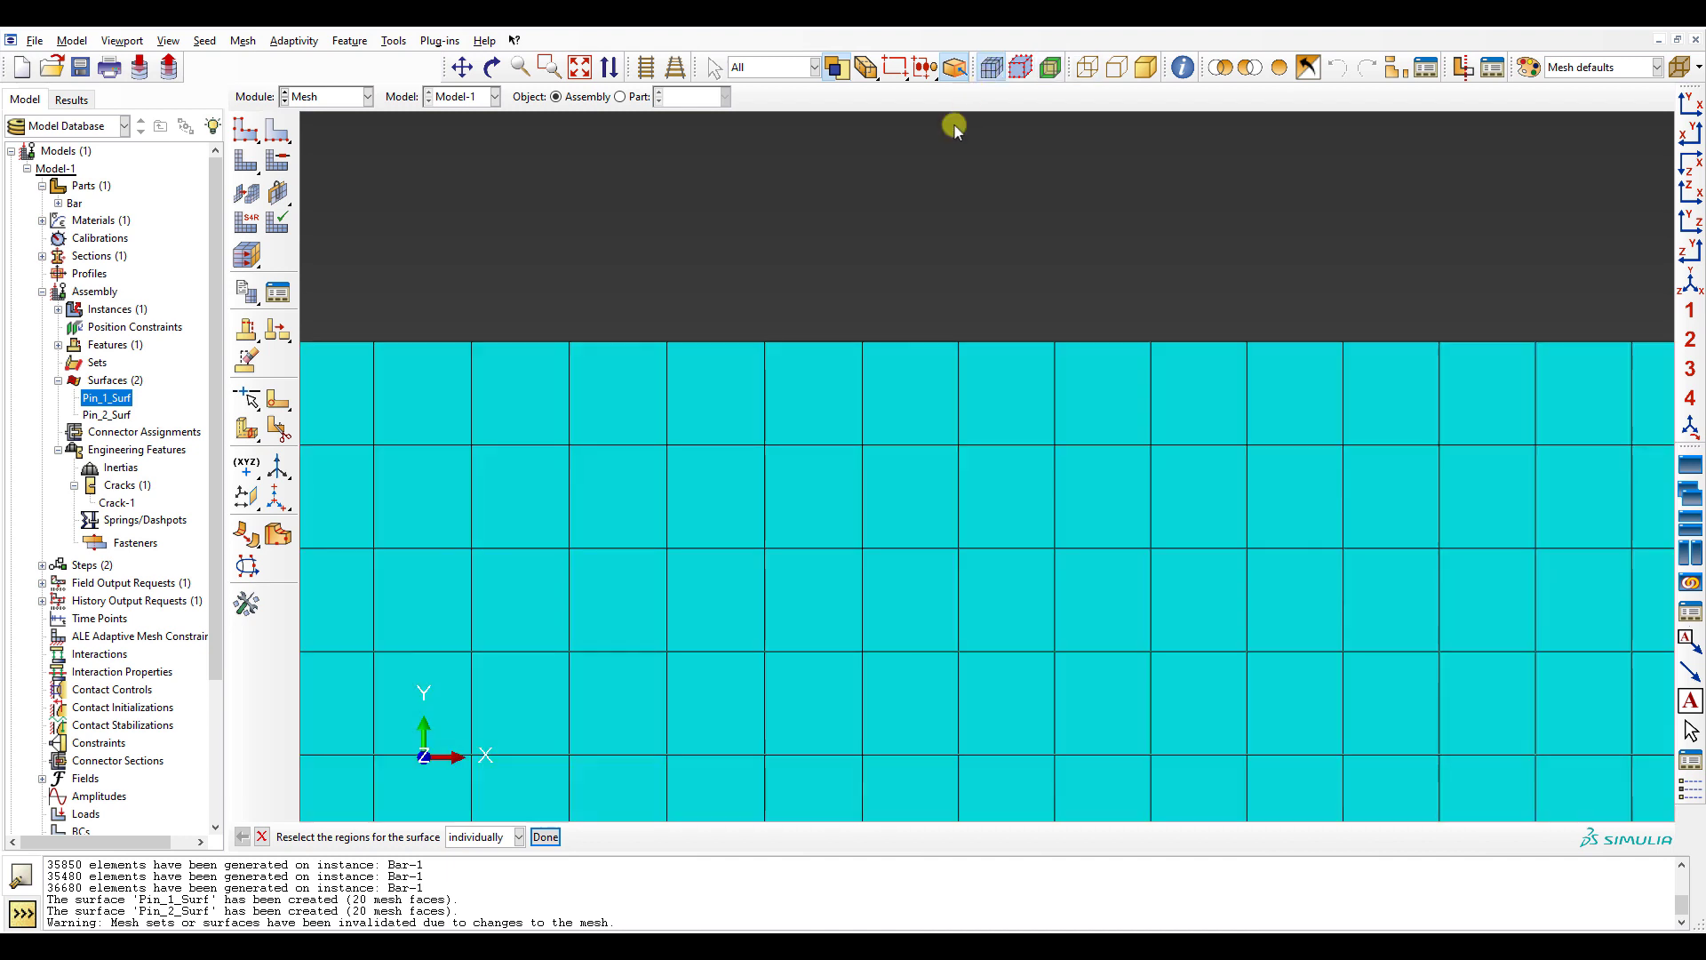
{"action": "left_click_drag", "start_coordinate": [874, 361], "coordinate": [1138, 501]}
{"action": "scroll", "coordinate": [1051, 536], "scroll_direction": "down", "scroll_amount": 4}
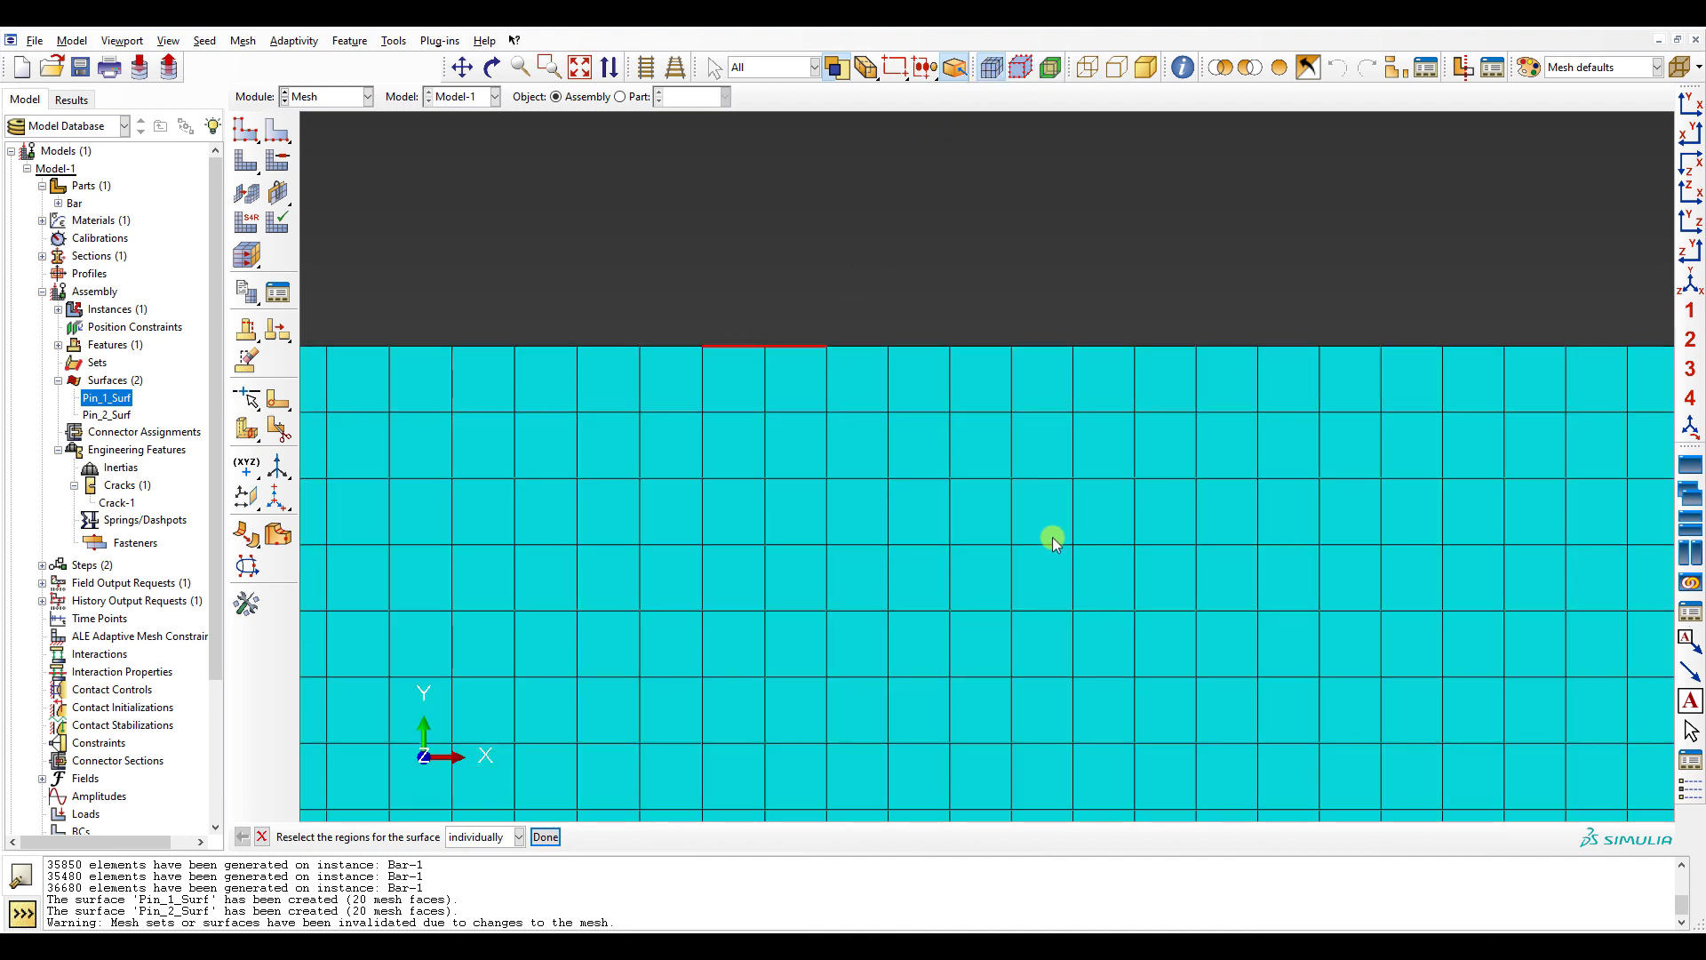
{"action": "left_click", "coordinate": [535, 838]}
- Redefine surface Pin_2_Surf by reselecting the mesh faces on the bar's top edge, two elements wide, at the right loading pin
{"action": "scroll", "coordinate": [535, 838], "scroll_direction": "down", "scroll_amount": 10}
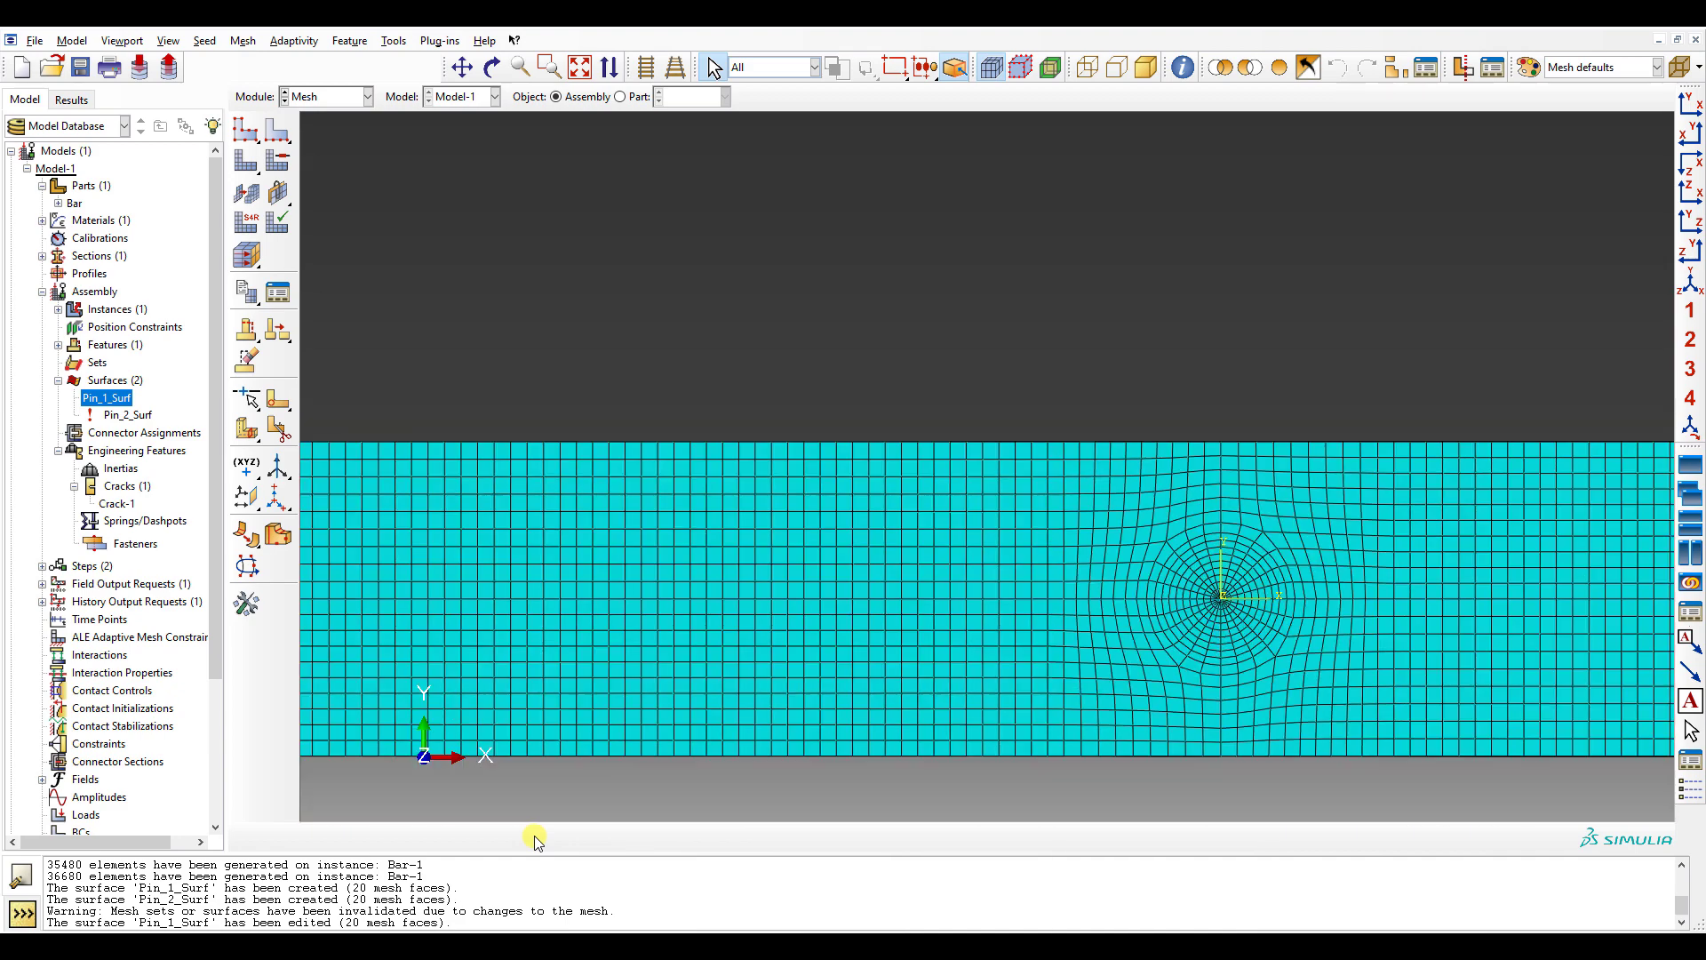
{"action": "left_click", "coordinate": [991, 68]}
{"action": "left_click", "coordinate": [990, 68]}
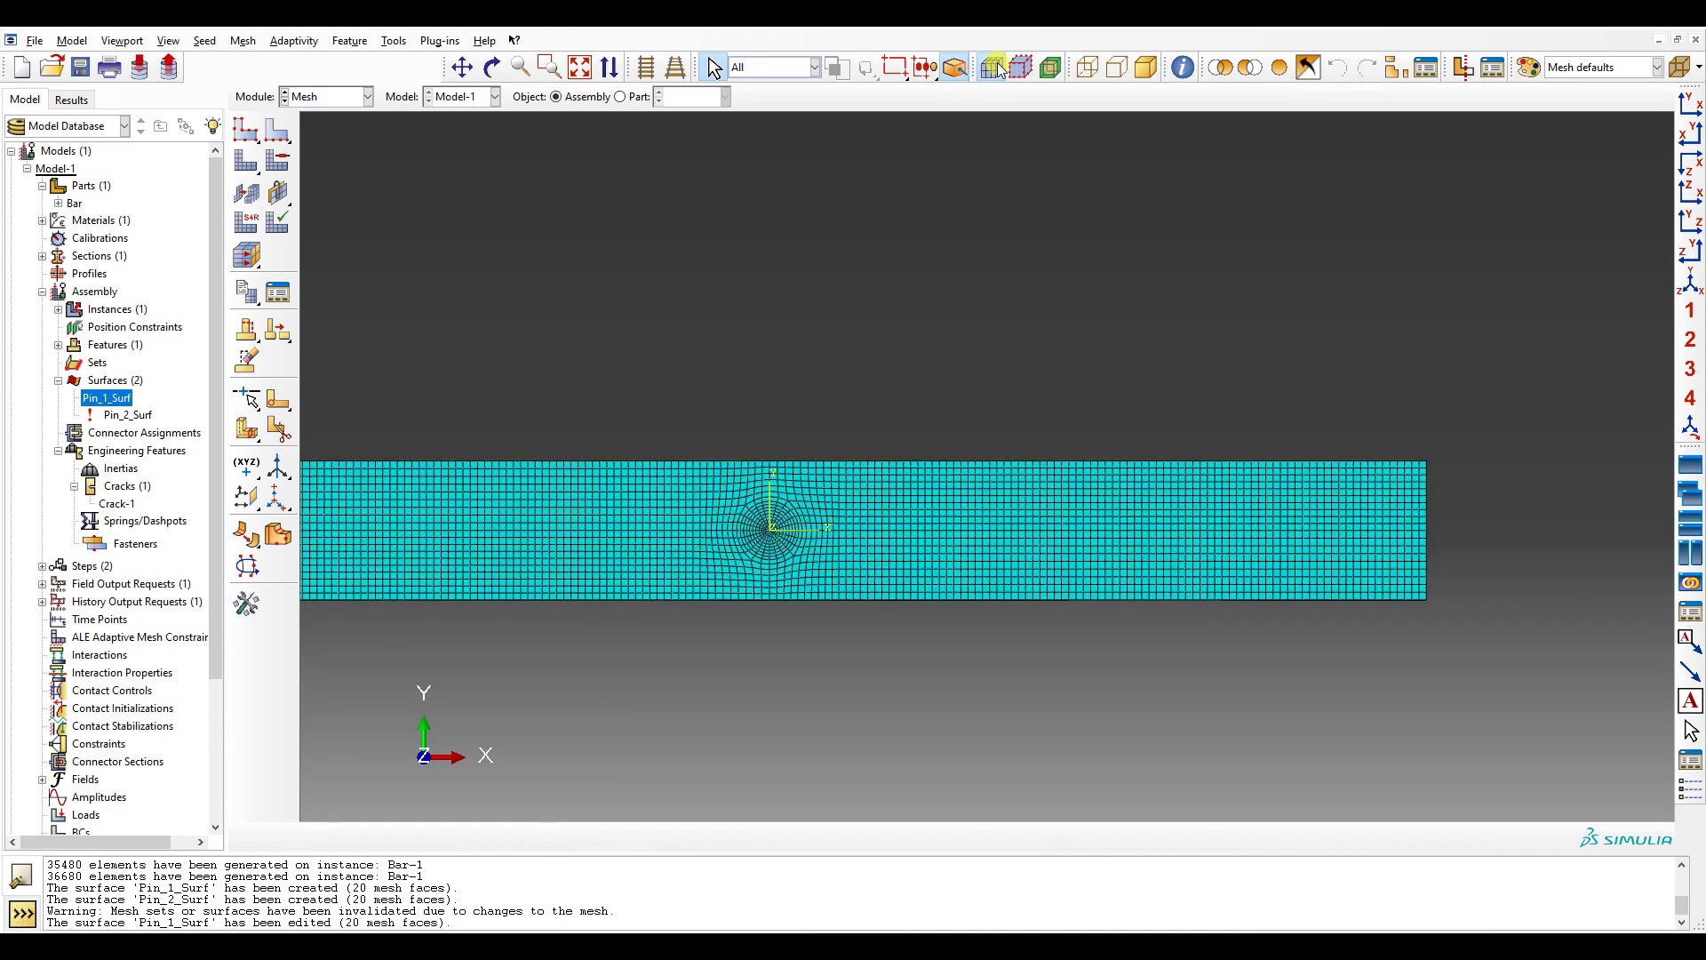
{"action": "scroll", "coordinate": [991, 67], "scroll_direction": "up", "scroll_amount": 10}
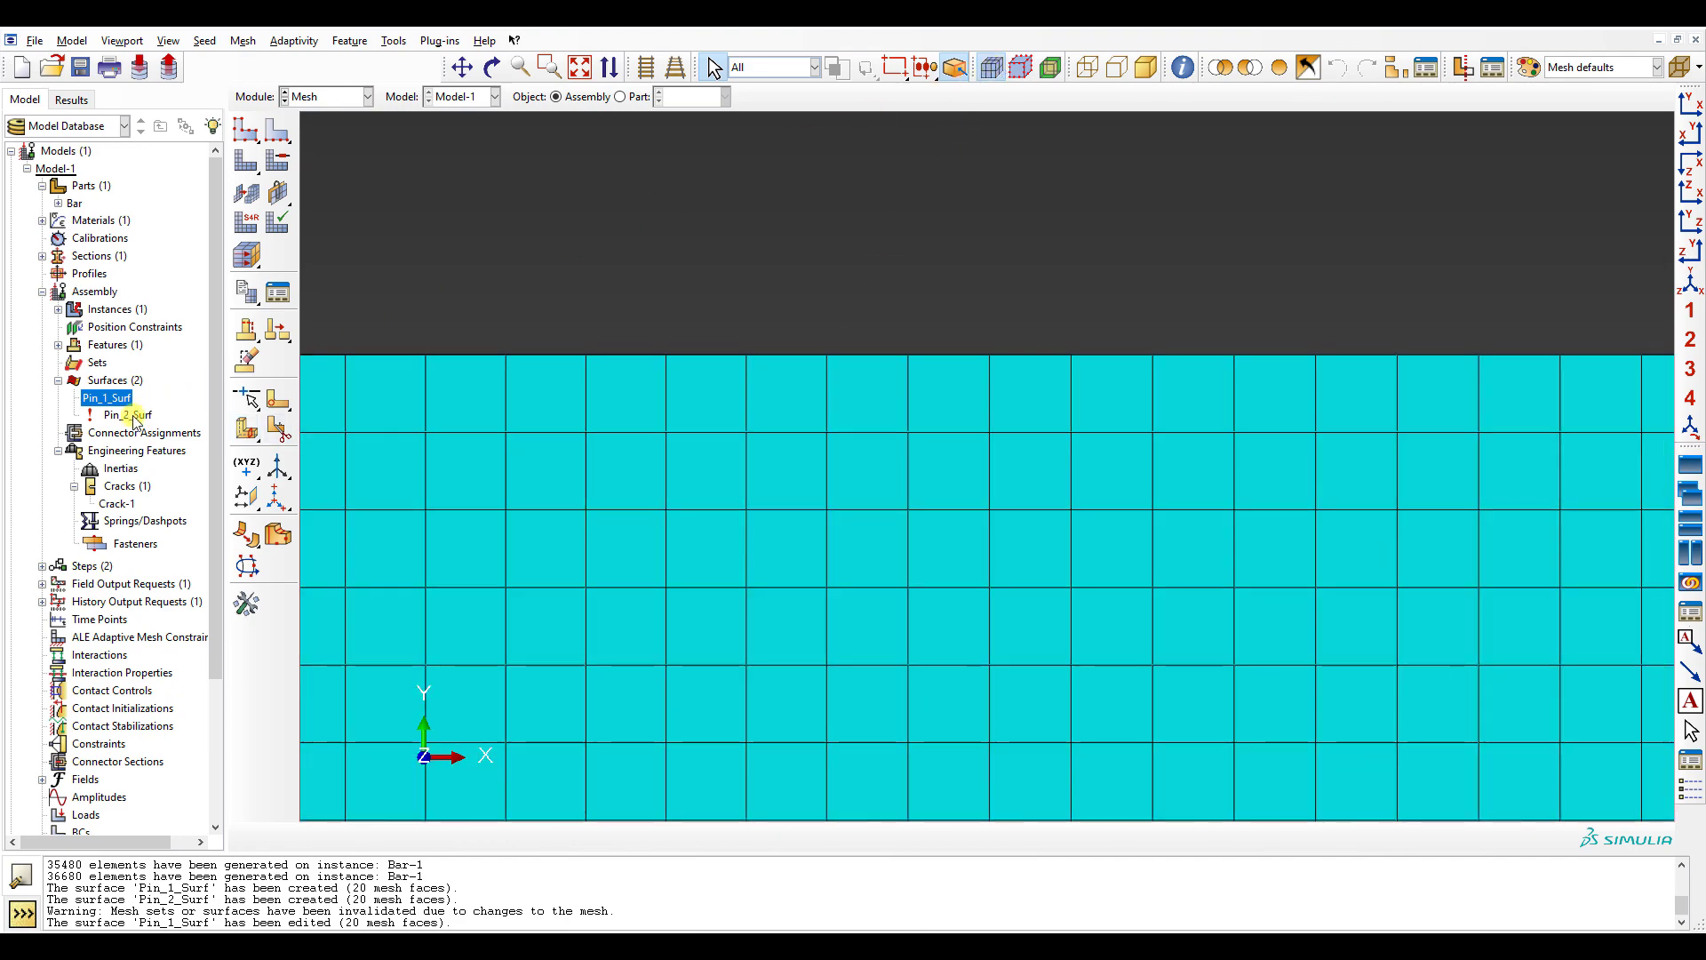
{"action": "double_click", "coordinate": [127, 414]}
{"action": "left_click", "coordinate": [980, 77]}
{"action": "left_click", "coordinate": [981, 76]}
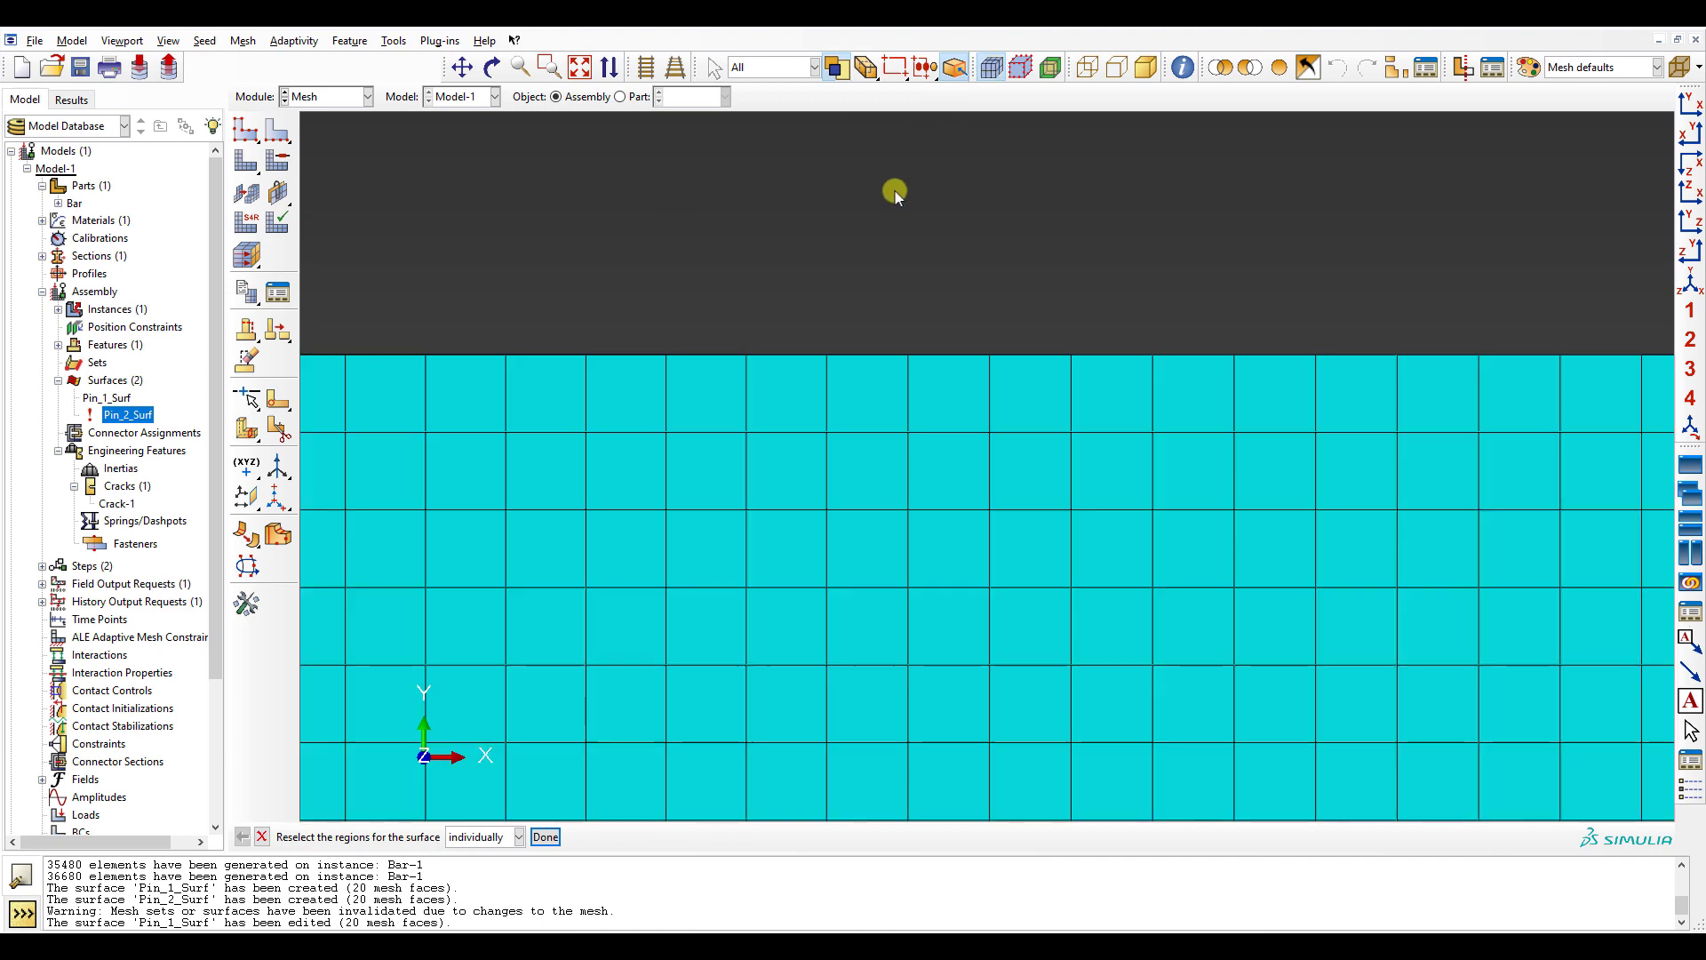
{"action": "left_click_drag", "start_coordinate": [792, 316], "coordinate": [841, 373]}
{"action": "scroll", "coordinate": [1228, 348], "scroll_direction": "down", "scroll_amount": 10}
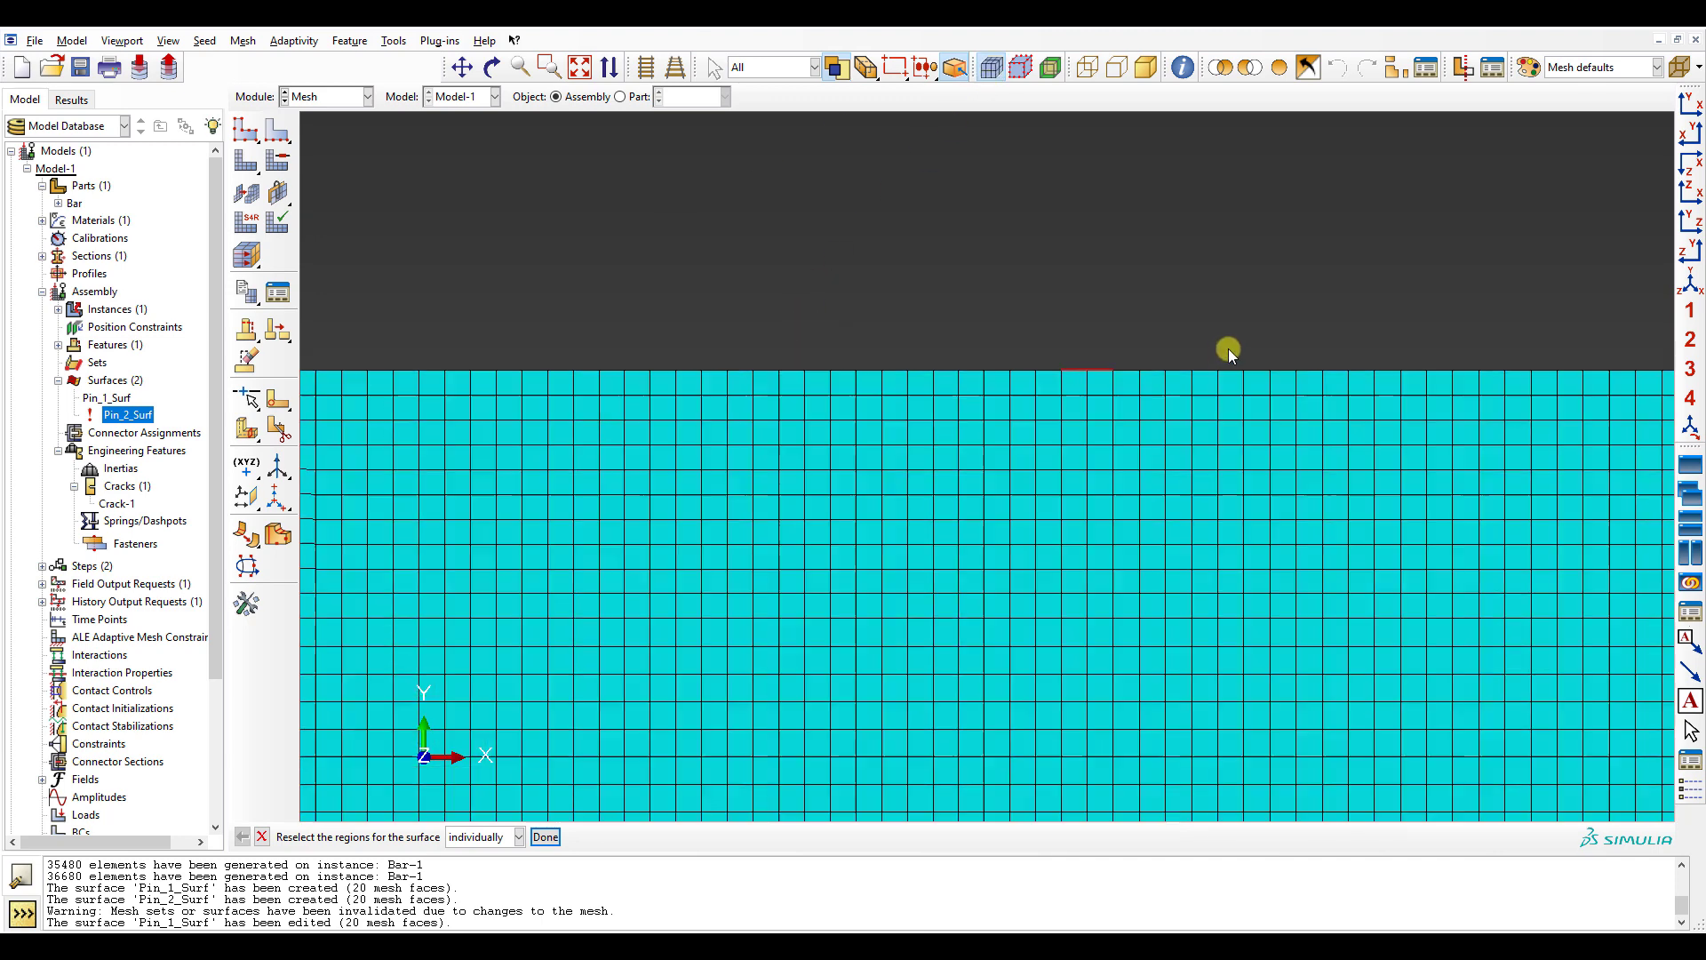
{"action": "left_click", "coordinate": [545, 836]}
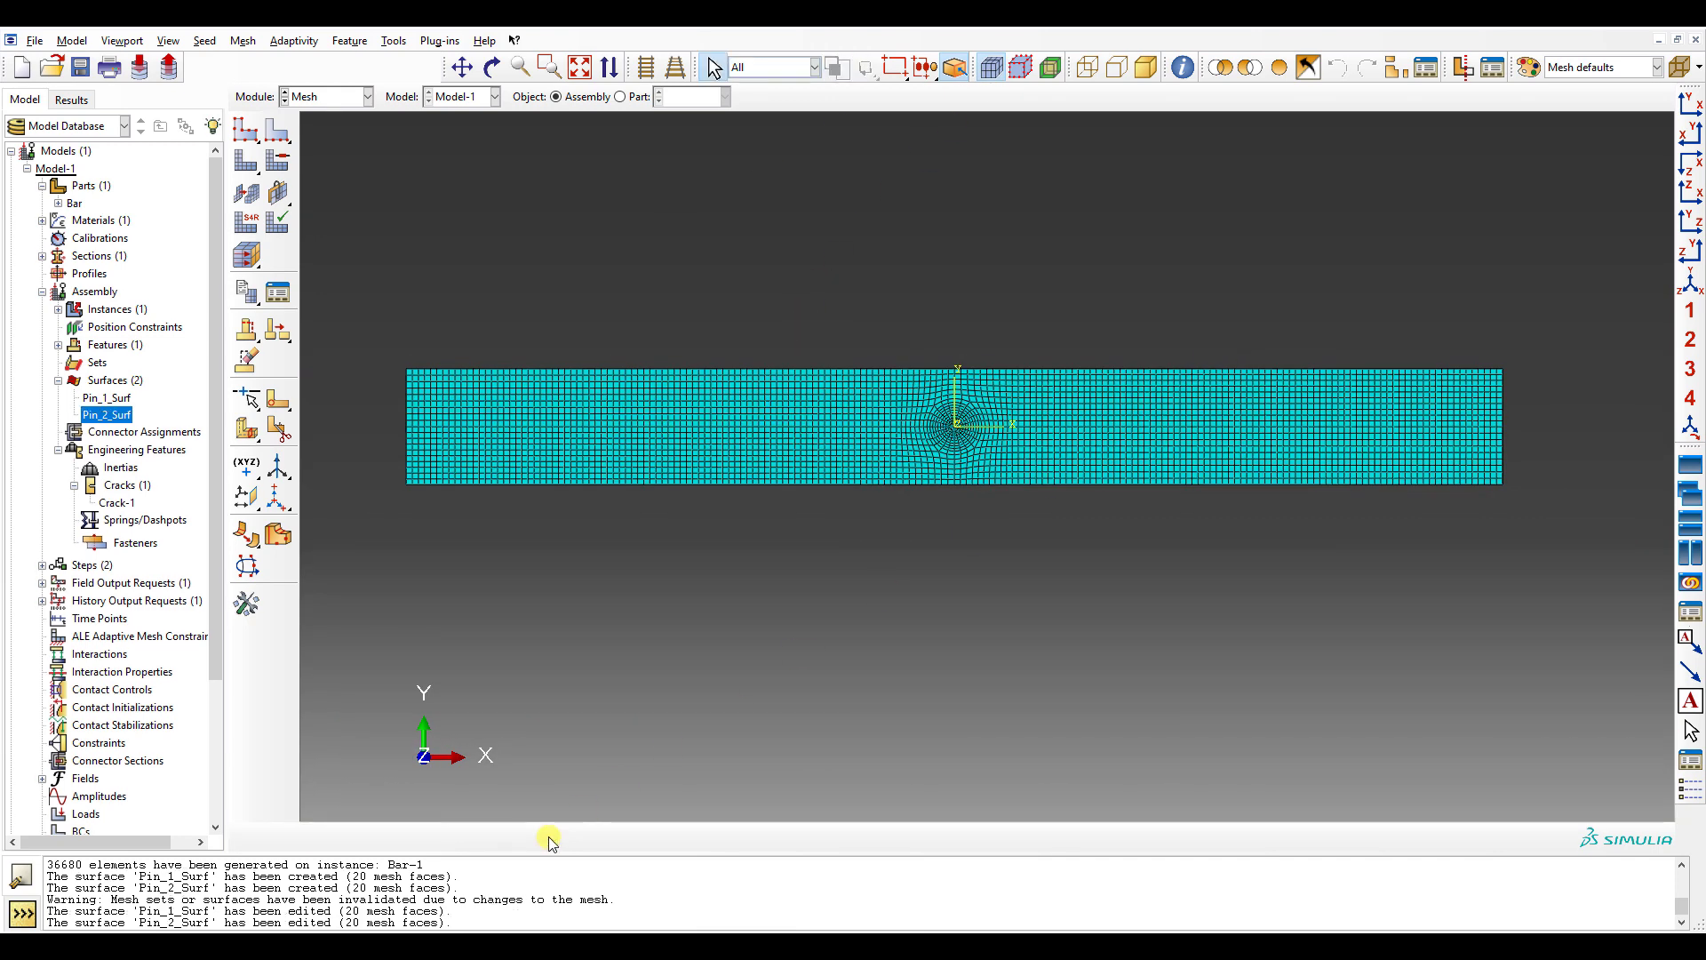
- In the Load module, create a mechanical Symmetry/Antisymmetry/Encastre boundary condition named BC-Fixed in Step-1
{"action": "left_click", "coordinate": [338, 93]}
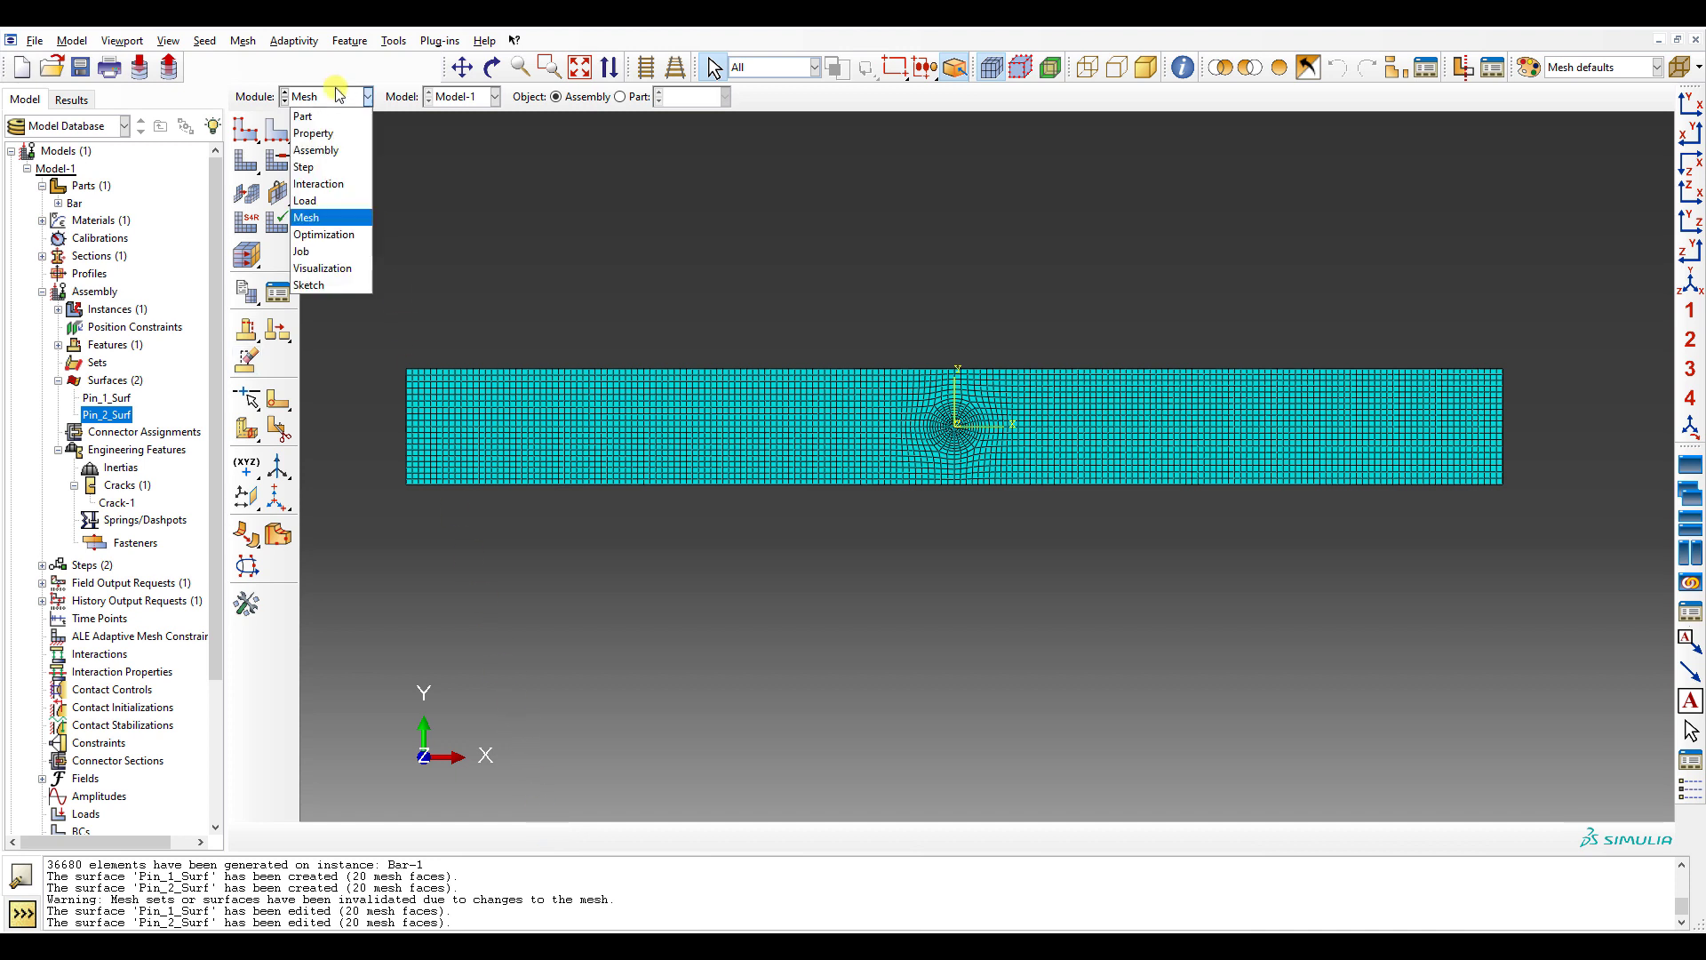
{"action": "left_click", "coordinate": [334, 202]}
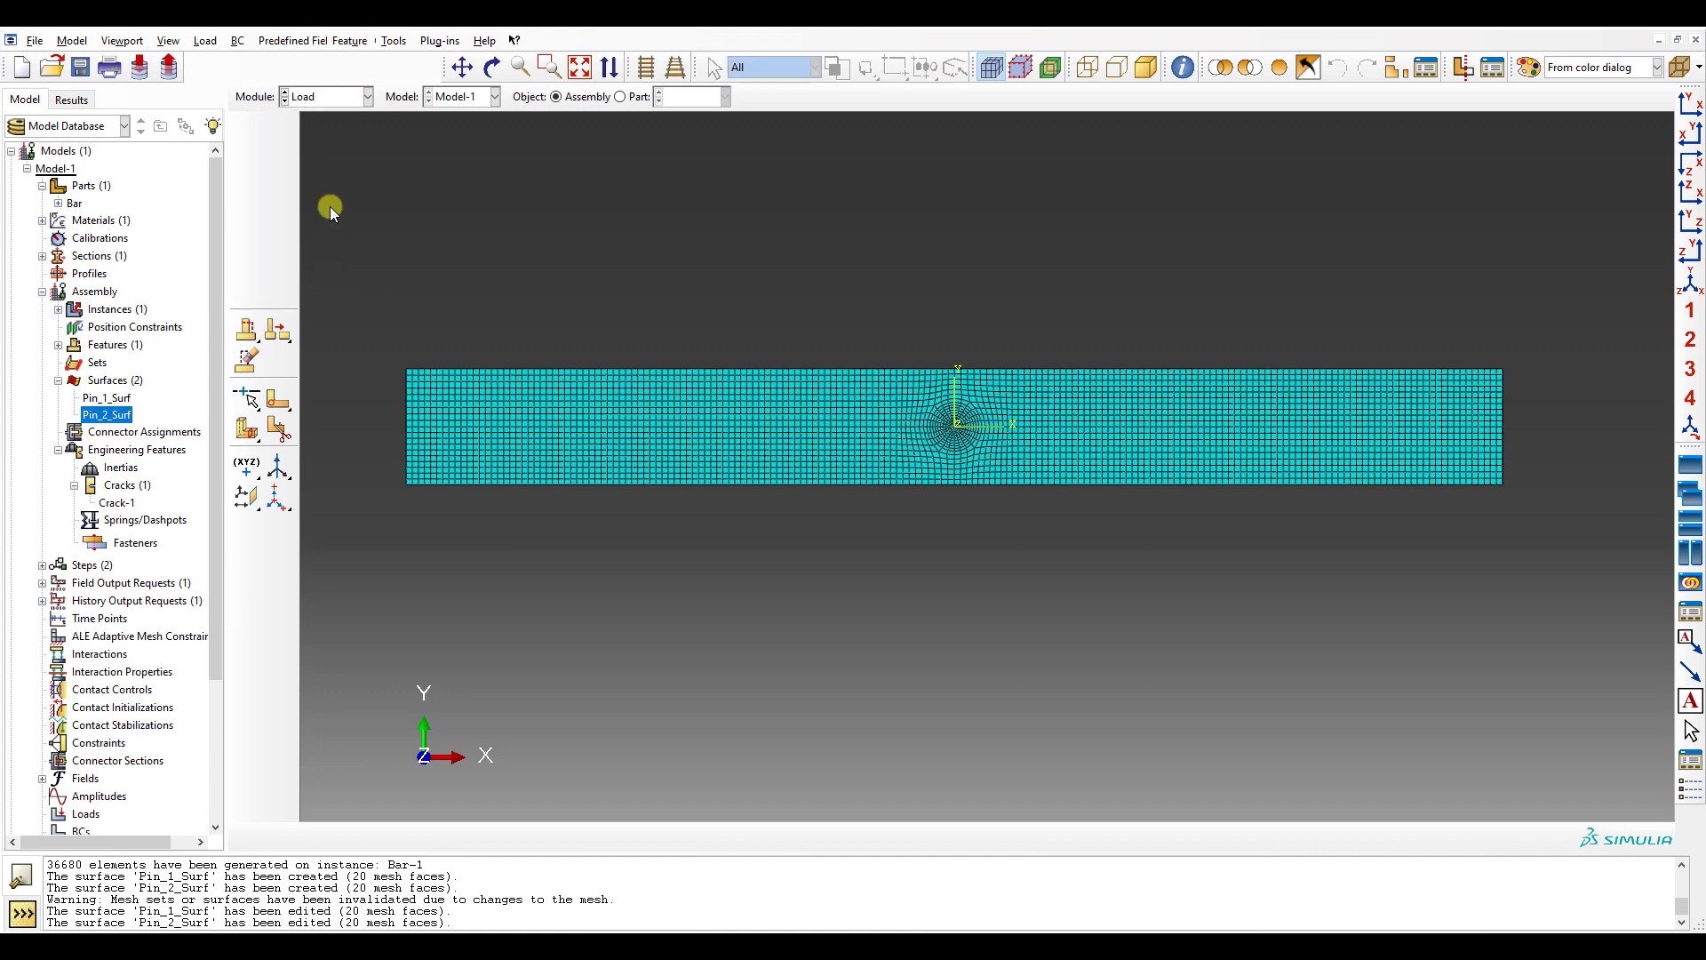
{"action": "left_click", "coordinate": [57, 379]}
{"action": "left_click", "coordinate": [277, 166]}
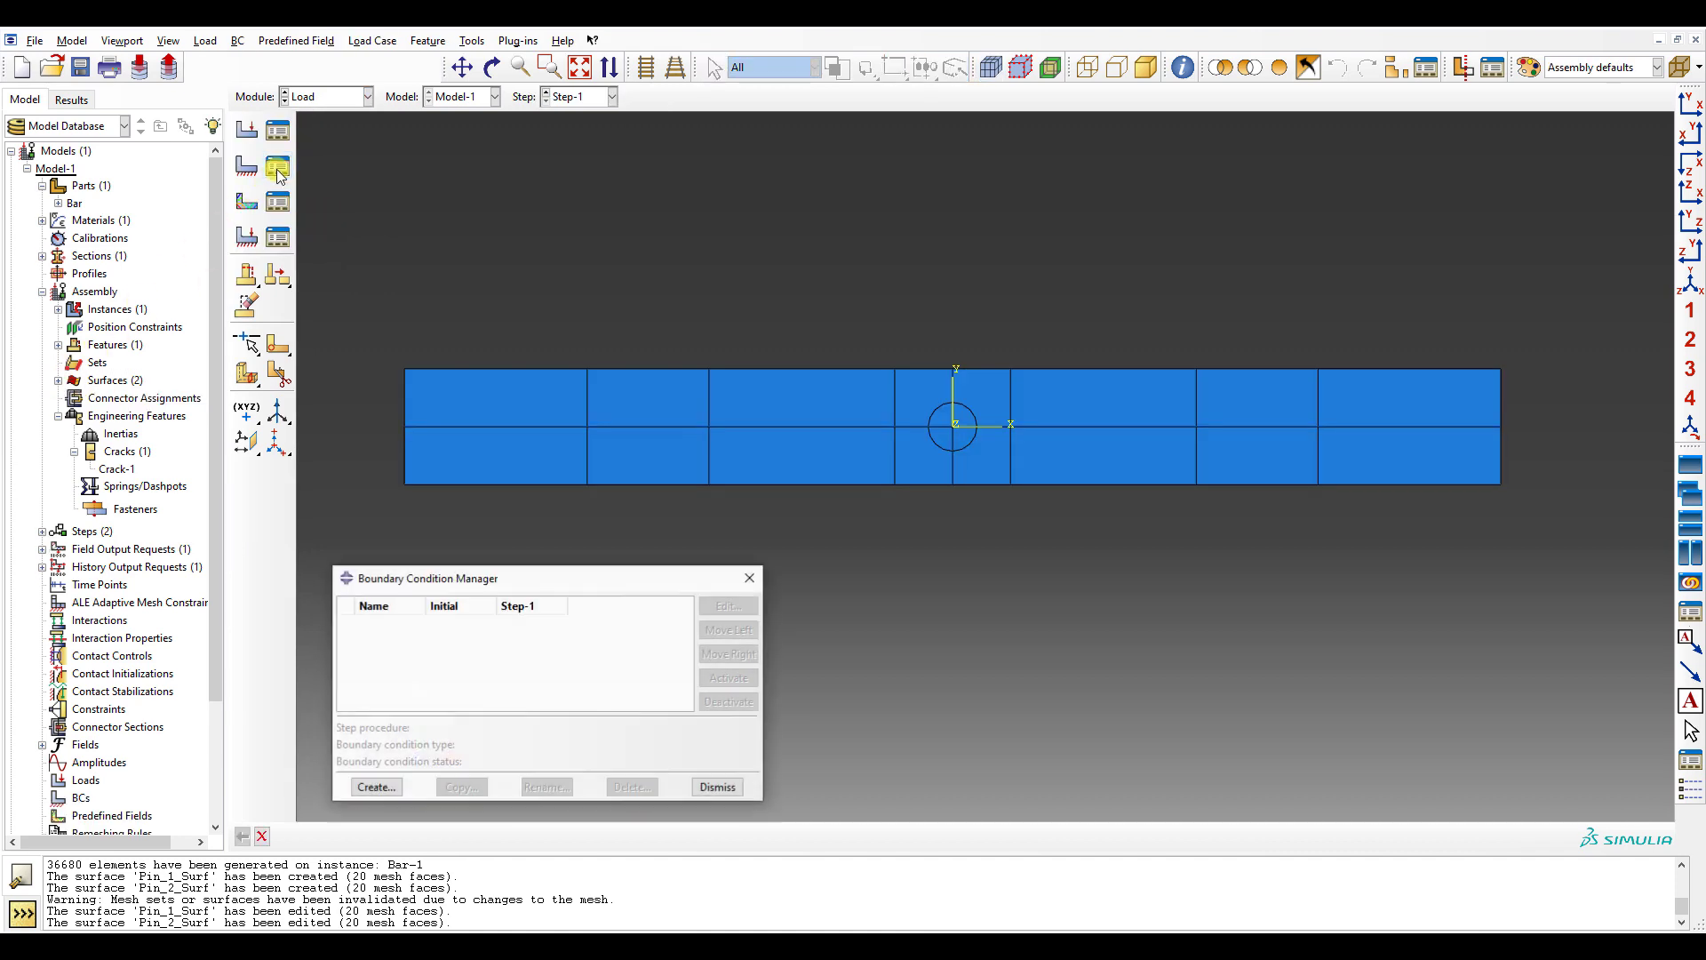
{"action": "left_click", "coordinate": [376, 787]}
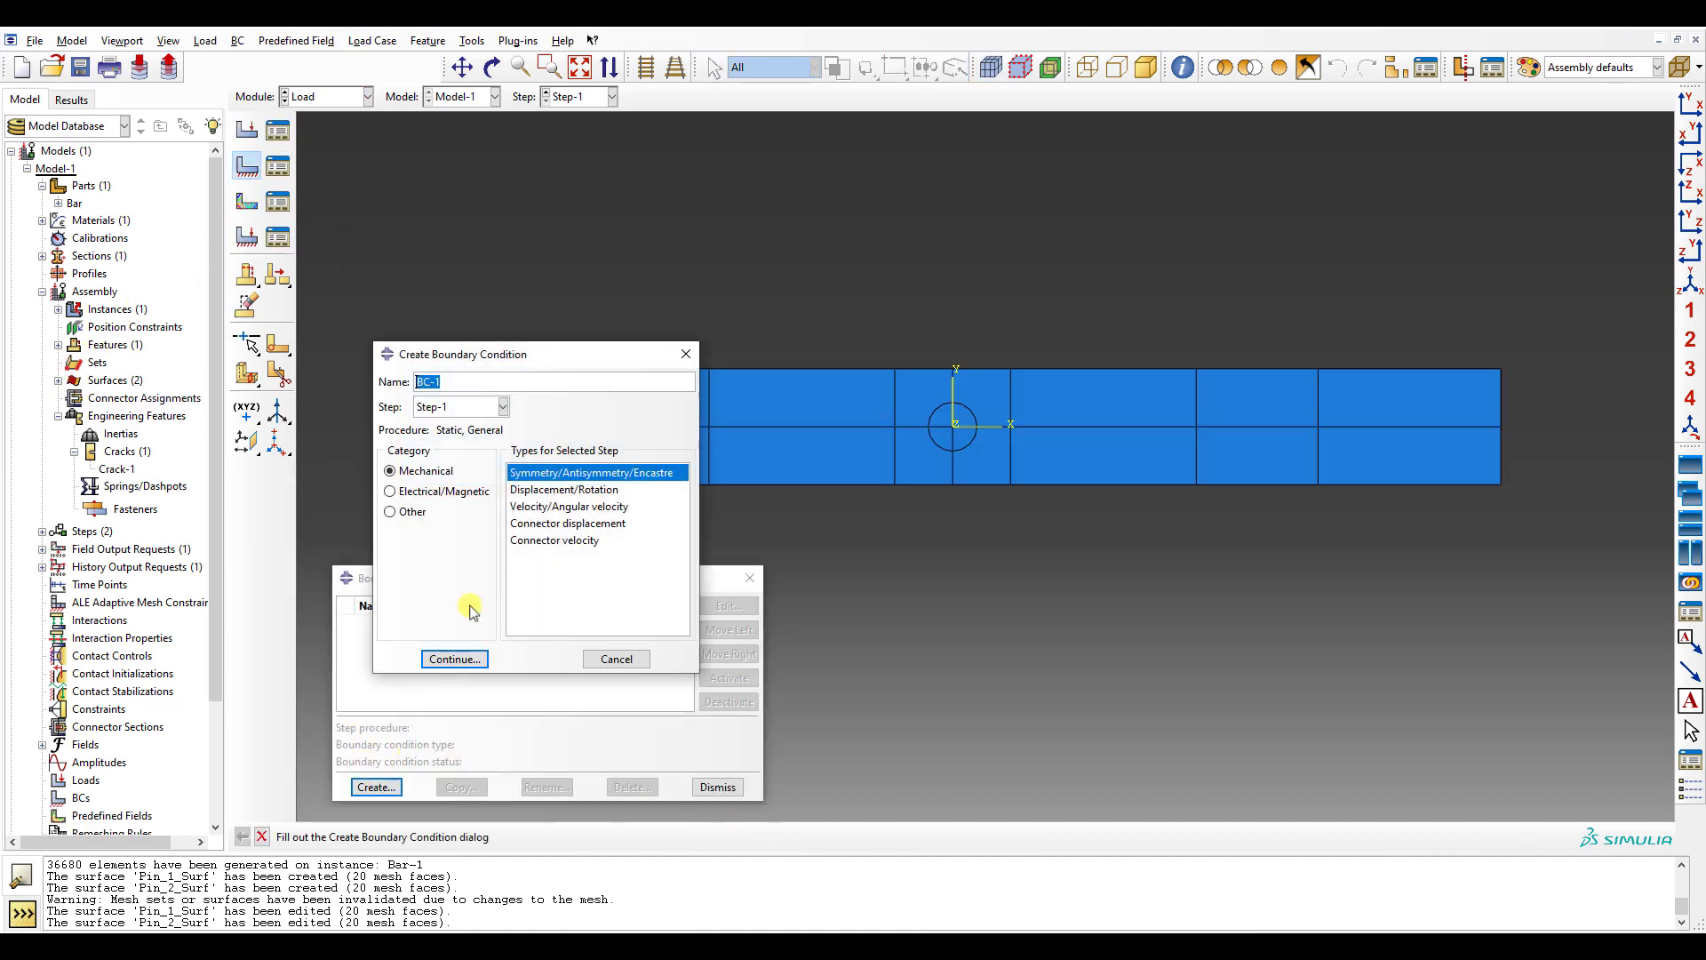
{"action": "left_click", "coordinate": [505, 384]}
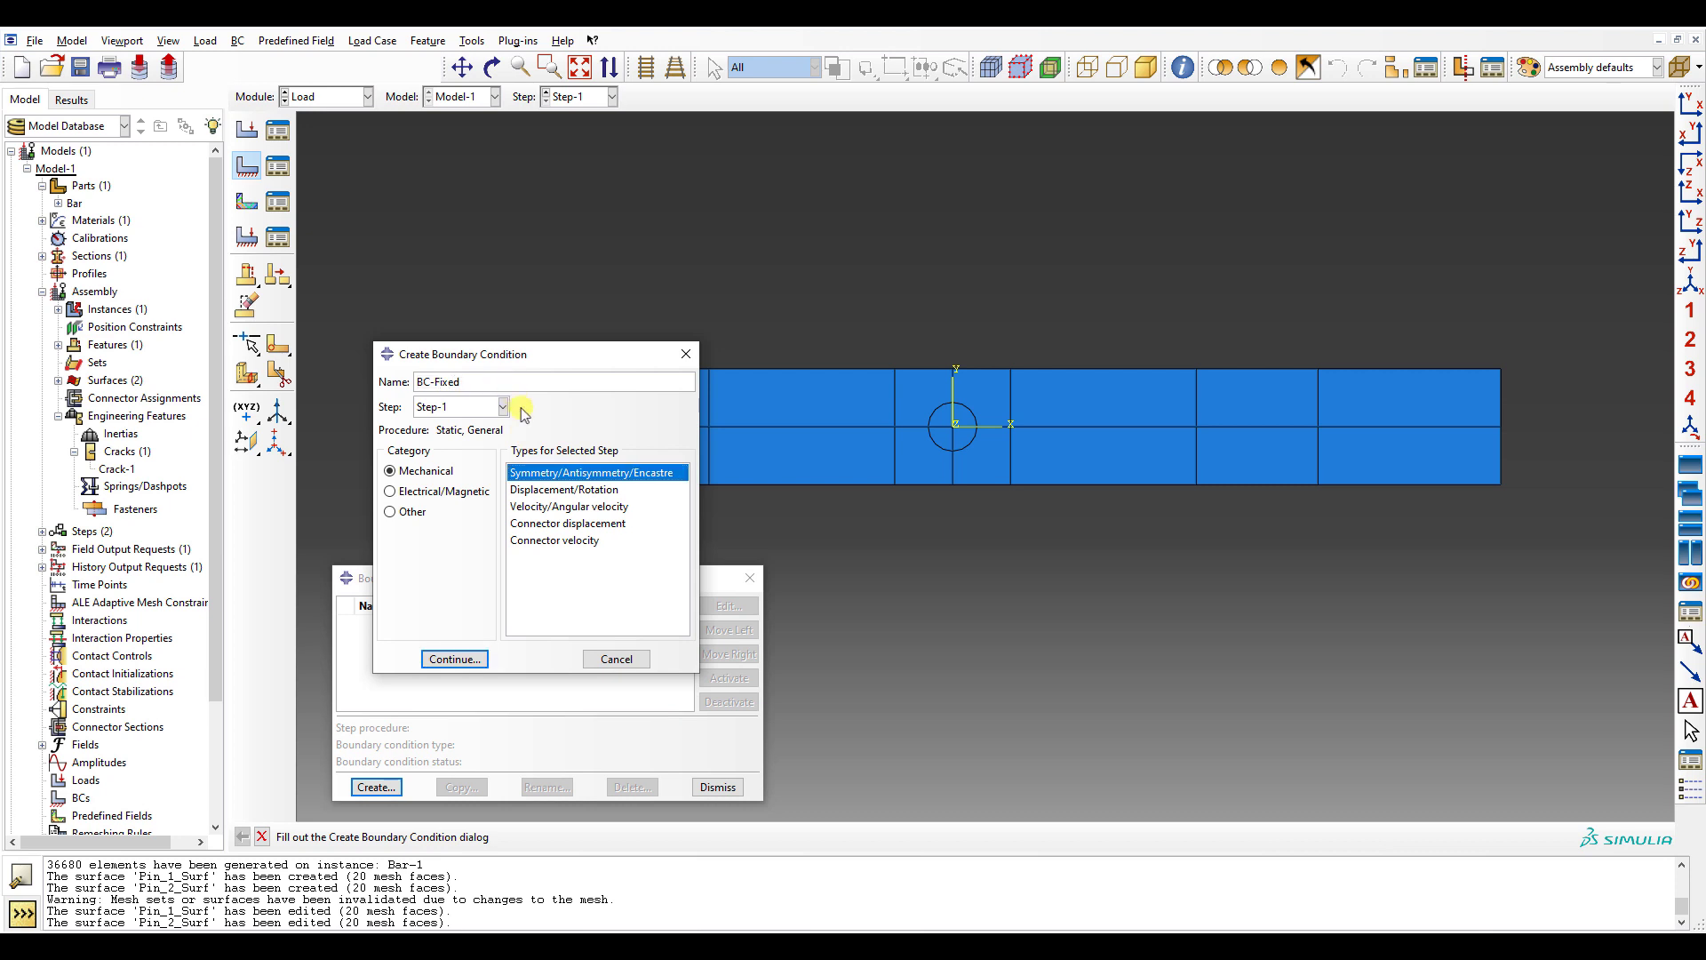
{"action": "double_click", "coordinate": [564, 473]}
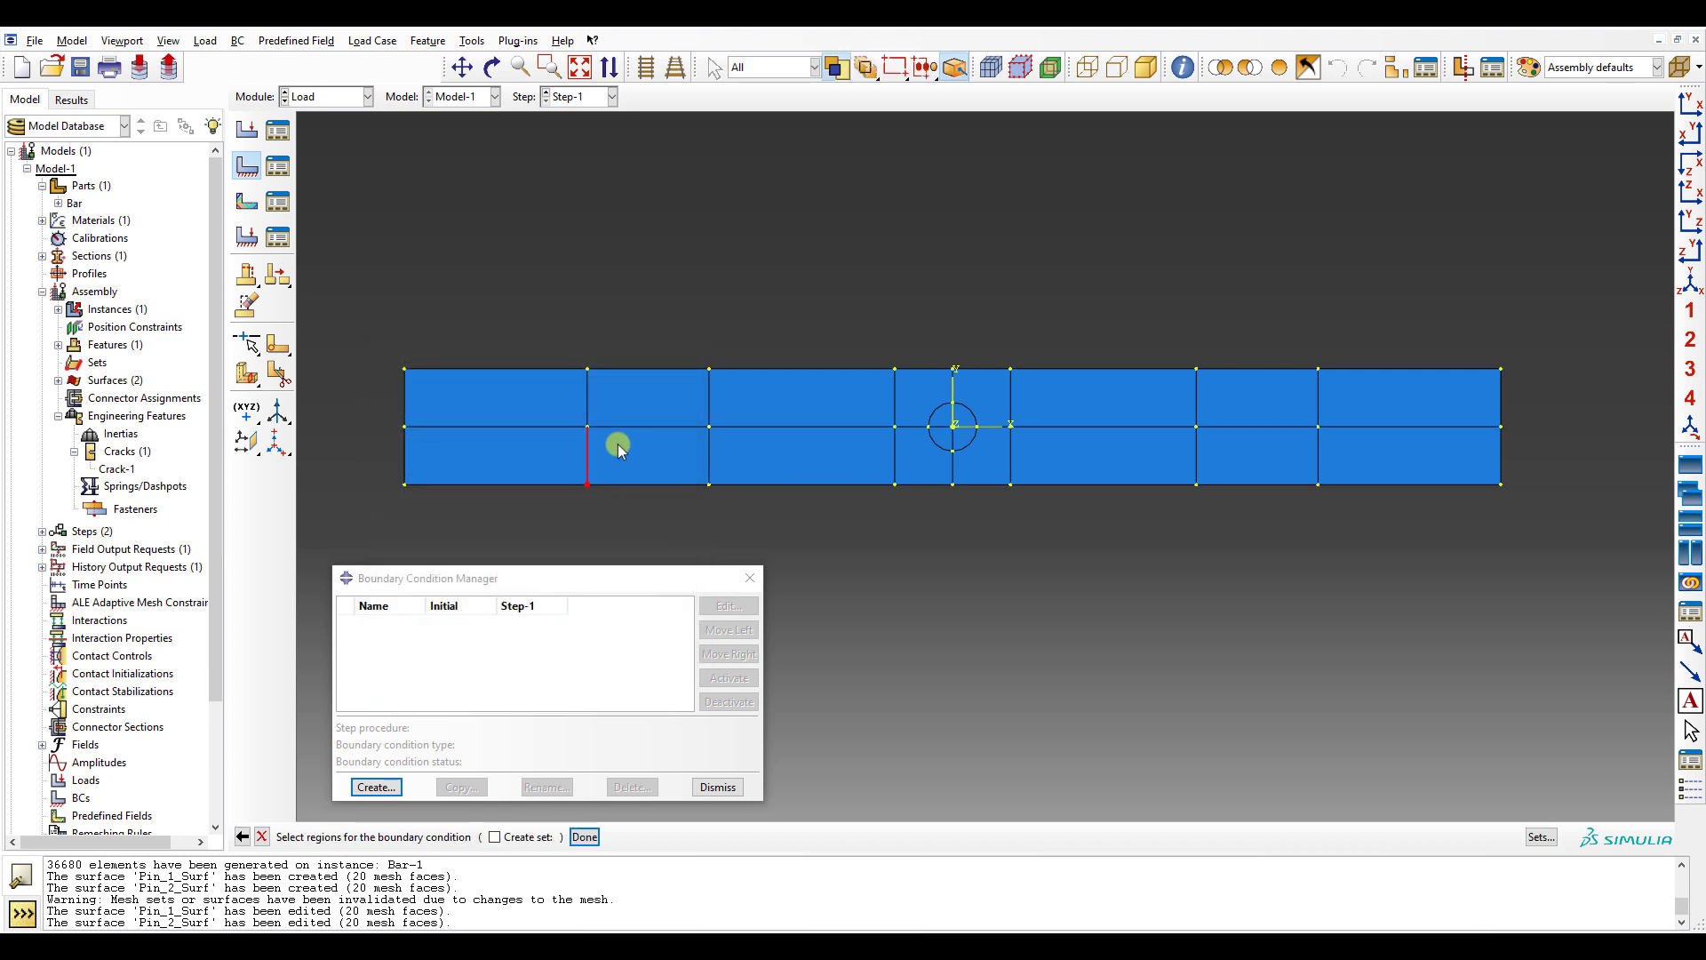
- Apply BC-Fixed as encastre at the bottom of the bar's leftmost interior partition line, the left support location
{"action": "left_click", "coordinate": [586, 483]}
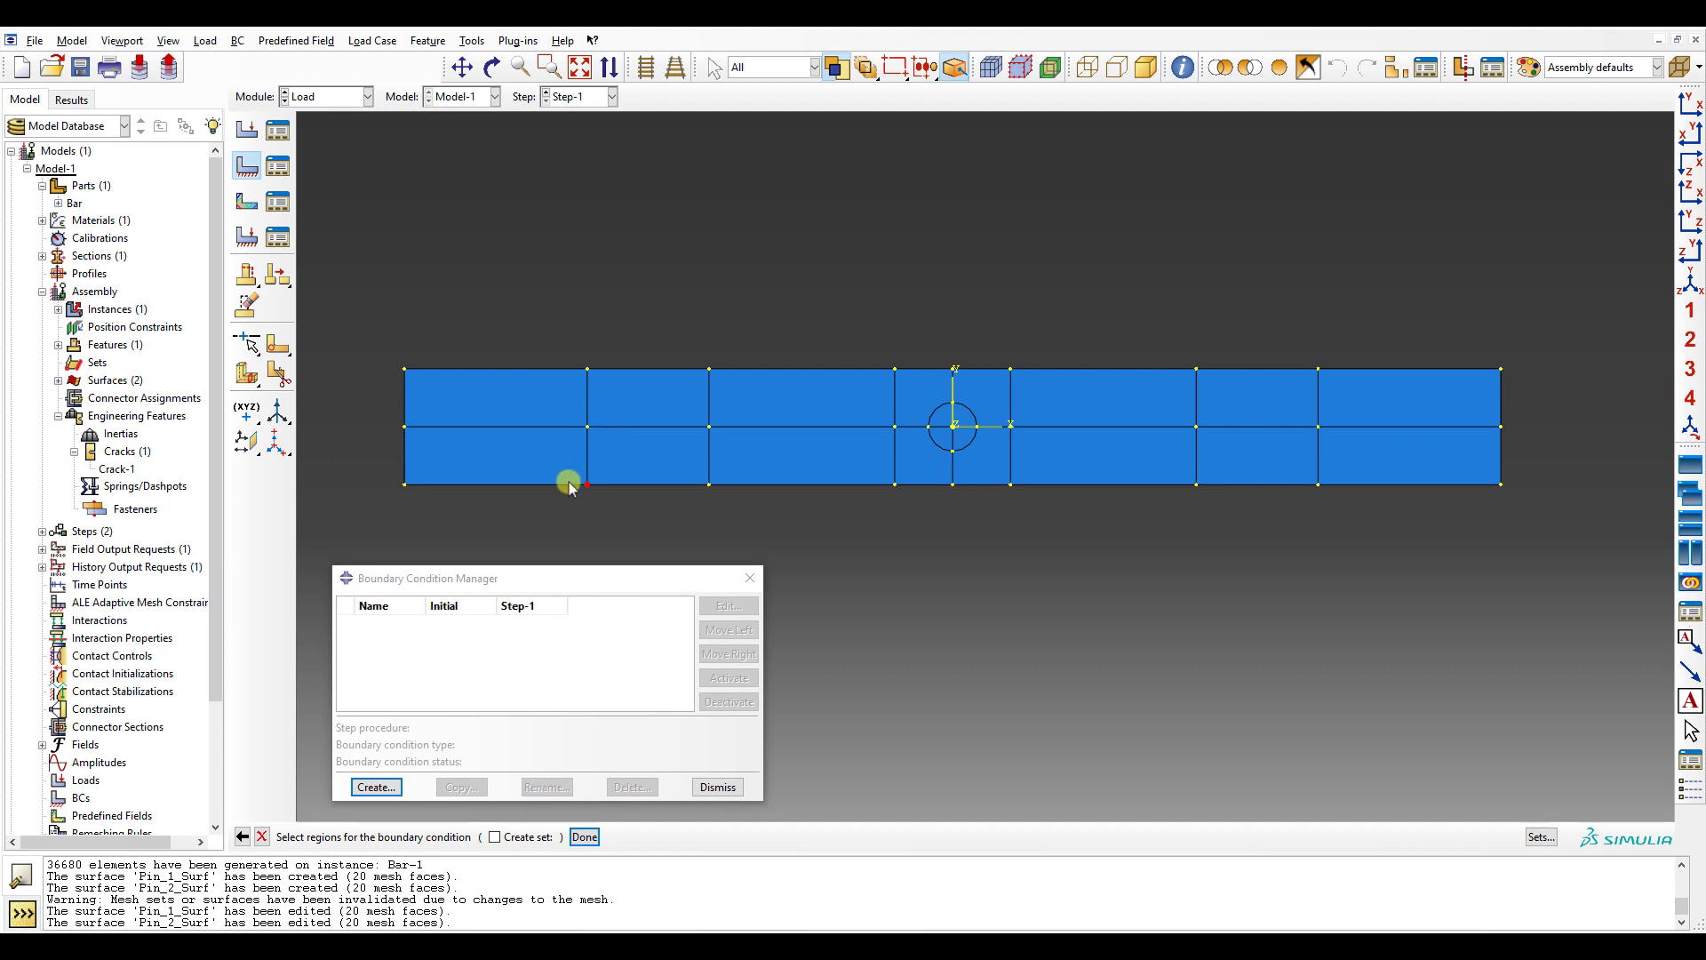
{"action": "left_click", "coordinate": [583, 837]}
{"action": "left_click", "coordinate": [40, 516]}
{"action": "left_click", "coordinate": [78, 548]}
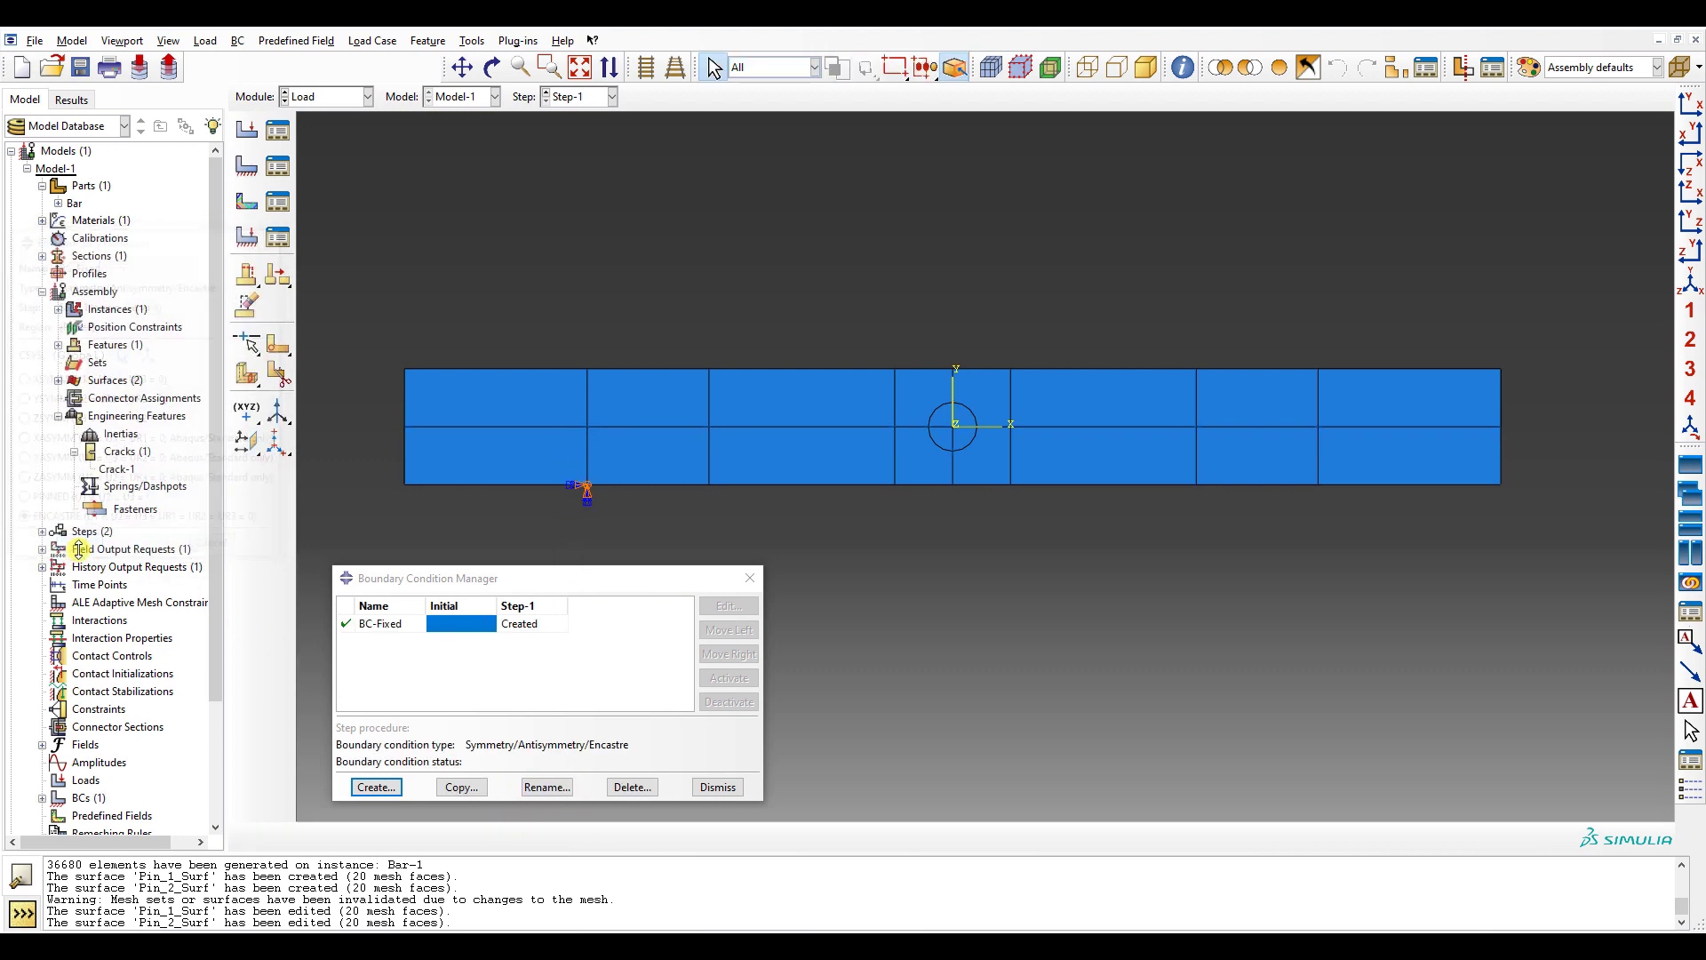
- Move BC-Fixed's creation to the Initial step and start a mechanical Displacement/Rotation boundary condition named BC-X in Initial
{"action": "left_click", "coordinate": [520, 623]}
{"action": "left_click", "coordinate": [728, 629]}
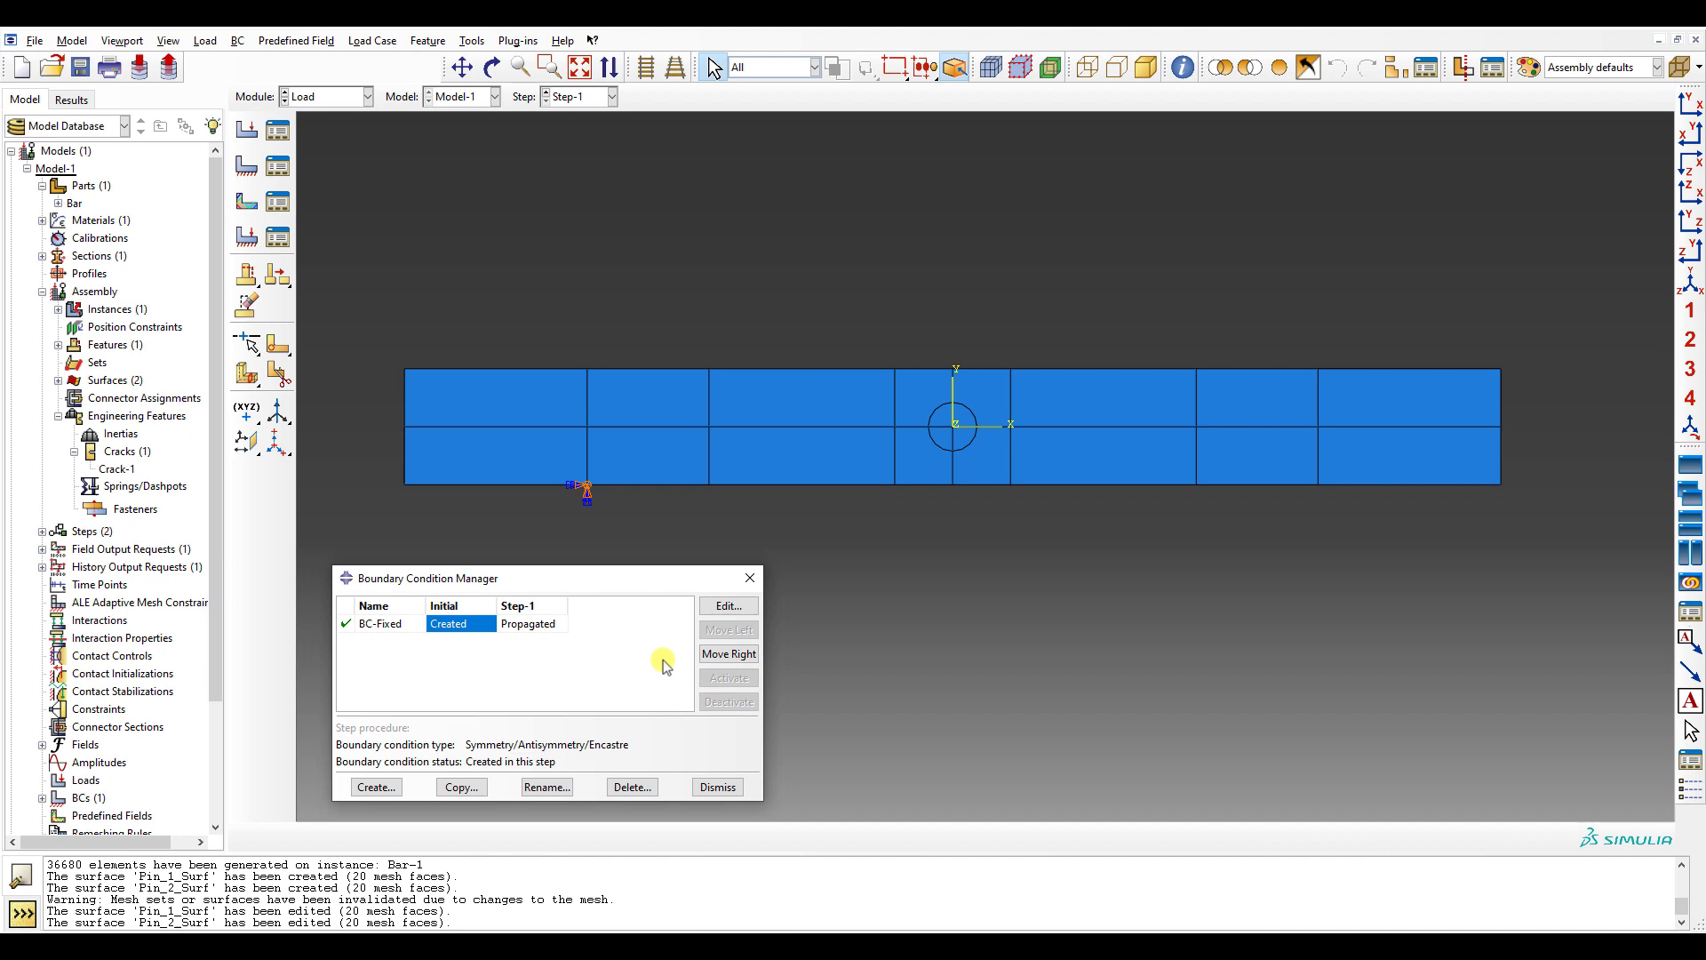
{"action": "left_click", "coordinate": [388, 792]}
{"action": "left_click", "coordinate": [484, 406]}
{"action": "left_click", "coordinate": [471, 423]}
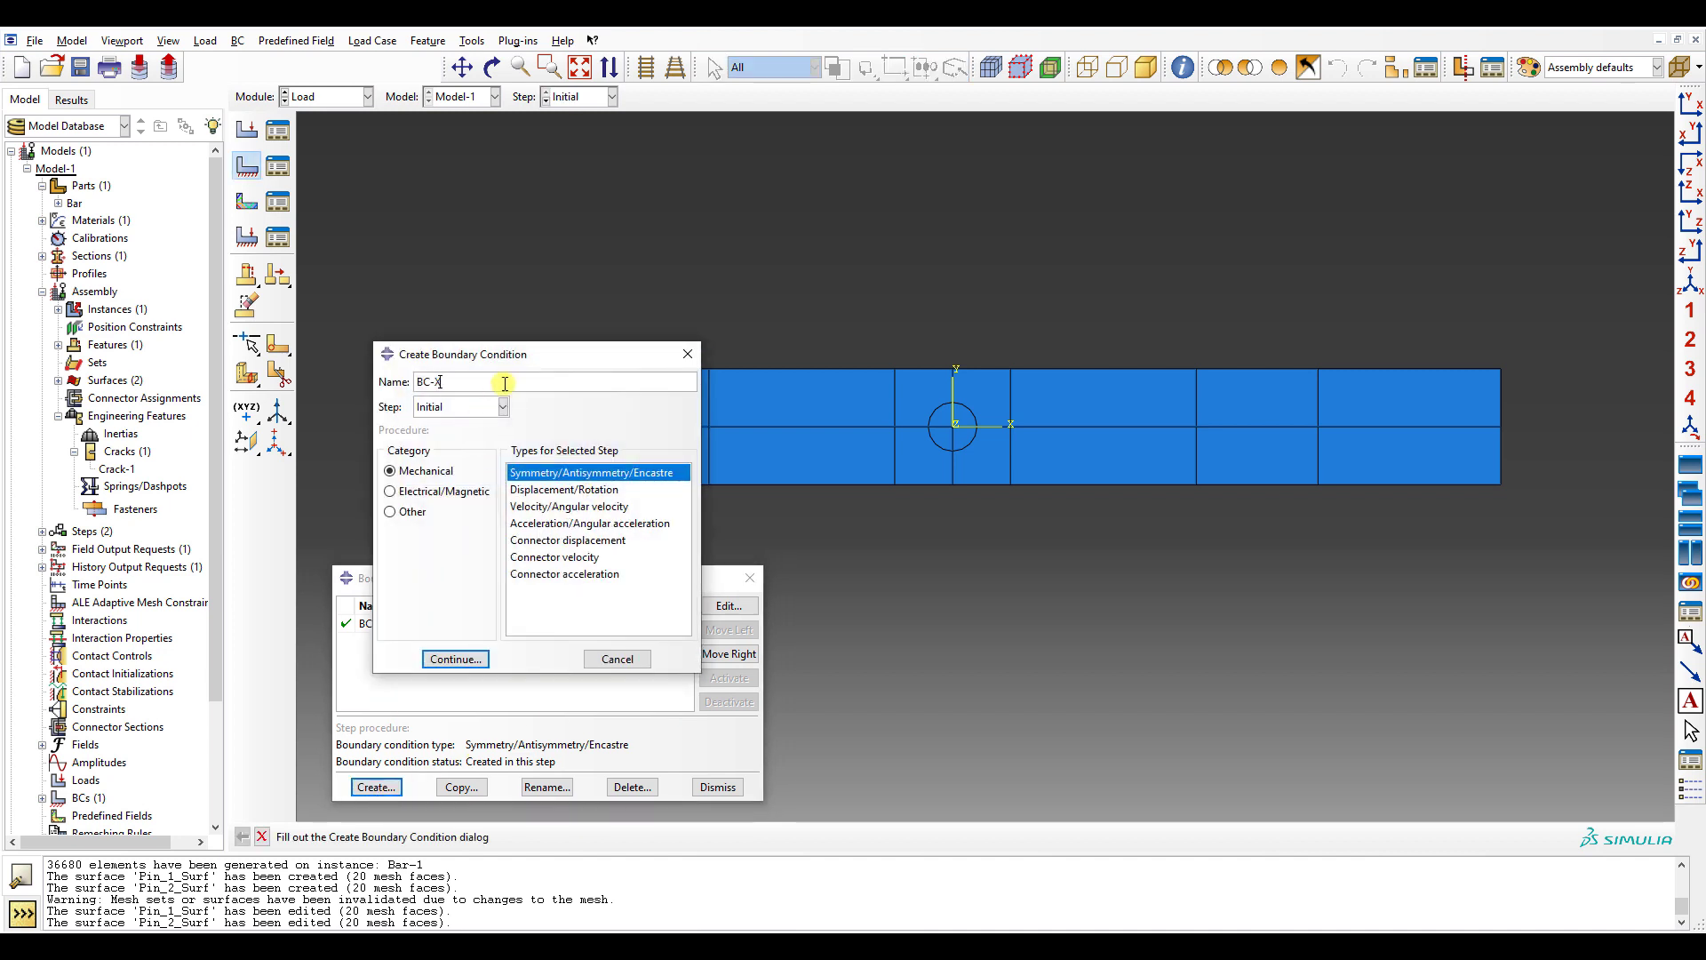
{"action": "left_click", "coordinate": [559, 488]}
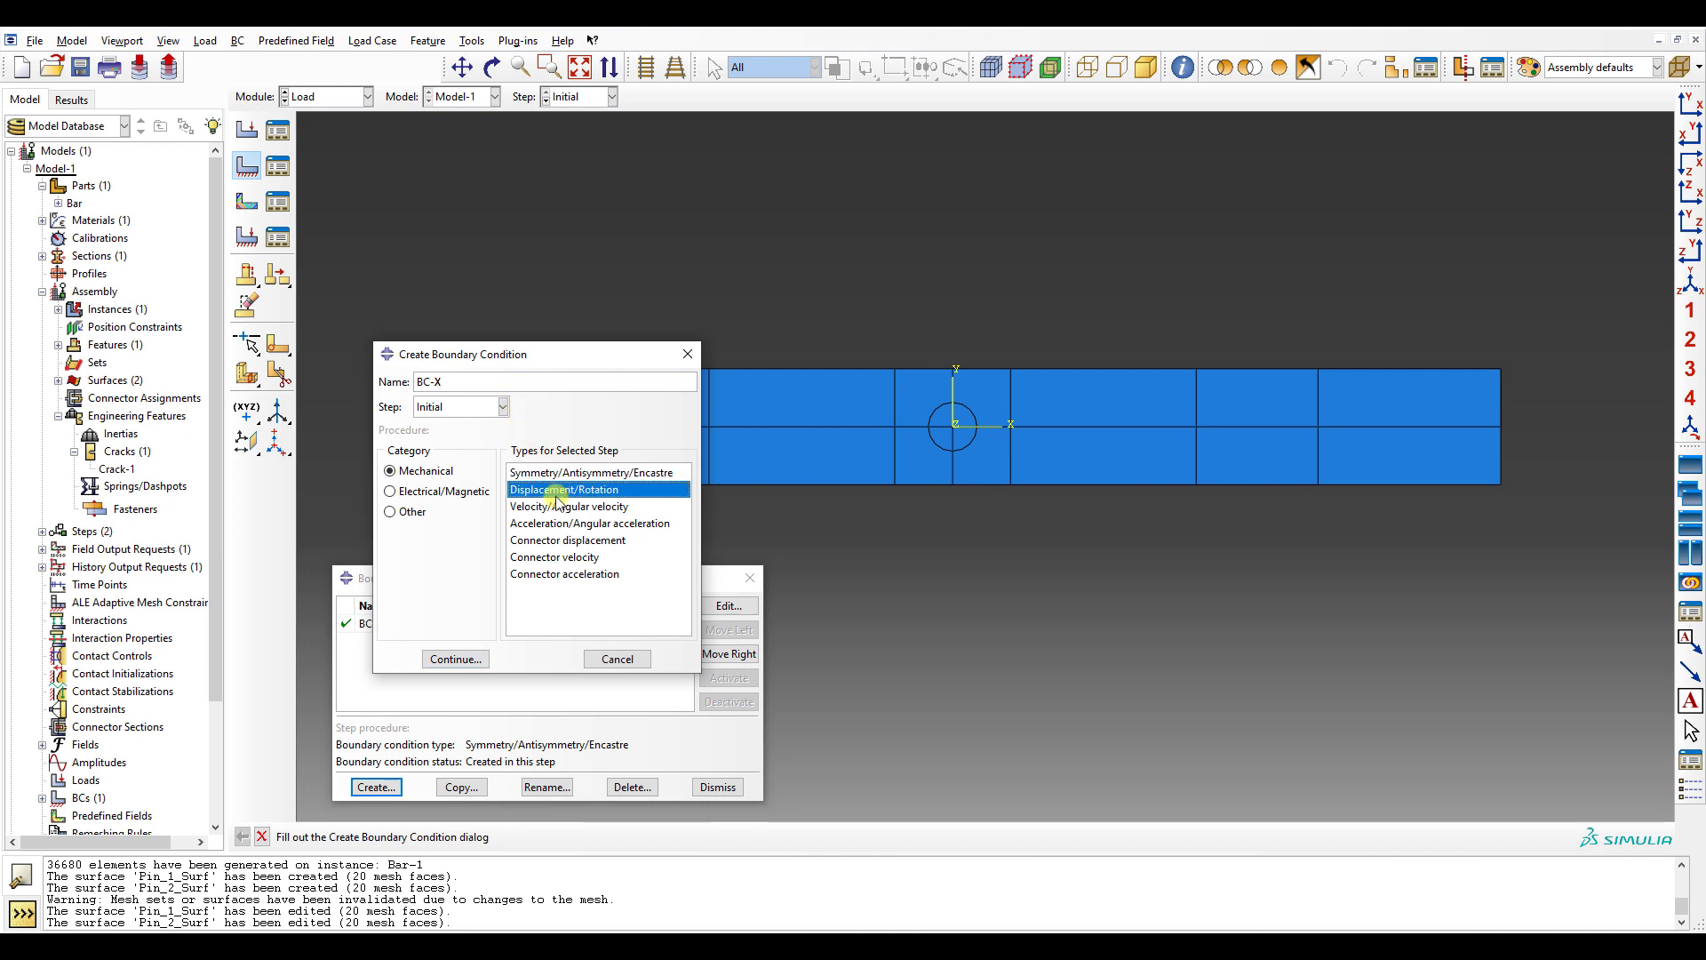
{"action": "left_click", "coordinate": [455, 658]}
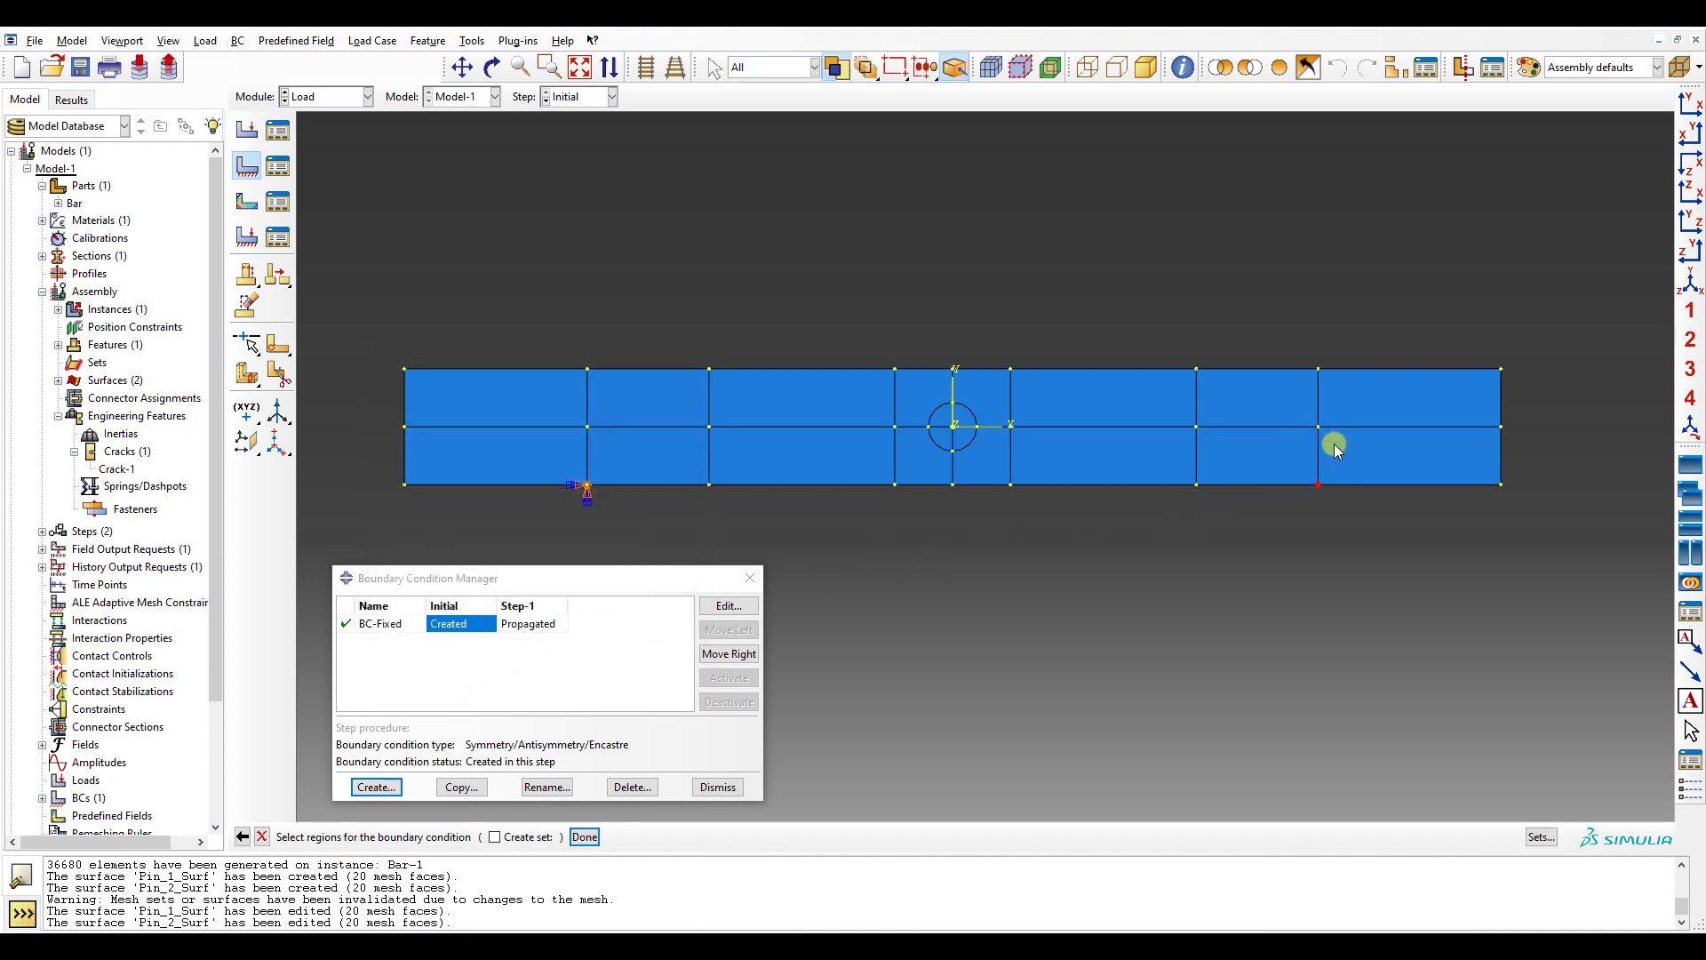
- Apply BC-X at the bottom of the bar's rightmost interior partition line, restraining U2, U3, UR1 and UR2
{"action": "left_click", "coordinate": [583, 836]}
{"action": "left_click", "coordinate": [862, 449]}
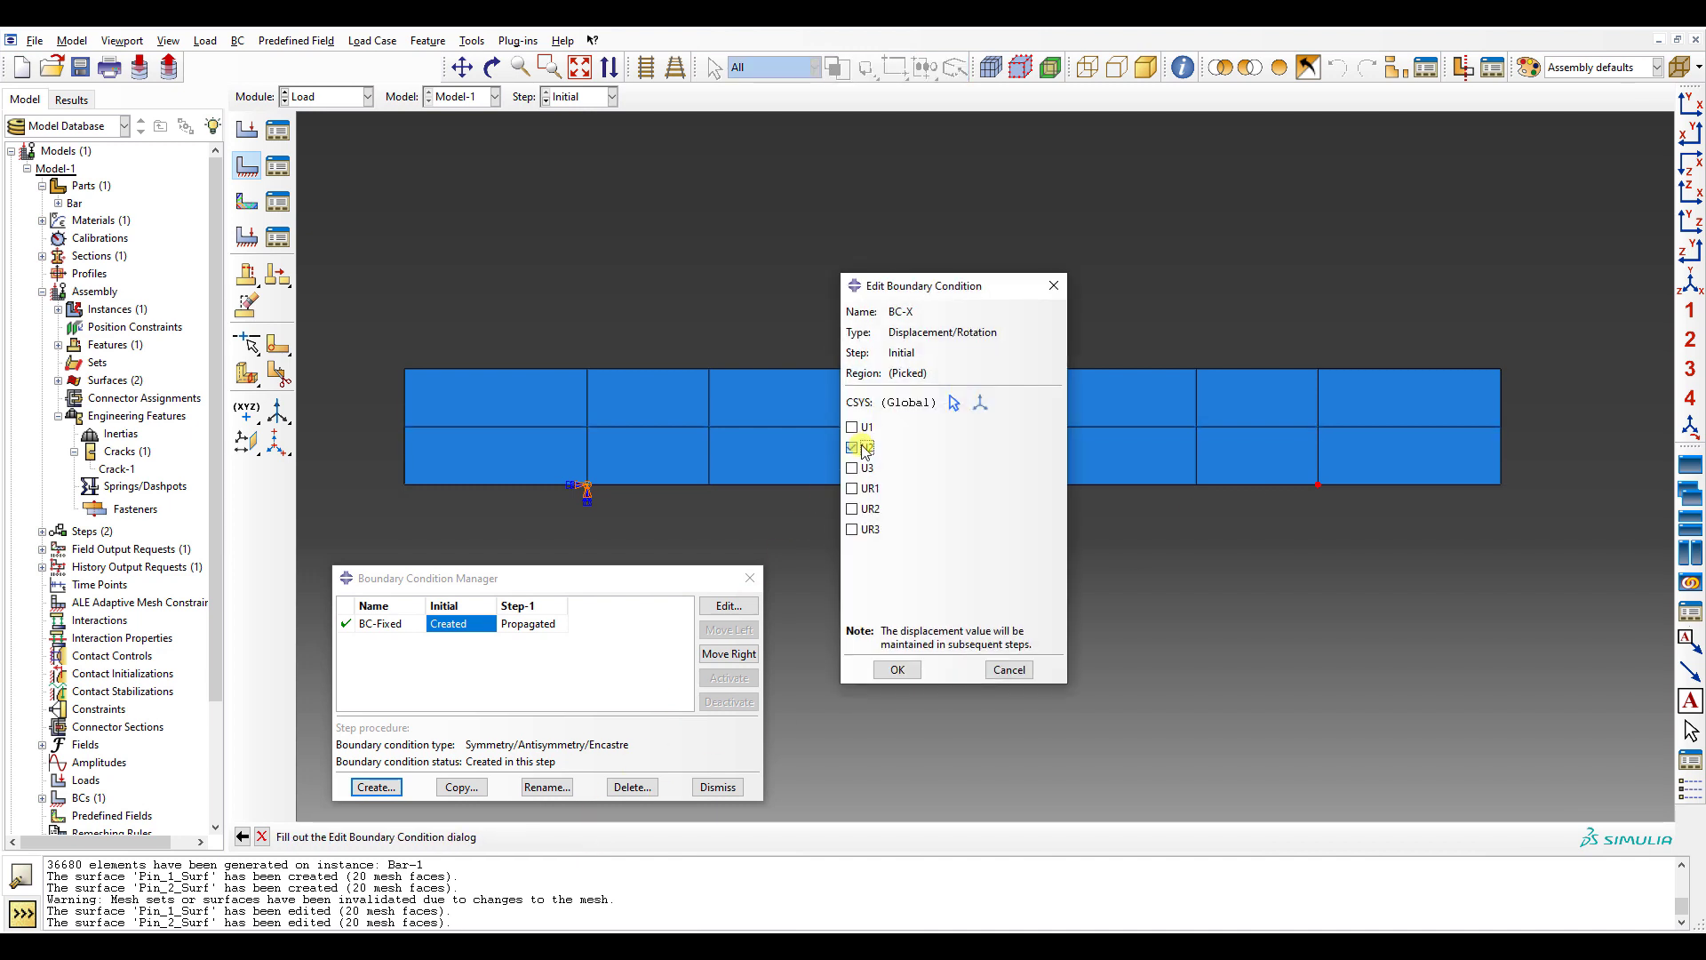
{"action": "left_click", "coordinate": [864, 468]}
{"action": "left_click", "coordinate": [866, 488]}
{"action": "left_click", "coordinate": [868, 509]}
{"action": "left_click", "coordinate": [870, 530]}
{"action": "left_click", "coordinate": [871, 530]}
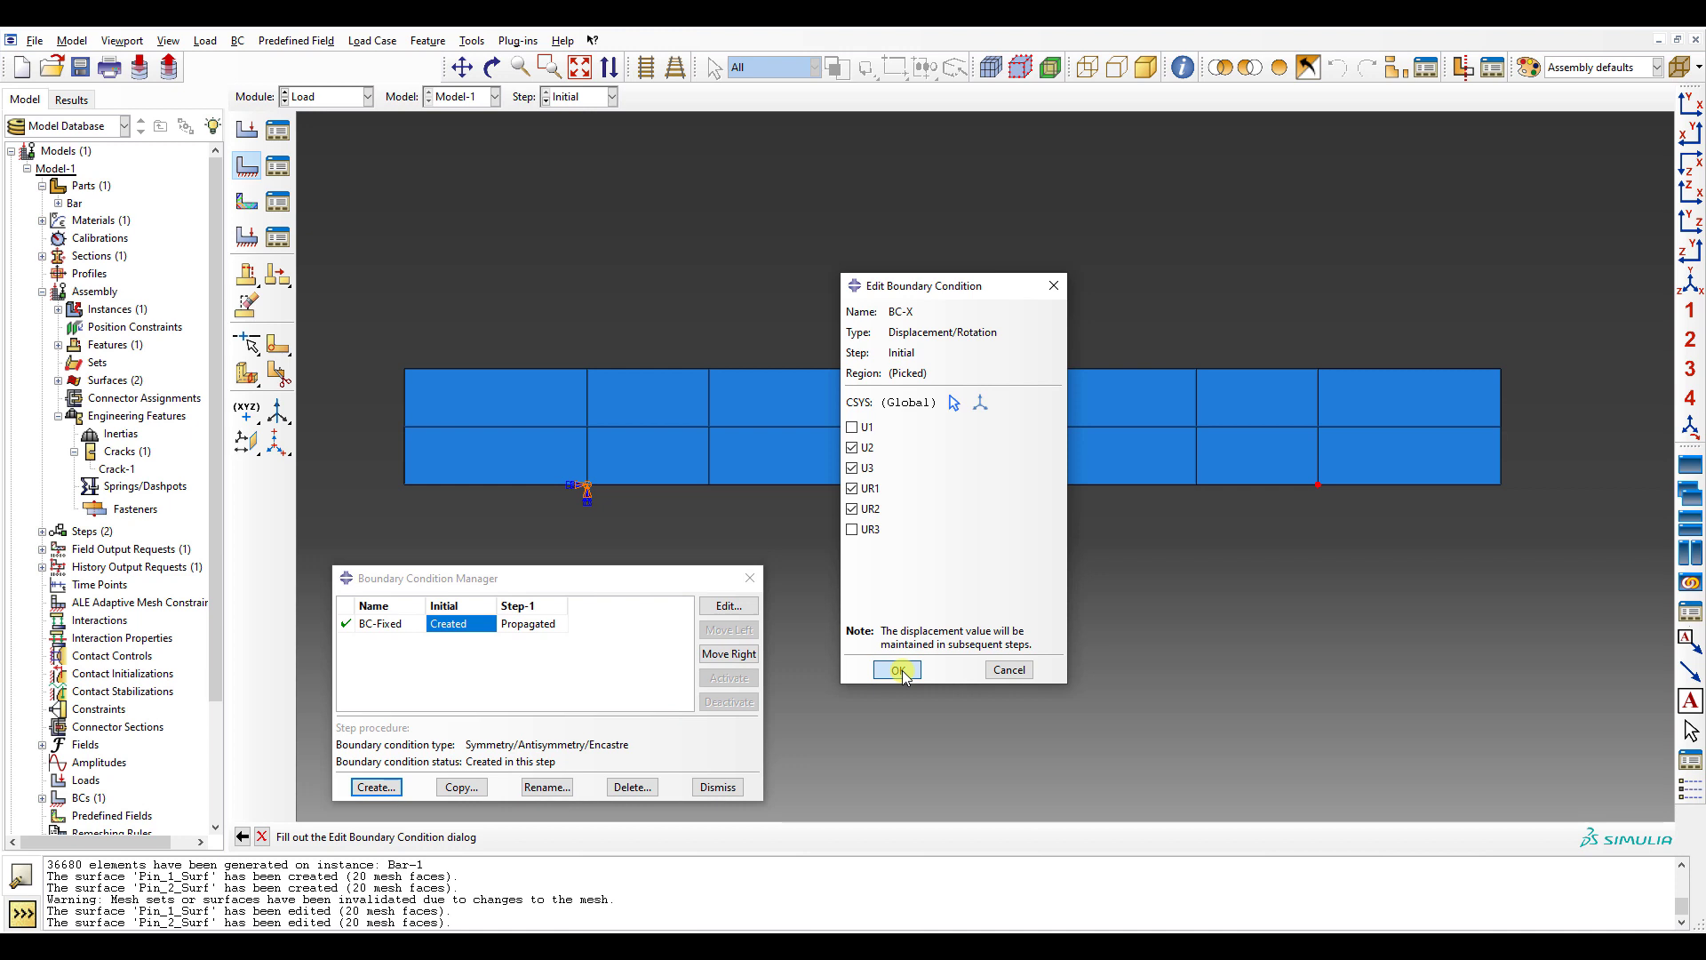
{"action": "left_click", "coordinate": [899, 671]}
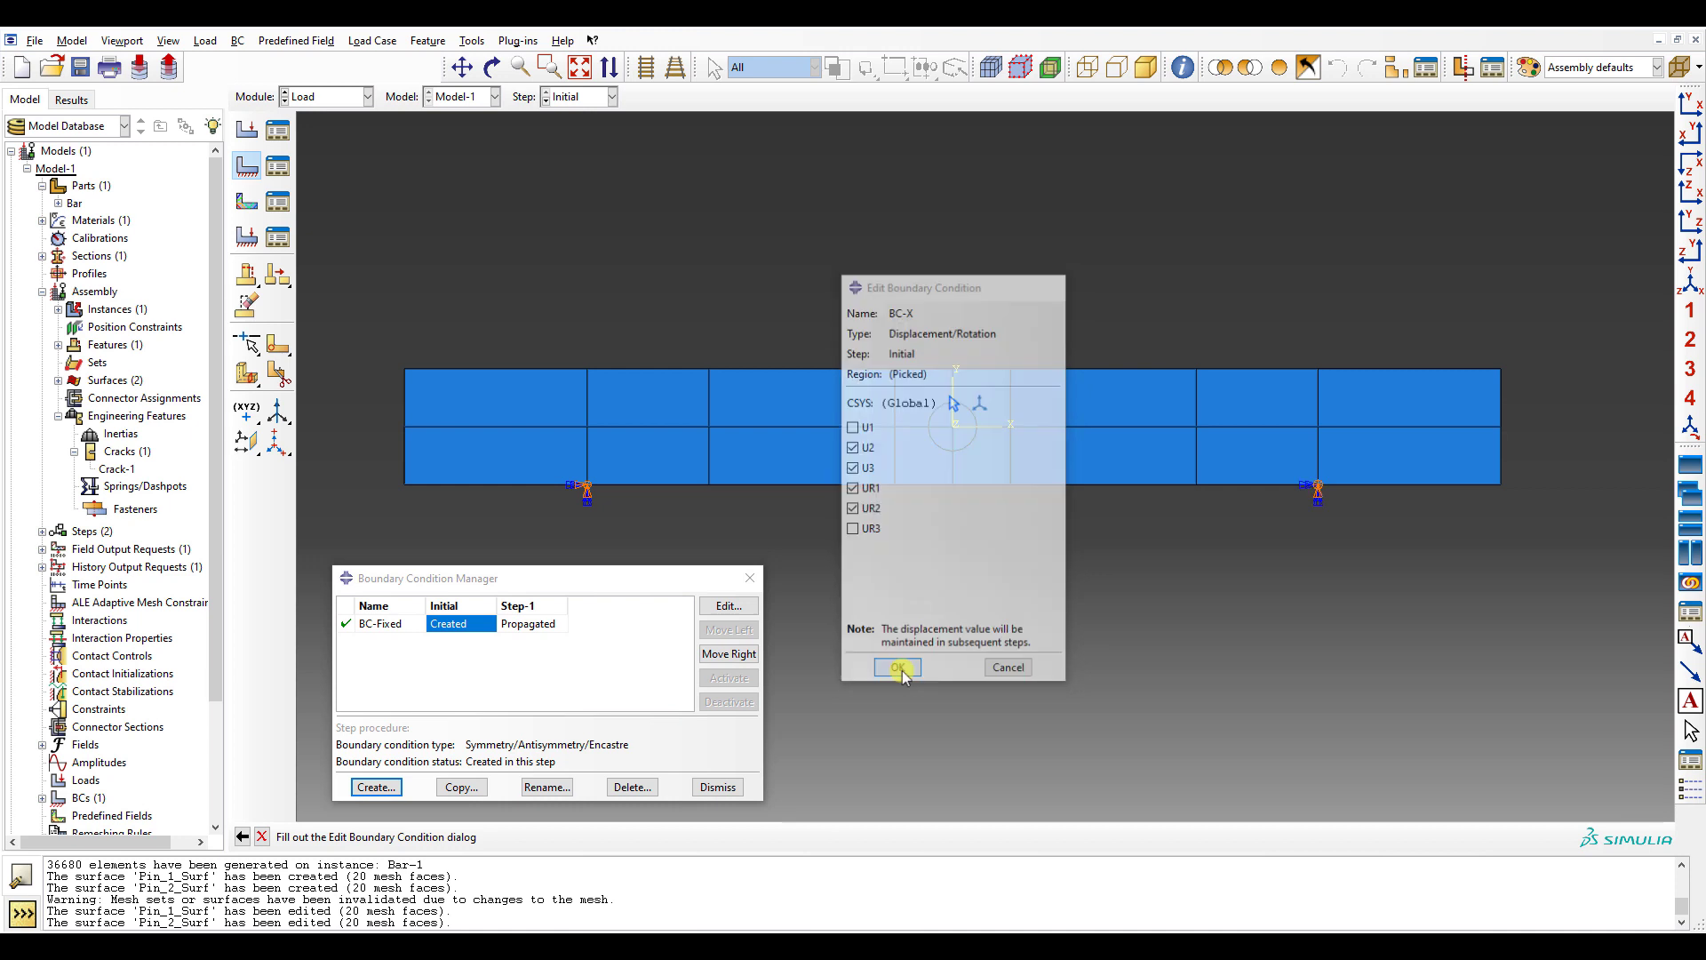
{"action": "left_click", "coordinate": [749, 579]}
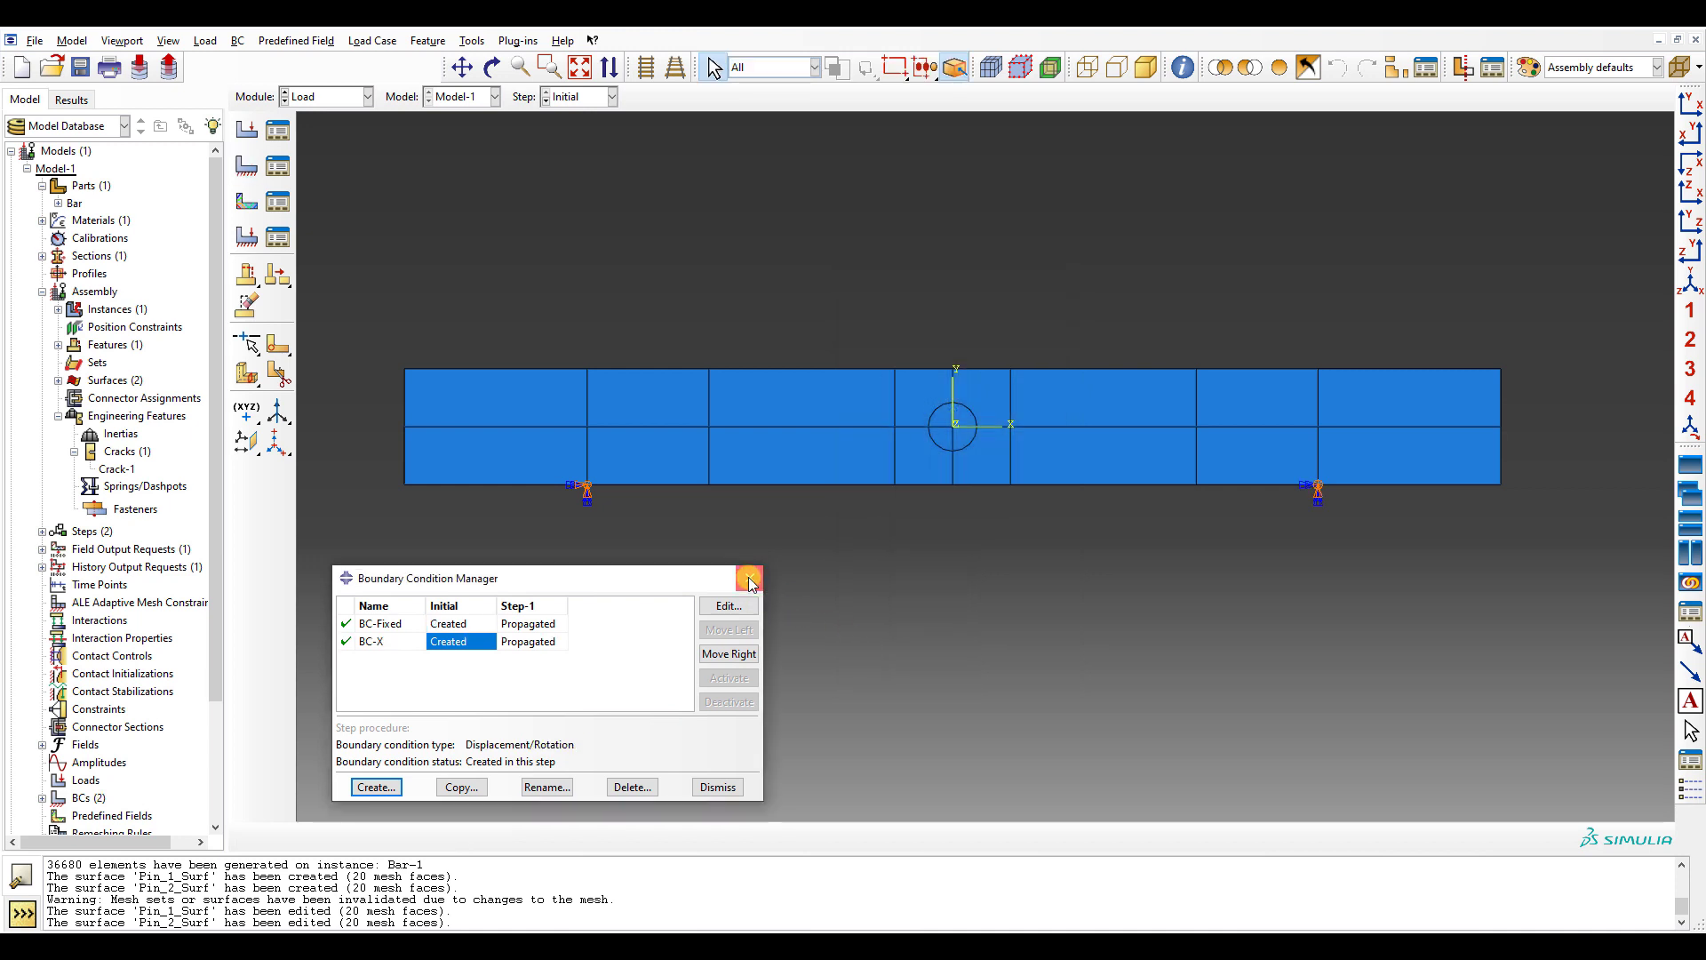
- Create a mechanical surface traction load in Step-1 on surface Pin_1_Surf
{"action": "left_click", "coordinate": [366, 96]}
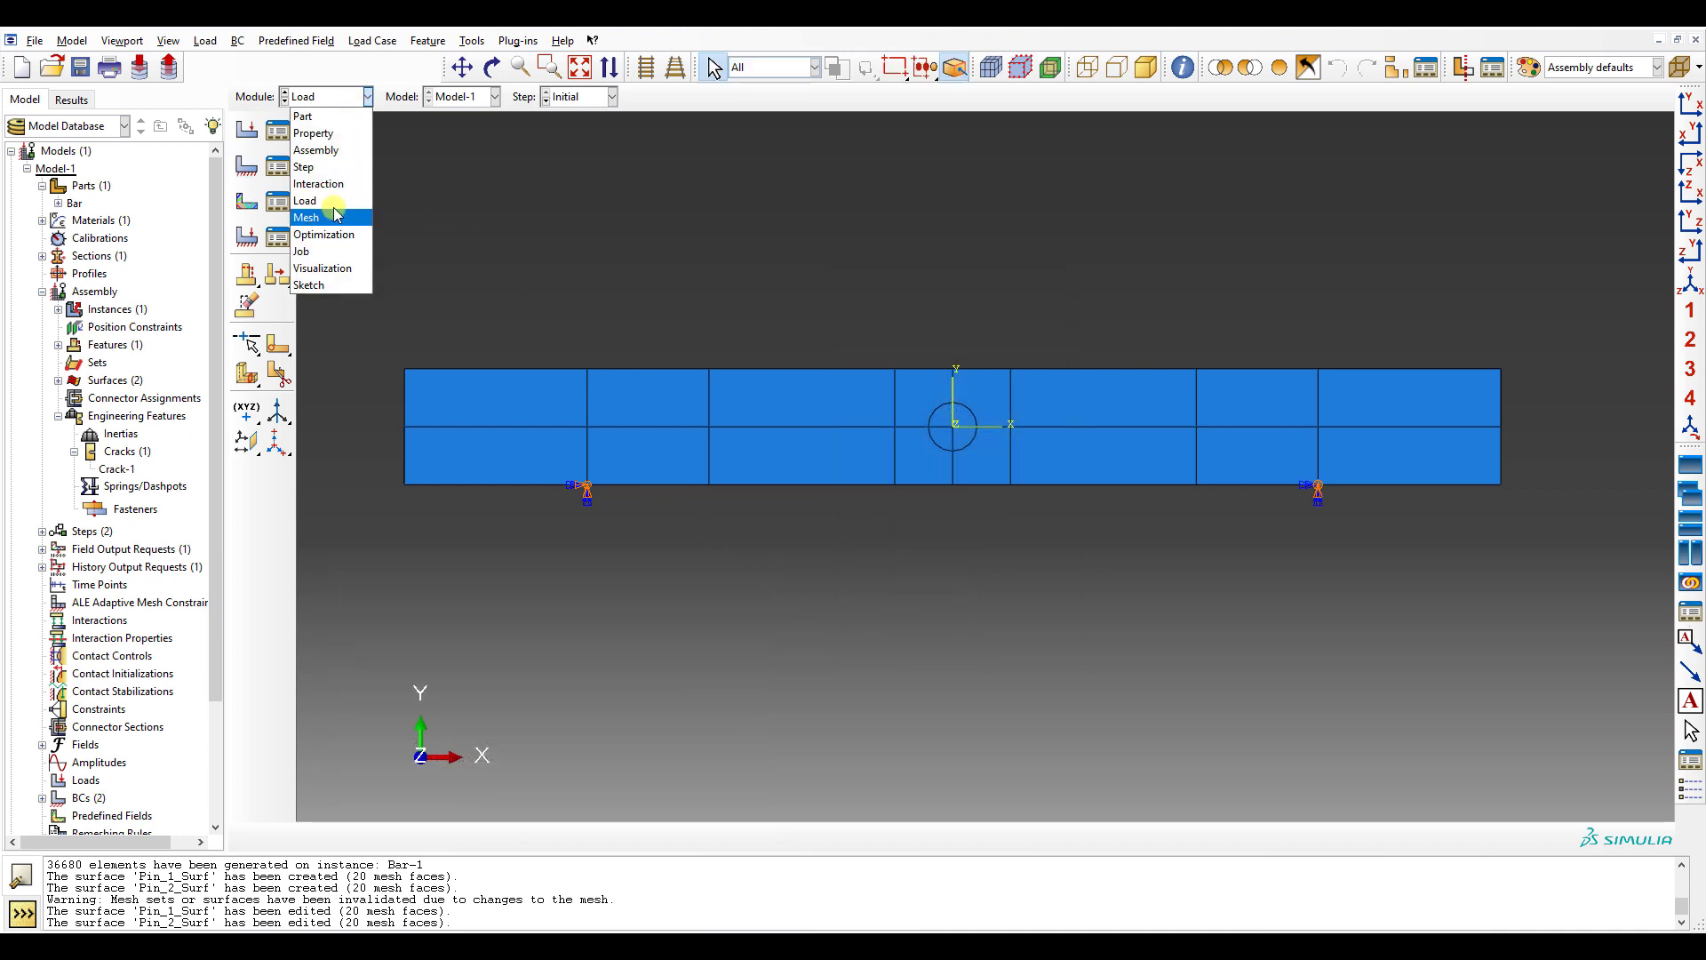
{"action": "left_click", "coordinate": [325, 200]}
{"action": "left_click", "coordinate": [277, 131]}
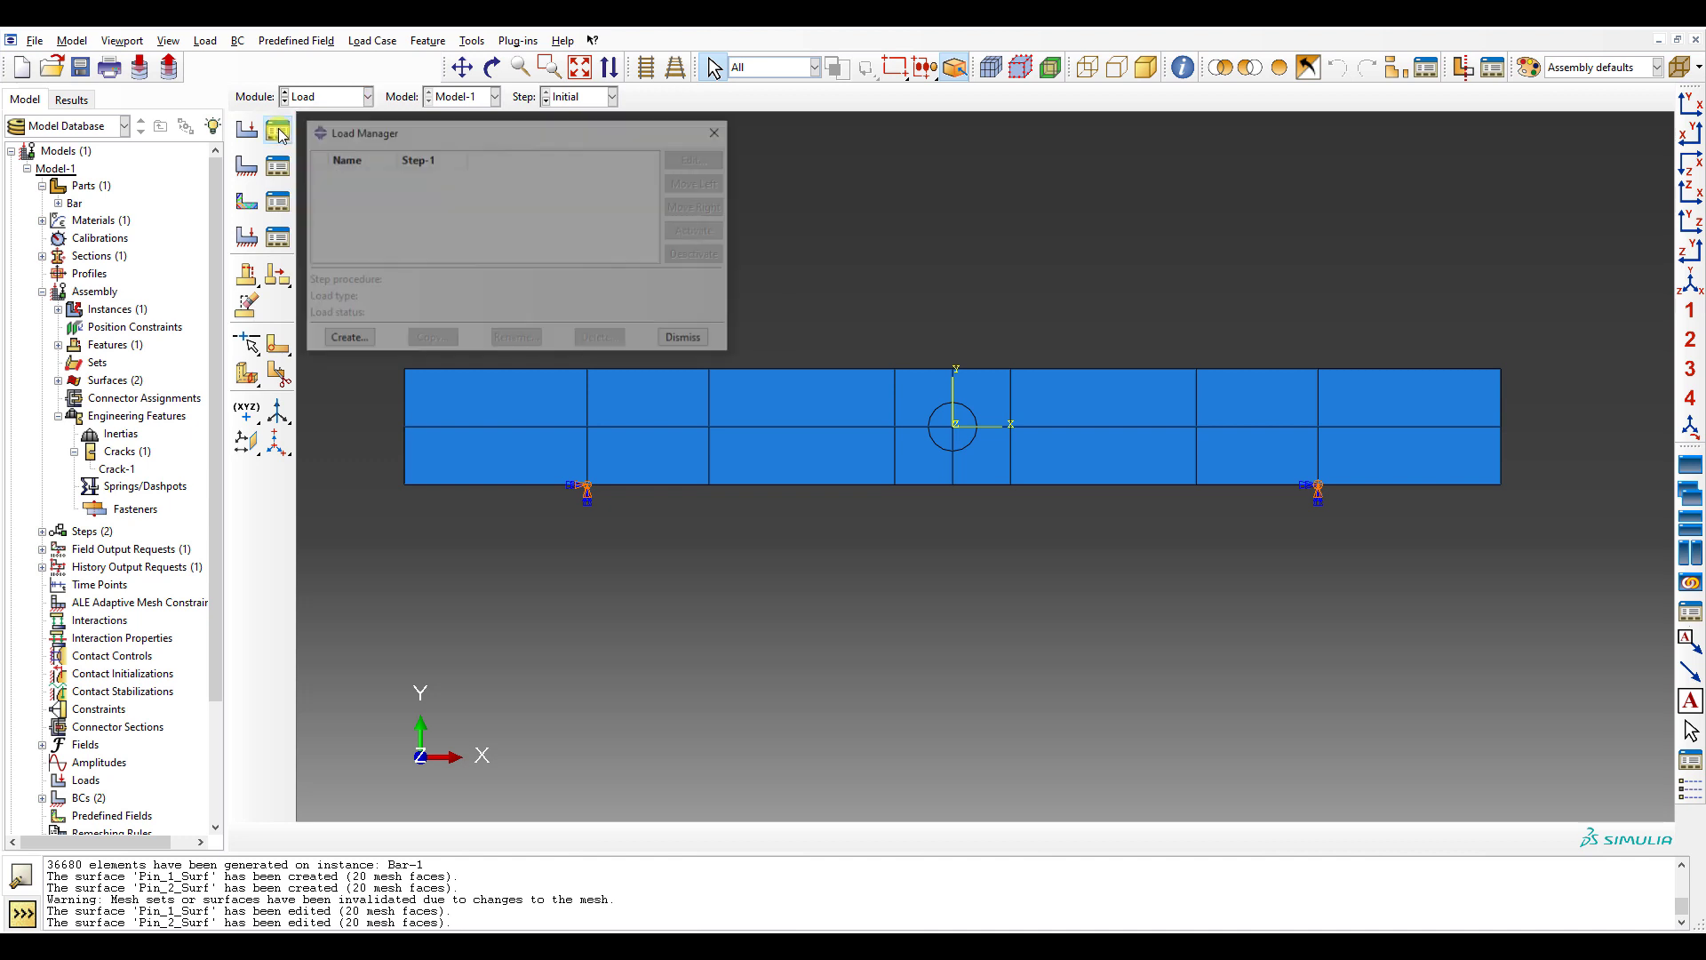
{"action": "left_click", "coordinate": [345, 339]}
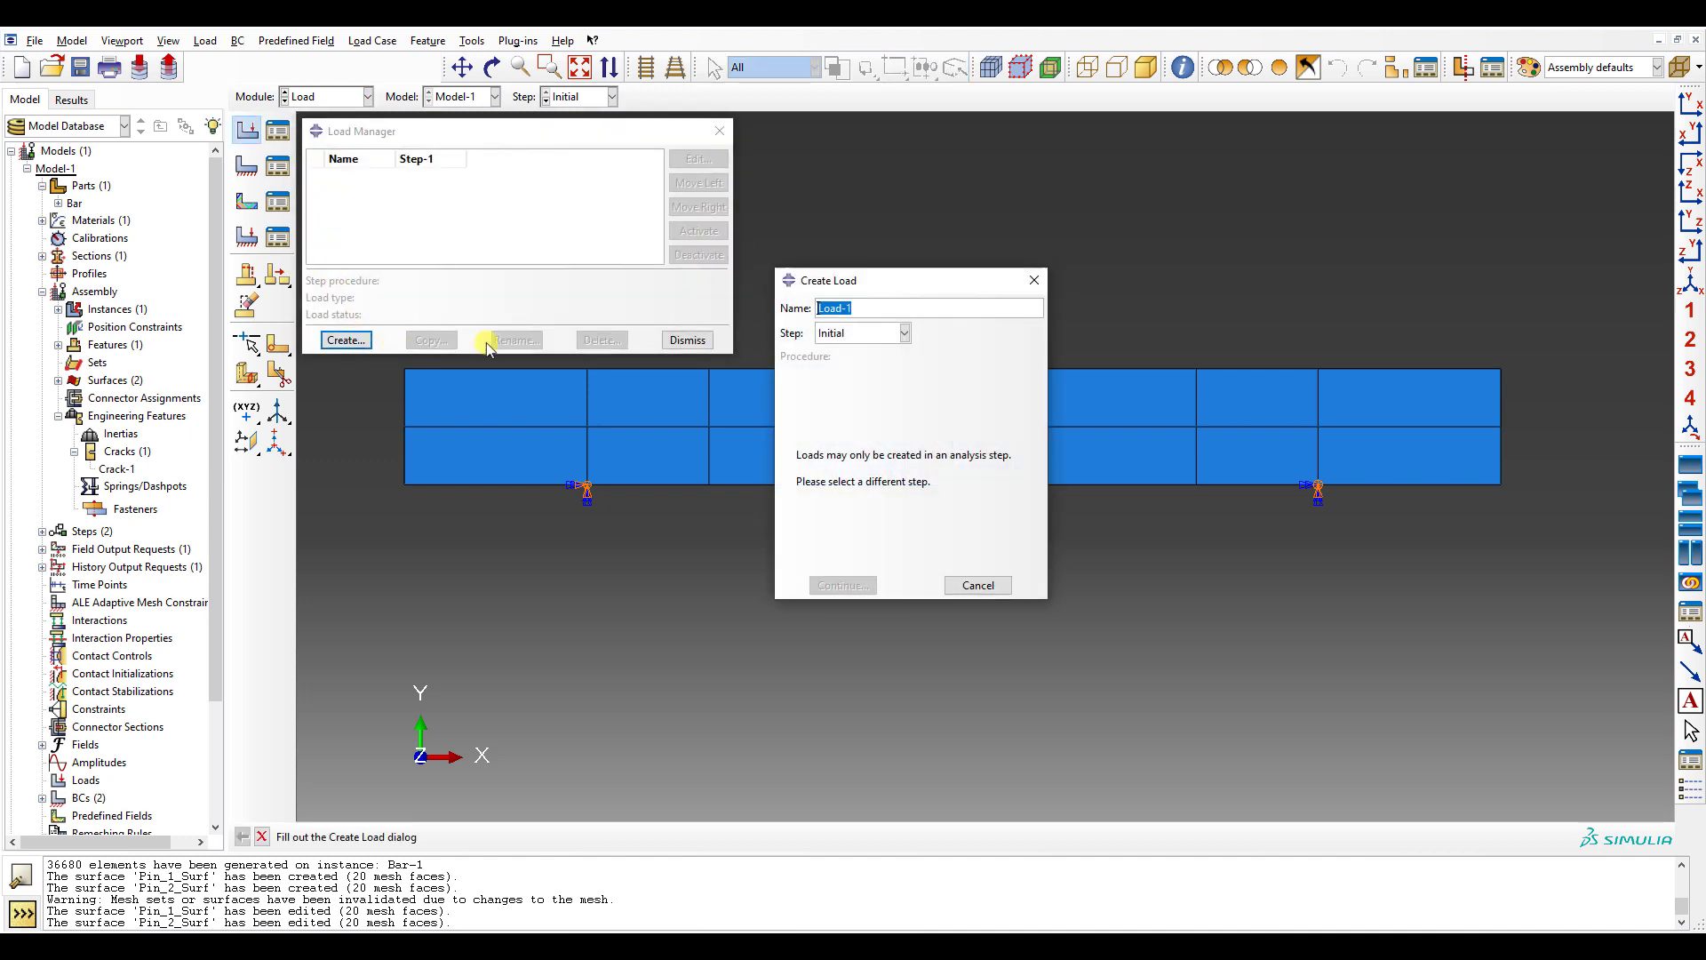
{"action": "left_click", "coordinate": [867, 333]}
{"action": "left_click", "coordinate": [867, 369]}
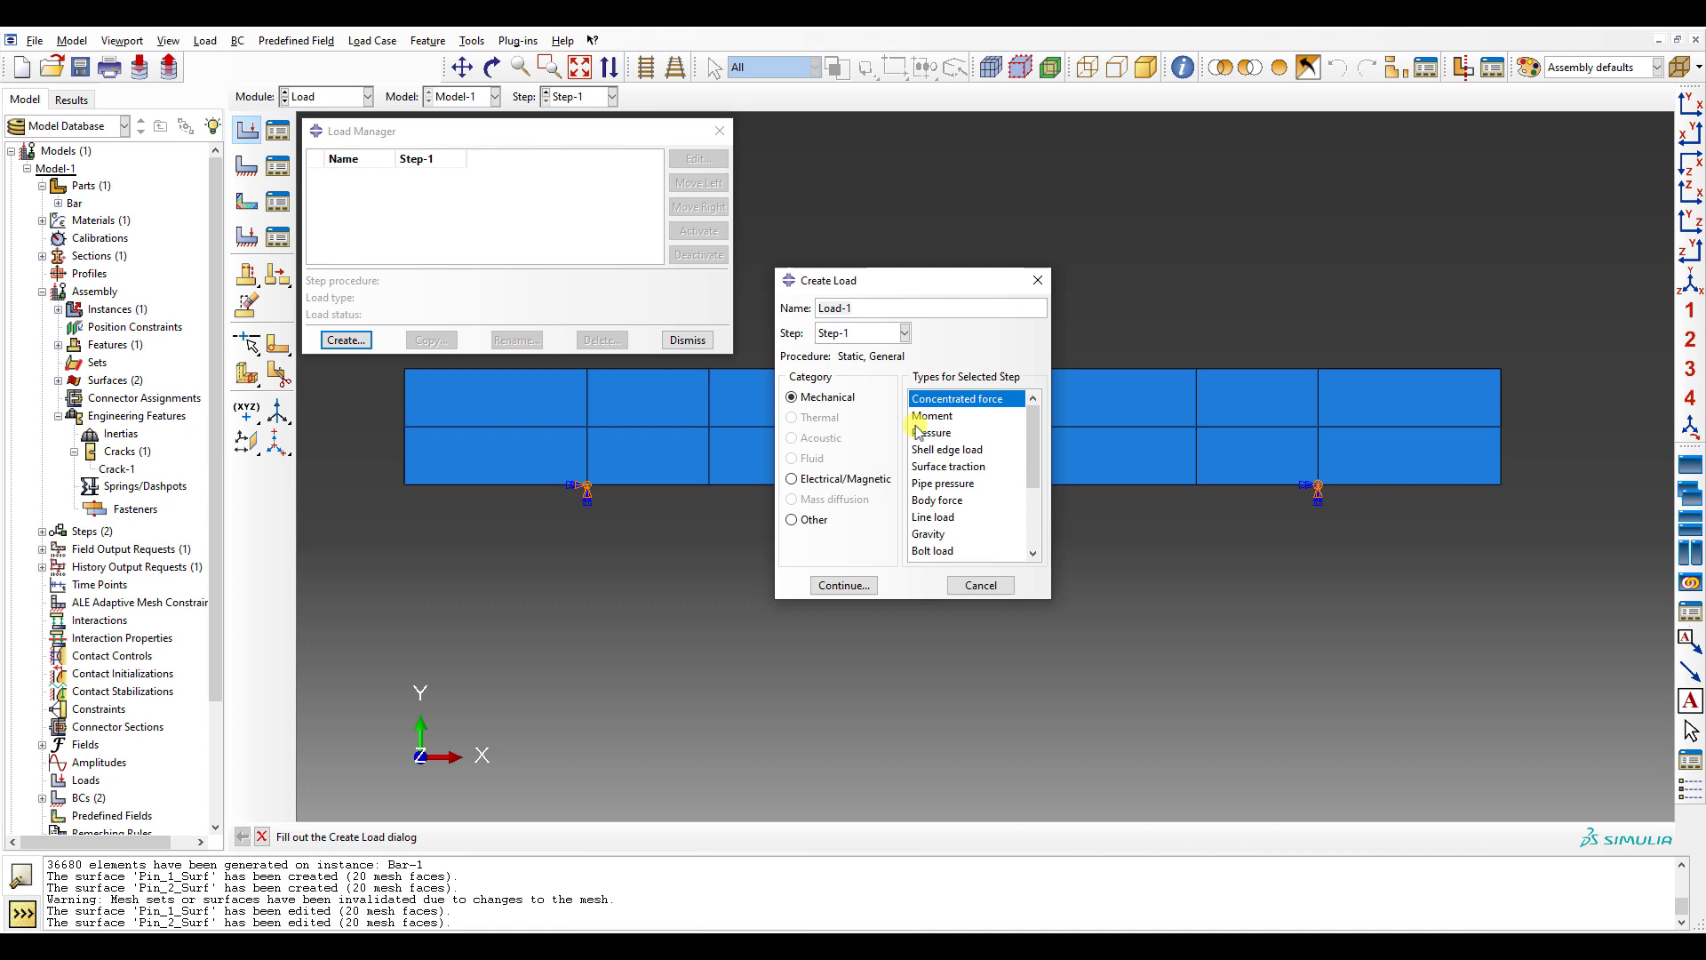
{"action": "double_click", "coordinate": [944, 466]}
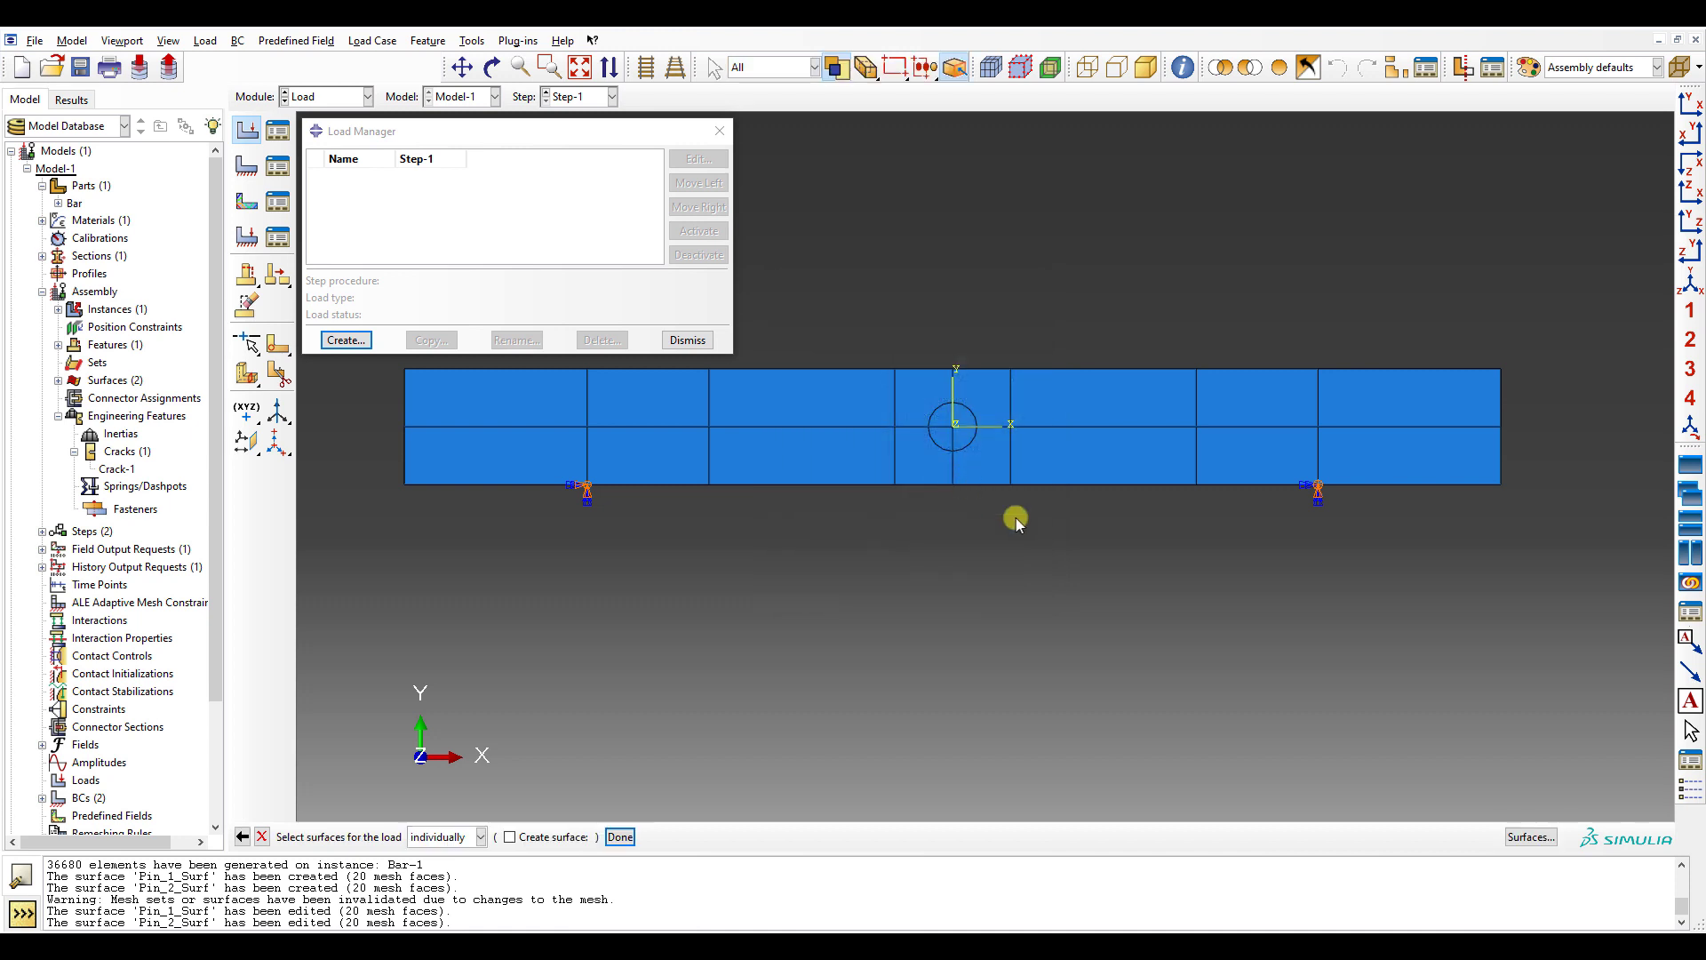
{"action": "left_click_drag", "start_coordinate": [213, 350], "coordinate": [972, 413]}
{"action": "double_click", "coordinate": [802, 524]}
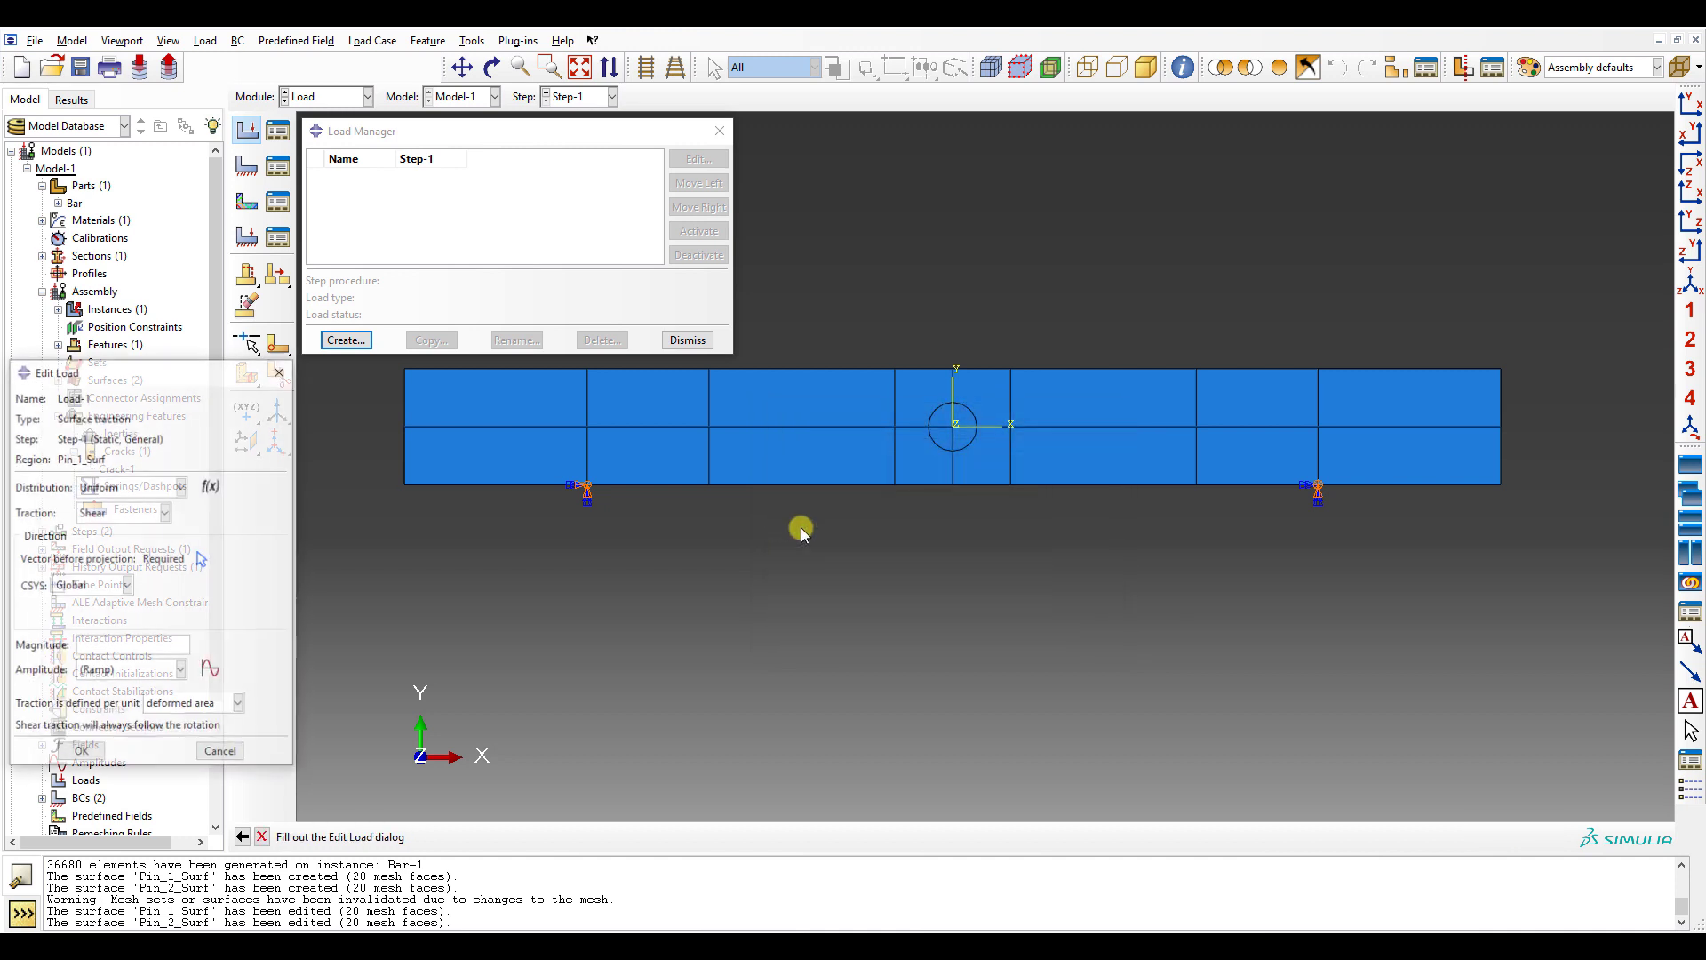
- Define the Pin_1_Surf load as a general traction with direction vector (0,-1,0) and magnitude 100
{"action": "left_click_drag", "start_coordinate": [211, 371], "coordinate": [1035, 249]}
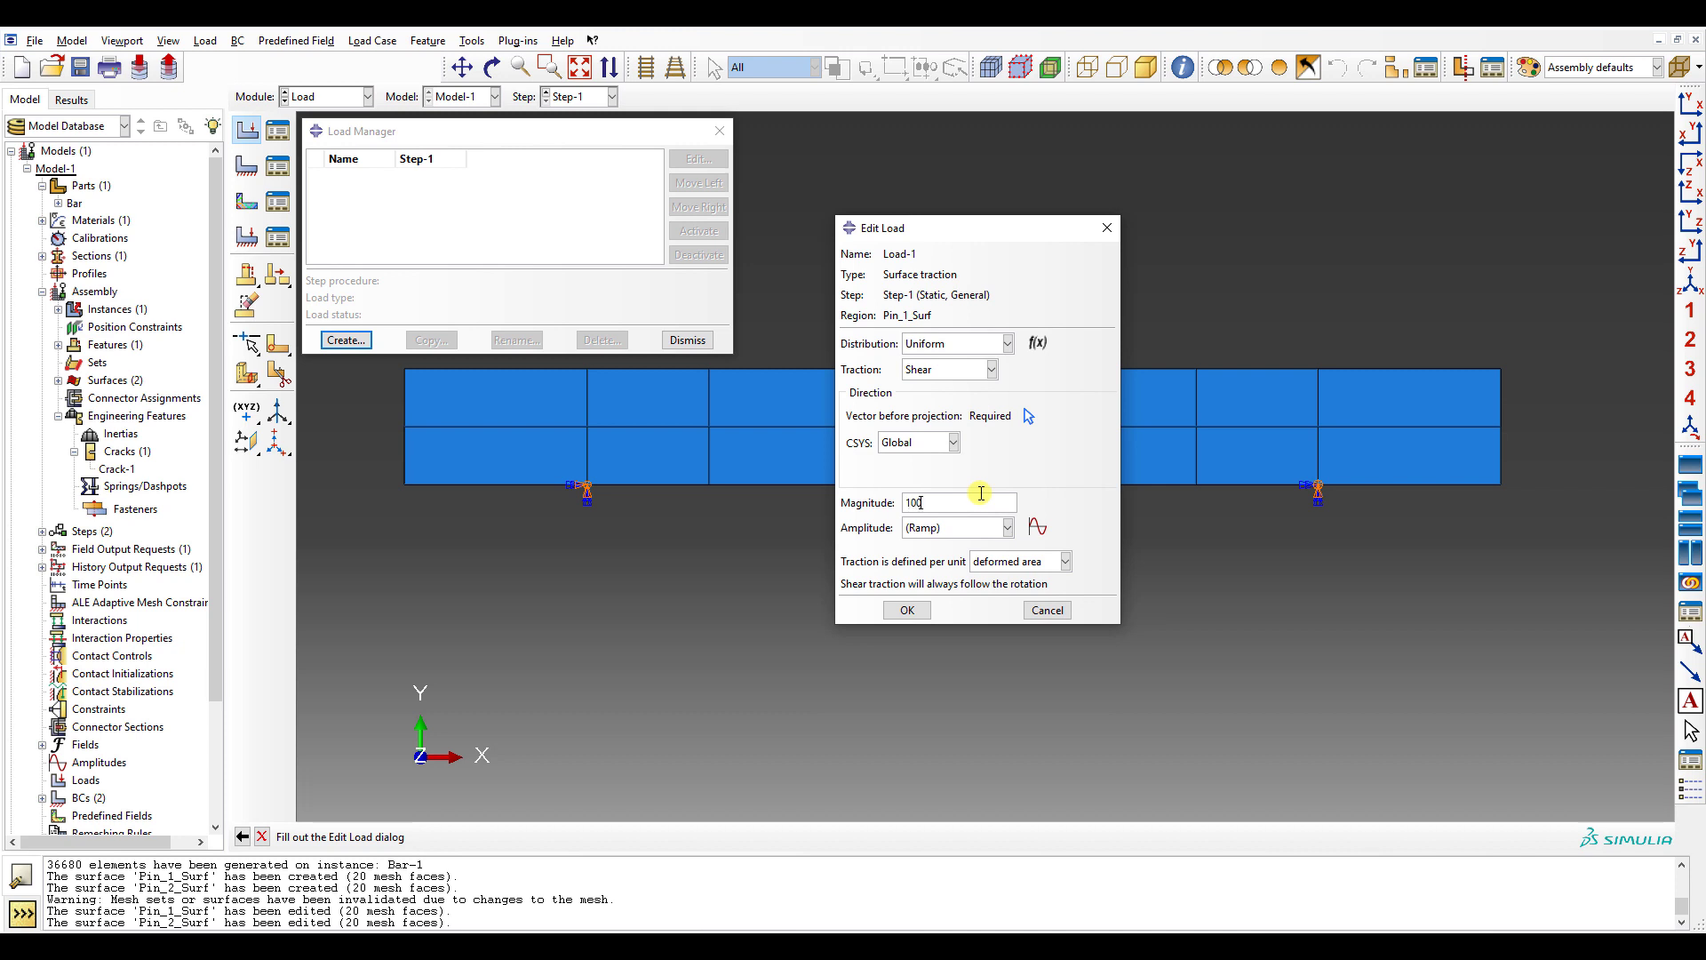
{"action": "left_click", "coordinate": [946, 369]}
{"action": "left_click", "coordinate": [942, 397]}
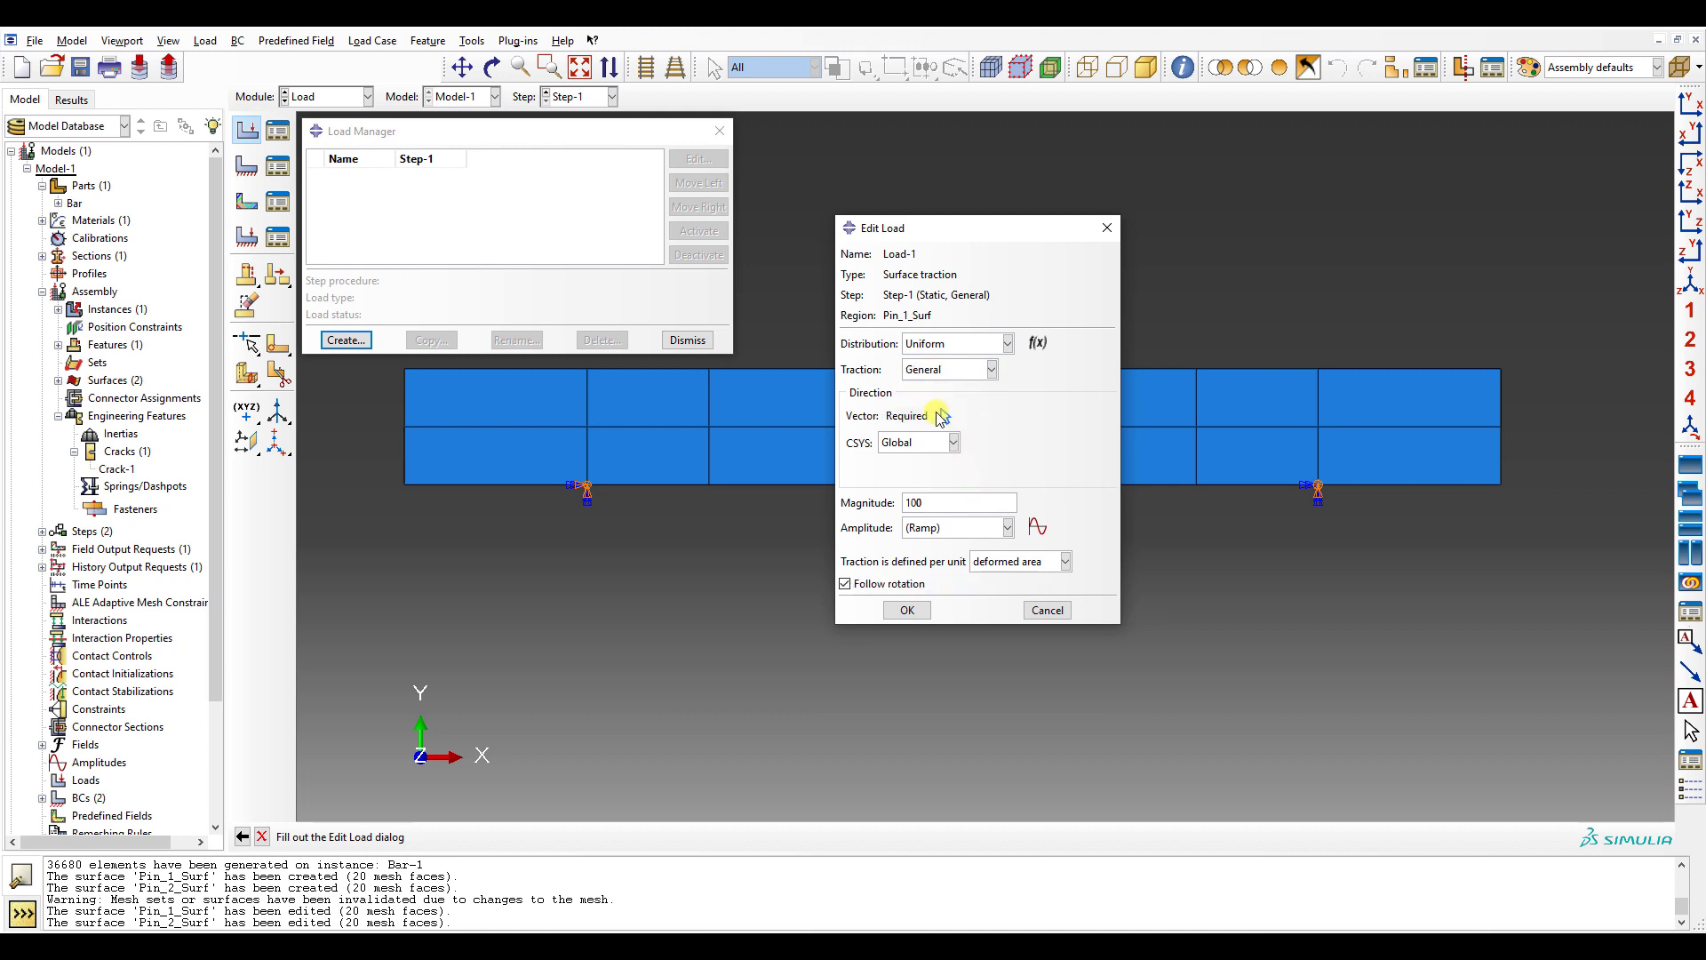
{"action": "left_click", "coordinate": [946, 415]}
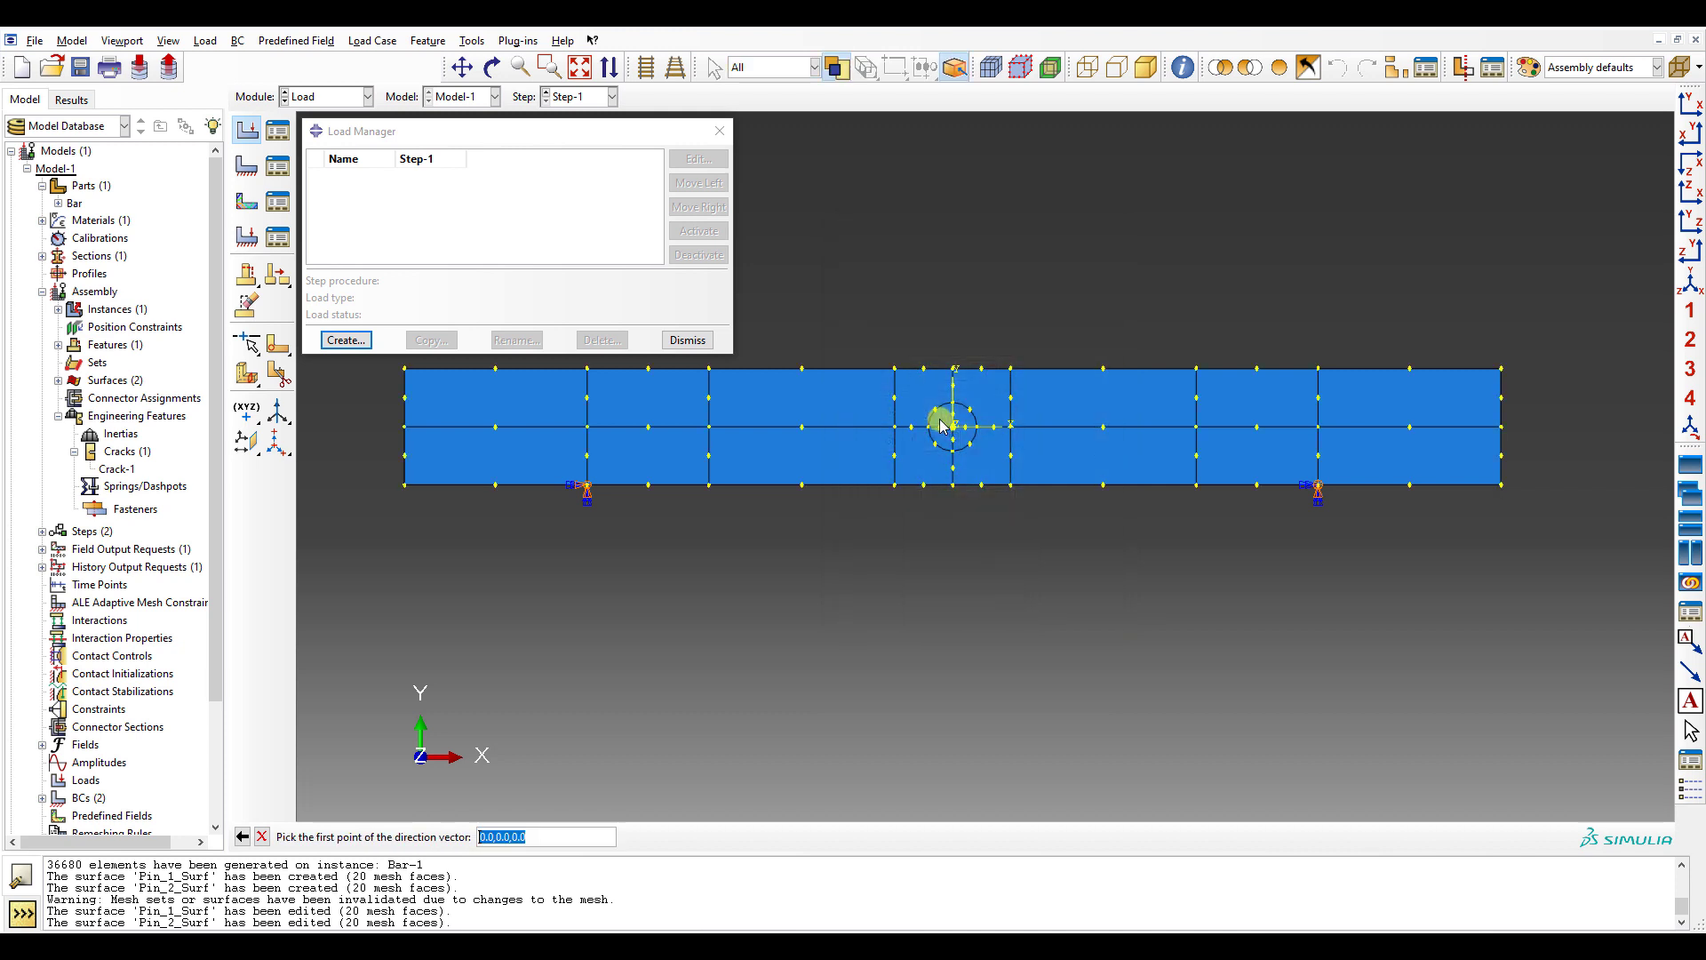
{"action": "left_click", "coordinate": [502, 836]}
{"action": "key", "text": "Return"}
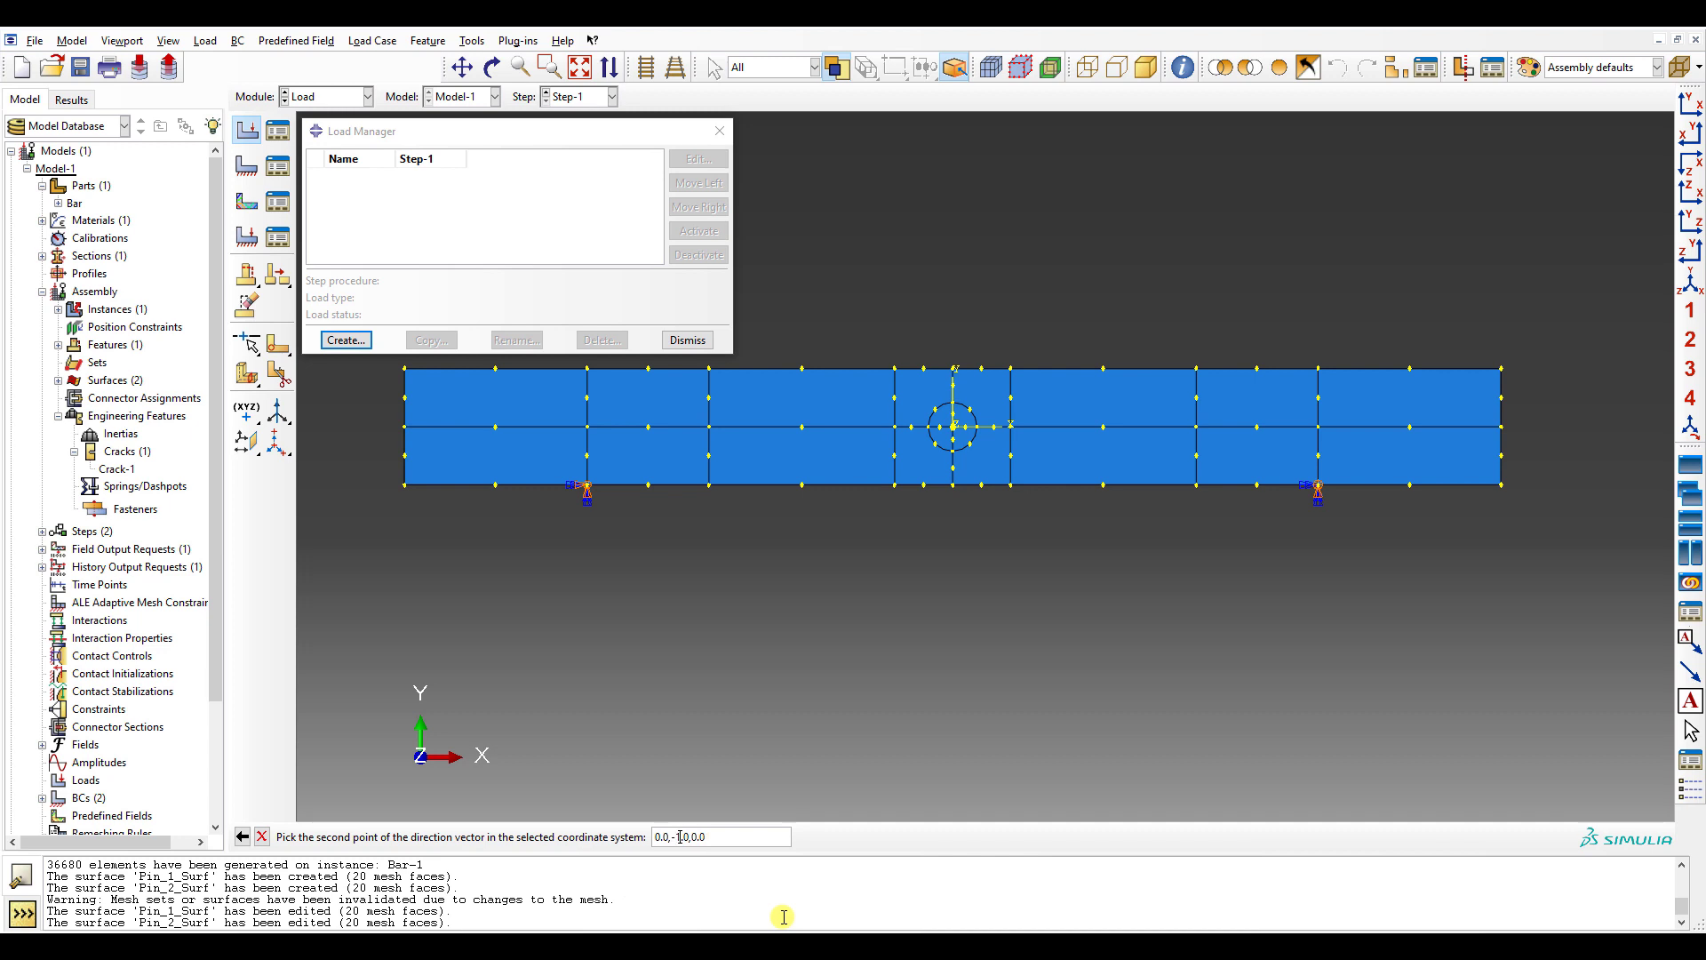
{"action": "key", "text": "Return"}
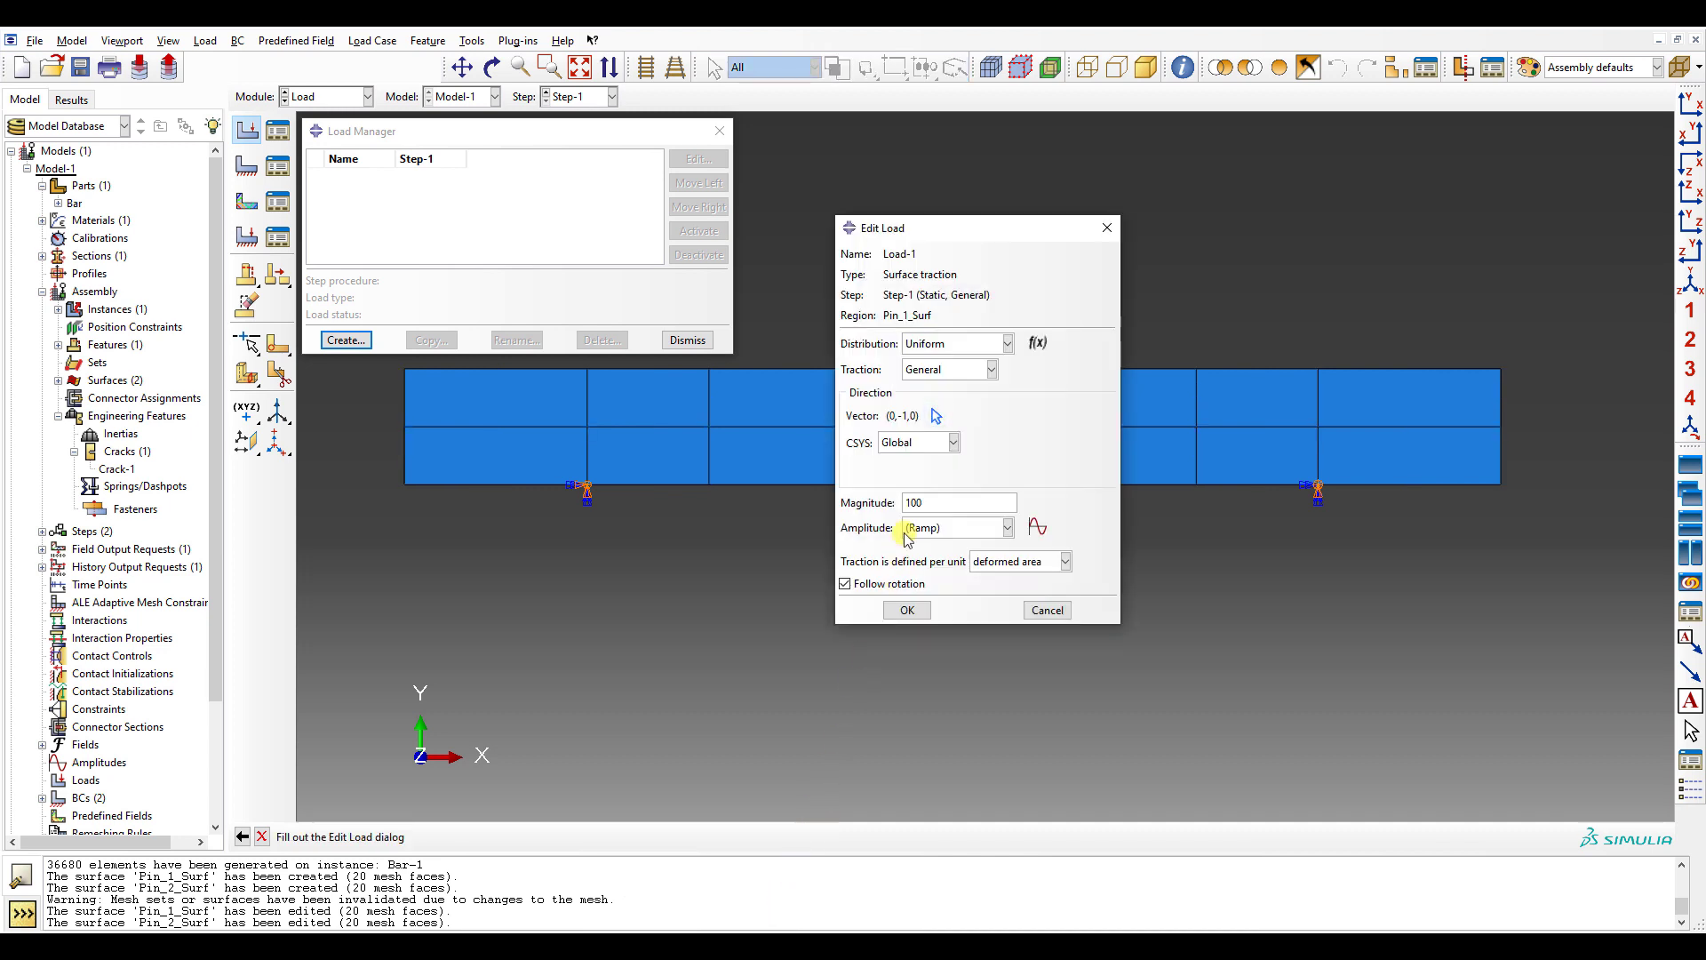
{"action": "left_click", "coordinate": [933, 454]}
{"action": "left_click", "coordinate": [931, 459]}
{"action": "left_click", "coordinate": [954, 374]}
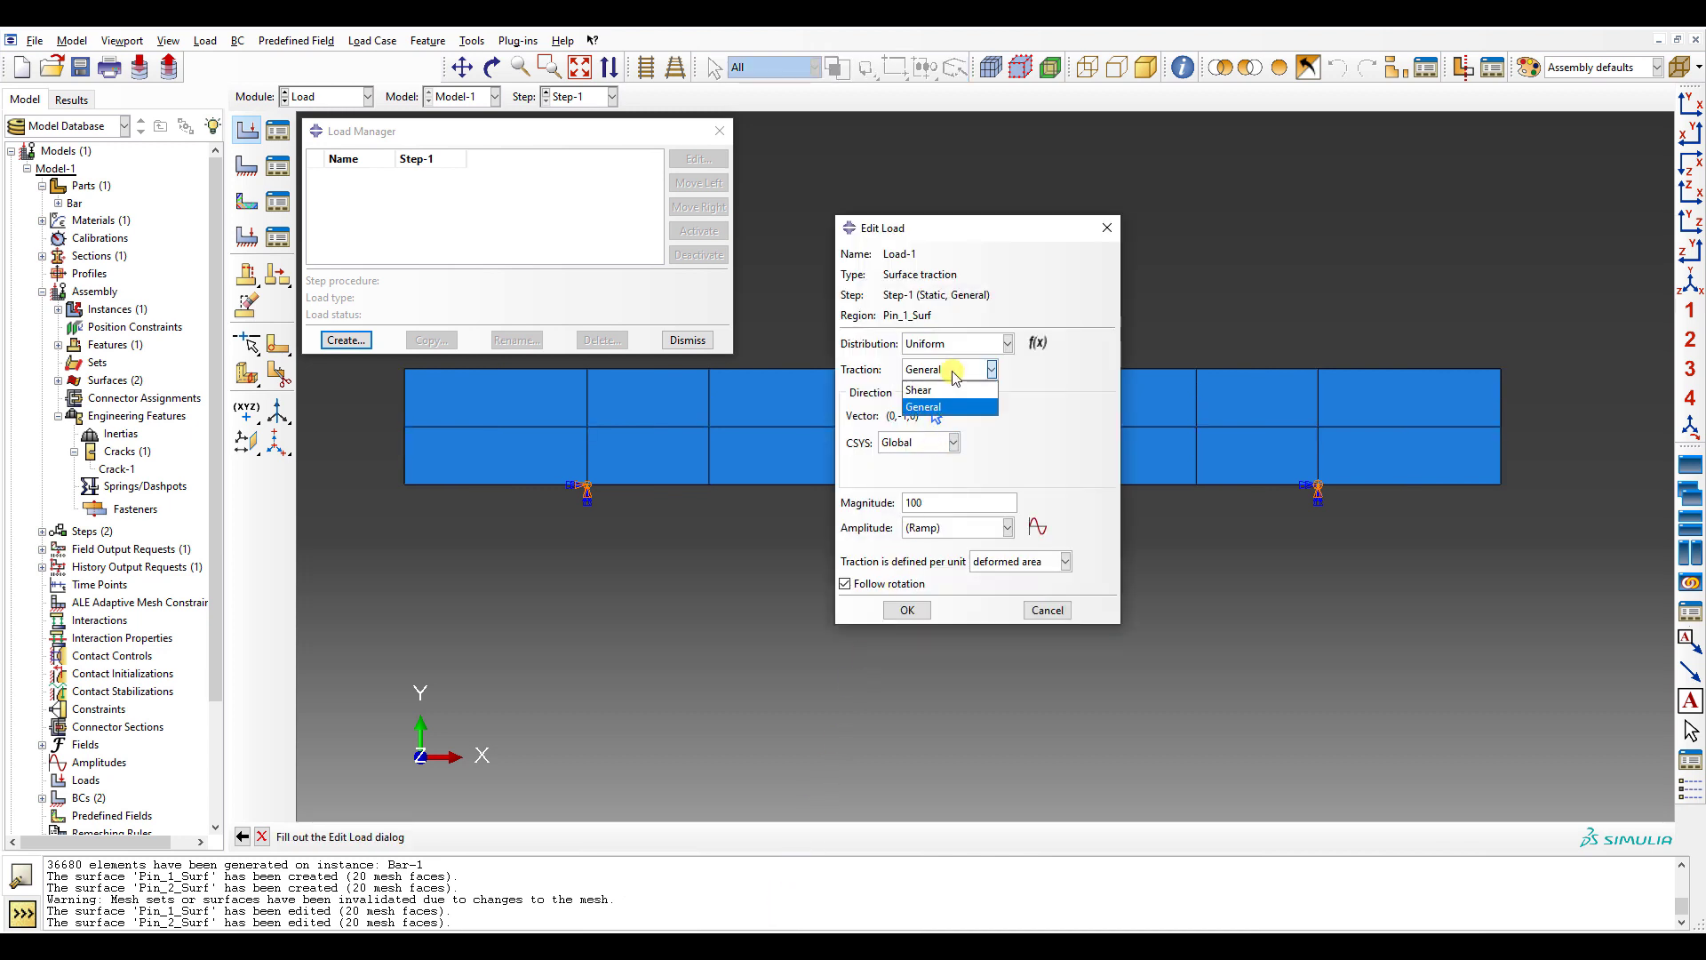
{"action": "left_click", "coordinate": [950, 406]}
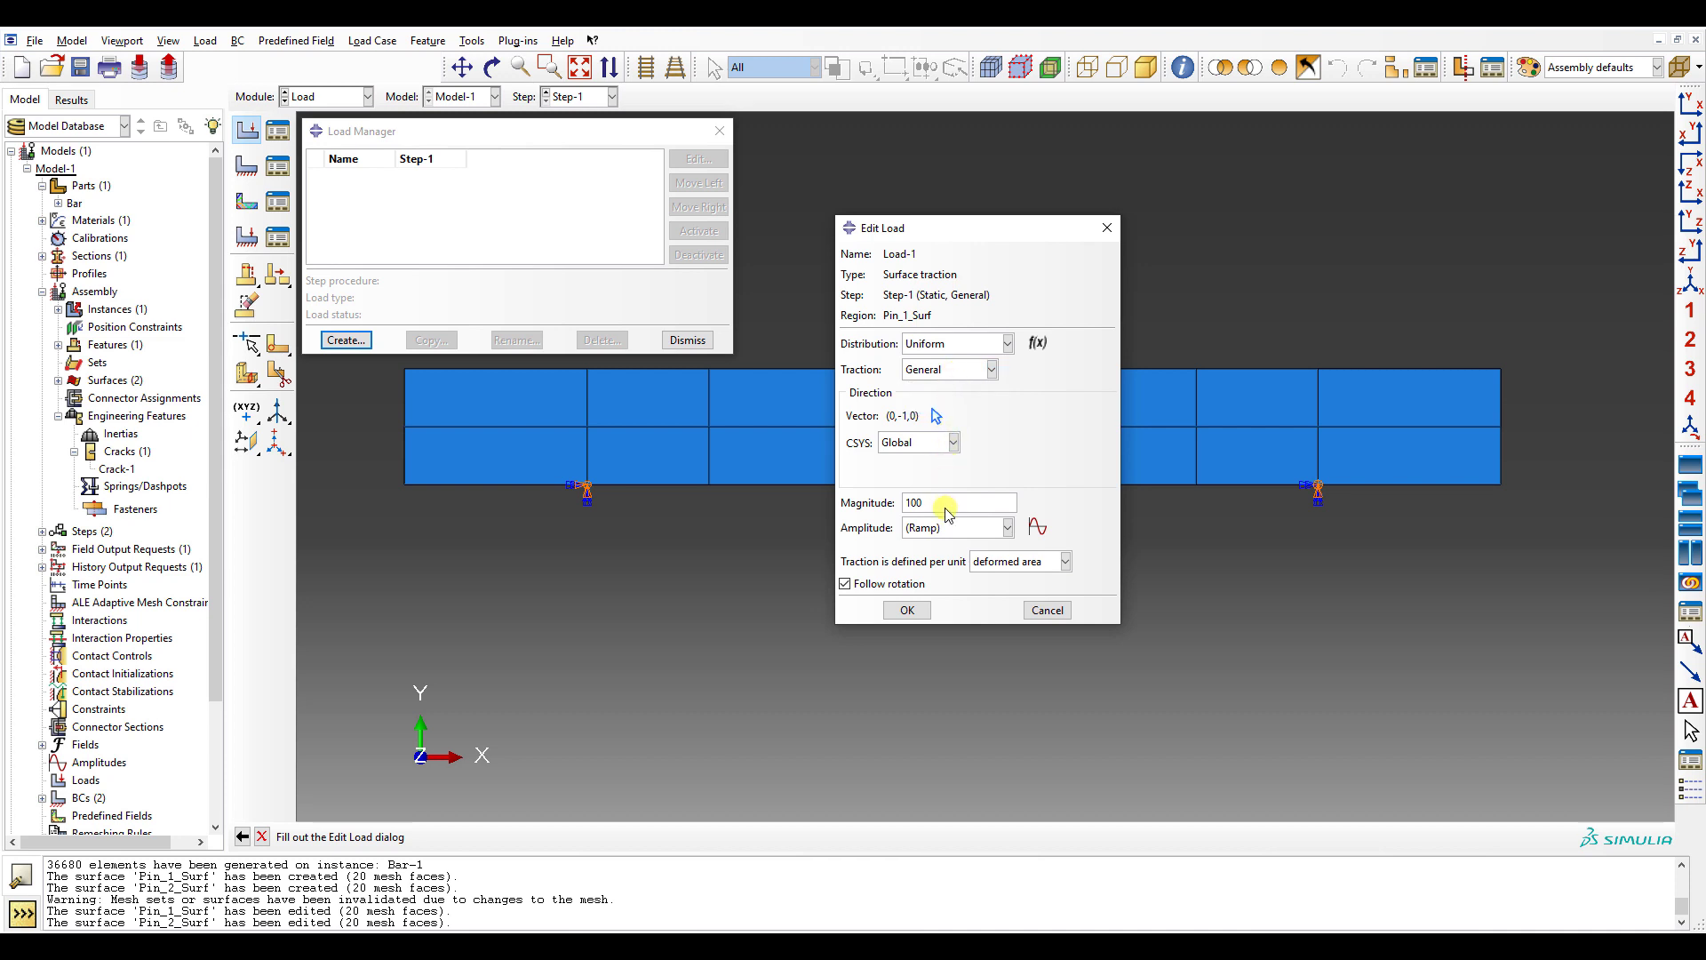
{"action": "left_click", "coordinate": [907, 610]}
- Show the bar in wireframe without the mesh to check the load arrows at the left loading pin
{"action": "scroll", "coordinate": [791, 453], "scroll_direction": "down", "scroll_amount": 2}
{"action": "scroll", "coordinate": [792, 453], "scroll_direction": "up", "scroll_amount": 3}
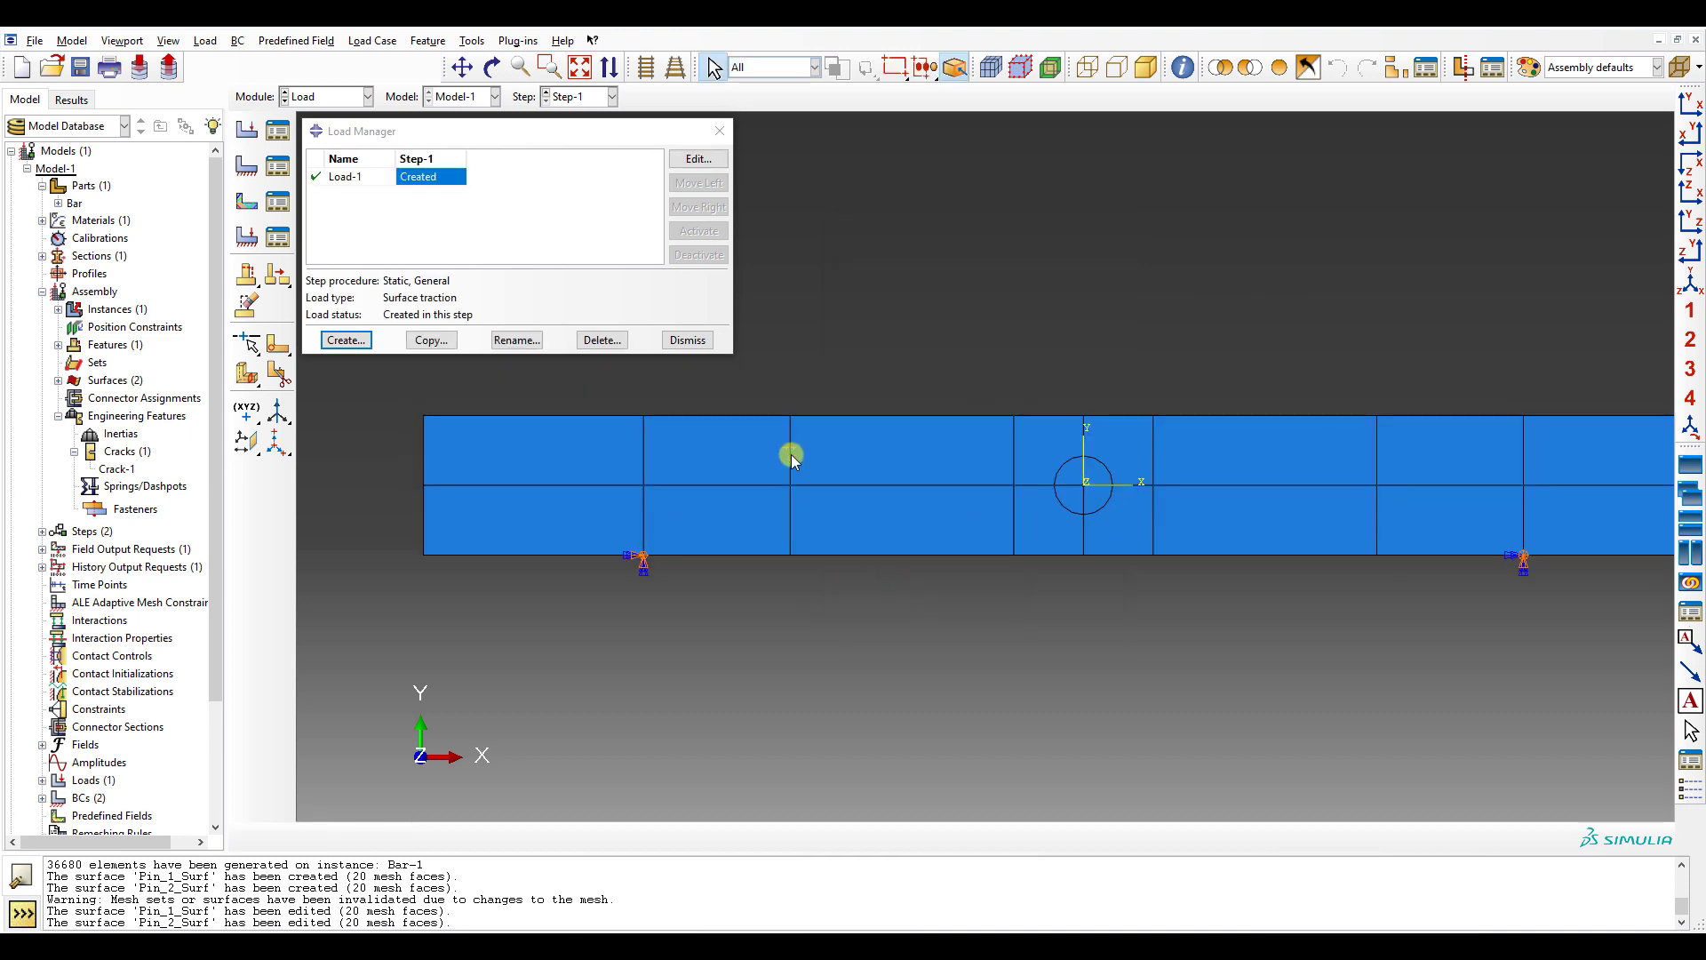
{"action": "left_click", "coordinate": [992, 69]}
{"action": "left_click", "coordinate": [992, 69]}
{"action": "left_click", "coordinate": [1098, 71]}
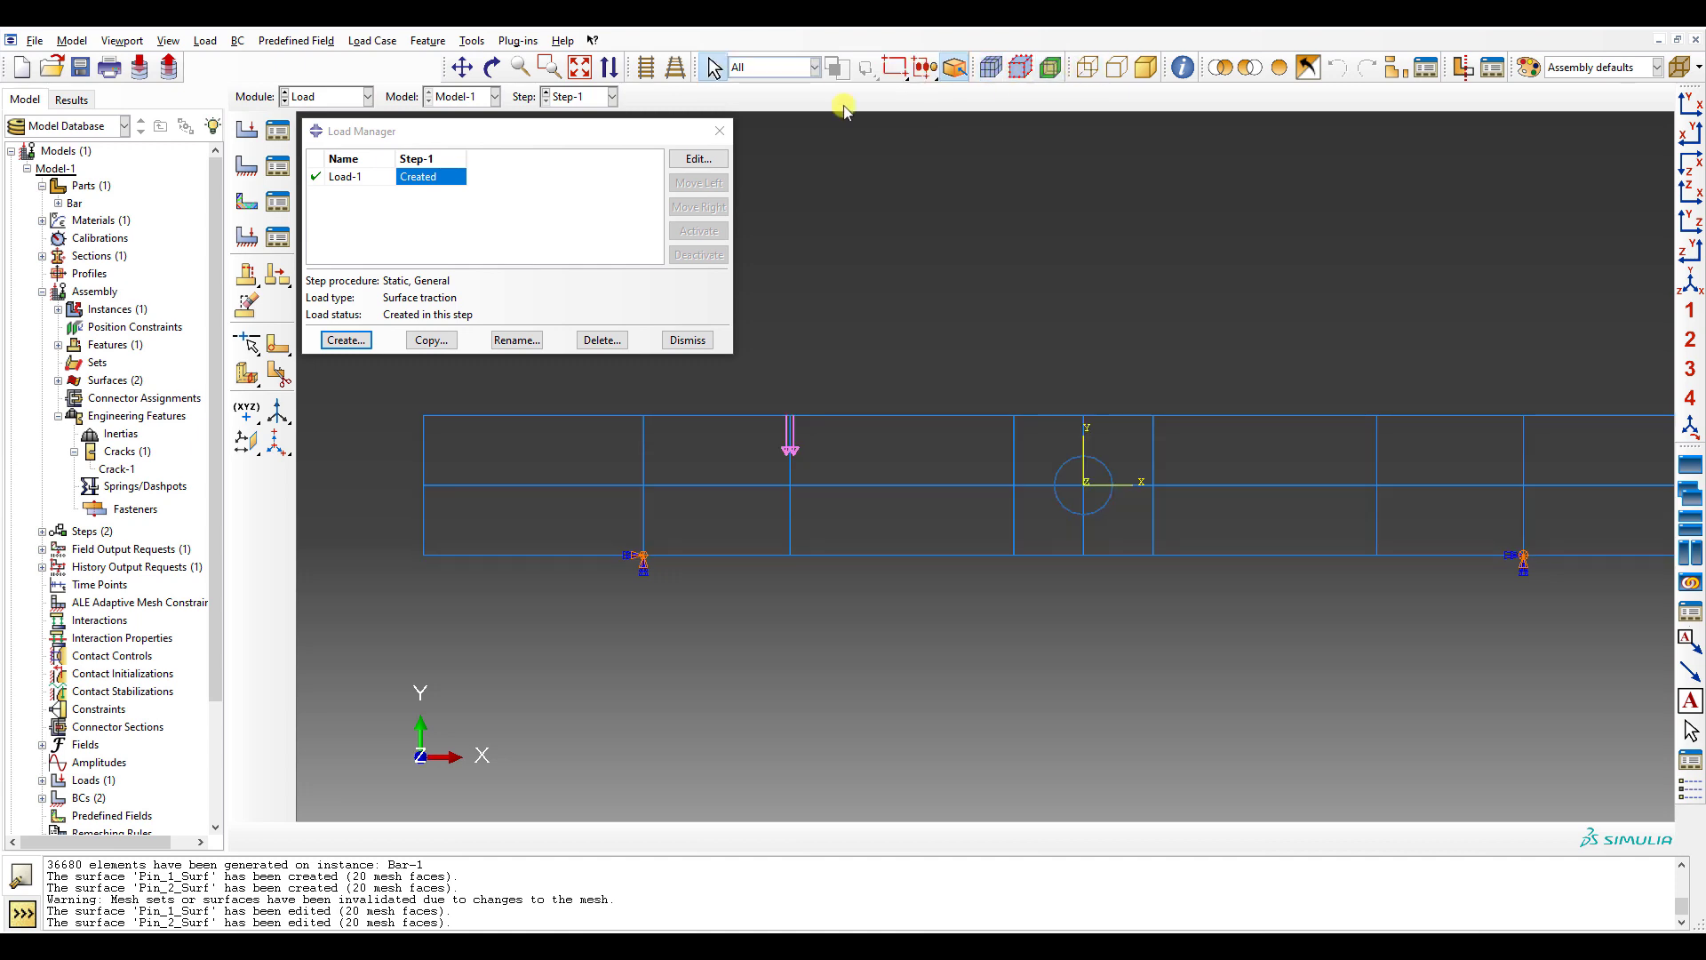
- Edit Load-1 to use direction vector (0,1,0) and magnitude -100
{"action": "double_click", "coordinate": [431, 176]}
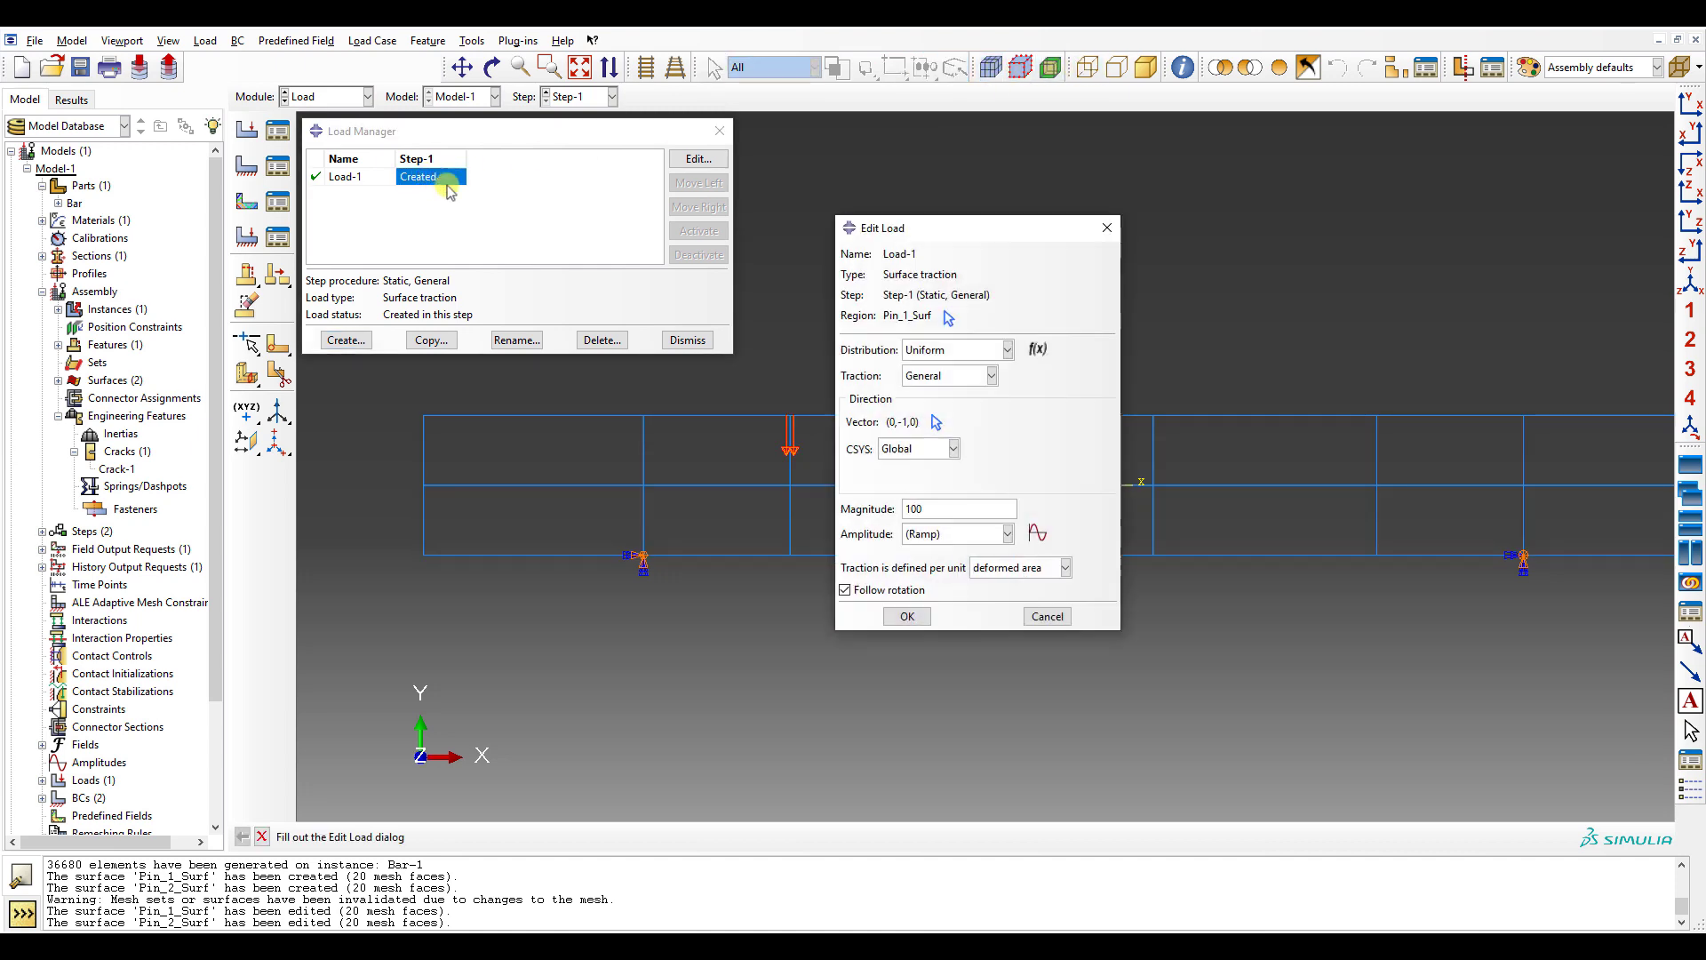
{"action": "left_click", "coordinate": [937, 424]}
{"action": "key", "text": "Return"}
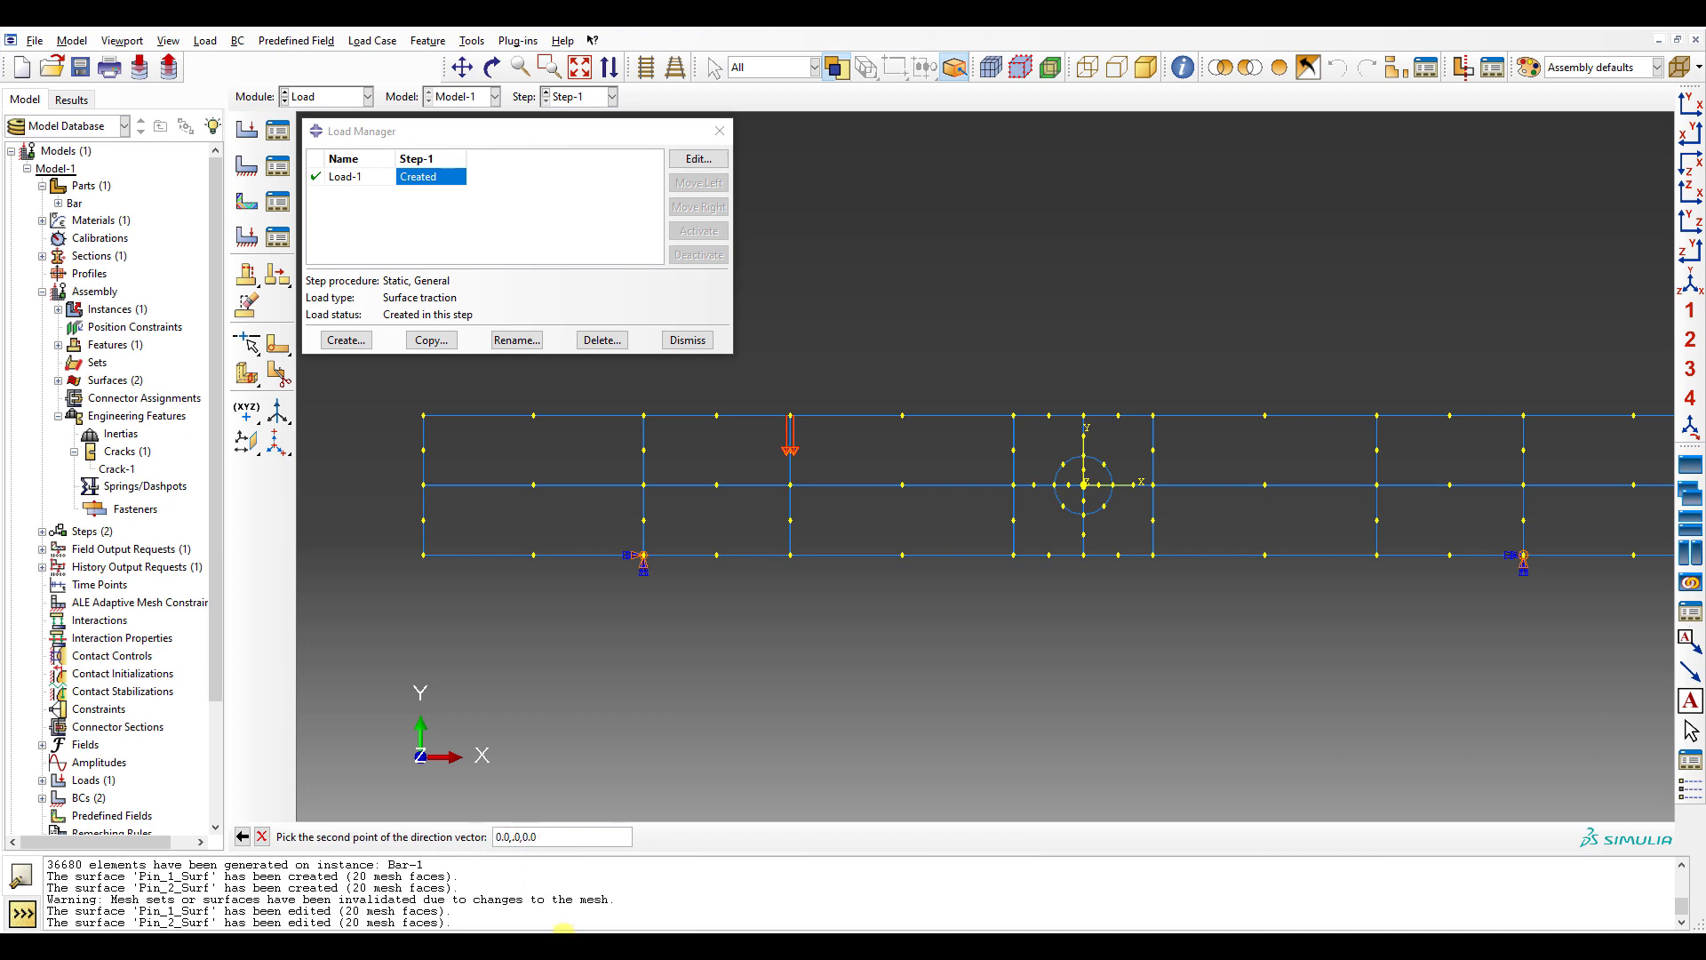
{"action": "key", "text": "Return"}
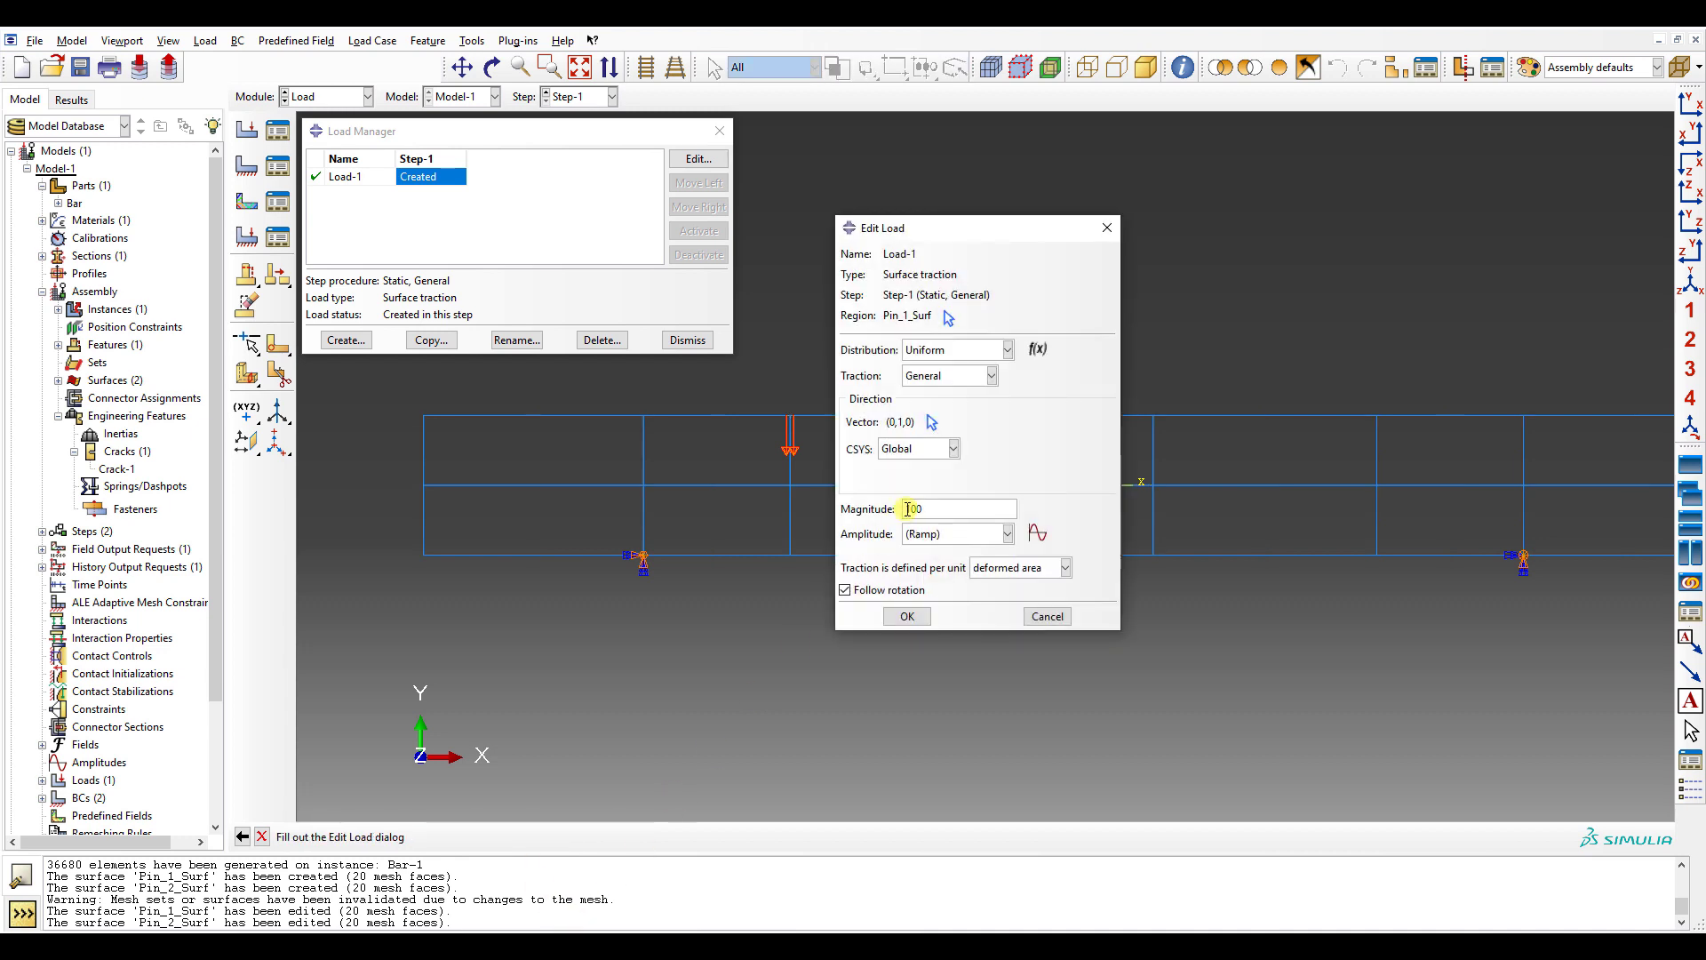
{"action": "left_click", "coordinate": [906, 613]}
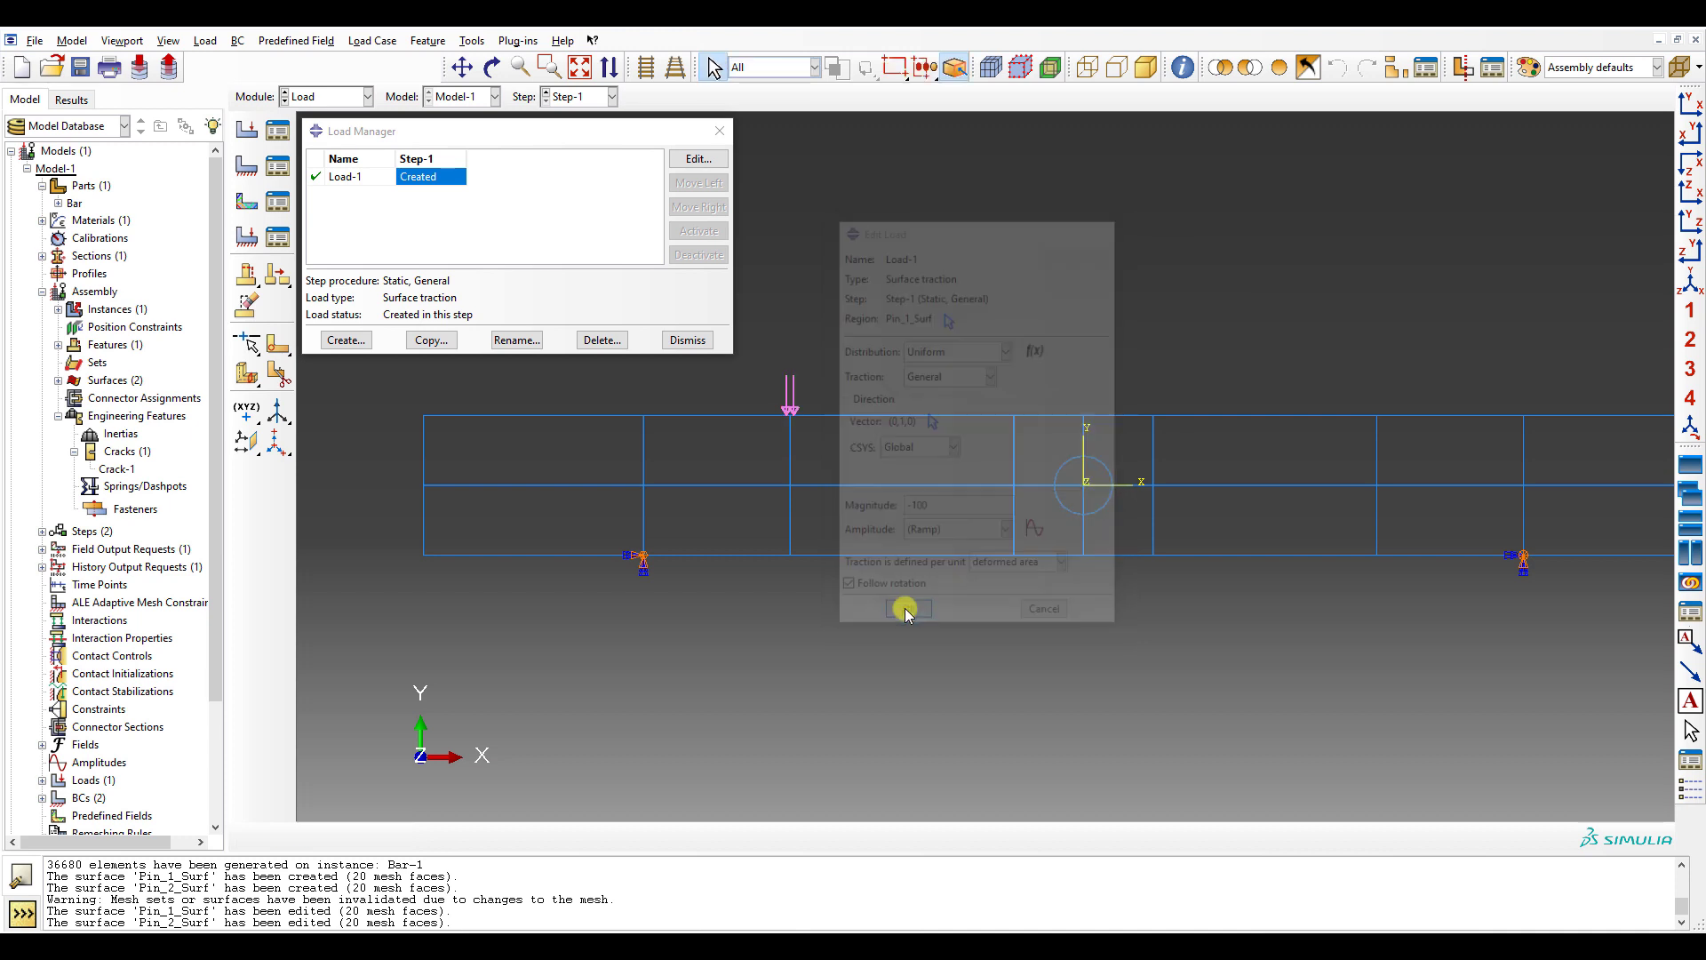
- Copy Load-1 to a new load named Load-2 in Step-1
{"action": "left_click", "coordinate": [430, 339]}
{"action": "left_click_drag", "start_coordinate": [100, 406], "coordinate": [963, 293]}
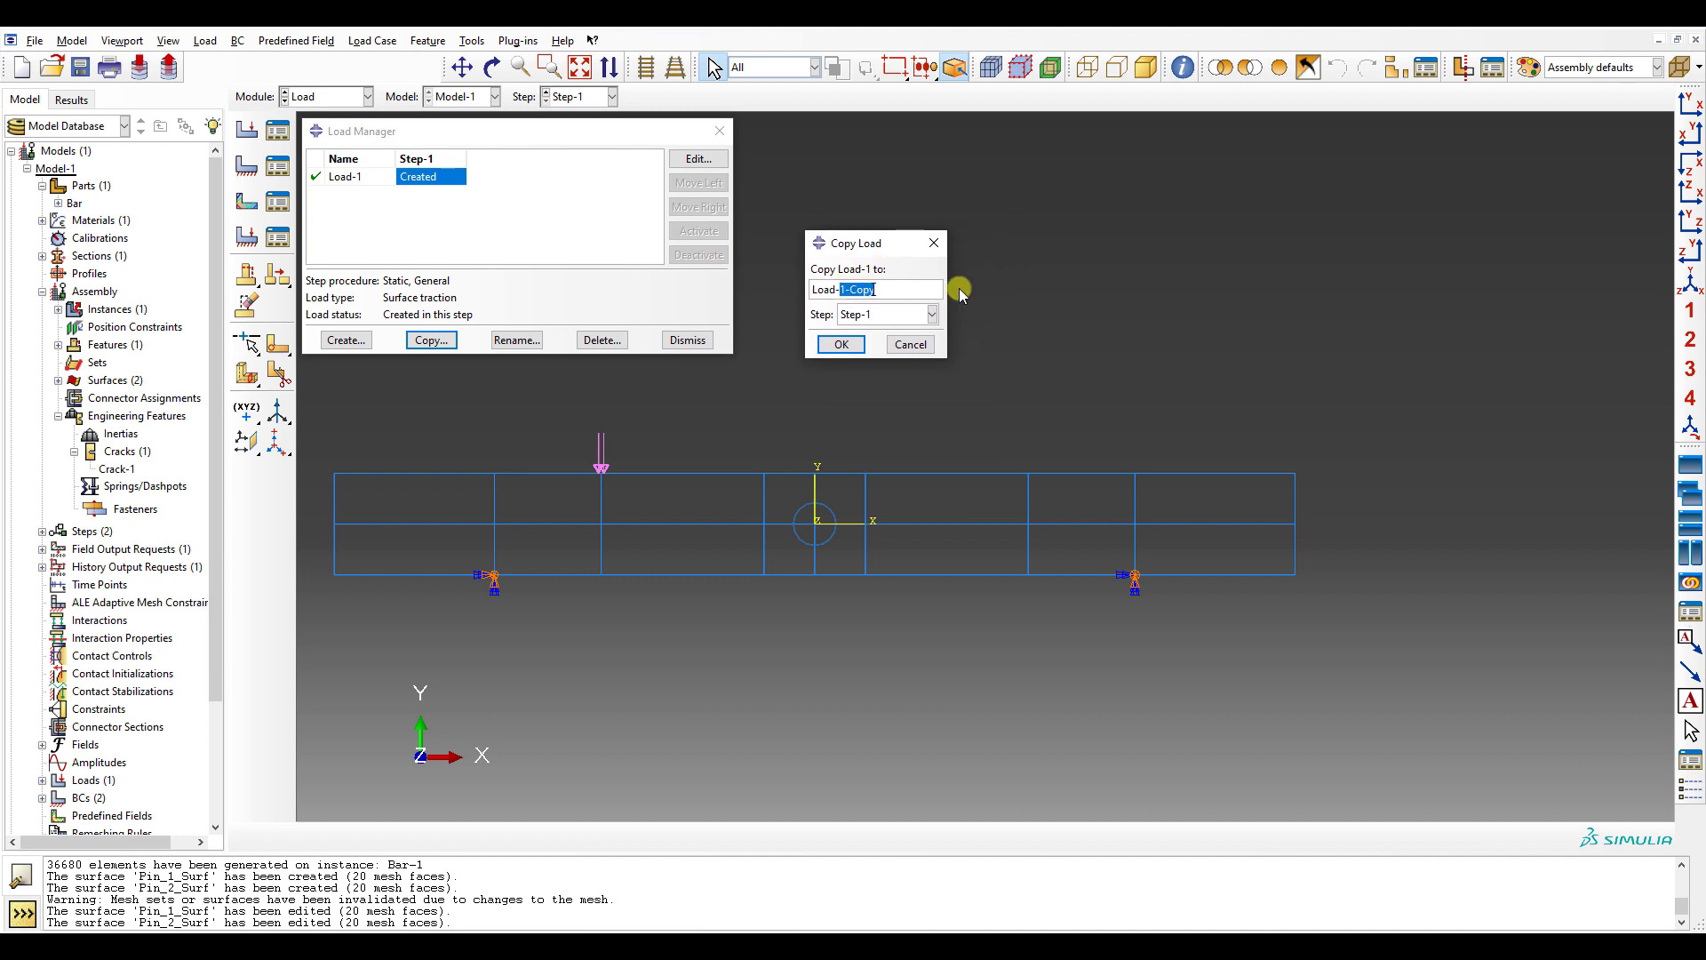
{"action": "type", "text": "2"}
{"action": "left_click", "coordinate": [843, 345]}
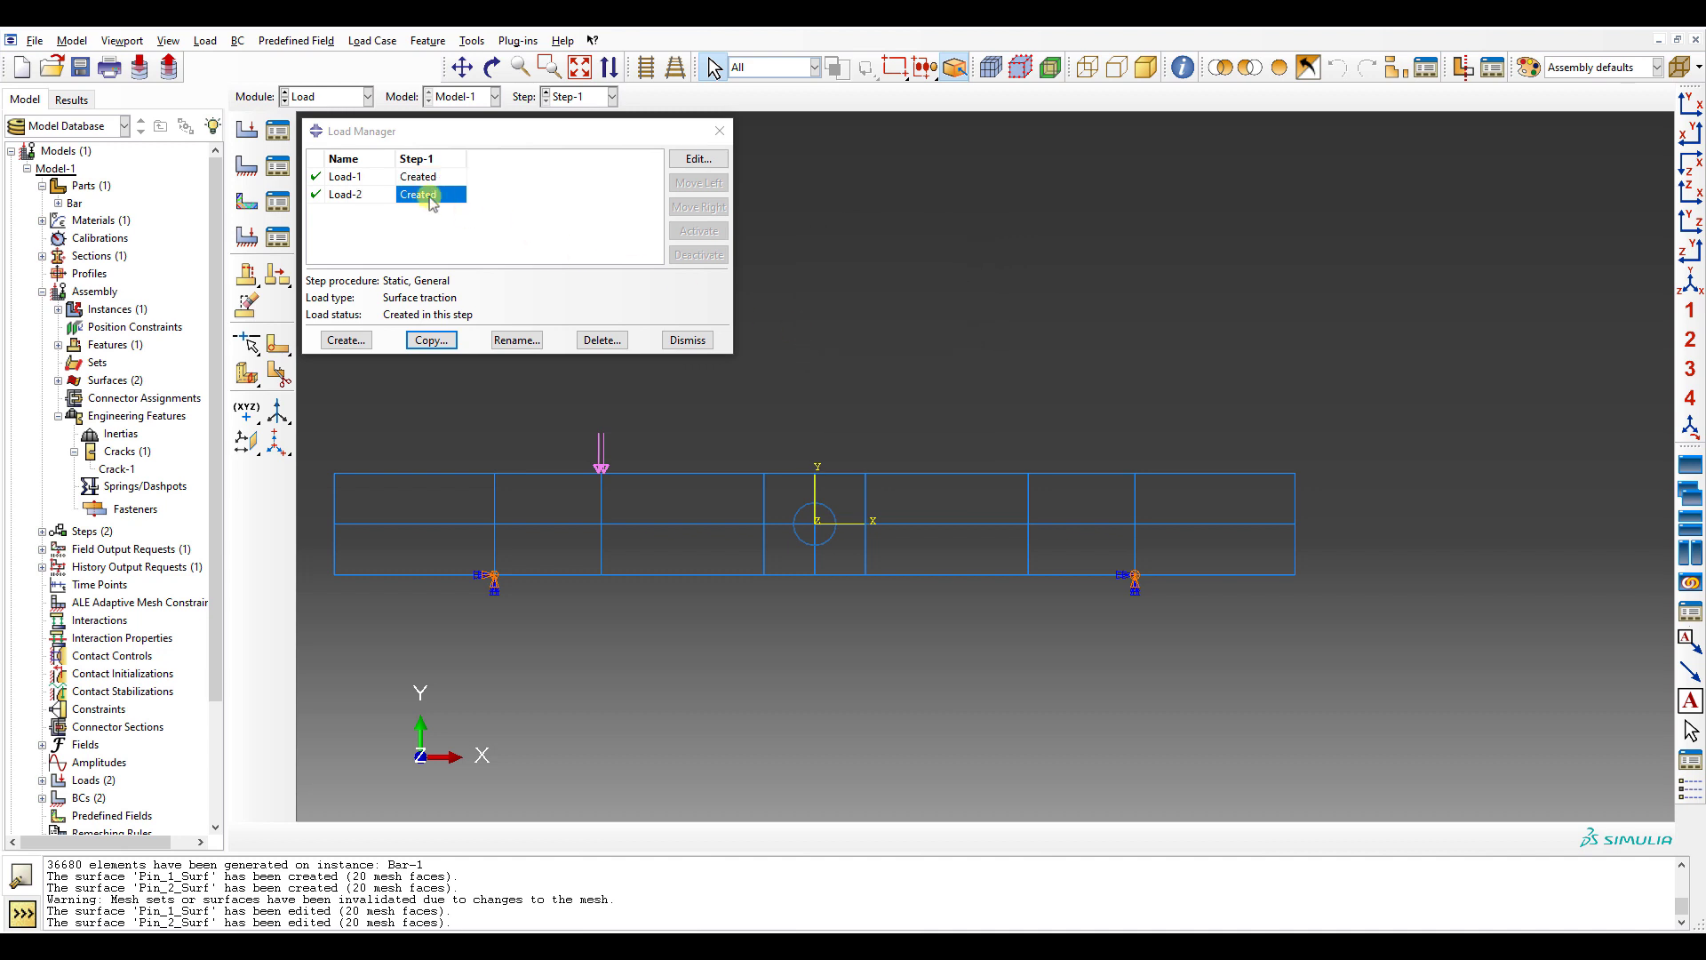
- Reassign Load-2's region to surface Pin_2_Surf at the right loading pin and close the load manager
{"action": "double_click", "coordinate": [419, 194]}
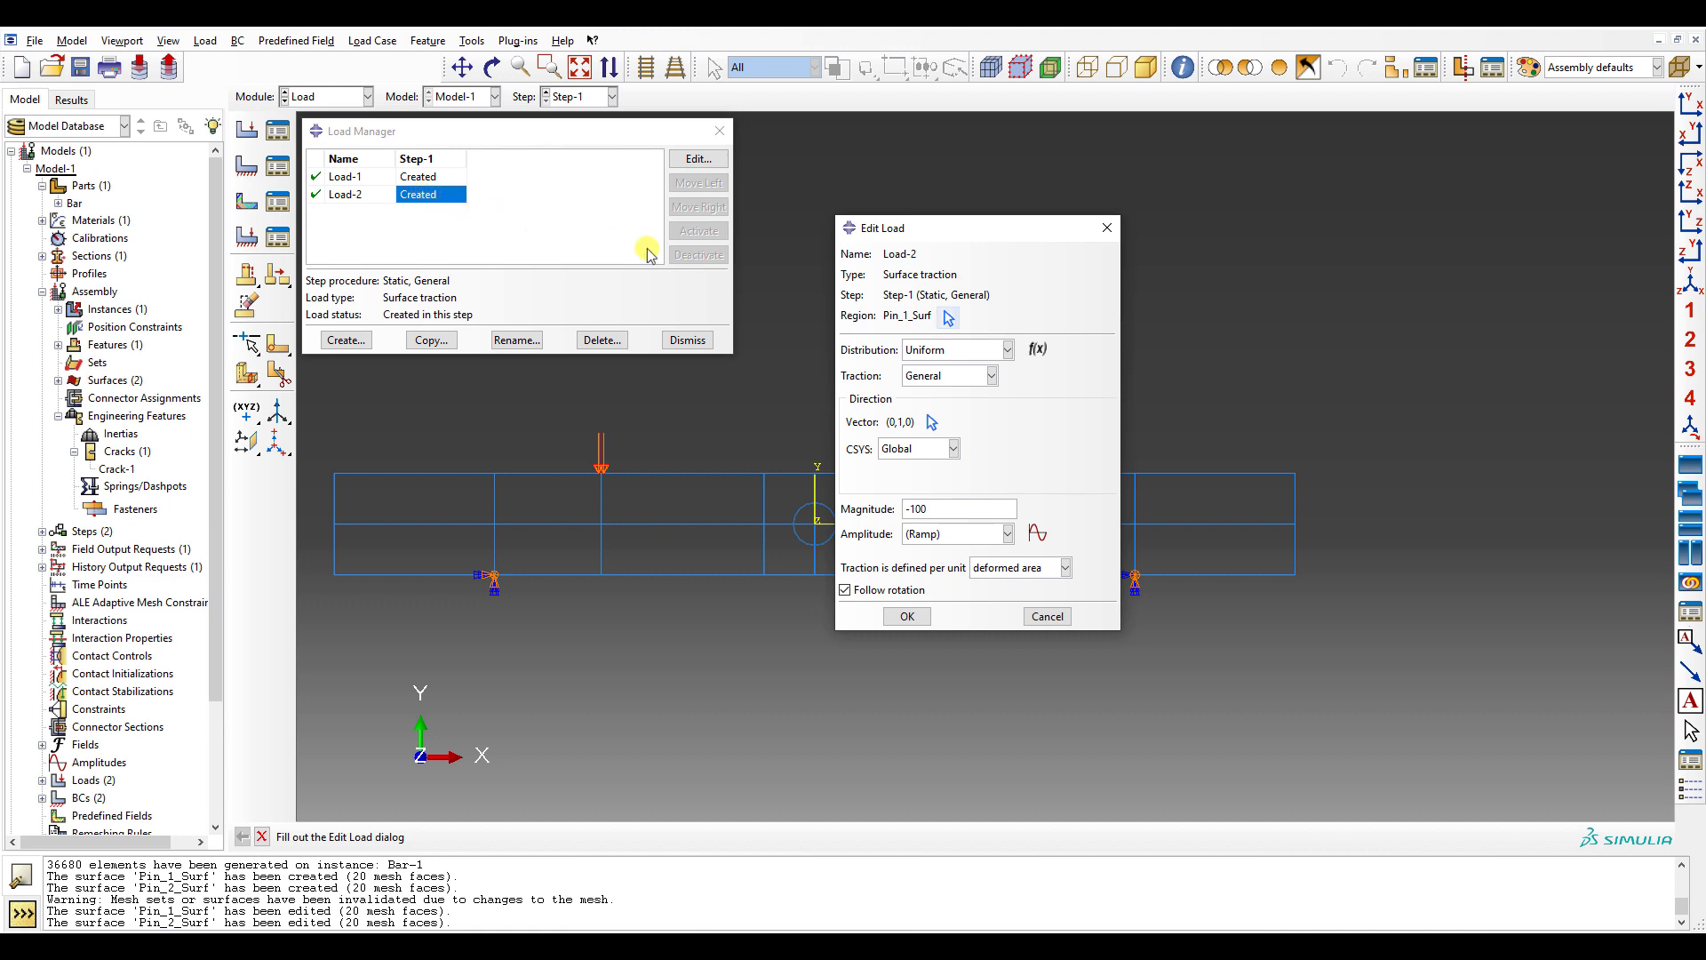
{"action": "left_click", "coordinate": [948, 317]}
{"action": "left_click", "coordinate": [831, 544]}
{"action": "double_click", "coordinate": [831, 544]}
{"action": "left_click", "coordinate": [910, 616]}
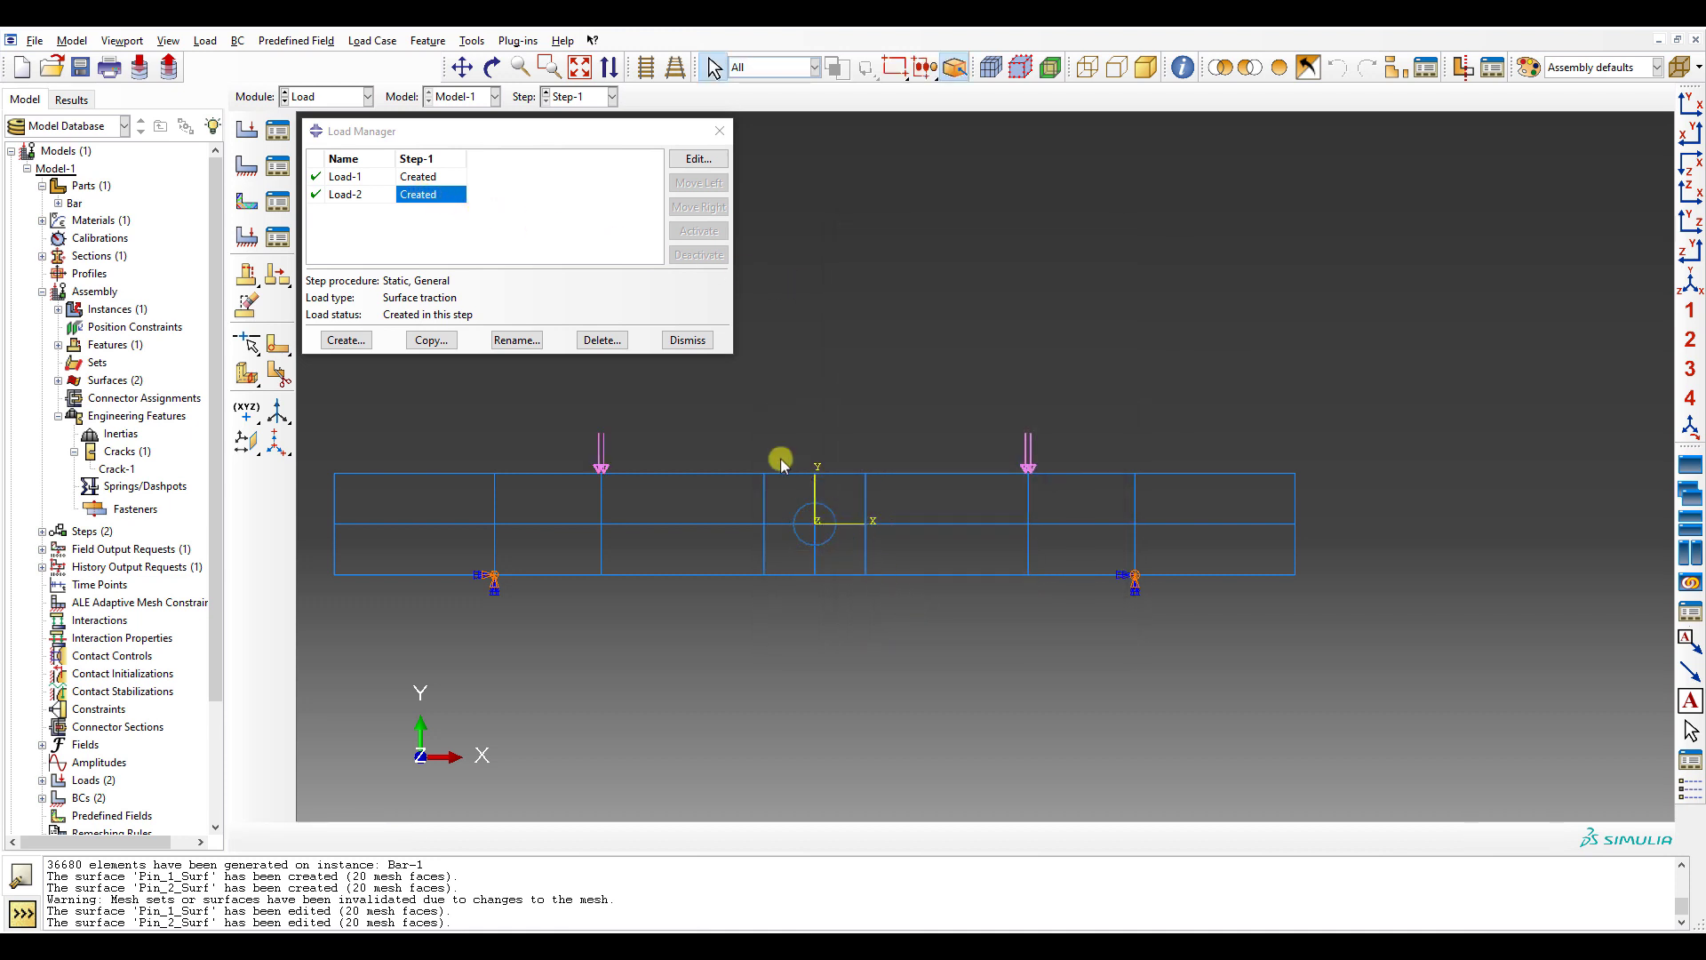
{"action": "left_click", "coordinate": [686, 341]}
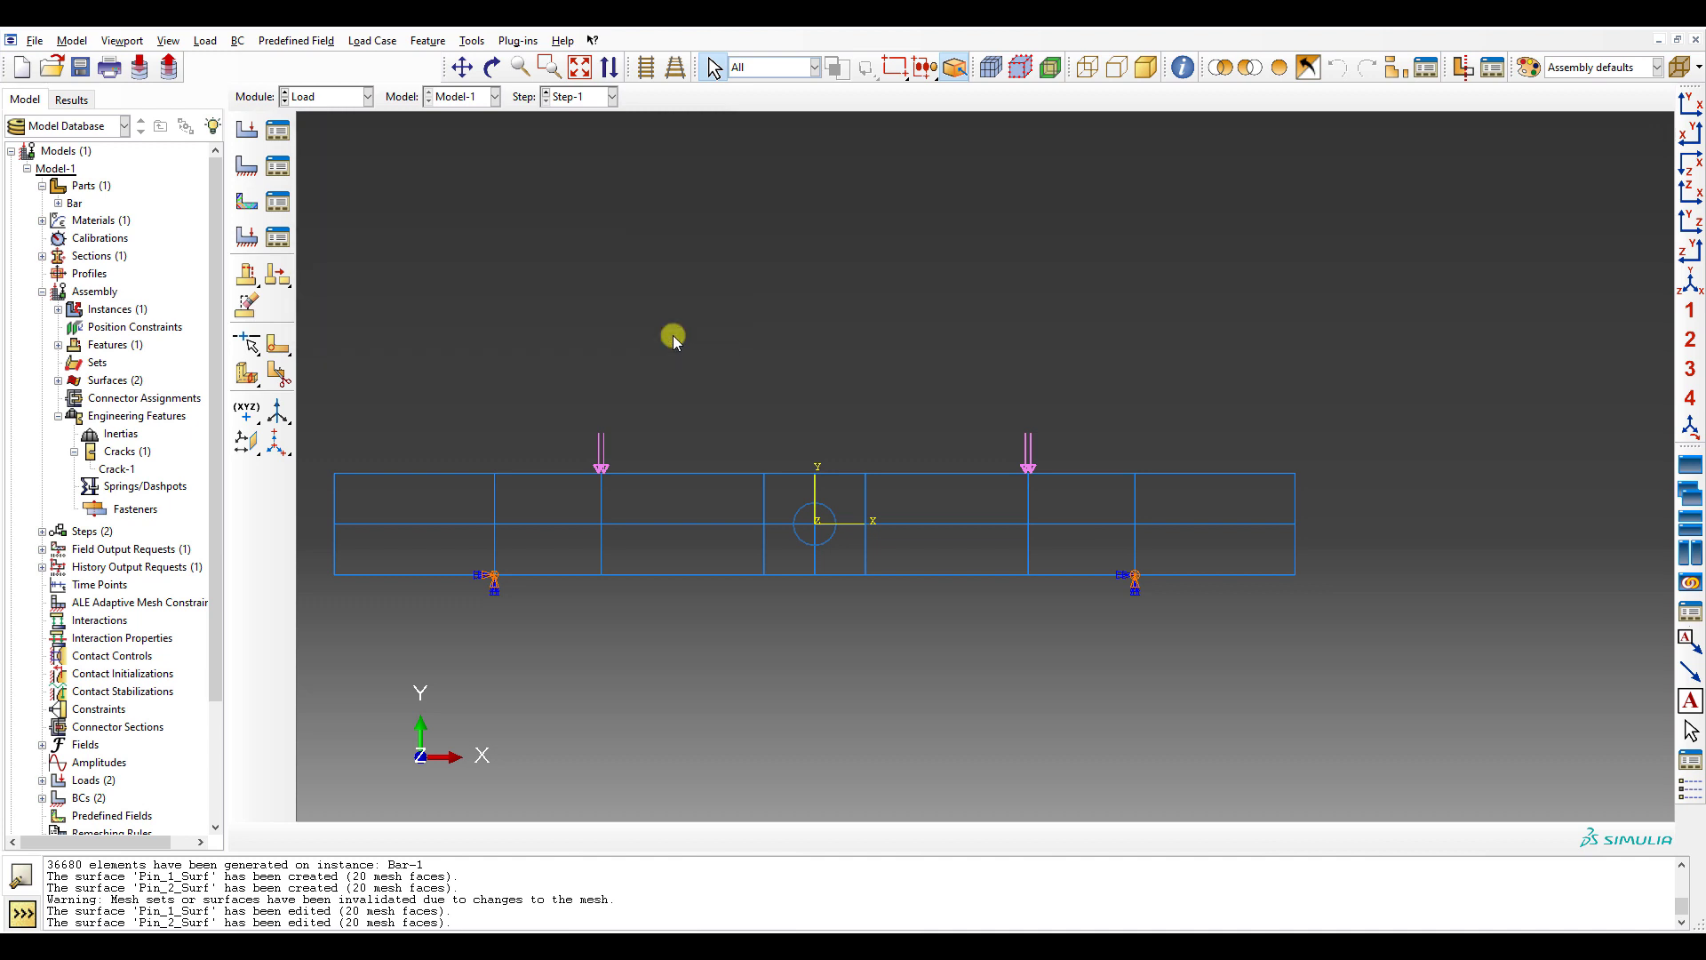
- Display the shaded, meshed bar in 3D and examine the placement of the loads and supports
{"action": "left_click", "coordinate": [992, 77]}
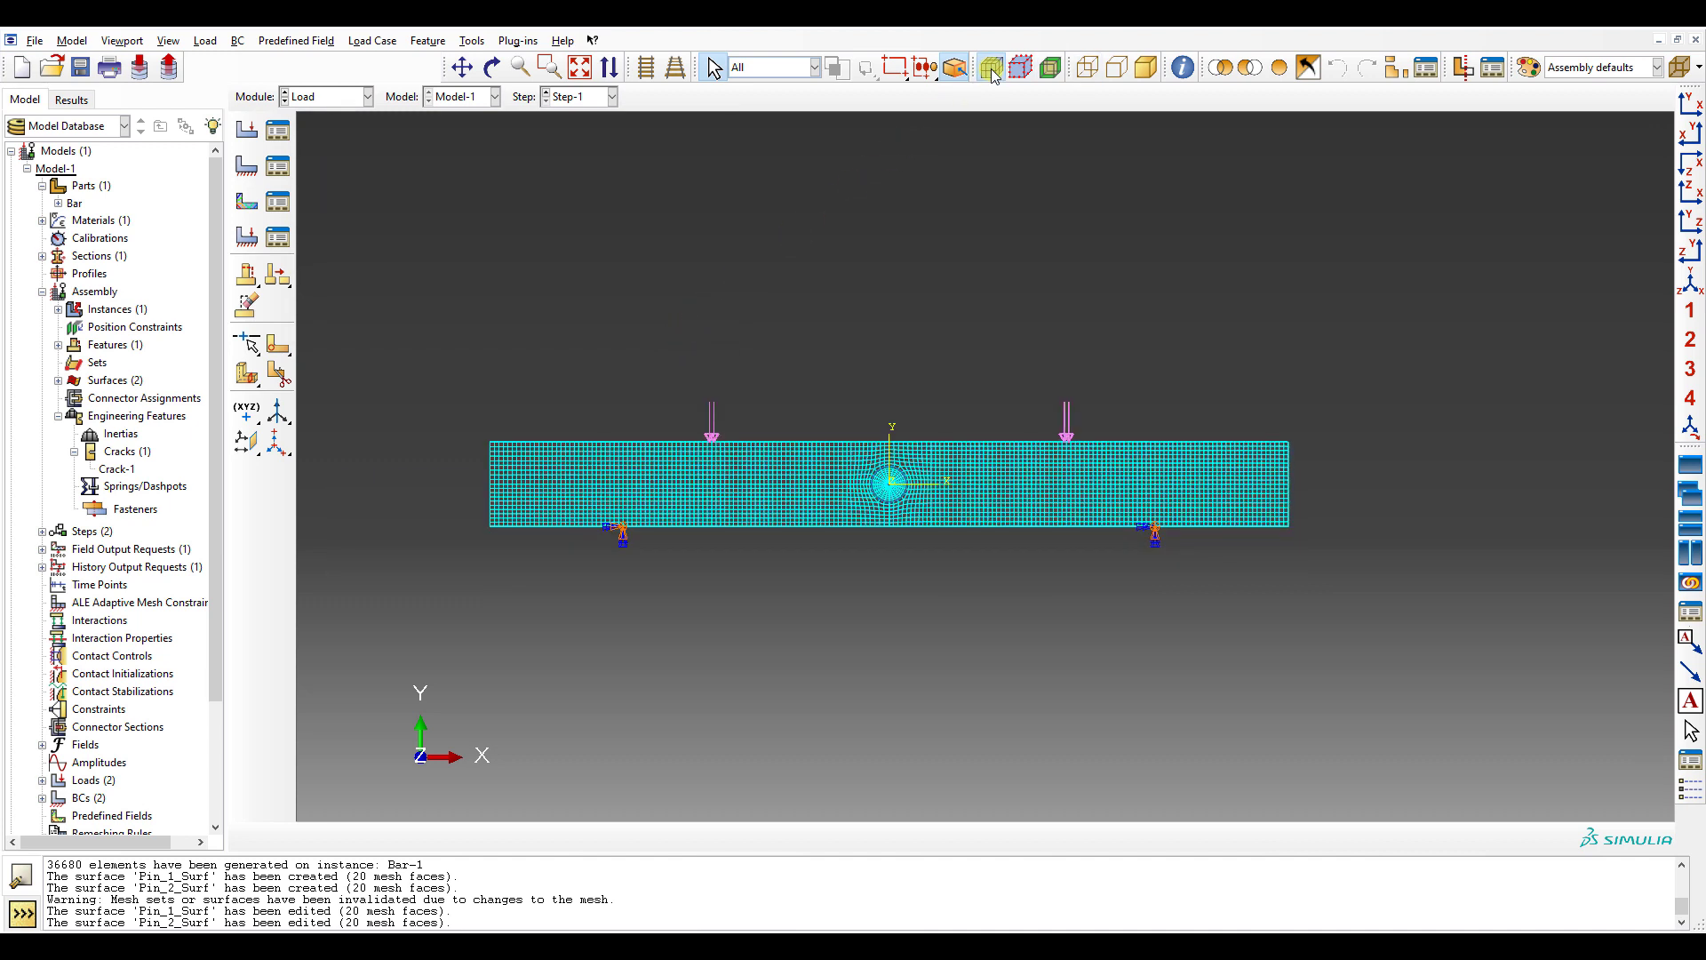
{"action": "left_click", "coordinate": [1140, 80]}
{"action": "mouse_move", "coordinate": [990, 335]}
{"action": "left_mouse_down", "text": "ctrl+alt"}
{"action": "mouse_move", "coordinate": [955, 404]}
{"action": "mouse_move", "coordinate": [989, 421]}
{"action": "left_mouse_up", "text": "ctrl+alt"}
{"action": "scroll", "coordinate": [907, 444], "scroll_direction": "down", "scroll_amount": 4}
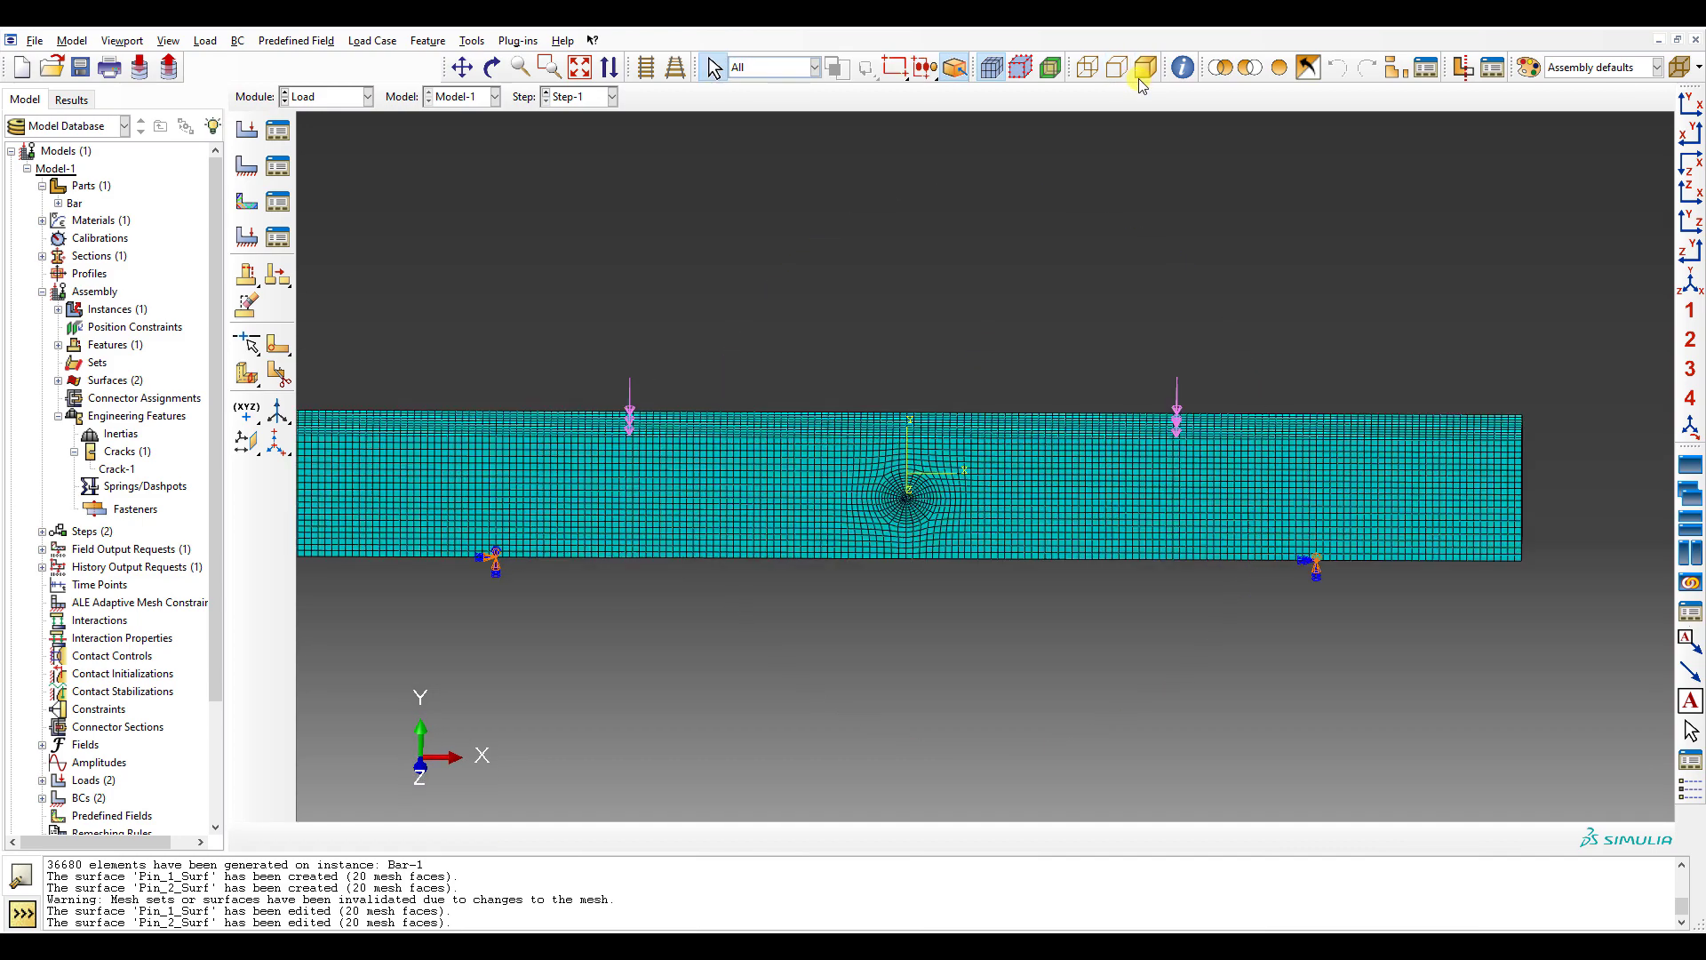
{"action": "left_click_drag", "start_coordinate": [1140, 83], "coordinate": [1181, 99], "text": "ctrl+alt"}
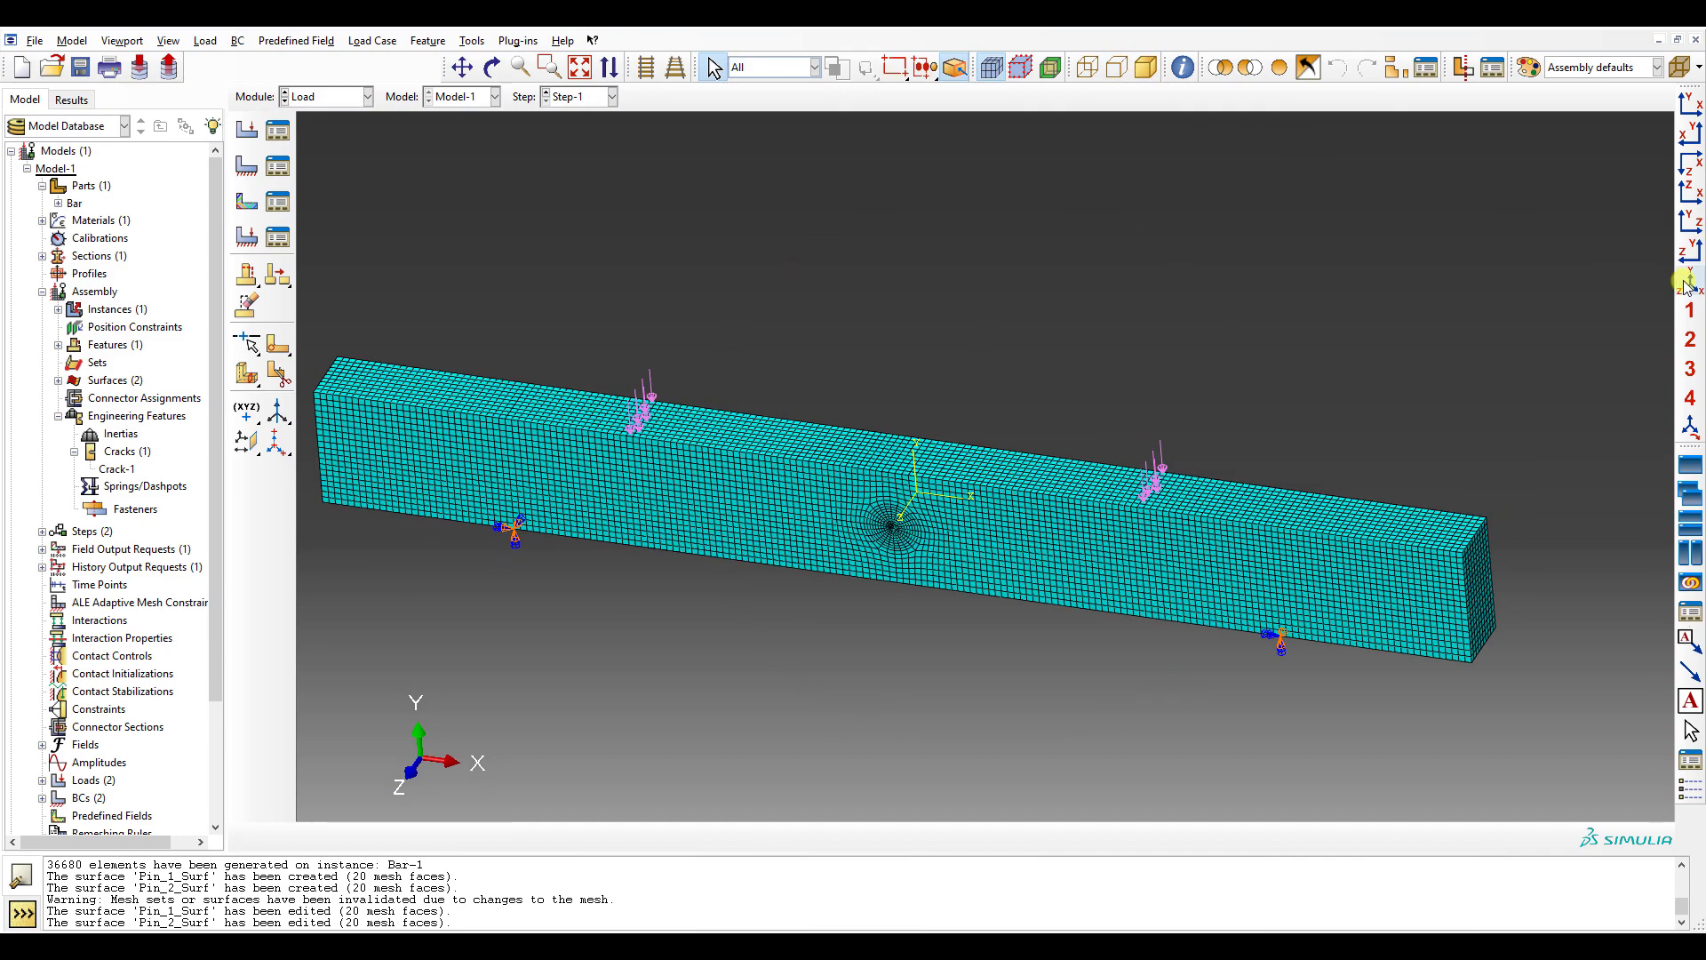
- Display the bar without its mesh in the front XY view and examine the positions of the loads and supports
{"action": "left_click", "coordinate": [1684, 280]}
{"action": "left_click", "coordinate": [1682, 105]}
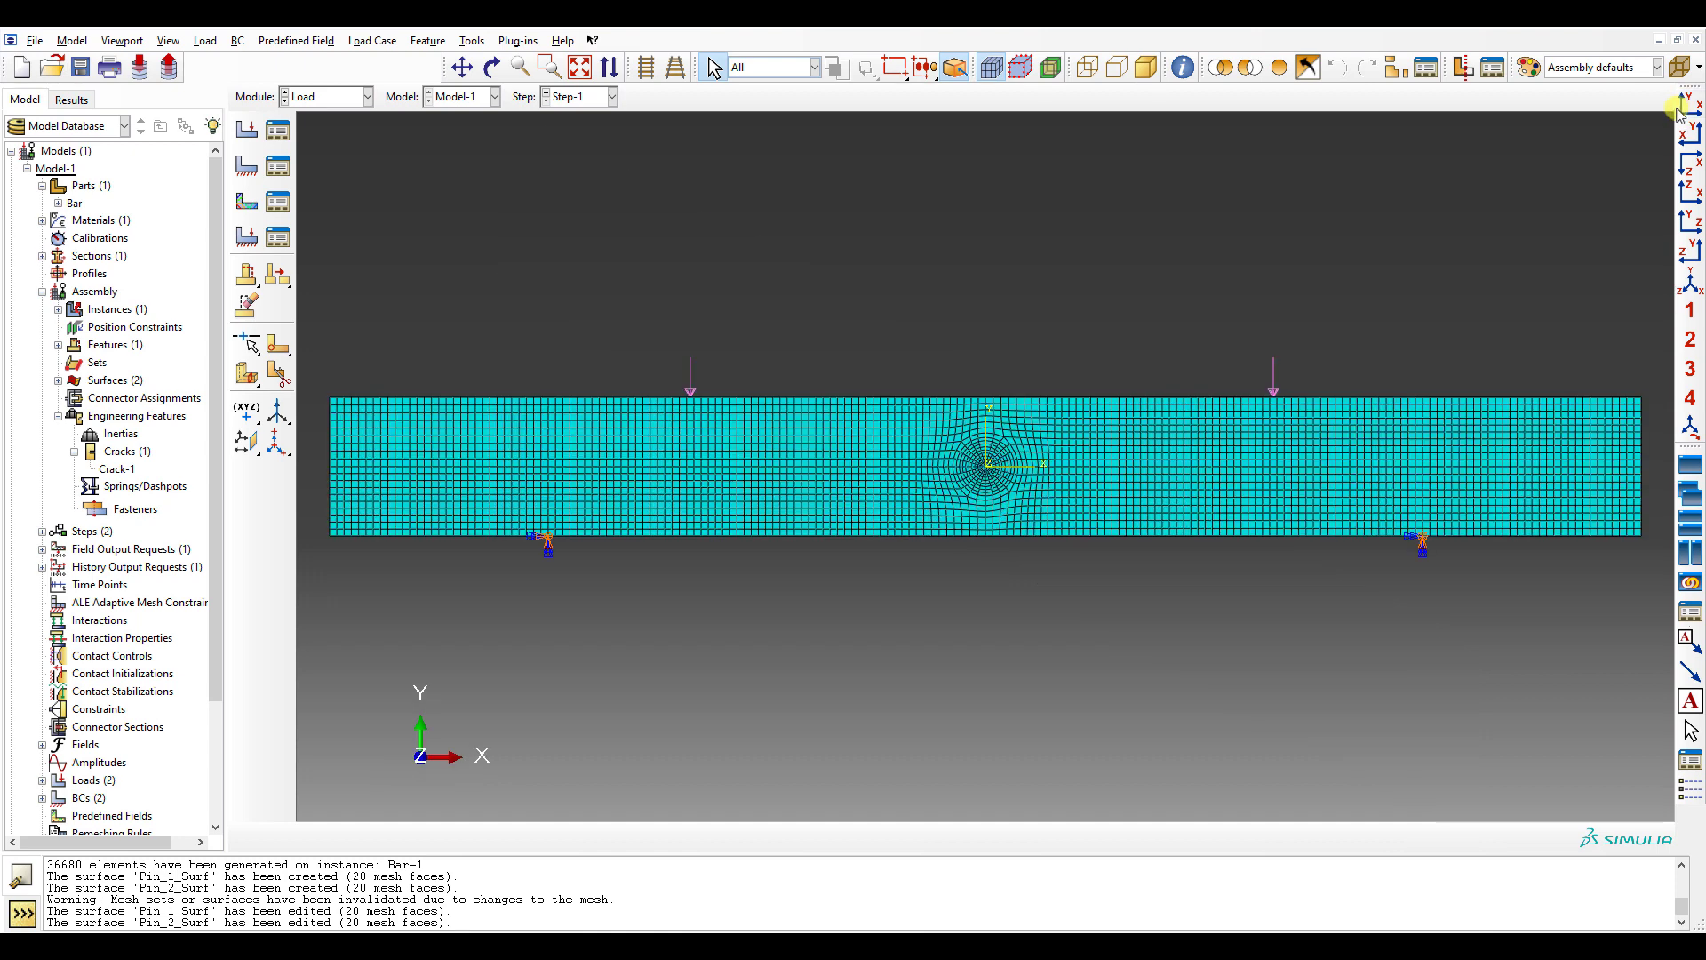
{"action": "left_click", "coordinate": [992, 67]}
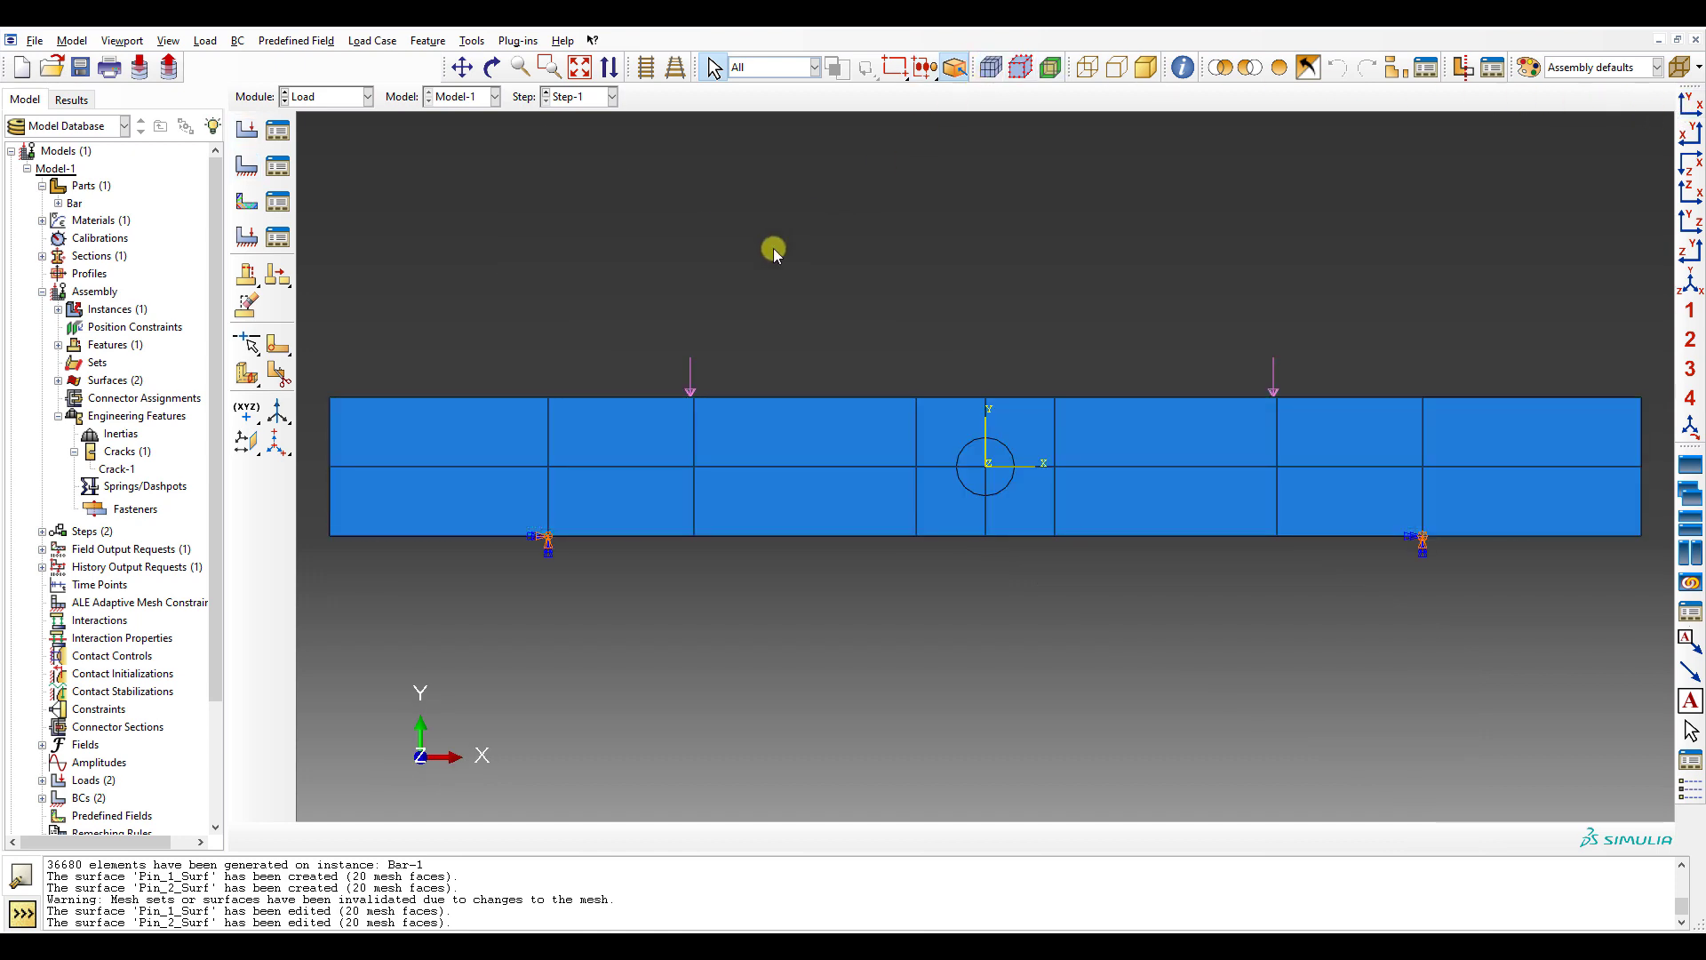
{"action": "left_click", "coordinate": [346, 100]}
{"action": "scroll", "coordinate": [700, 391], "scroll_direction": "up", "scroll_amount": 5}
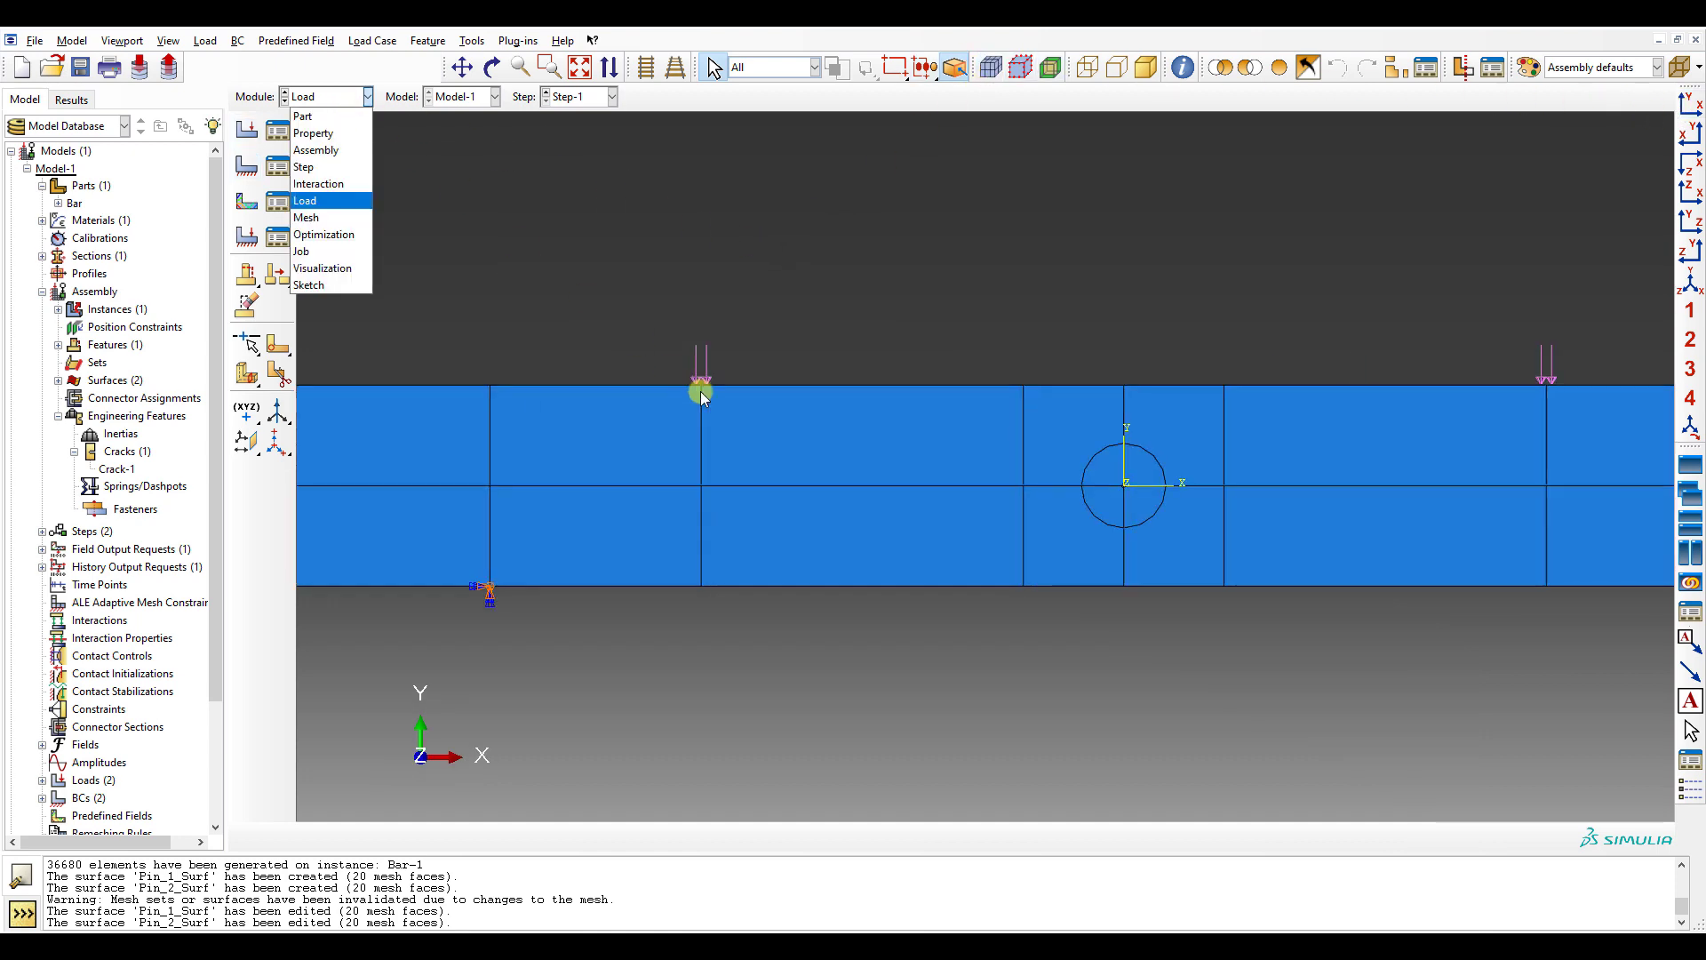
{"action": "scroll", "coordinate": [700, 391], "scroll_direction": "down", "scroll_amount": 1}
{"action": "scroll", "coordinate": [701, 391], "scroll_direction": "down", "scroll_amount": 5}
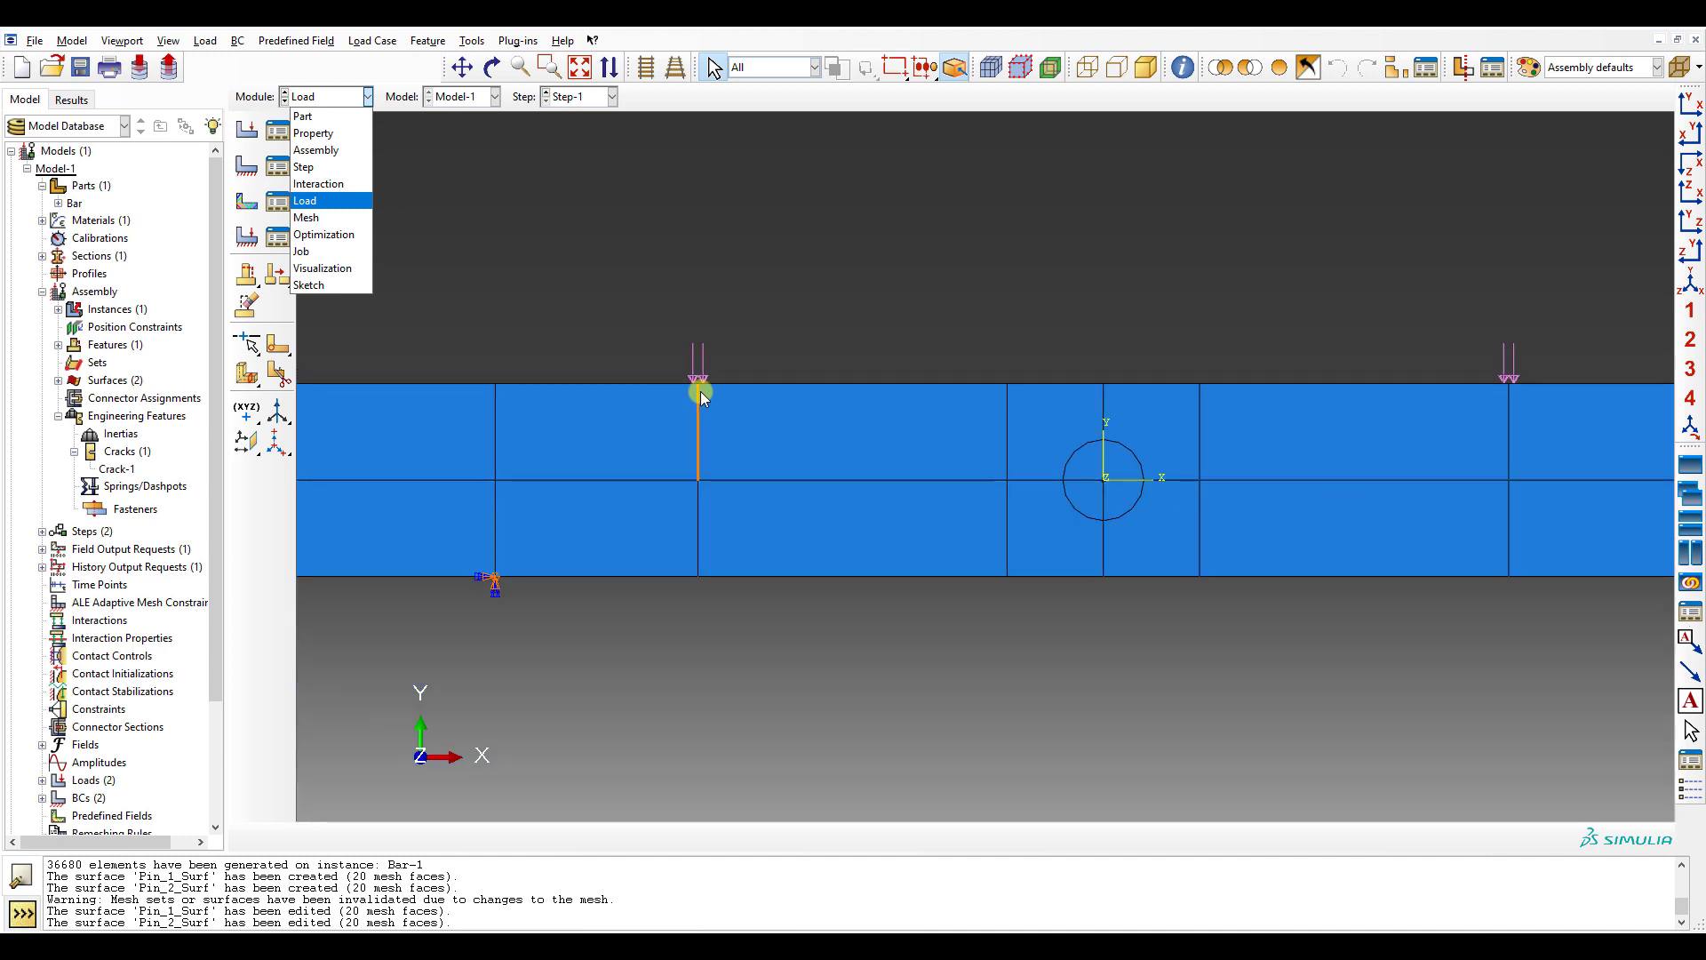
{"action": "scroll", "coordinate": [700, 390], "scroll_direction": "up", "scroll_amount": 6}
{"action": "scroll", "coordinate": [700, 391], "scroll_direction": "down", "scroll_amount": 1}
{"action": "scroll", "coordinate": [700, 391], "scroll_direction": "down", "scroll_amount": 6}
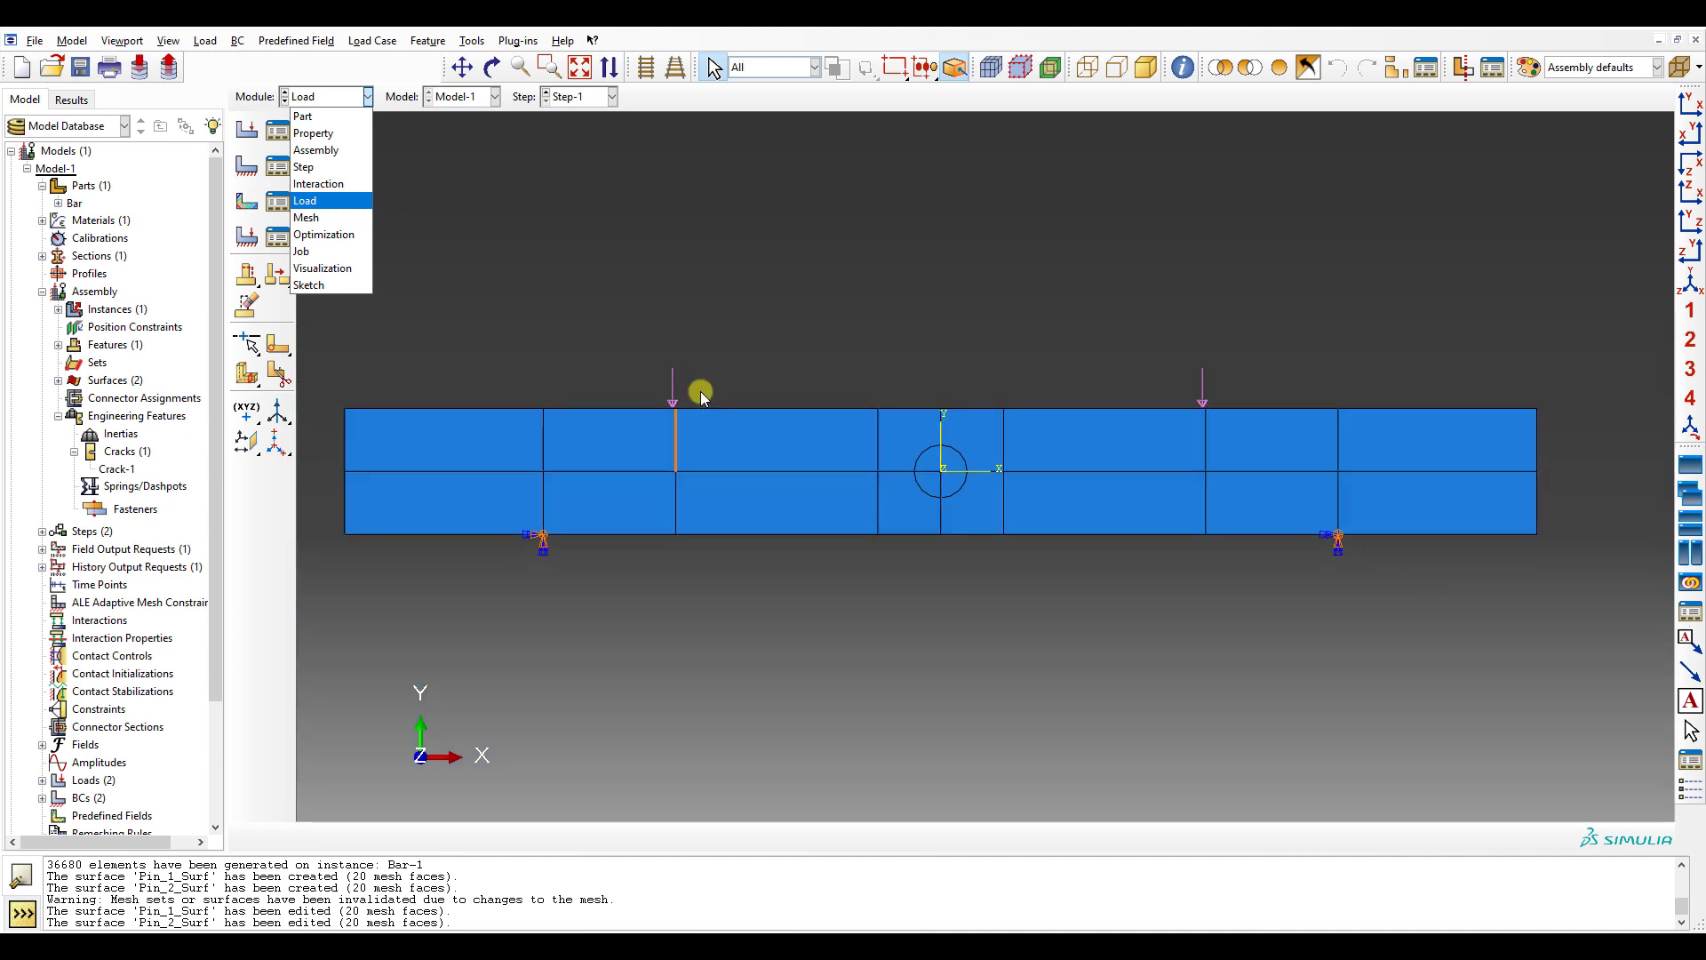
{"action": "scroll", "coordinate": [701, 391], "scroll_direction": "up", "scroll_amount": 1}
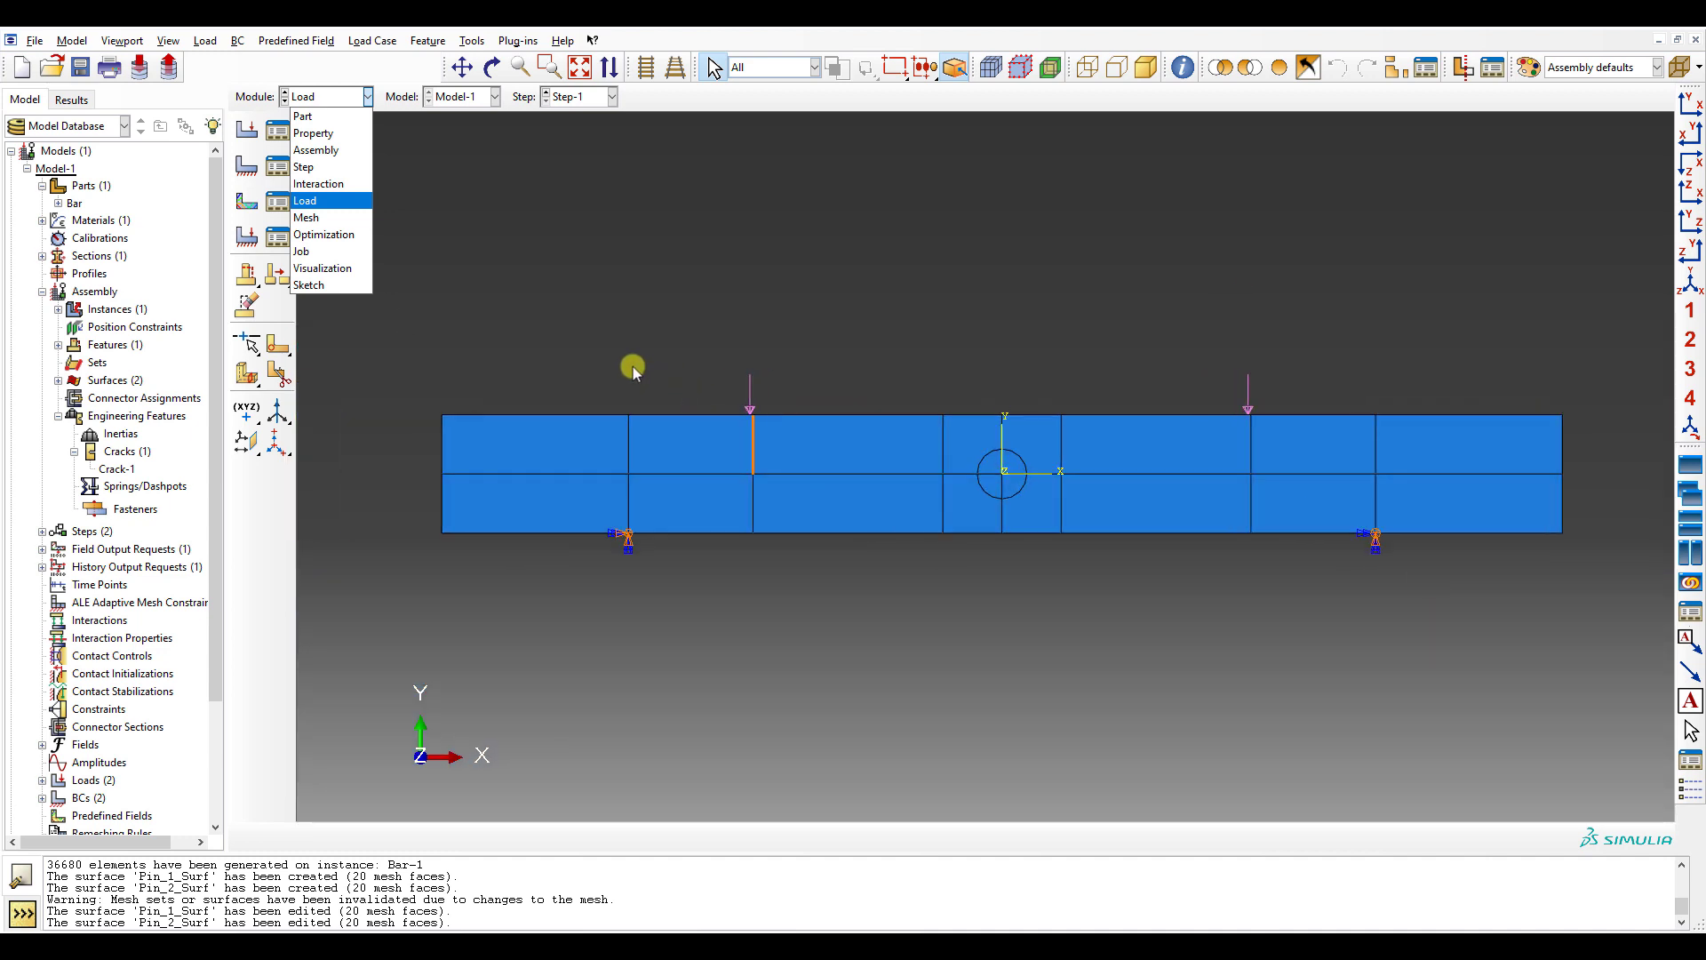
- Create a full analysis job named 4PBD_REV01 from Model-1 with the default job settings
{"action": "left_click", "coordinate": [324, 251]}
{"action": "left_click", "coordinate": [279, 132]}
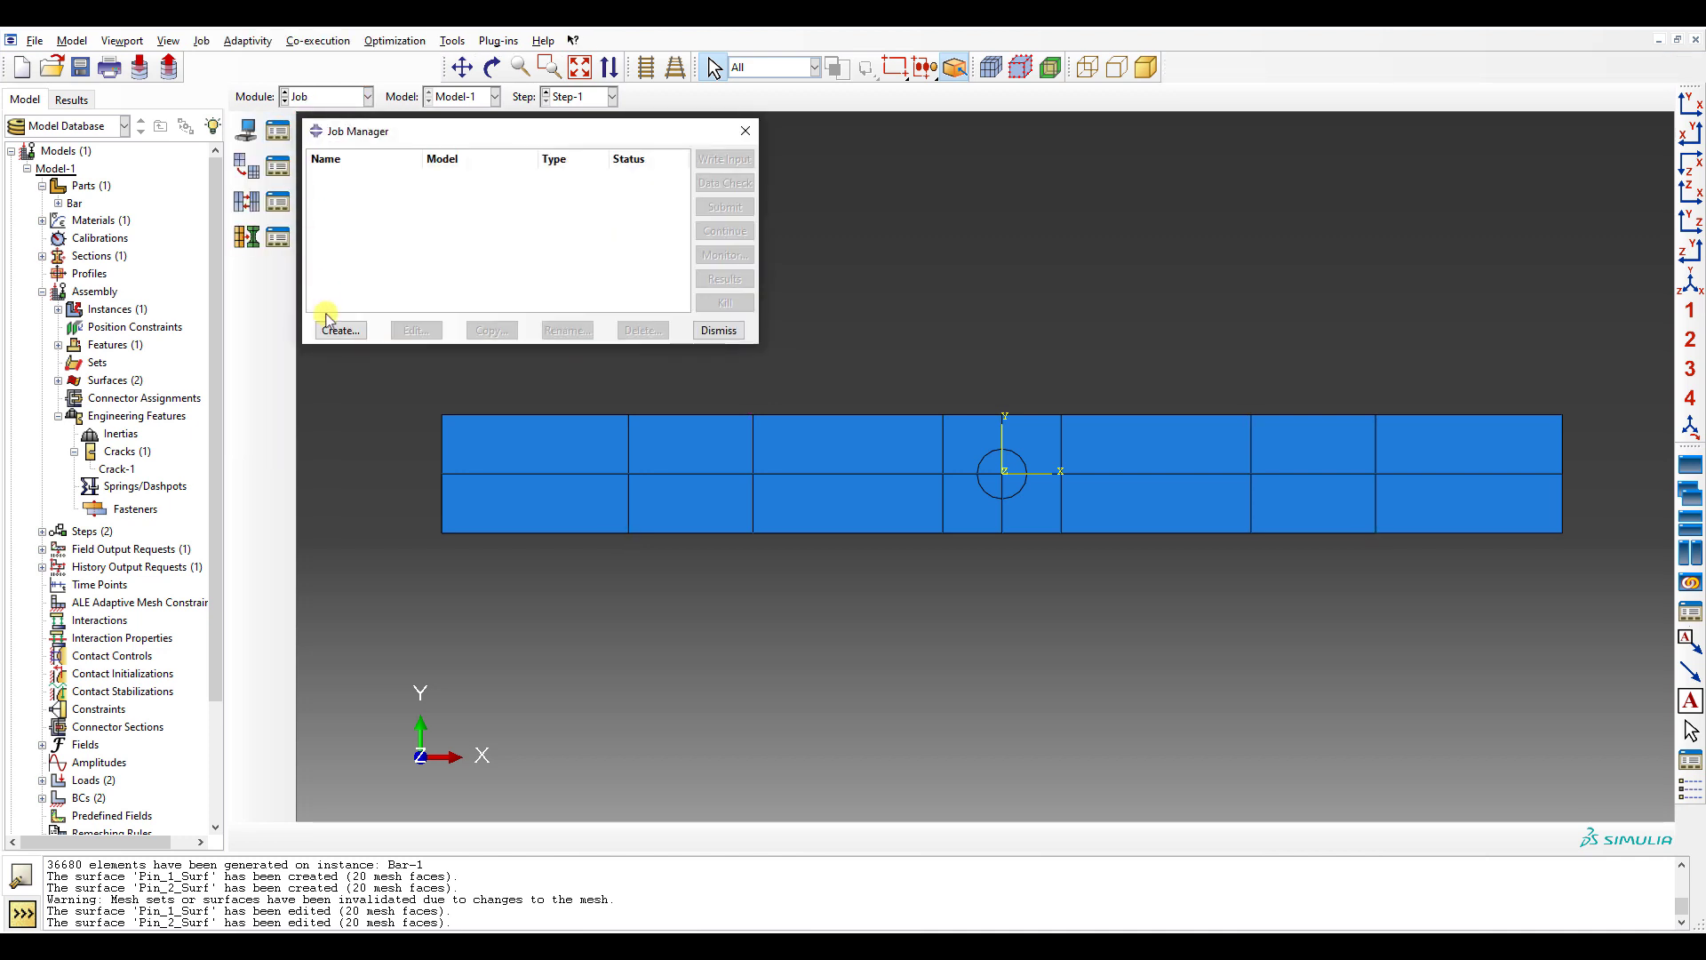
{"action": "left_click", "coordinate": [346, 330]}
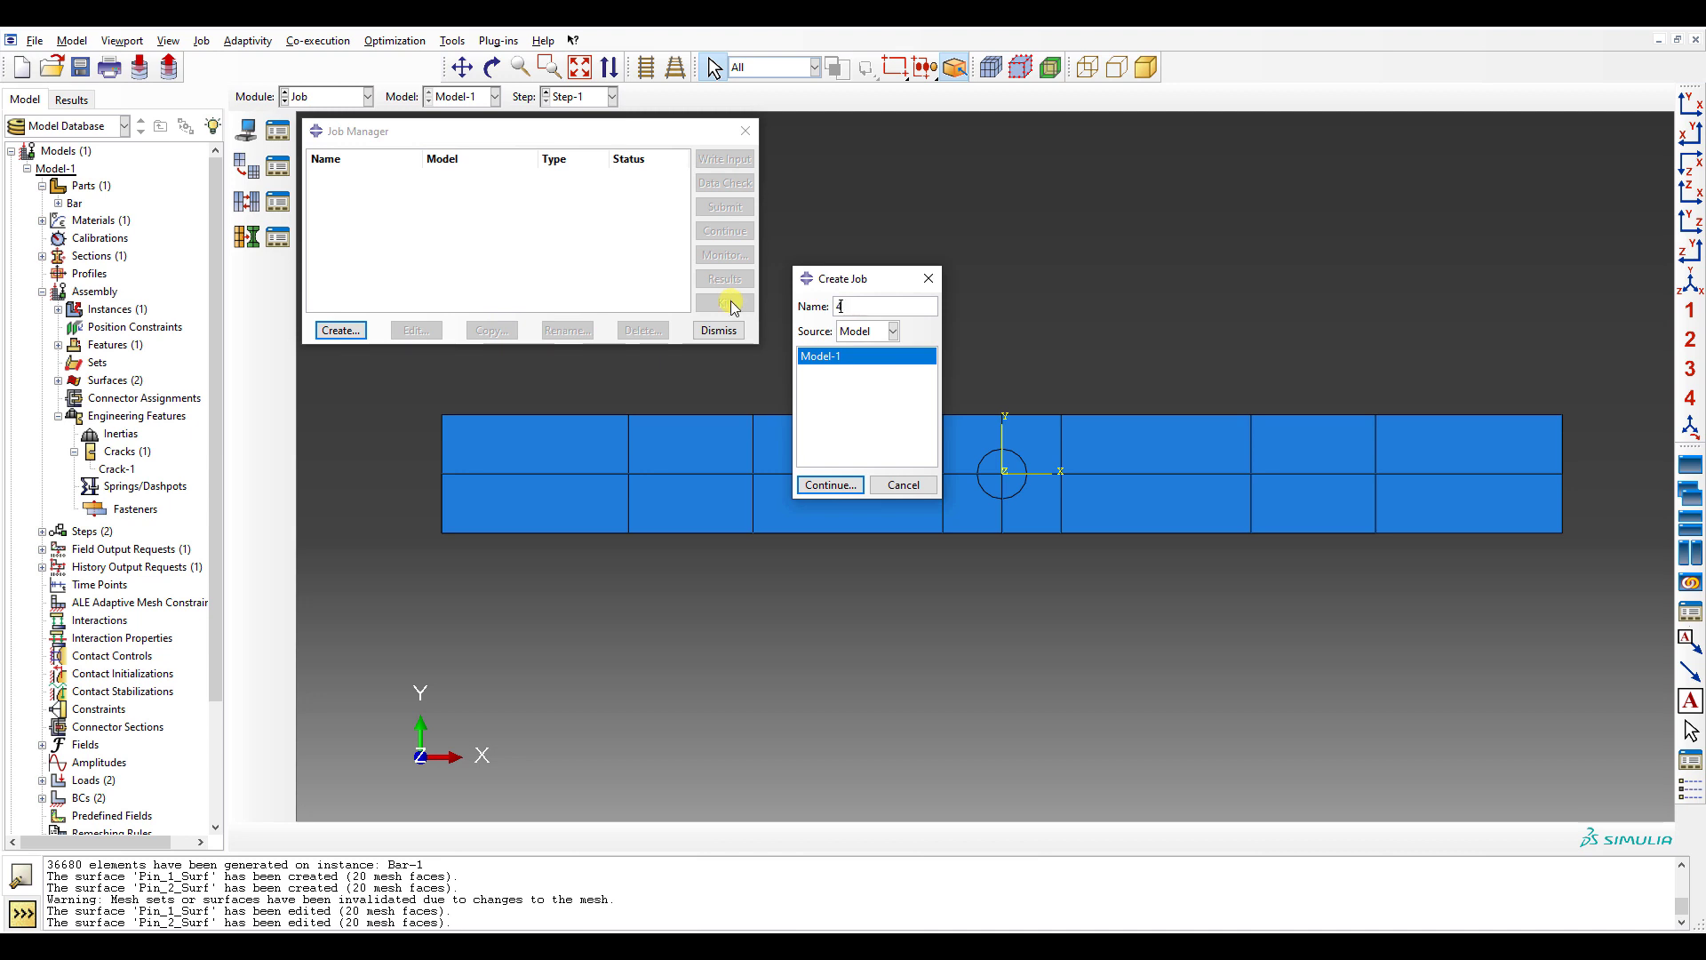
{"action": "type", "text": "4PBD_REV01"}
{"action": "key", "text": "Return"}
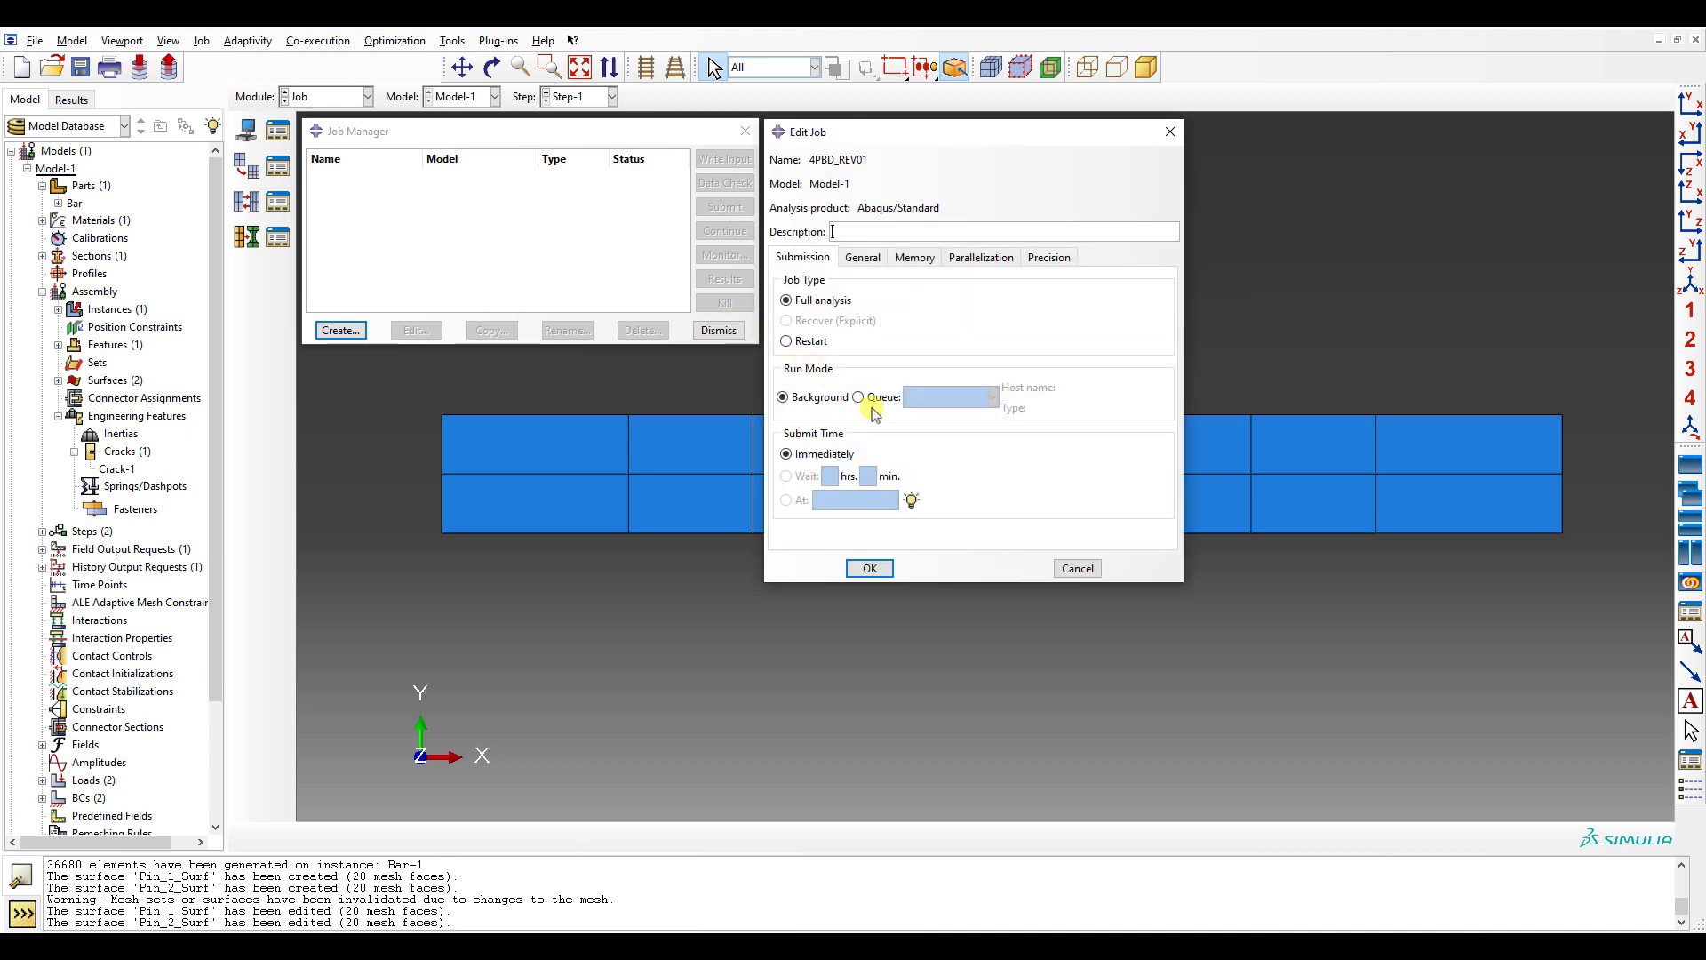
{"action": "key", "text": "Return"}
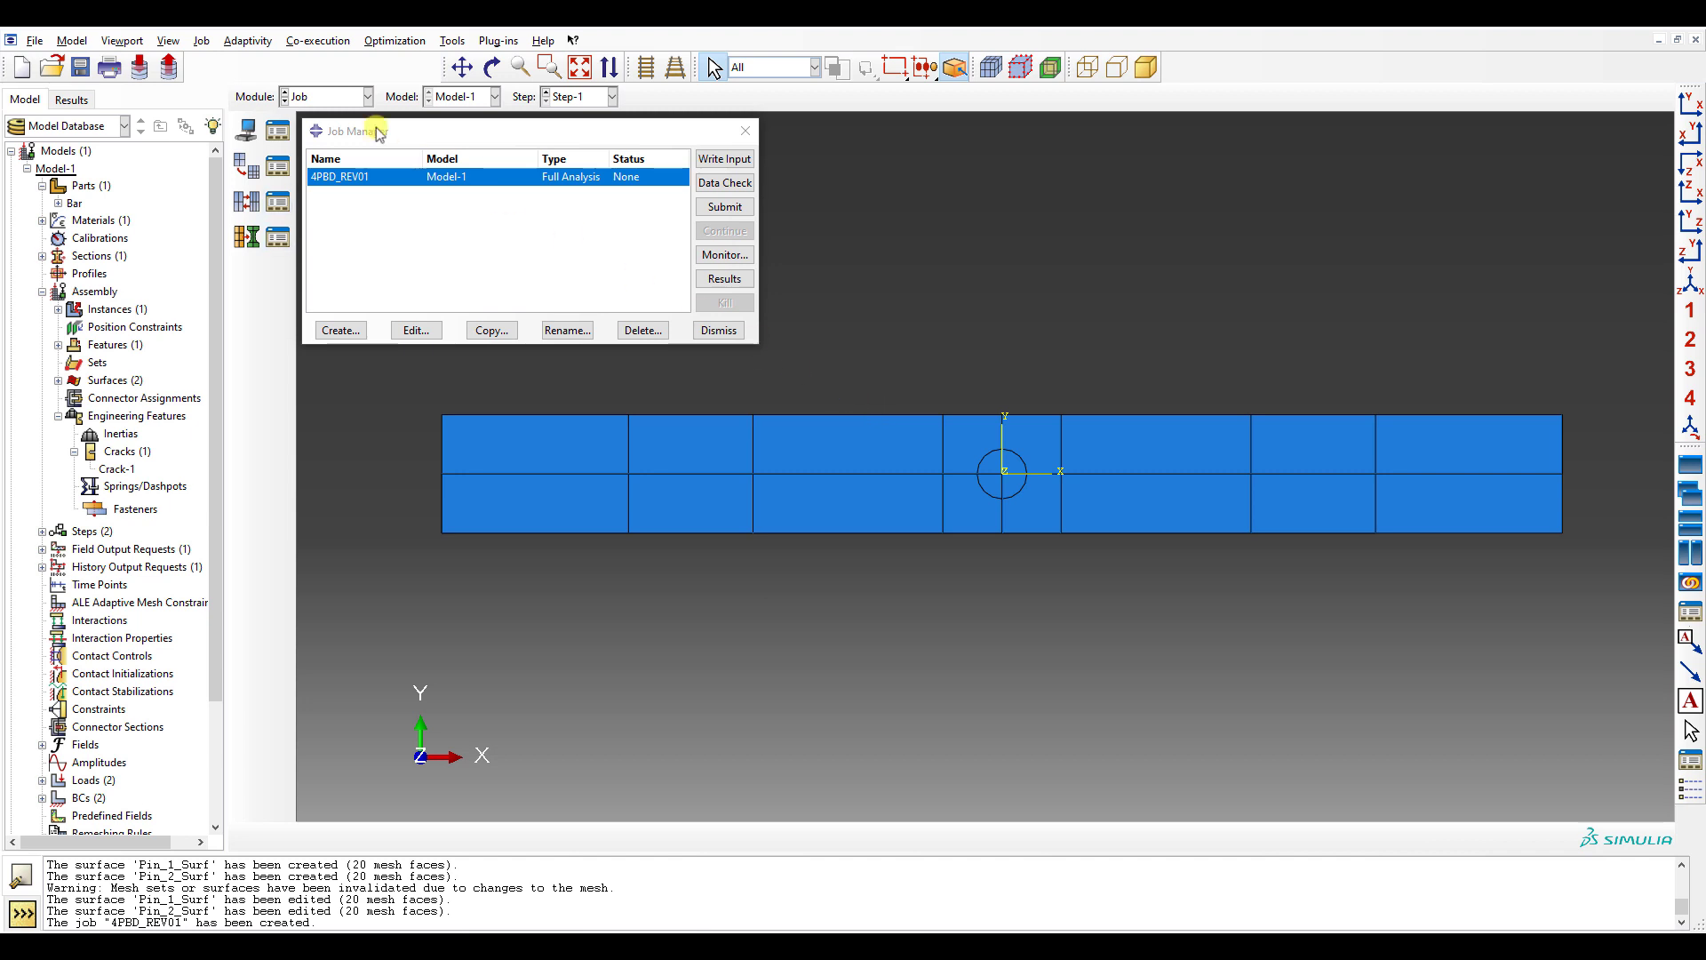
- Edit history output request H-Output-1 in Step-1 and set its domain to Crack with Crack-1
{"action": "left_click", "coordinate": [330, 98]}
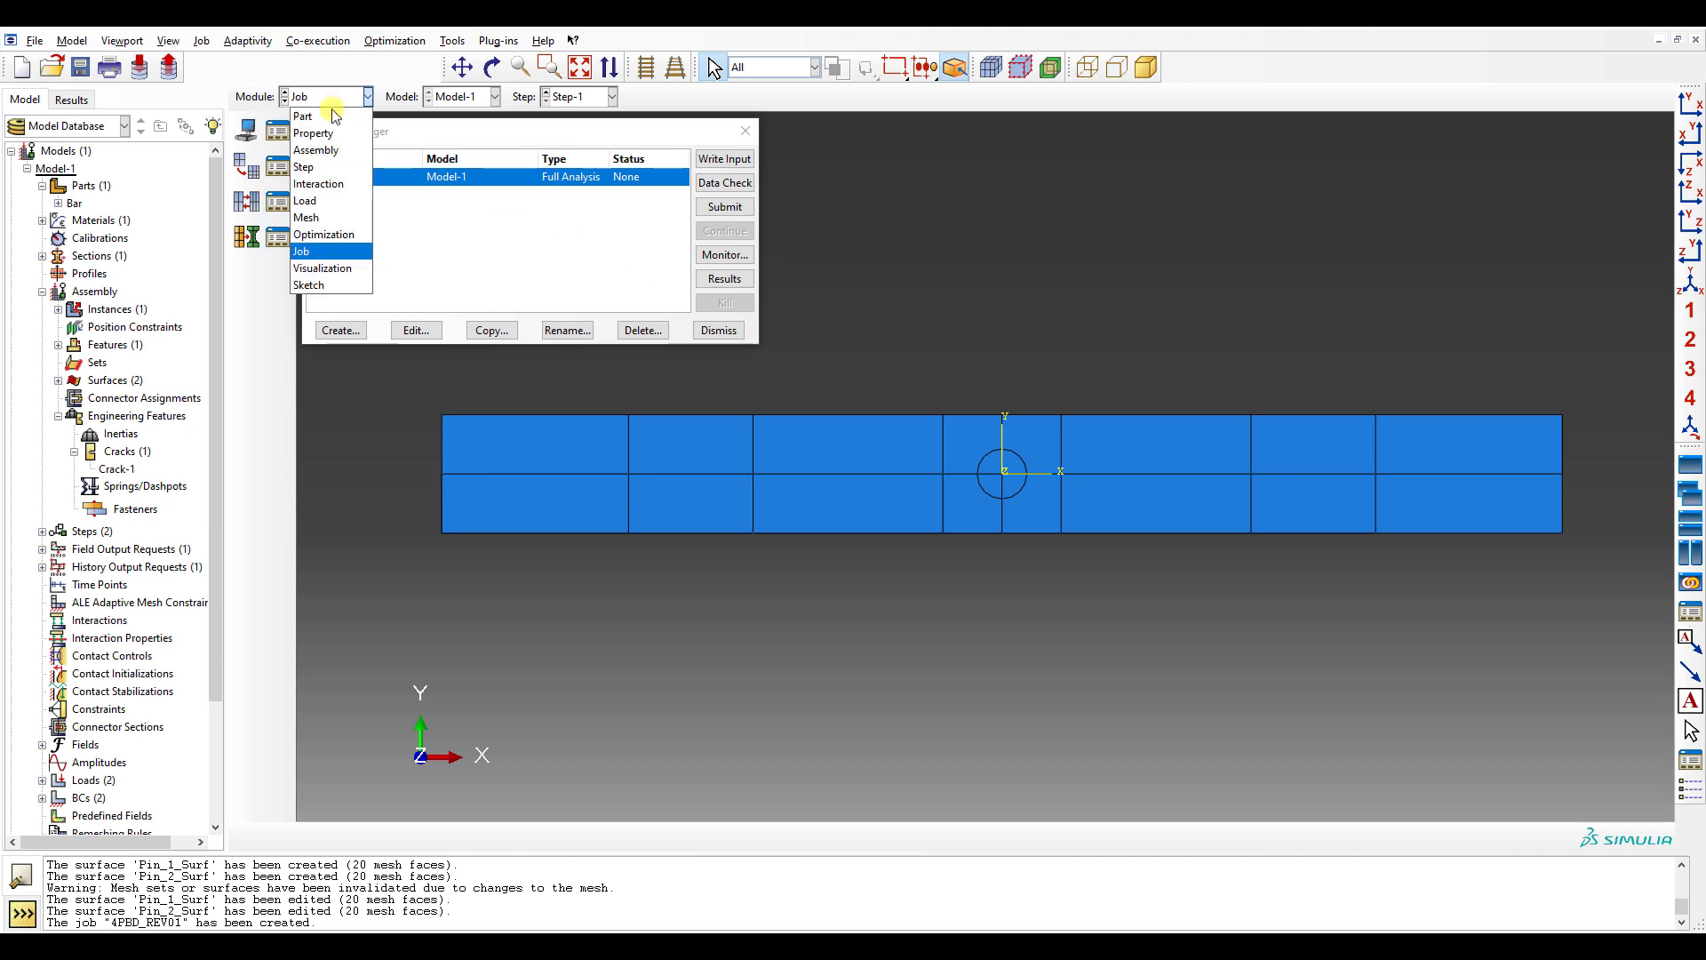
{"action": "left_click", "coordinate": [307, 167]}
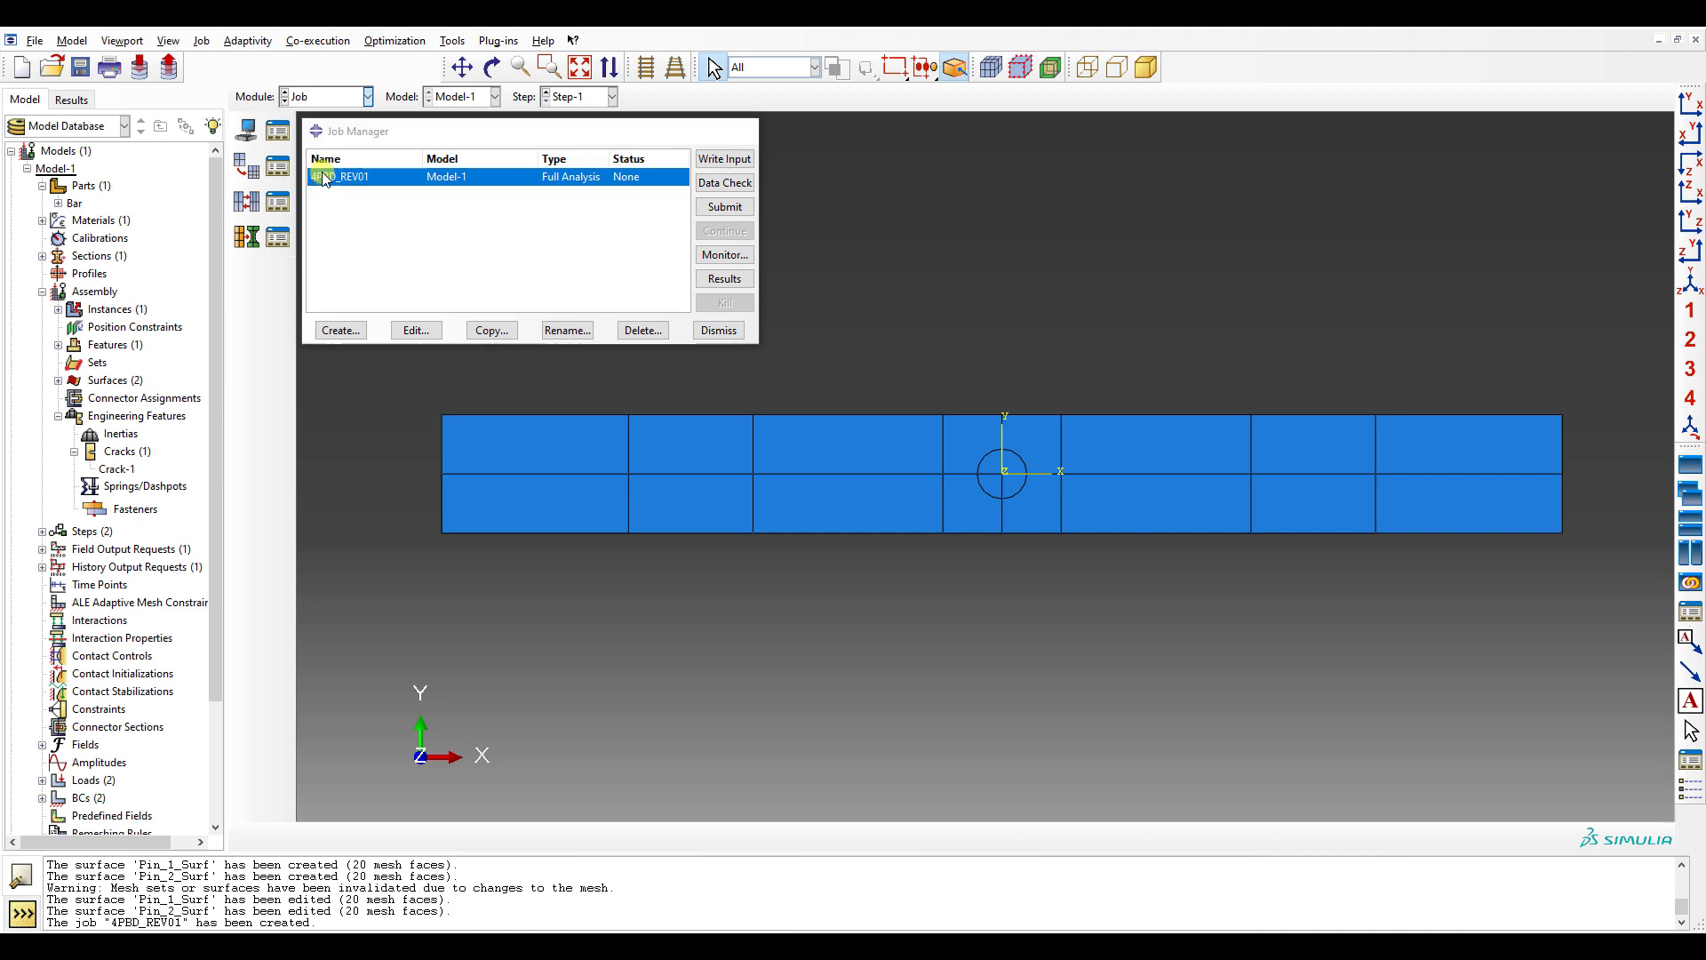
{"action": "left_click", "coordinate": [278, 201]}
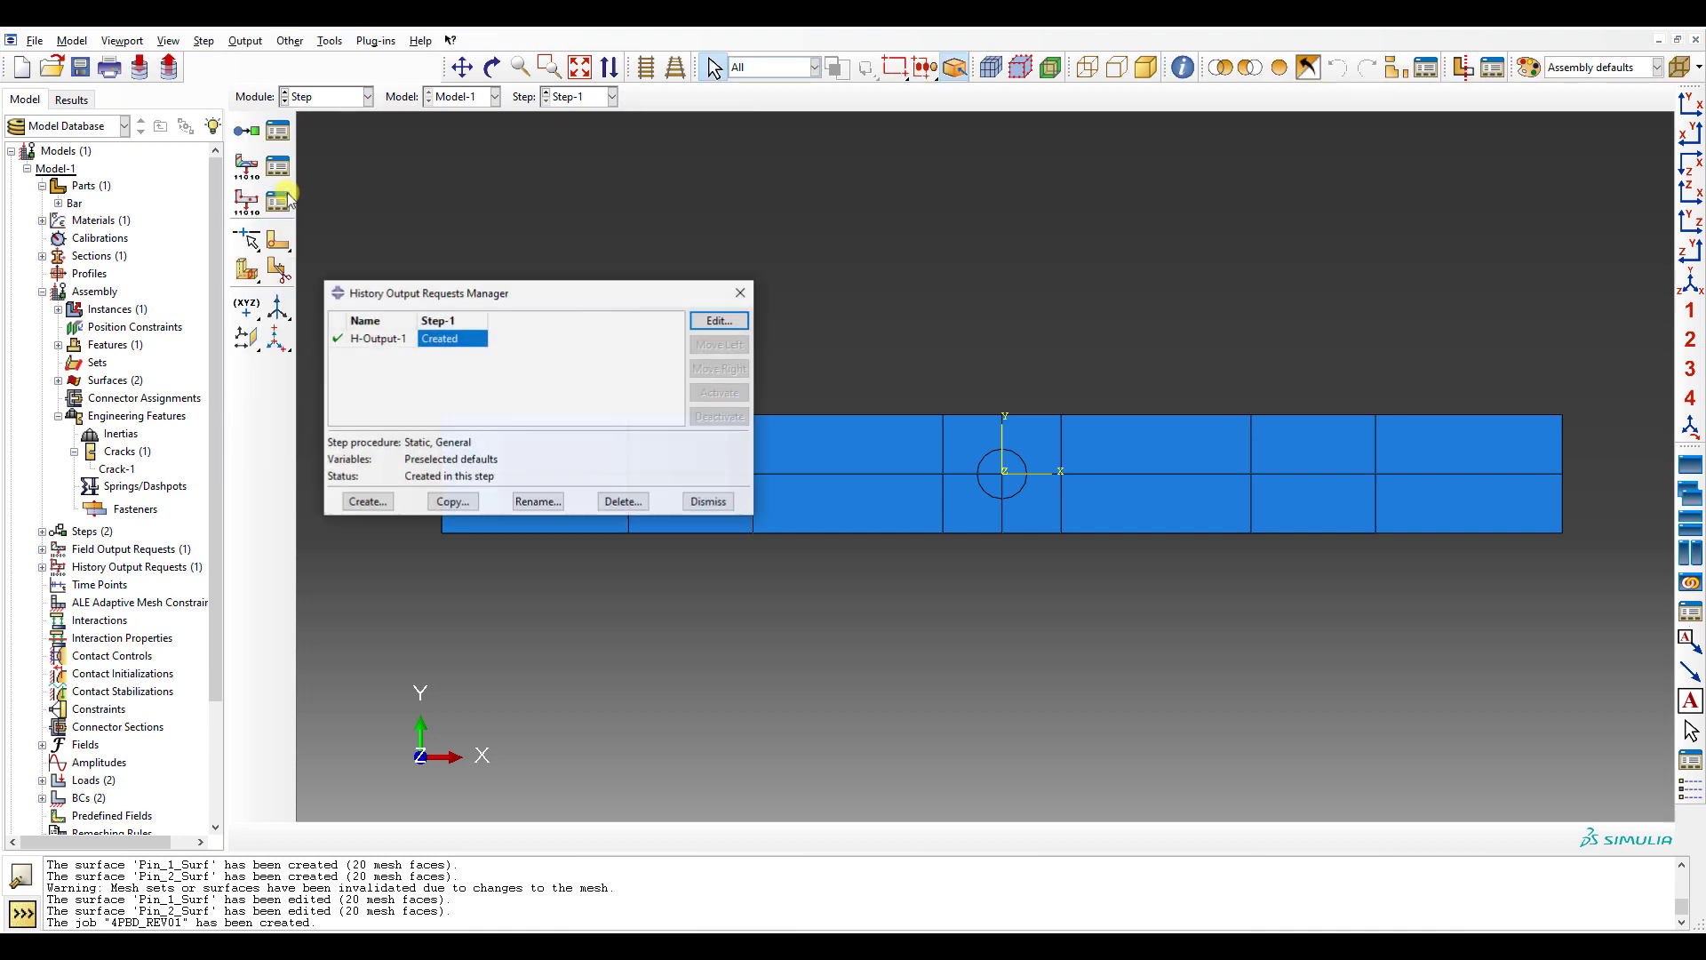
{"action": "double_click", "coordinate": [436, 338]}
{"action": "left_click_drag", "start_coordinate": [362, 115], "coordinate": [1164, 181]}
{"action": "left_click", "coordinate": [983, 267]}
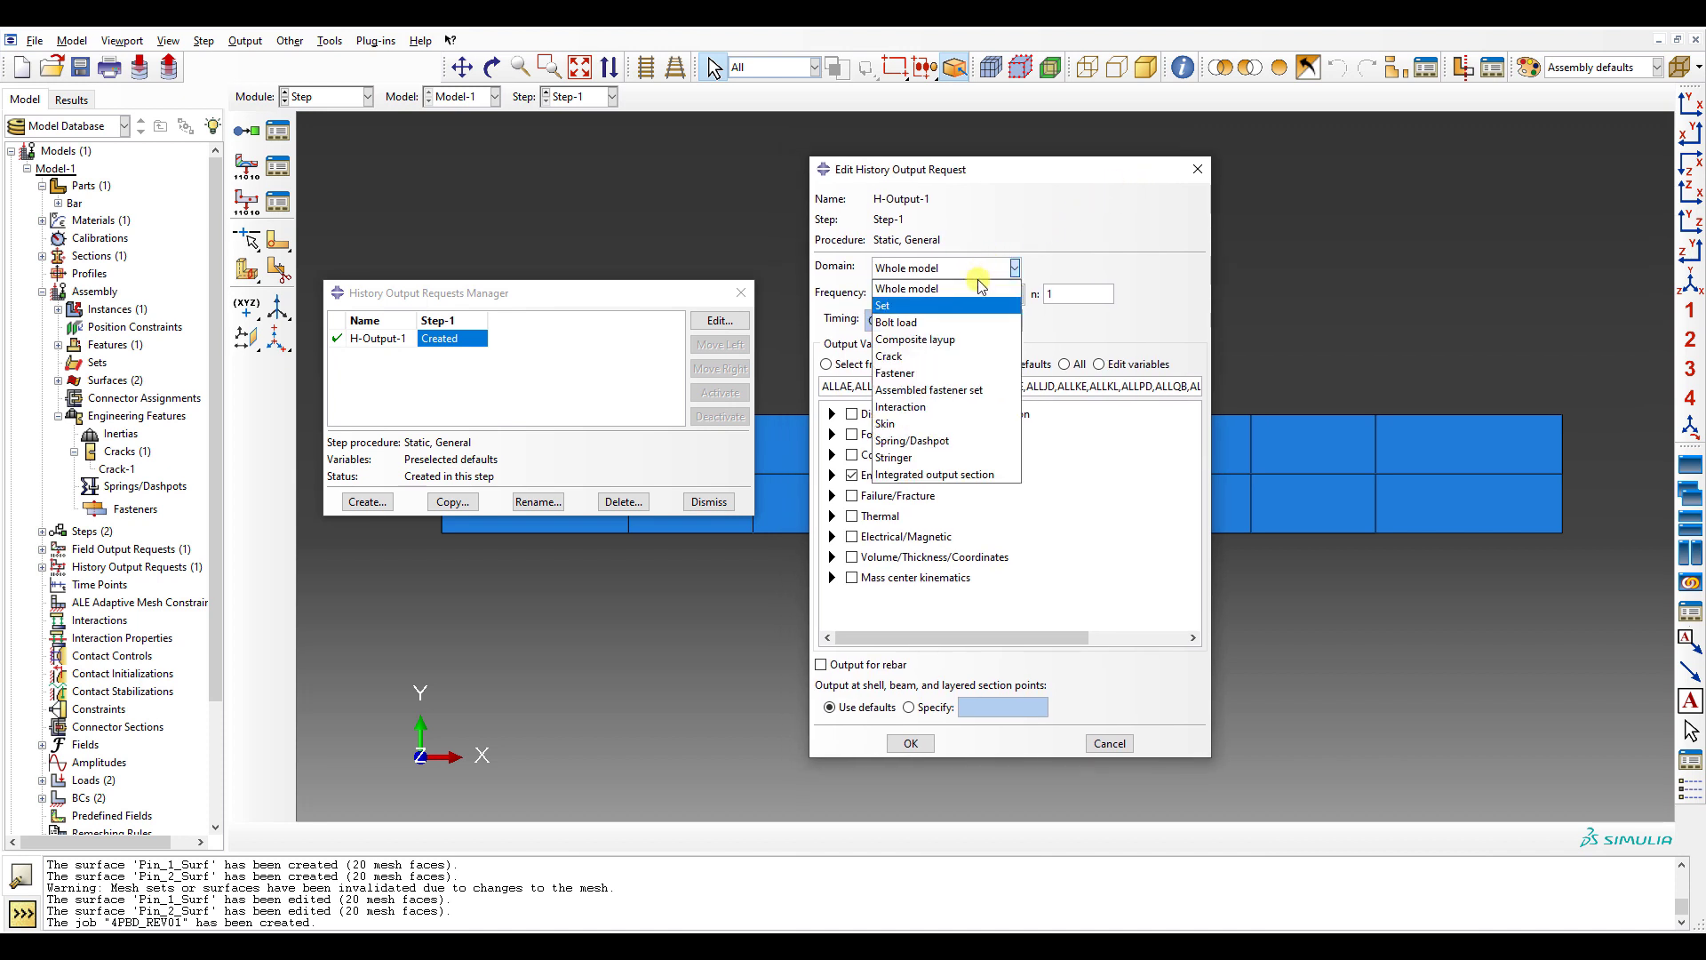
{"action": "left_click", "coordinate": [955, 356]}
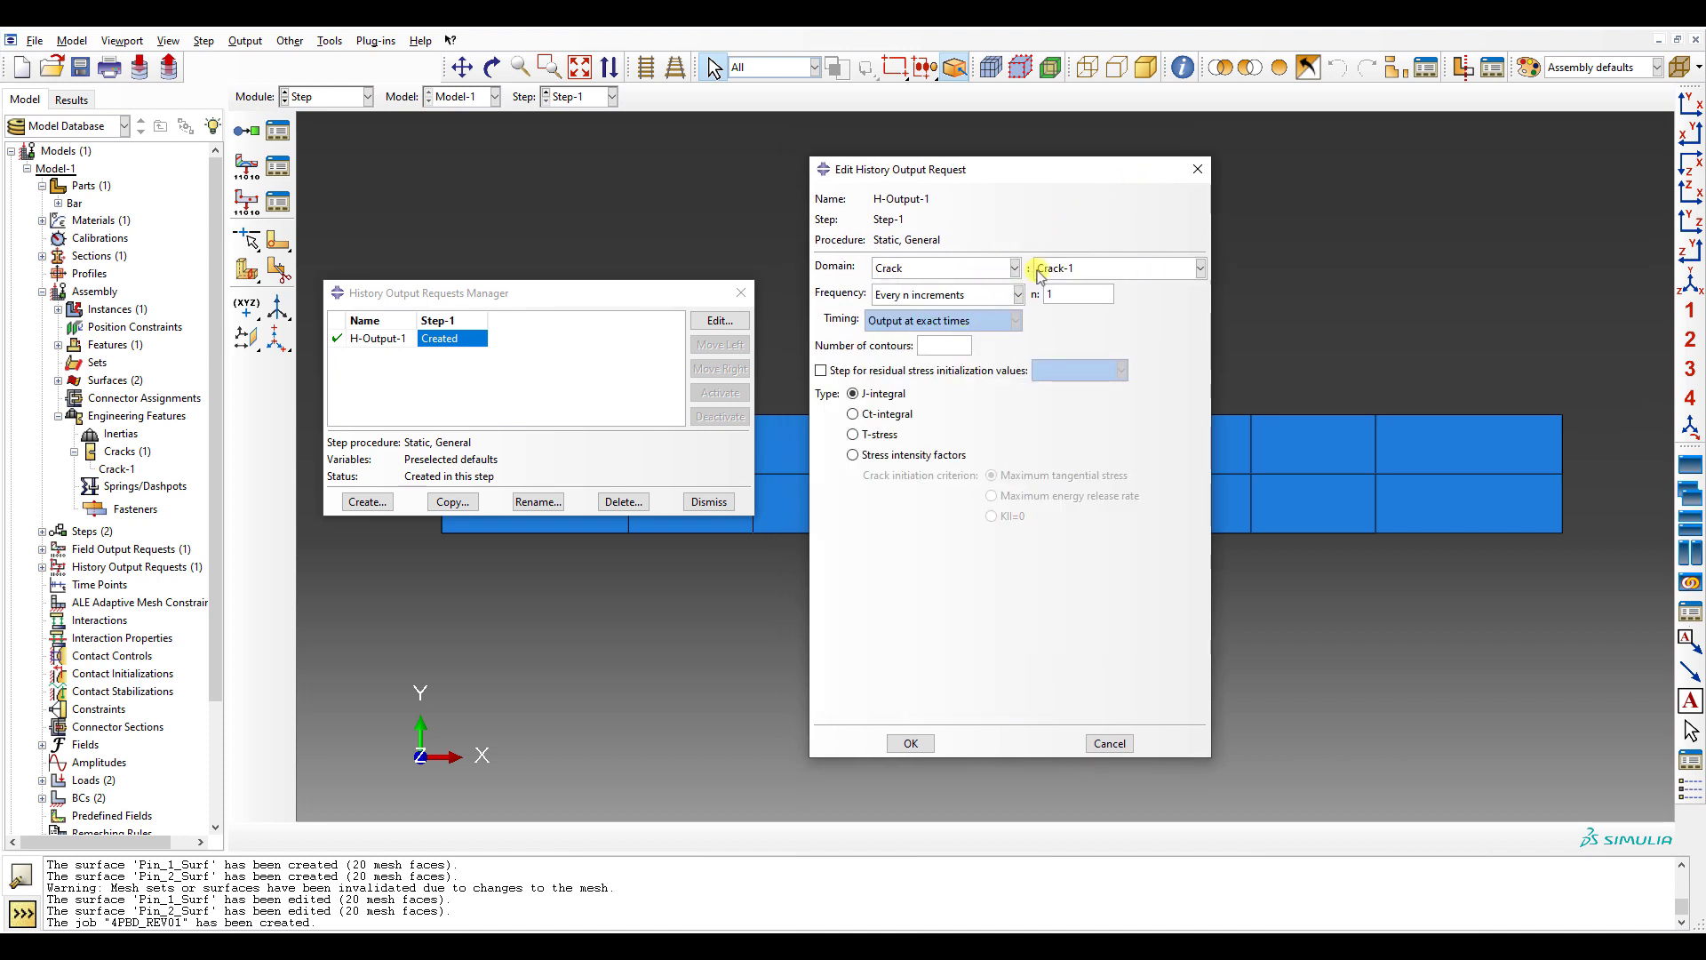
- Request stress intensity factors for 3 contours at the last increment, accept the request and close the history output manager
{"action": "left_click", "coordinate": [978, 295]}
{"action": "left_click", "coordinate": [942, 311]}
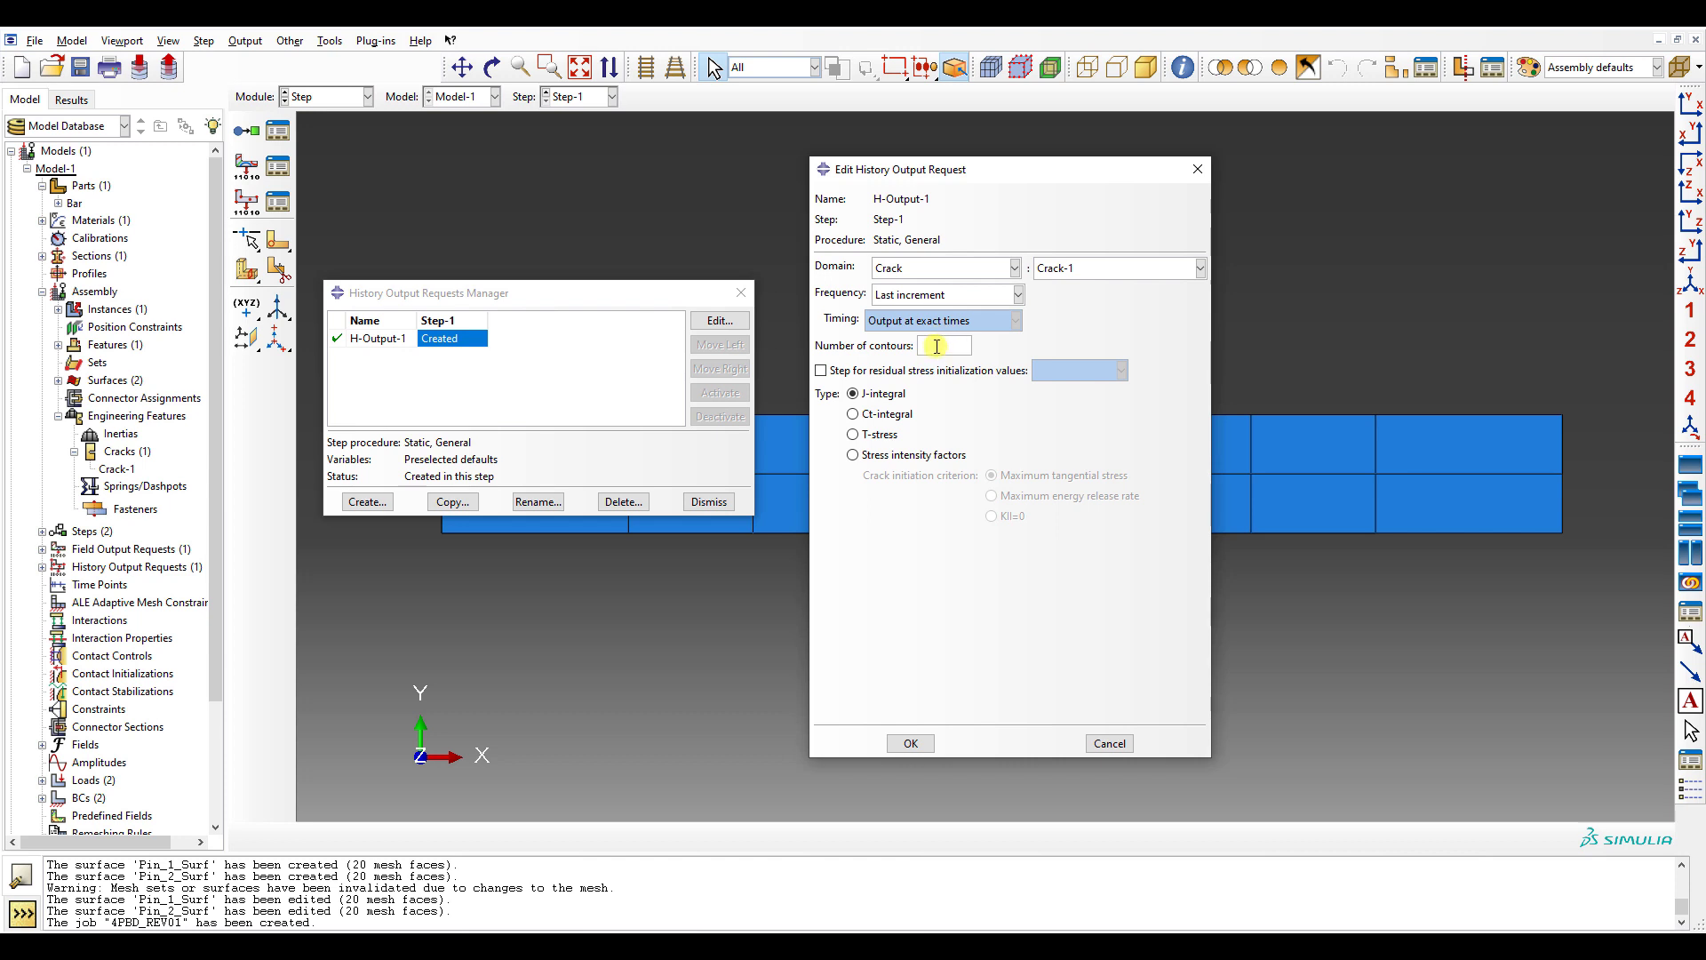
{"action": "type", "text": "3"}
{"action": "left_click", "coordinate": [871, 454]}
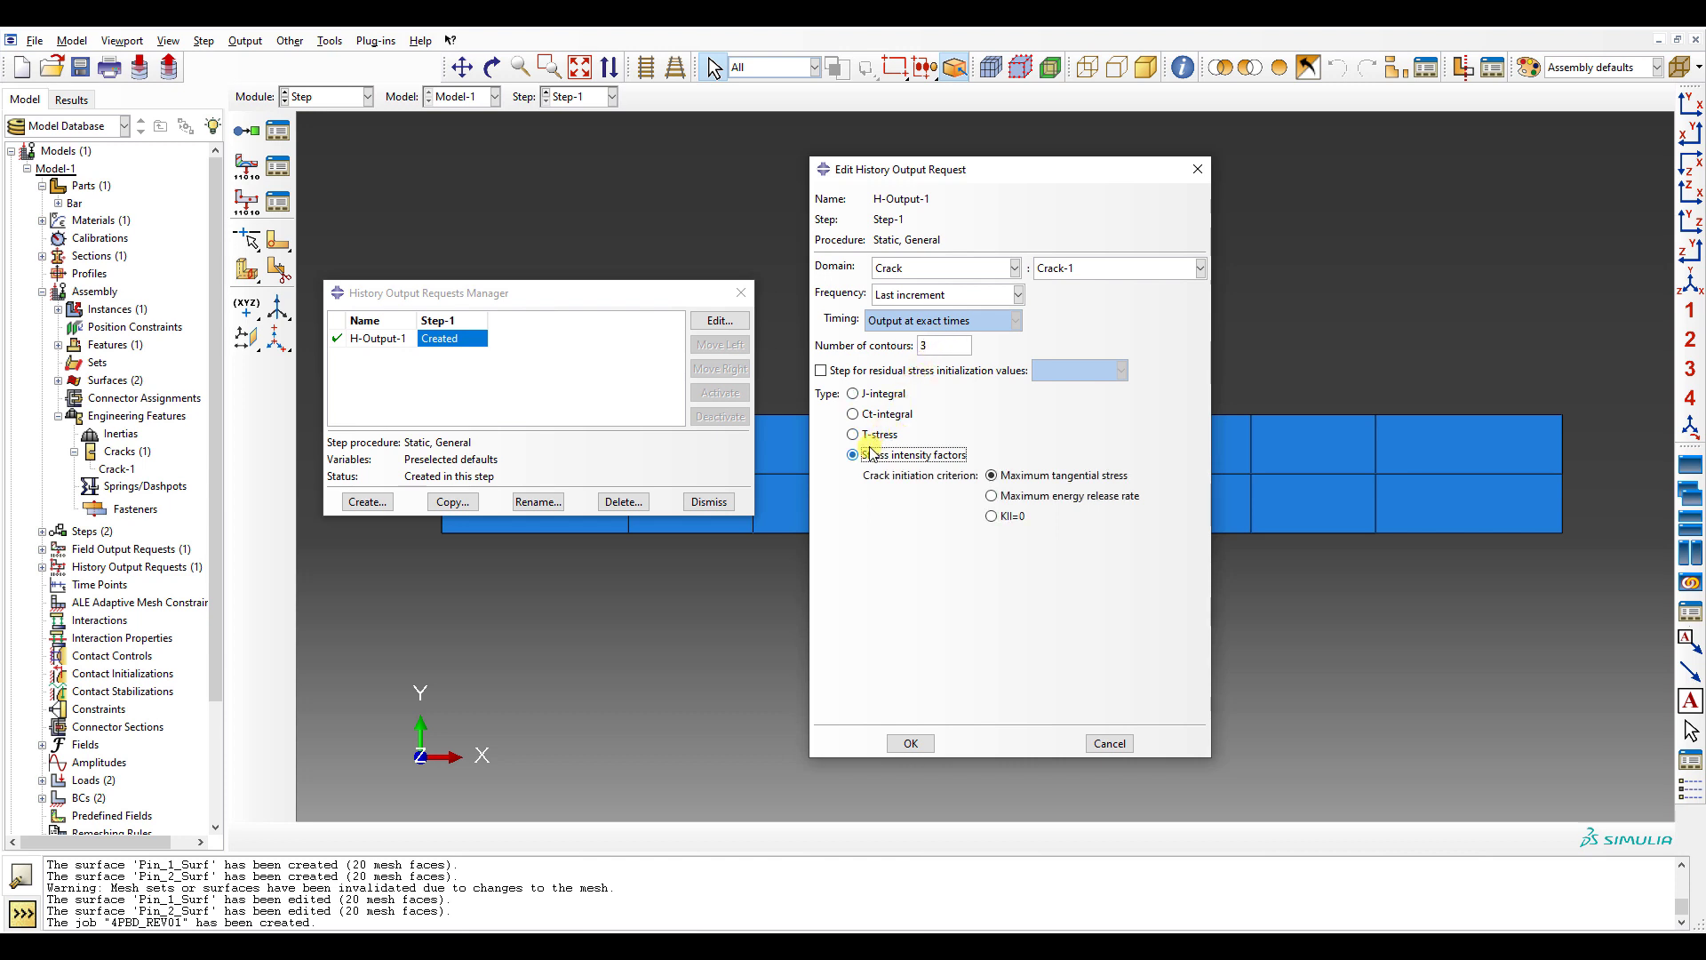
{"action": "left_click", "coordinate": [911, 743]}
{"action": "left_click", "coordinate": [708, 501]}
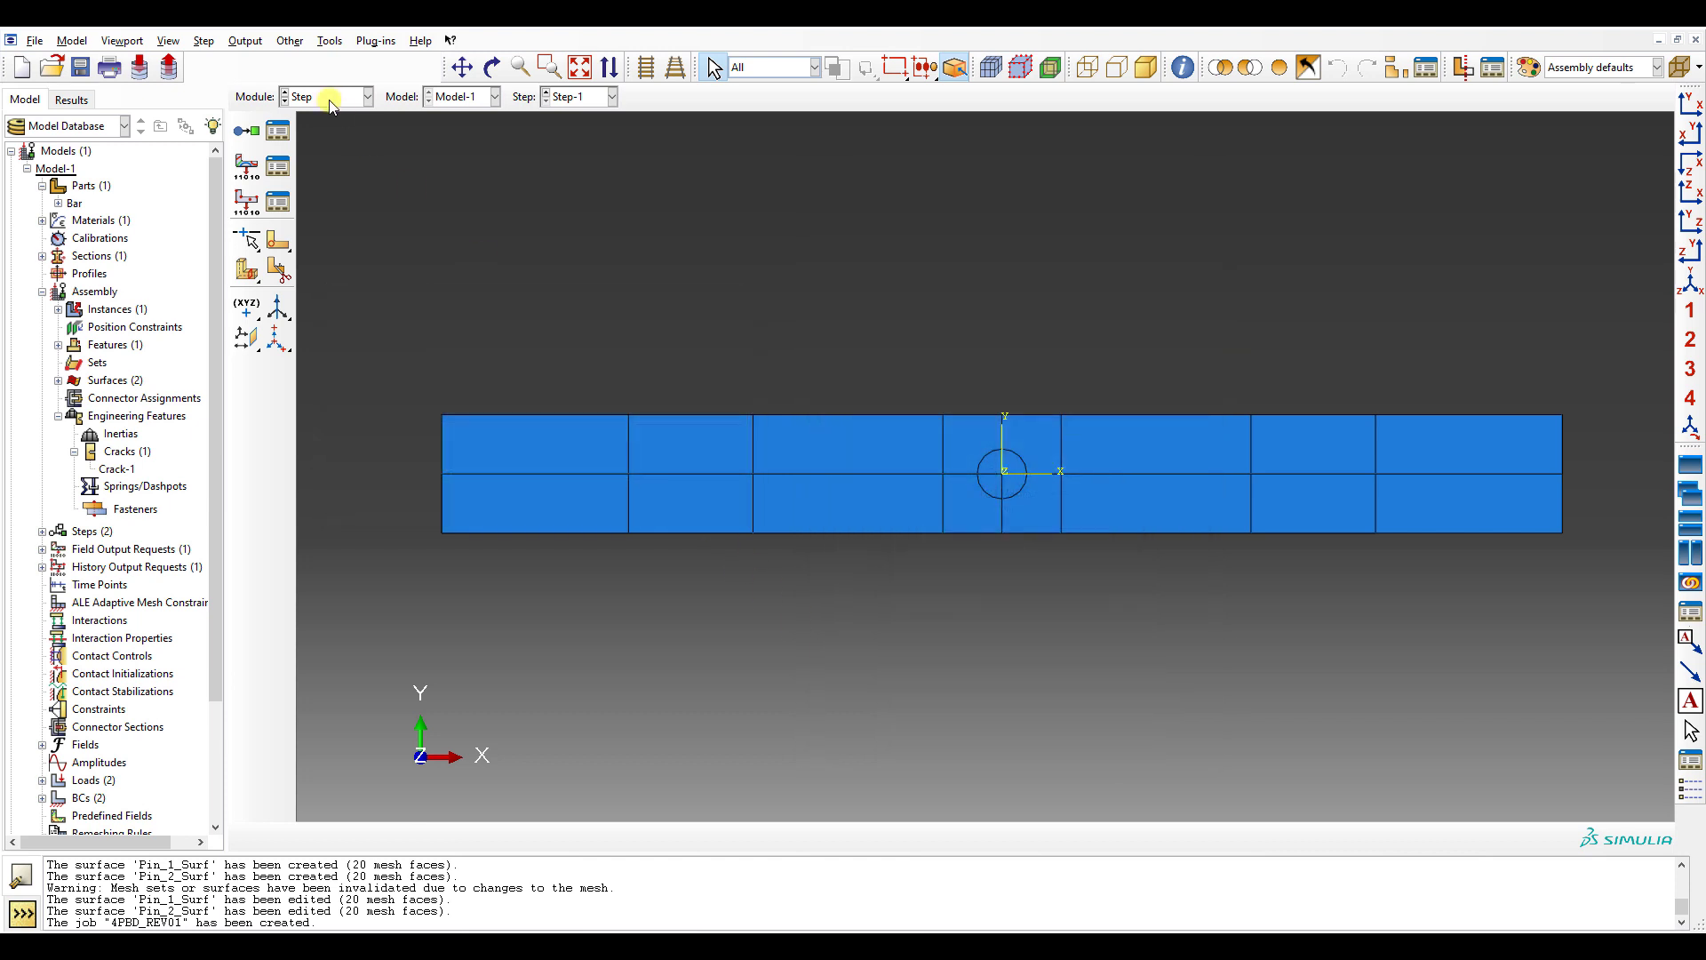
- Return to the Job module and submit job 4PBD_REV01 for analysis
{"action": "left_click", "coordinate": [329, 97]}
{"action": "left_click", "coordinate": [333, 242]}
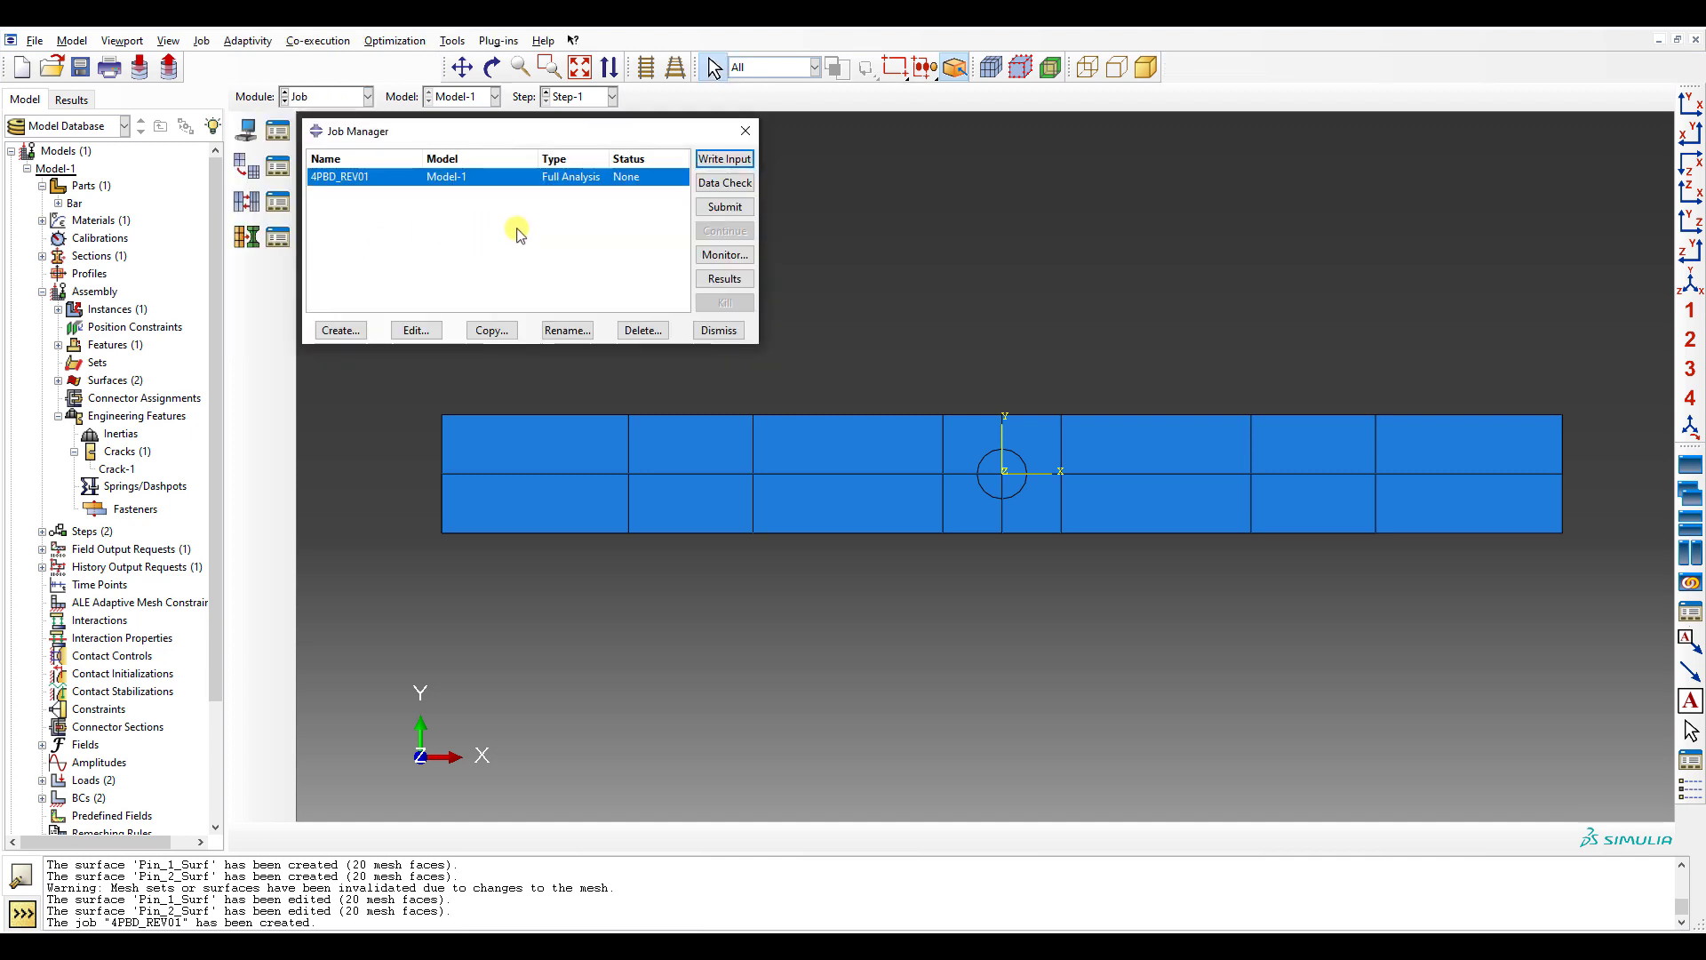
{"action": "left_click", "coordinate": [725, 206]}
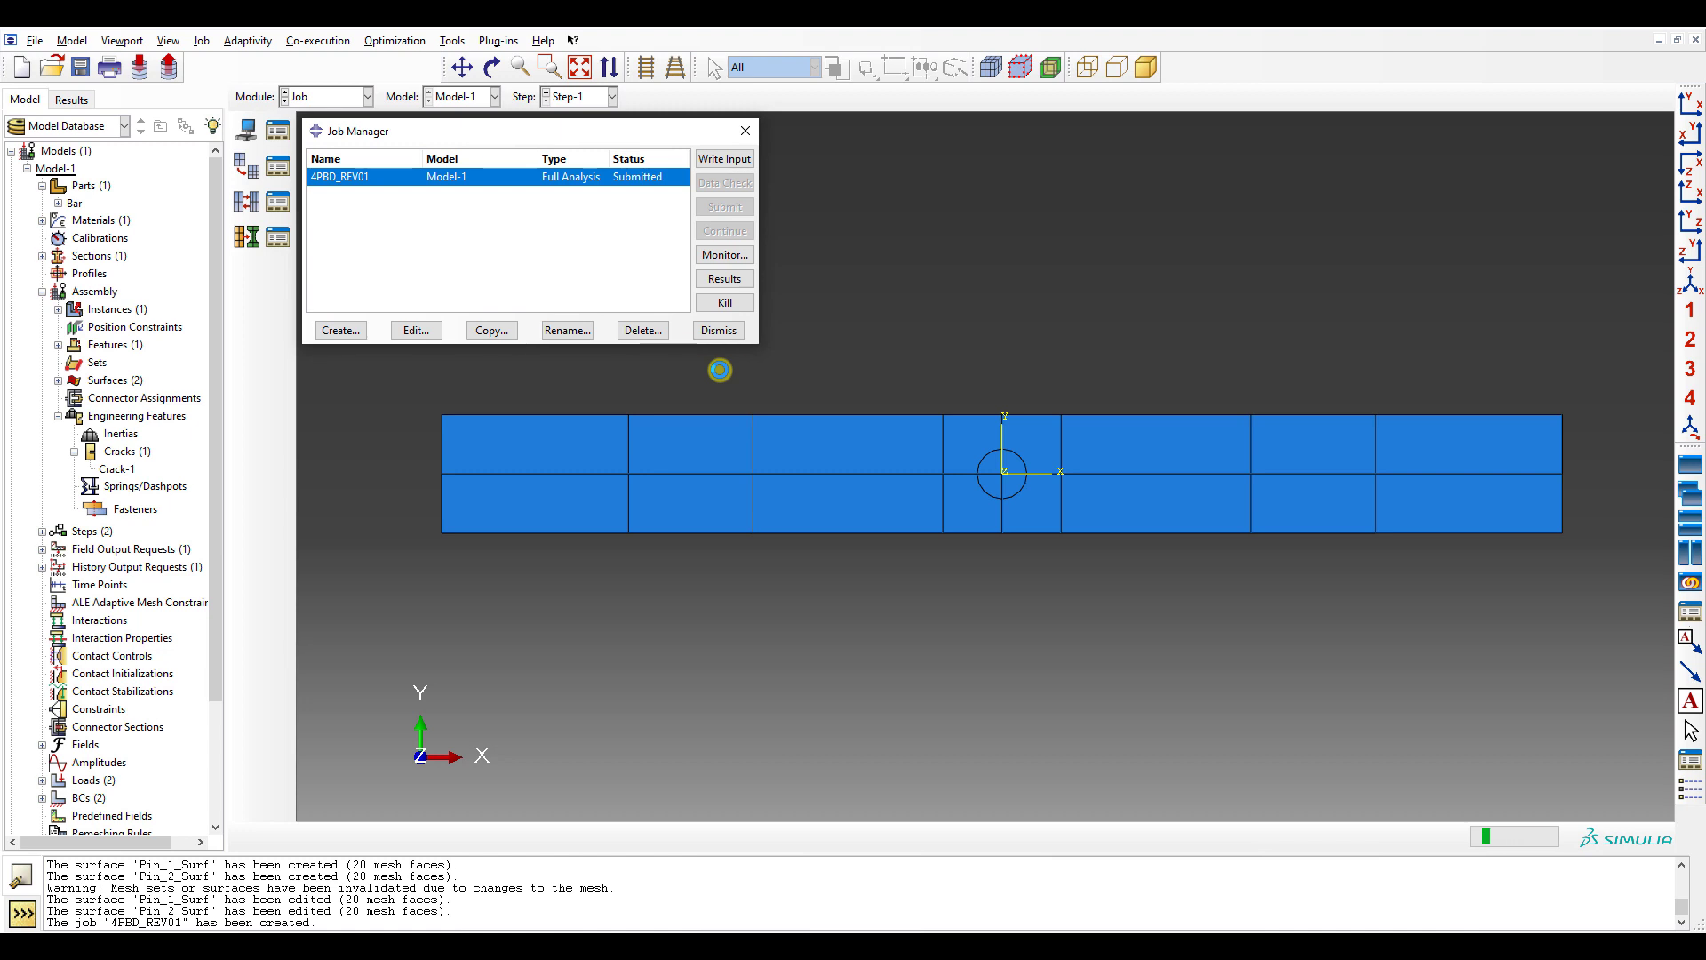
- Open the results of job 4PBD_REV01 and plot Mises stress contours on the deformed shape in the front XY view
{"action": "left_click", "coordinate": [738, 279]}
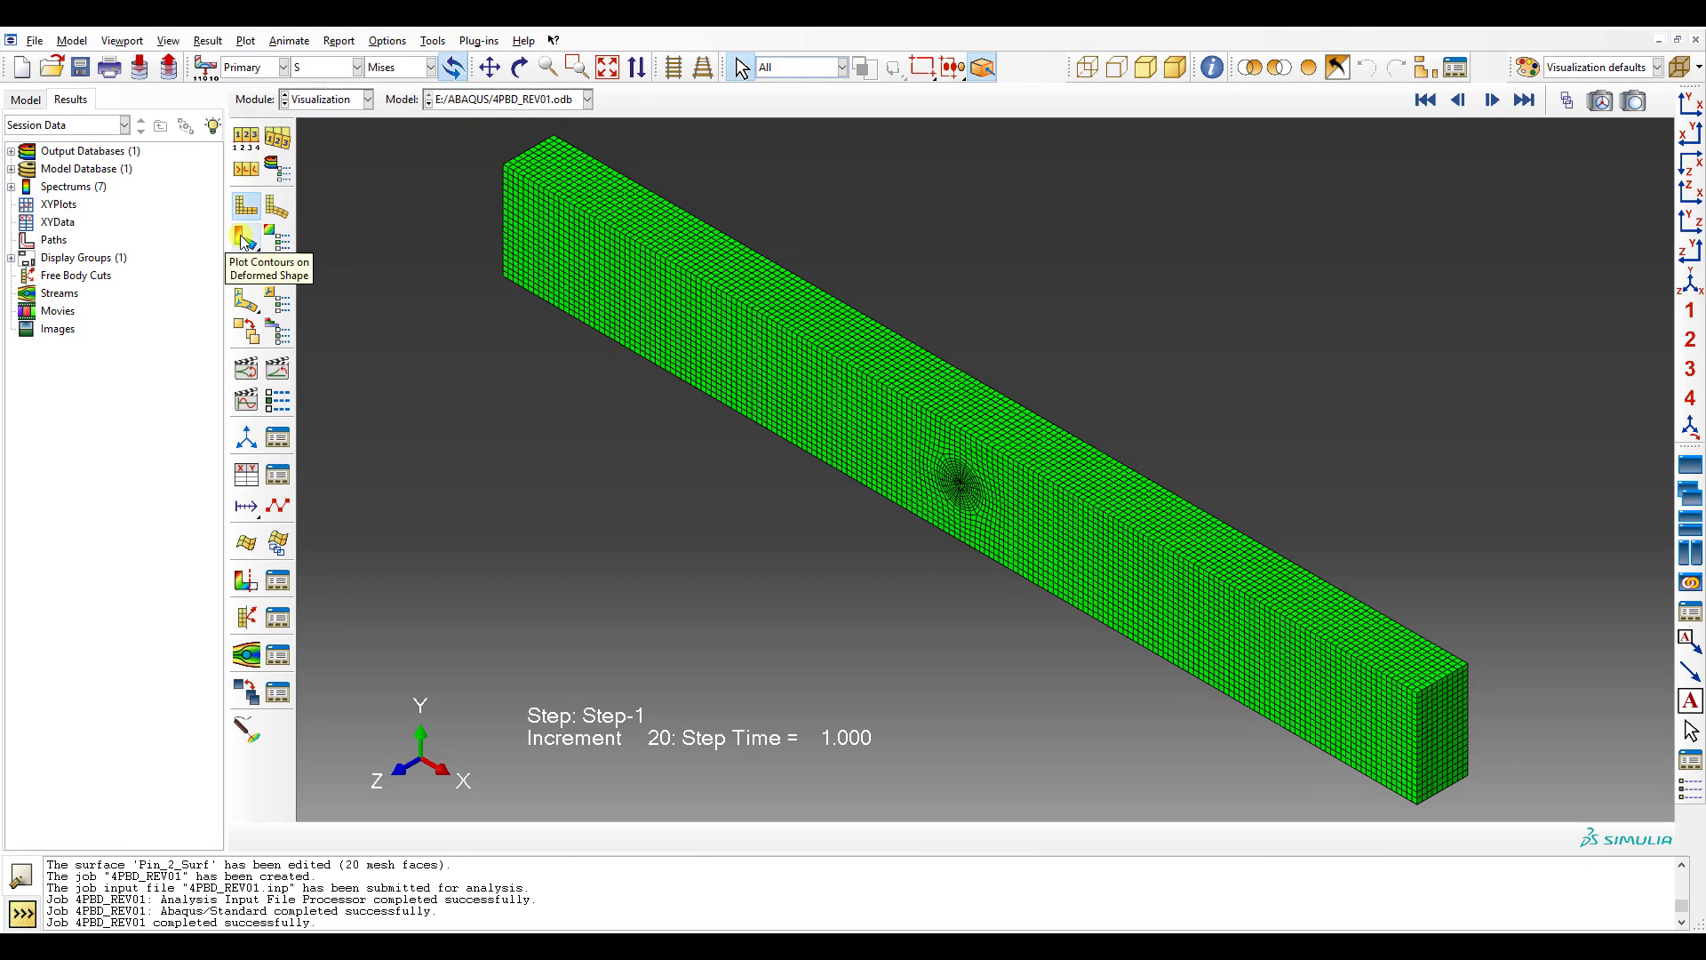
{"action": "left_click", "coordinate": [242, 238]}
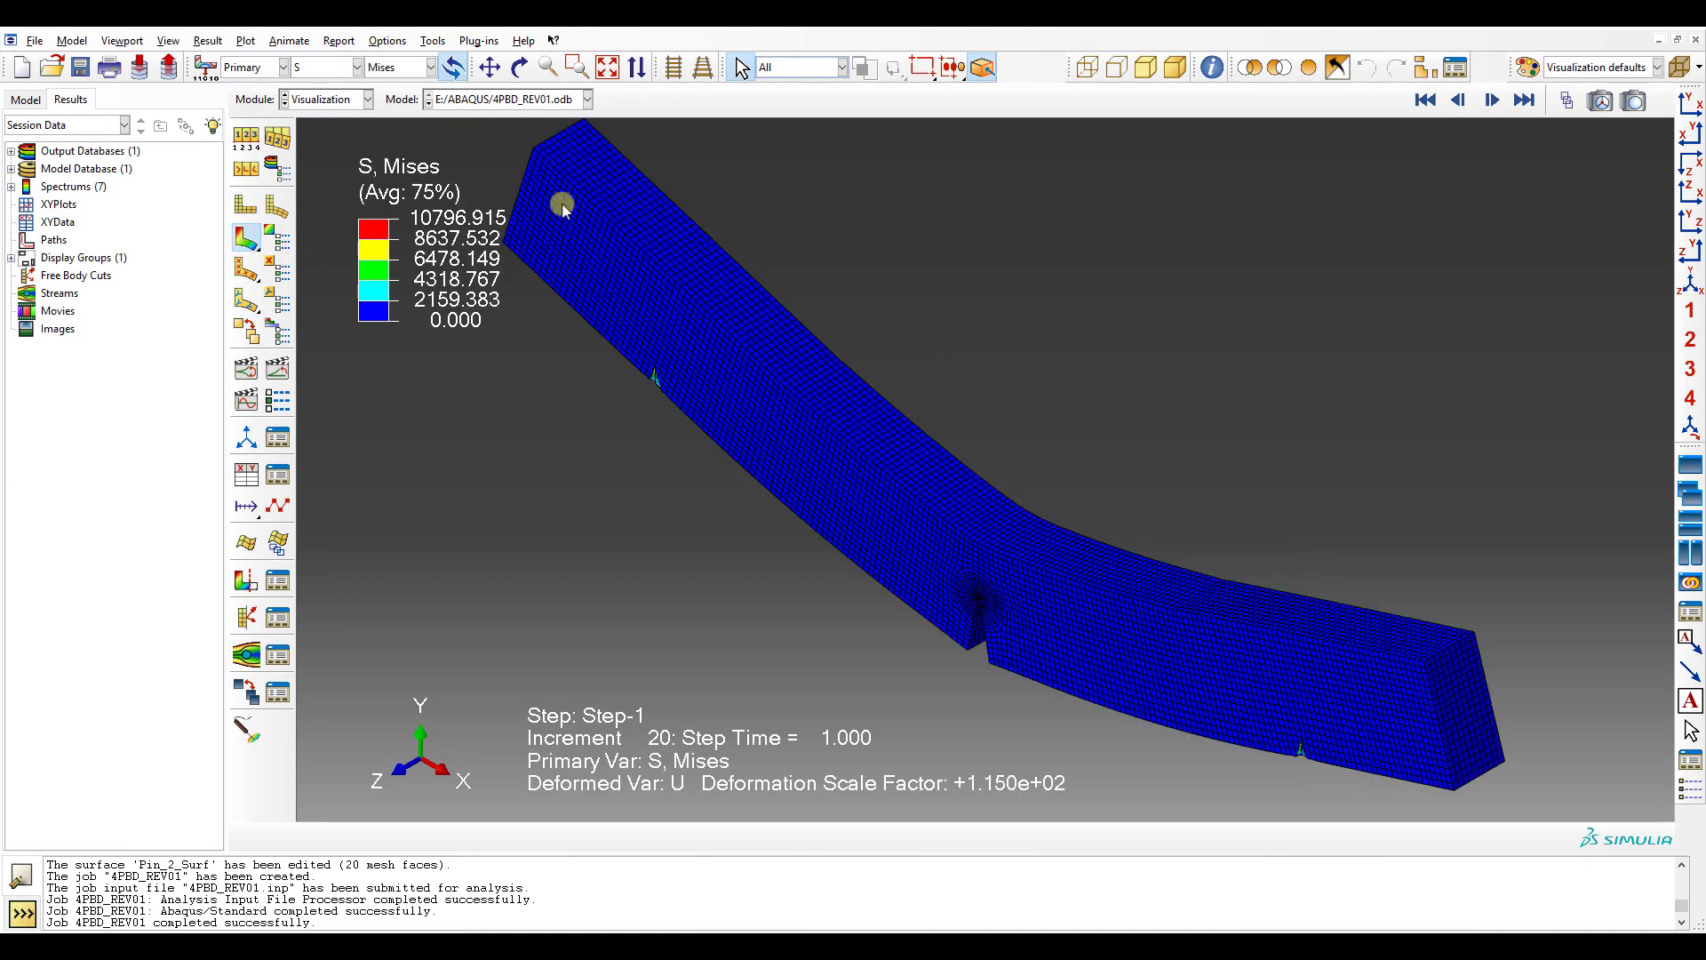
{"action": "left_click", "coordinate": [1690, 104]}
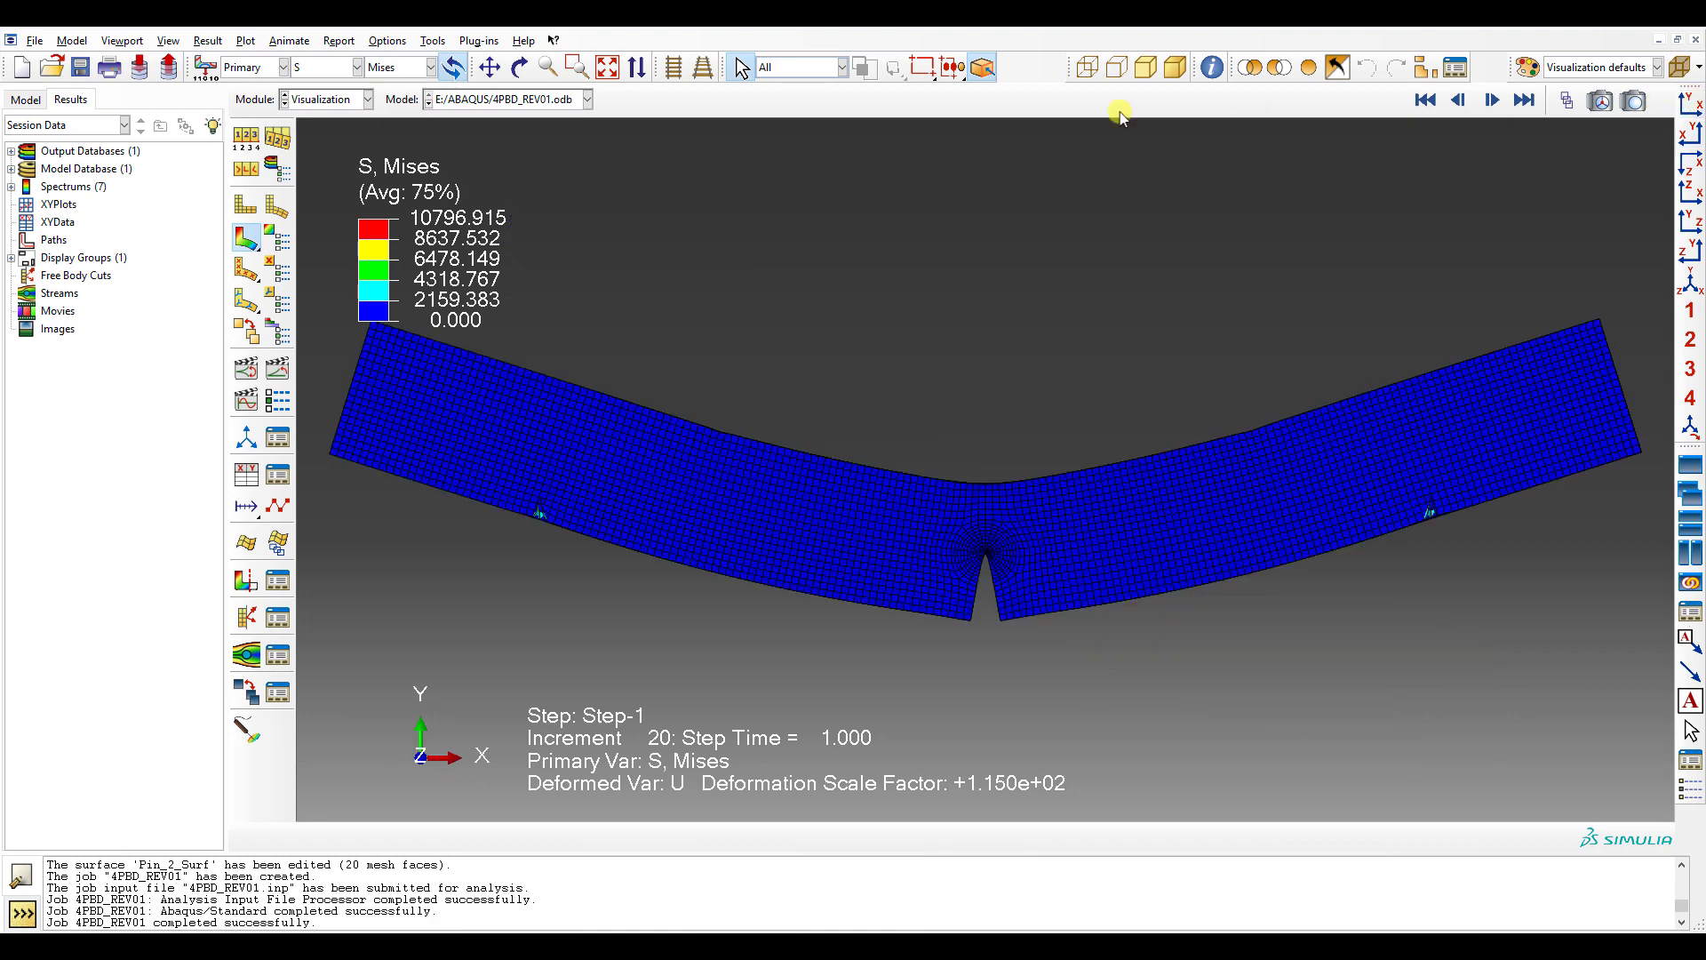
- Set a uniform deformation scale factor of 1 in the common plot options
{"action": "left_click", "coordinate": [246, 137]}
{"action": "left_click", "coordinate": [331, 288]}
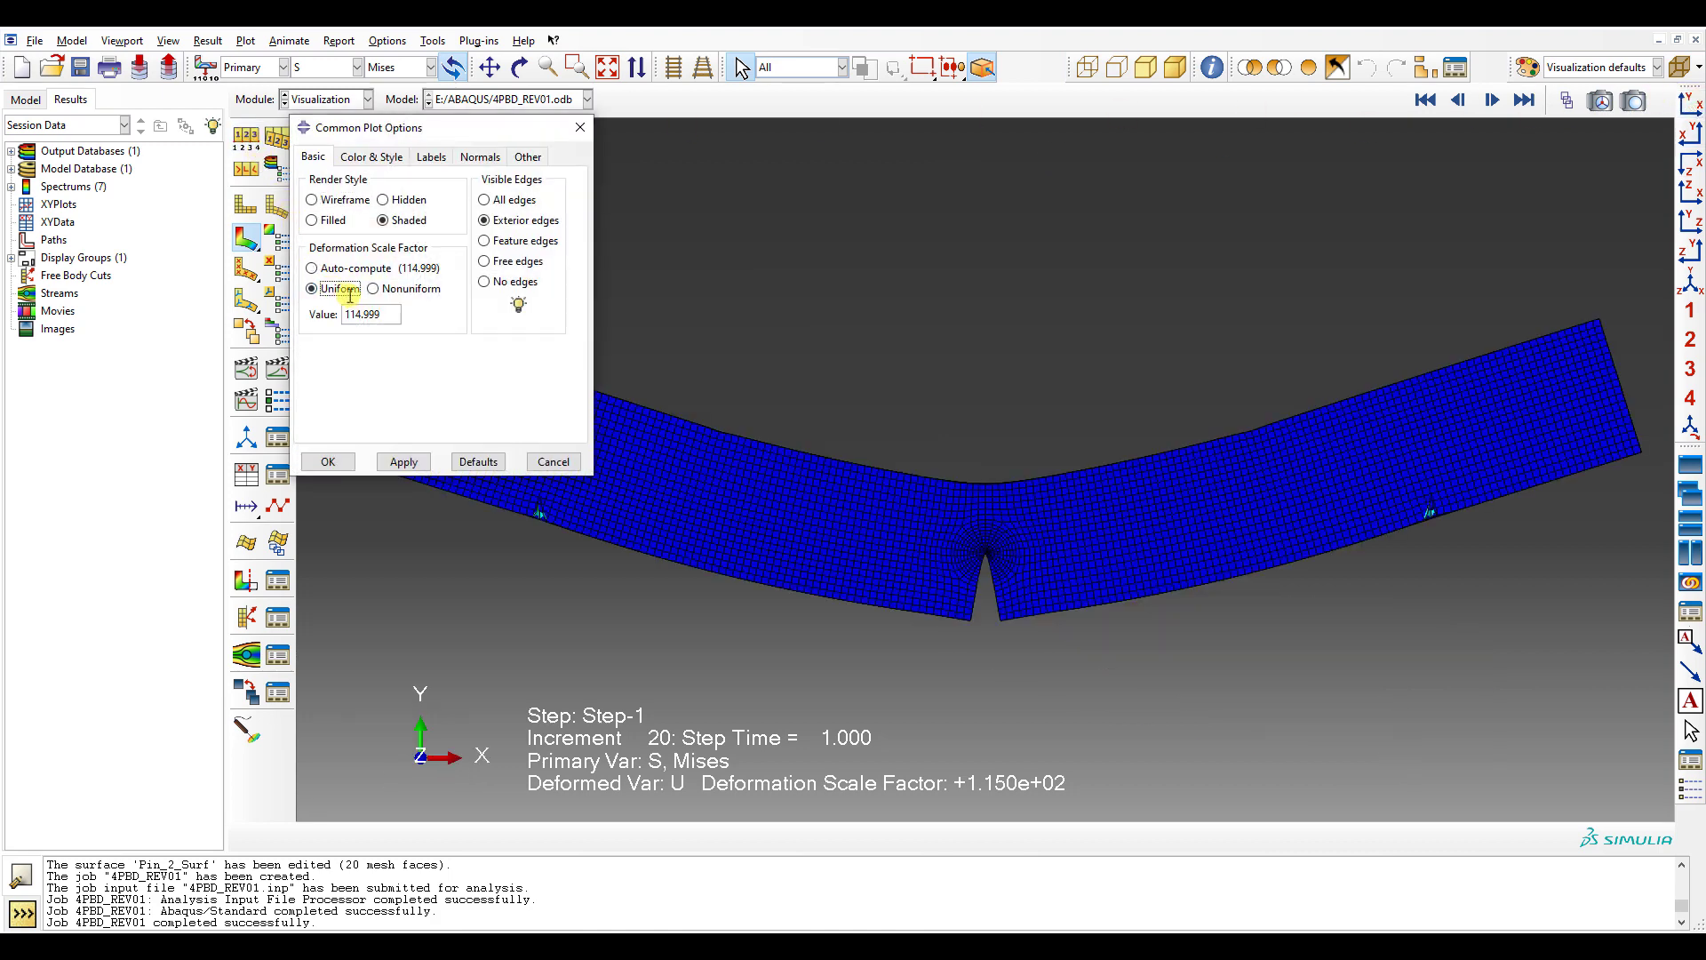
{"action": "double_click", "coordinate": [369, 313]}
{"action": "type", "text": "1"}
{"action": "left_click_drag", "start_coordinate": [495, 127], "coordinate": [508, 138]}
{"action": "left_click", "coordinate": [344, 474]}
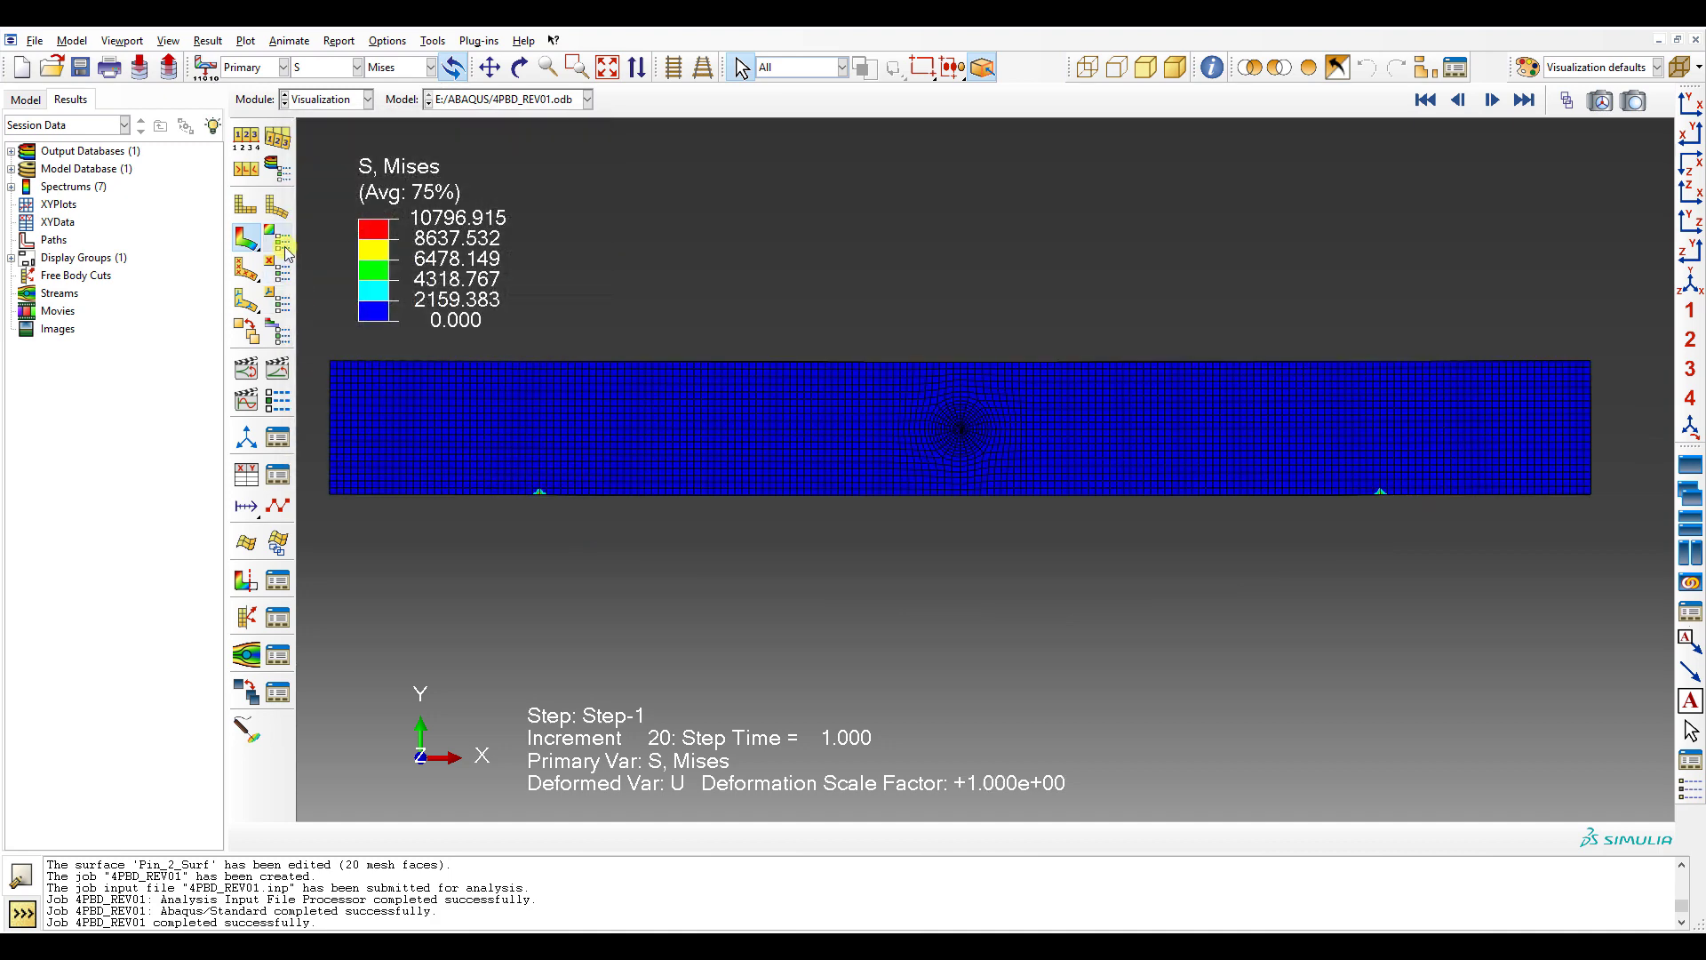
- Specify contour limits of 600 for the maximum and 0 for the minimum and apply them to the Mises plot
{"action": "left_click", "coordinate": [277, 238]}
{"action": "left_click", "coordinate": [671, 199]}
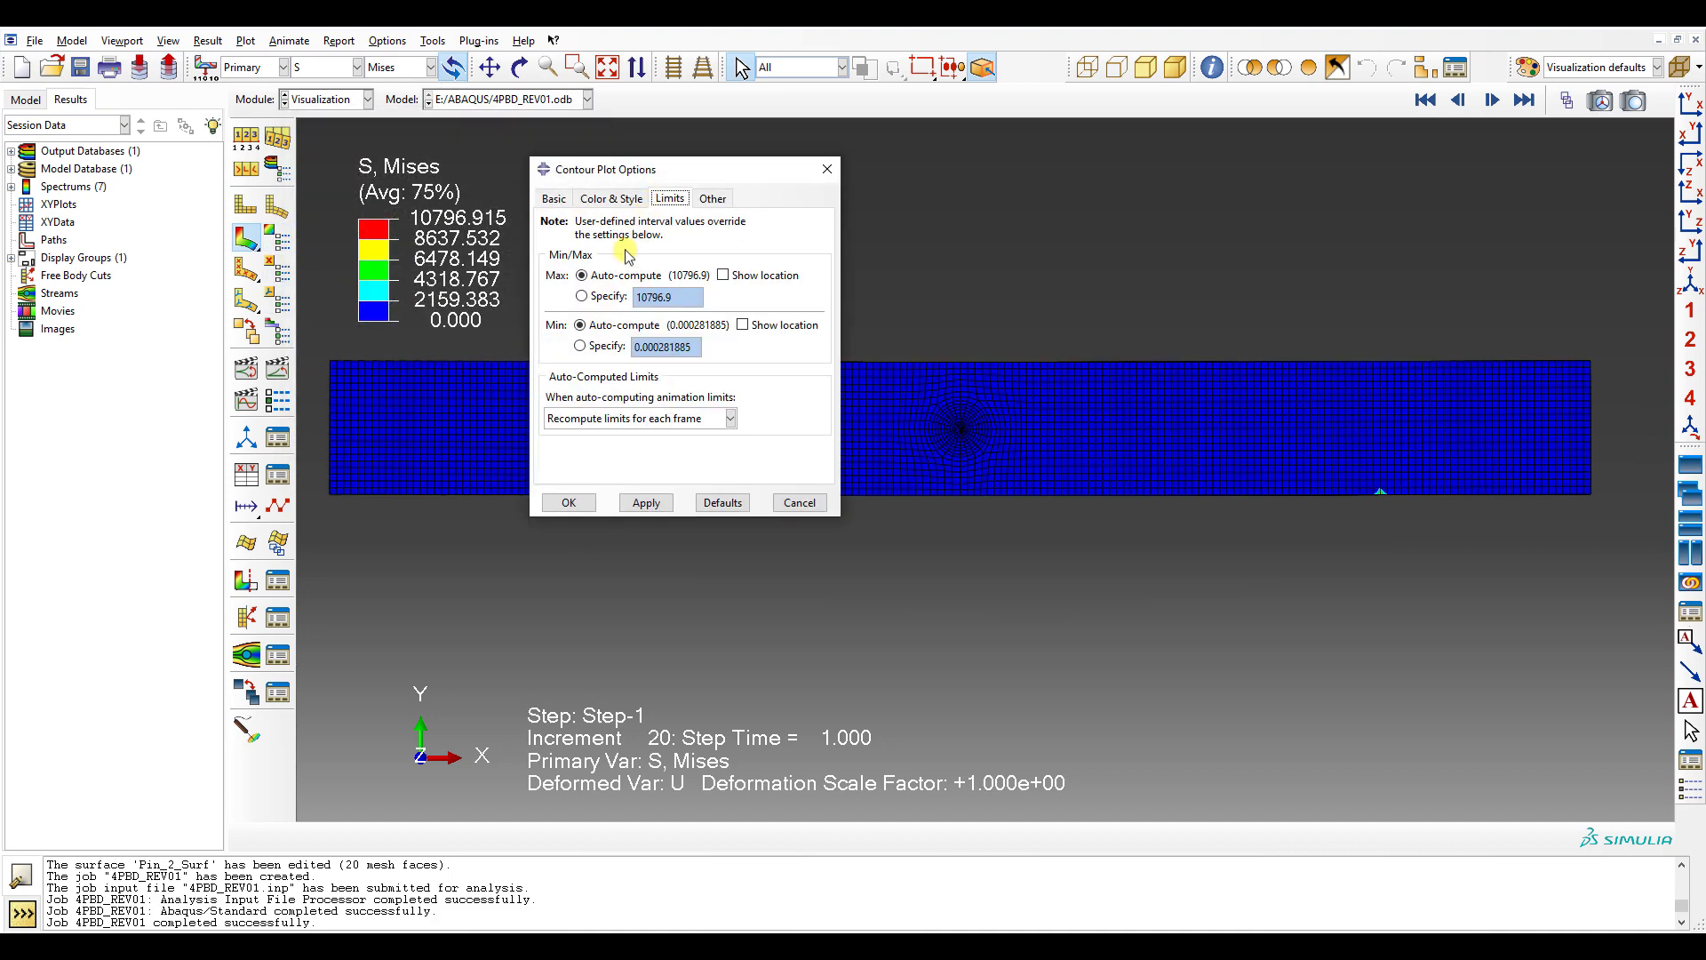
{"action": "left_click", "coordinate": [583, 295]}
{"action": "double_click", "coordinate": [634, 300]}
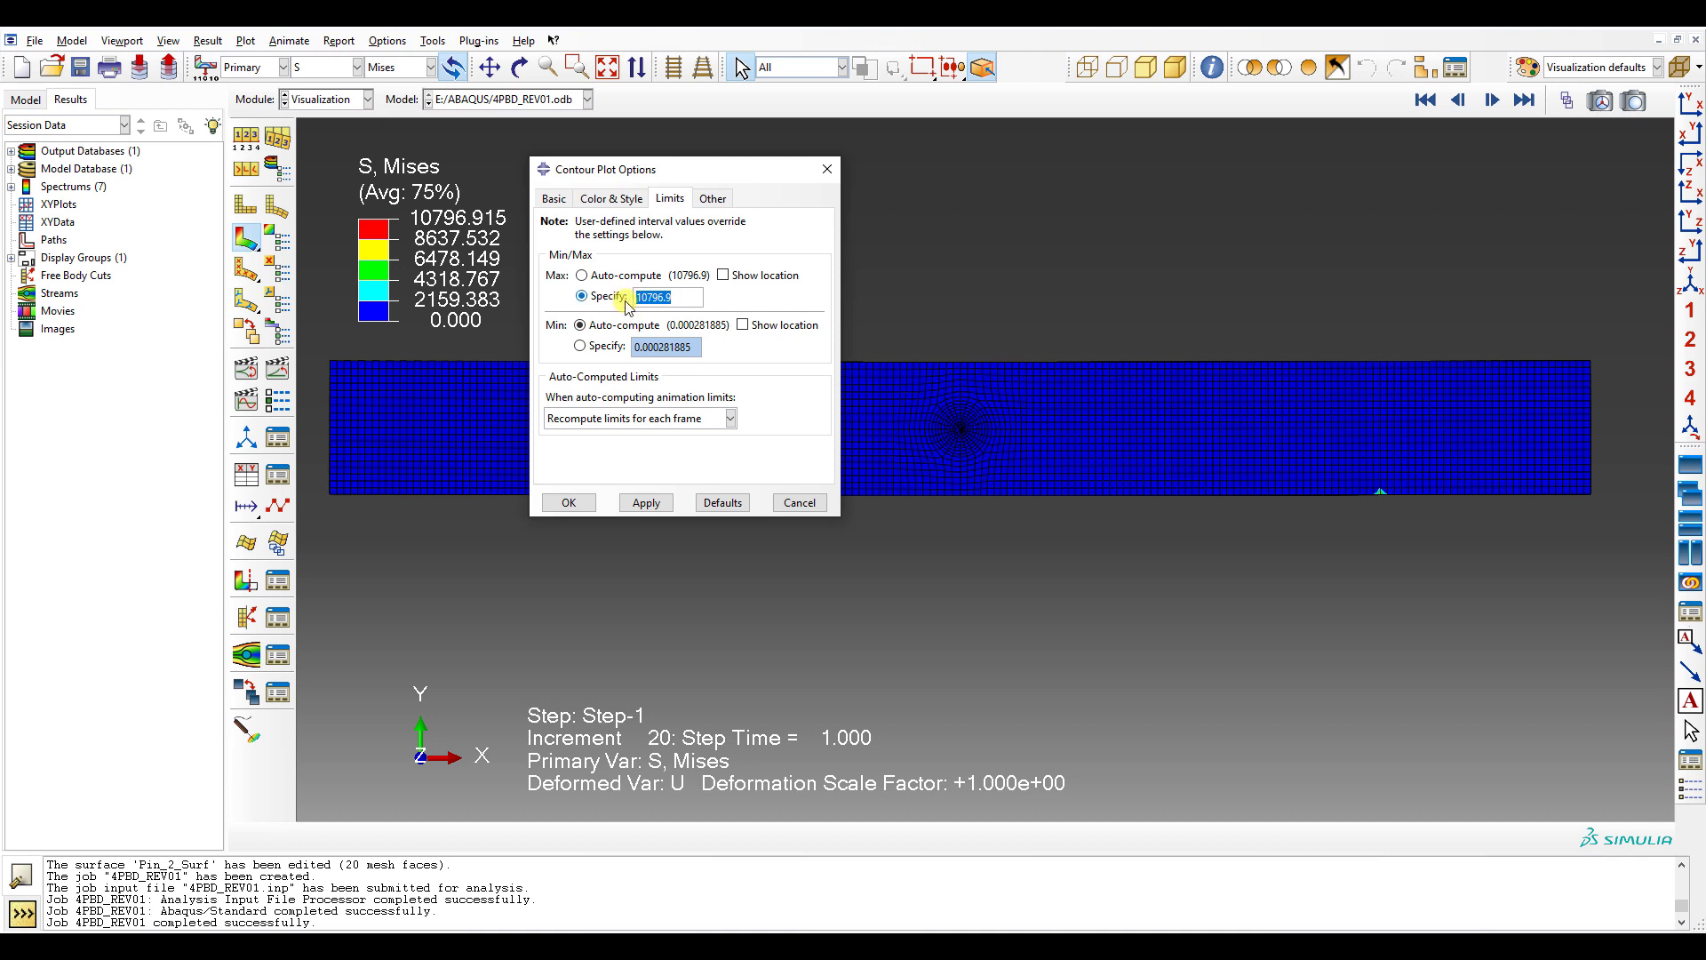
{"action": "type", "text": "600"}
{"action": "left_click", "coordinate": [607, 346]}
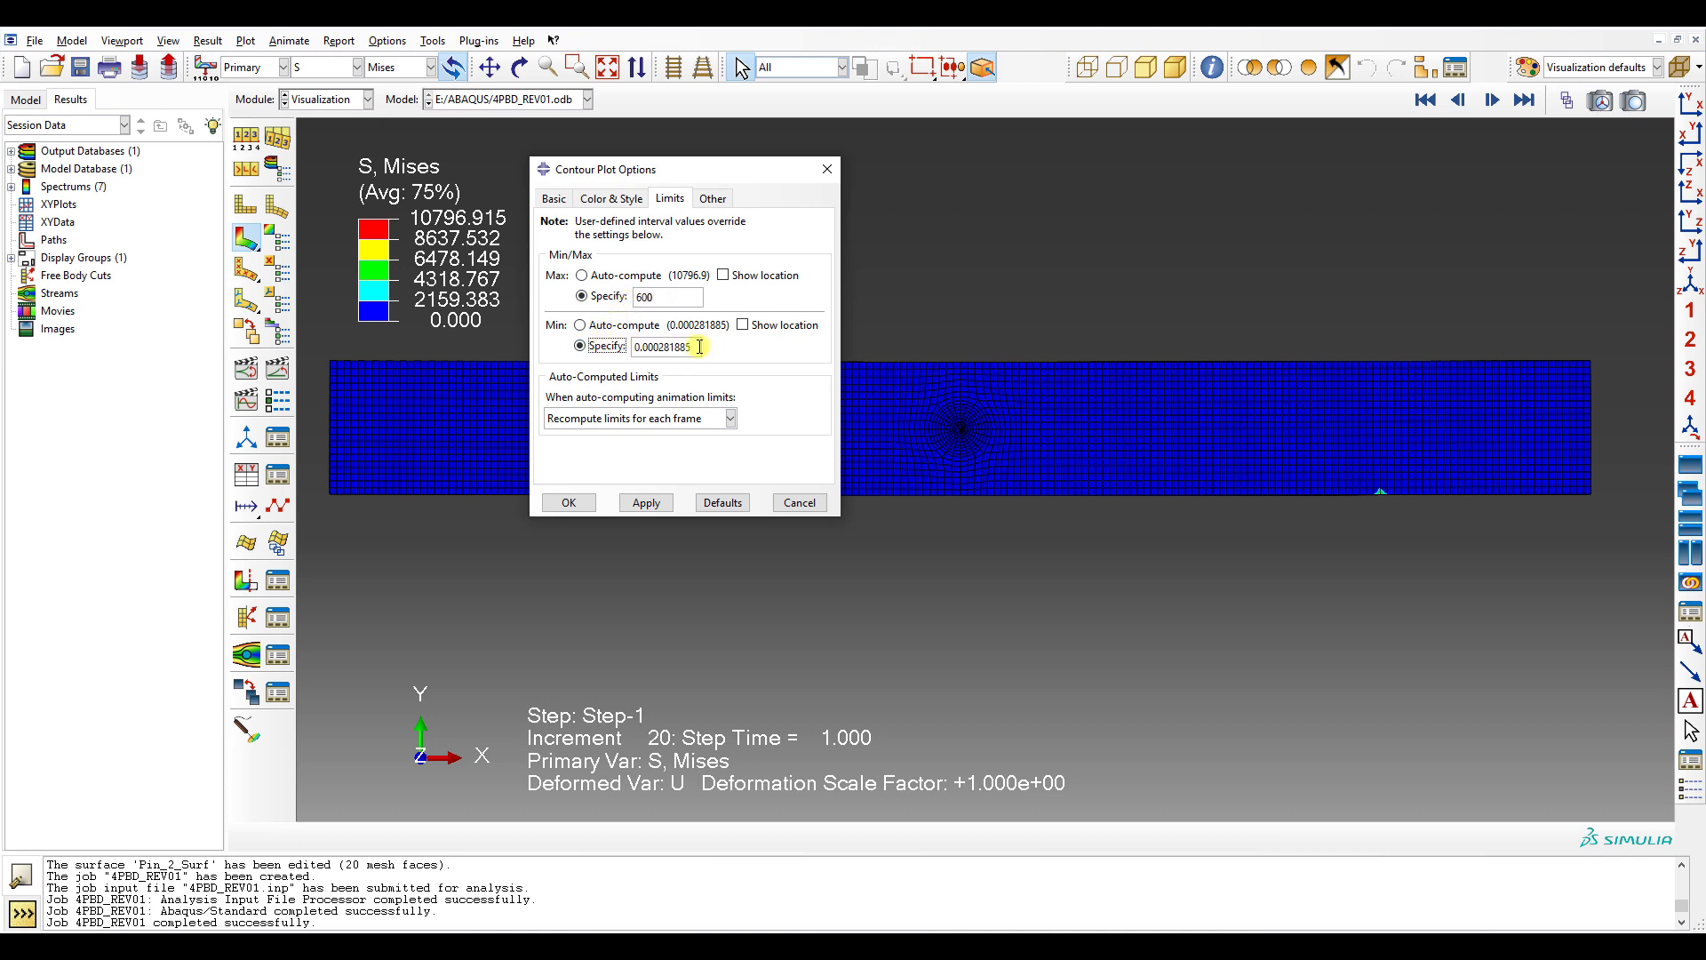
{"action": "type", "text": "0"}
{"action": "left_click", "coordinate": [646, 503]}
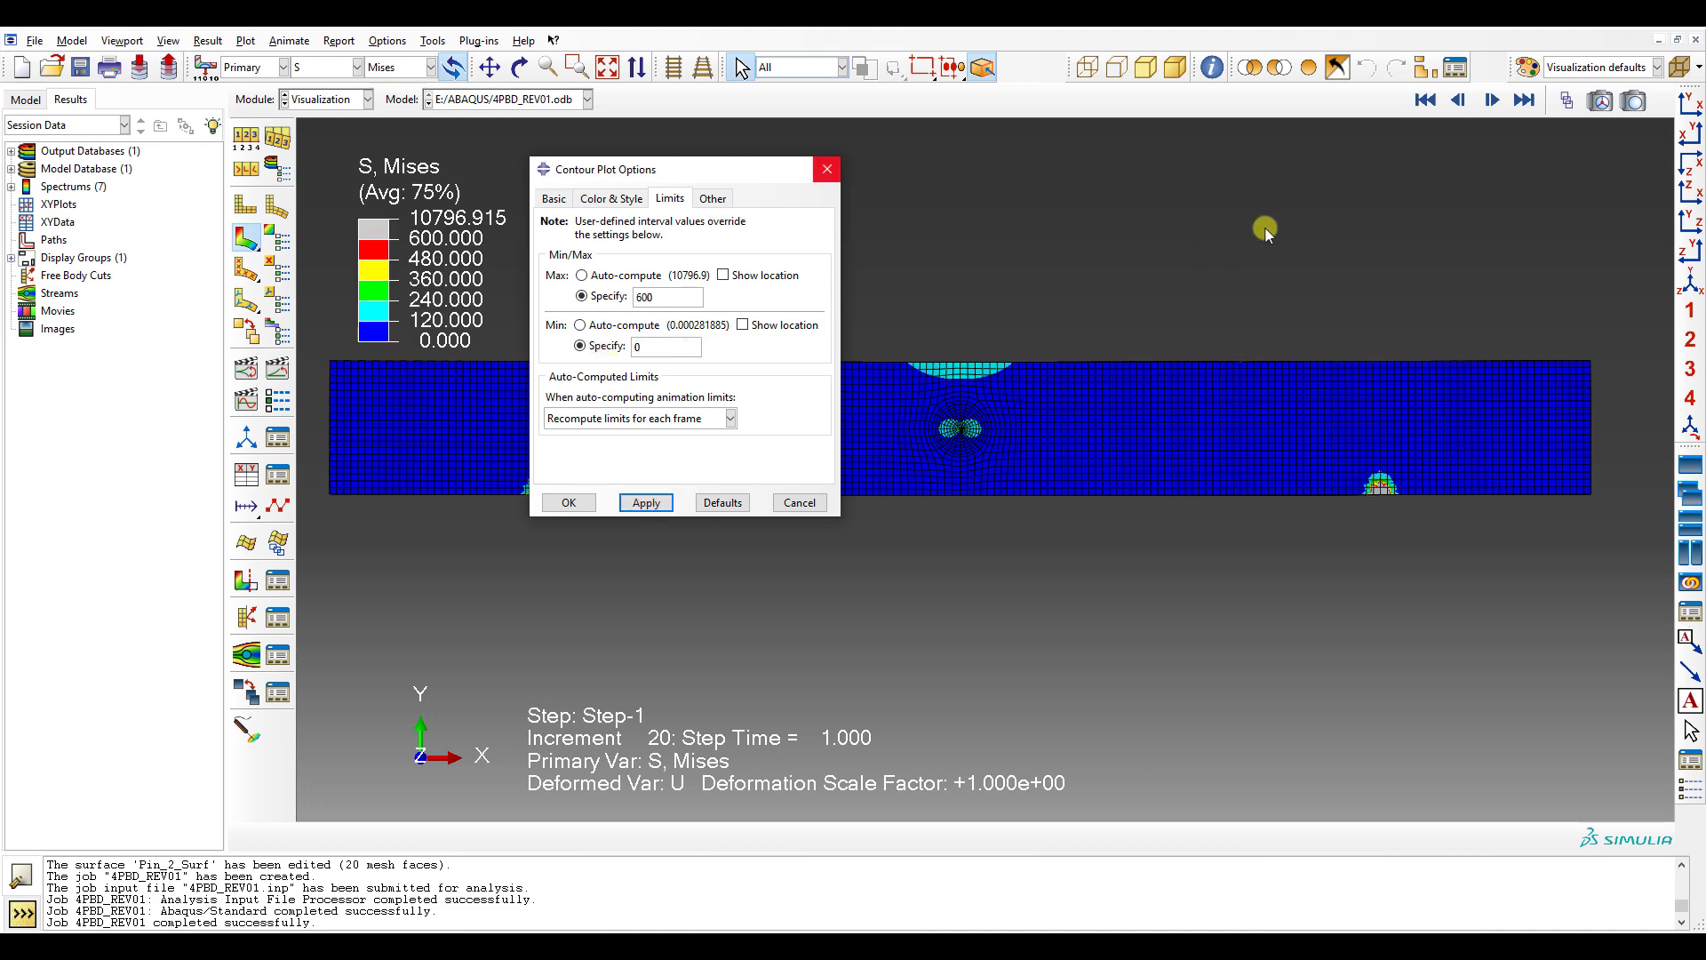
- Show the frame selector, set the contour maximum to 251 and close the contour plot options
{"action": "left_click", "coordinate": [1559, 105]}
{"action": "scroll", "coordinate": [953, 426], "scroll_direction": "up", "scroll_amount": 10}
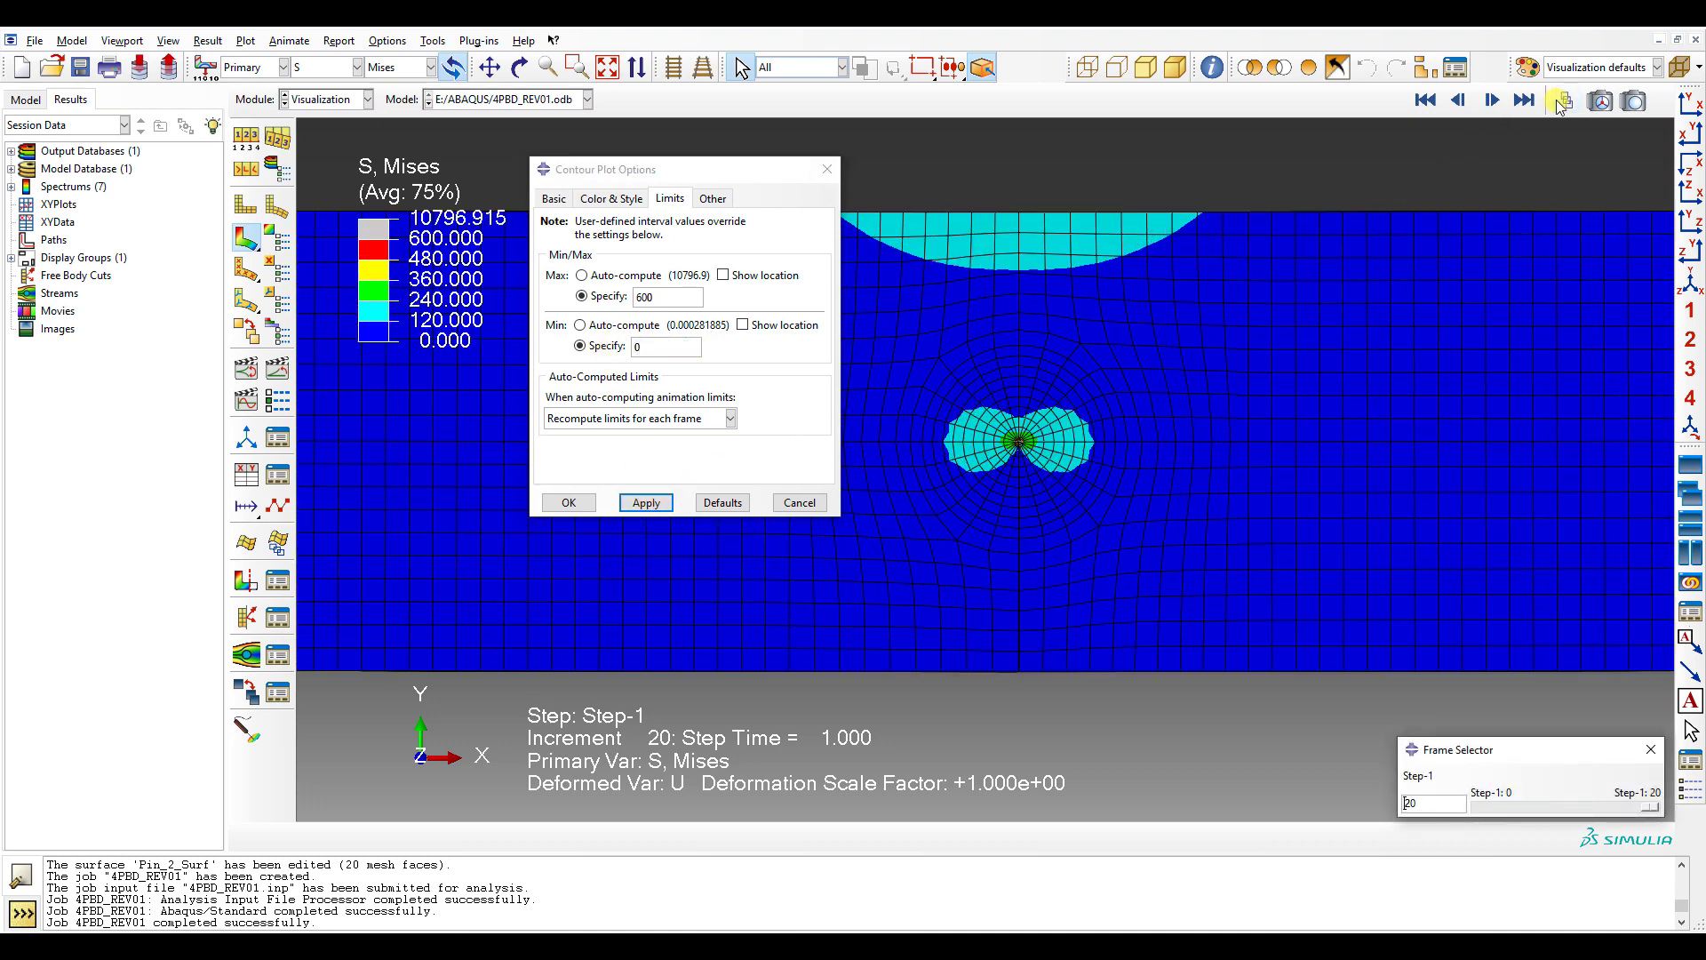
{"action": "double_click", "coordinate": [666, 297]}
{"action": "type", "text": "250"}
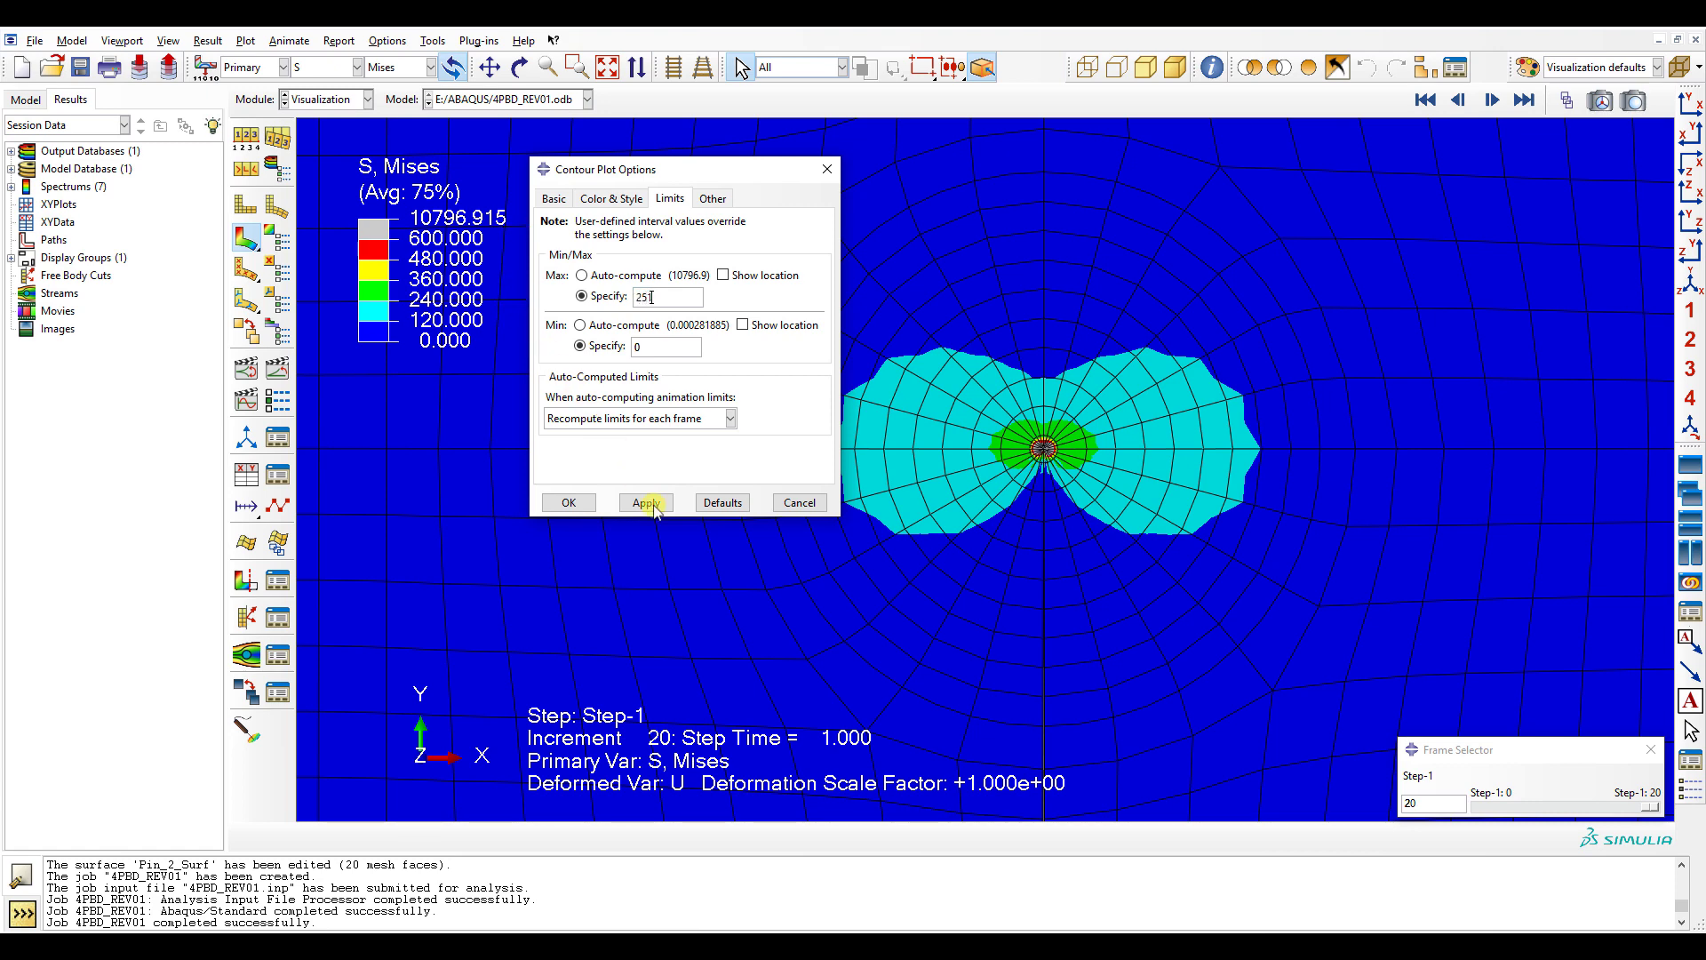
{"action": "left_click", "coordinate": [652, 504]}
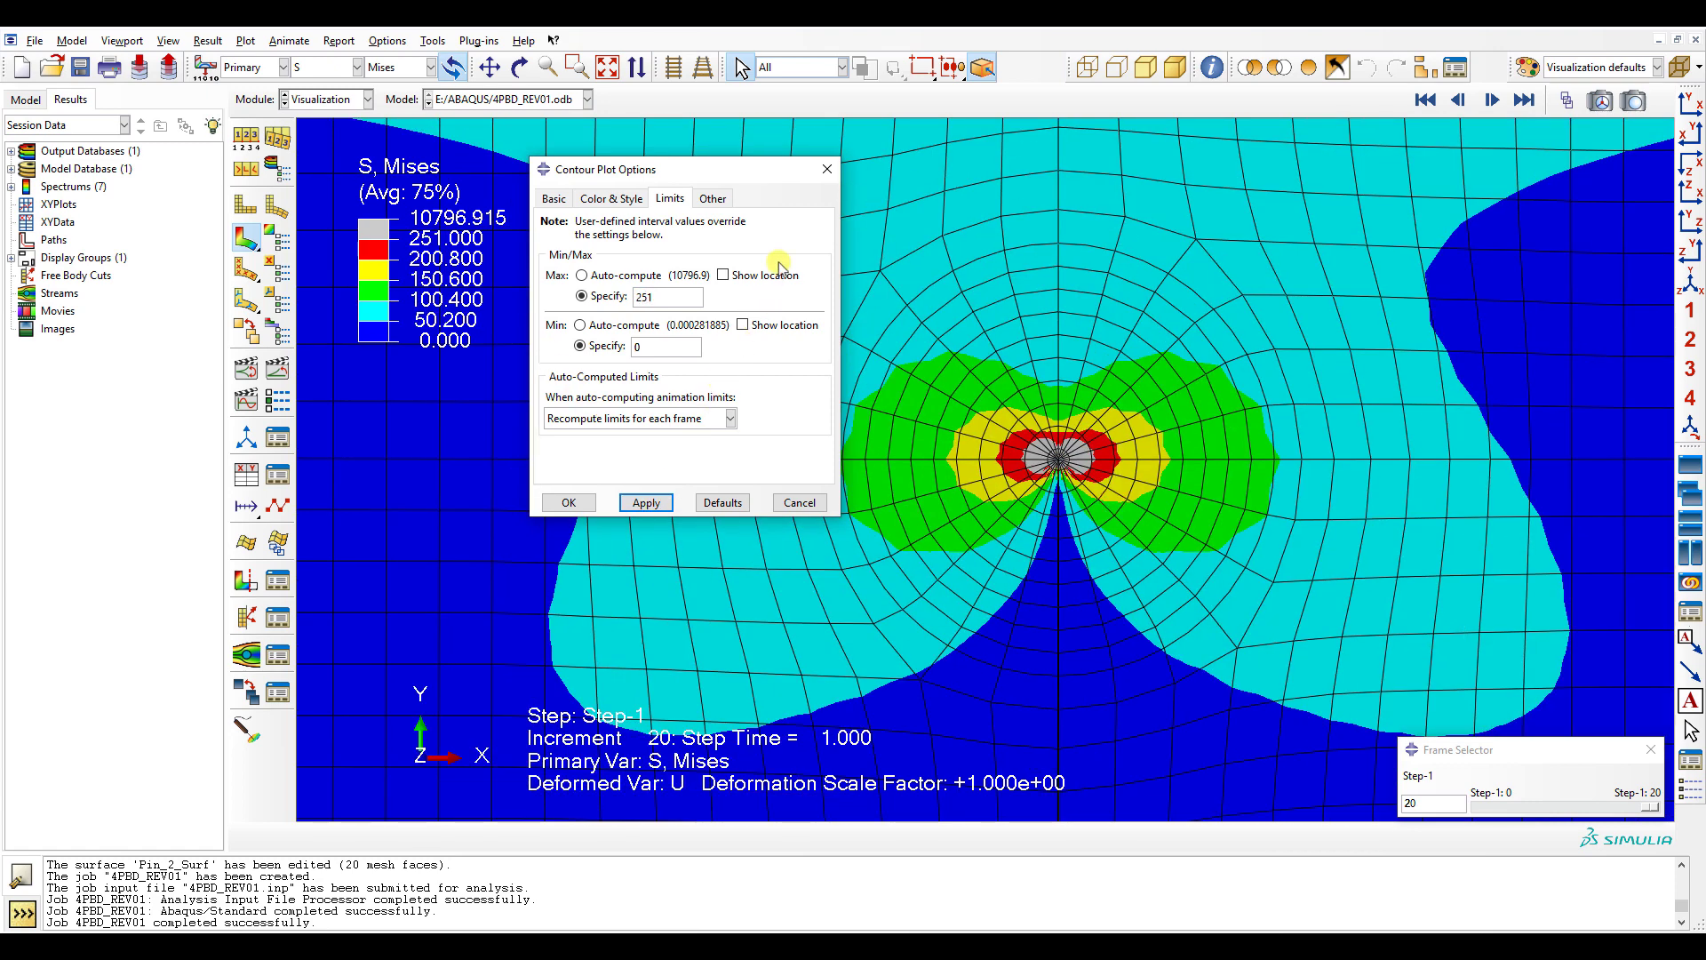
{"action": "left_click", "coordinate": [826, 172]}
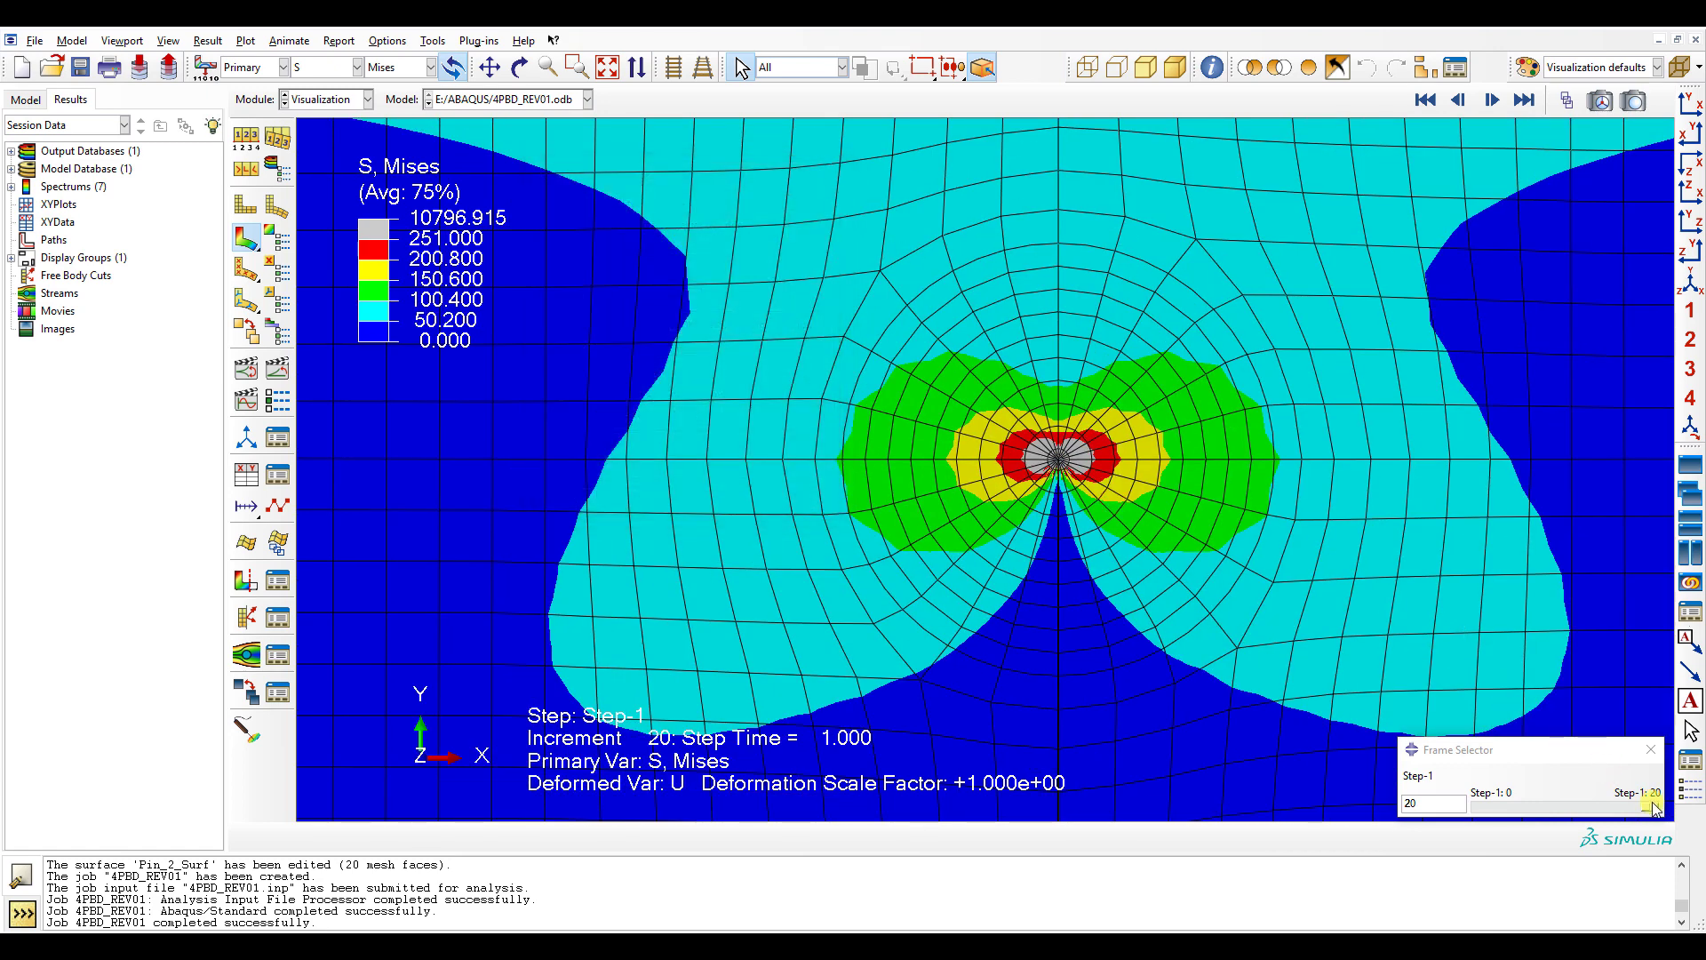
- Scrub through the Step-1 frames to examine the crack-tip stress, then view the whole bar isometrically at frame 20
{"action": "mouse_move", "coordinate": [1650, 806]}
{"action": "left_mouse_down"}
{"action": "mouse_move", "coordinate": [1592, 805]}
{"action": "mouse_move", "coordinate": [1680, 818]}
{"action": "left_mouse_up"}
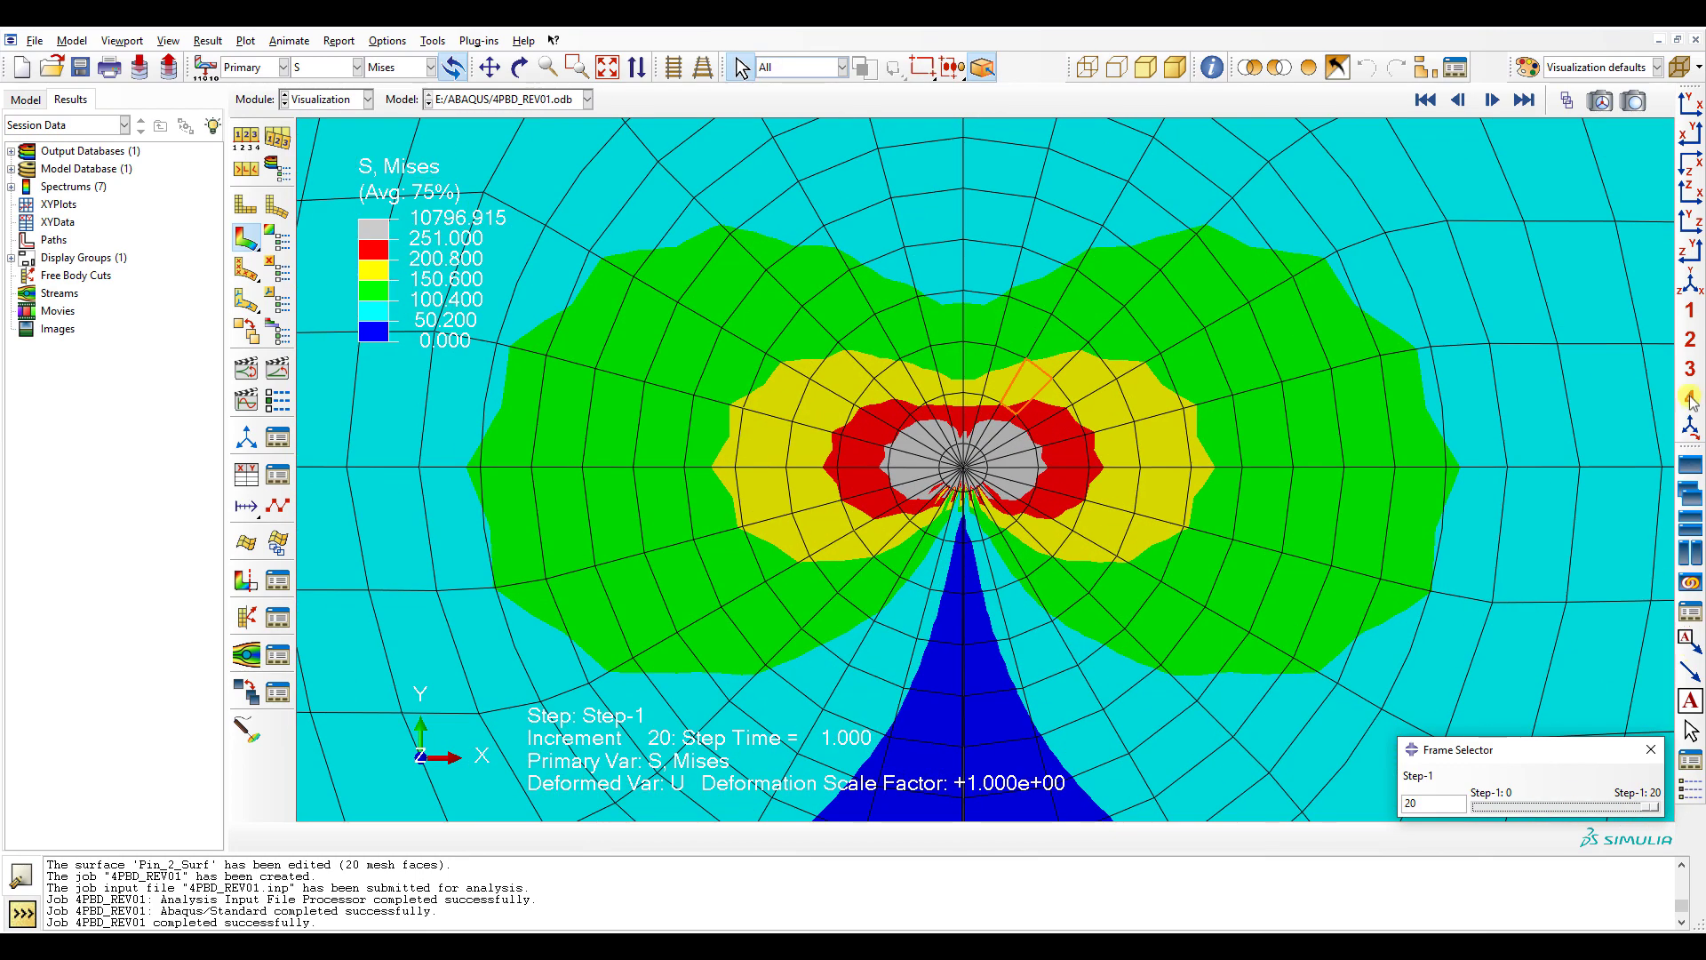
{"action": "left_click", "coordinate": [1690, 282]}
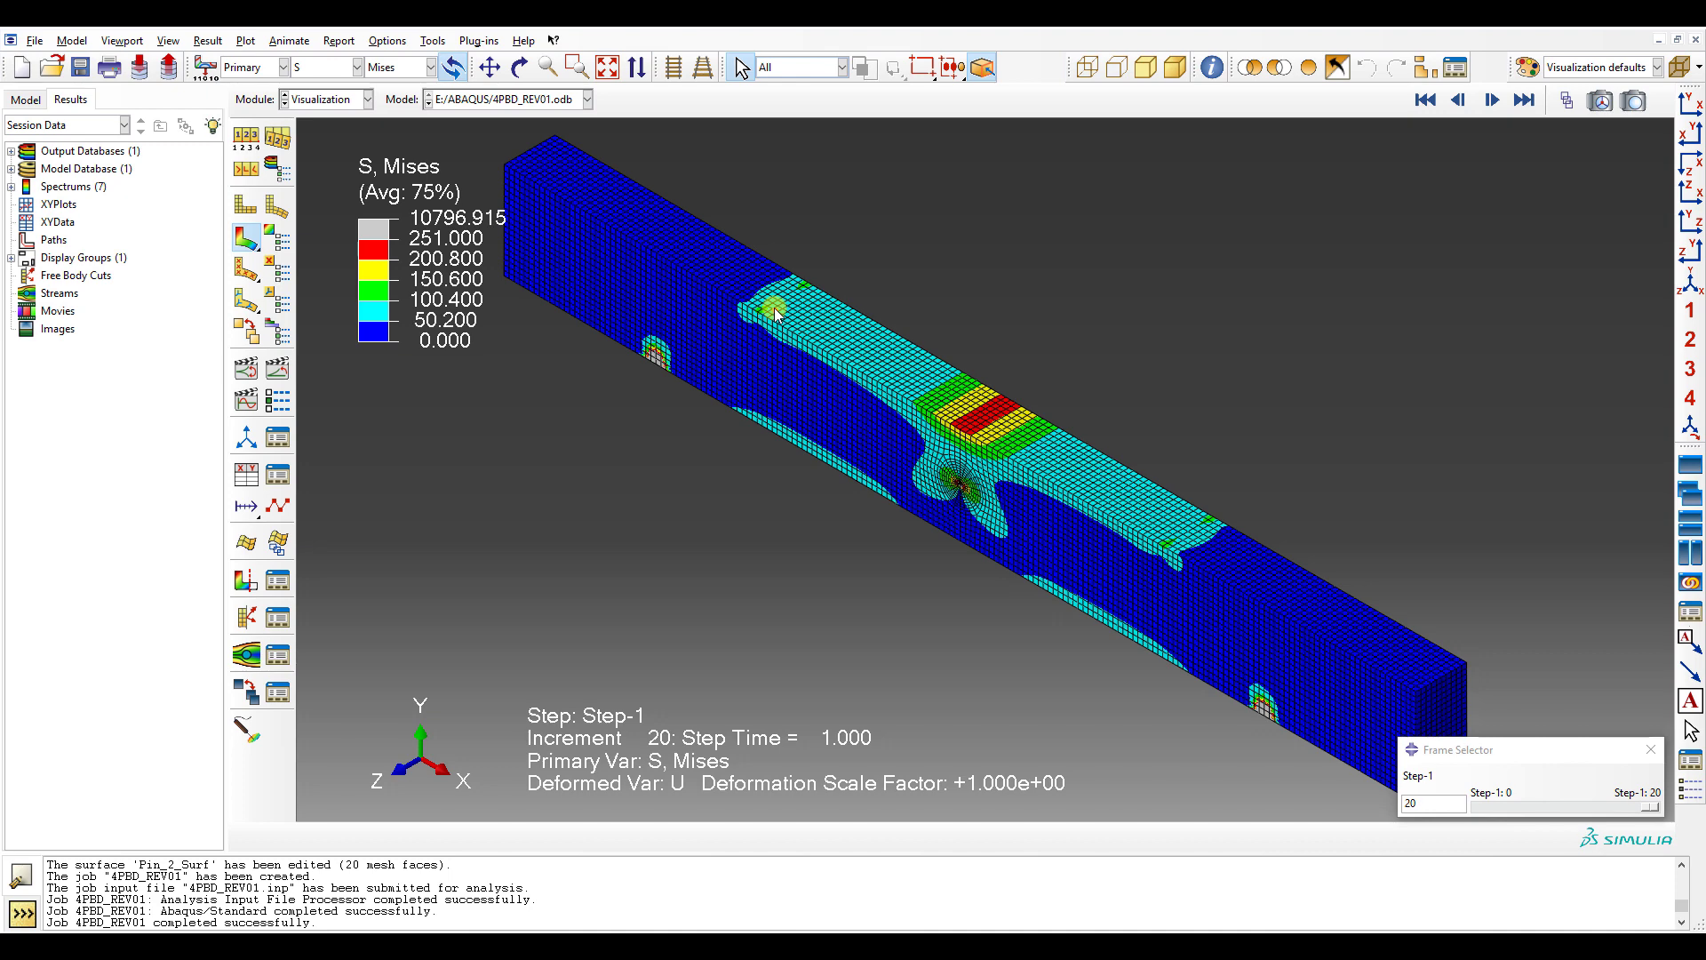
- Close the frame selector, cut the bar with the Z-Plane at position 2.5, and examine the crack-tip stress in the XY view
{"action": "left_click", "coordinate": [1649, 752]}
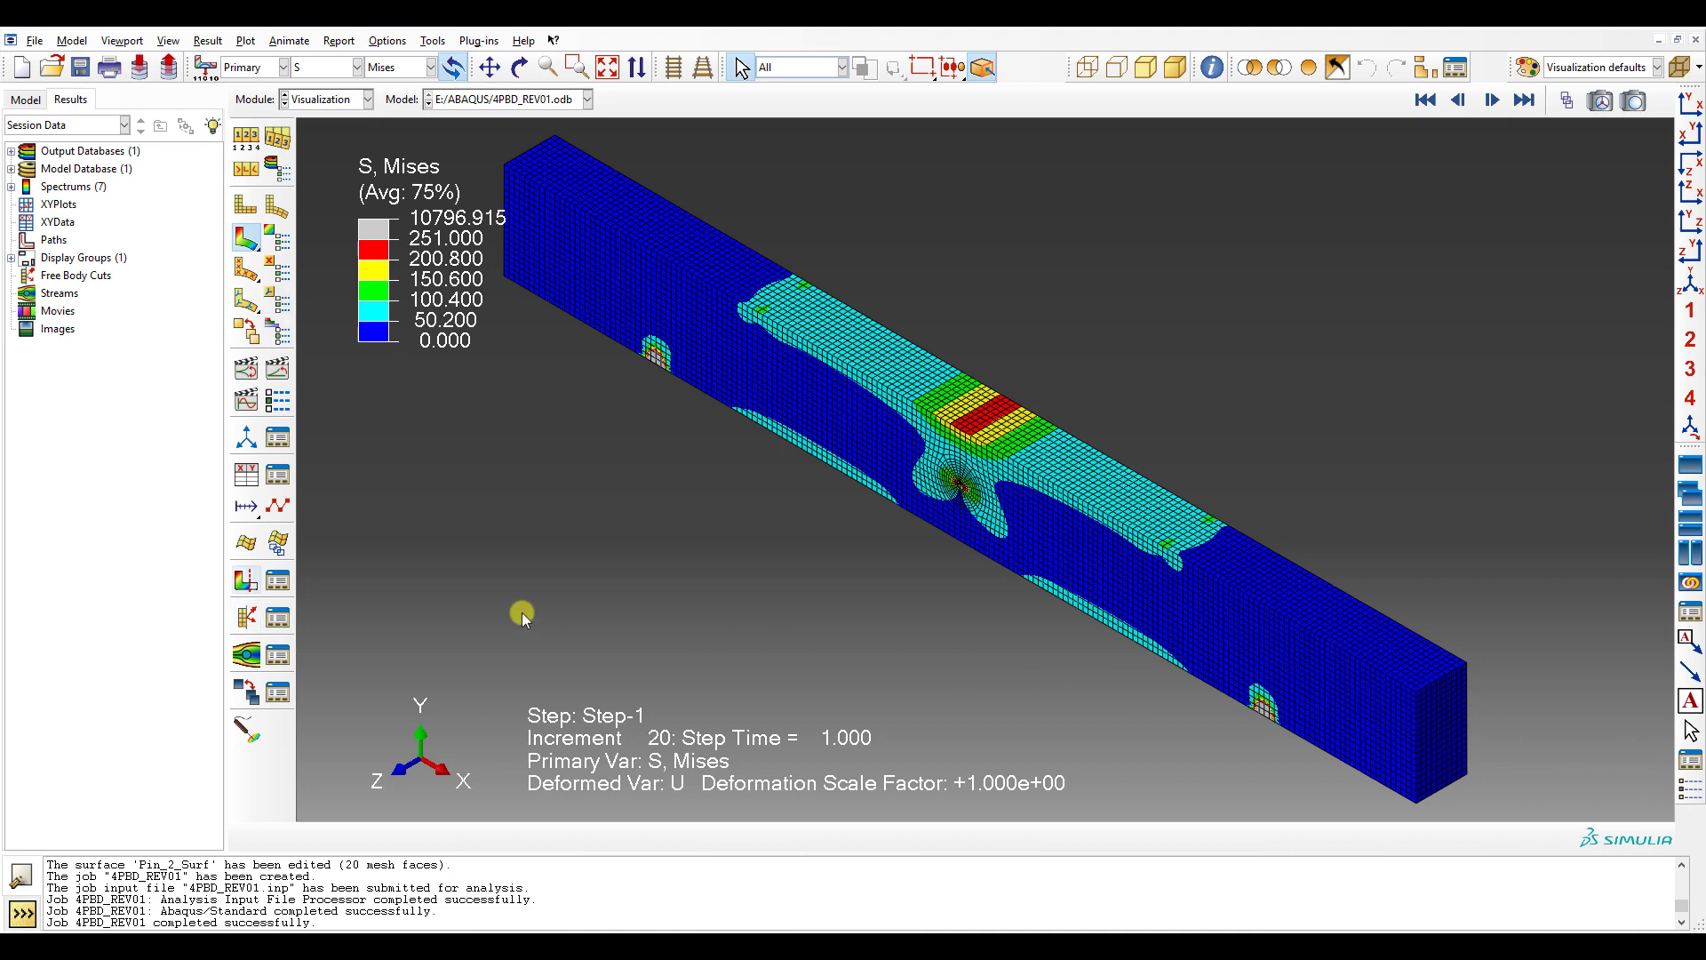
{"action": "left_click", "coordinate": [278, 579]}
{"action": "left_click", "coordinate": [387, 334]}
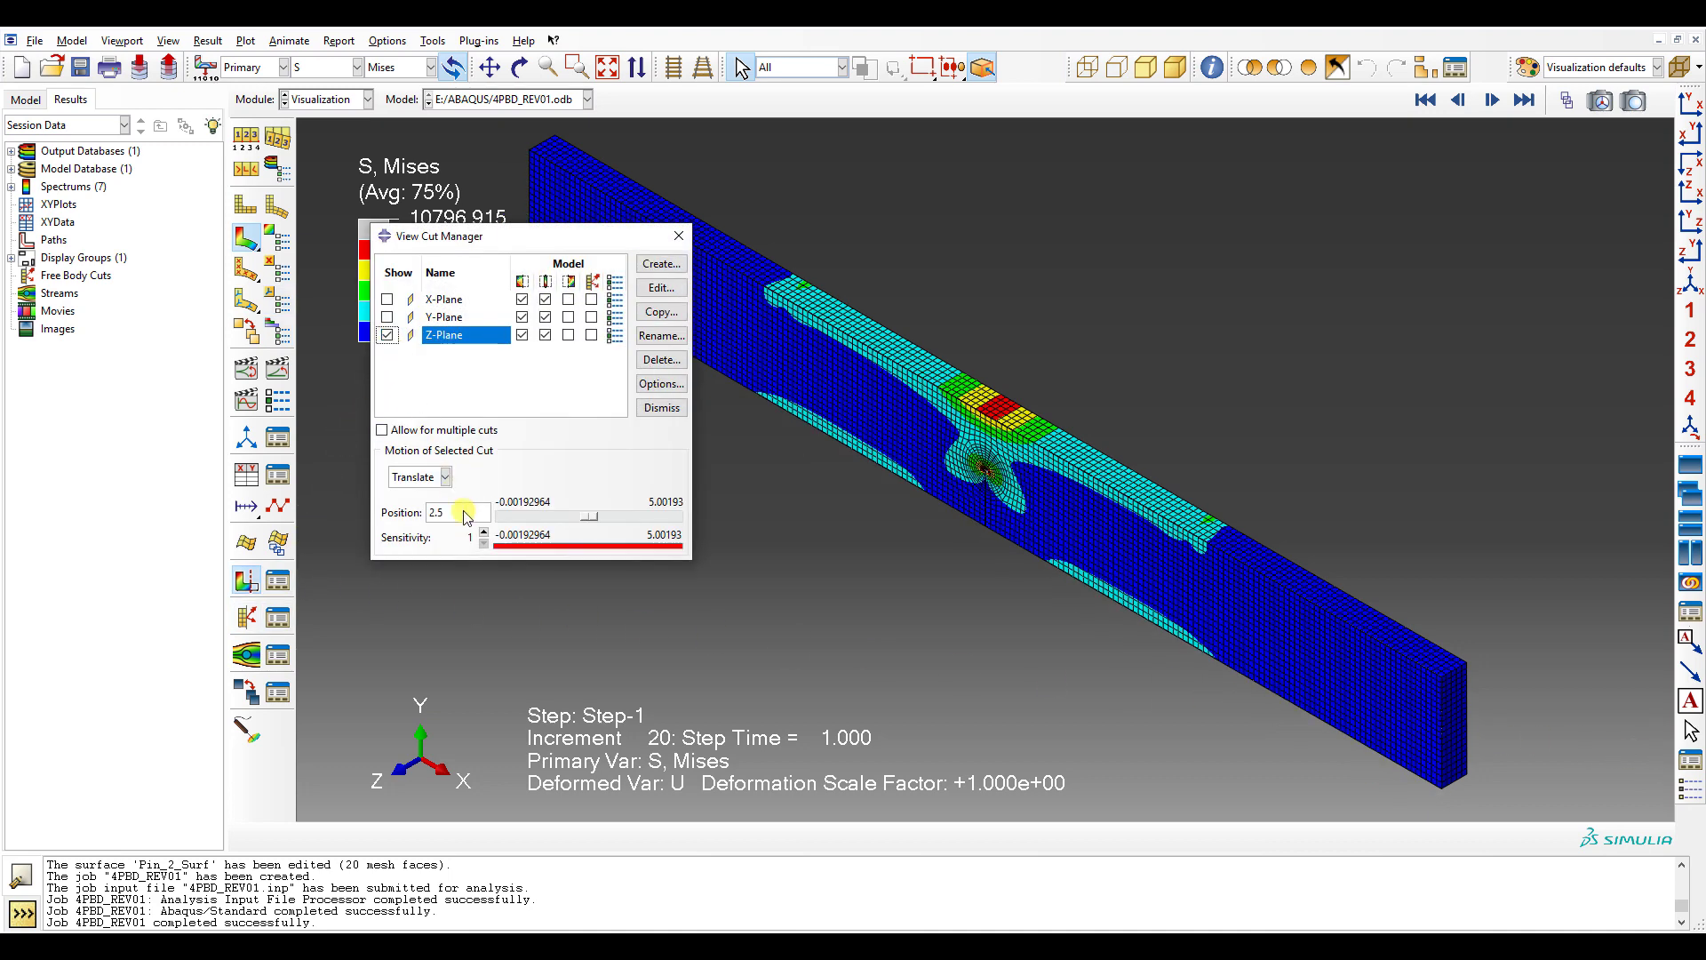
{"action": "left_click", "coordinate": [1693, 104]}
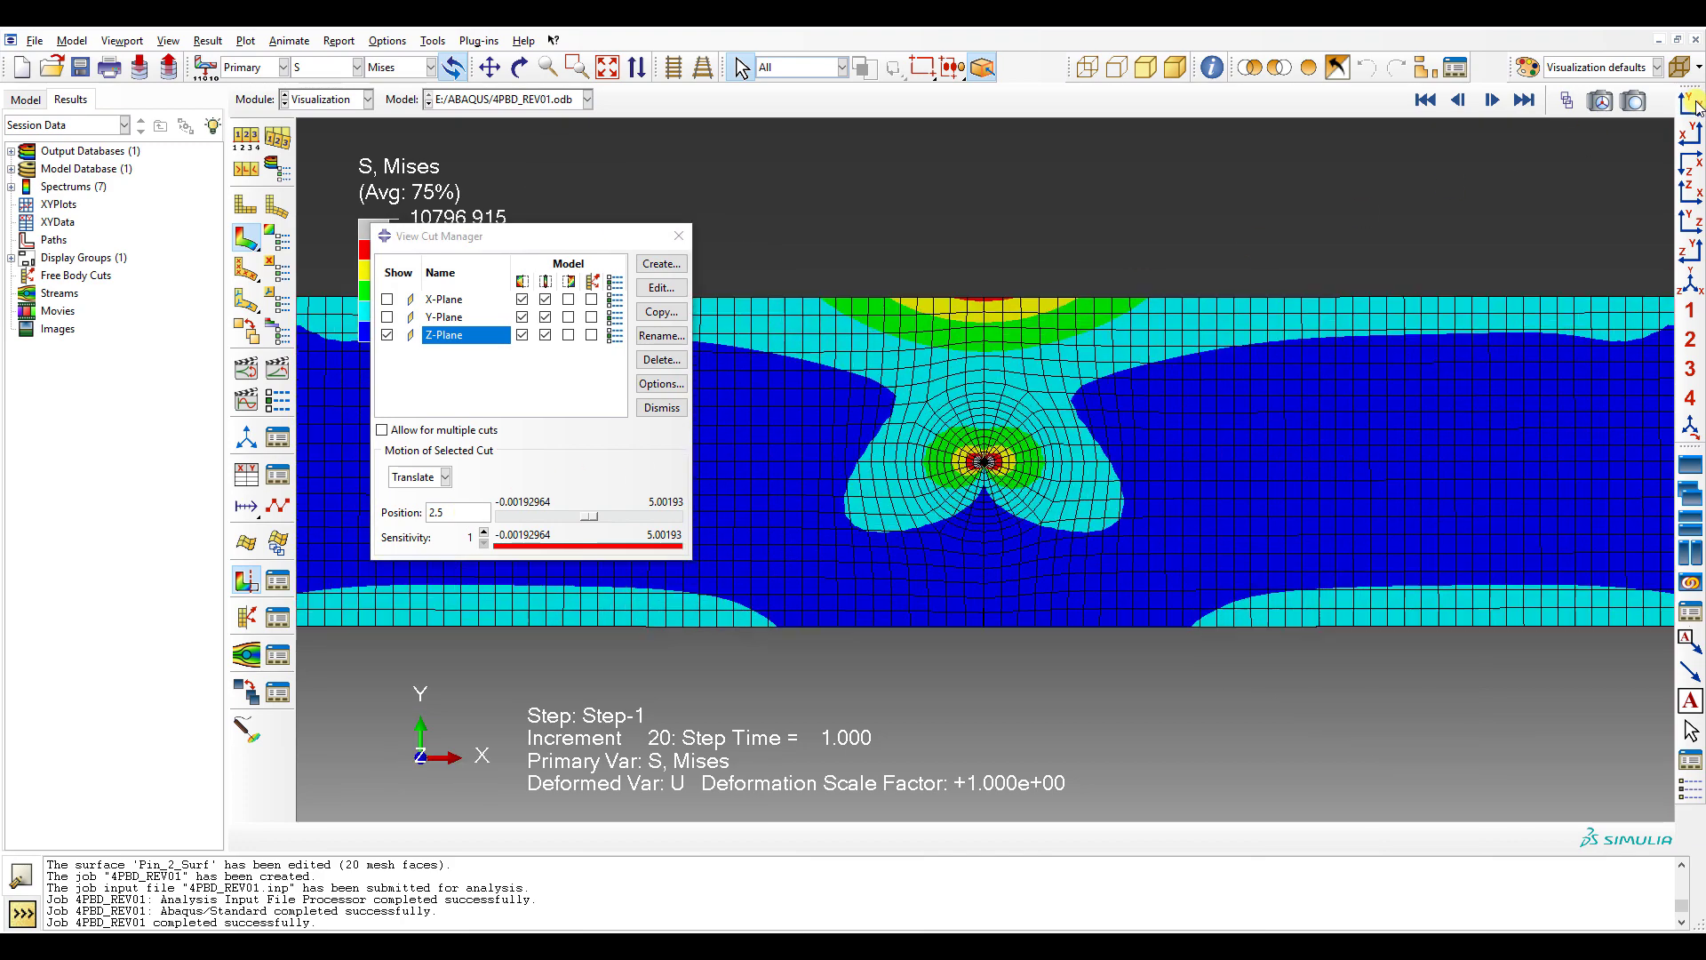
{"action": "scroll", "coordinate": [1699, 107], "scroll_direction": "down", "scroll_amount": 10}
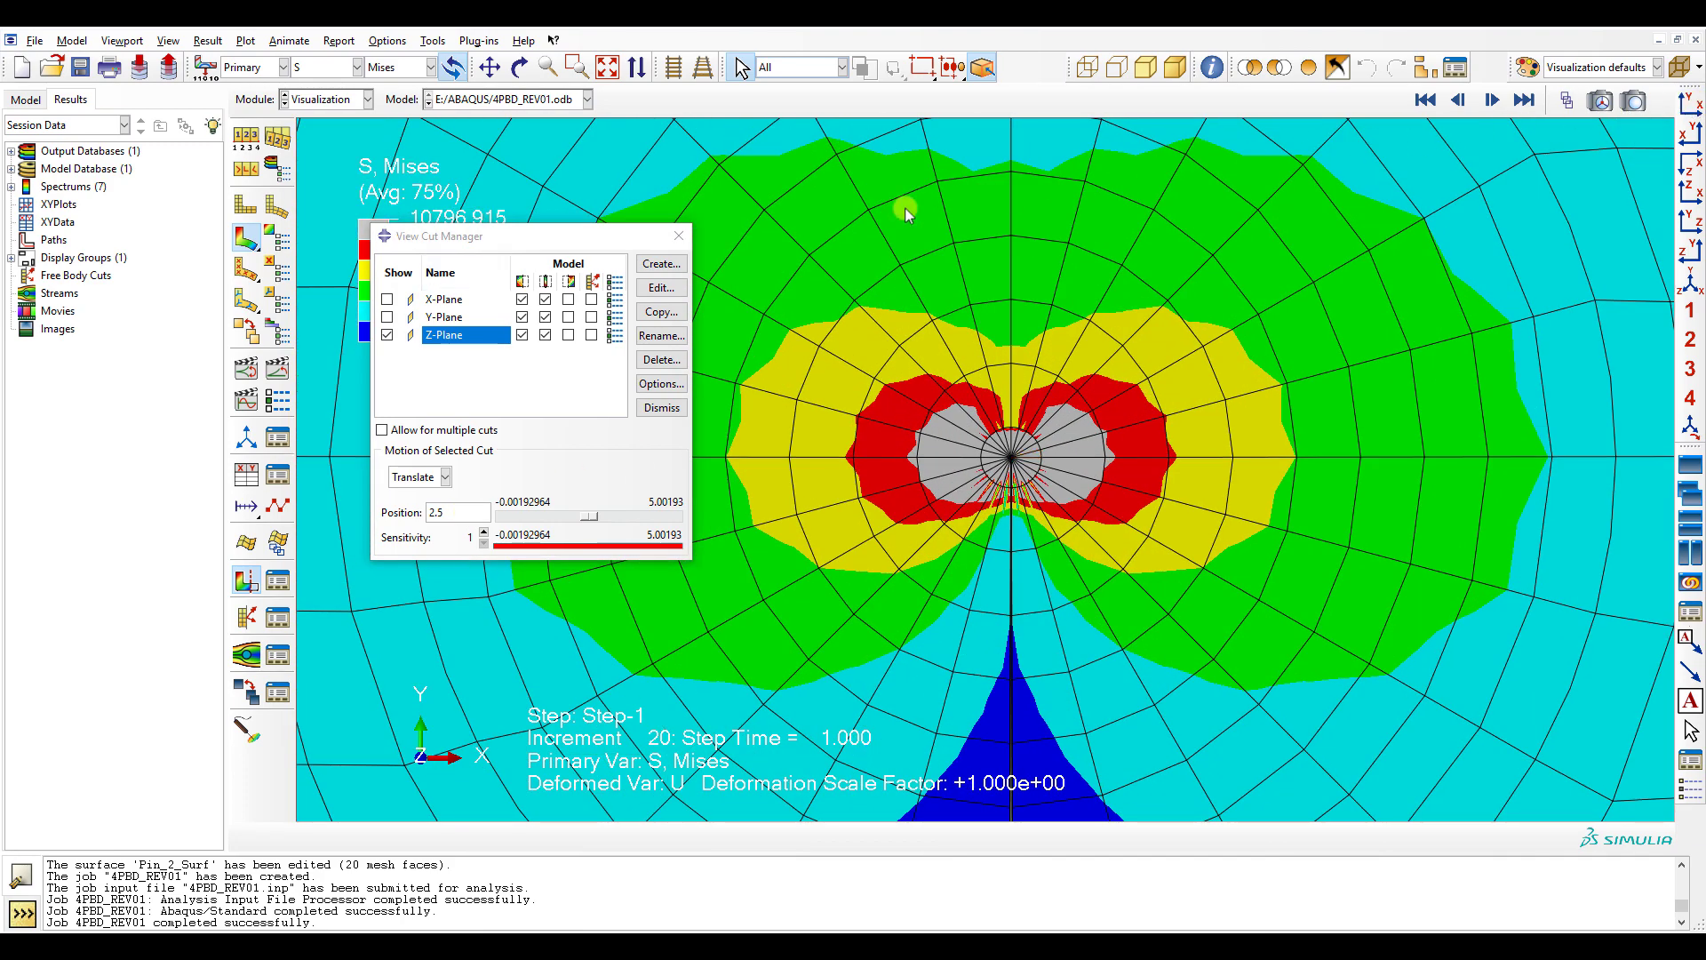
{"action": "left_click", "coordinate": [680, 240]}
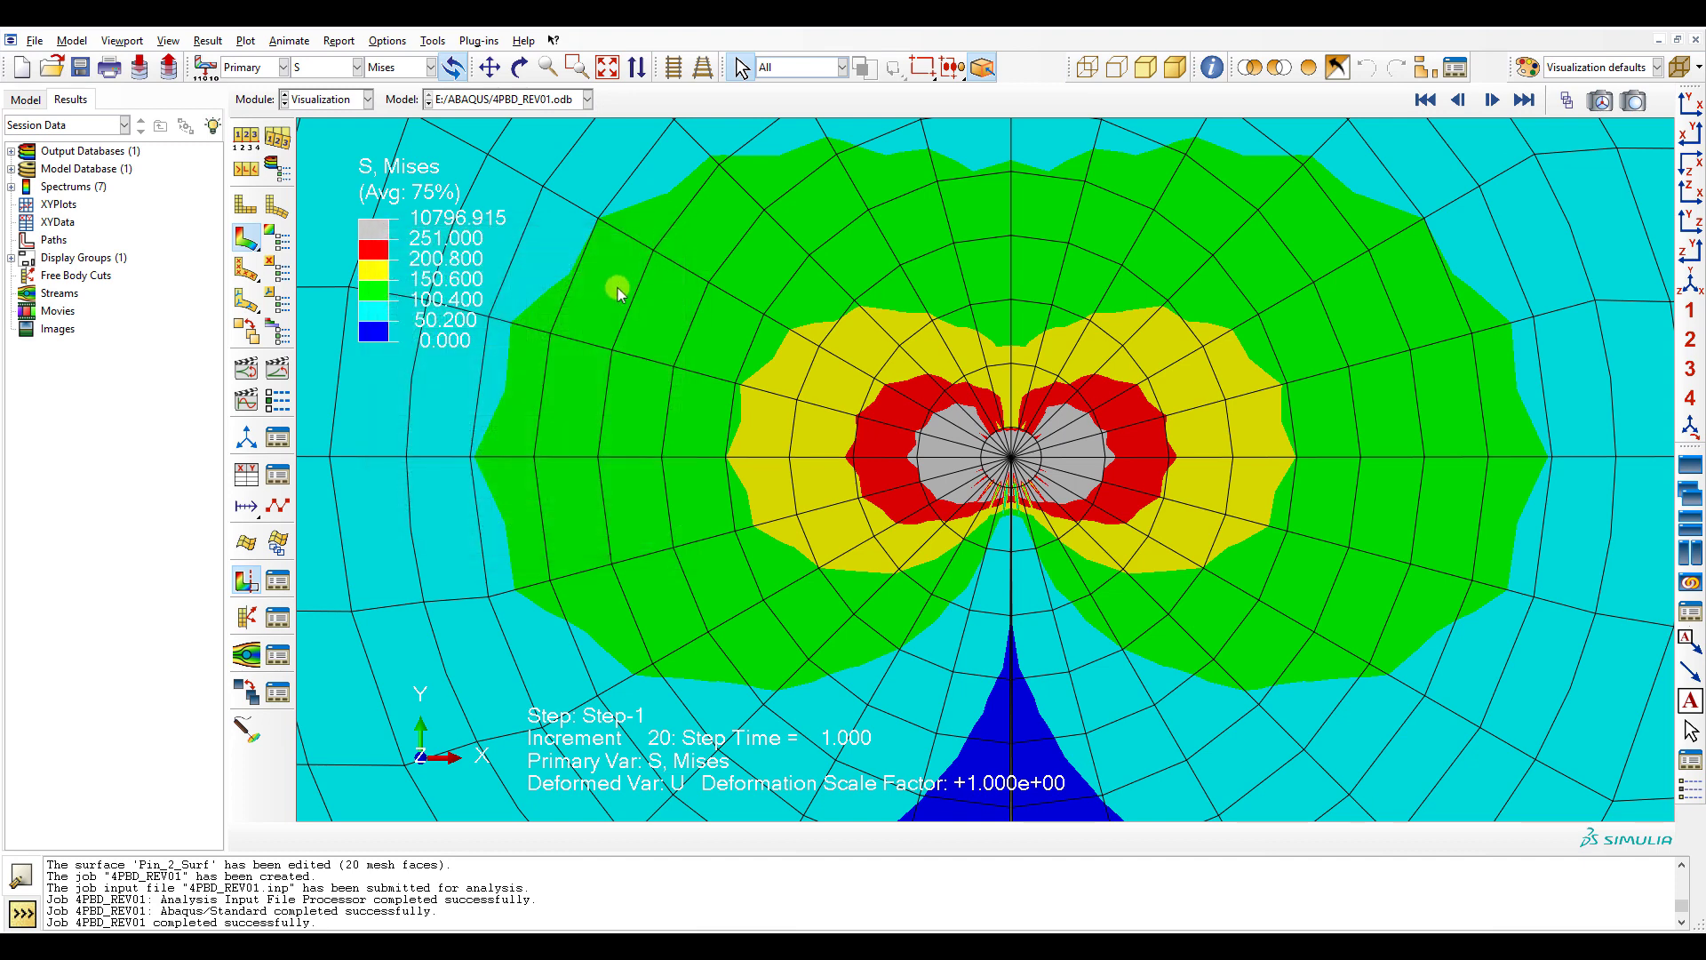
- Turn off the view cut and examine the Mises stress on the outer face, from the crack tip to the whole bar
{"action": "left_click", "coordinate": [246, 580]}
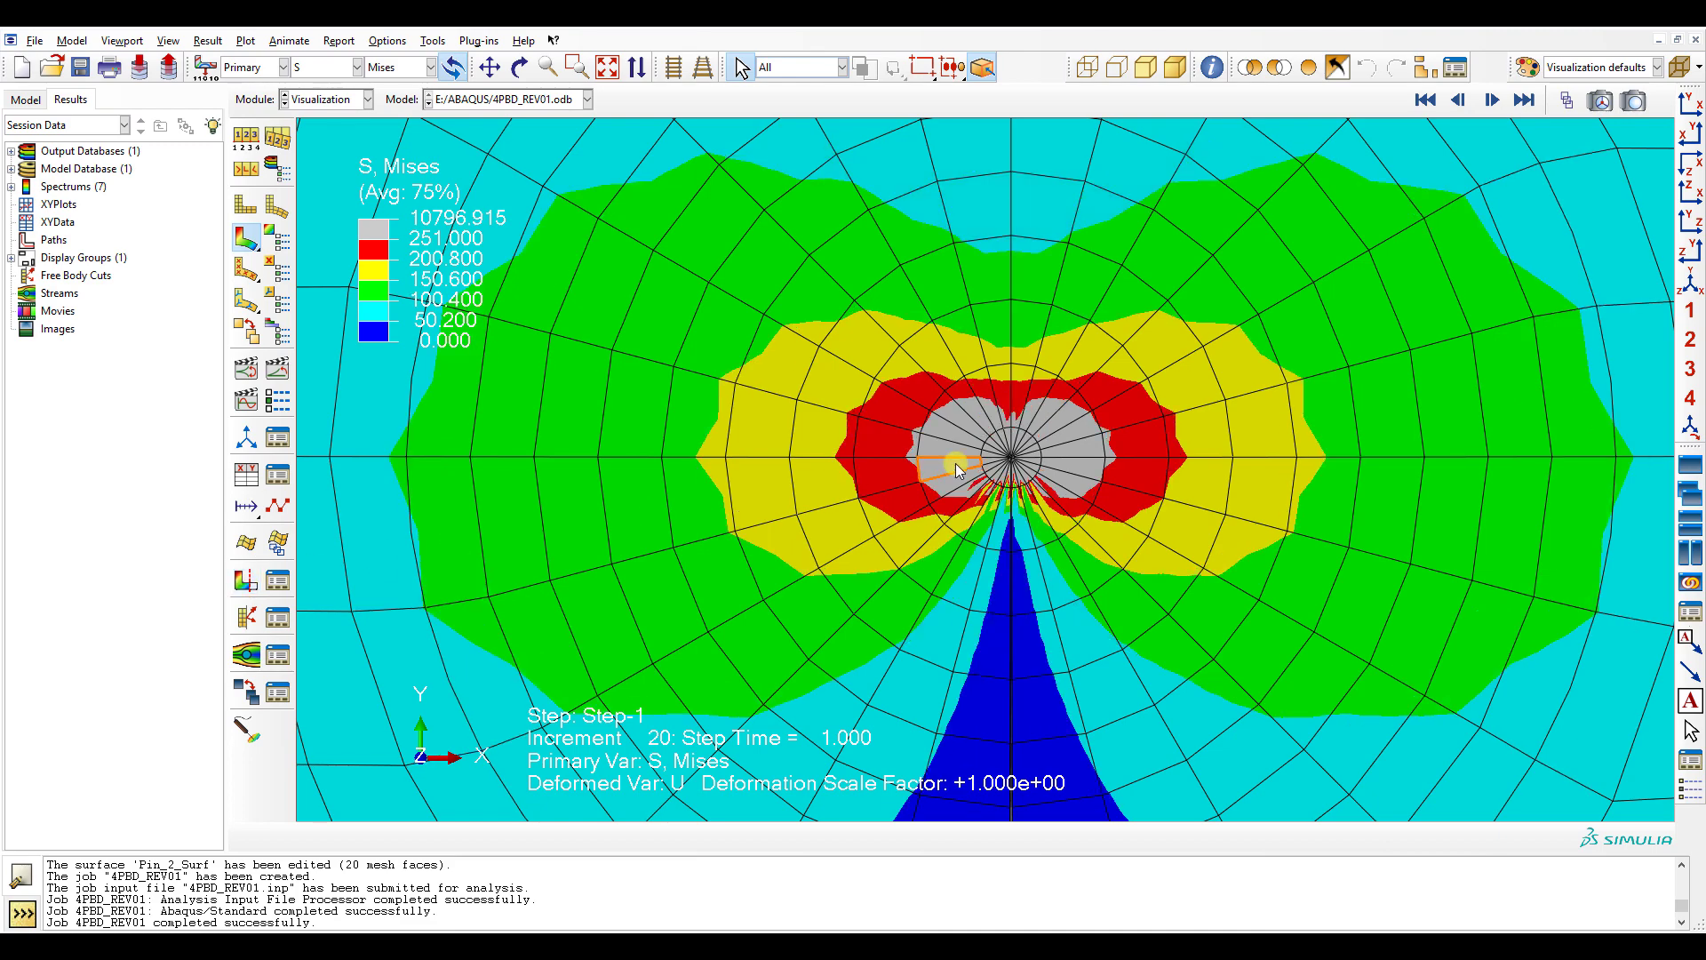
{"action": "scroll", "coordinate": [950, 469], "scroll_direction": "up", "scroll_amount": 5}
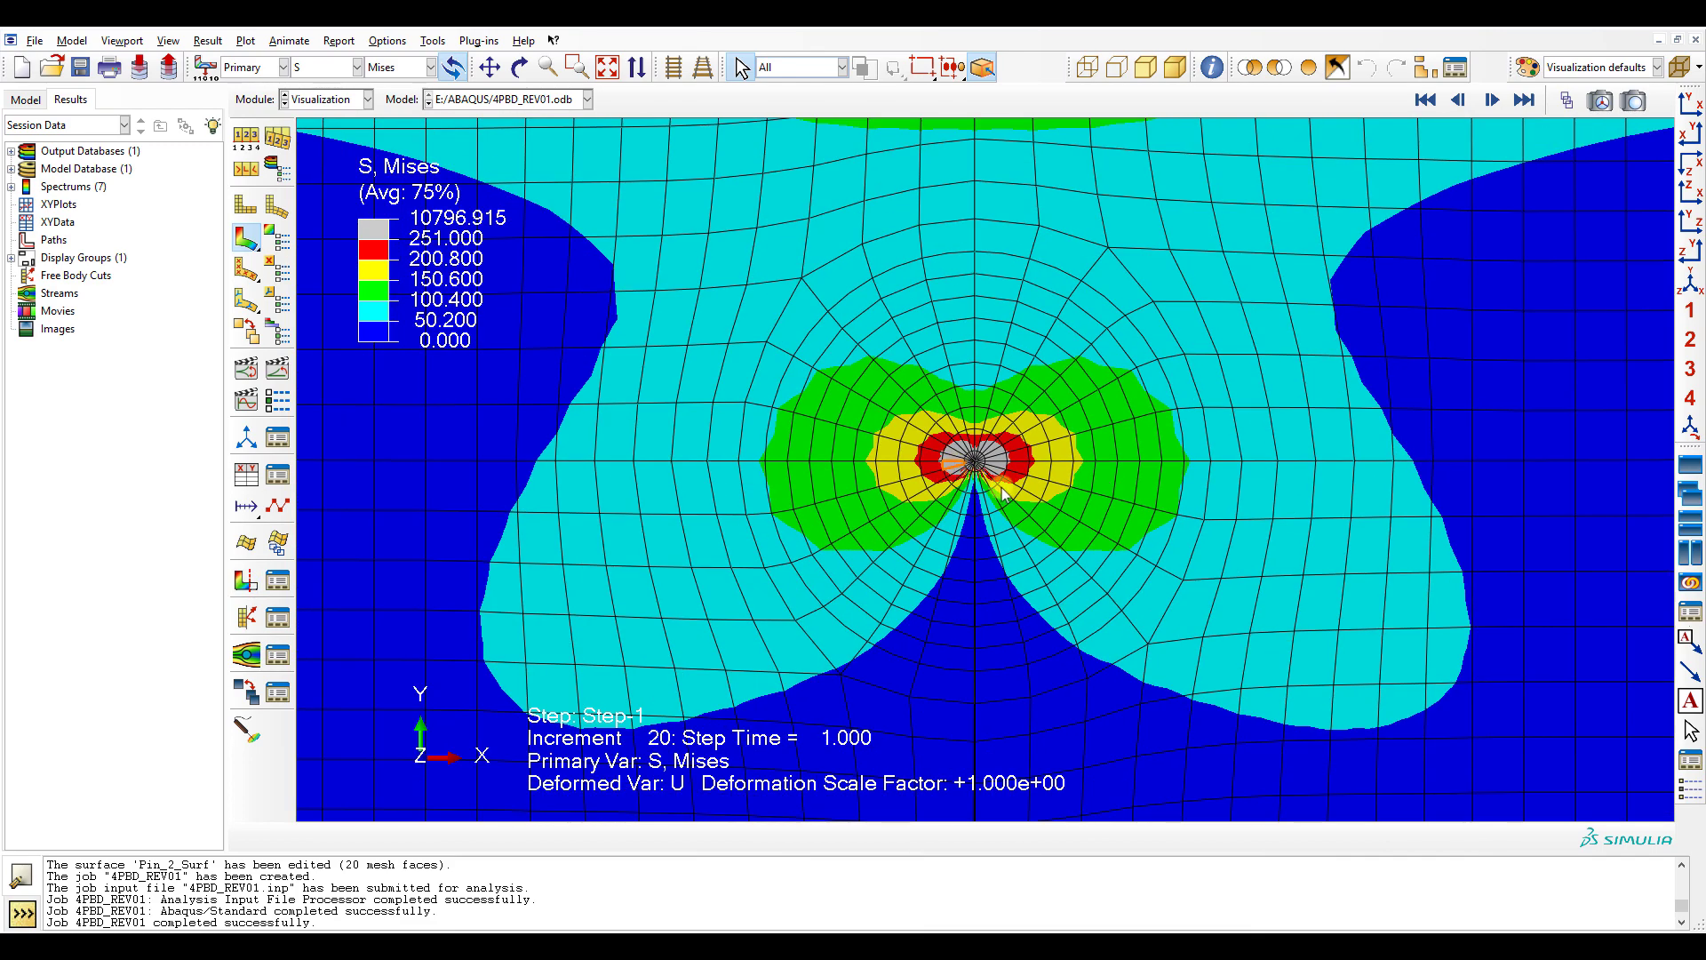
{"action": "scroll", "coordinate": [1005, 490], "scroll_direction": "up", "scroll_amount": 3}
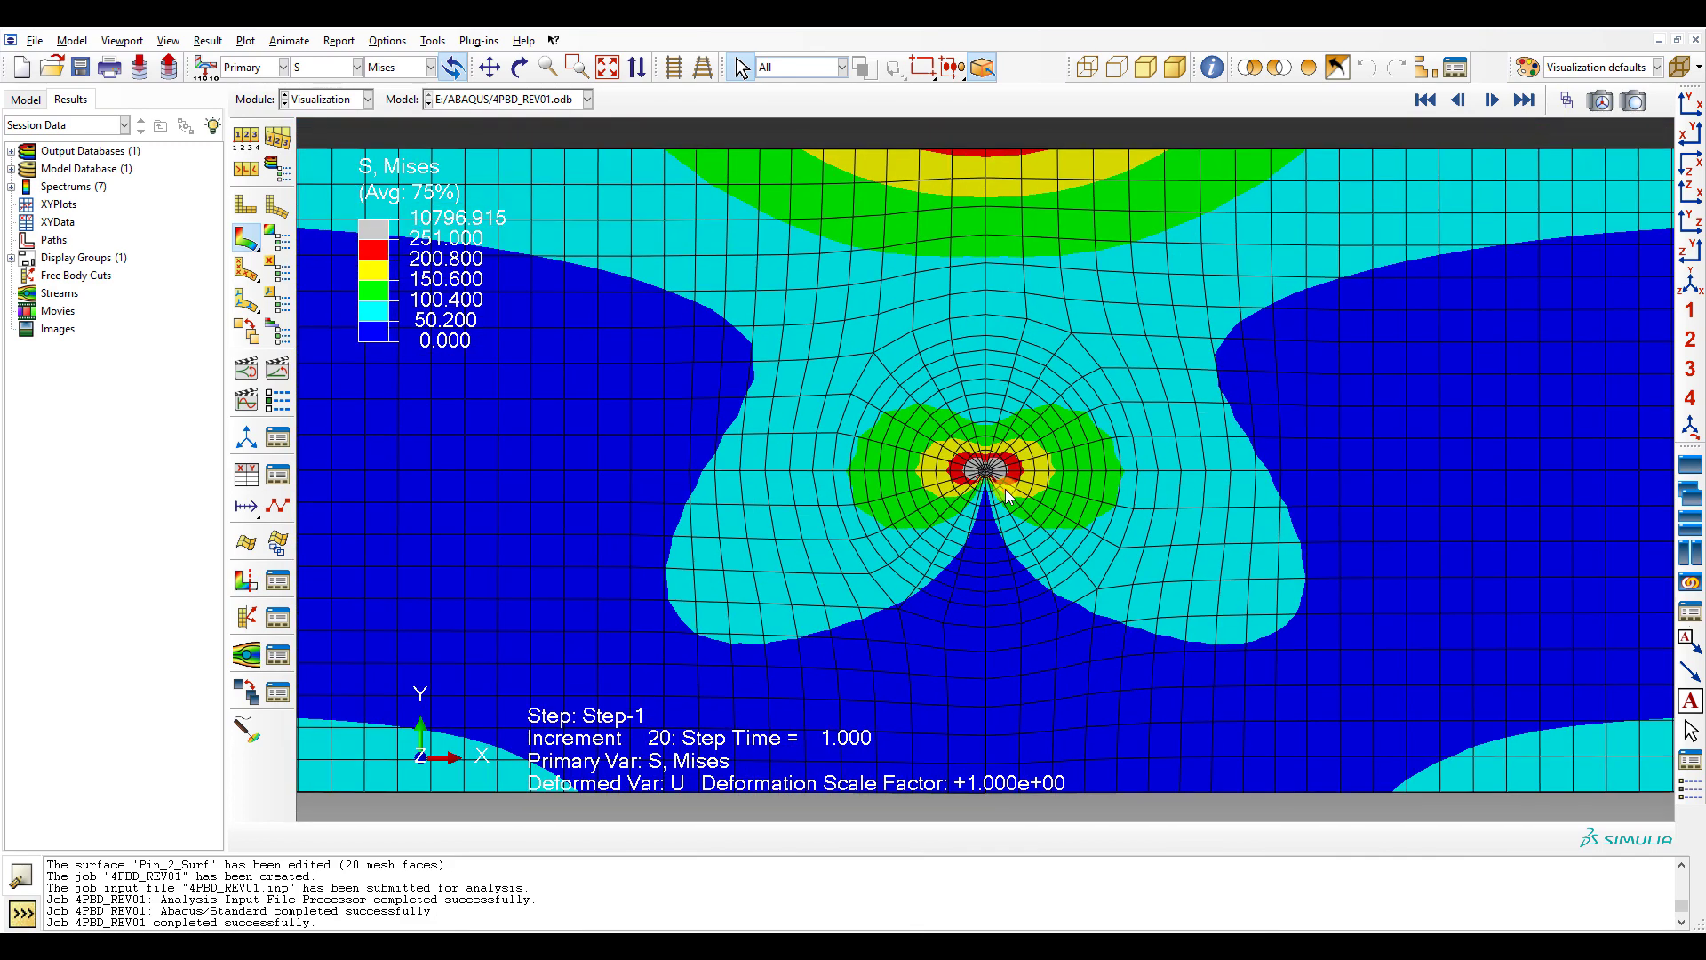
{"action": "scroll", "coordinate": [1007, 494], "scroll_direction": "up", "scroll_amount": 6}
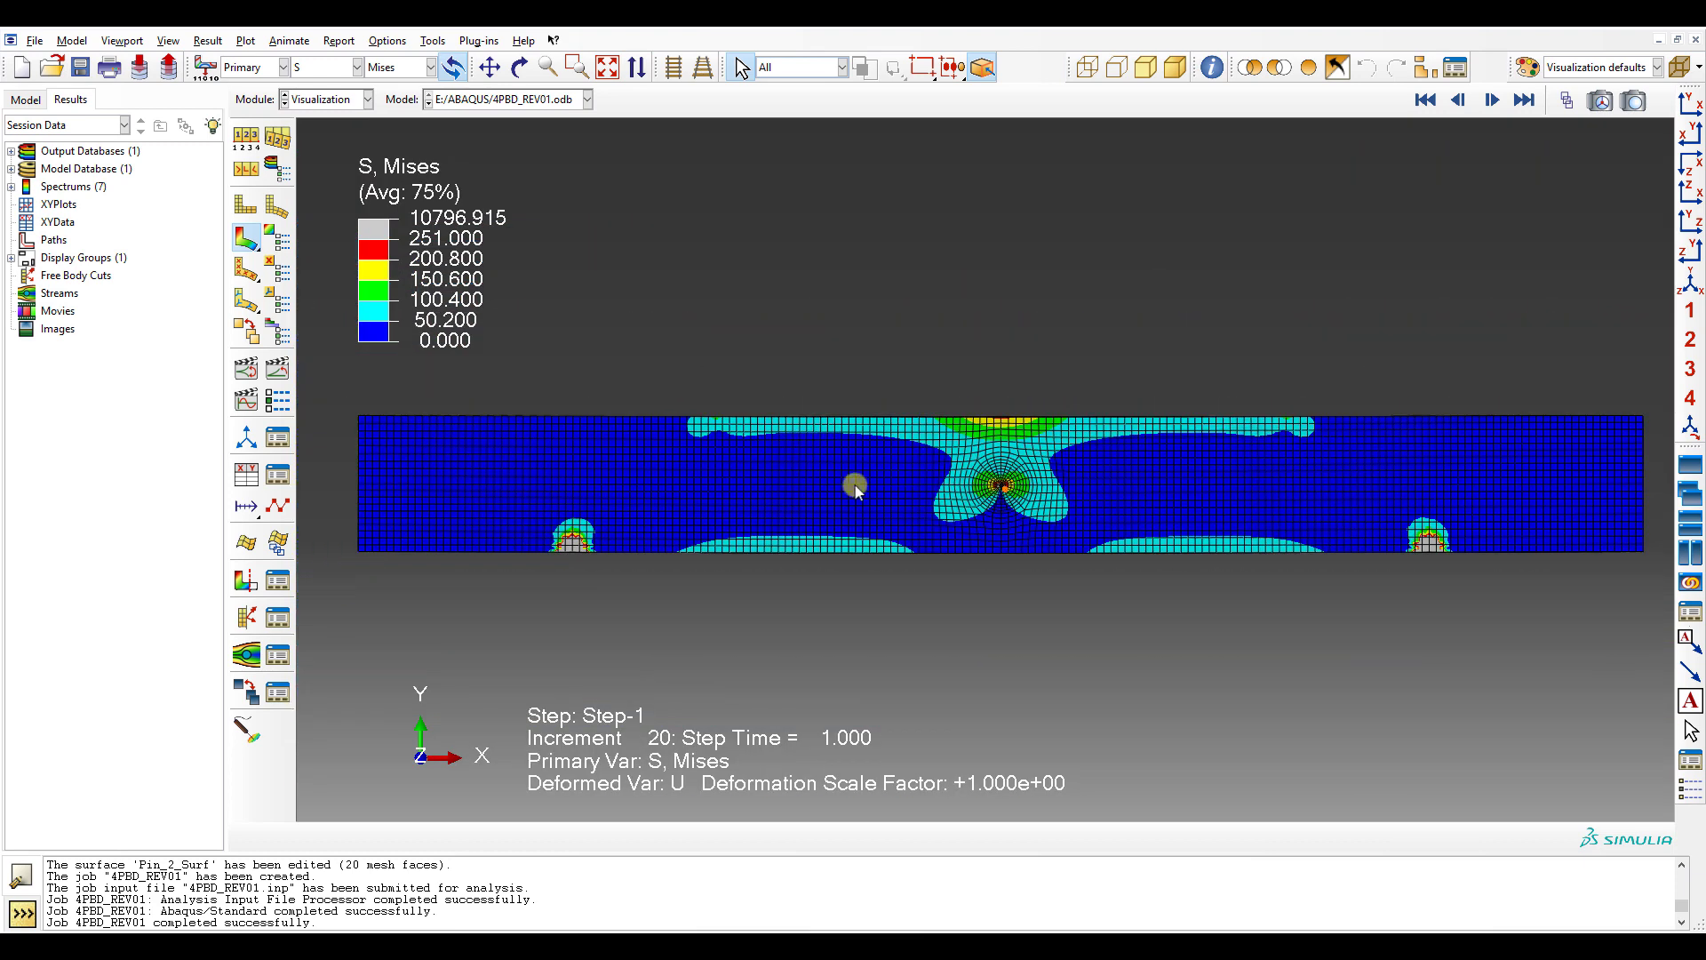
- Start creating XY data from the ODB history output and widen the output variable list
{"action": "left_click", "coordinate": [283, 436]}
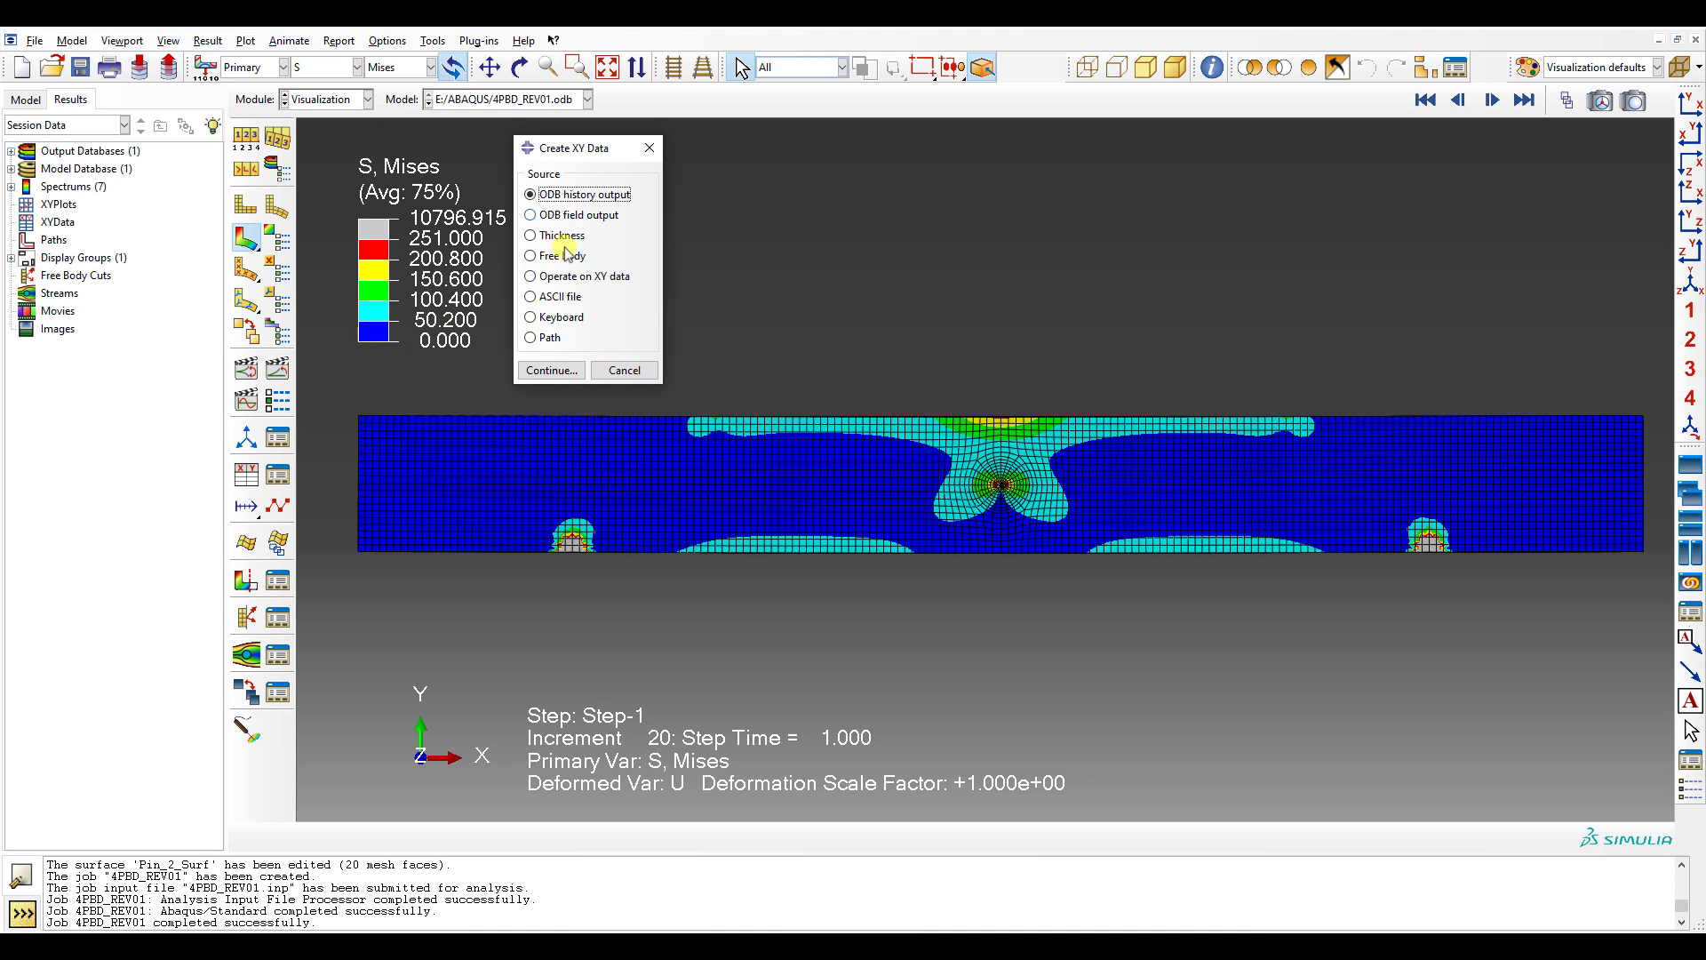
{"action": "left_click", "coordinate": [604, 218]}
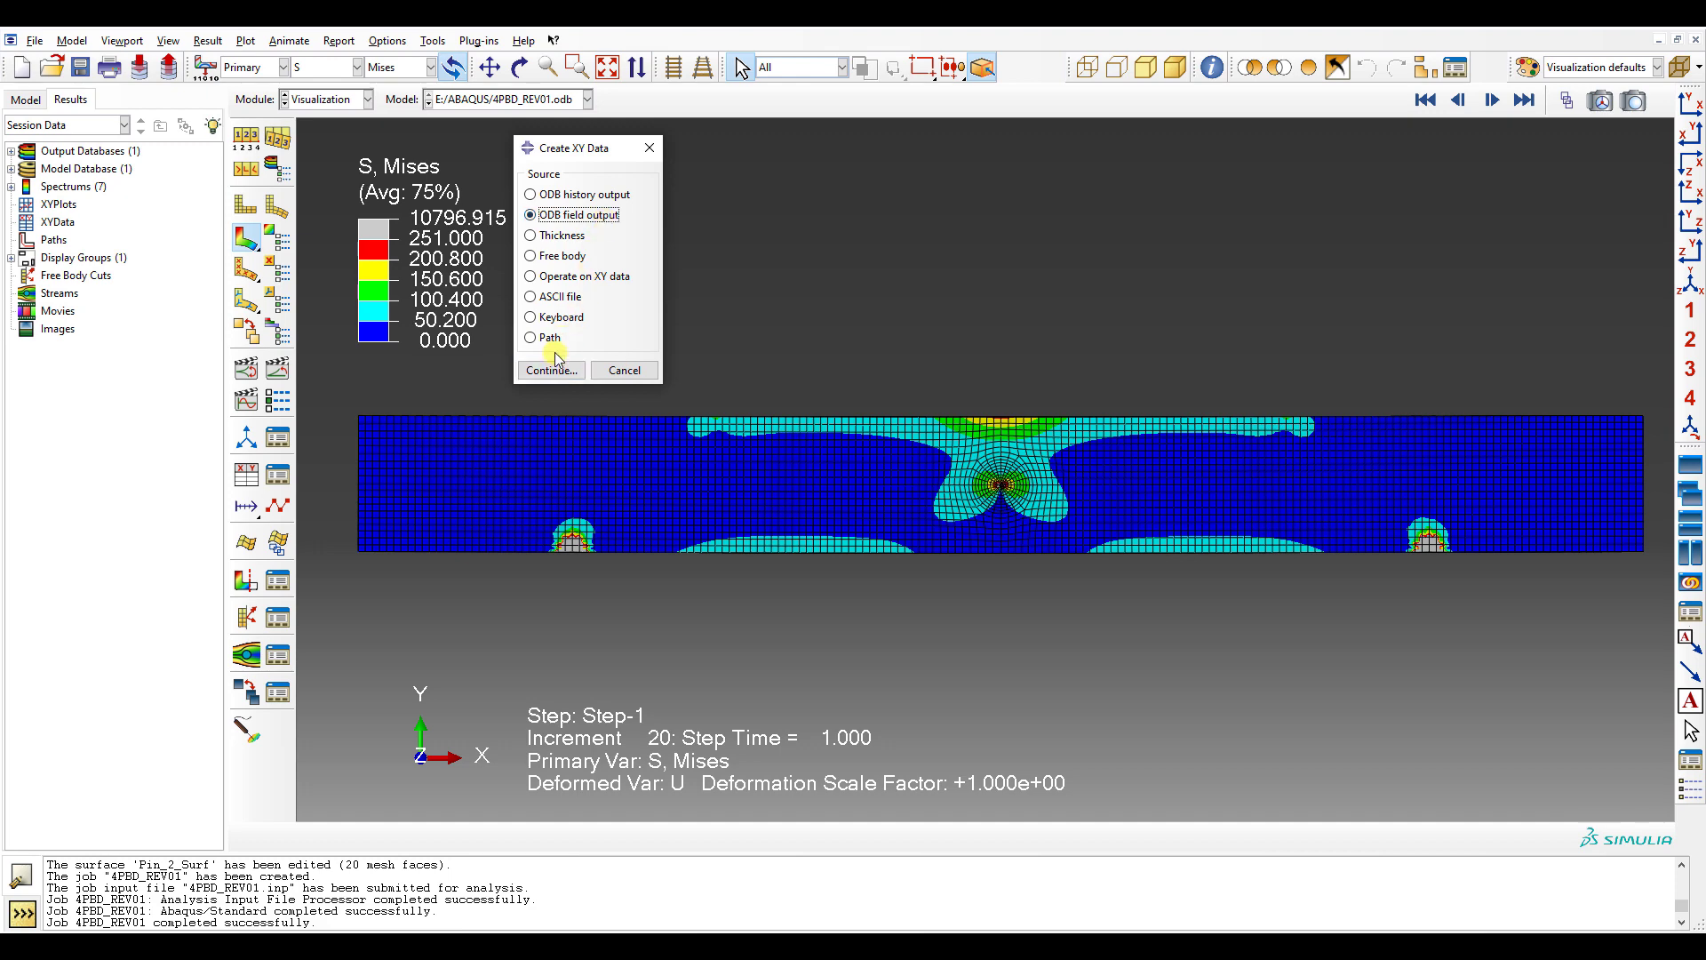
{"action": "left_click", "coordinate": [587, 194]}
{"action": "left_click", "coordinate": [551, 370]}
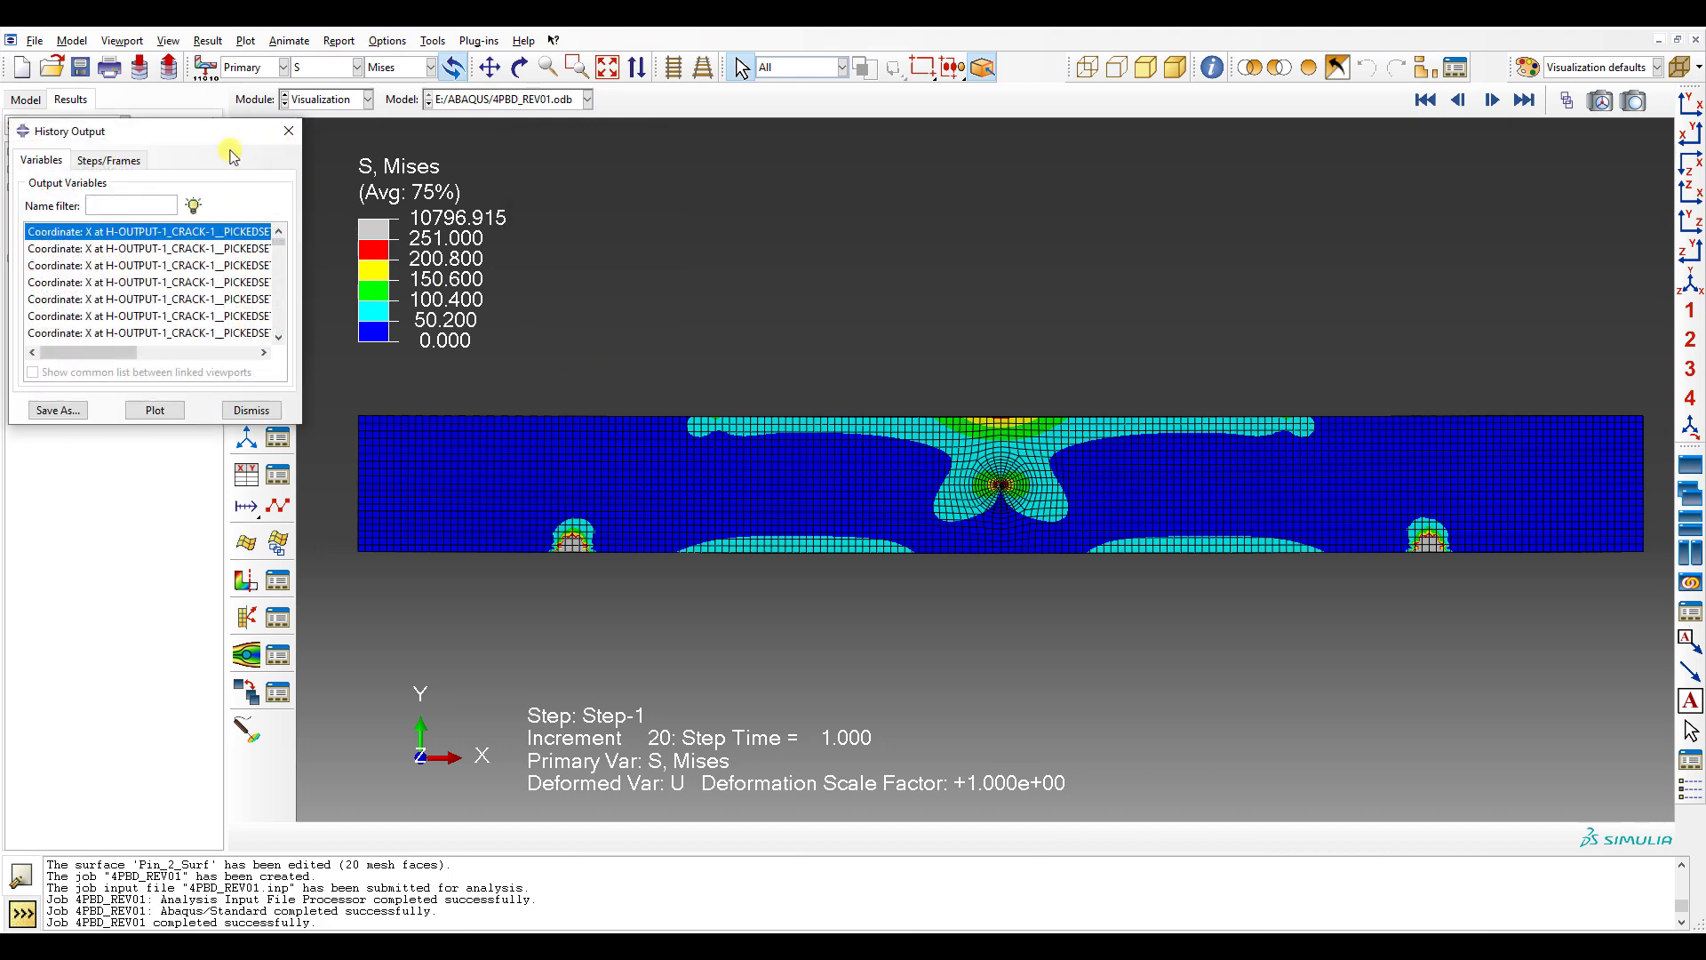
{"action": "left_click_drag", "start_coordinate": [213, 138], "coordinate": [1025, 336]}
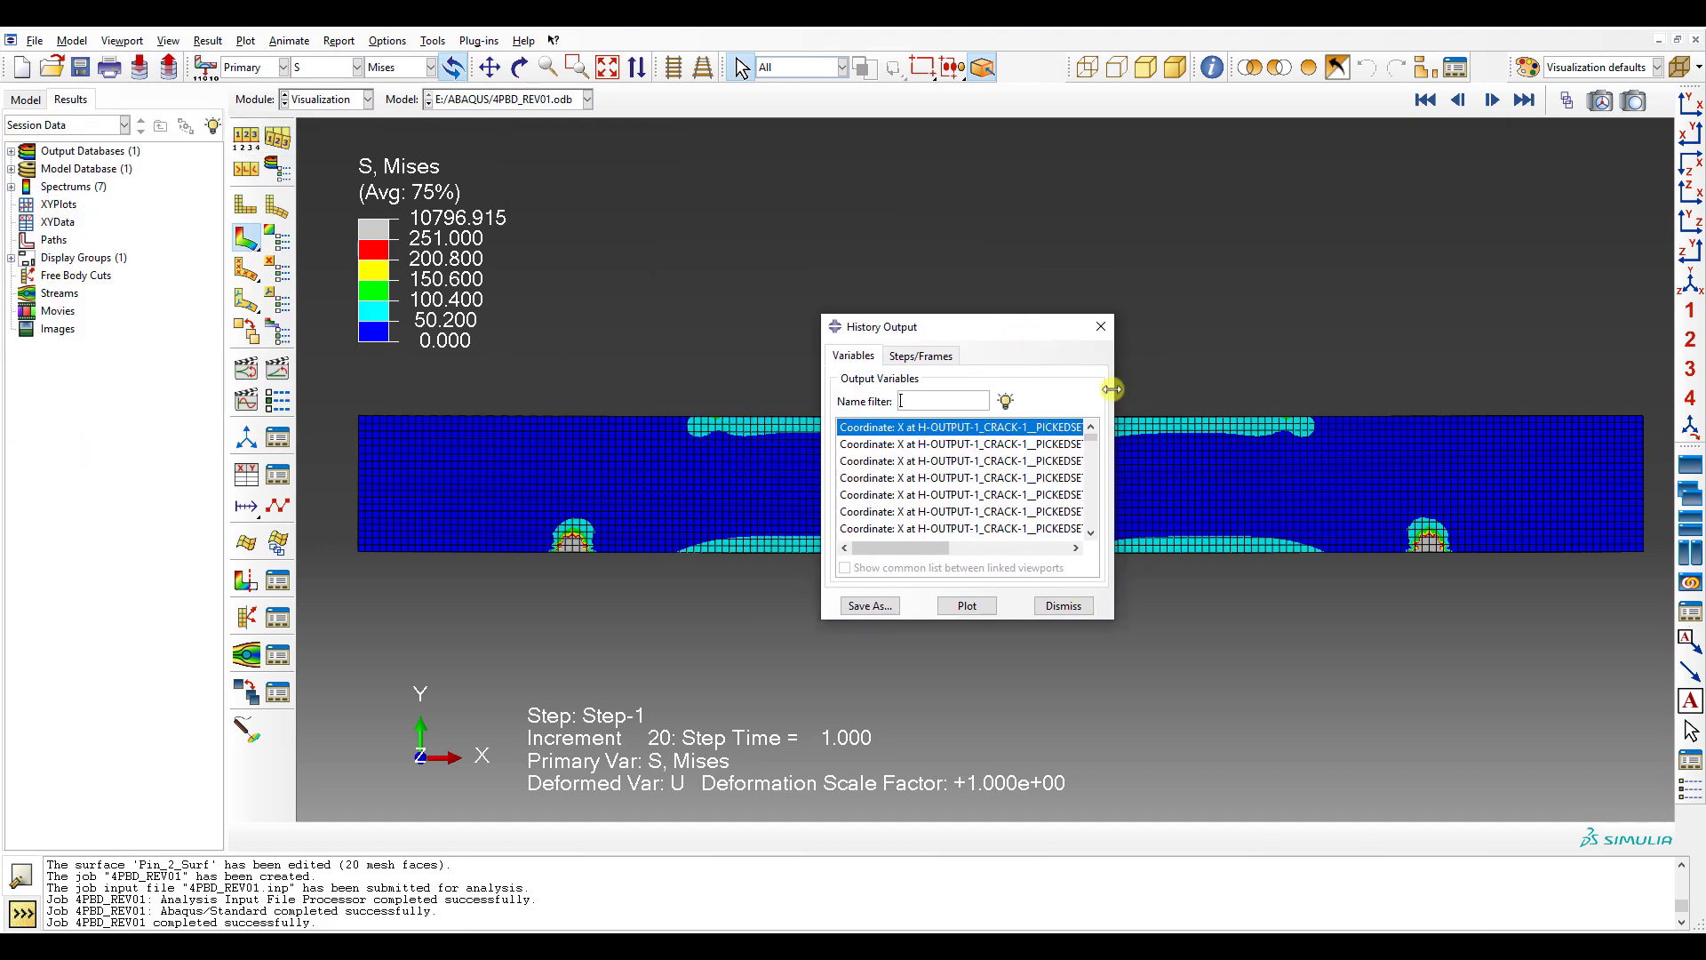
{"action": "left_click_drag", "start_coordinate": [1112, 389], "coordinate": [1280, 396]}
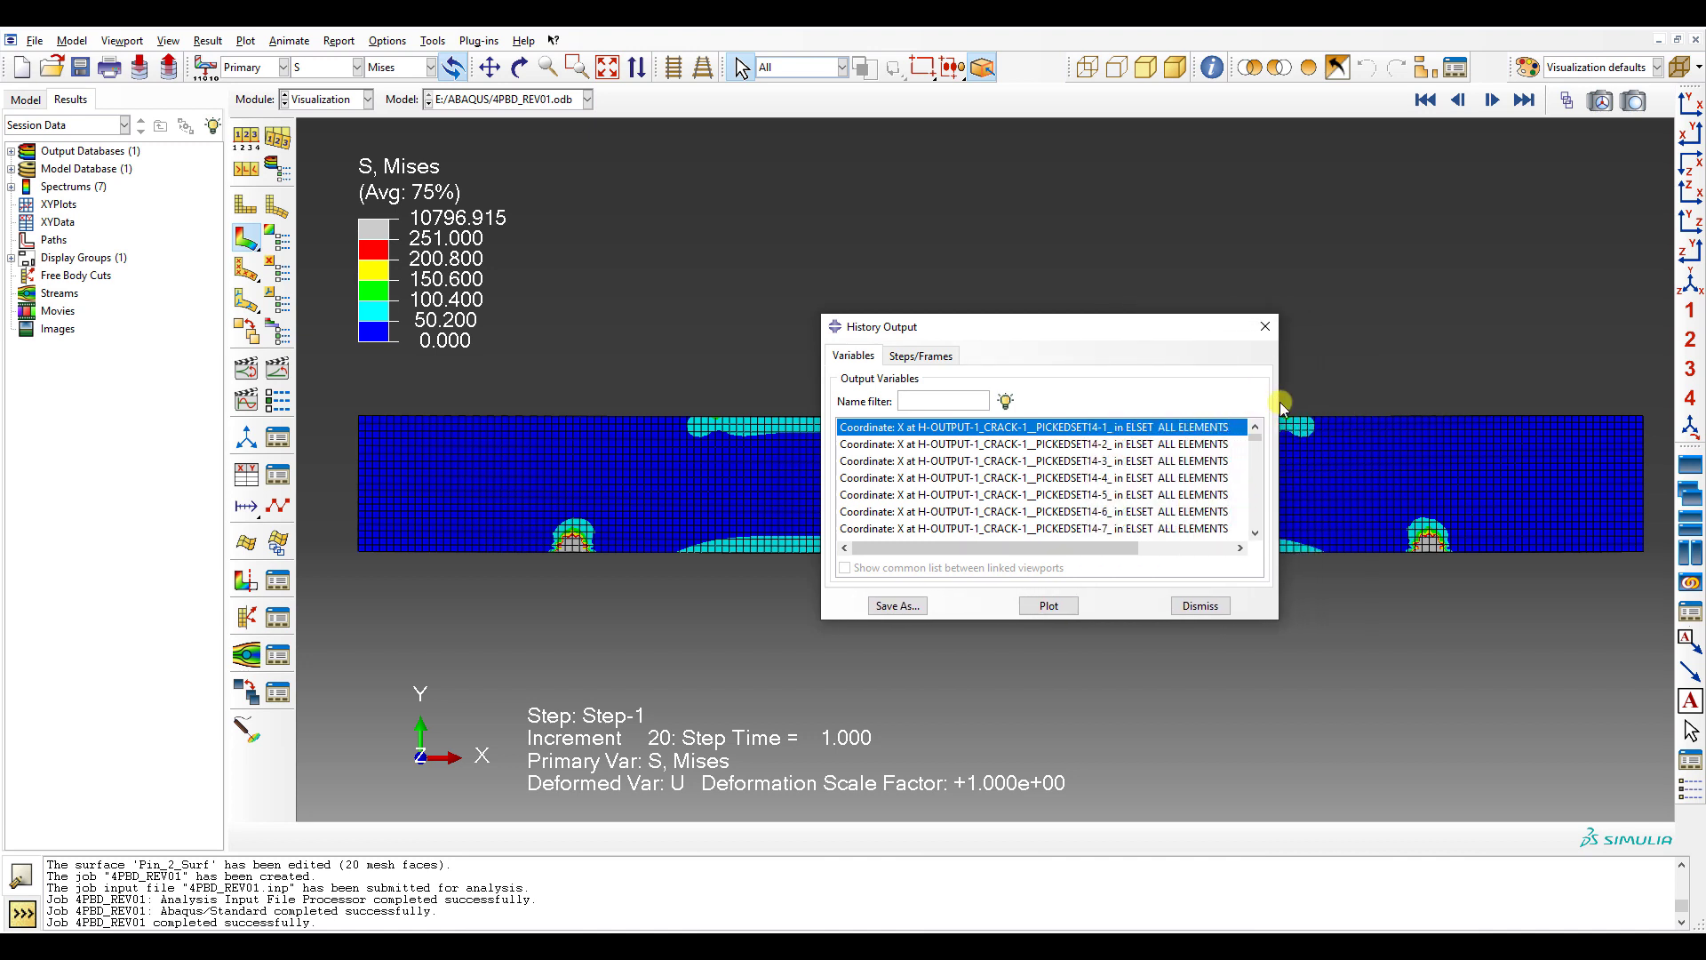
- Filter the history output variables by *K1* and enlarge the list to show the full stress intensity factor names
{"action": "left_click", "coordinate": [913, 399]}
{"action": "type", "text": "1*"}
{"action": "left_click_drag", "start_coordinate": [1111, 620], "coordinate": [1115, 790]}
{"action": "left_click_drag", "start_coordinate": [1067, 328], "coordinate": [943, 229]}
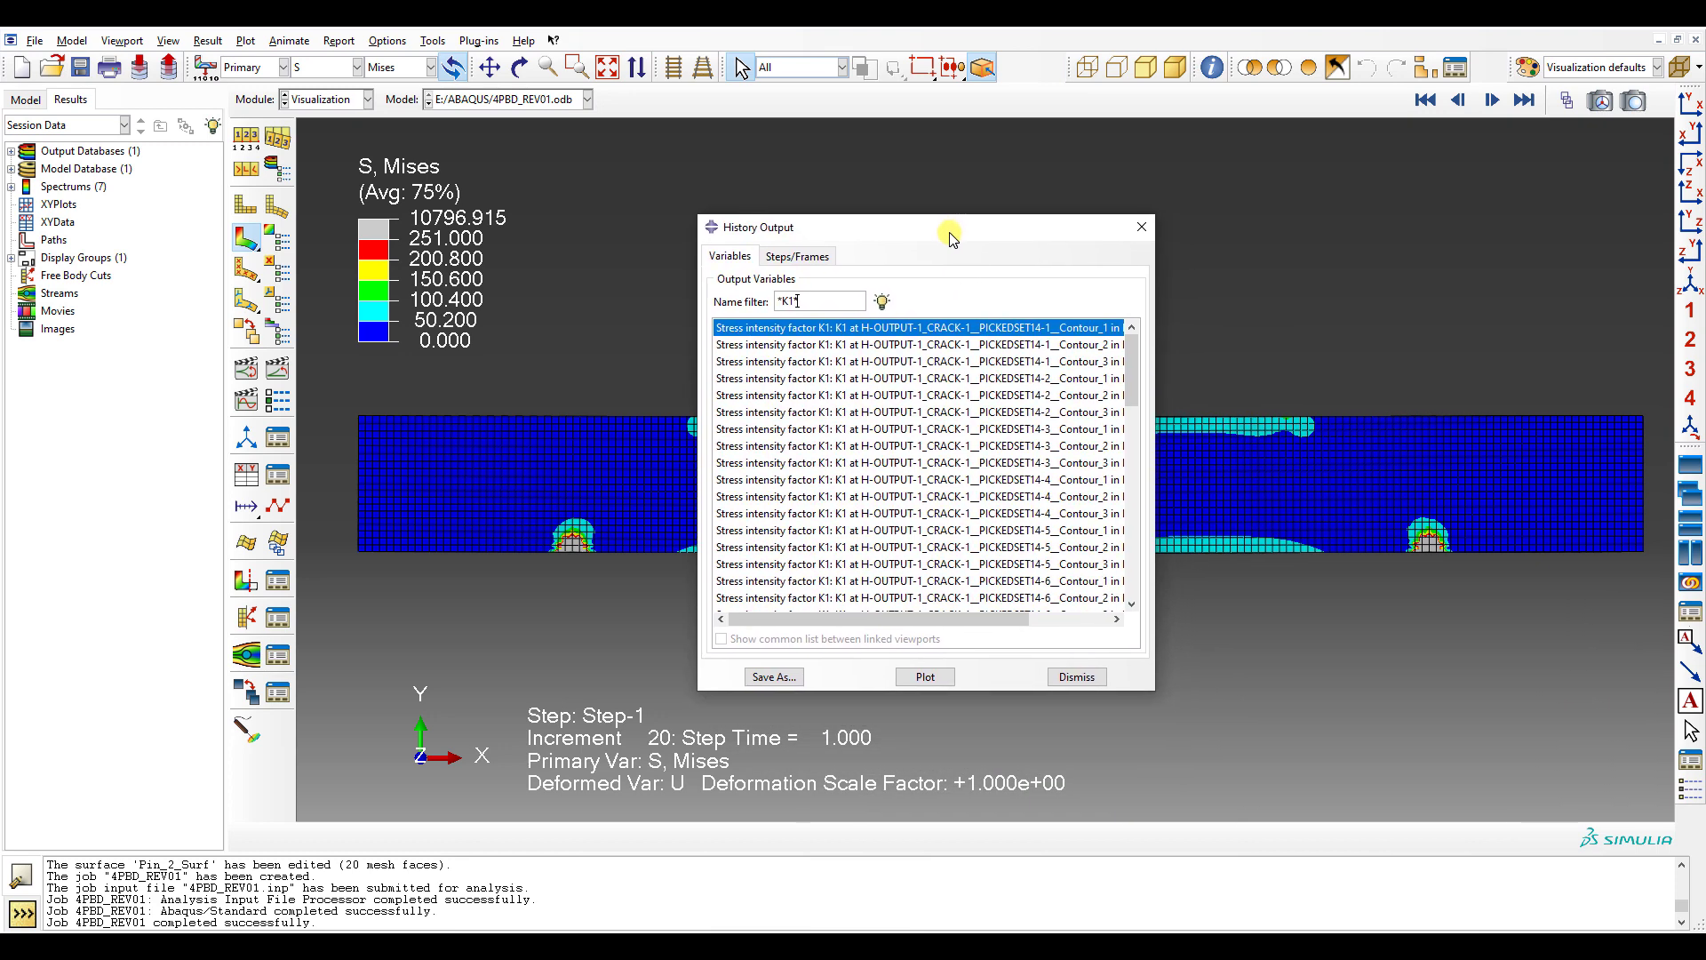
{"action": "left_click_drag", "start_coordinate": [1182, 448], "coordinate": [1286, 465]}
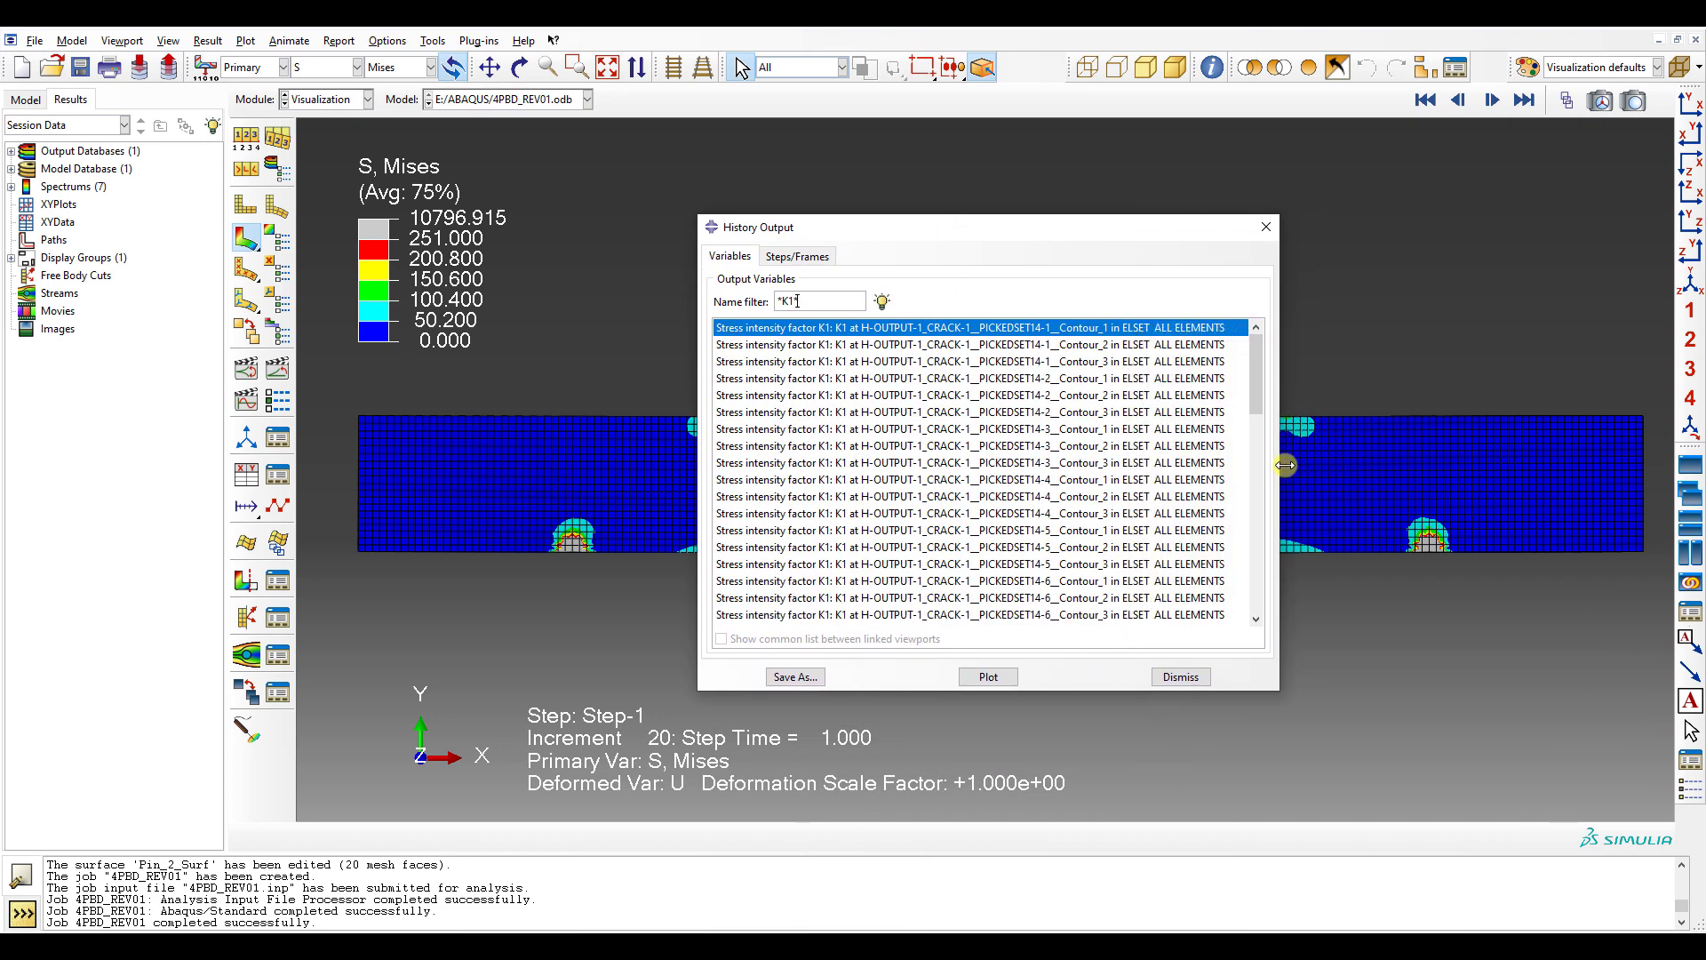
- Narrow the variable name filter to *K1*Contour_3*
{"action": "mouse_move", "coordinate": [1259, 382]}
{"action": "left_mouse_down"}
{"action": "mouse_move", "coordinate": [1271, 609]}
{"action": "mouse_move", "coordinate": [1283, 368]}
{"action": "left_mouse_up"}
{"action": "type", "text": "*"}
{"action": "key", "text": "Return"}
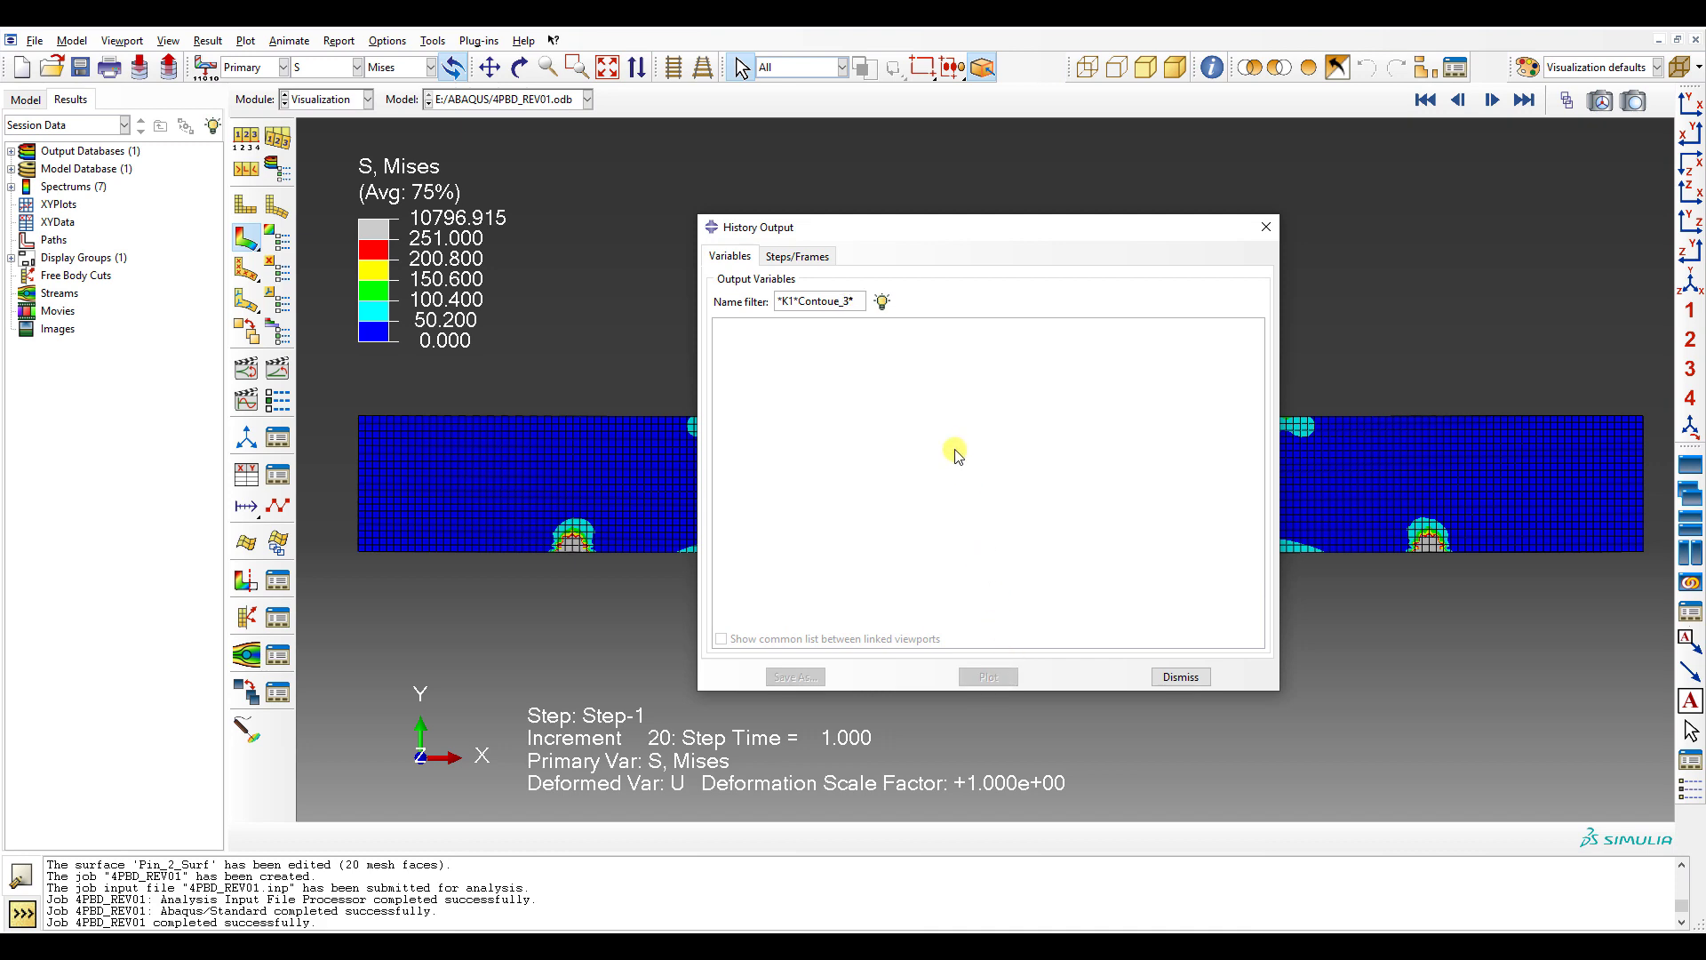
{"action": "key", "text": "Return"}
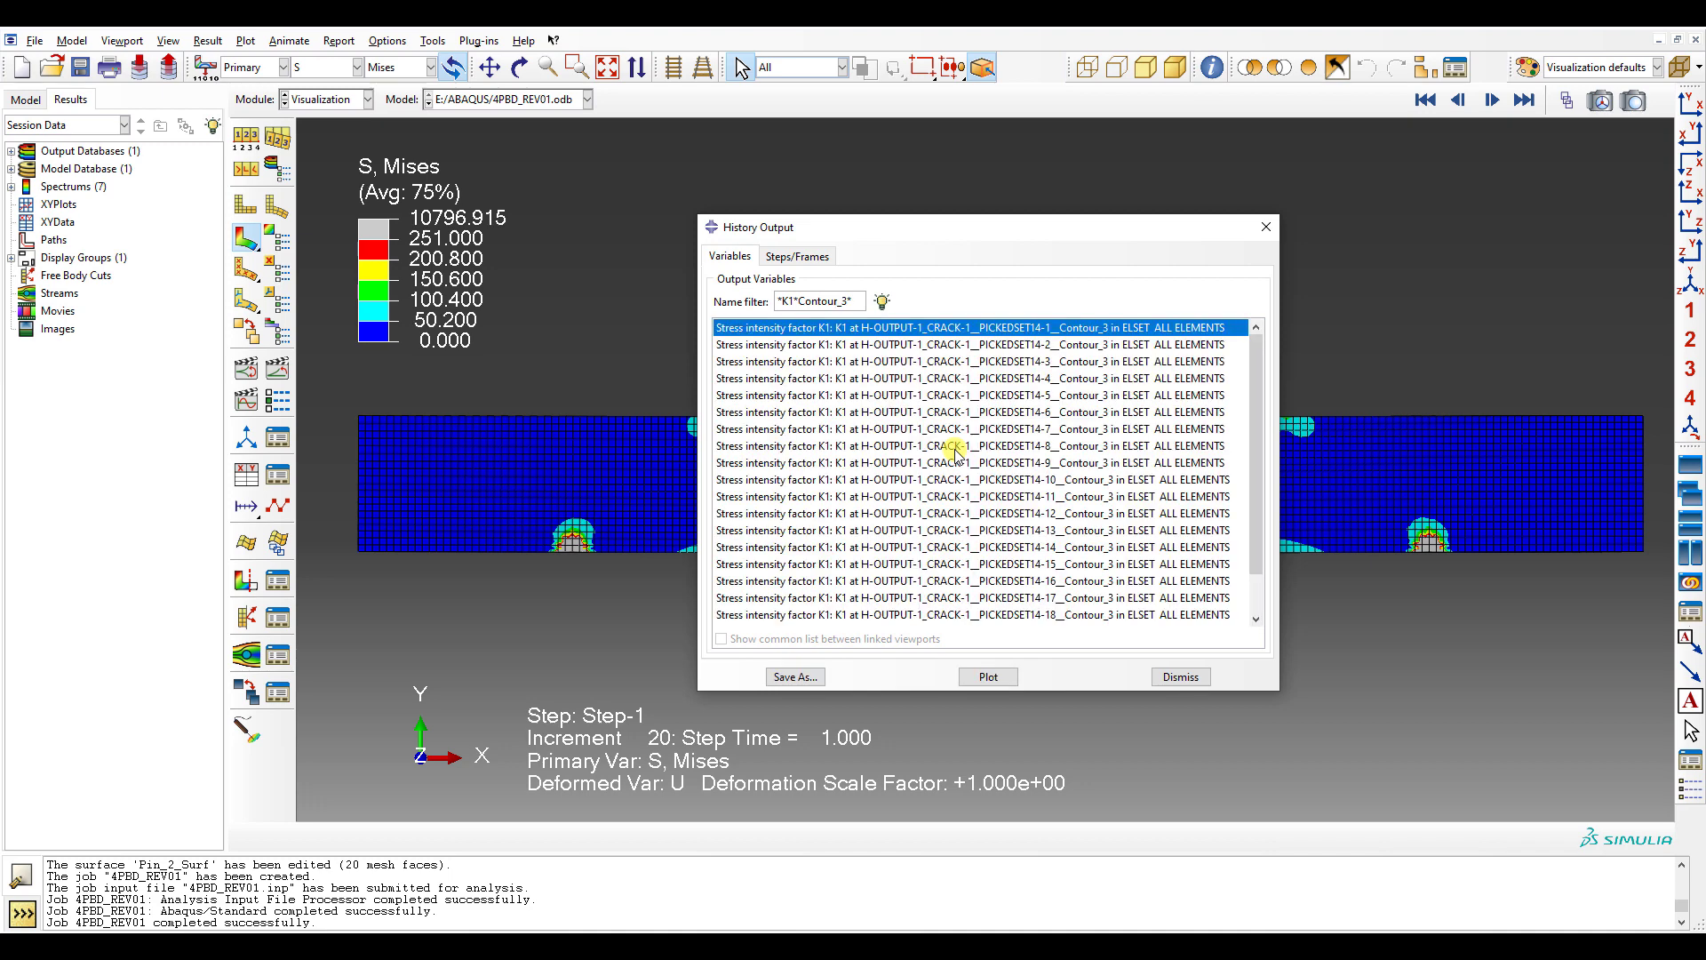
- Select all listed third-contour K1 variables and save them as one XY data set with the append operation
{"action": "scroll", "coordinate": [955, 452], "scroll_direction": "down", "scroll_amount": 3}
{"action": "key", "text": "ctrl+a"}
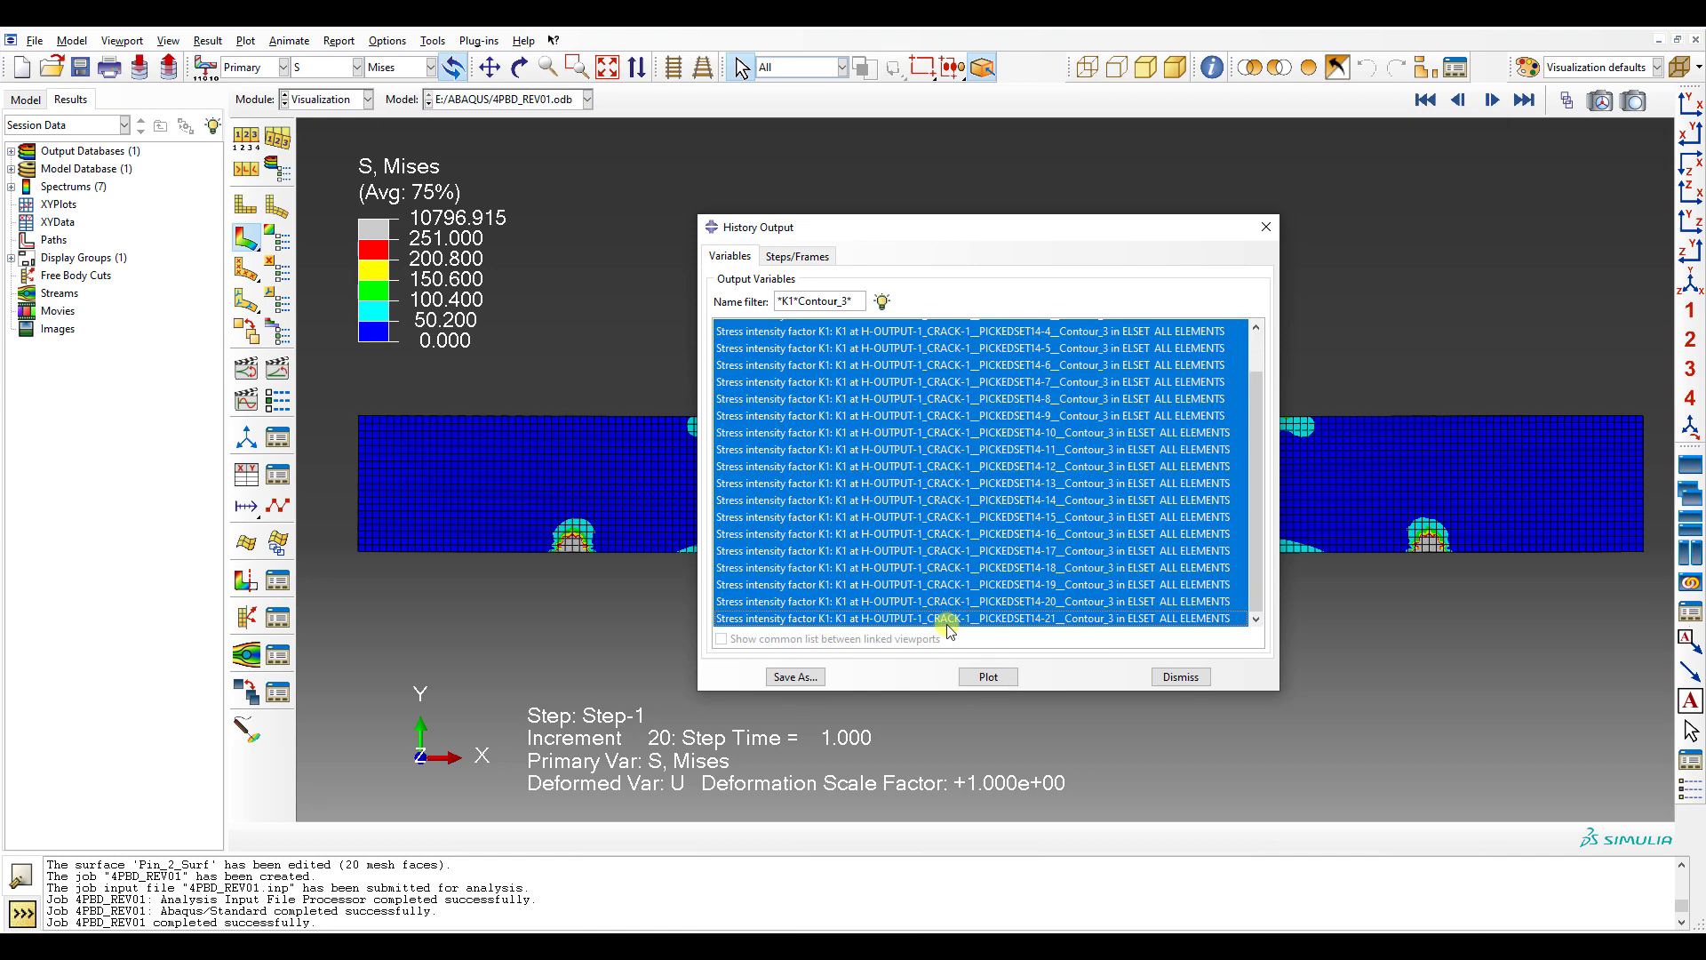
{"action": "left_click", "coordinate": [795, 676]}
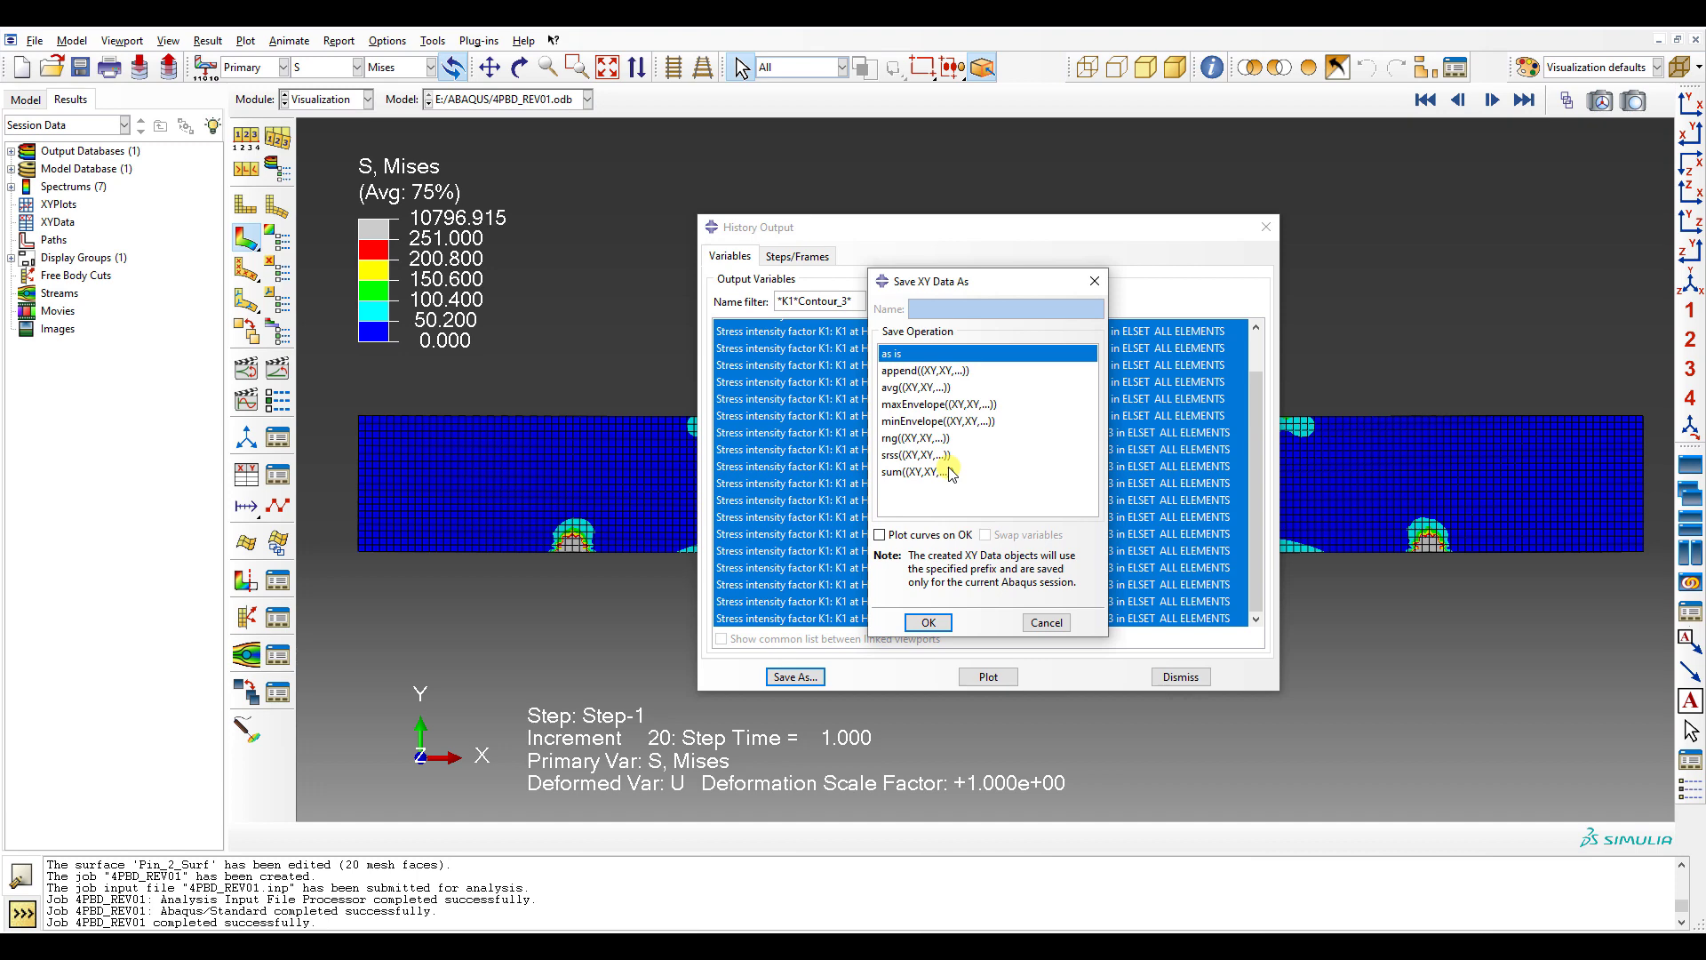
{"action": "left_click", "coordinate": [948, 403]}
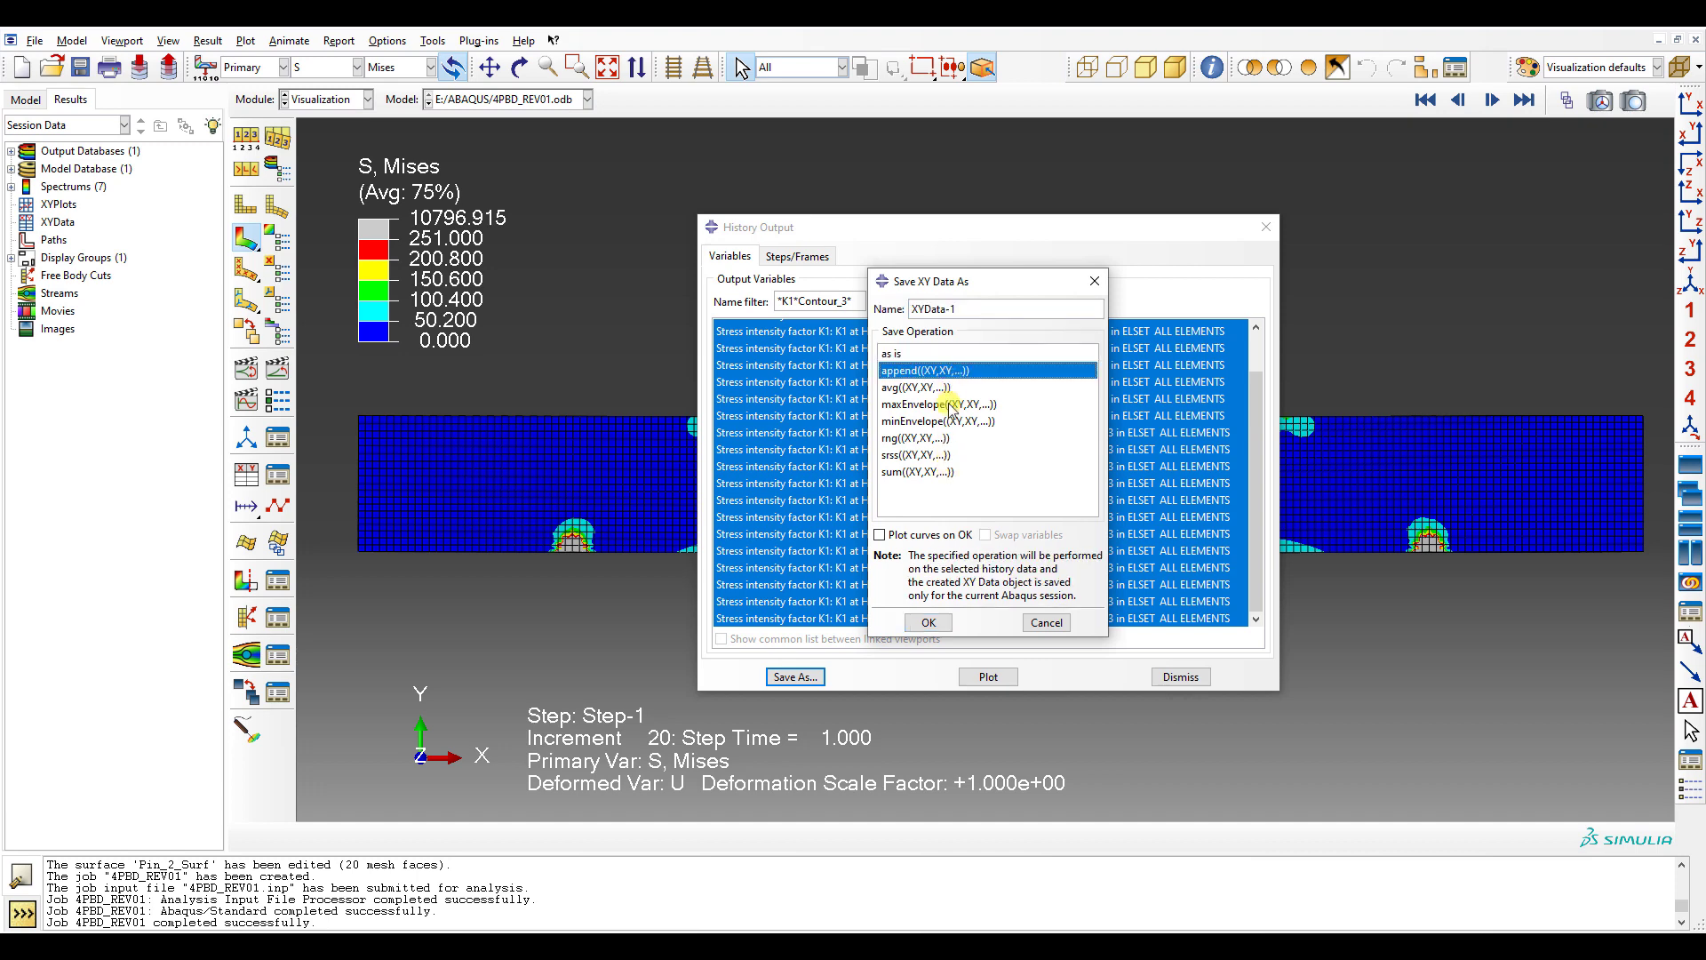
{"action": "left_click", "coordinate": [928, 622]}
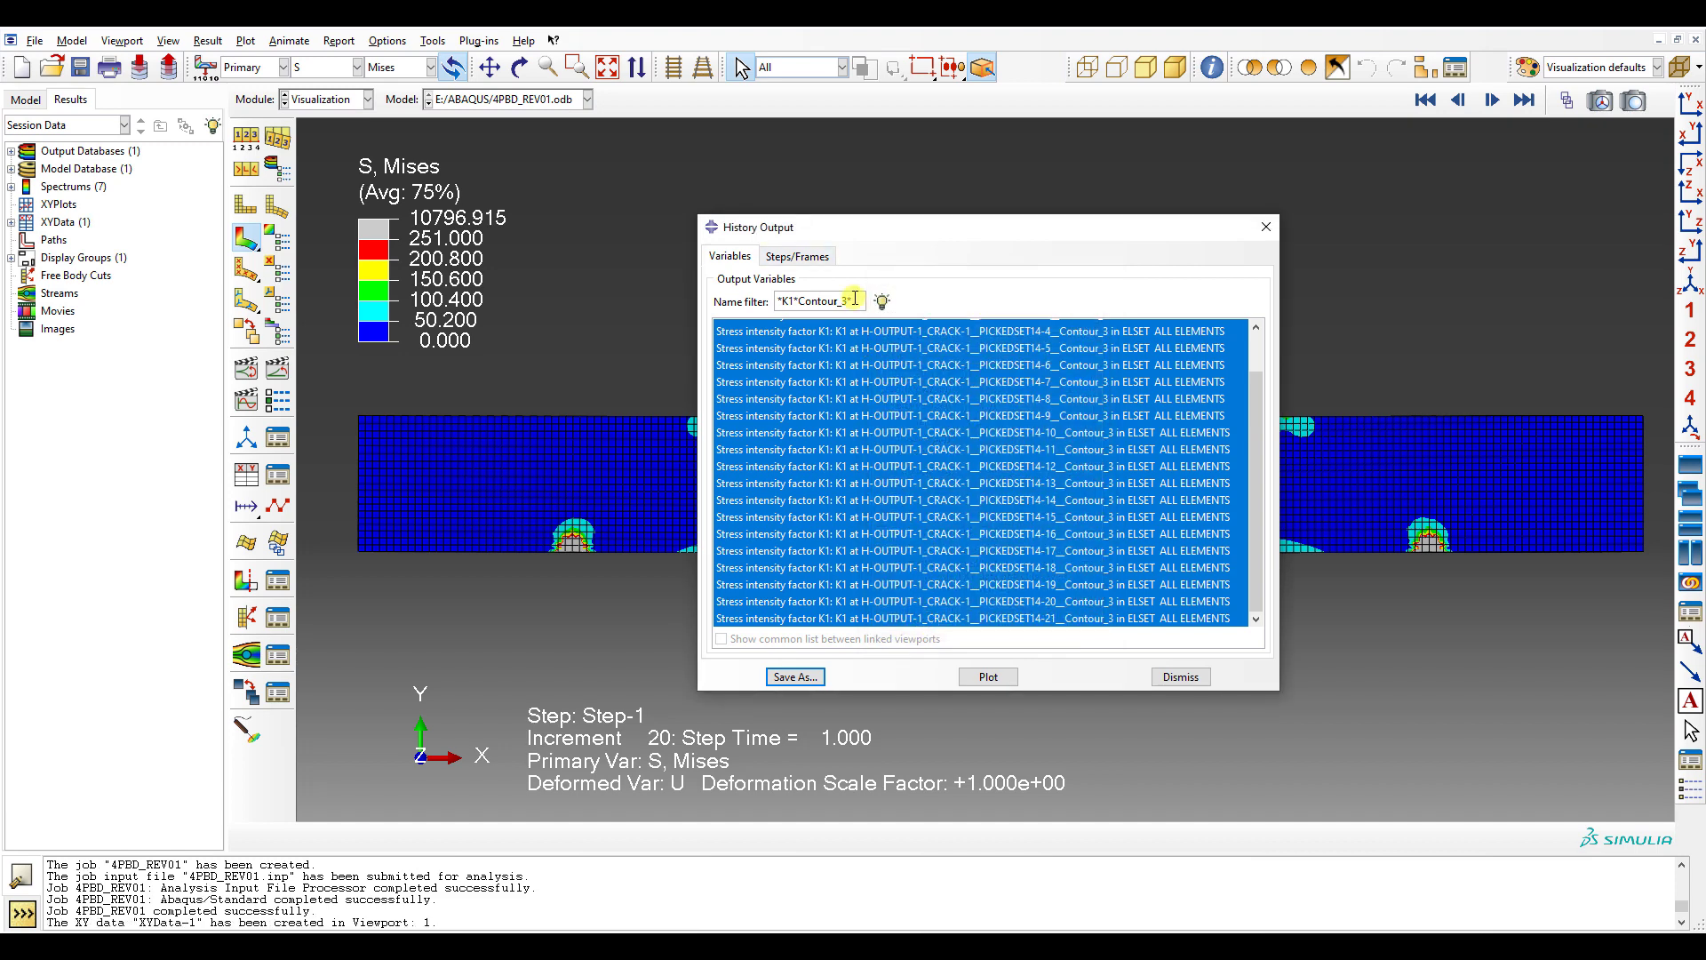
- Filter the history outputs by *Z* and save all crack-front Z coordinates as one XY data set with the append operation
{"action": "left_click_drag", "start_coordinate": [854, 302], "coordinate": [667, 295]}
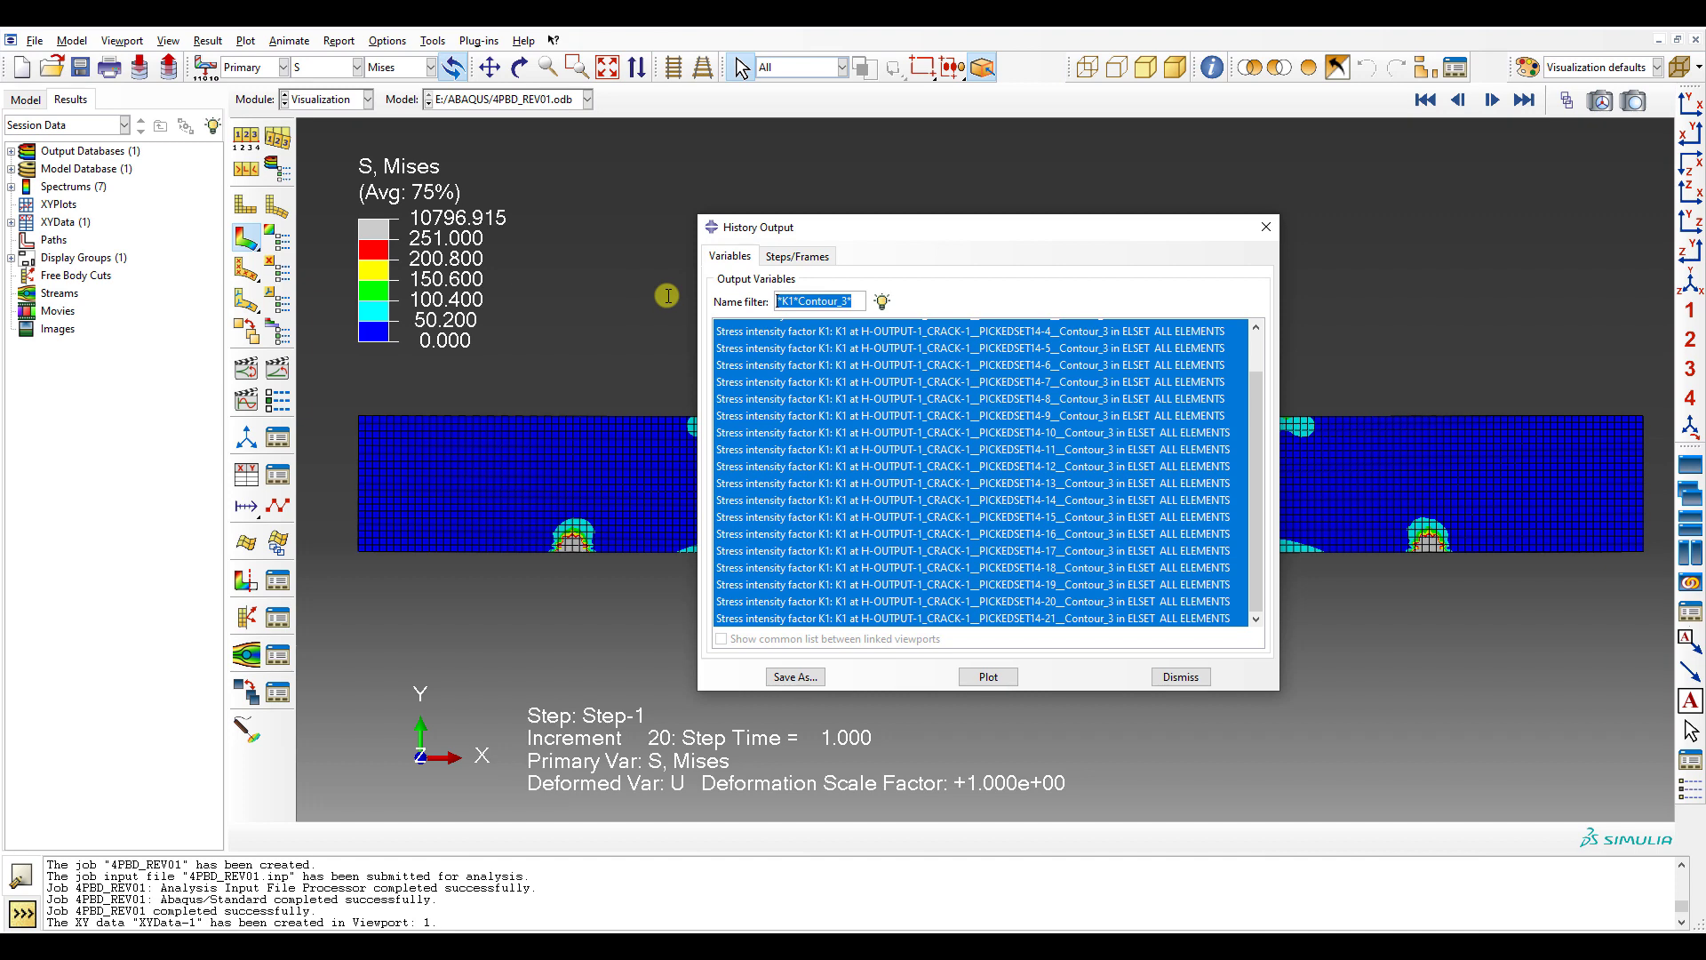
{"action": "type", "text": "Z*"}
{"action": "key", "text": "Return"}
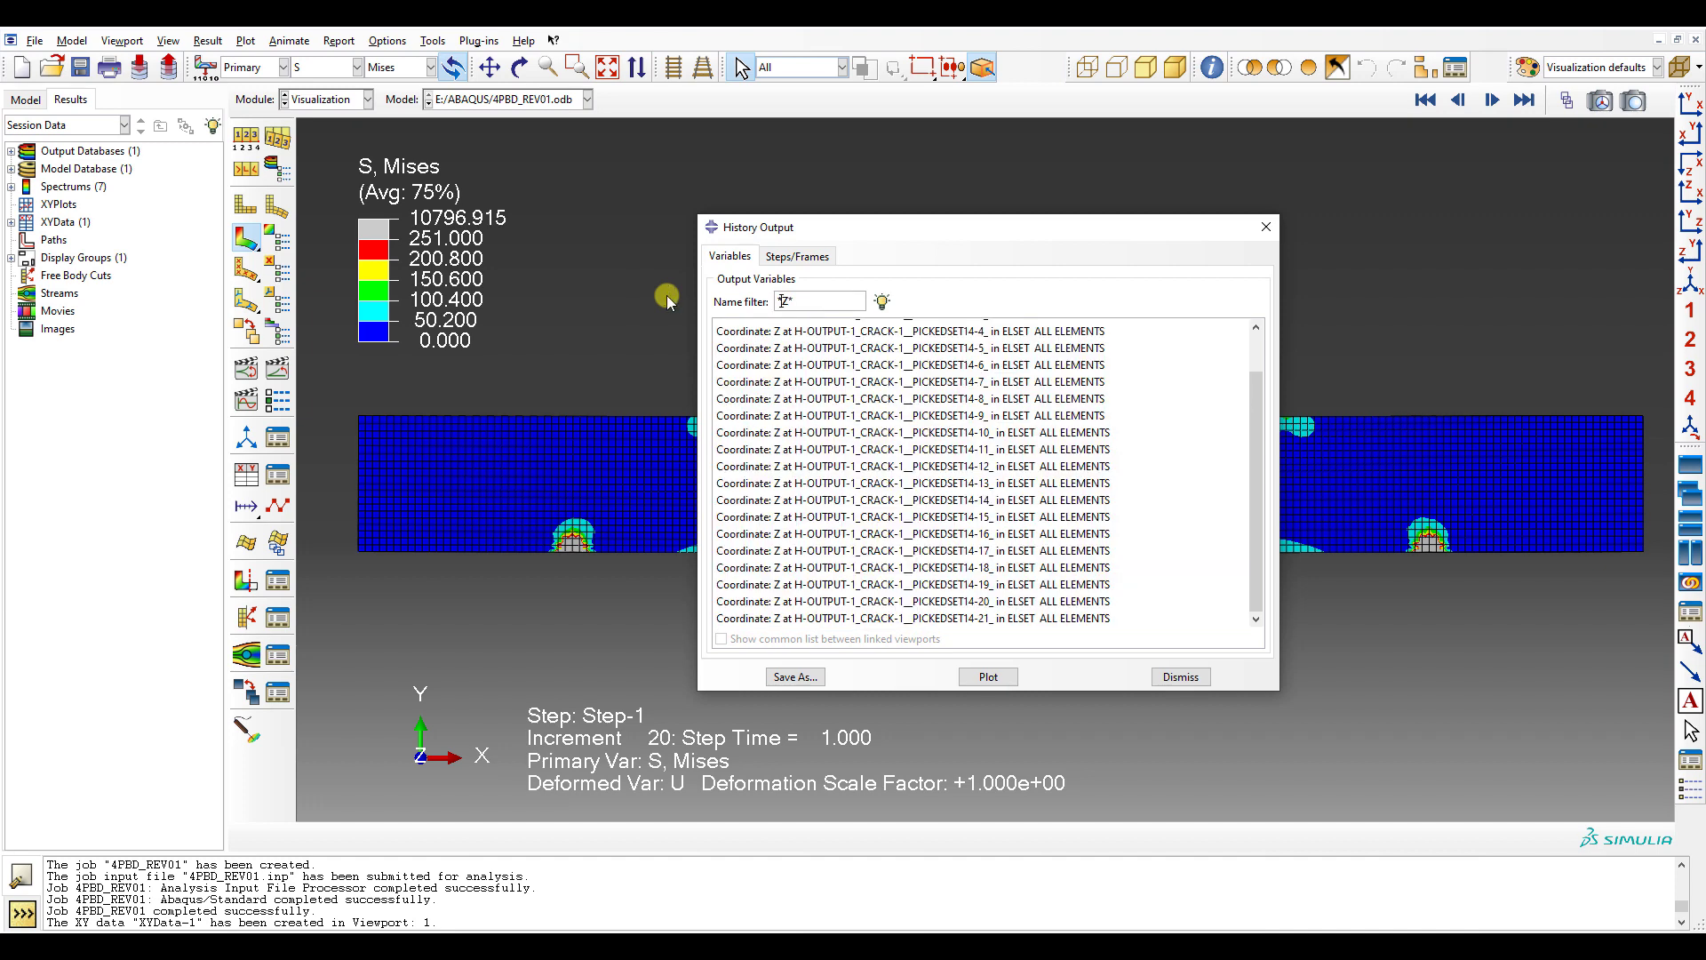
{"action": "scroll", "coordinate": [666, 296], "scroll_direction": "up", "scroll_amount": 3}
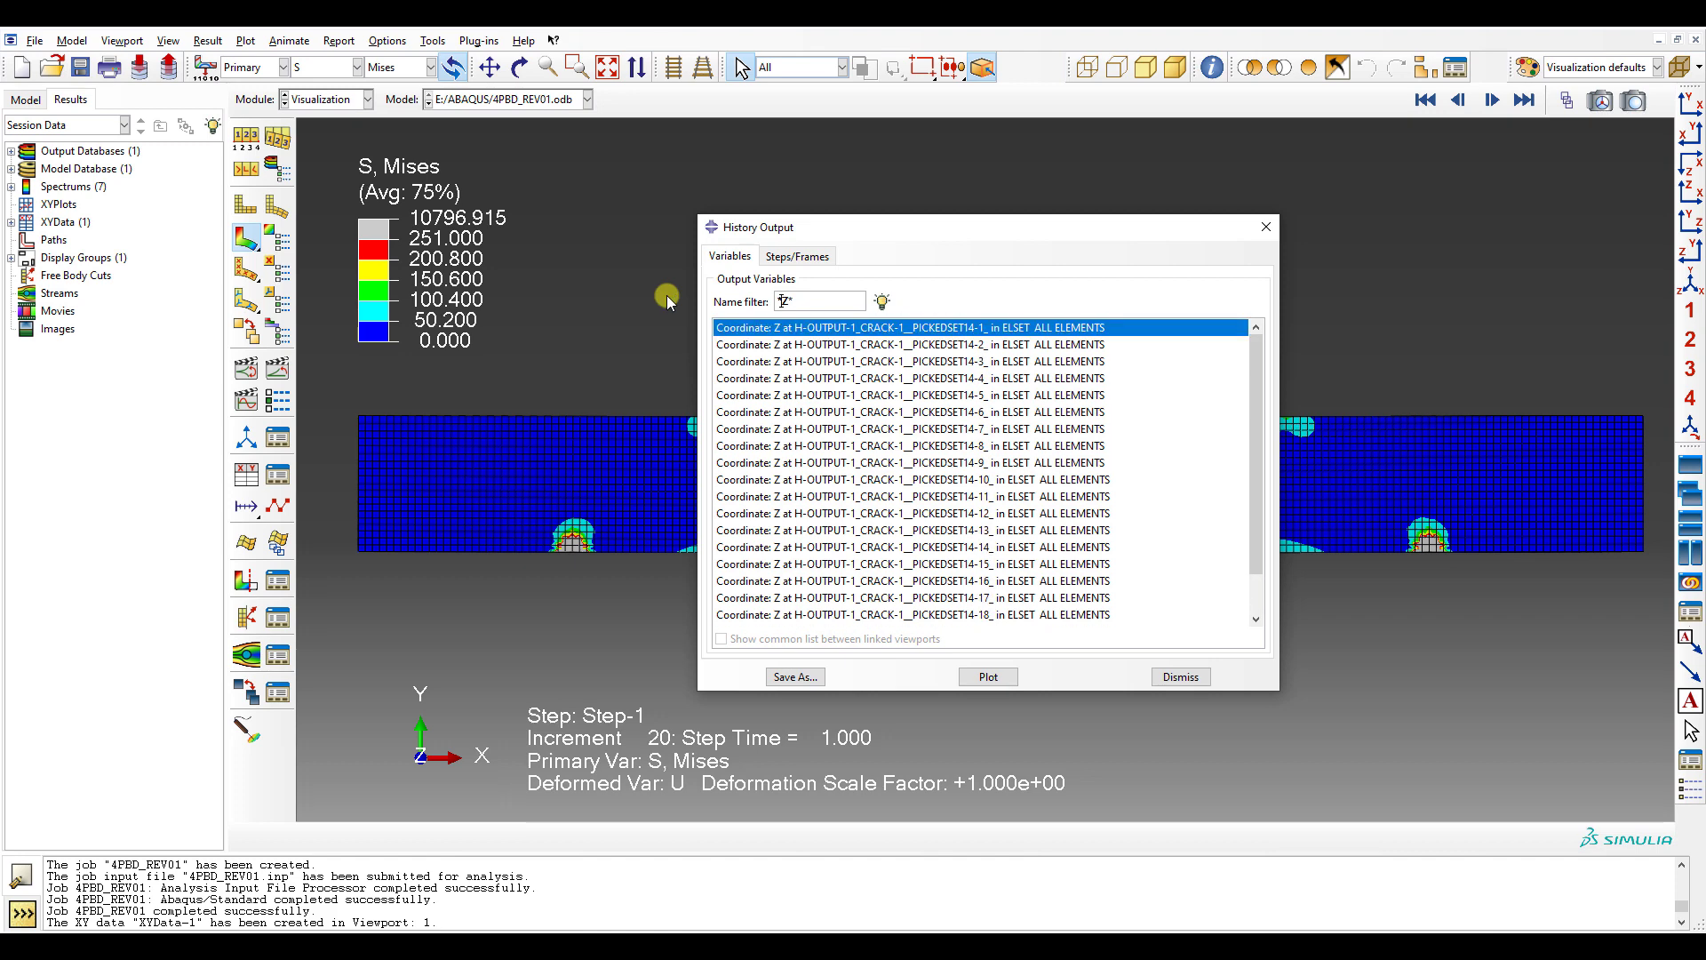
{"action": "scroll", "coordinate": [797, 445], "scroll_direction": "down", "scroll_amount": 3}
{"action": "left_click", "coordinate": [953, 618], "text": "shift"}
{"action": "left_click", "coordinate": [795, 676]}
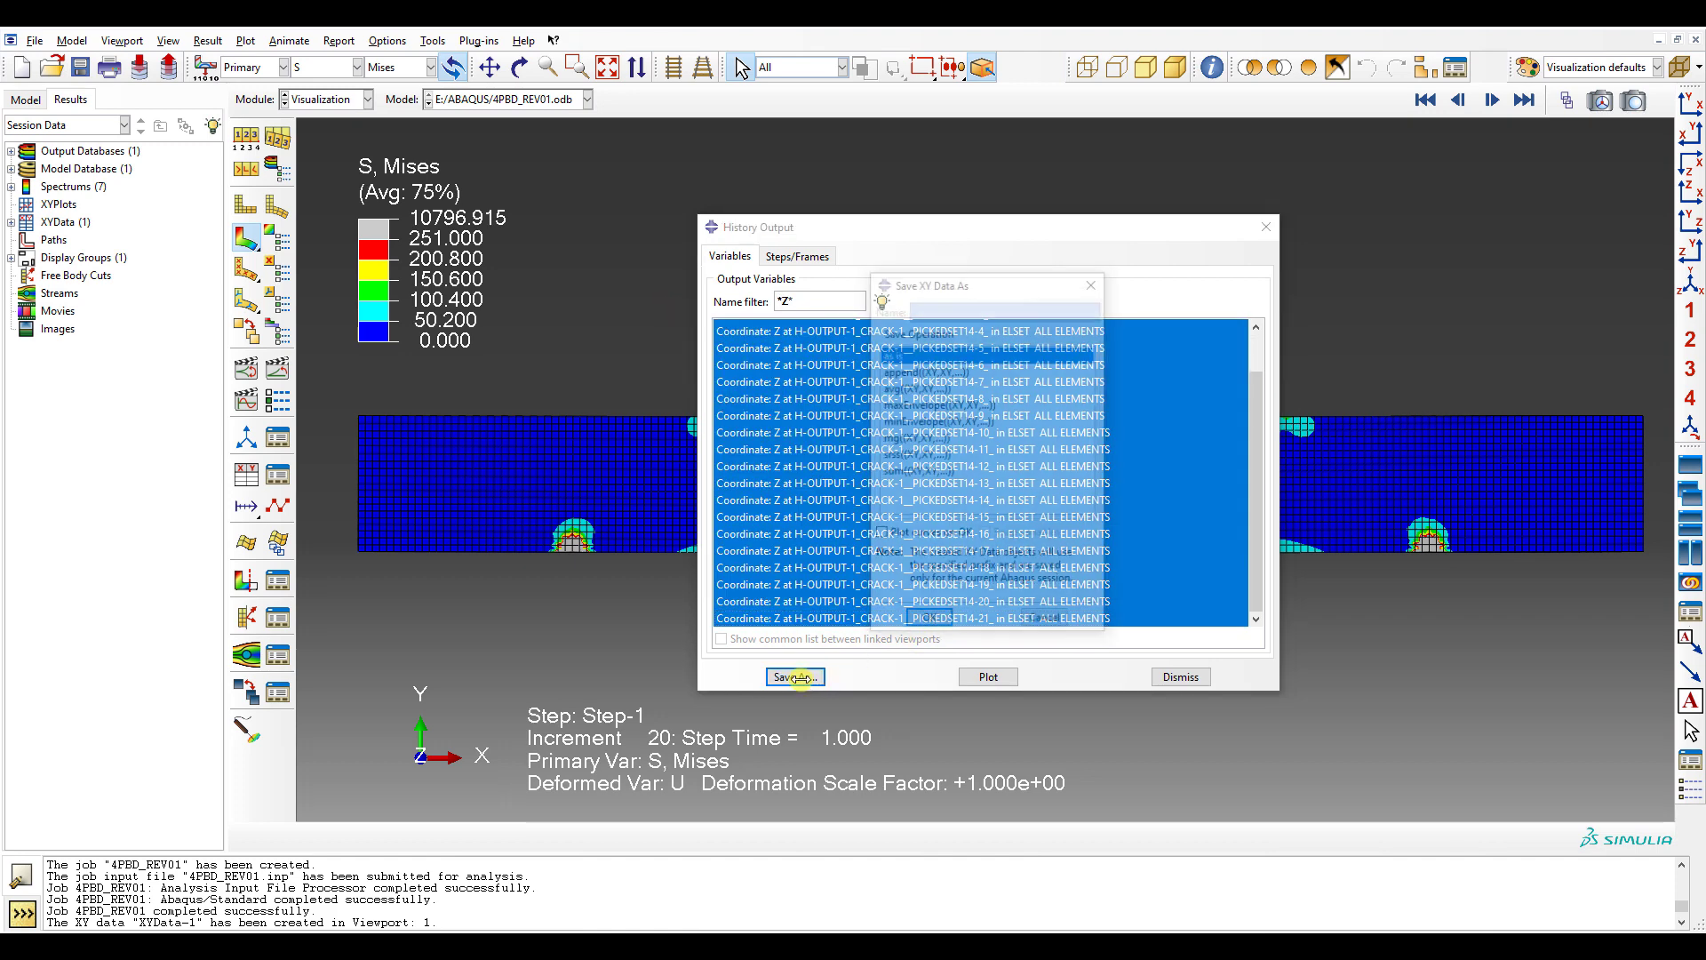
{"action": "left_click", "coordinate": [924, 371]}
{"action": "left_click", "coordinate": [929, 622]}
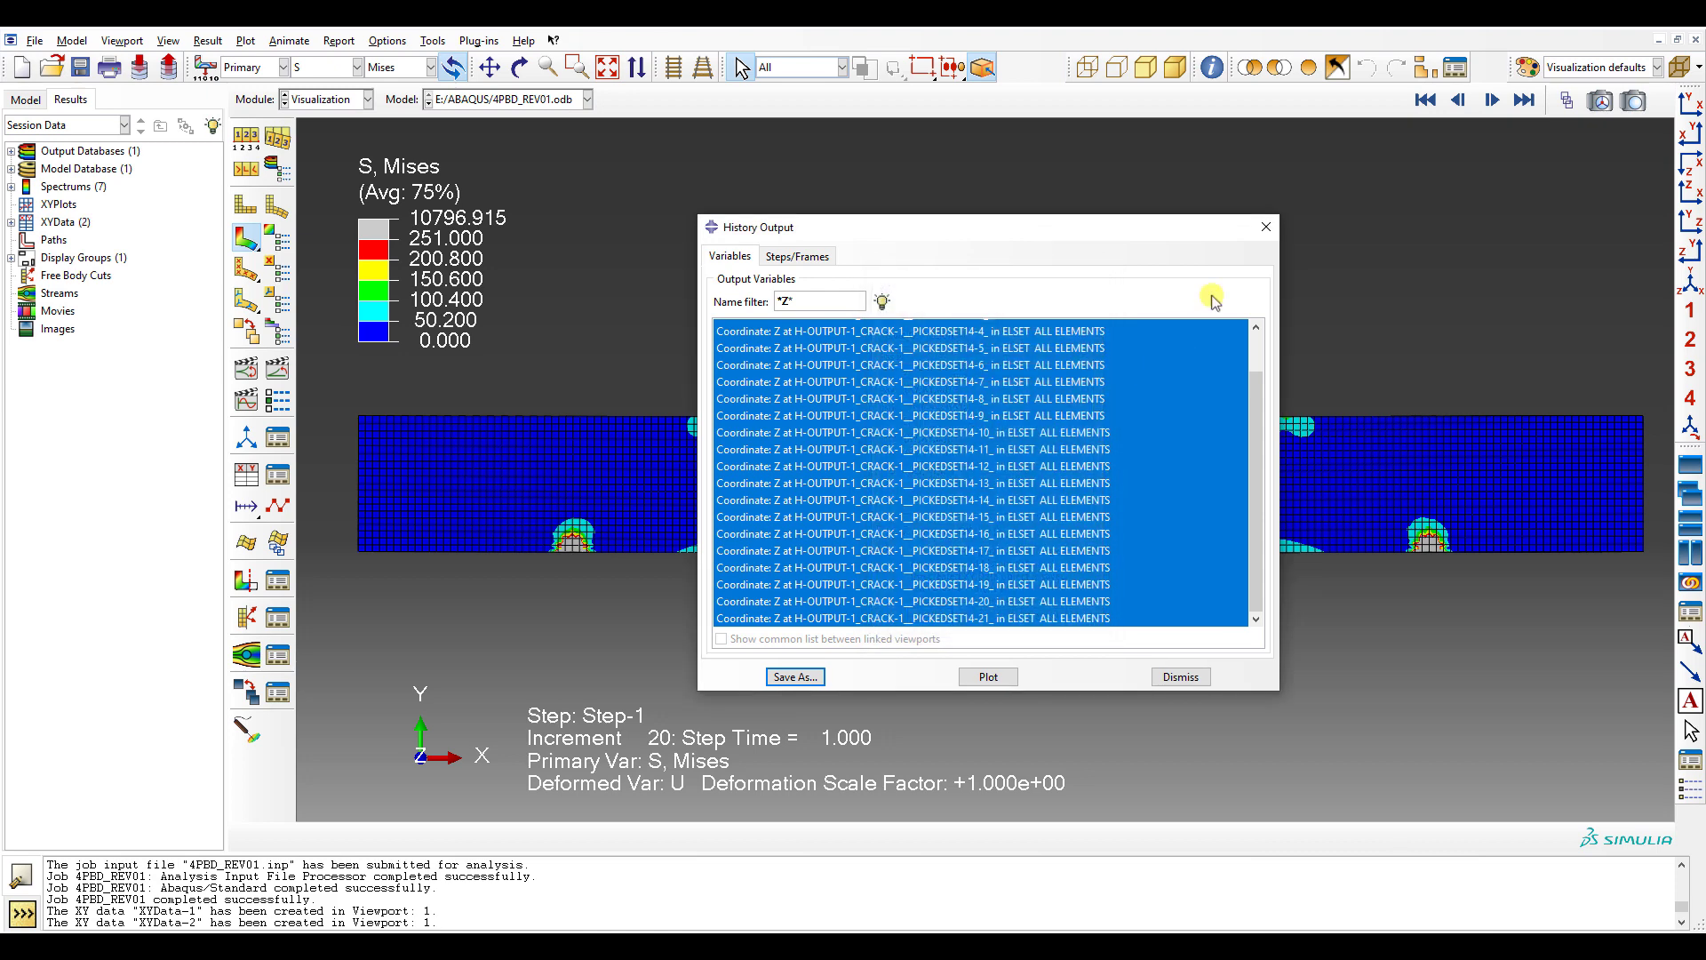
- Close the history output list and start creating XY data with Operate on XY data as the source
{"action": "left_click", "coordinate": [1266, 226]}
{"action": "left_click", "coordinate": [241, 477]}
{"action": "left_click", "coordinate": [589, 277]}
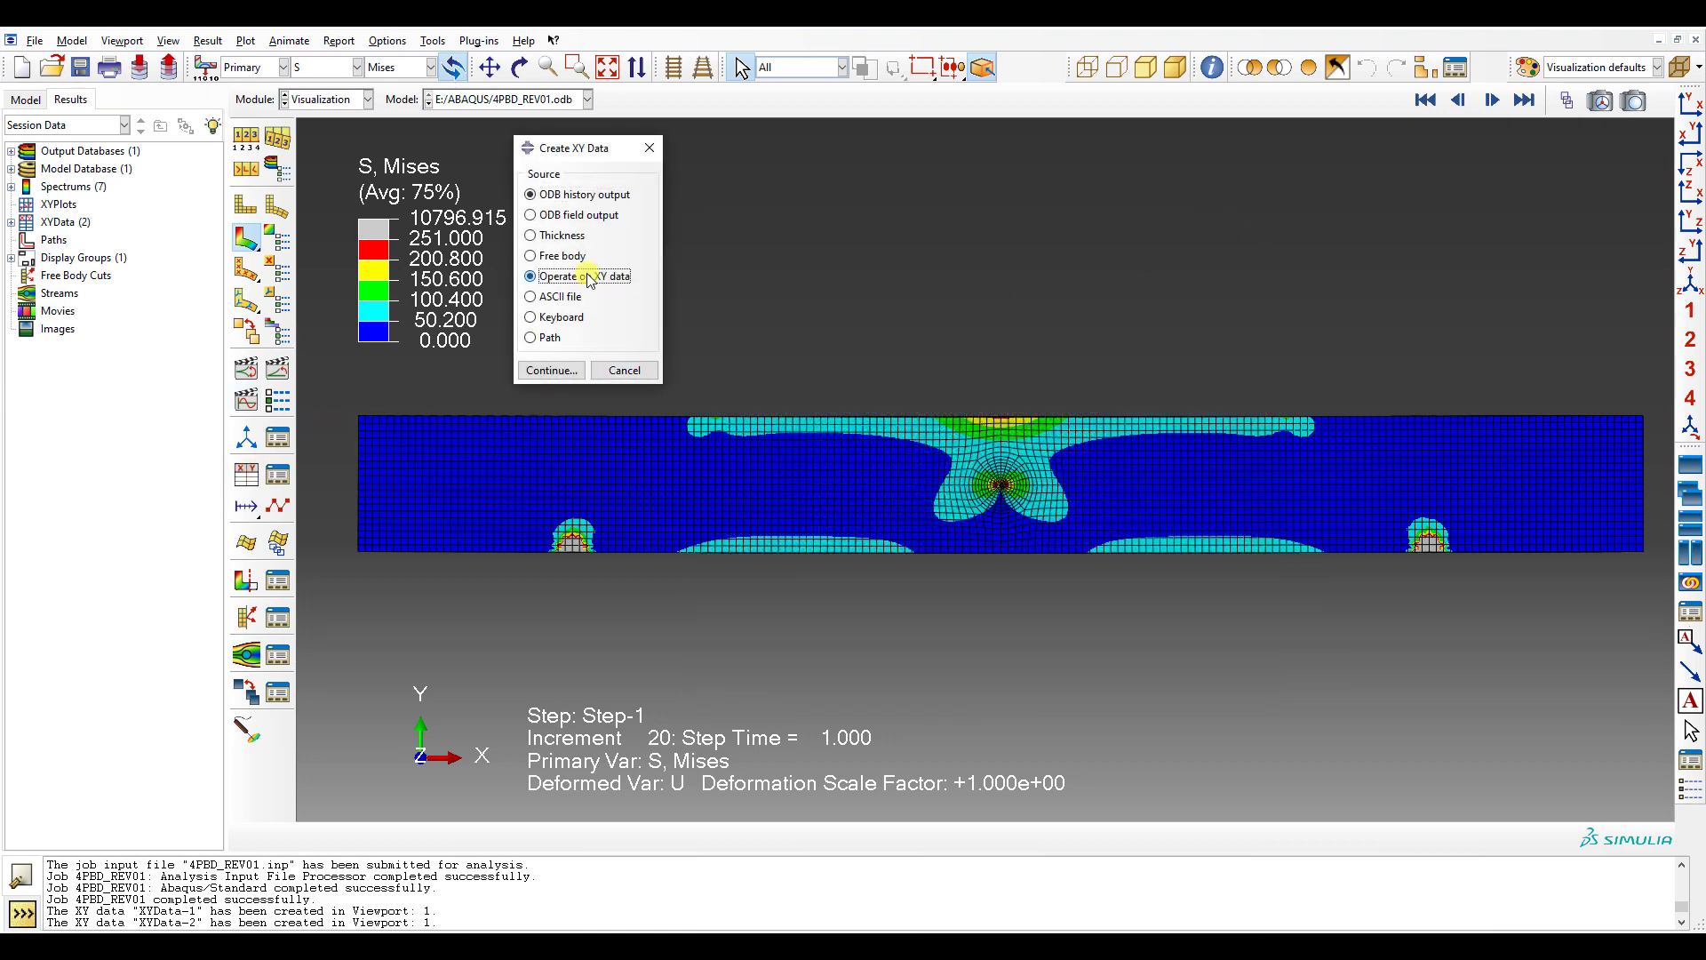
{"action": "left_click", "coordinate": [551, 369]}
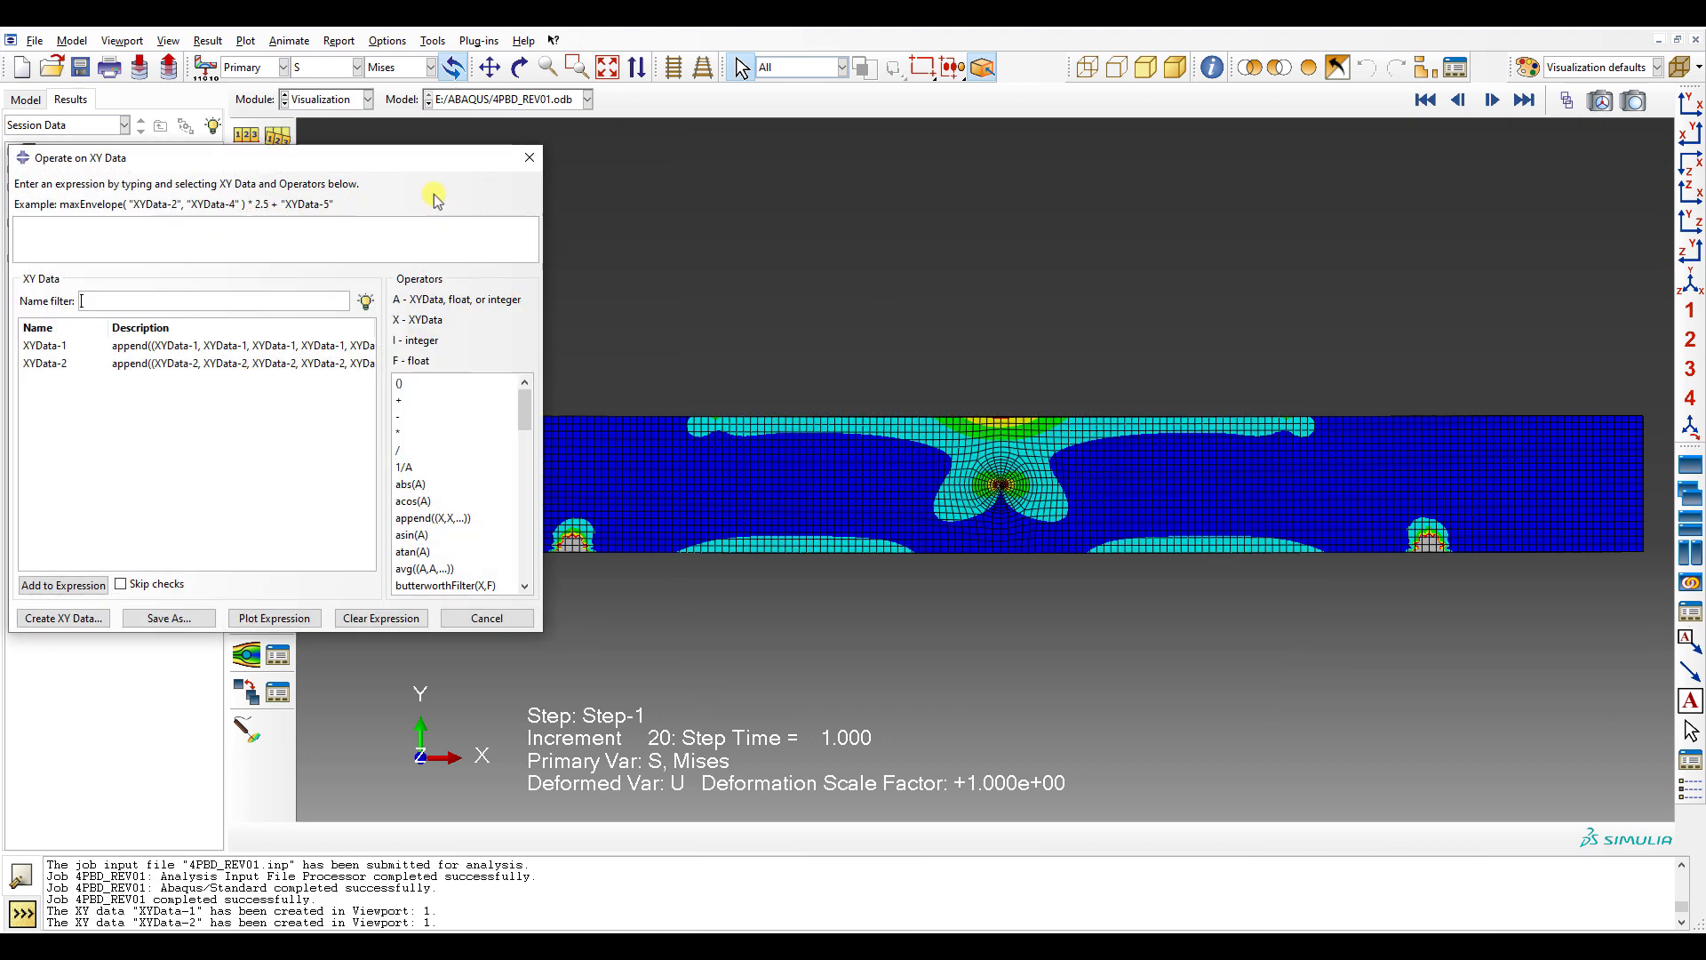
{"action": "left_click_drag", "start_coordinate": [405, 153], "coordinate": [960, 225]}
{"action": "left_click_drag", "start_coordinate": [1066, 230], "coordinate": [1114, 179]}
- Build the expression combine ( "XYData-2", "XYData-1" ) and save the result as a new XY data set
{"action": "left_click_drag", "start_coordinate": [1125, 425], "coordinate": [1128, 447]}
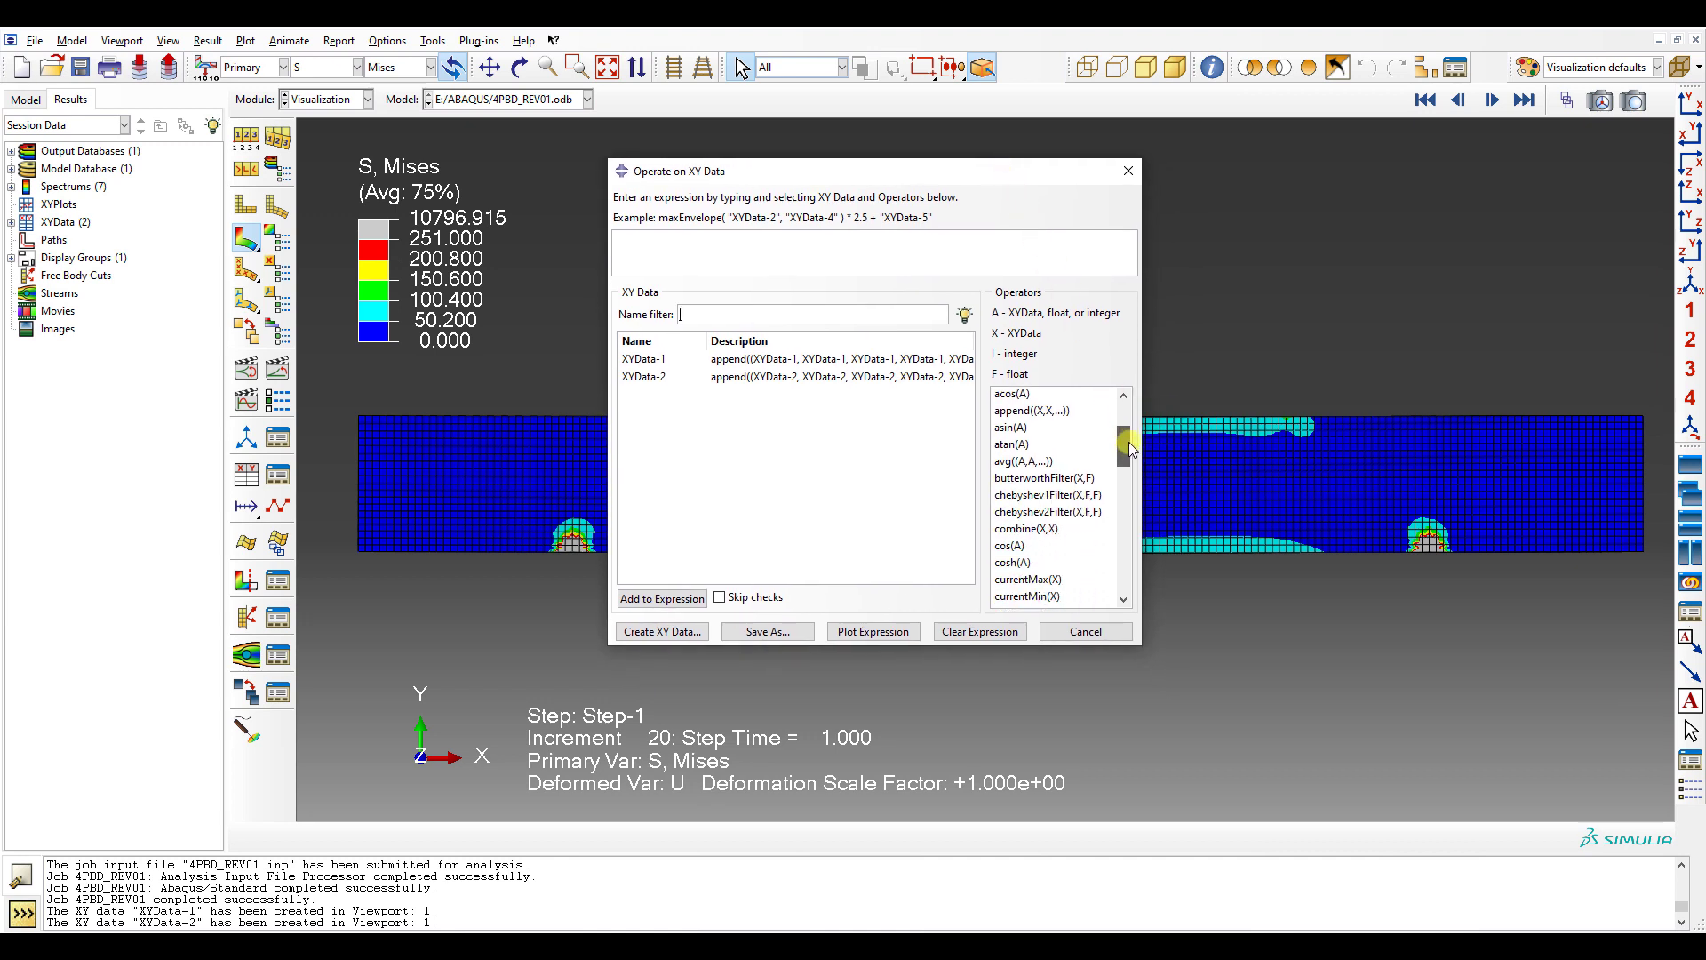
{"action": "double_click", "coordinate": [1027, 528]}
{"action": "double_click", "coordinate": [644, 377]}
{"action": "left_click", "coordinate": [649, 359]}
{"action": "double_click", "coordinate": [650, 360]}
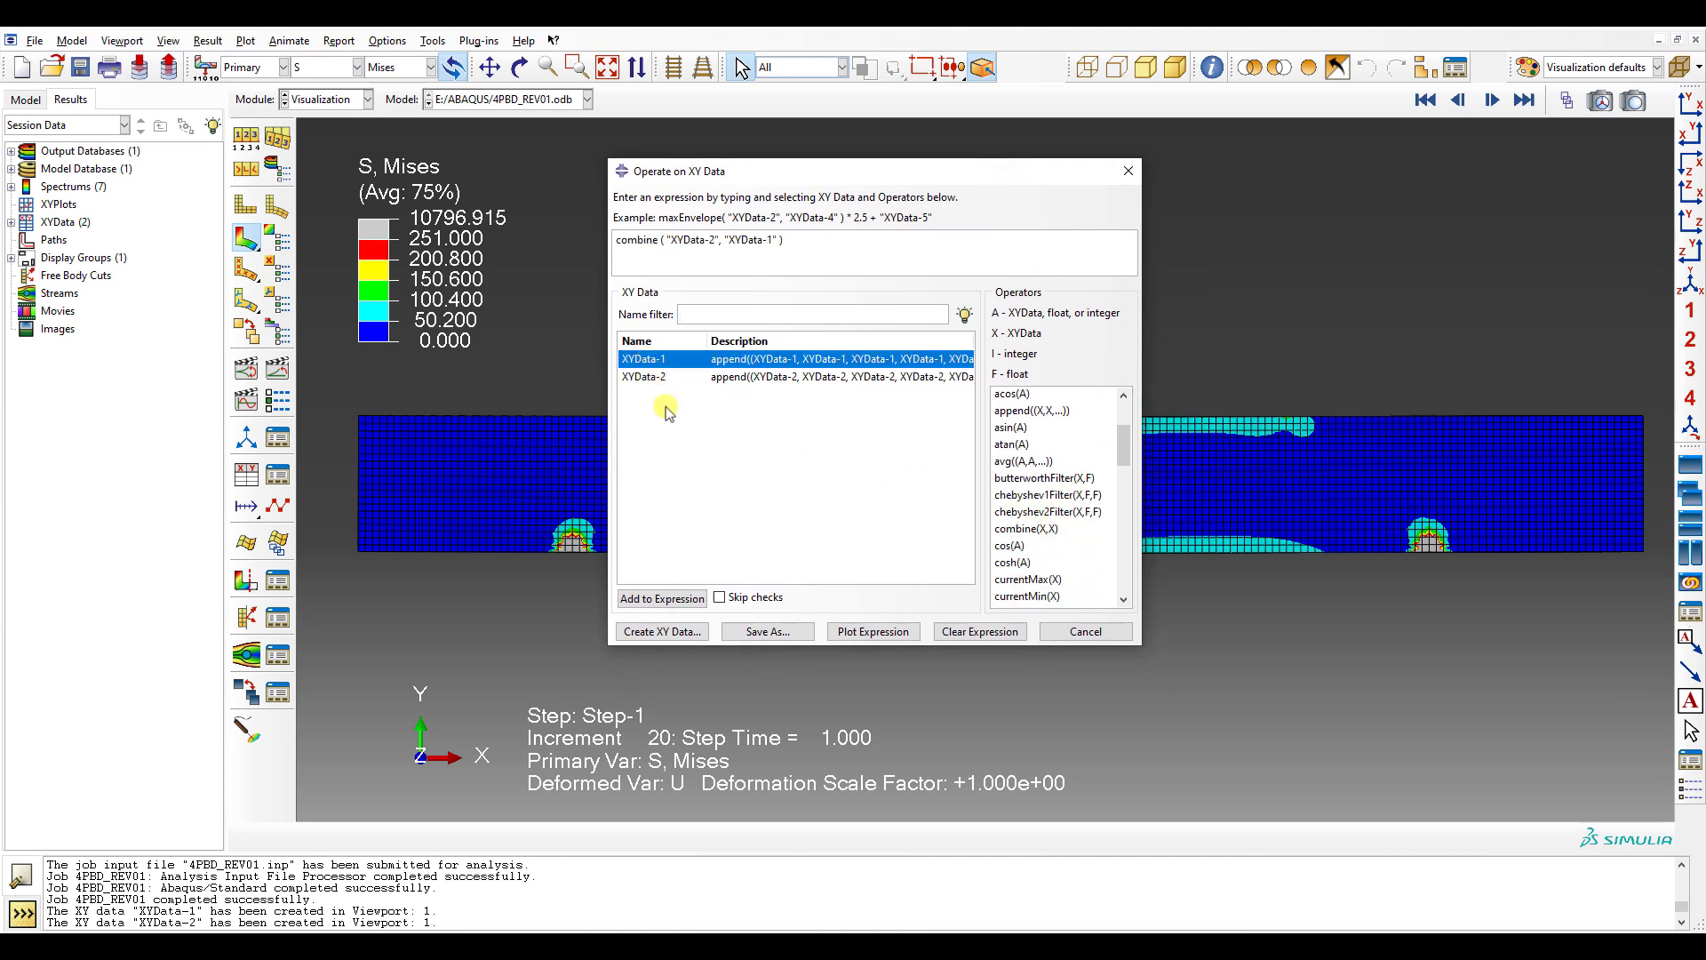
{"action": "left_click", "coordinate": [764, 630]}
{"action": "left_click", "coordinate": [813, 460]}
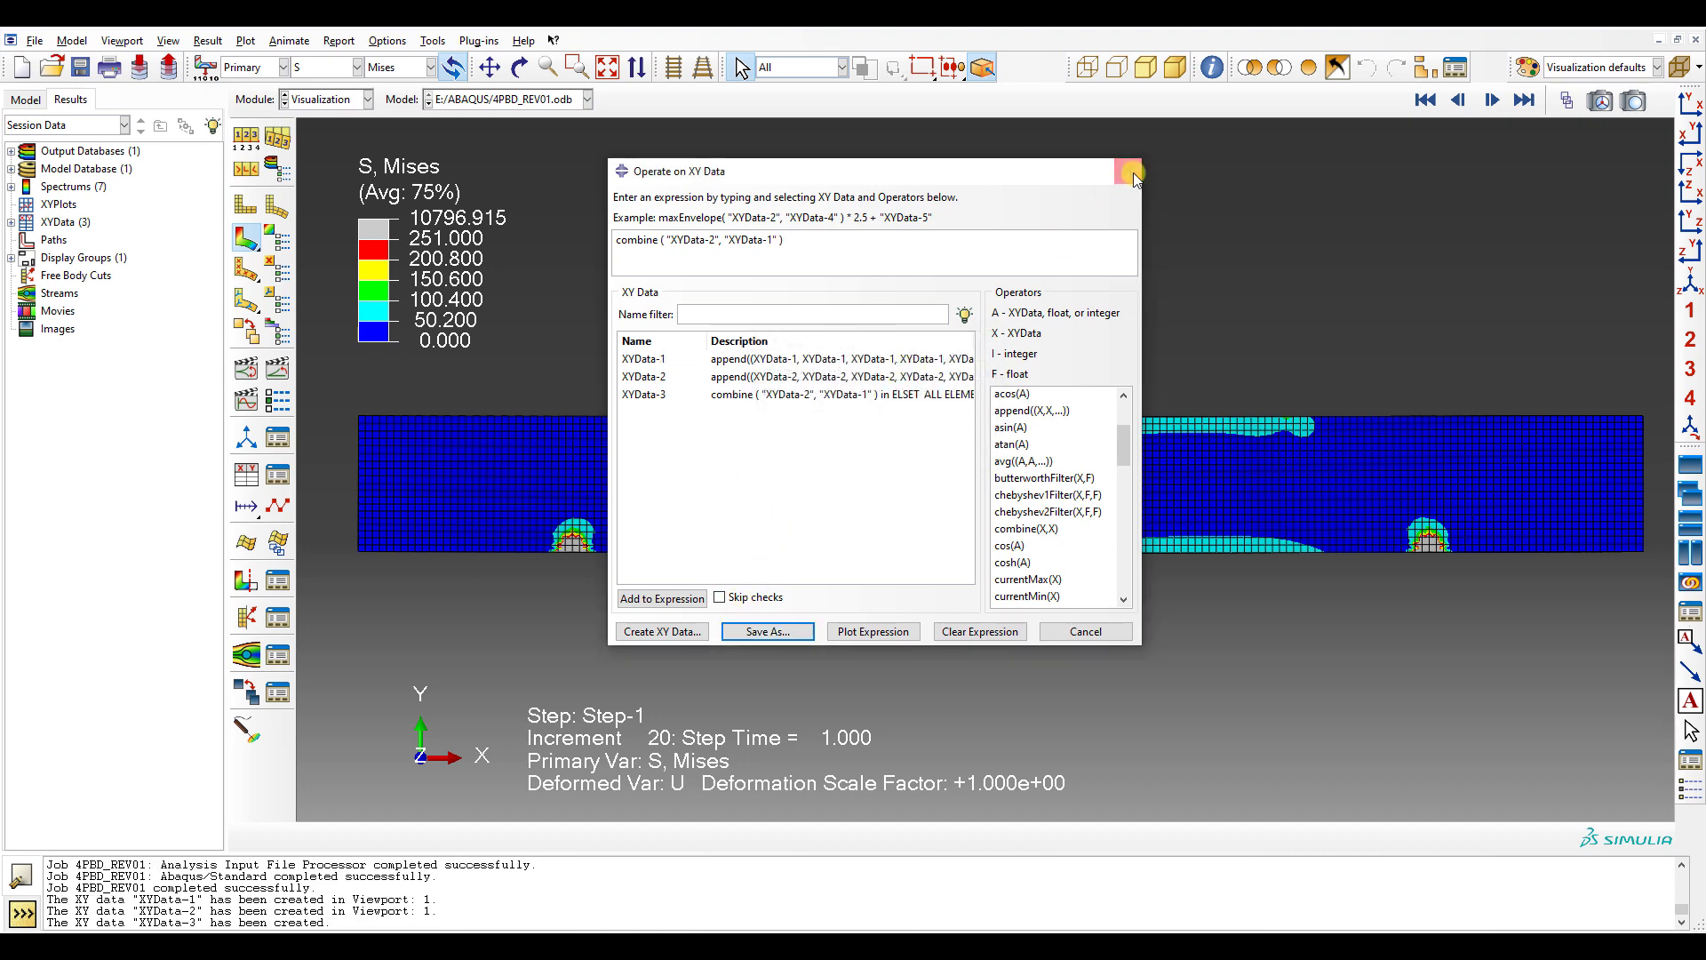
- Close the XY data operations and open the combined data set XYData-3 from the session's XY data
{"action": "left_click", "coordinate": [1129, 170]}
{"action": "left_click", "coordinate": [11, 222]}
{"action": "double_click", "coordinate": [57, 274]}
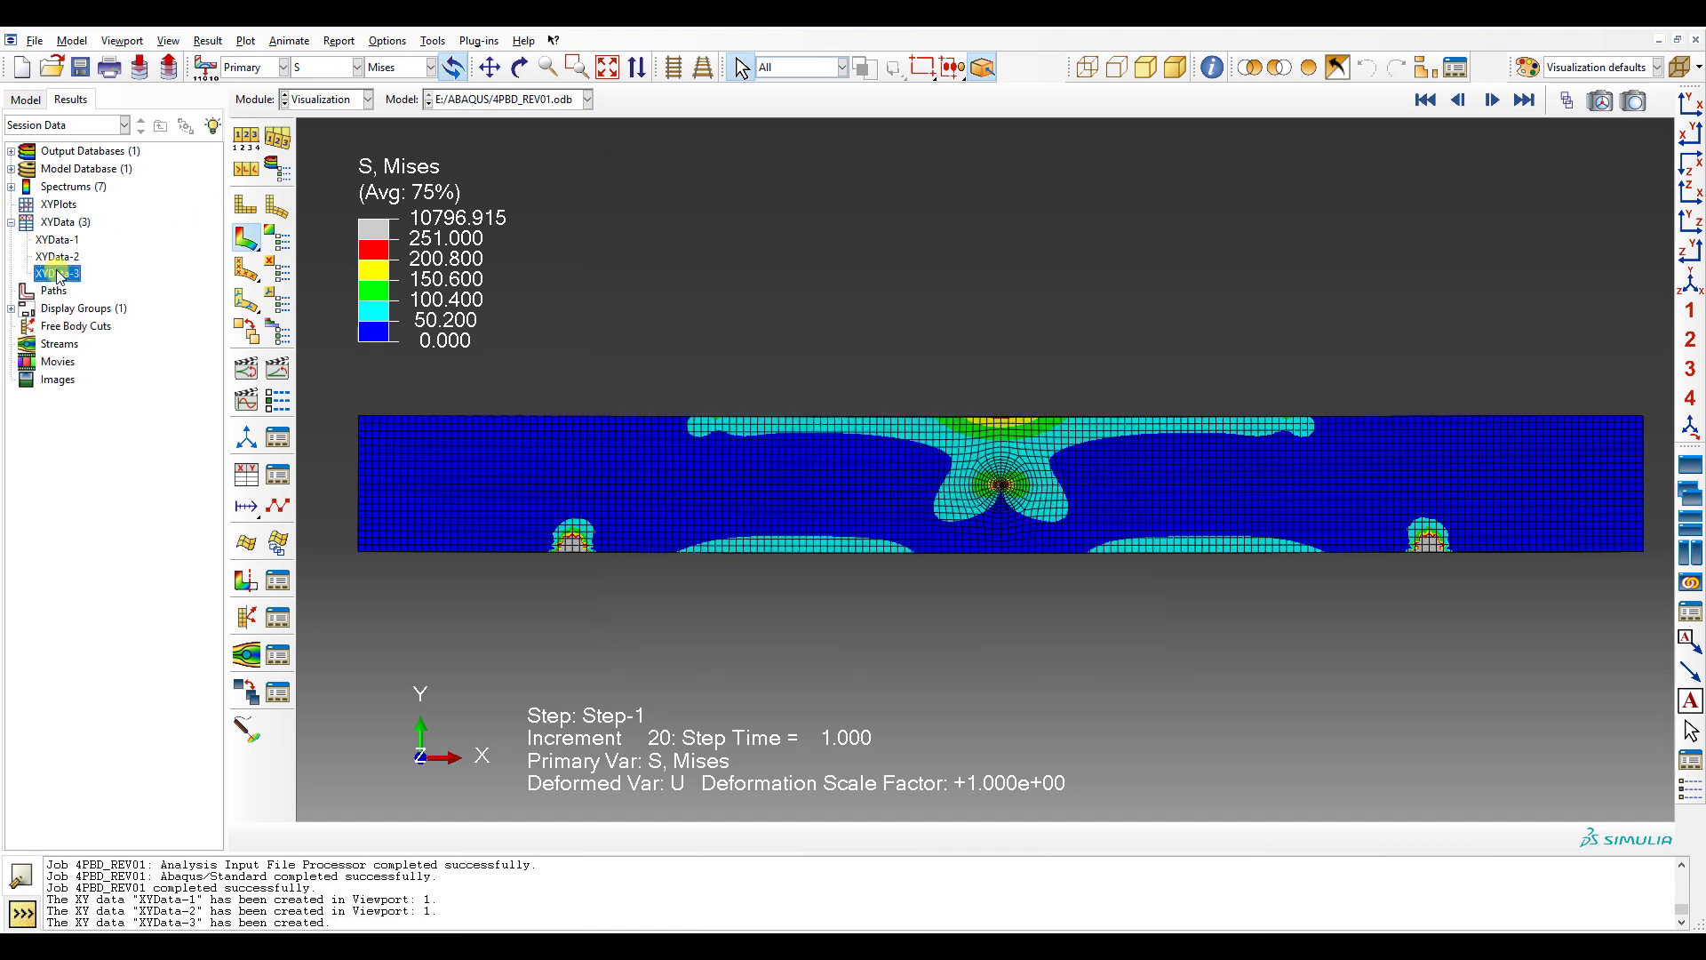